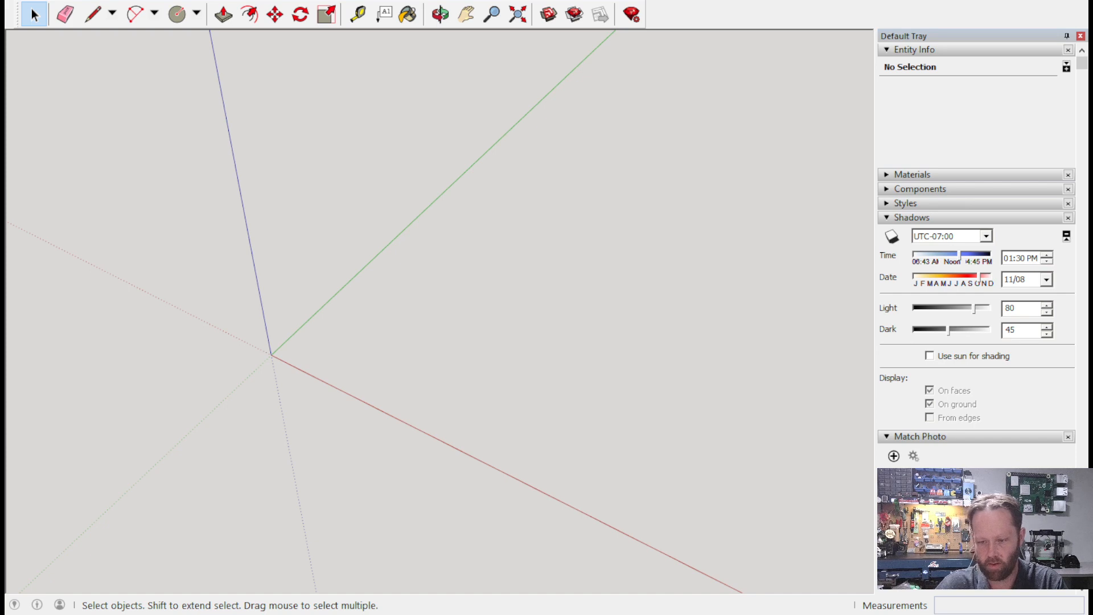
Draw a 30 mm square on the ground plane with its first corner at the origin.
{"action": "left_click", "coordinate": [197, 15]}
{"action": "left_click", "coordinate": [200, 44]}
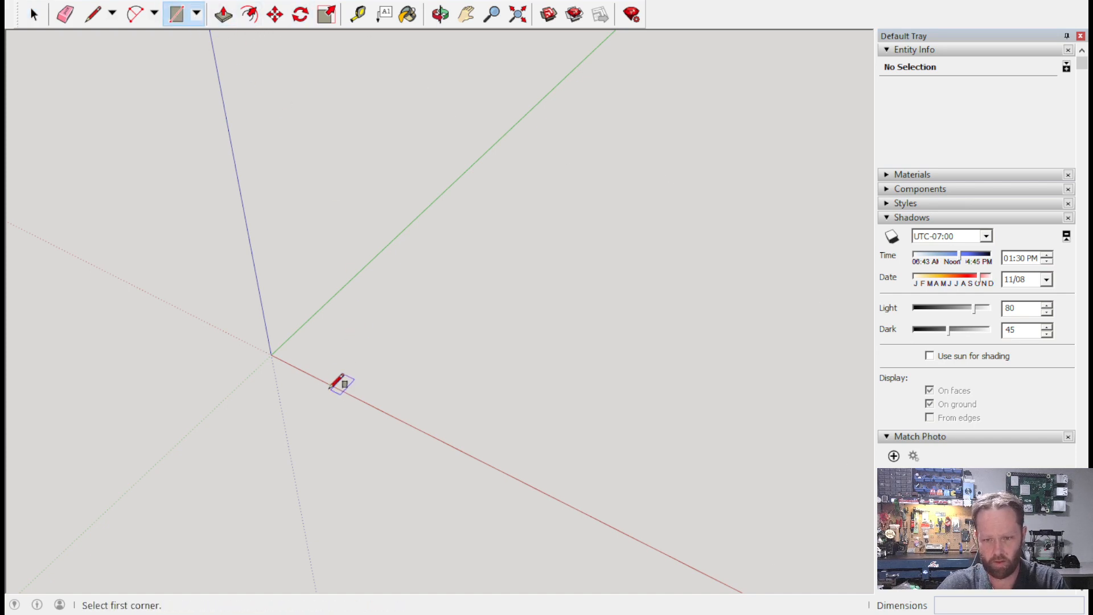
{"action": "left_click", "coordinate": [271, 354]}
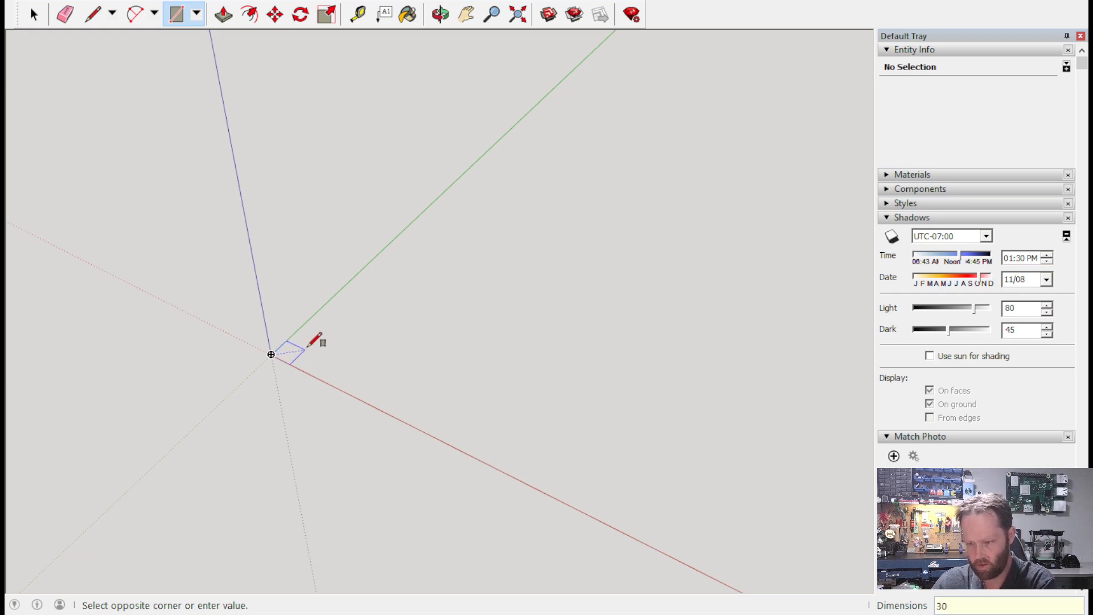
{"action": "type", "text": "30"}
{"action": "key", "text": "Return"}
Push/Pull the square face upward 100 mm to form a box.
{"action": "scroll", "coordinate": [298, 357], "scroll_direction": "up", "scroll_amount": 6}
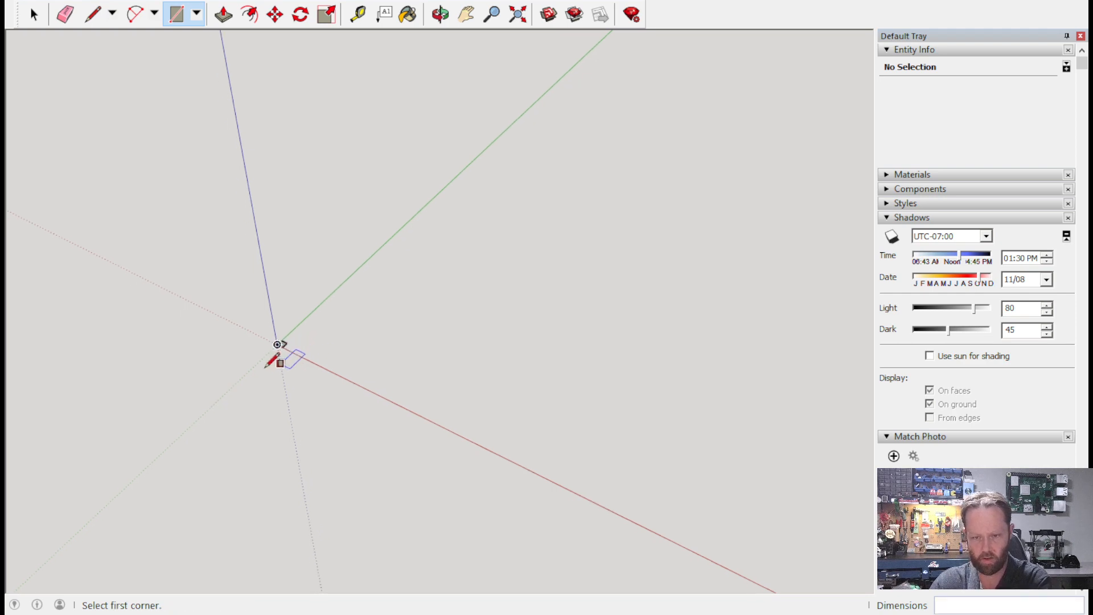
{"action": "scroll", "coordinate": [339, 450], "scroll_direction": "up", "scroll_amount": 2}
{"action": "middle_click_drag", "start_coordinate": [340, 459], "coordinate": [450, 450]}
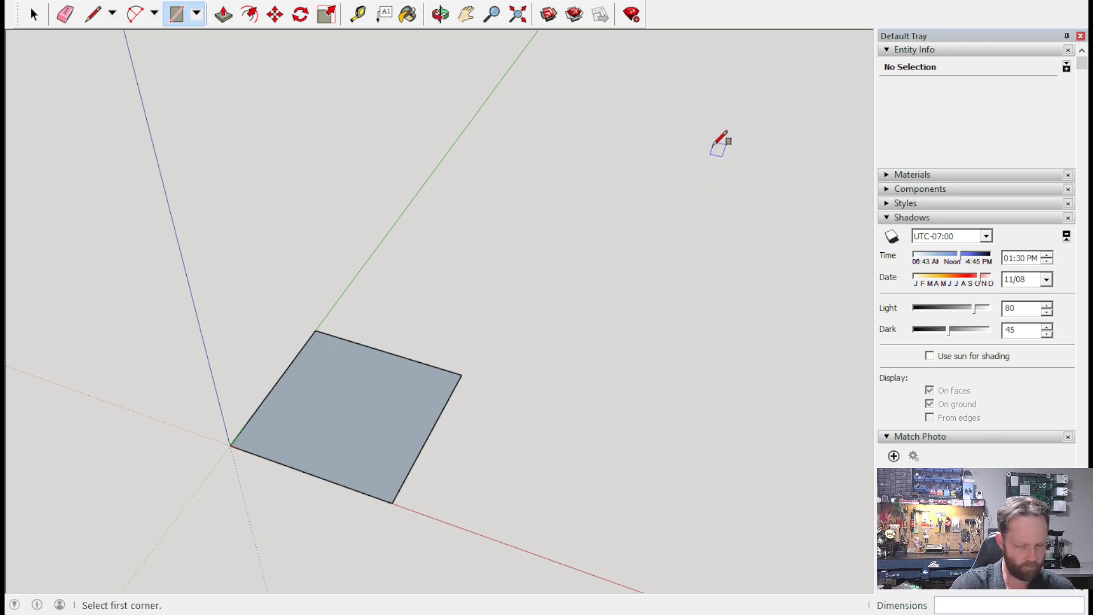
{"action": "scroll", "coordinate": [605, 258], "scroll_direction": "down", "scroll_amount": 3}
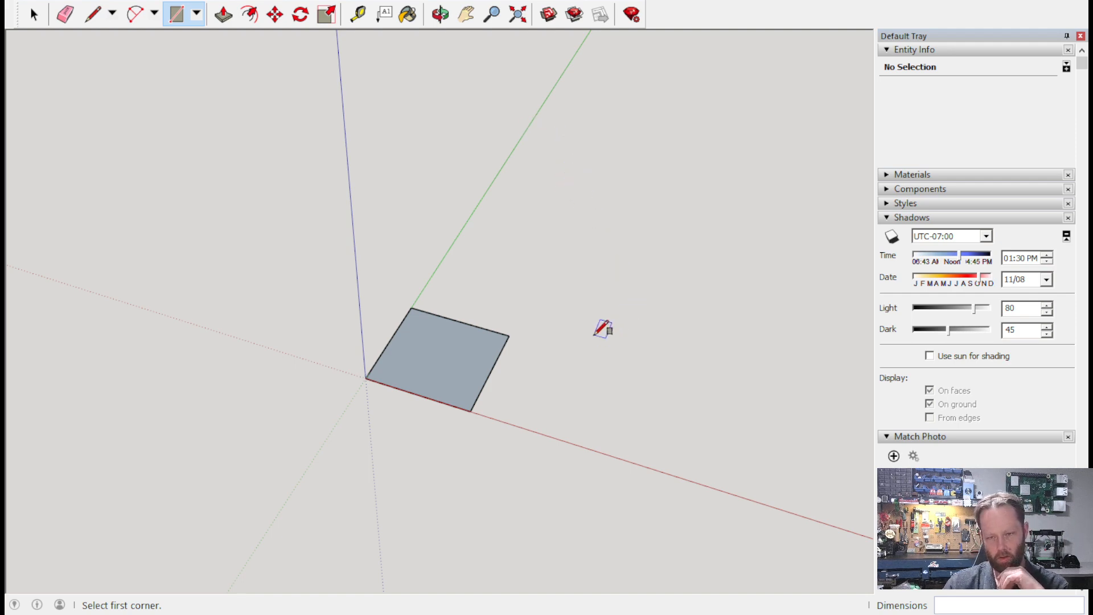
{"action": "left_click", "coordinate": [223, 14]}
{"action": "left_click_drag", "start_coordinate": [439, 332], "coordinate": [463, 225]}
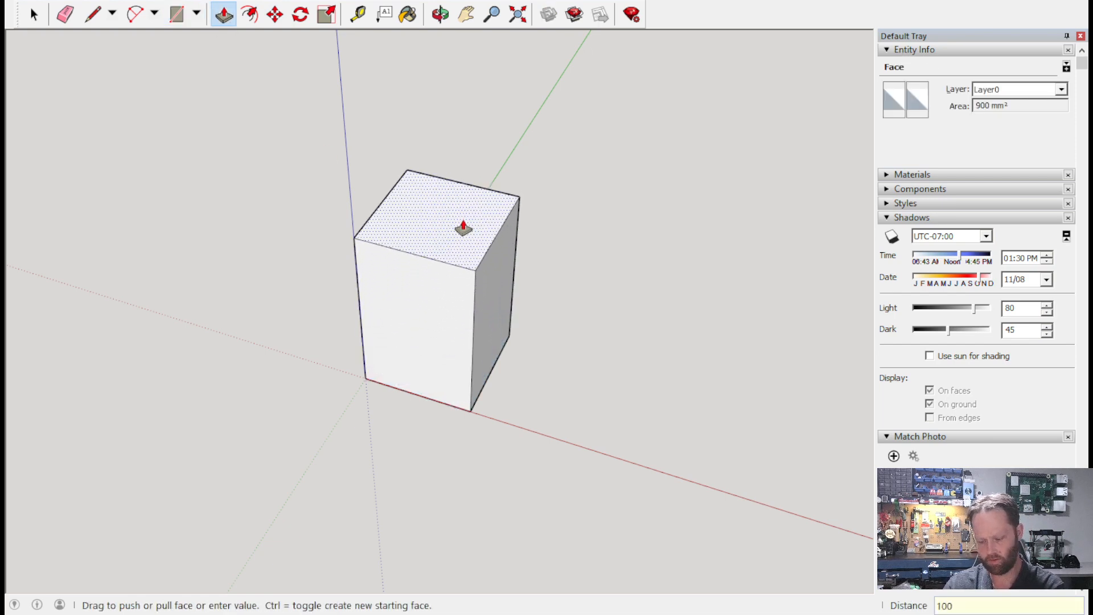
{"action": "key", "text": "Return"}
Pull the box's top face up by another 50 mm.
{"action": "scroll", "coordinate": [519, 198], "scroll_direction": "down", "scroll_amount": 2}
{"action": "middle_click_drag", "start_coordinate": [518, 198], "coordinate": [404, 222]}
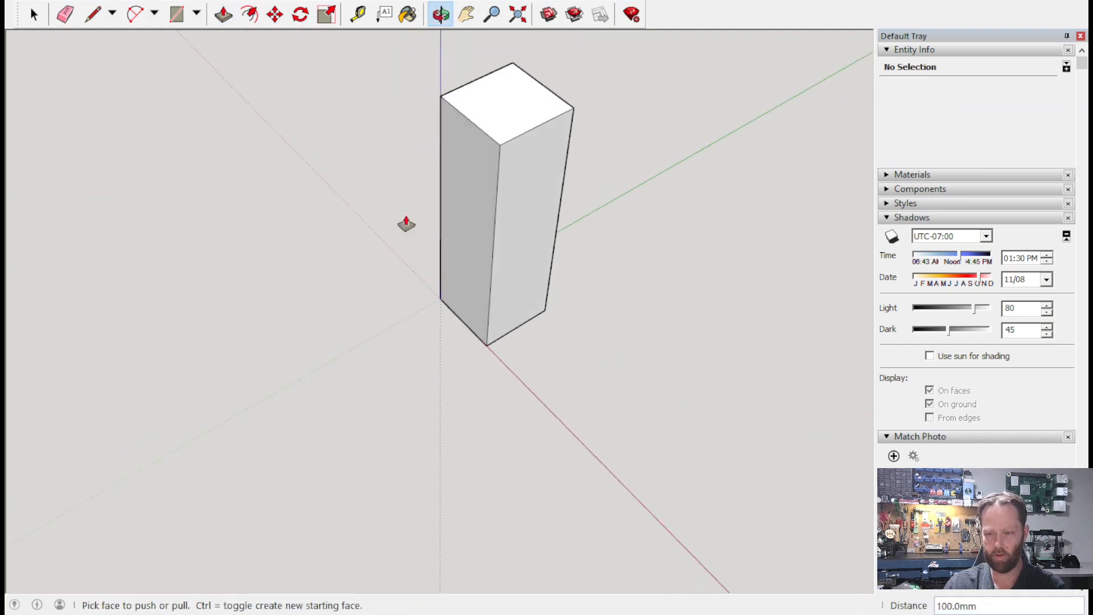
{"action": "left_click", "coordinate": [508, 123]}
{"action": "type", "text": "50"}
{"action": "key", "text": "Return"}
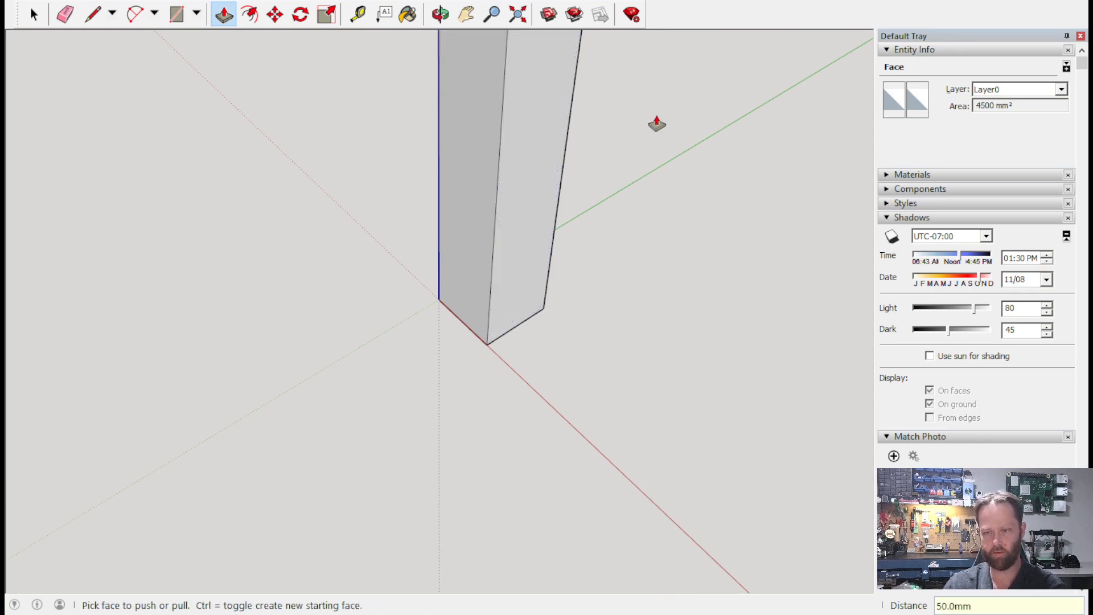
Draw a 30 mm line across the box's top face, parallel to one side edge and 3 mm in from it.
{"action": "left_click", "coordinate": [466, 23]}
{"action": "scroll", "coordinate": [364, 403], "scroll_direction": "down", "scroll_amount": 3}
{"action": "left_click_drag", "start_coordinate": [364, 403], "coordinate": [147, 541]}
{"action": "key", "text": "o"}
{"action": "scroll", "coordinate": [310, 354], "scroll_direction": "up", "scroll_amount": 5}
{"action": "middle_click_drag", "start_coordinate": [637, 229], "coordinate": [836, 270]}
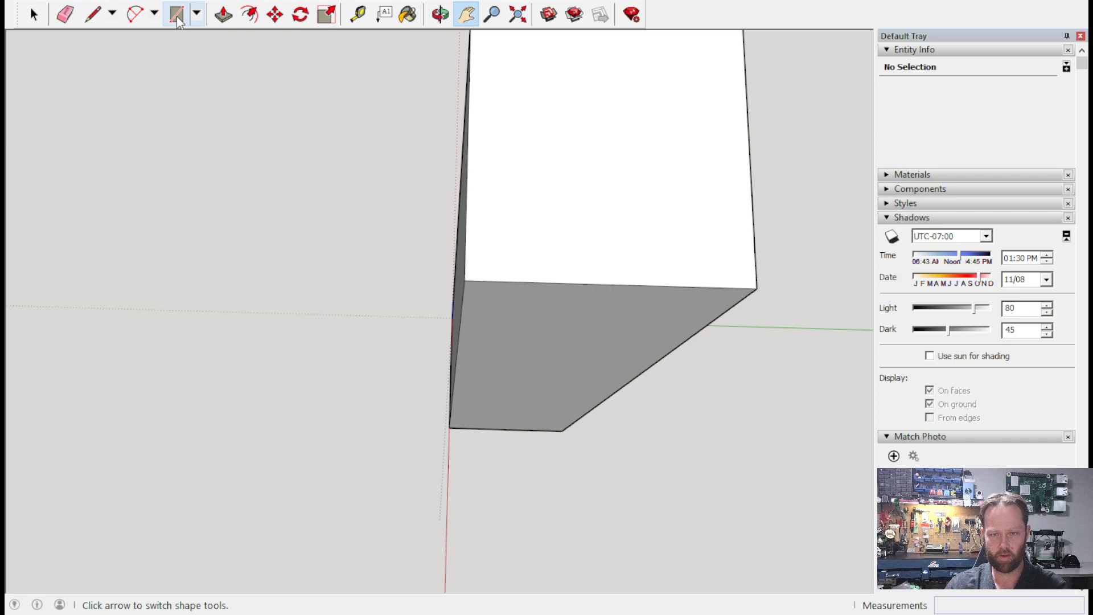
{"action": "left_click", "coordinate": [95, 20]}
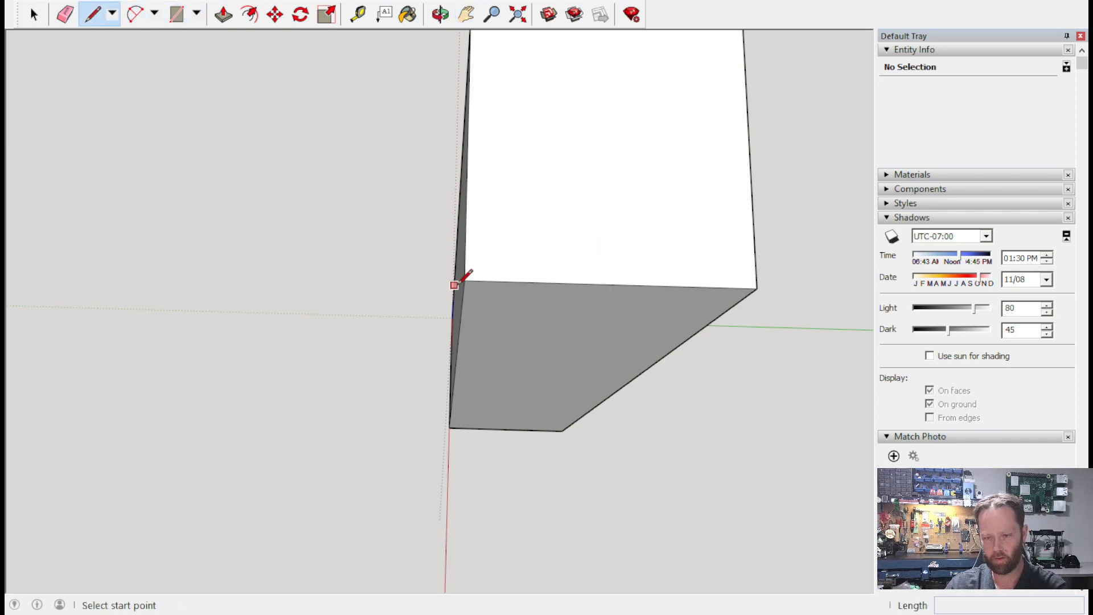
{"action": "left_click", "coordinate": [465, 279]}
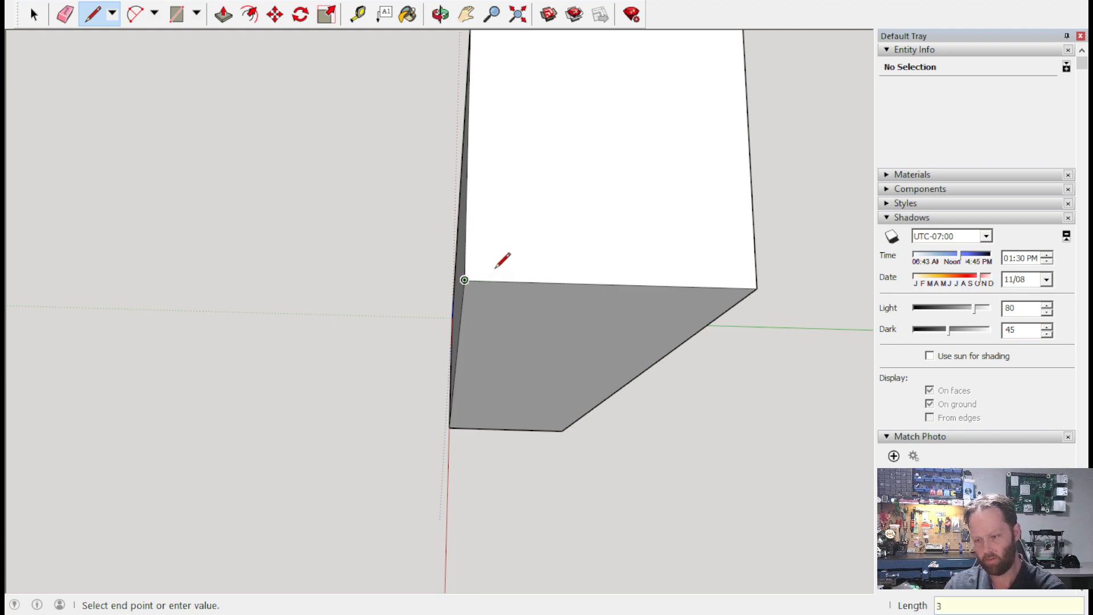
{"action": "key", "text": "Escape"}
{"action": "left_click", "coordinate": [494, 281]}
{"action": "middle_click_drag", "start_coordinate": [505, 112], "coordinate": [512, 60]}
{"action": "left_click", "coordinate": [512, 48]}
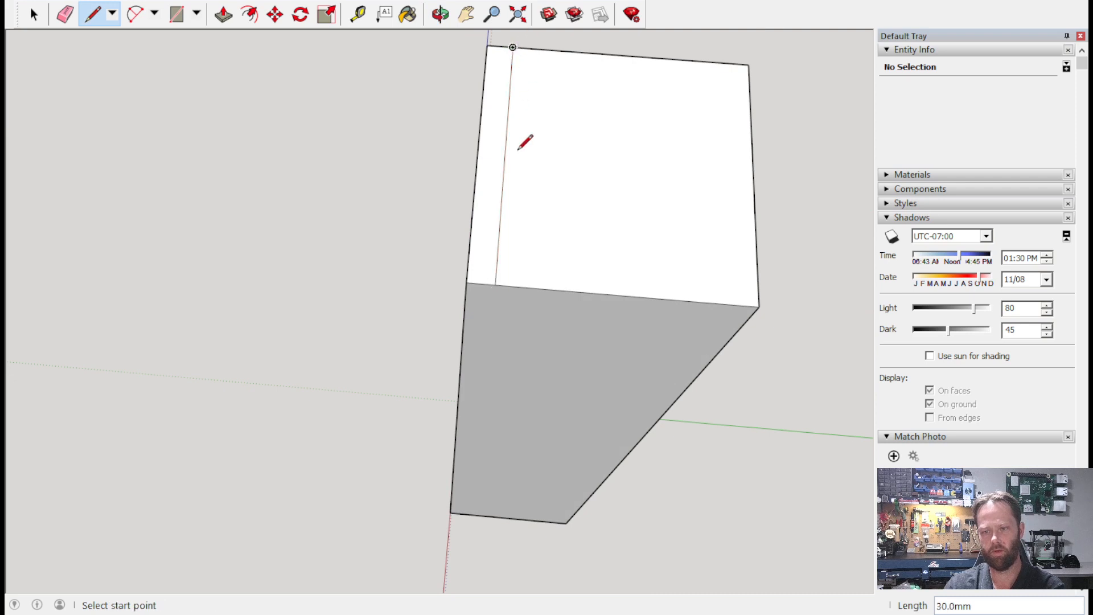
Draw a 27 mm line on the top face from the first inset line to the opposite edge, 3 mm in from the front edge.
{"action": "left_click", "coordinate": [496, 284]}
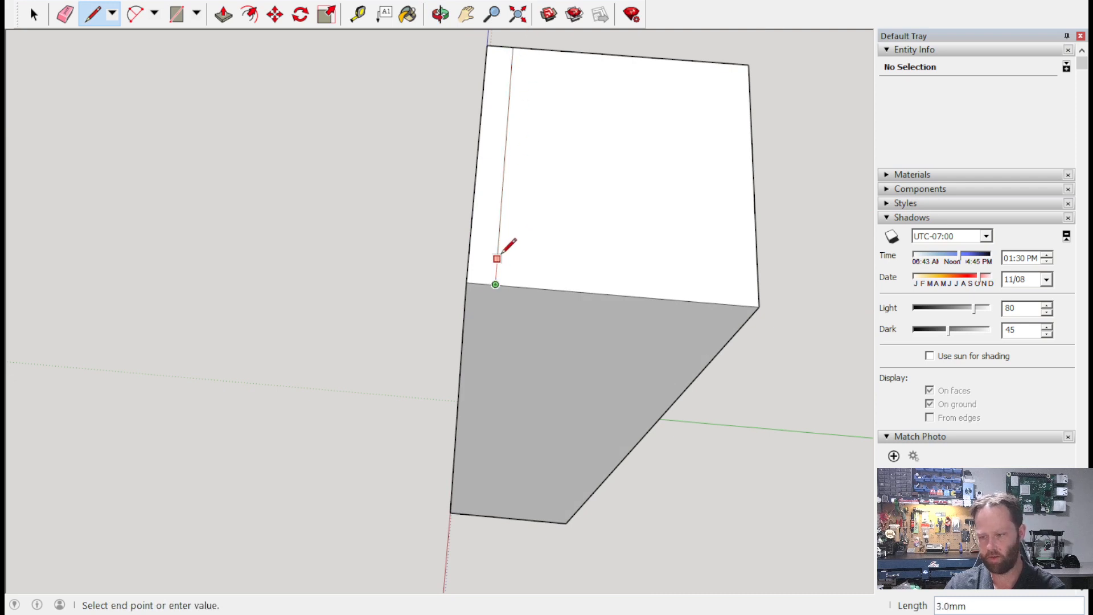
{"action": "key", "text": "Escape"}
{"action": "left_click", "coordinate": [497, 259]}
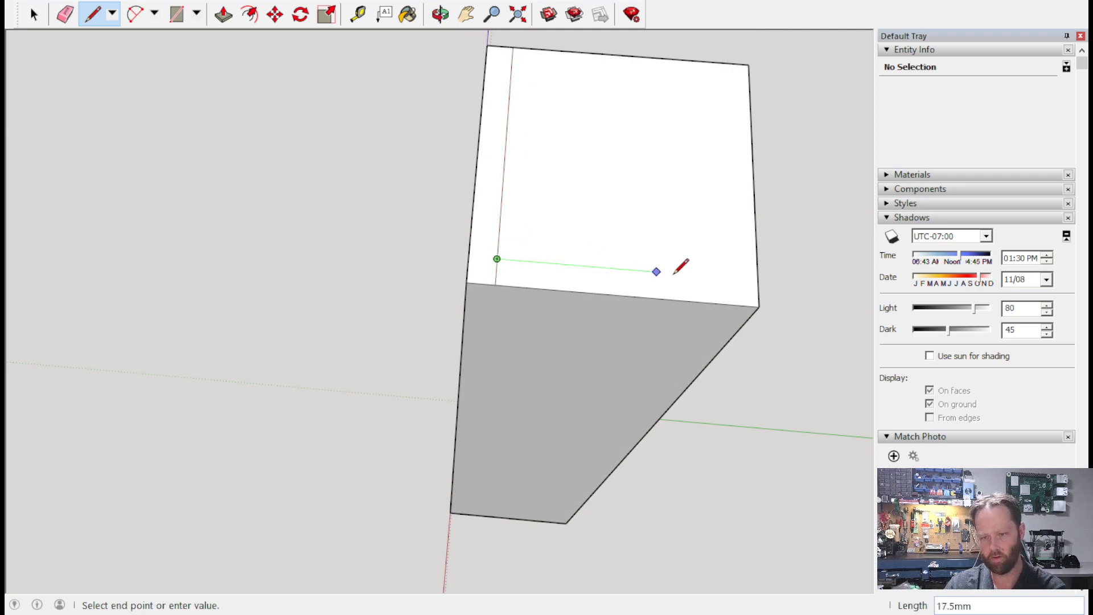
{"action": "left_click", "coordinate": [756, 278]}
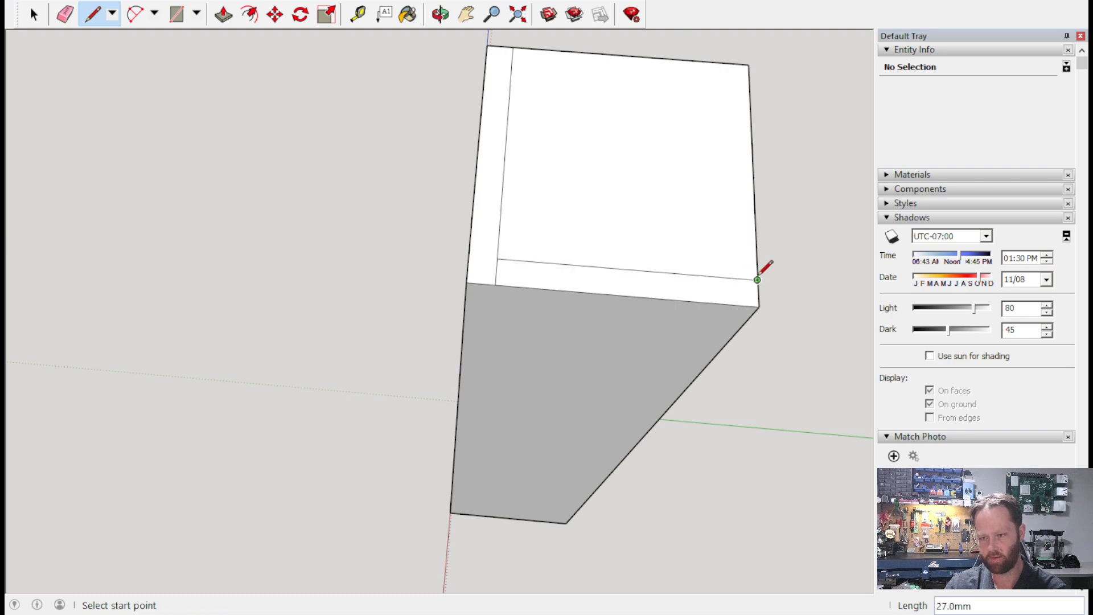
Draw lines 3 mm in from the two remaining edges of the top face to close an inner square.
{"action": "left_click", "coordinate": [758, 279]}
{"action": "left_click", "coordinate": [729, 278]}
{"action": "left_click", "coordinate": [729, 278]}
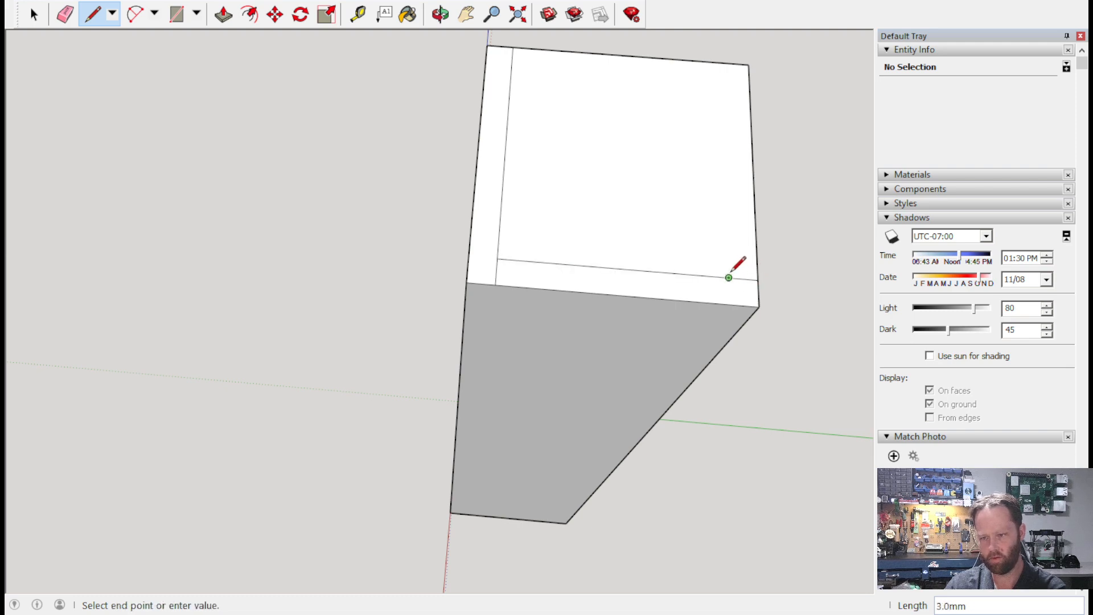
{"action": "left_click", "coordinate": [722, 62]}
{"action": "left_click", "coordinate": [721, 63]}
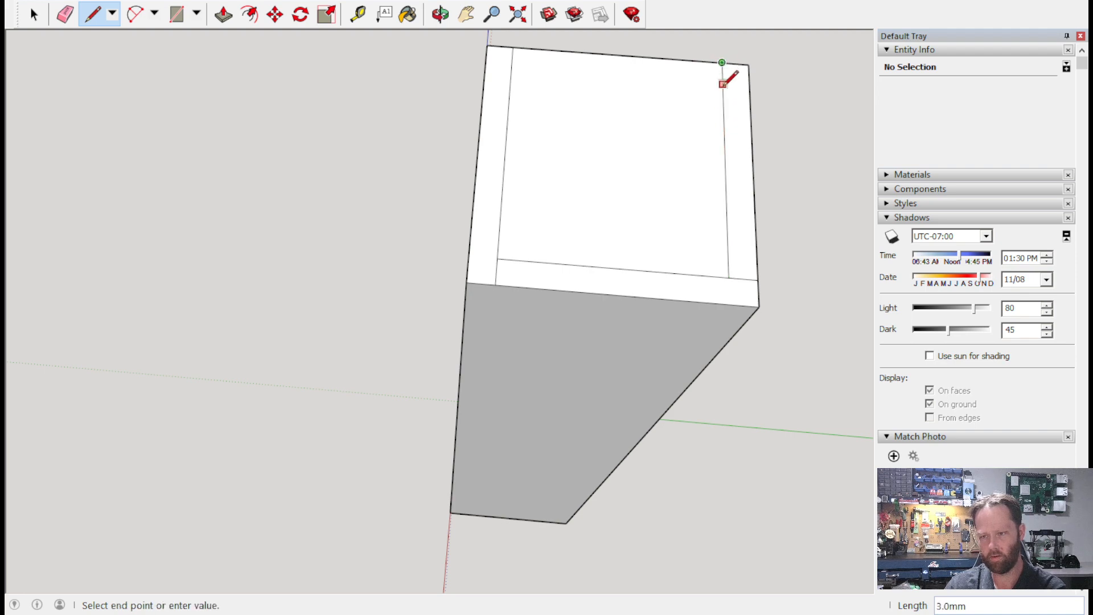
{"action": "left_click", "coordinate": [723, 84]}
{"action": "left_click", "coordinate": [723, 83]}
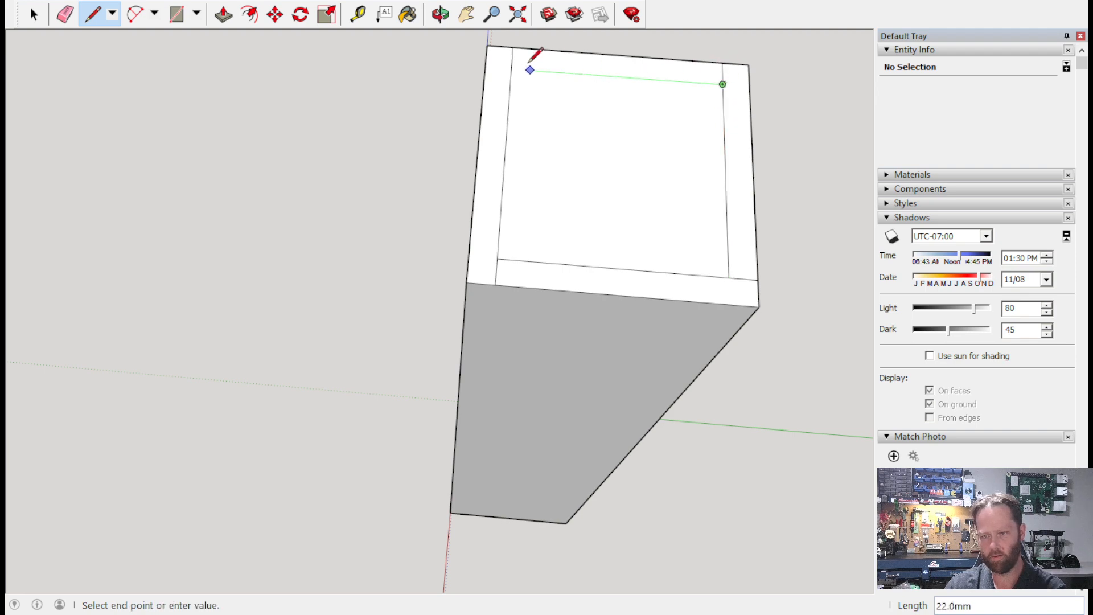
{"action": "left_click", "coordinate": [511, 69]}
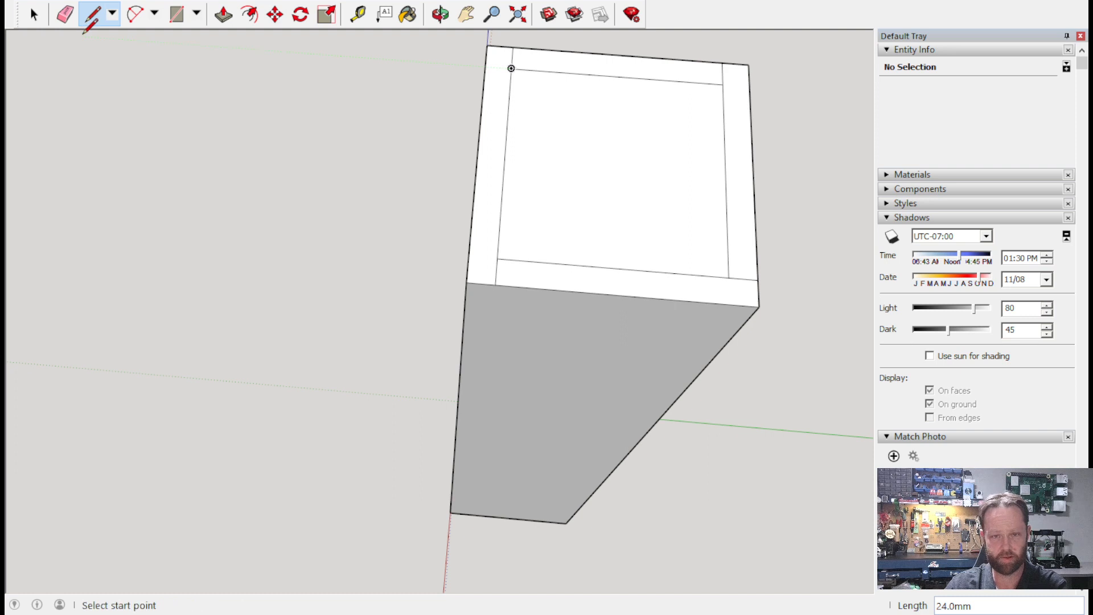
Erase the leftover line stubs between the inner square and the outer edges of the top face.
{"action": "left_click", "coordinate": [65, 16]}
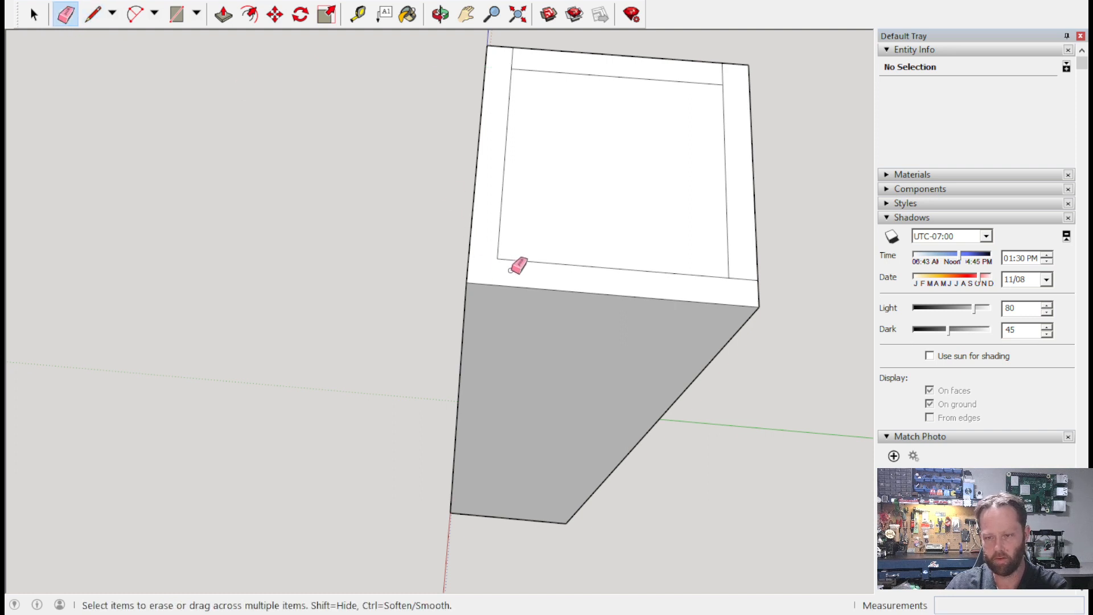
{"action": "left_click", "coordinate": [741, 279]}
{"action": "left_click", "coordinate": [723, 72]}
{"action": "left_click", "coordinate": [513, 58]}
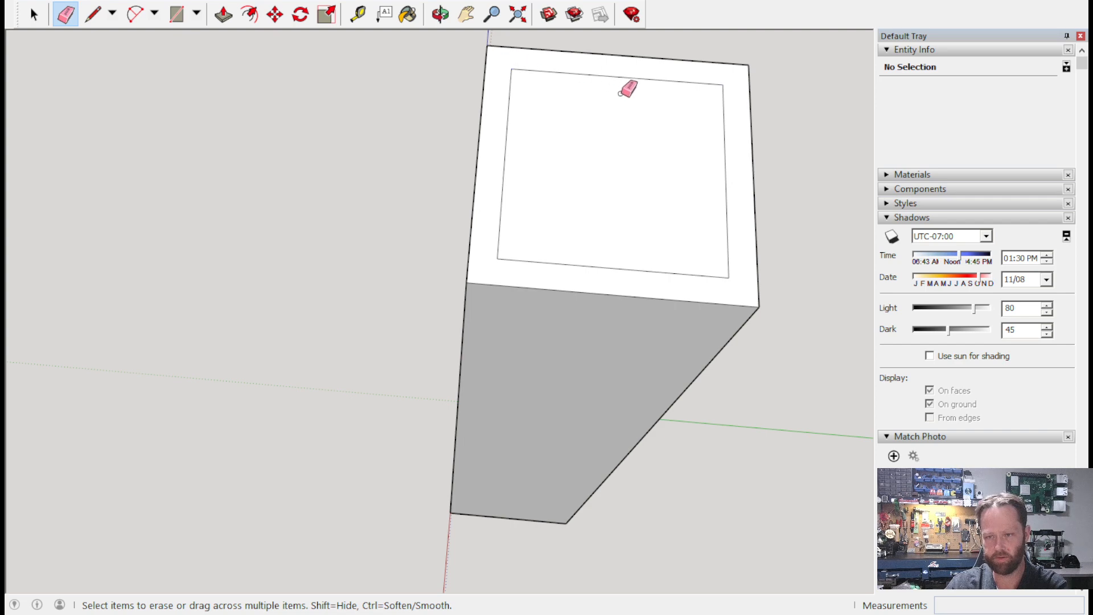
Push the inner square down 150 mm through the whole box to make a hollow square tube.
{"action": "left_click", "coordinate": [223, 15]}
{"action": "left_click", "coordinate": [553, 190]}
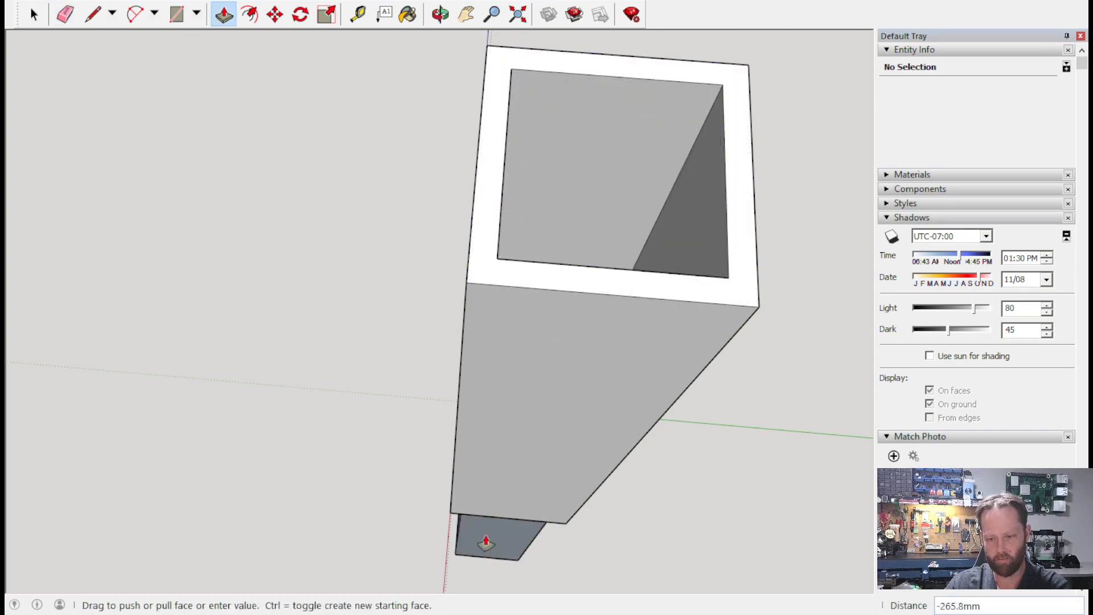
{"action": "left_click", "coordinate": [479, 515]}
{"action": "middle_click_drag", "start_coordinate": [480, 515], "coordinate": [618, 154]}
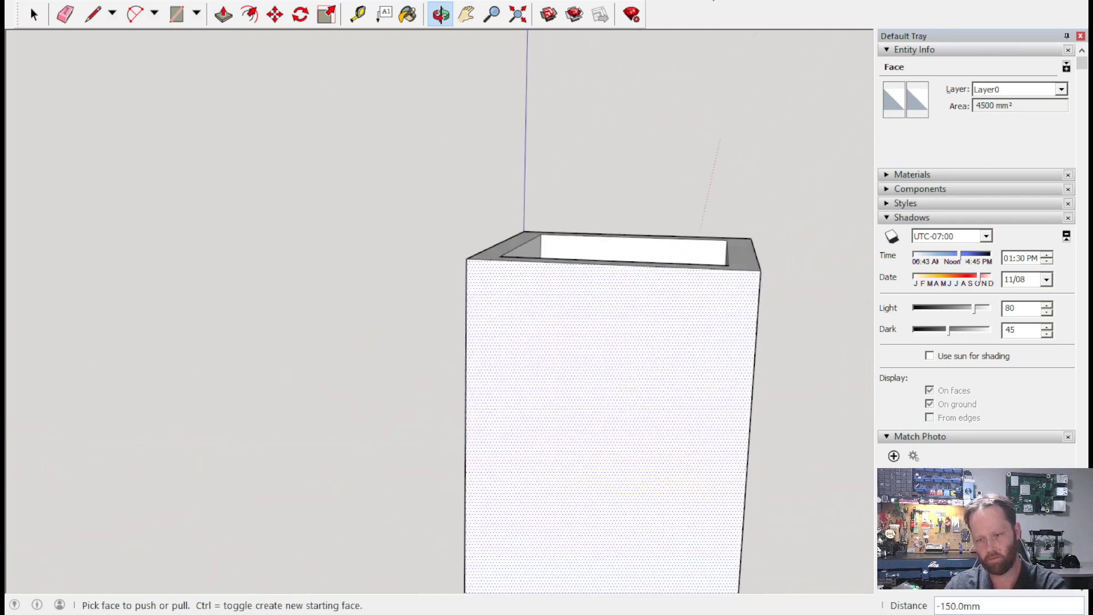
Draw horizontal lines across one outer side of the tube at its midpoint and quarter points, dividing it into four equal sections.
{"action": "scroll", "coordinate": [621, 529], "scroll_direction": "down", "scroll_amount": 4}
{"action": "middle_click_drag", "start_coordinate": [613, 575], "coordinate": [723, 417]}
{"action": "left_click", "coordinate": [465, 14]}
{"action": "left_click_drag", "start_coordinate": [575, 251], "coordinate": [428, 91]}
{"action": "middle_click_drag", "start_coordinate": [518, 339], "coordinate": [420, 303]}
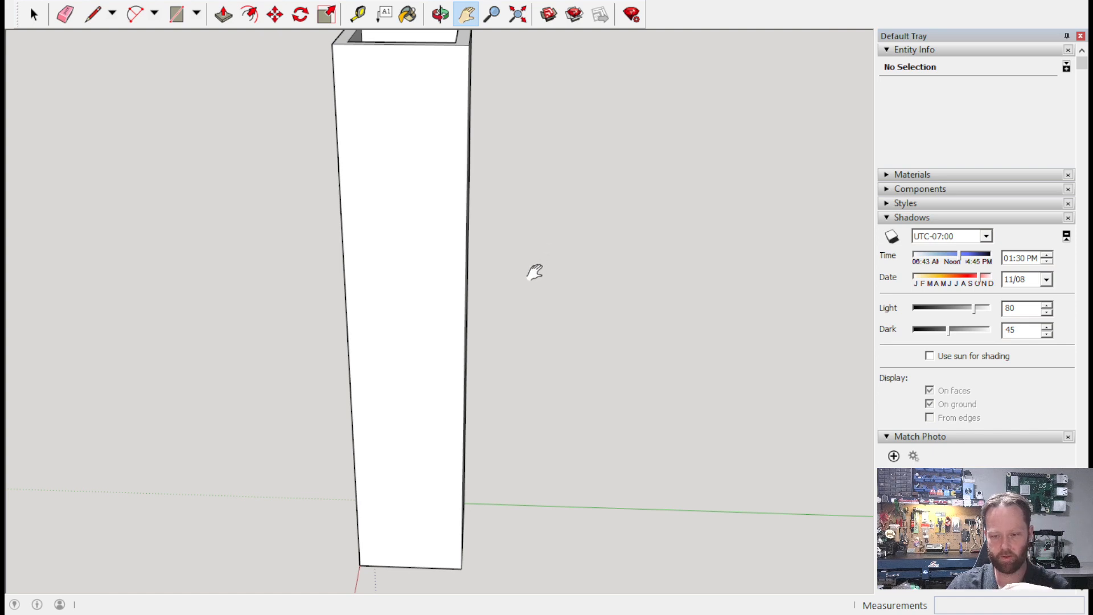
{"action": "left_click", "coordinate": [91, 22]}
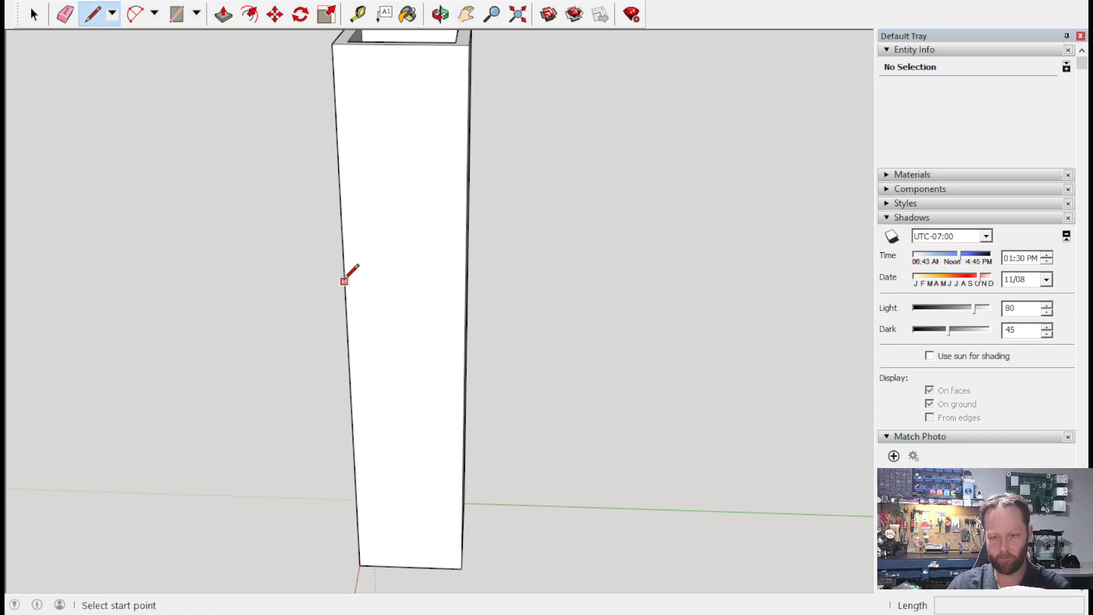
{"action": "left_click", "coordinate": [348, 343]}
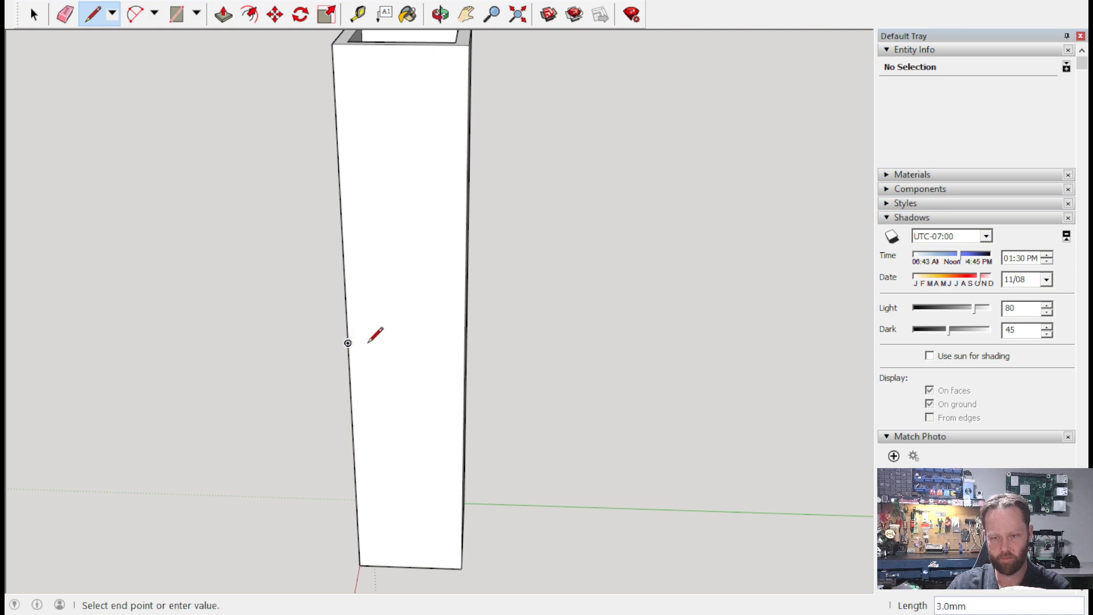
{"action": "left_click", "coordinate": [466, 345]}
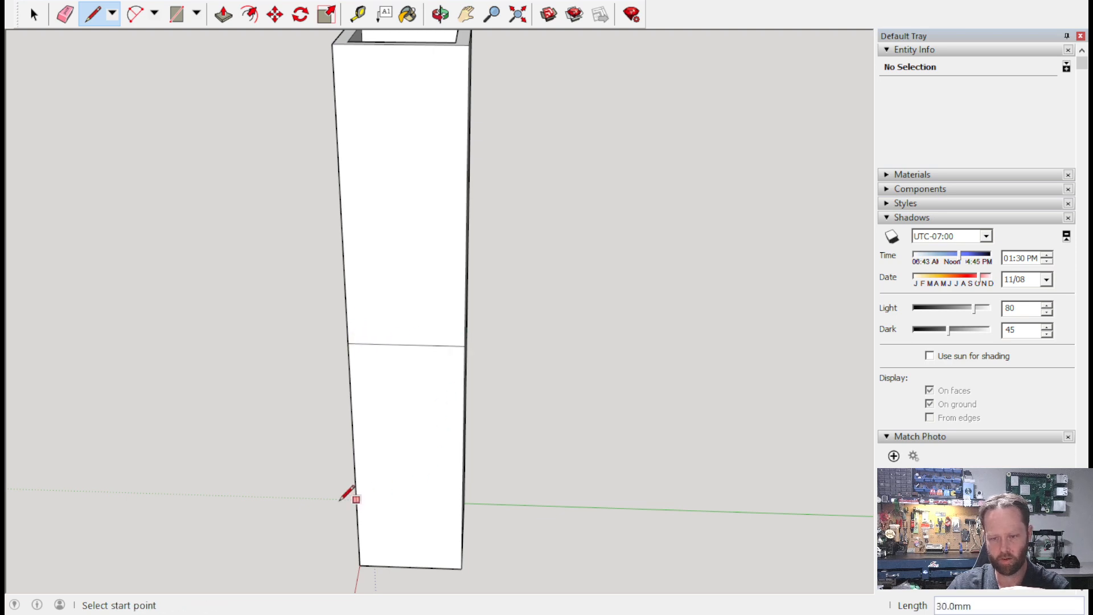
{"action": "left_click", "coordinate": [353, 462]}
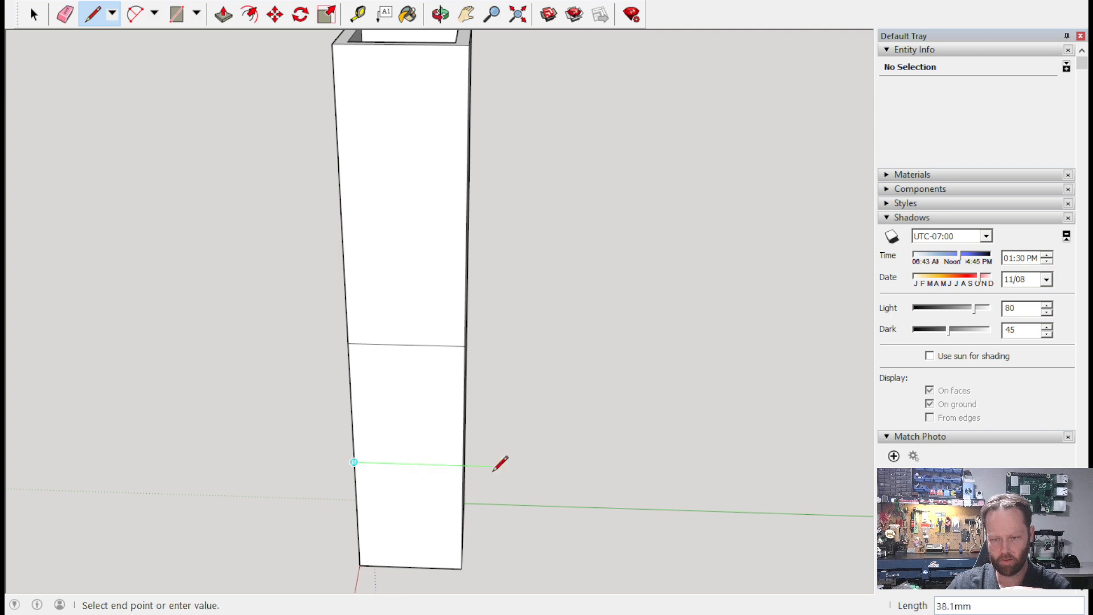
{"action": "left_click", "coordinate": [463, 464]}
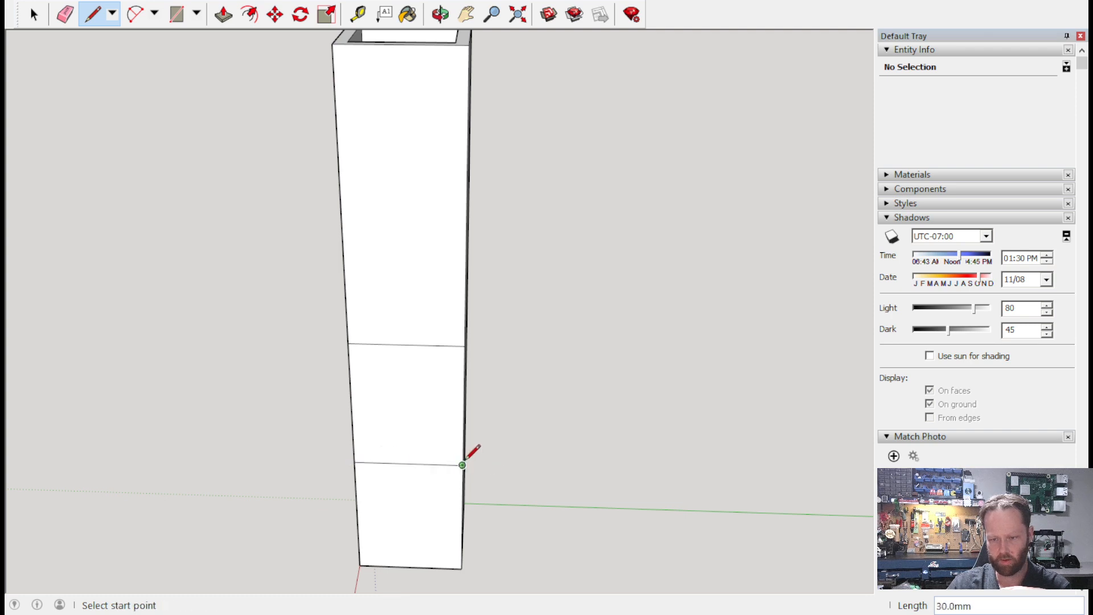
{"action": "left_click", "coordinate": [340, 205]}
{"action": "left_click", "coordinate": [466, 207]}
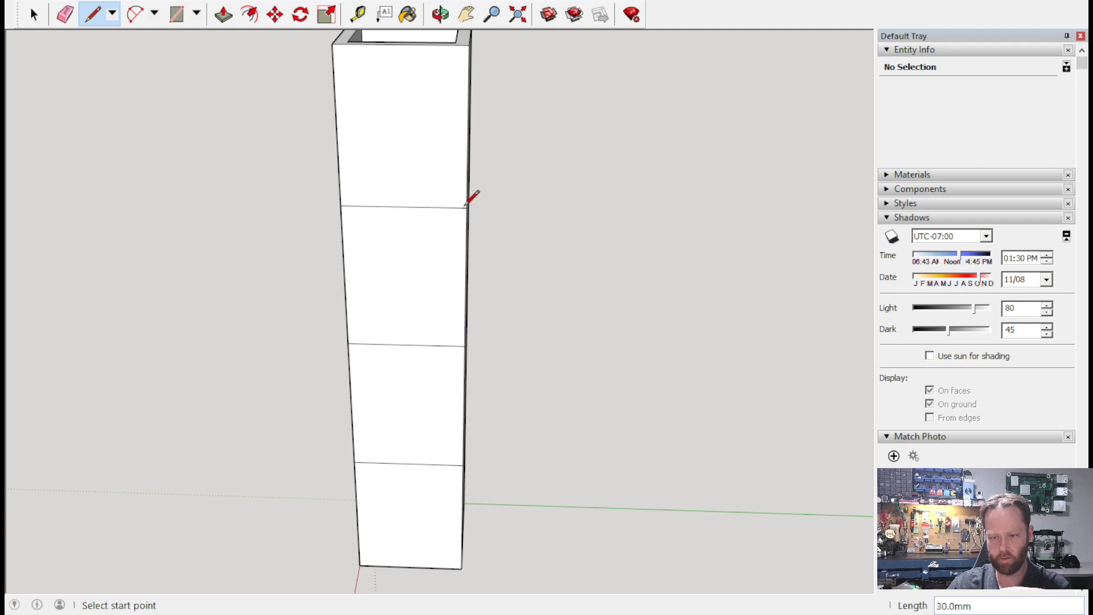
Draw horizontal lines across the midpoints of the four sections on the tube's divided side, splitting it into eight equal sections.
{"action": "left_click", "coordinate": [336, 127]}
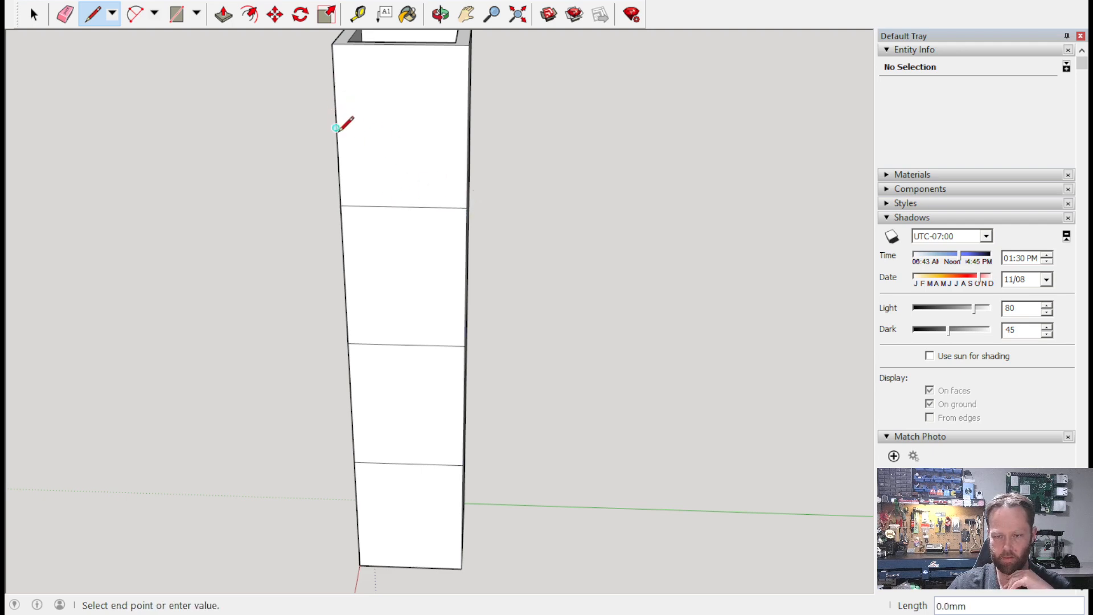
{"action": "left_click", "coordinate": [469, 125]}
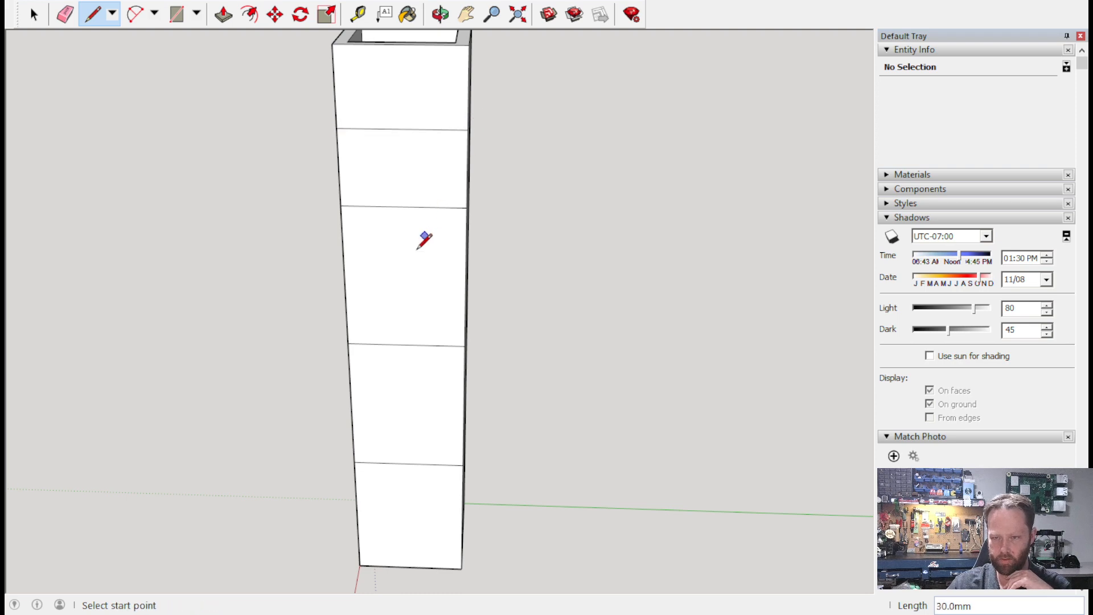
{"action": "left_click", "coordinate": [344, 277]}
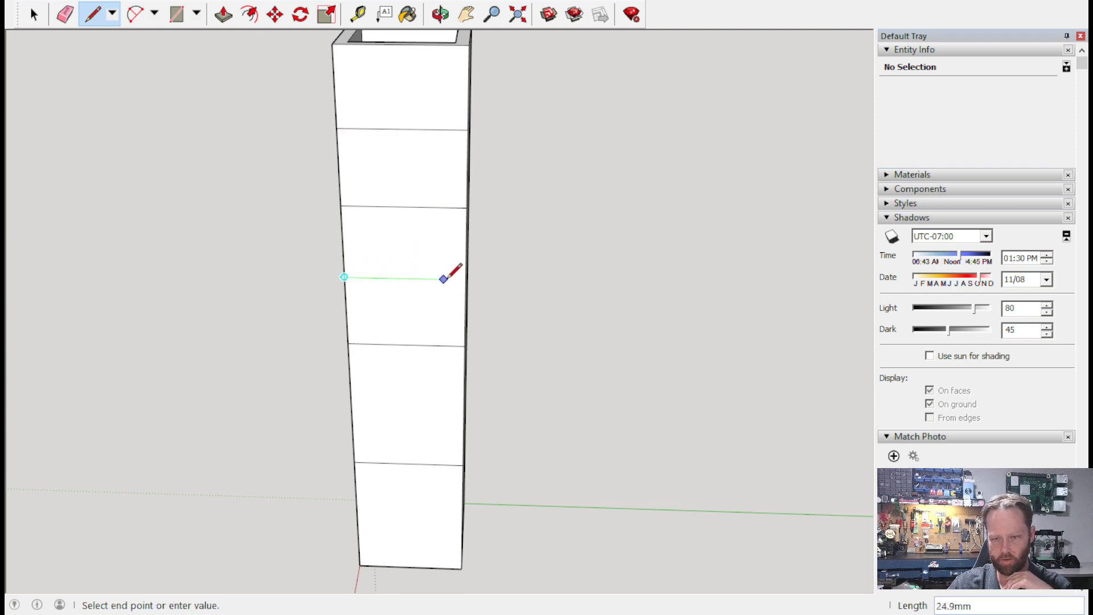
{"action": "left_click", "coordinate": [465, 279]}
{"action": "left_click", "coordinate": [351, 405]}
{"action": "left_click", "coordinate": [464, 407]}
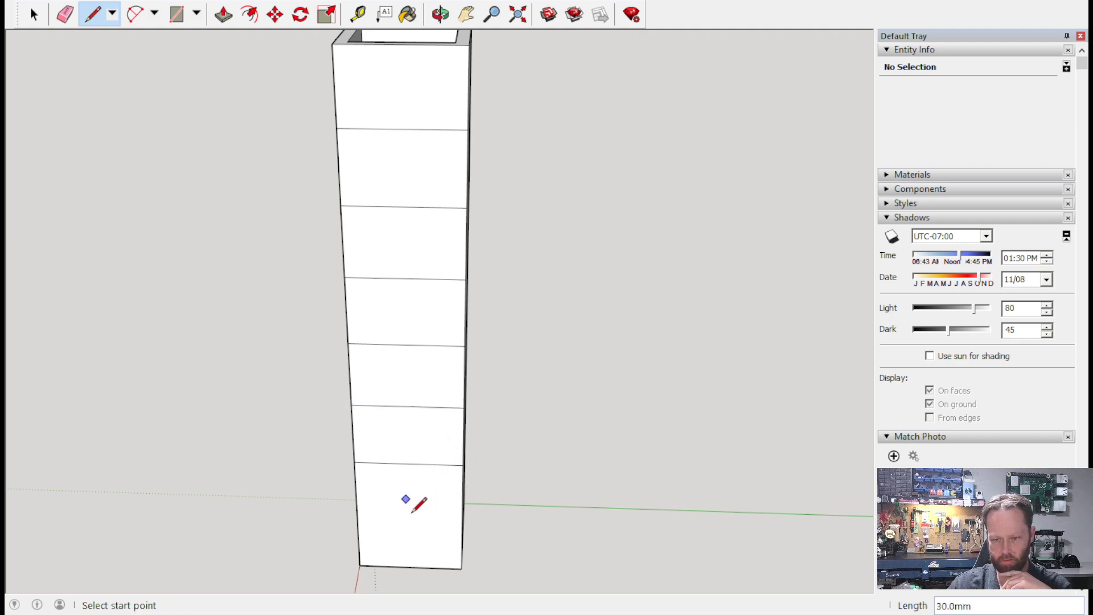
{"action": "left_click", "coordinate": [357, 516]}
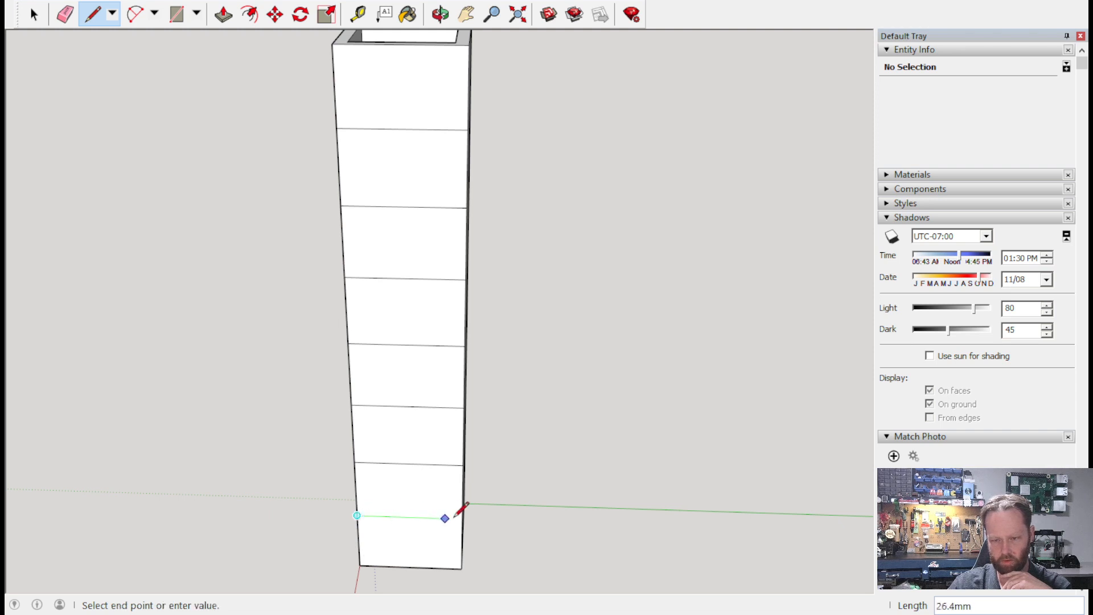
{"action": "left_click", "coordinate": [462, 518]}
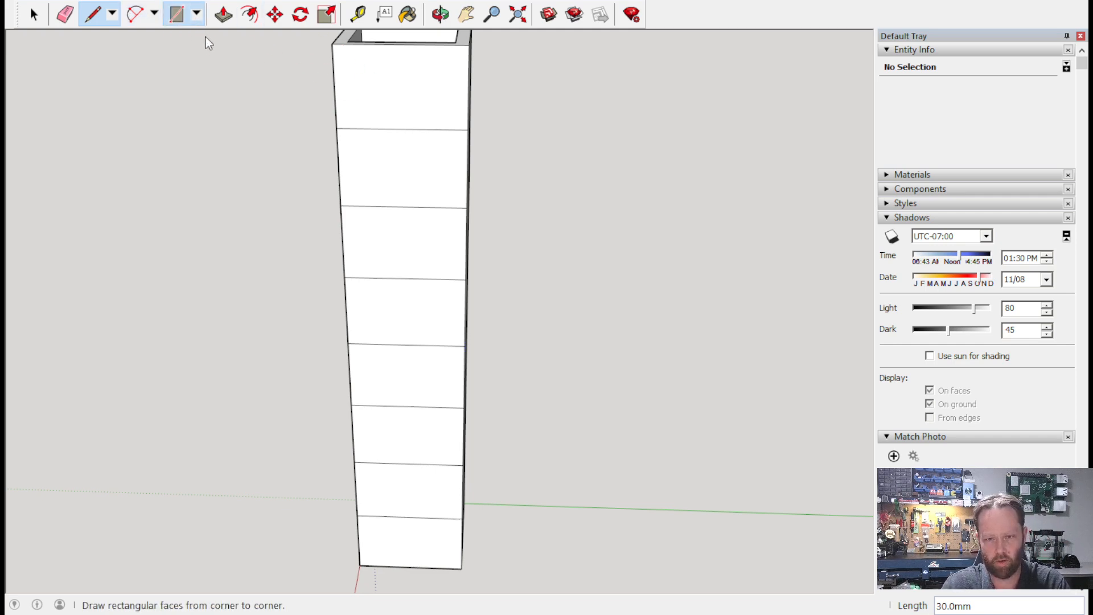
Draw circles with a 4 mm radius centred on the midpoints of the upper four dividing lines.
{"action": "key", "text": "c"}
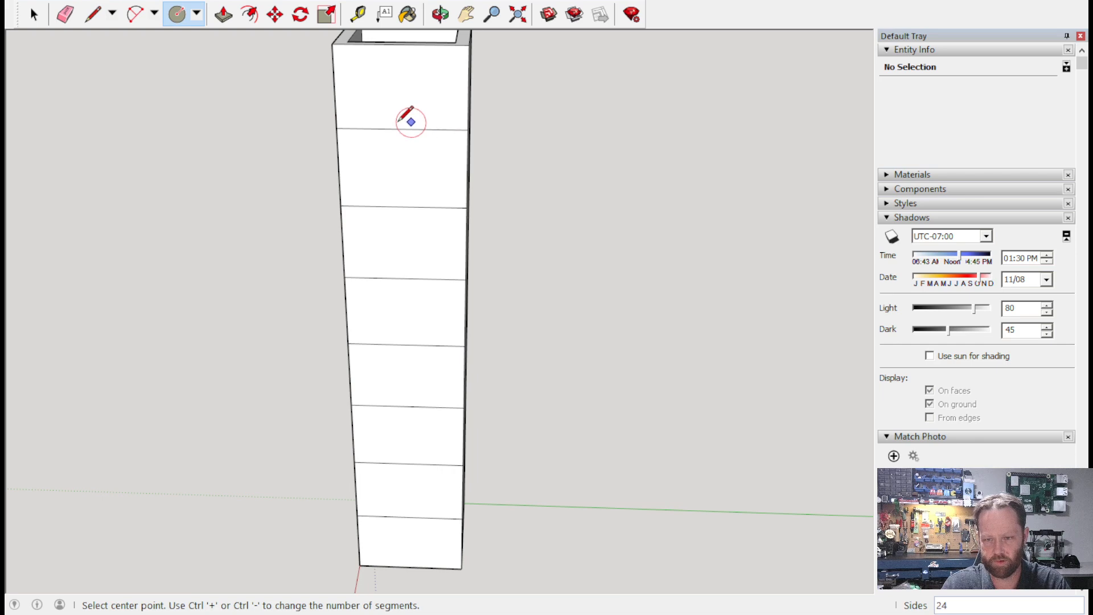
{"action": "left_click", "coordinate": [402, 129]}
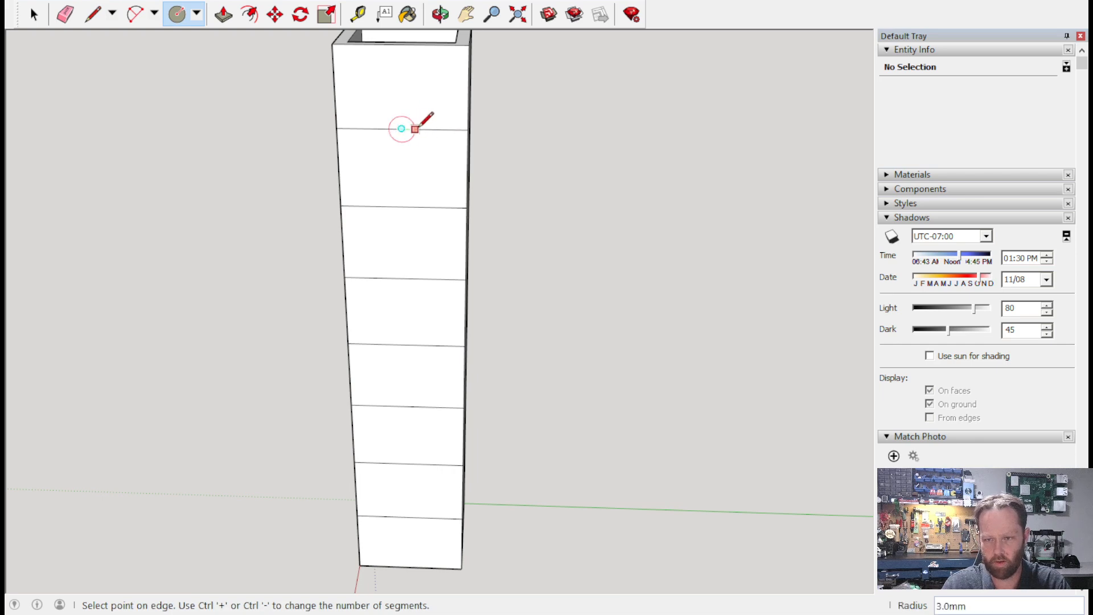
{"action": "key", "text": "Return"}
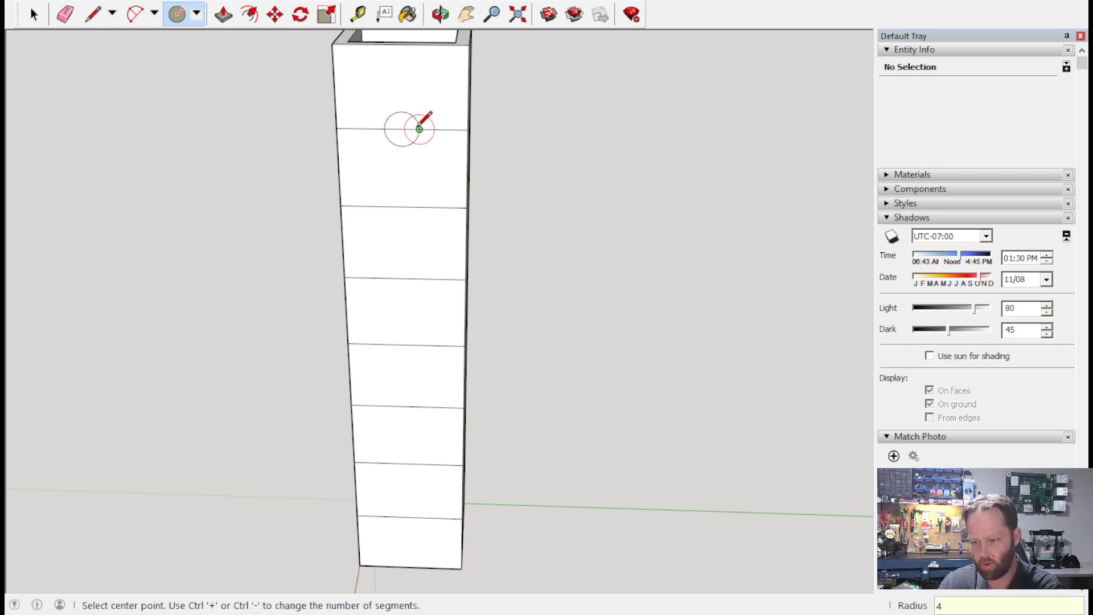
{"action": "left_click", "coordinate": [403, 207]}
{"action": "type", "text": "4"}
{"action": "key", "text": "Return"}
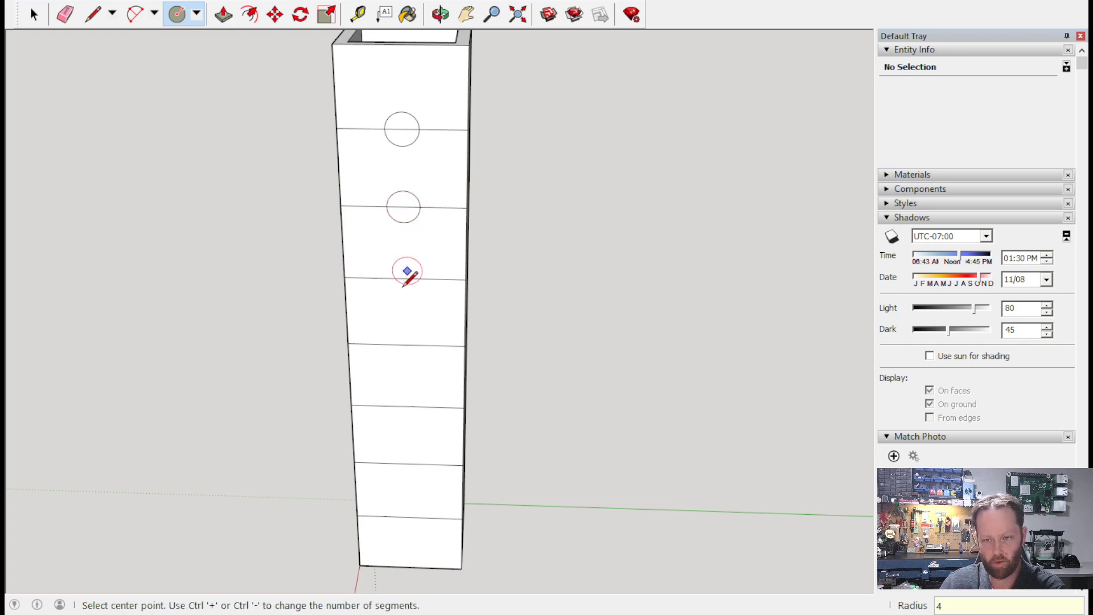
{"action": "left_click", "coordinate": [404, 278]}
{"action": "type", "text": "4"}
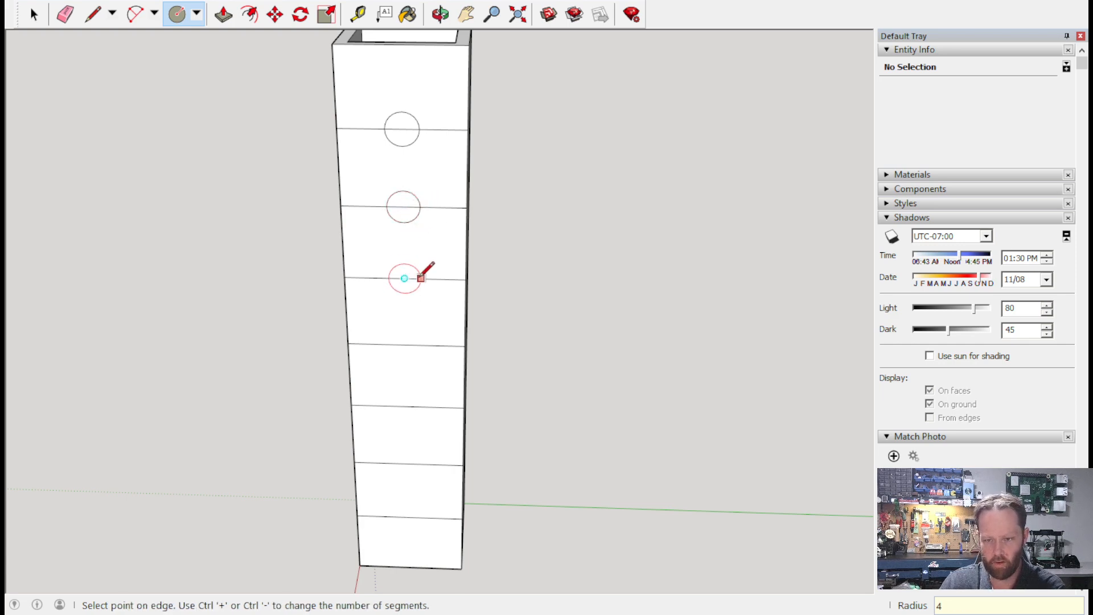
{"action": "key", "text": "Return"}
{"action": "left_click", "coordinate": [406, 344]}
{"action": "type", "text": "4"}
{"action": "key", "text": "Return"}
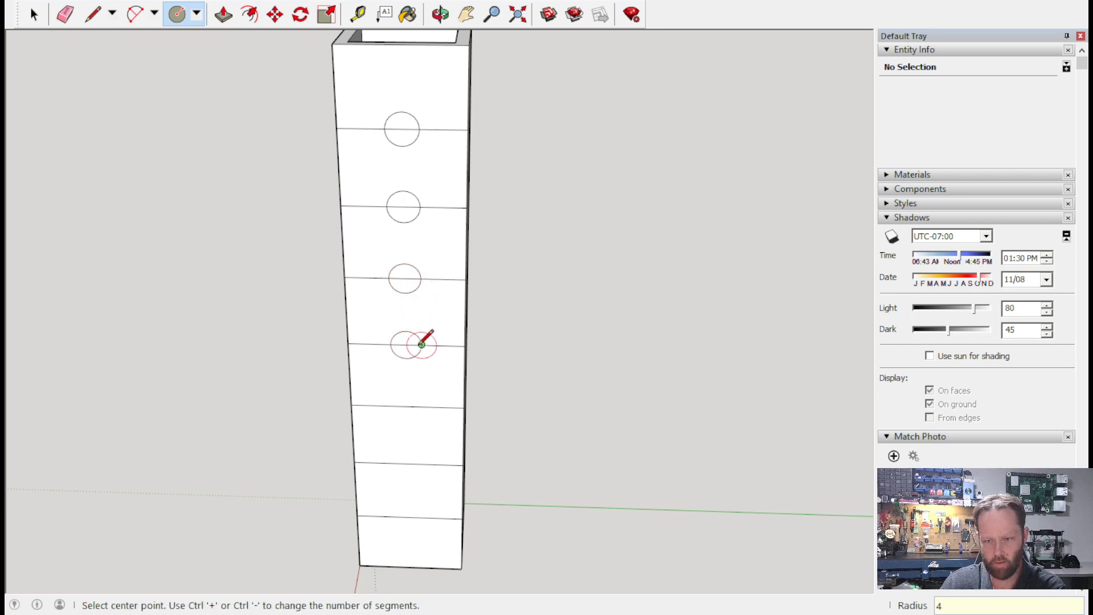
Draw circles with a 4 mm radius centred on the midpoints of the lower three dividing lines.
{"action": "left_click", "coordinate": [407, 406]}
{"action": "key", "text": "Return"}
{"action": "left_click", "coordinate": [421, 403]}
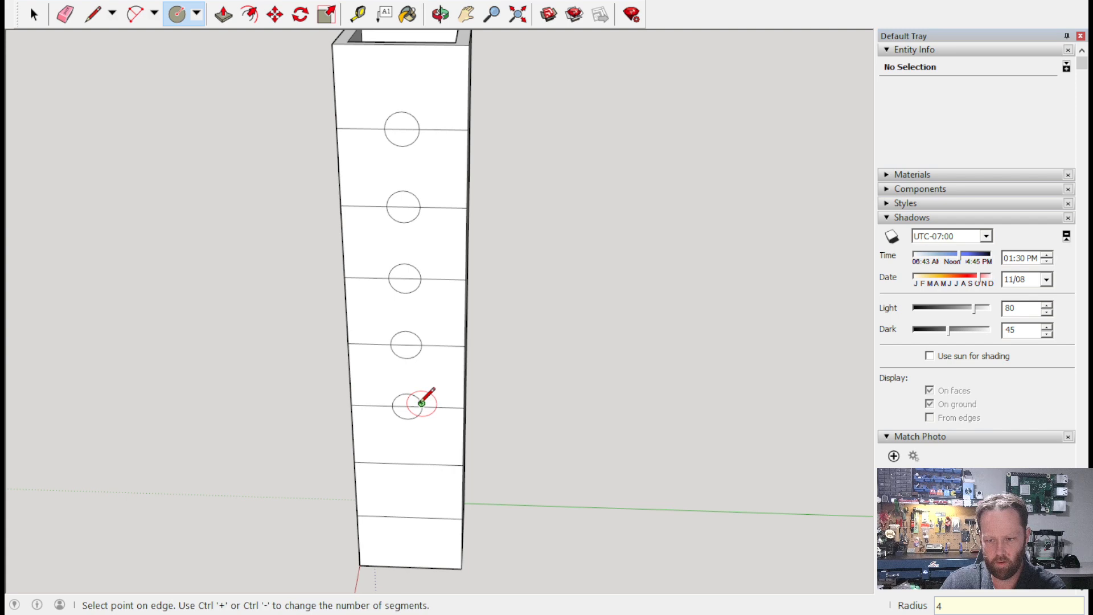
{"action": "key", "text": "Escape"}
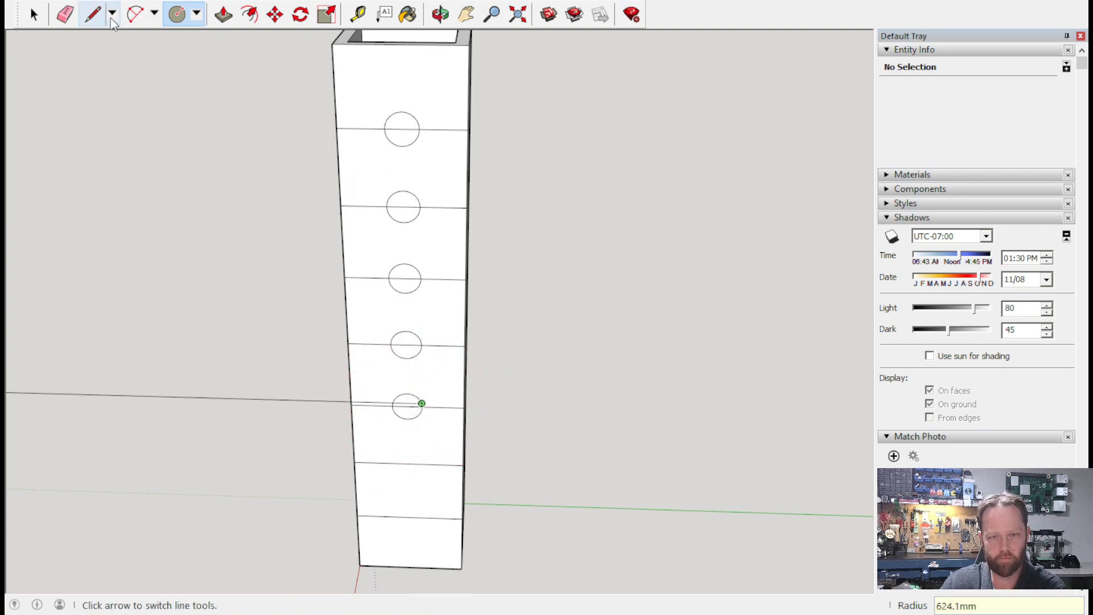
{"action": "left_click", "coordinate": [410, 463]}
{"action": "type", "text": "4"}
{"action": "key", "text": "Return"}
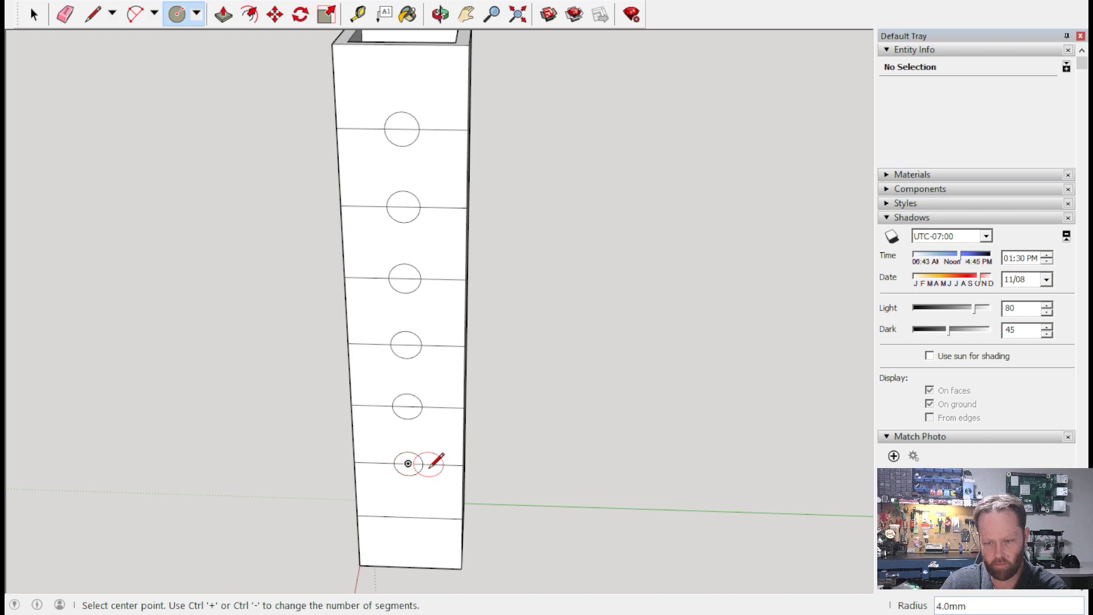
{"action": "left_click", "coordinate": [409, 516]}
{"action": "type", "text": "4"}
{"action": "key", "text": "Return"}
Draw horizontal lines across the opposite outer side of the tube at its midpoint and its upper quarter point.
{"action": "middle_click_drag", "start_coordinate": [568, 207], "coordinate": [597, 173]}
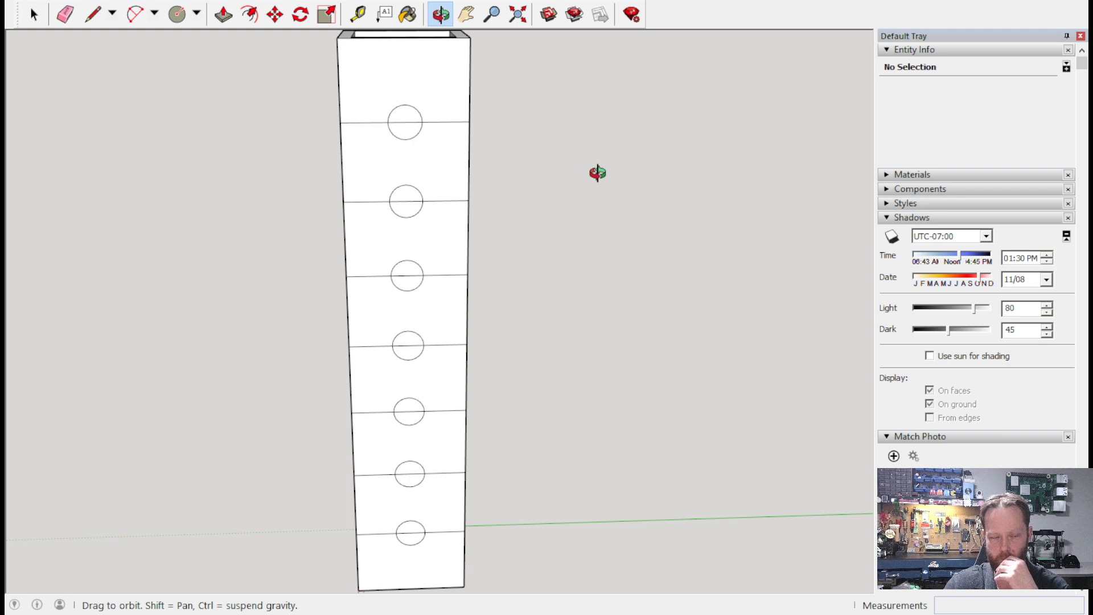
{"action": "middle_click_drag", "start_coordinate": [597, 173], "coordinate": [554, 110]}
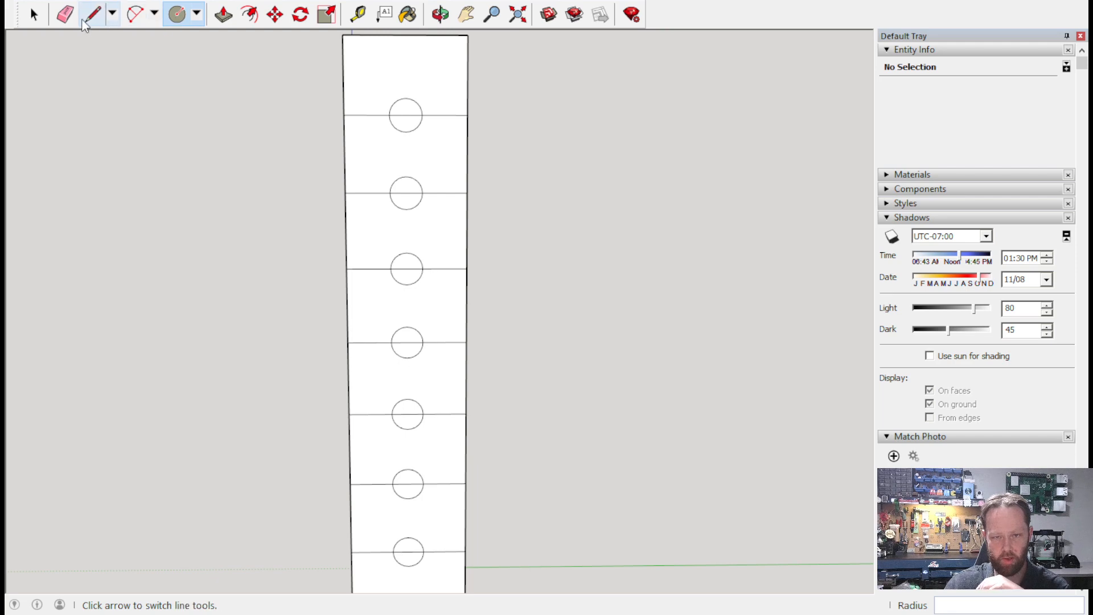
{"action": "mouse_move", "coordinate": [621, 158]}
{"action": "middle_mouse_down"}
{"action": "mouse_move", "coordinate": [584, 188]}
{"action": "mouse_move", "coordinate": [417, 207]}
{"action": "mouse_move", "coordinate": [328, 190]}
{"action": "middle_mouse_up"}
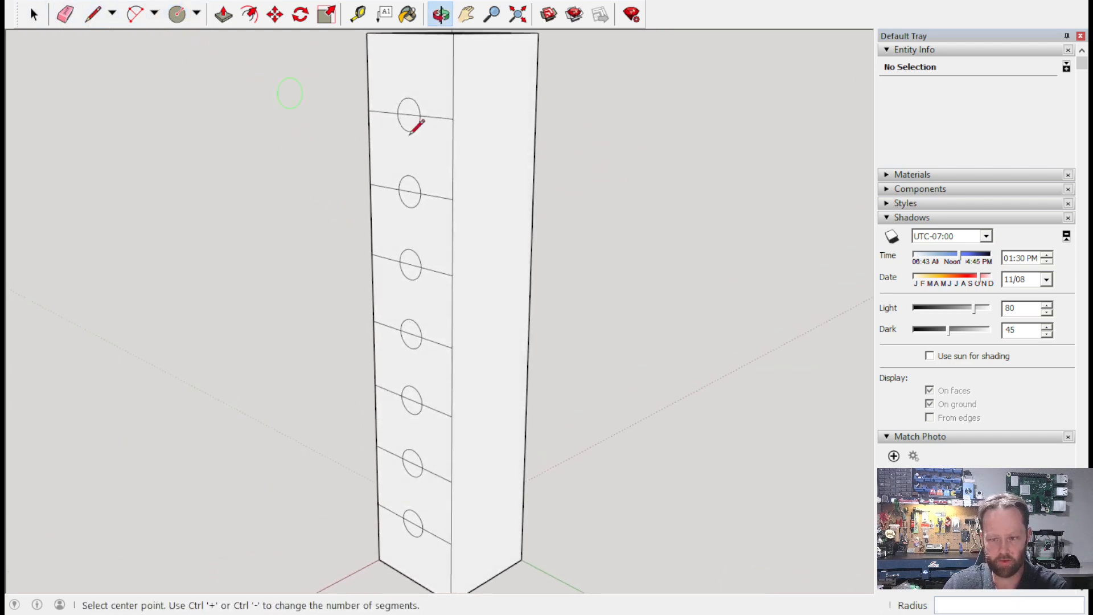
{"action": "middle_click_drag", "start_coordinate": [659, 251], "coordinate": [317, 227]}
{"action": "left_click", "coordinate": [93, 14]}
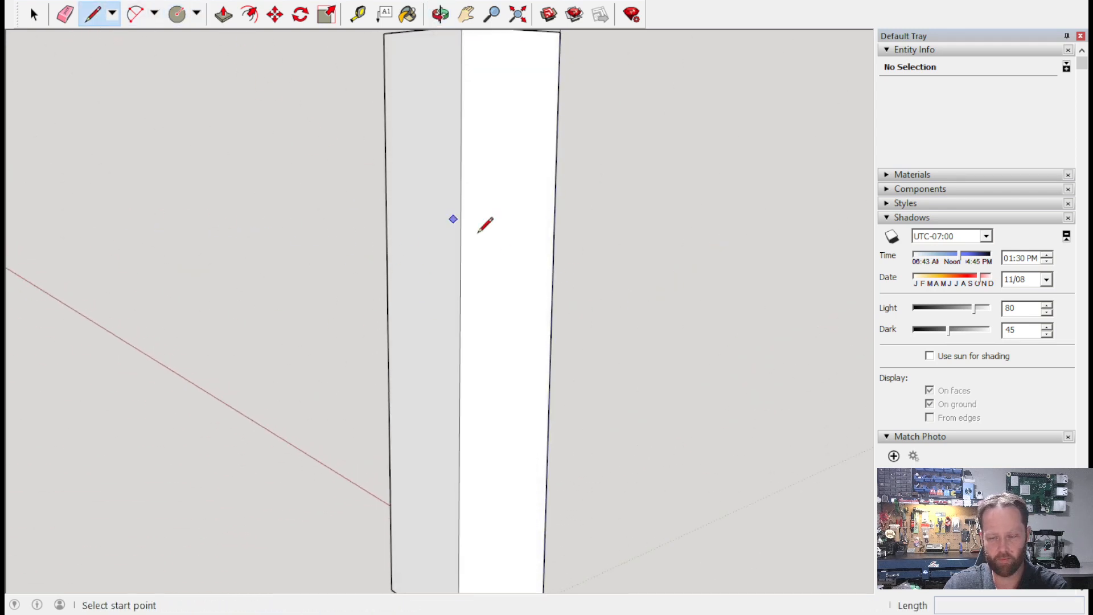
{"action": "left_click", "coordinate": [459, 358]}
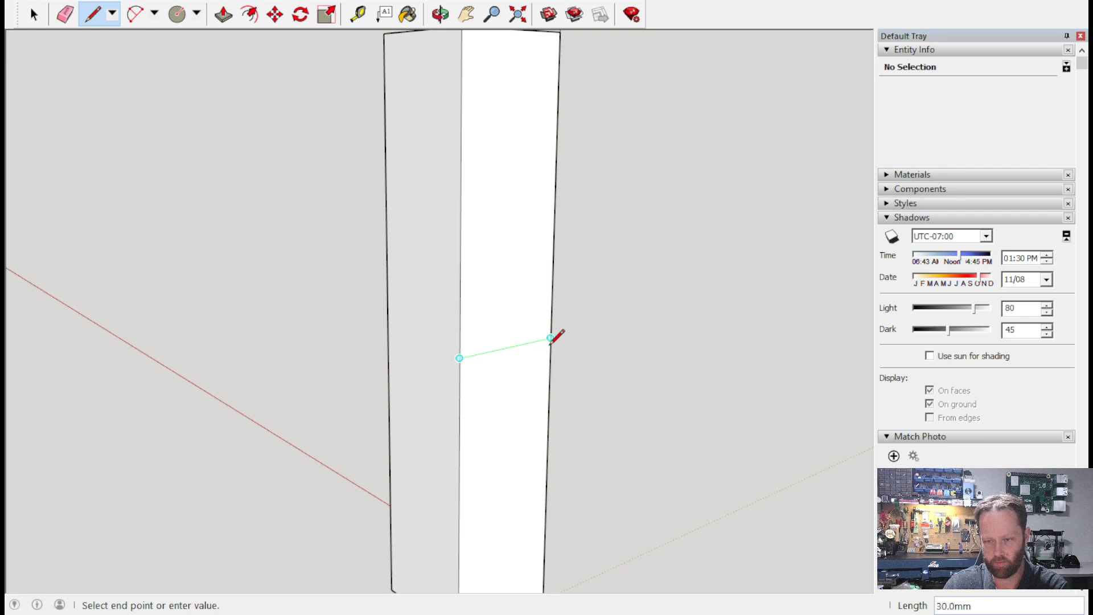
{"action": "left_click", "coordinate": [550, 338]}
{"action": "middle_click_drag", "start_coordinate": [558, 322], "coordinate": [387, 202]}
{"action": "left_click", "coordinate": [364, 220]}
{"action": "left_click", "coordinate": [495, 219]}
Draw horizontal lines across the midpoints of the two upper quarter sections on this opposite side.
{"action": "left_click", "coordinate": [362, 137]}
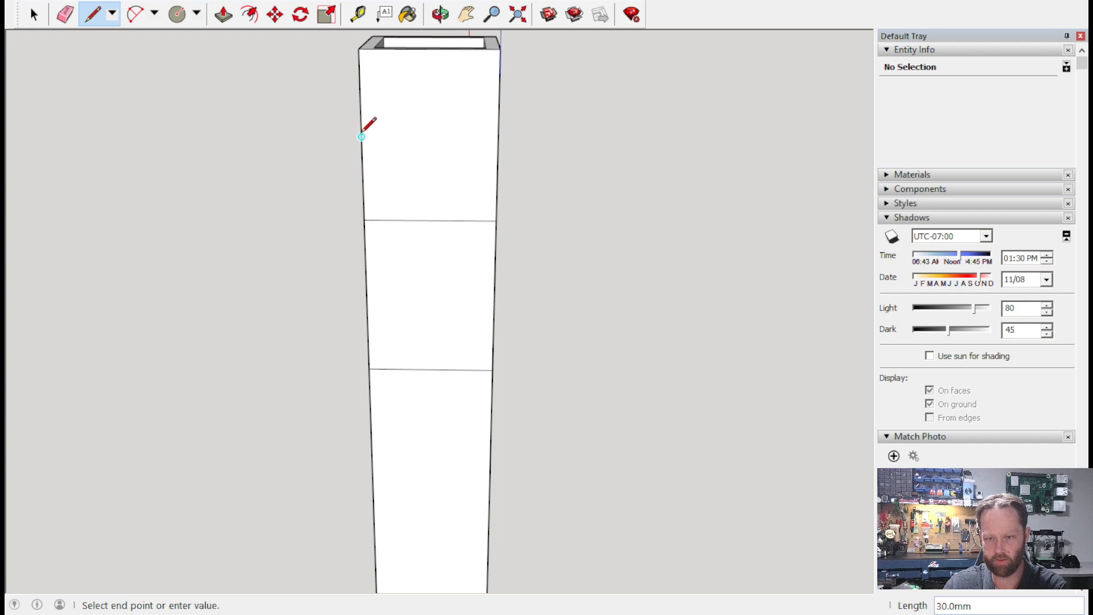
{"action": "left_click", "coordinate": [498, 137]}
{"action": "left_click", "coordinate": [367, 296]}
{"action": "left_click", "coordinate": [494, 297]}
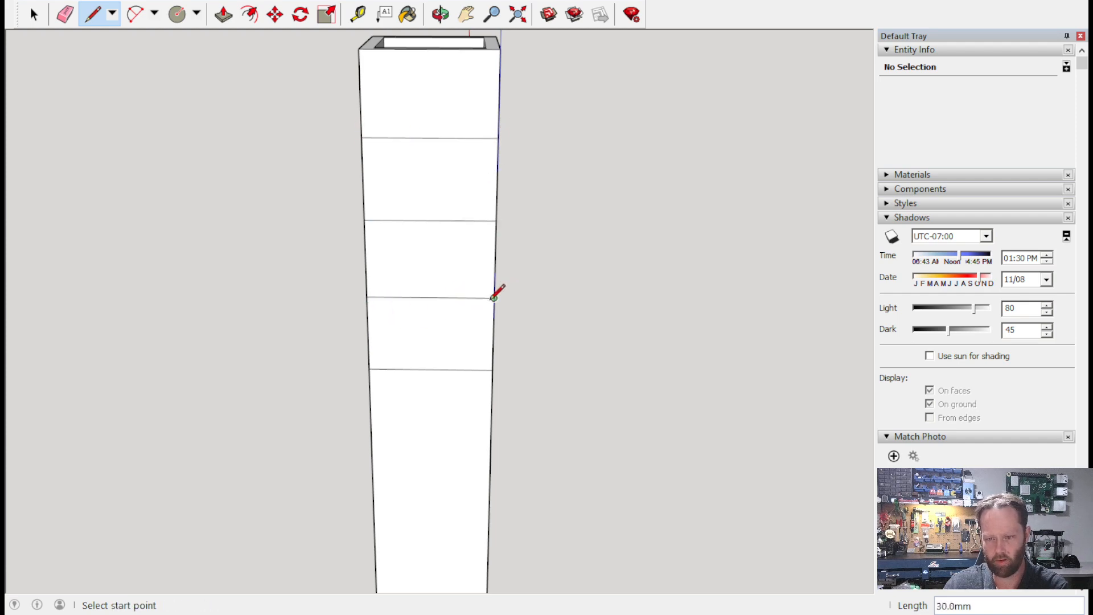
Draw lines at the lower quarter point and the midpoints of both lower quarters, completing eight equal sections on the opposite side.
{"action": "left_click", "coordinate": [372, 500]}
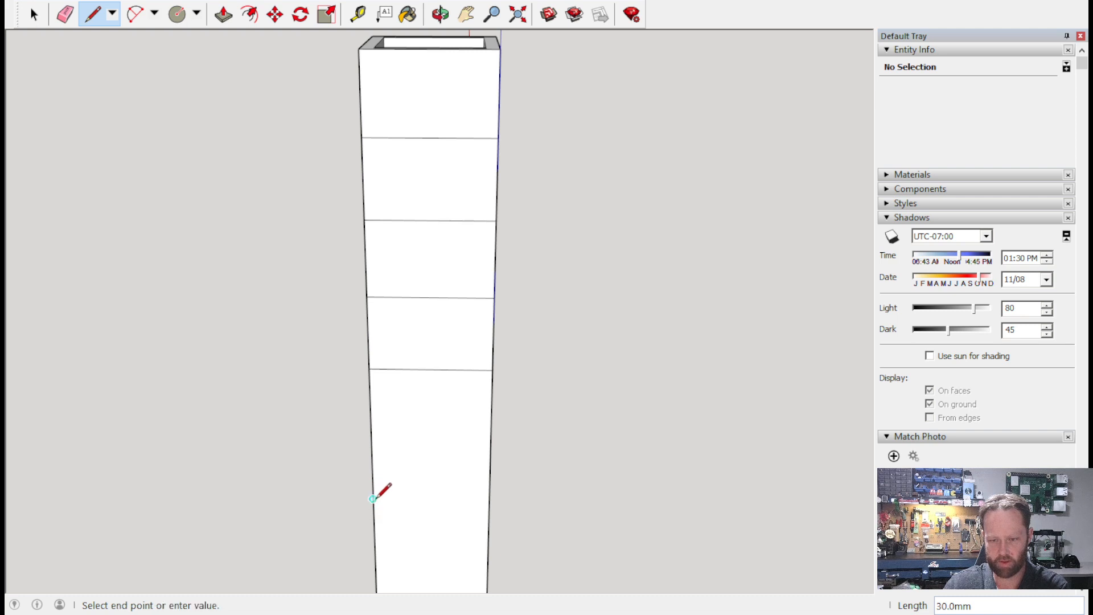
{"action": "left_click", "coordinate": [489, 500]}
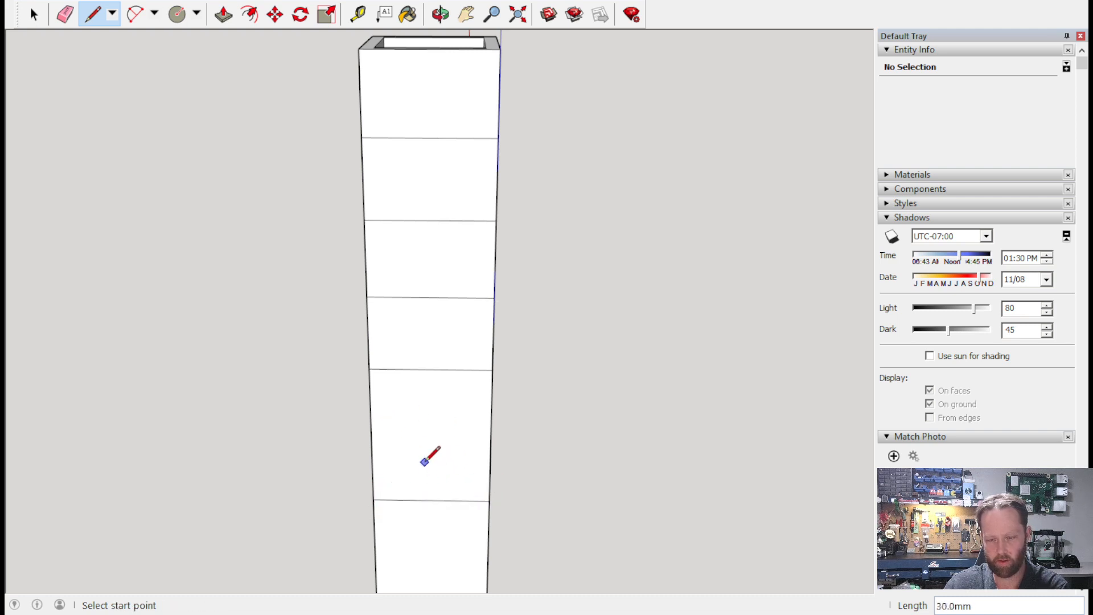
{"action": "left_click", "coordinate": [372, 435]}
{"action": "left_click", "coordinate": [491, 437]}
{"action": "key", "text": "o"}
{"action": "mouse_move", "coordinate": [261, 383]}
{"action": "left_mouse_down"}
{"action": "mouse_move", "coordinate": [911, 338]}
{"action": "mouse_move", "coordinate": [905, 349]}
{"action": "mouse_move", "coordinate": [598, 387]}
{"action": "mouse_move", "coordinate": [888, 341]}
{"action": "mouse_move", "coordinate": [525, 342]}
{"action": "mouse_move", "coordinate": [485, 390]}
{"action": "left_mouse_up"}
{"action": "key", "text": "l"}
{"action": "scroll", "coordinate": [557, 506], "scroll_direction": "down", "scroll_amount": 3}
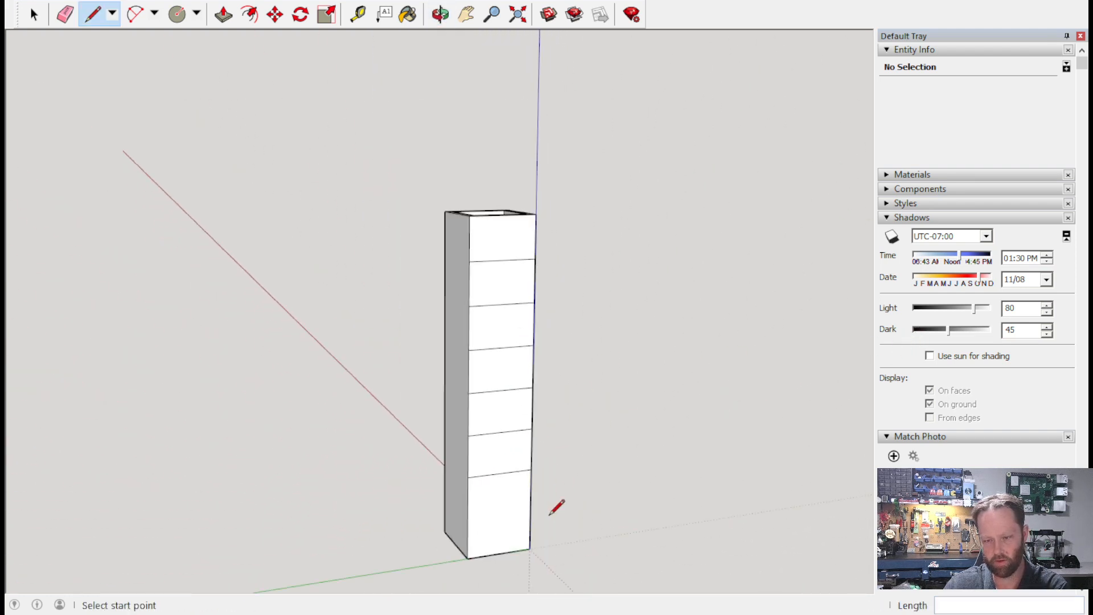
{"action": "left_click", "coordinate": [467, 518]}
{"action": "left_click", "coordinate": [530, 510]}
Draw circles with a 4 mm radius at the midpoints of the upper four dividing lines on the side without circles.
{"action": "middle_click_drag", "start_coordinate": [414, 281], "coordinate": [676, 291]}
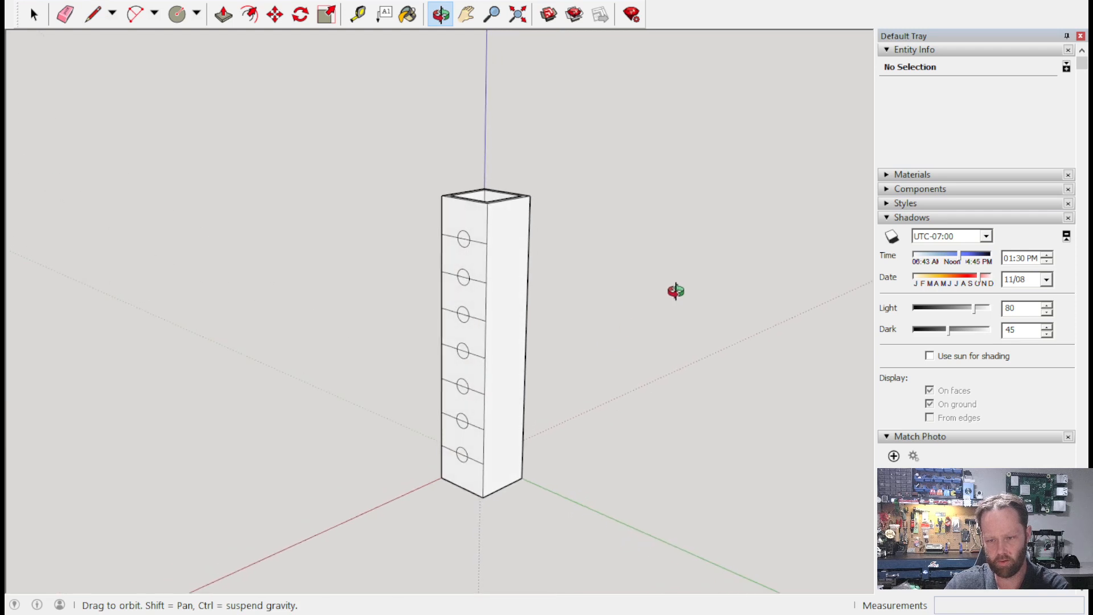
{"action": "mouse_move", "coordinate": [675, 292]}
{"action": "middle_mouse_down"}
{"action": "mouse_move", "coordinate": [652, 310]}
{"action": "mouse_move", "coordinate": [661, 285]}
{"action": "mouse_move", "coordinate": [609, 325]}
{"action": "mouse_move", "coordinate": [239, 334]}
{"action": "mouse_move", "coordinate": [680, 355]}
{"action": "mouse_move", "coordinate": [237, 402]}
{"action": "mouse_move", "coordinate": [349, 383]}
{"action": "mouse_move", "coordinate": [398, 302]}
{"action": "middle_mouse_up"}
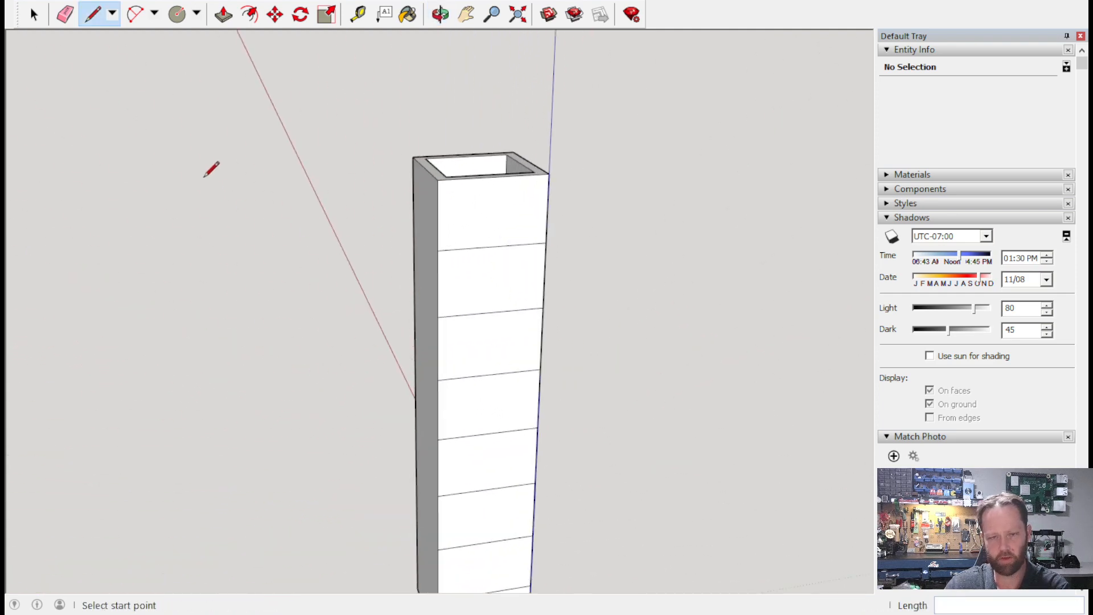
{"action": "middle_click_drag", "start_coordinate": [215, 177], "coordinate": [236, 176]}
{"action": "left_click", "coordinate": [177, 14]}
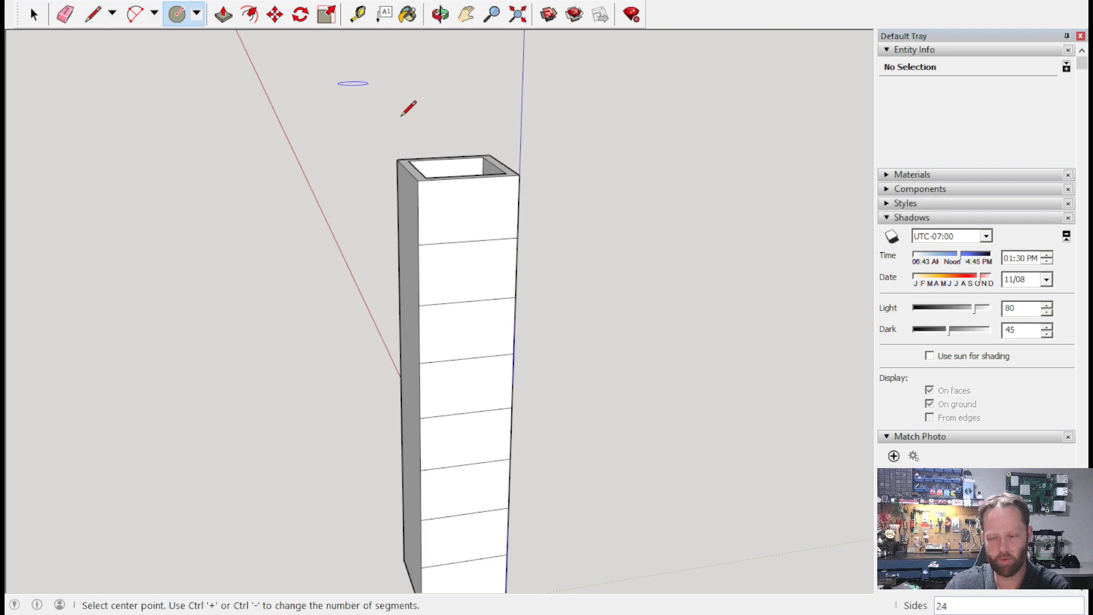
{"action": "left_click", "coordinate": [468, 240]}
{"action": "left_click", "coordinate": [484, 239]}
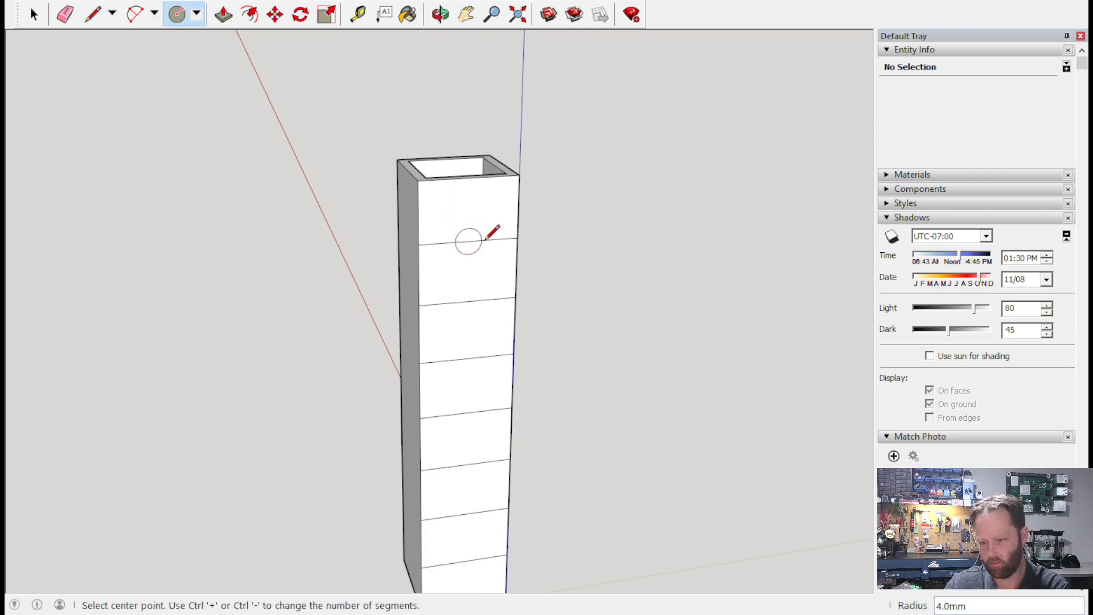
{"action": "left_click", "coordinate": [467, 301]}
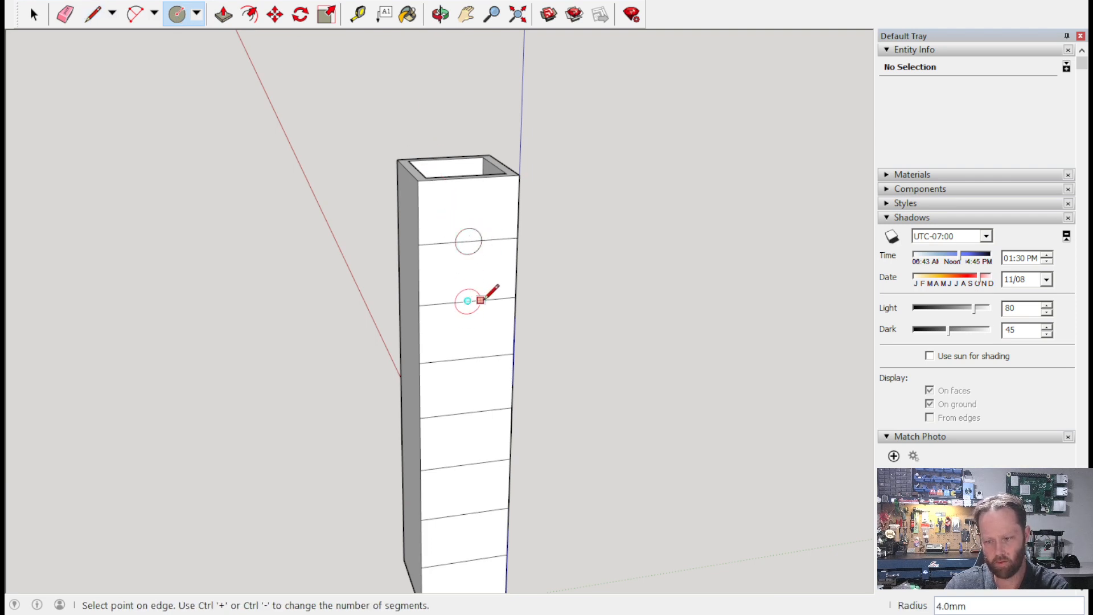
{"action": "left_click", "coordinate": [481, 300]}
{"action": "left_click", "coordinate": [467, 357]}
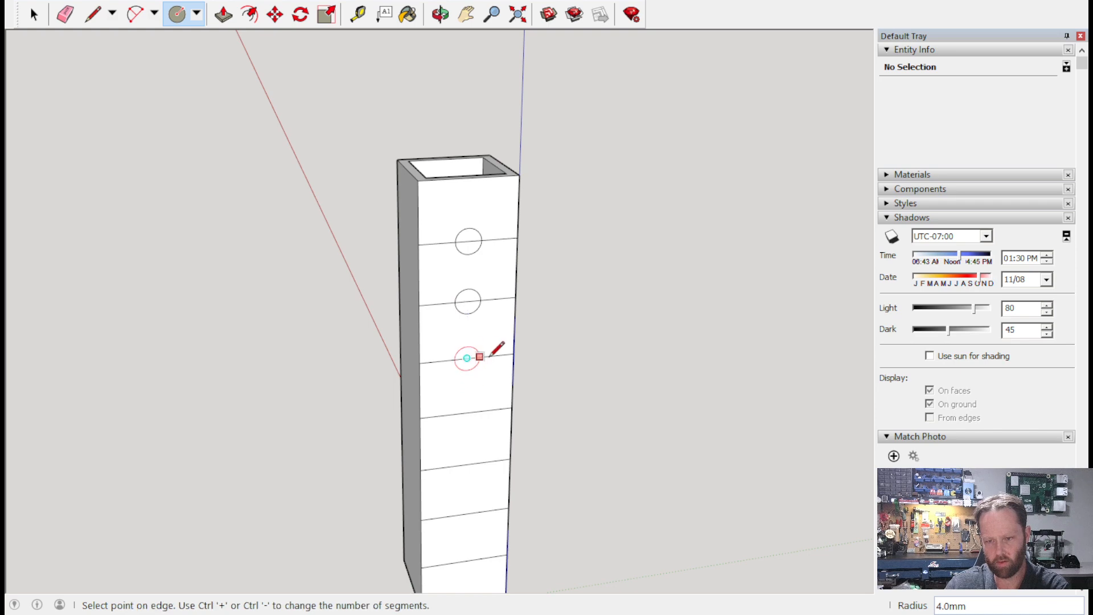
{"action": "left_click", "coordinate": [480, 357]}
{"action": "left_click", "coordinate": [466, 412]}
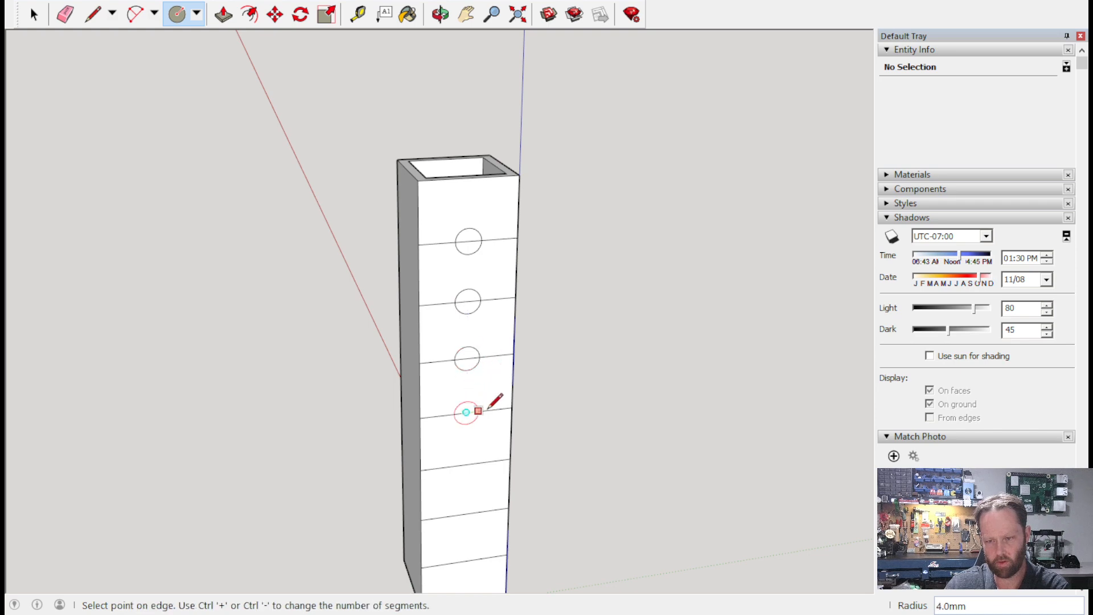
{"action": "left_click", "coordinate": [479, 410]}
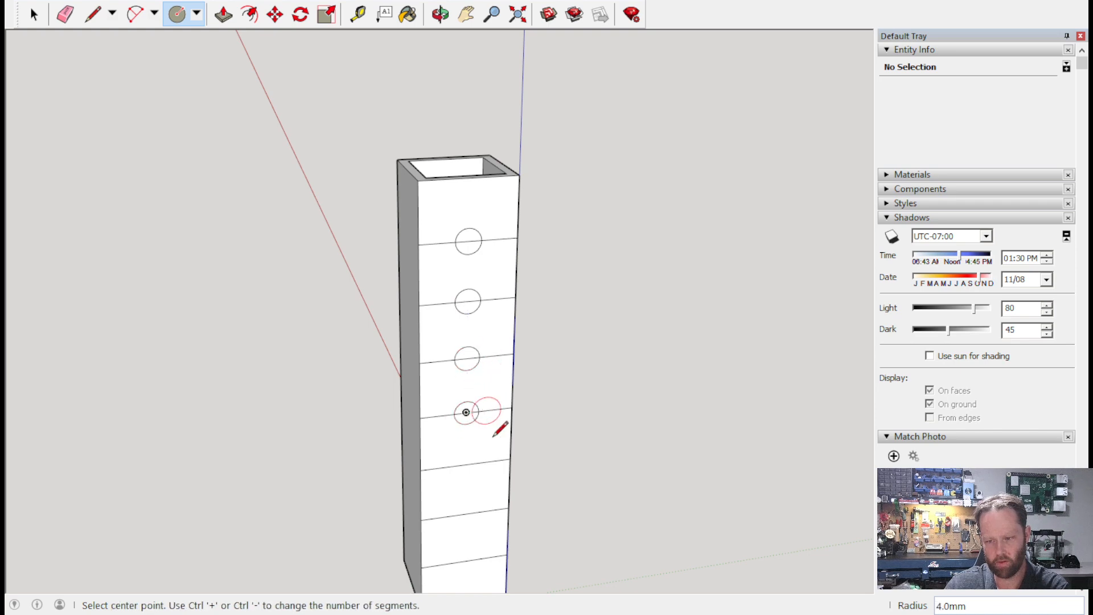
Draw circles with a 4 mm radius at the midpoints of the lower three dividing lines on this side.
{"action": "left_click", "coordinate": [465, 464]}
{"action": "left_click", "coordinate": [478, 462]}
{"action": "left_click", "coordinate": [466, 514]}
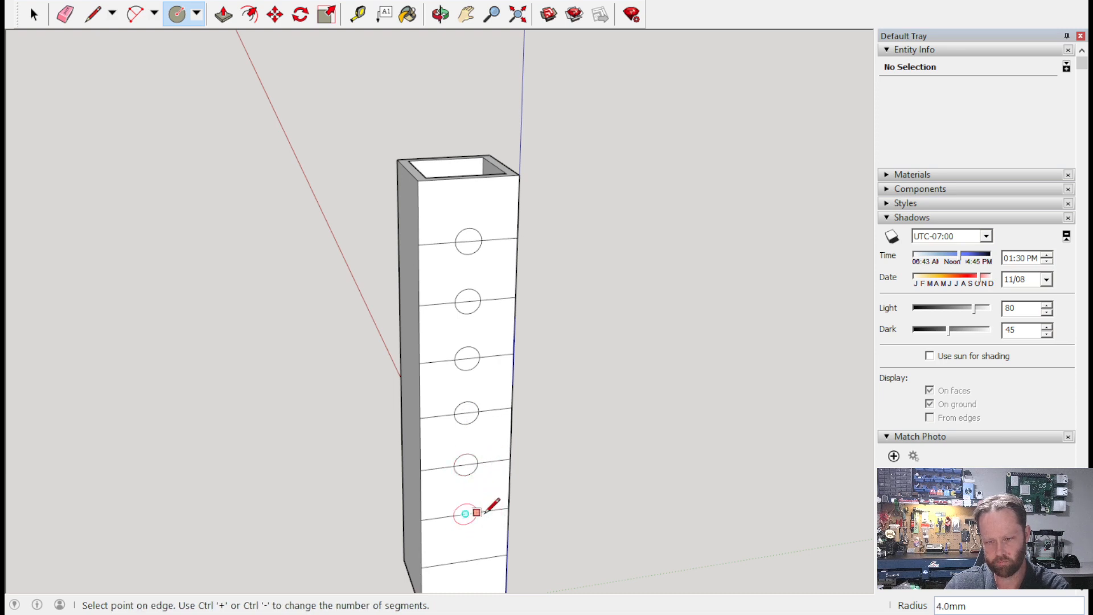
{"action": "left_click", "coordinate": [478, 512]}
{"action": "left_click", "coordinate": [465, 561]}
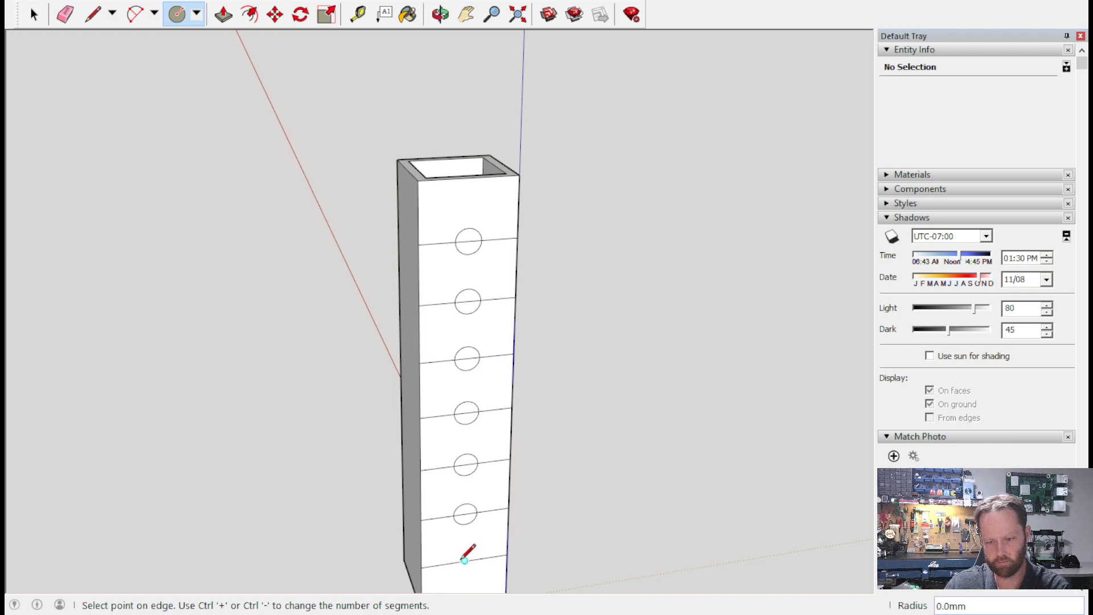
{"action": "left_click", "coordinate": [477, 558]}
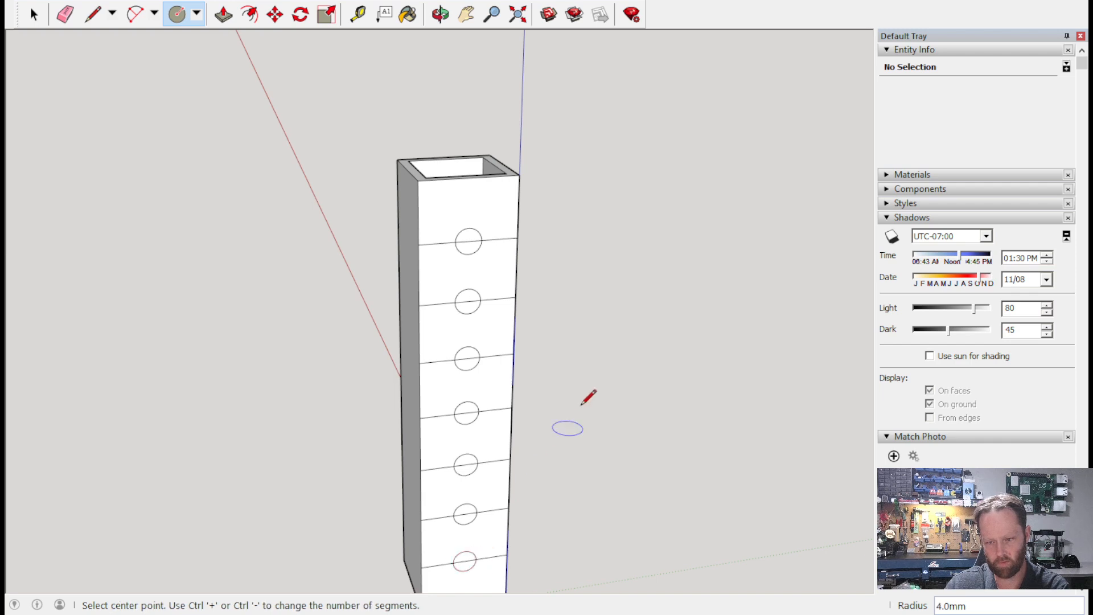
Erase all seven dividing lines on the opposite side of the tube, inside and outside the circles, keeping the circles.
{"action": "scroll", "coordinate": [578, 364], "scroll_direction": "down", "scroll_amount": 2}
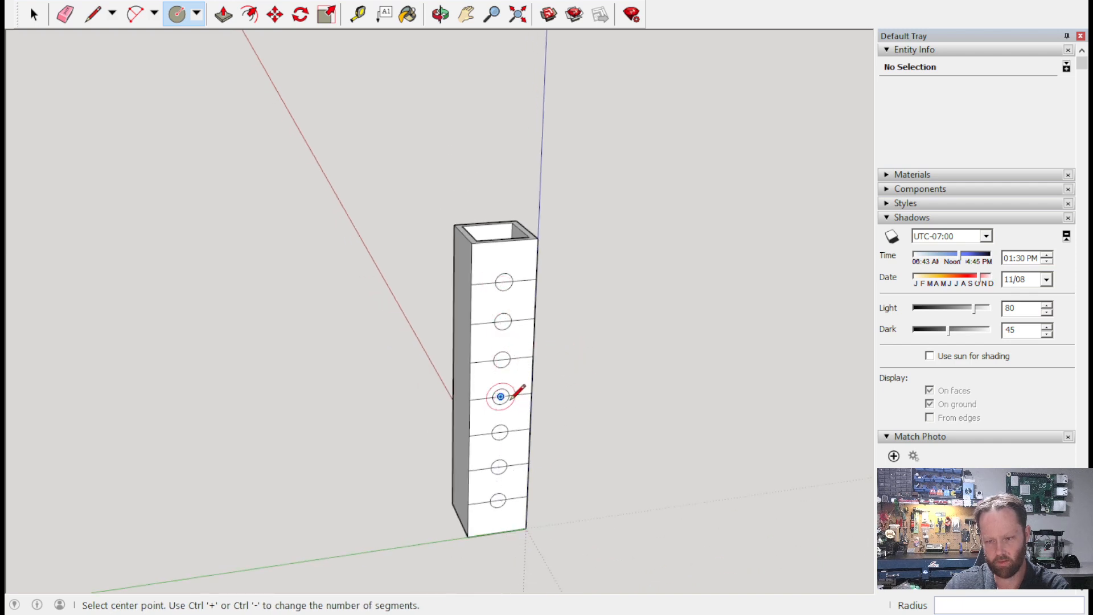
{"action": "middle_click", "coordinate": [375, 351]}
{"action": "middle_click_drag", "start_coordinate": [376, 352], "coordinate": [764, 349]}
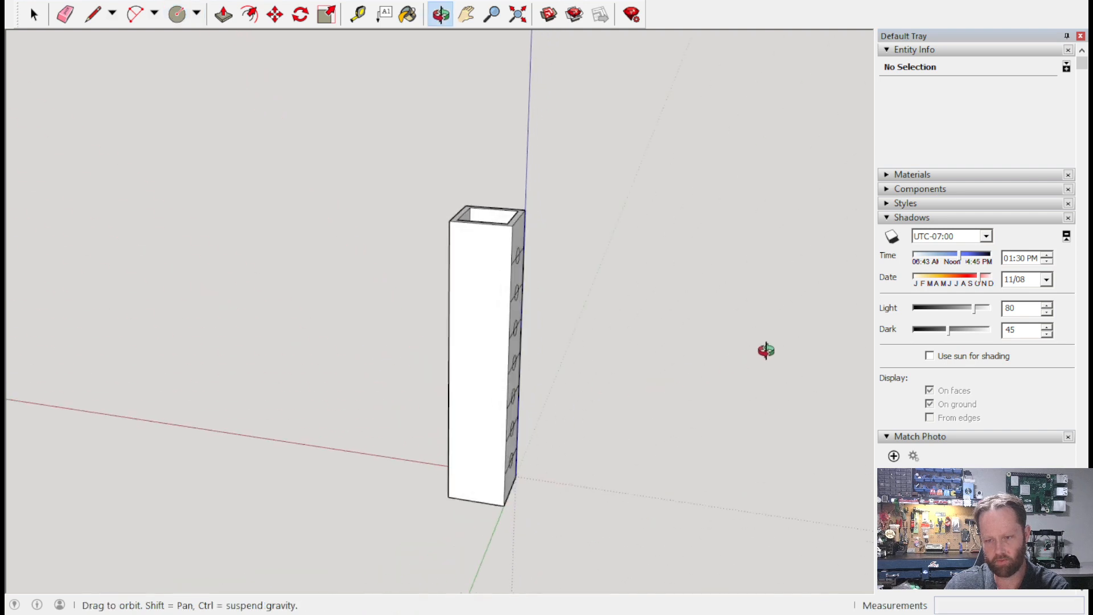
{"action": "middle_click_drag", "start_coordinate": [410, 288], "coordinate": [776, 268]}
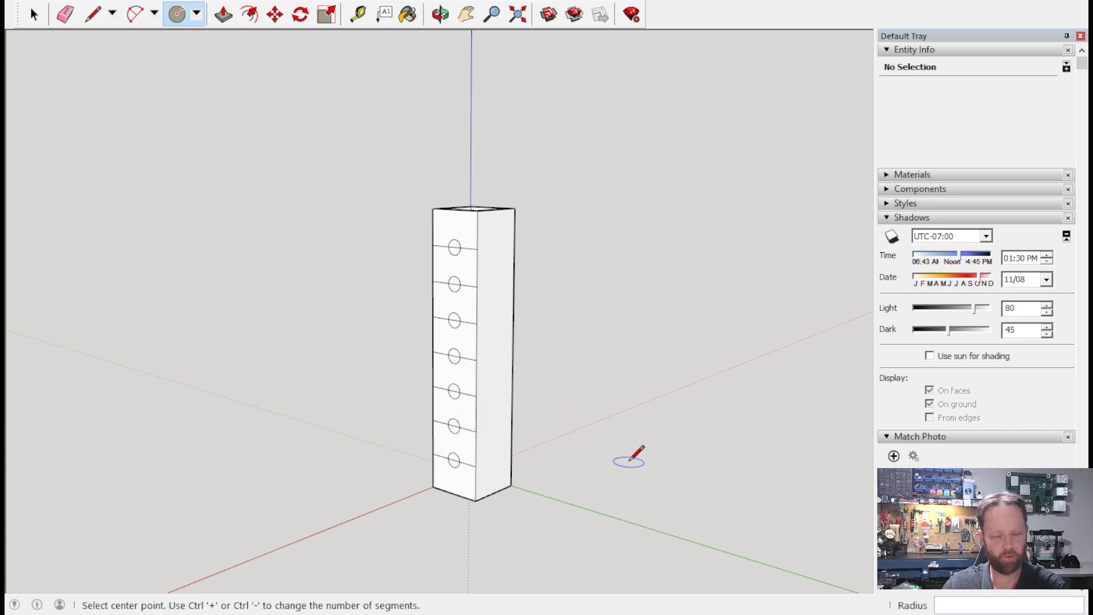
{"action": "left_click", "coordinate": [64, 15]}
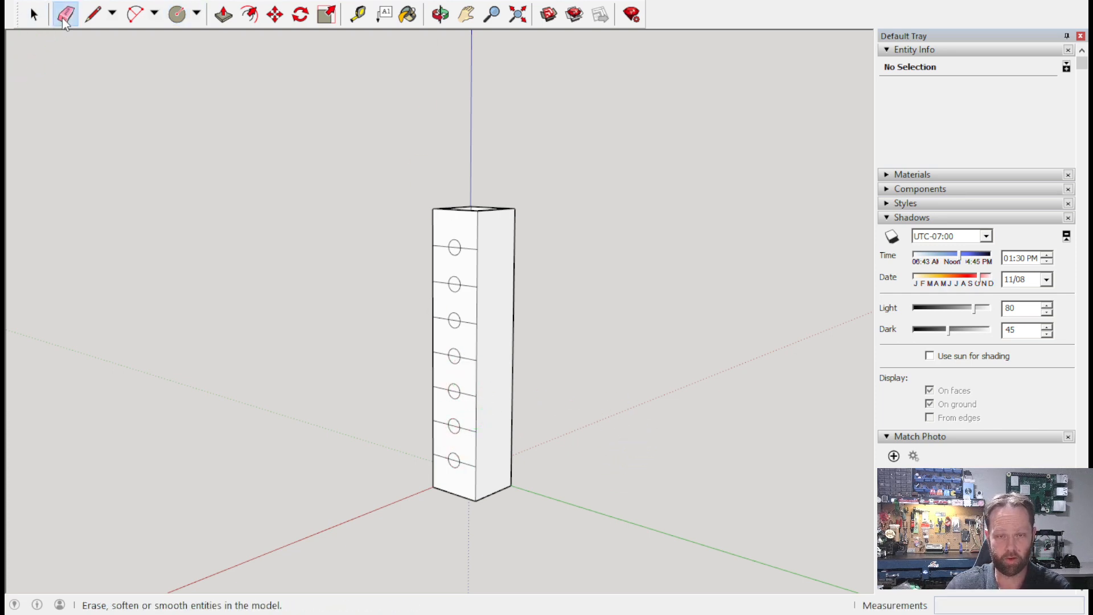
{"action": "left_click", "coordinate": [453, 246]}
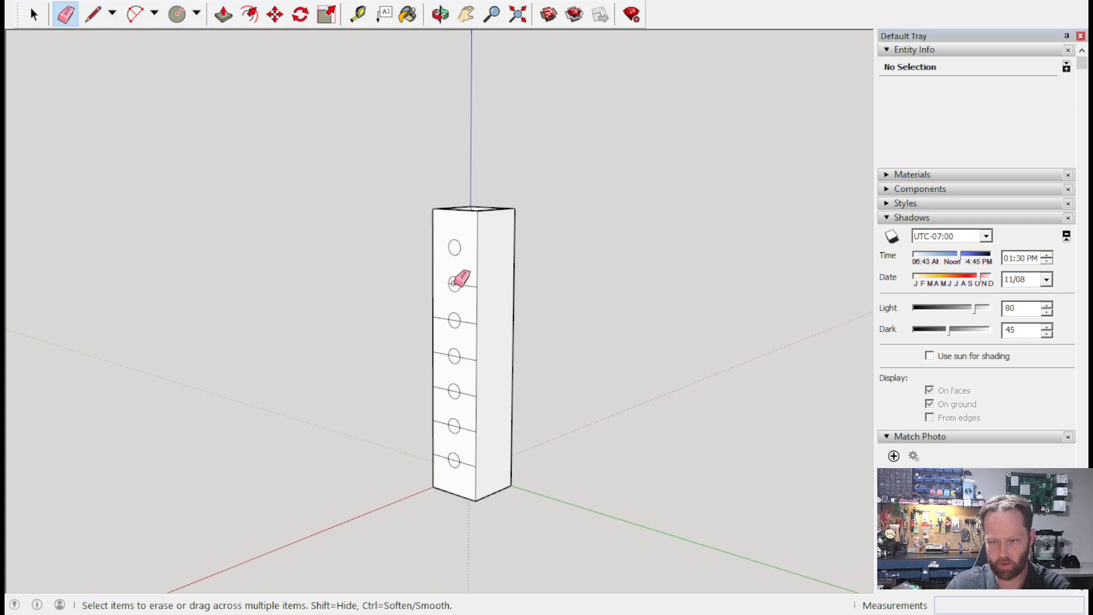
{"action": "left_click", "coordinate": [459, 321]}
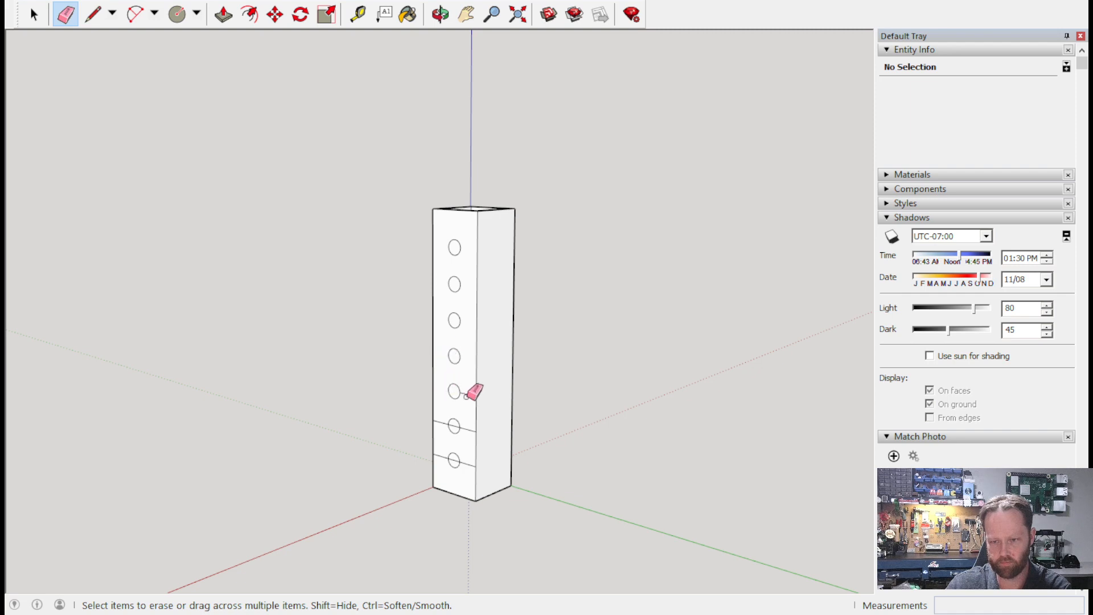
{"action": "left_click", "coordinate": [447, 423]}
{"action": "left_click", "coordinate": [440, 458]}
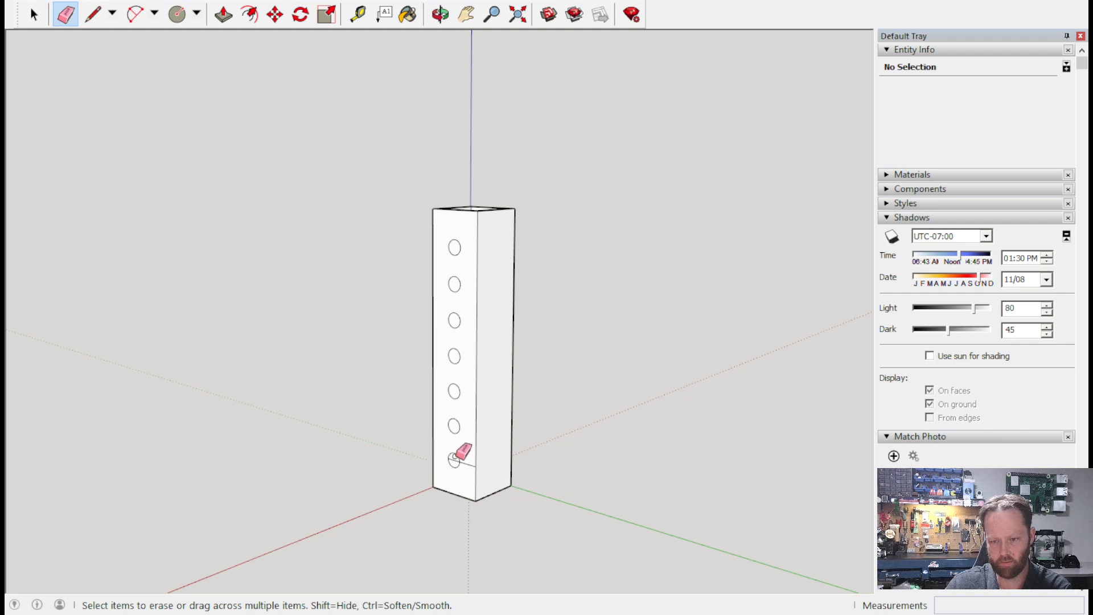
Erase the dividing line segments outside the circles on the other side of the tube, keeping the circles.
{"action": "mouse_move", "coordinate": [574, 335]}
{"action": "middle_mouse_down"}
{"action": "mouse_move", "coordinate": [252, 388]}
{"action": "mouse_move", "coordinate": [134, 264]}
{"action": "middle_mouse_up"}
{"action": "mouse_move", "coordinate": [470, 241]}
{"action": "middle_mouse_down"}
{"action": "mouse_move", "coordinate": [291, 366]}
{"action": "mouse_move", "coordinate": [476, 241]}
{"action": "middle_mouse_up"}
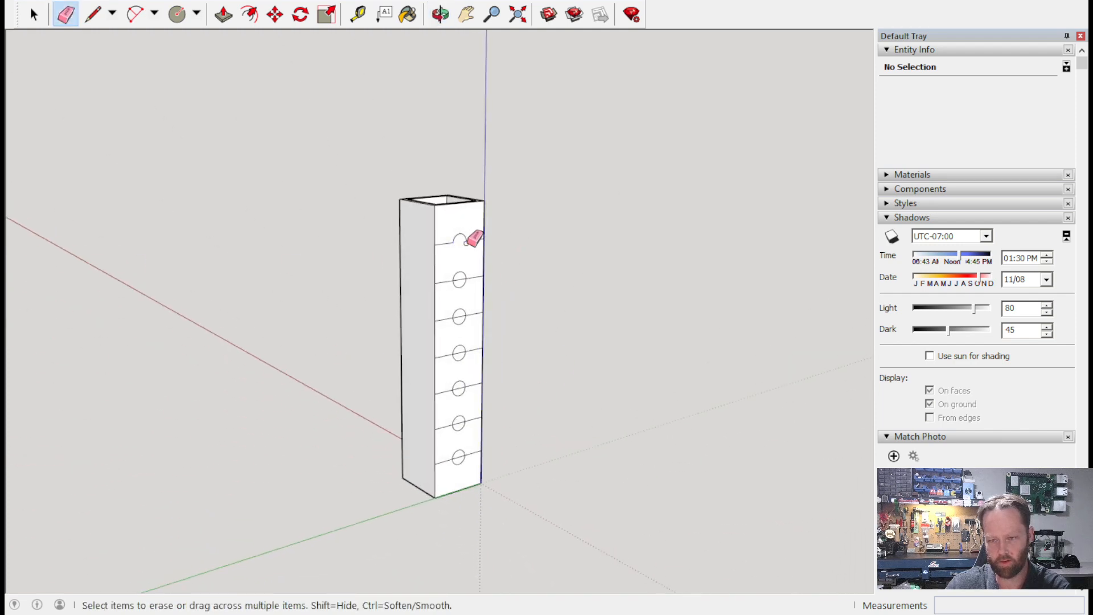
{"action": "key", "text": "ctrl+z"}
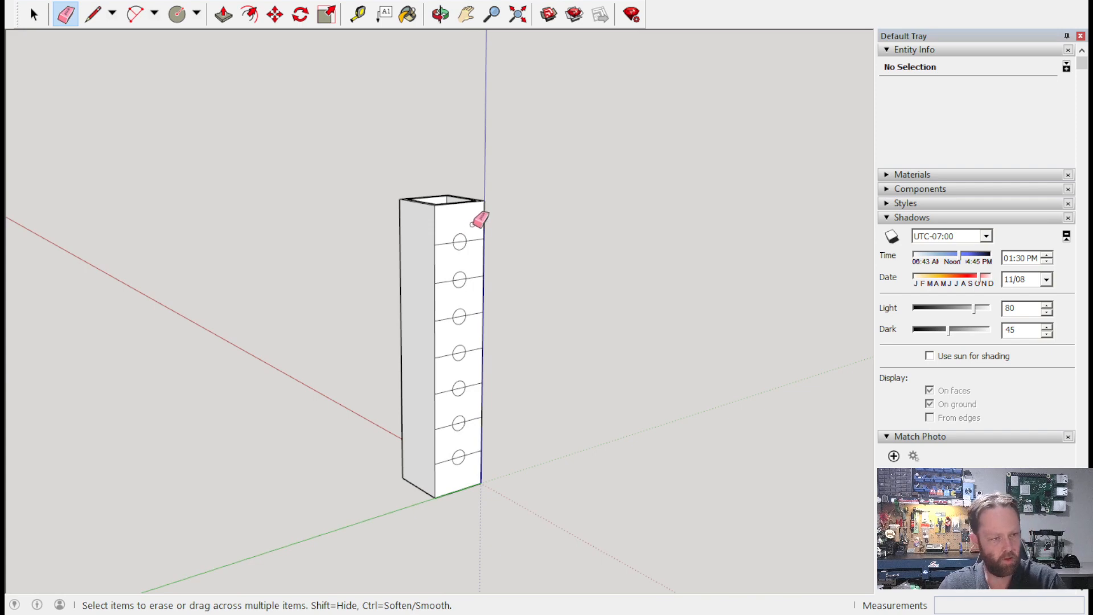
{"action": "left_click", "coordinate": [450, 245]}
{"action": "left_click", "coordinate": [440, 283]}
{"action": "left_click_drag", "start_coordinate": [446, 303], "coordinate": [443, 462]}
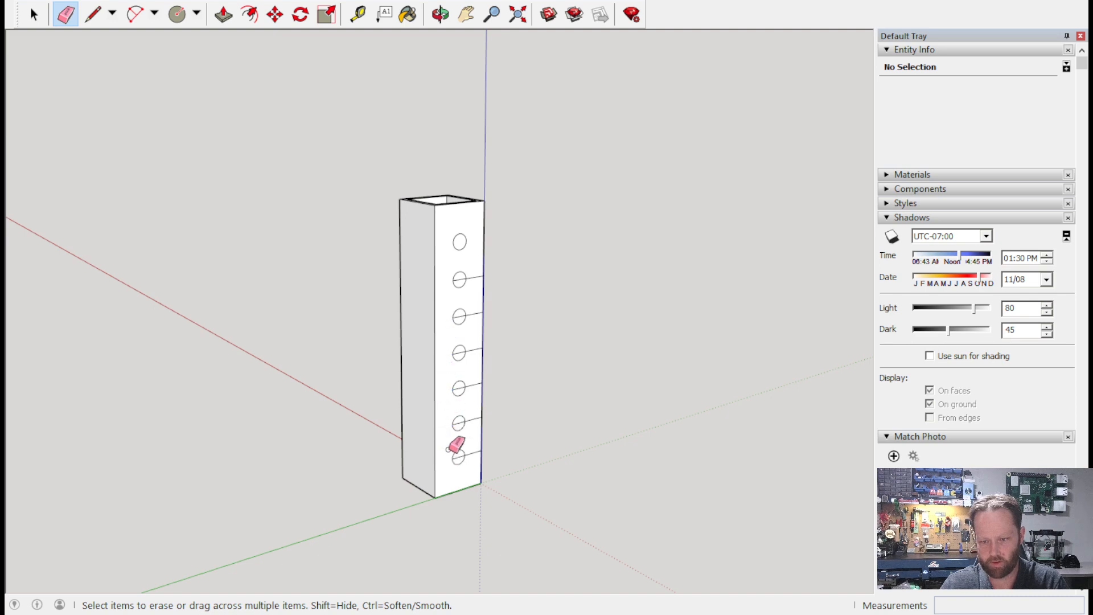
{"action": "left_click_drag", "start_coordinate": [478, 280], "coordinate": [471, 391]}
{"action": "mouse_move", "coordinate": [471, 392]}
{"action": "middle_mouse_down"}
{"action": "mouse_move", "coordinate": [351, 405]}
{"action": "mouse_move", "coordinate": [363, 378]}
{"action": "middle_mouse_up"}
{"action": "left_click_drag", "start_coordinate": [452, 421], "coordinate": [450, 472]}
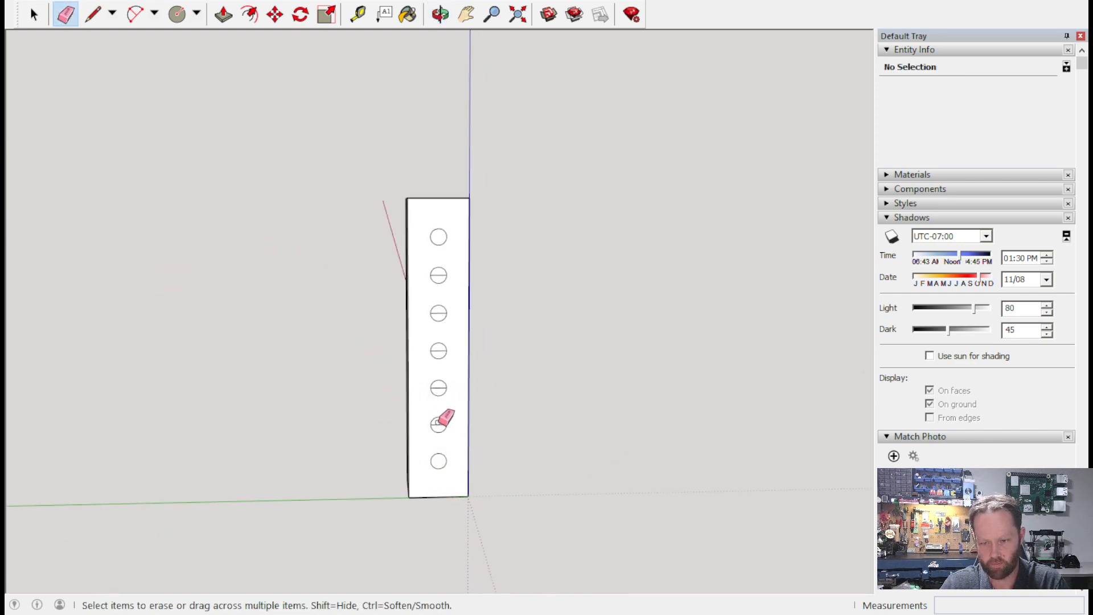
Erase the remaining line segments inside the circles on this side.
{"action": "left_click", "coordinate": [440, 389]}
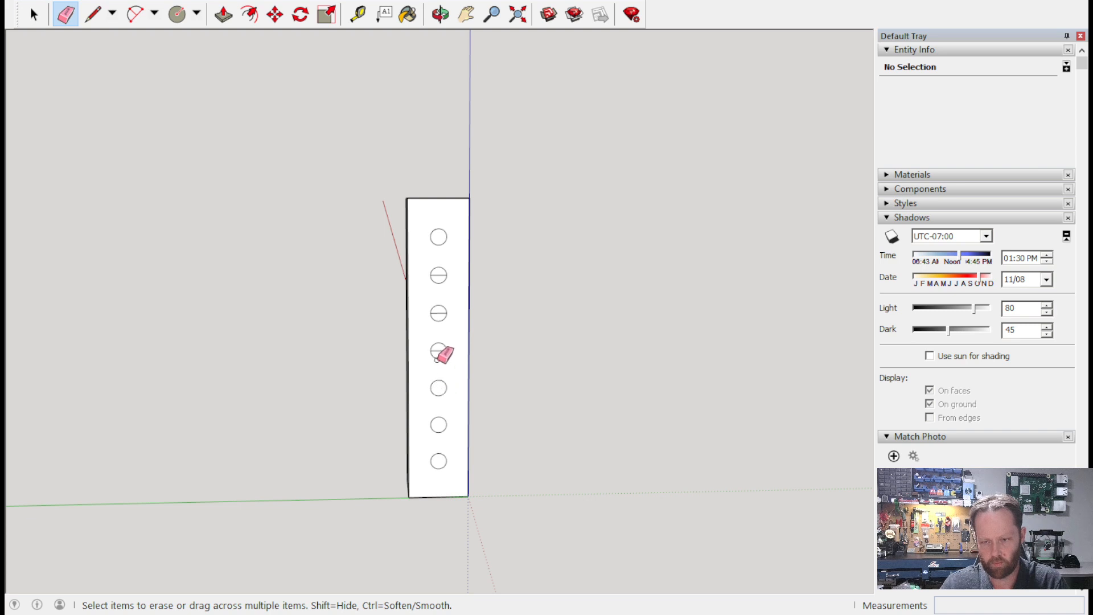
{"action": "left_click", "coordinate": [440, 313]}
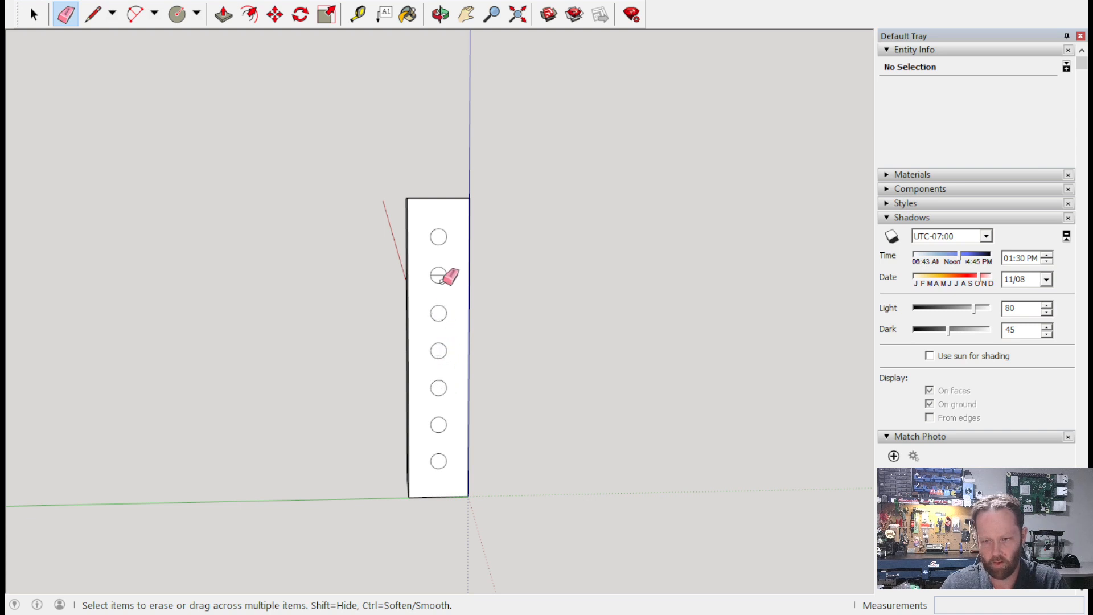
{"action": "left_click", "coordinate": [439, 276]}
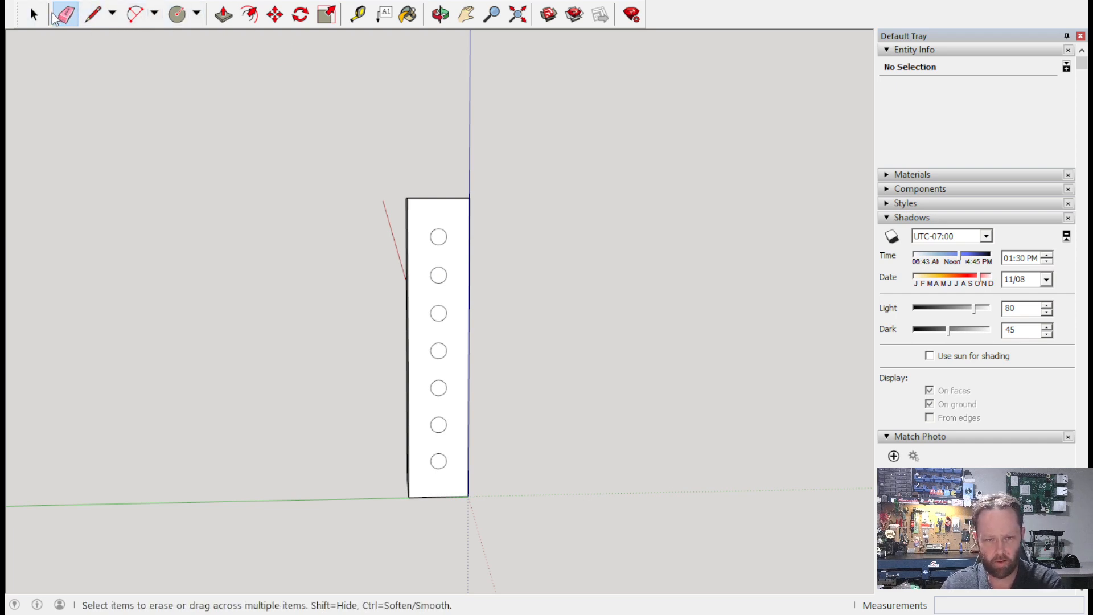
Set the segment count of the upper three circles on this side to 40.
{"action": "key", "text": "space"}
{"action": "left_click", "coordinate": [434, 244]}
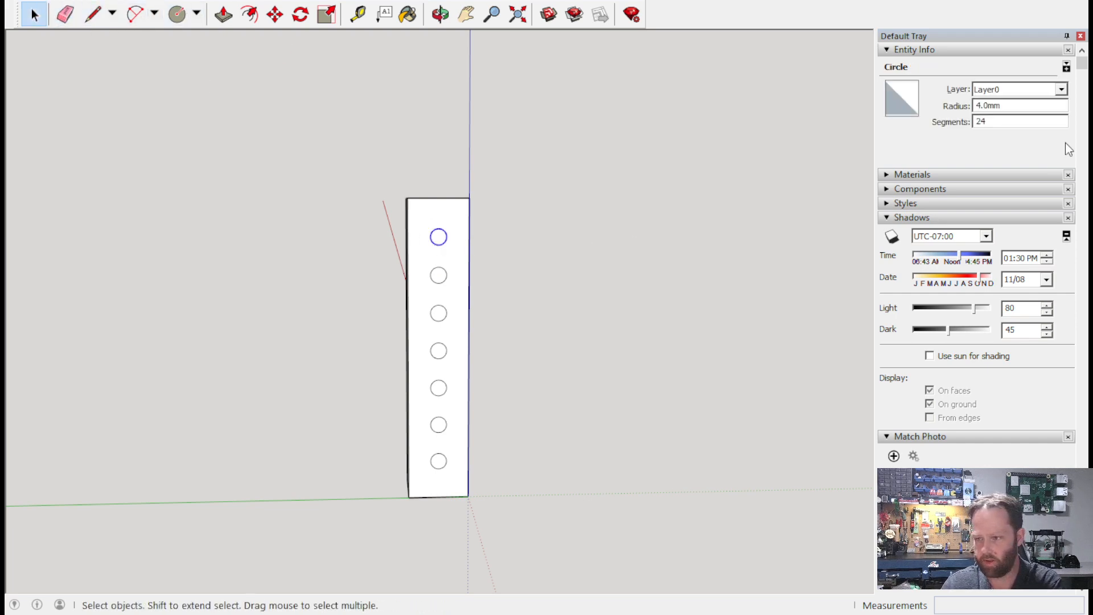
{"action": "left_click", "coordinate": [991, 121]}
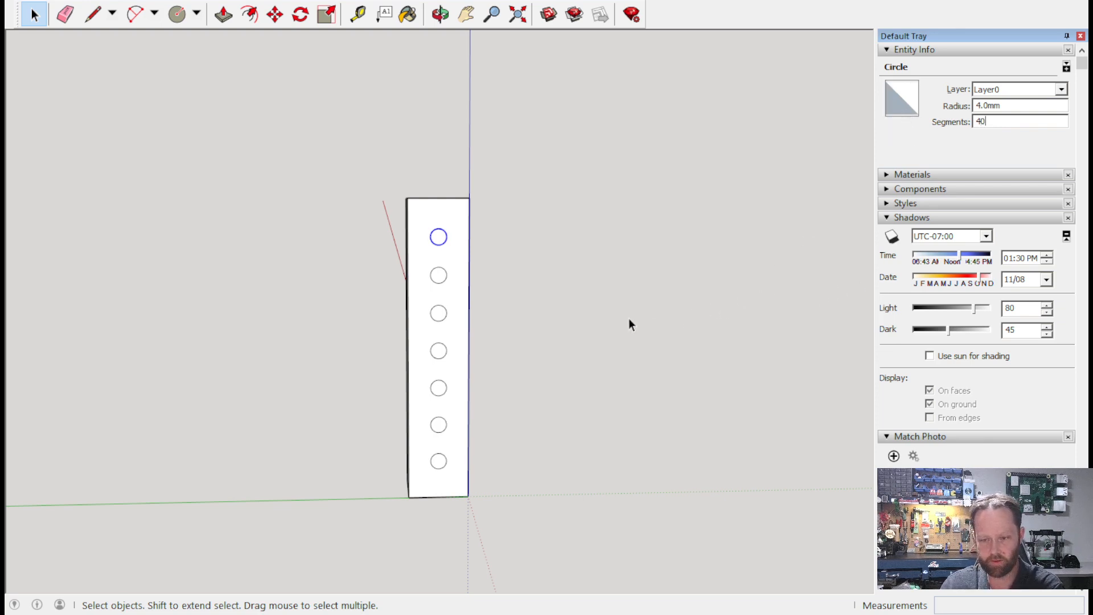
{"action": "left_click", "coordinate": [441, 280]}
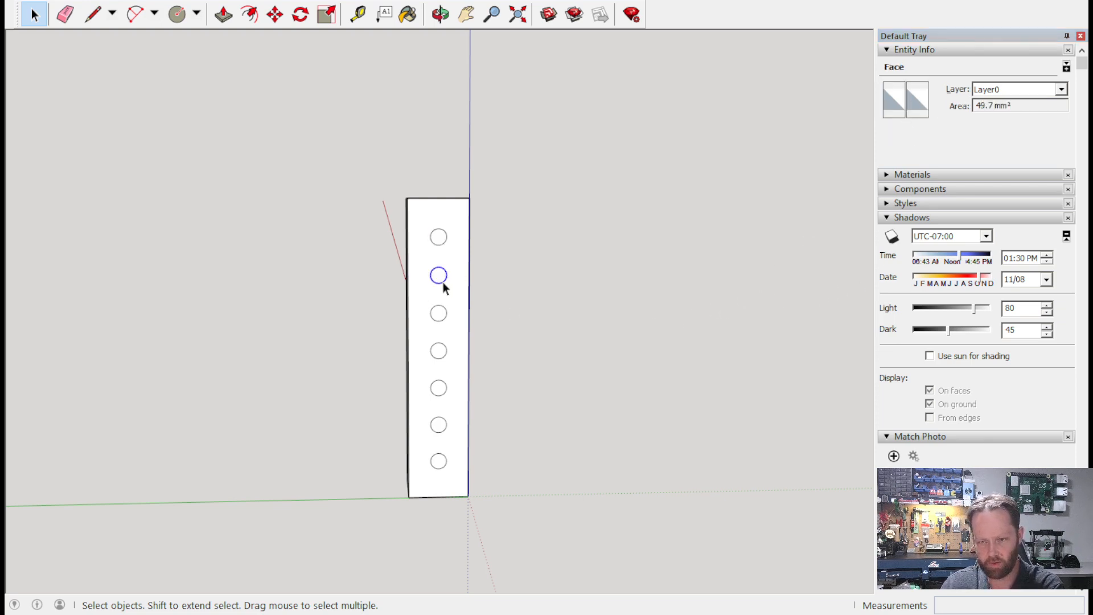
{"action": "left_click", "coordinate": [443, 283]}
{"action": "left_click", "coordinate": [984, 123]}
{"action": "type", "text": "40"}
{"action": "left_click", "coordinate": [438, 322]}
{"action": "double_click", "coordinate": [1004, 121]}
{"action": "type", "text": "40"}
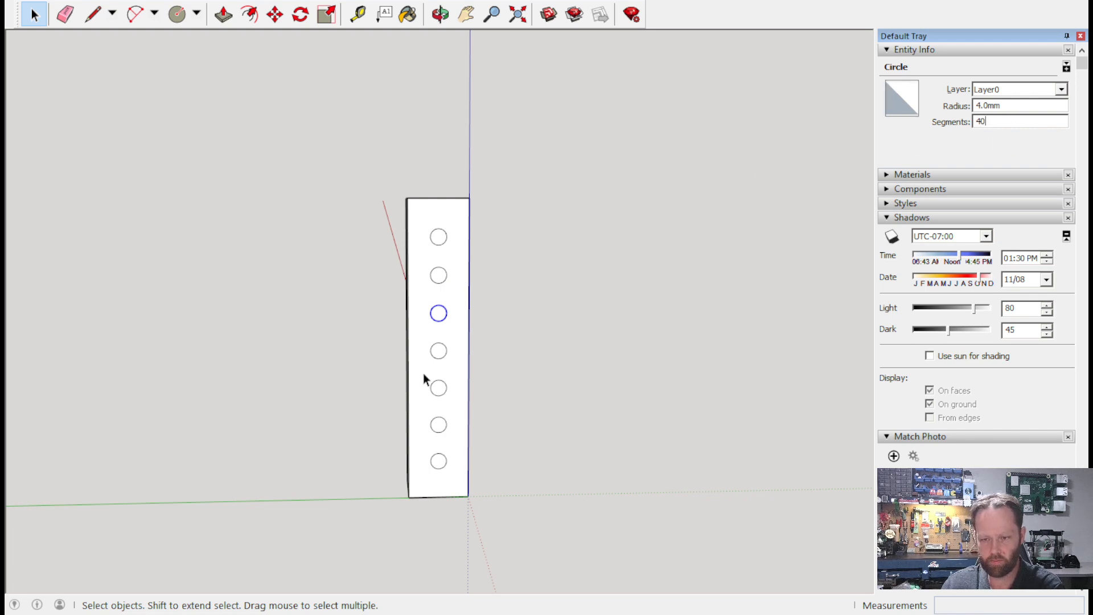
Set the segment count of the lower four circles on this side to 40.
{"action": "left_click", "coordinate": [439, 361]}
{"action": "left_click", "coordinate": [1008, 122]}
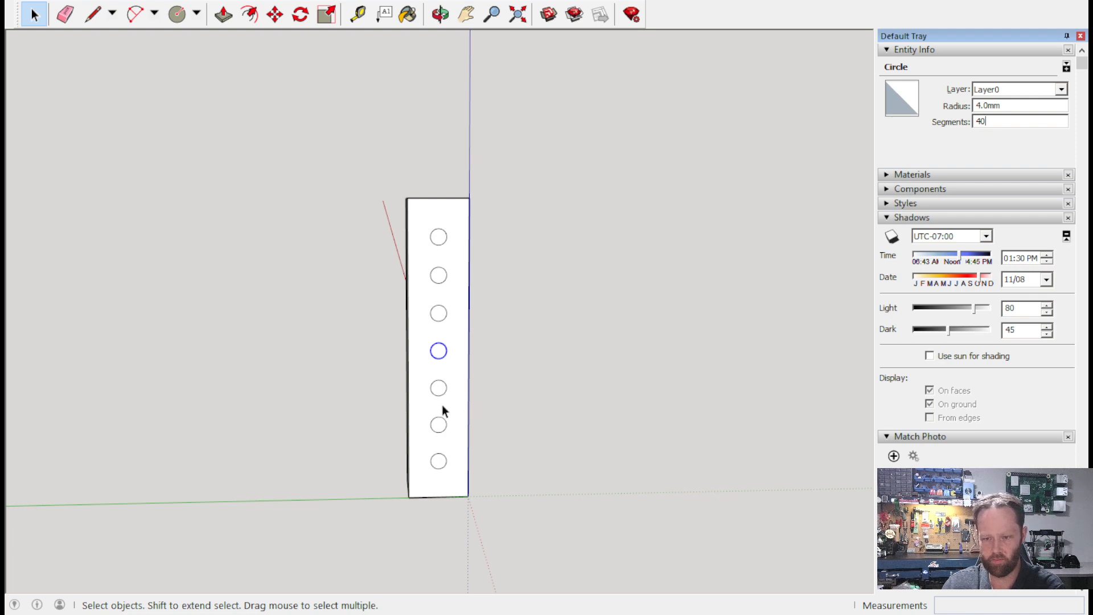
{"action": "left_click", "coordinate": [448, 392]}
{"action": "left_click", "coordinate": [1002, 121]}
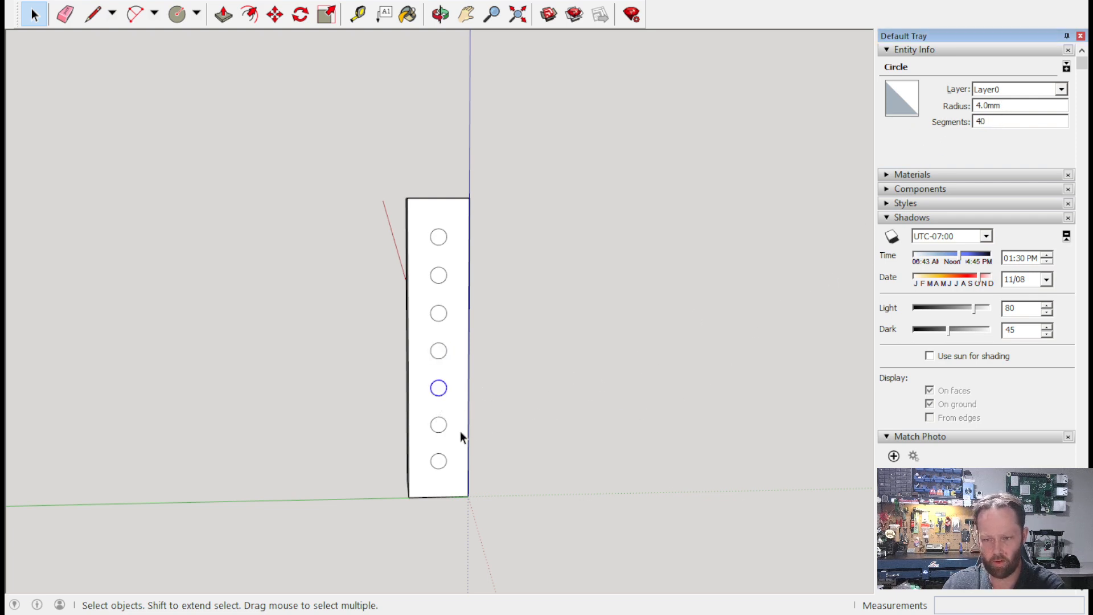
{"action": "left_click", "coordinate": [440, 431]}
{"action": "left_click", "coordinate": [1007, 123]}
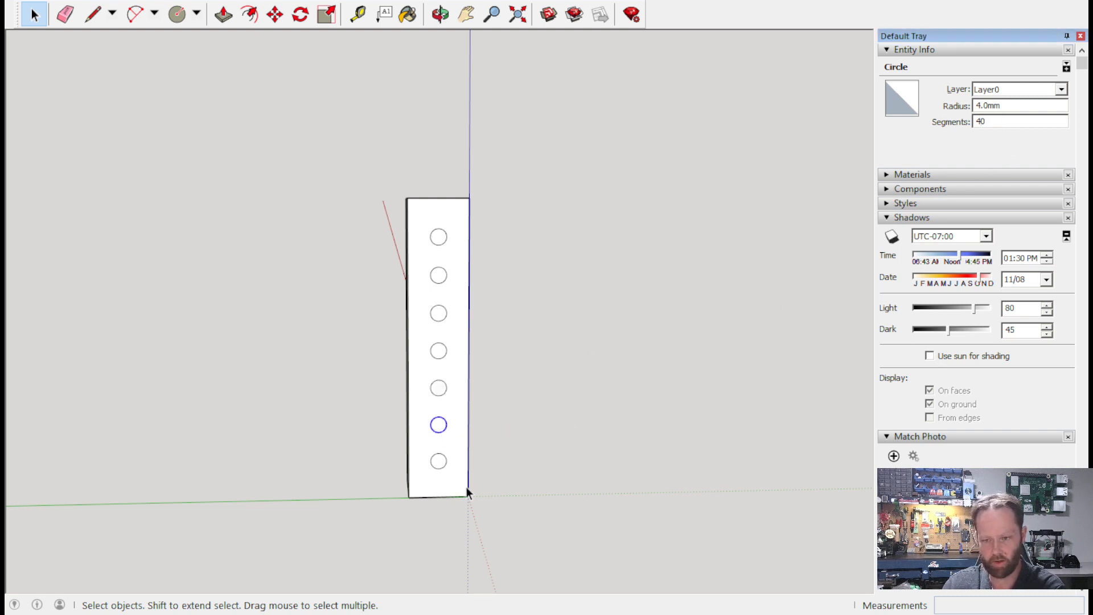
{"action": "left_click", "coordinate": [443, 464]}
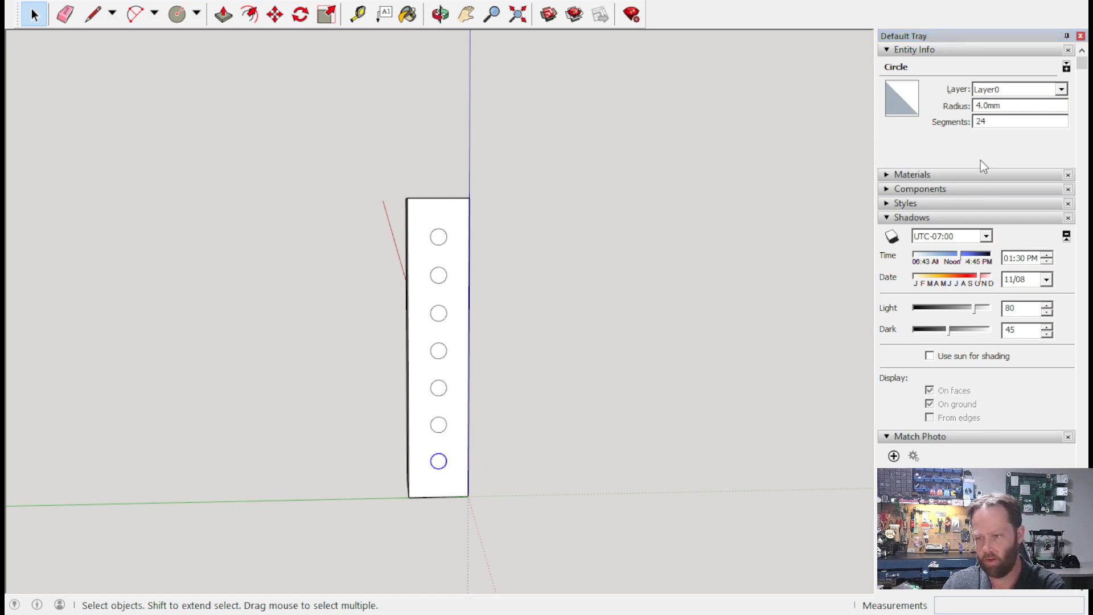
{"action": "left_click", "coordinate": [997, 123]}
{"action": "type", "text": "4"}
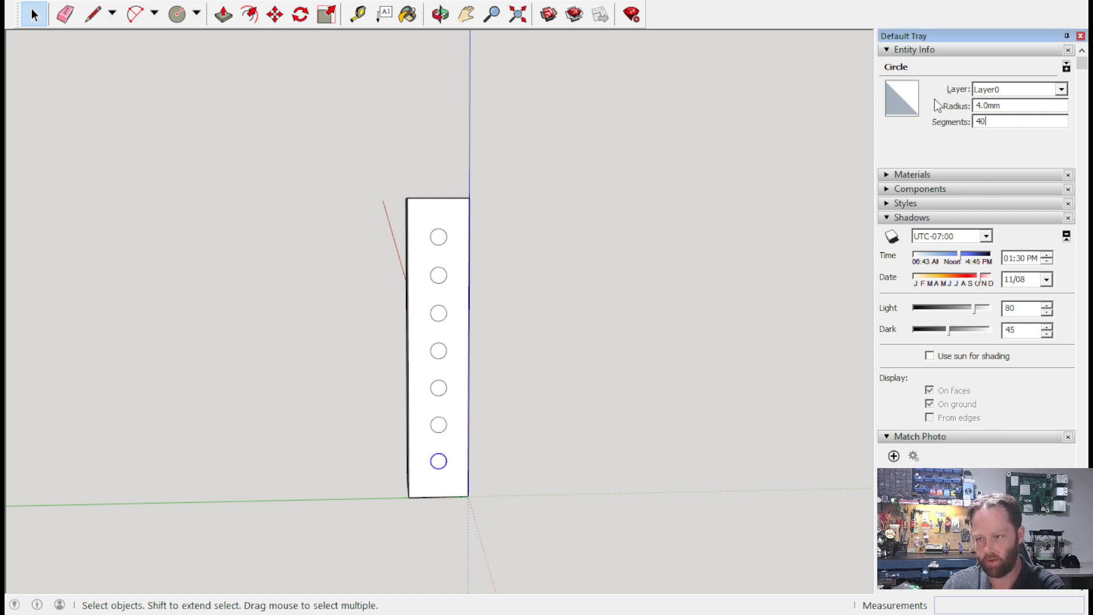
Set the segment count of the uppermost circle on the opposite side of the tube to 40.
{"action": "middle_click_drag", "start_coordinate": [247, 251], "coordinate": [599, 338]}
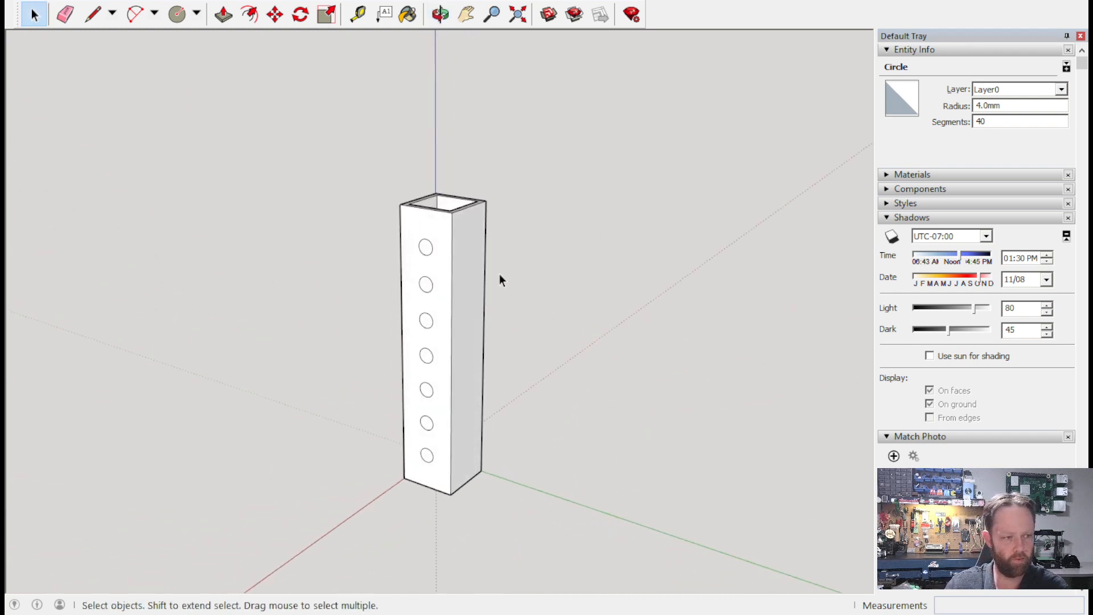
{"action": "scroll", "coordinate": [482, 231], "scroll_direction": "up", "scroll_amount": 1}
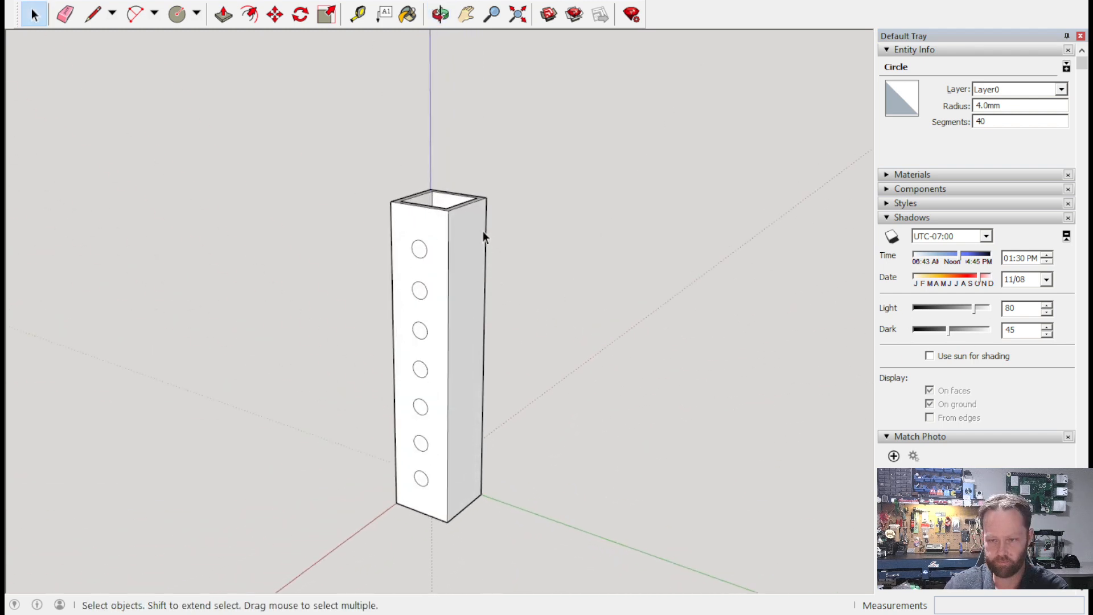
{"action": "left_click", "coordinate": [420, 257]}
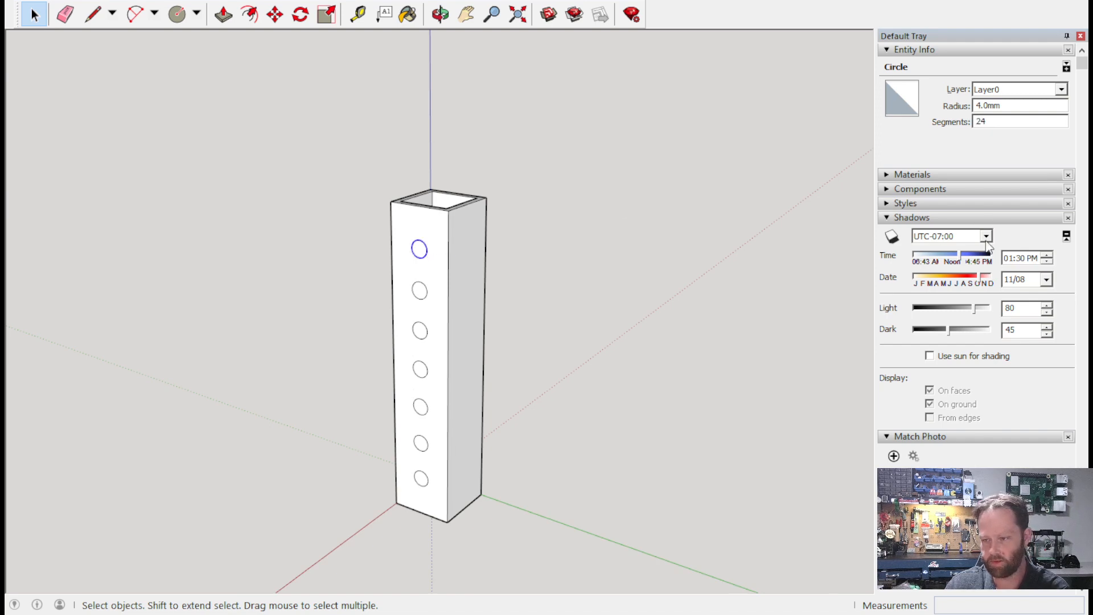
{"action": "left_click", "coordinate": [1000, 122]}
{"action": "left_click_drag", "start_coordinate": [1000, 122], "coordinate": [892, 125]}
{"action": "type", "text": "4"}
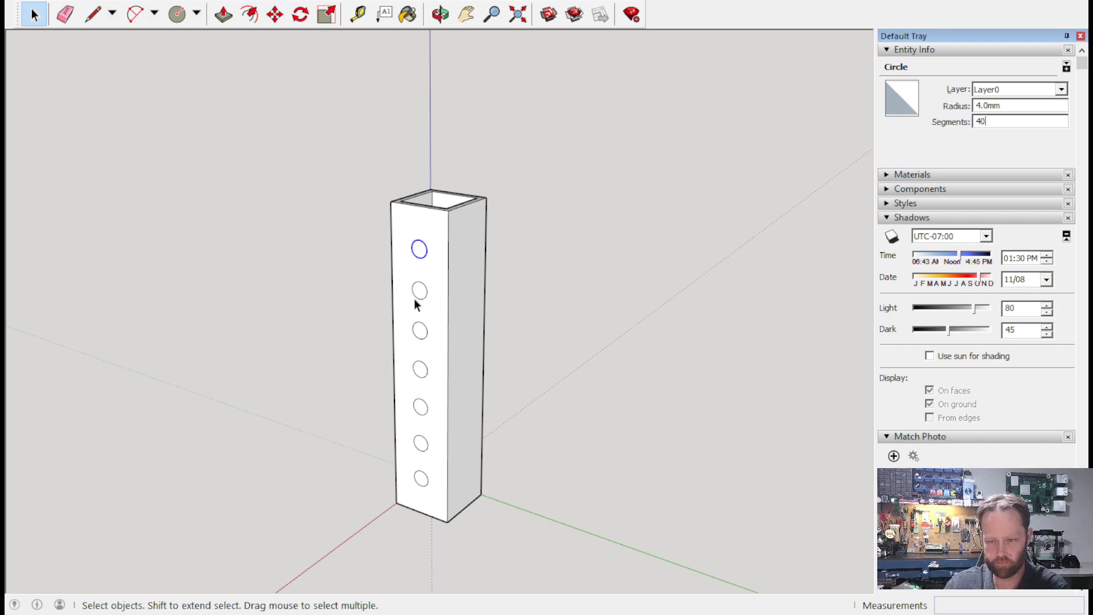
{"action": "type", "text": "0"}
Set the segment count of the second, third and fourth circles from the top on this side to 40.
{"action": "middle_click_drag", "start_coordinate": [416, 305], "coordinate": [495, 305]}
{"action": "scroll", "coordinate": [449, 324], "scroll_direction": "up", "scroll_amount": 2}
{"action": "left_click", "coordinate": [434, 278]}
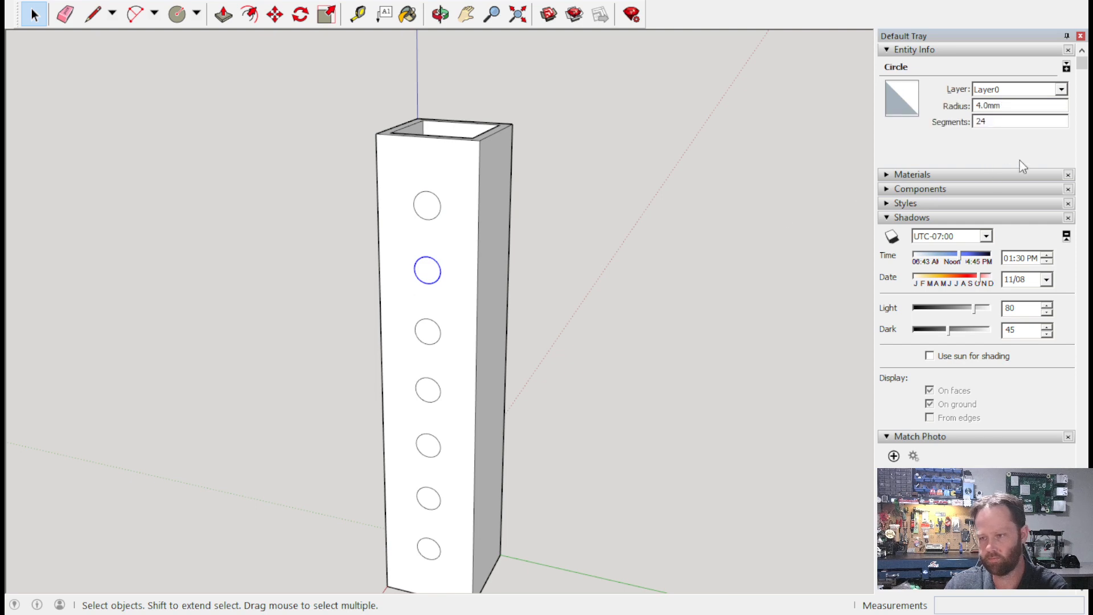
{"action": "double_click", "coordinate": [1006, 125]}
{"action": "type", "text": "40"}
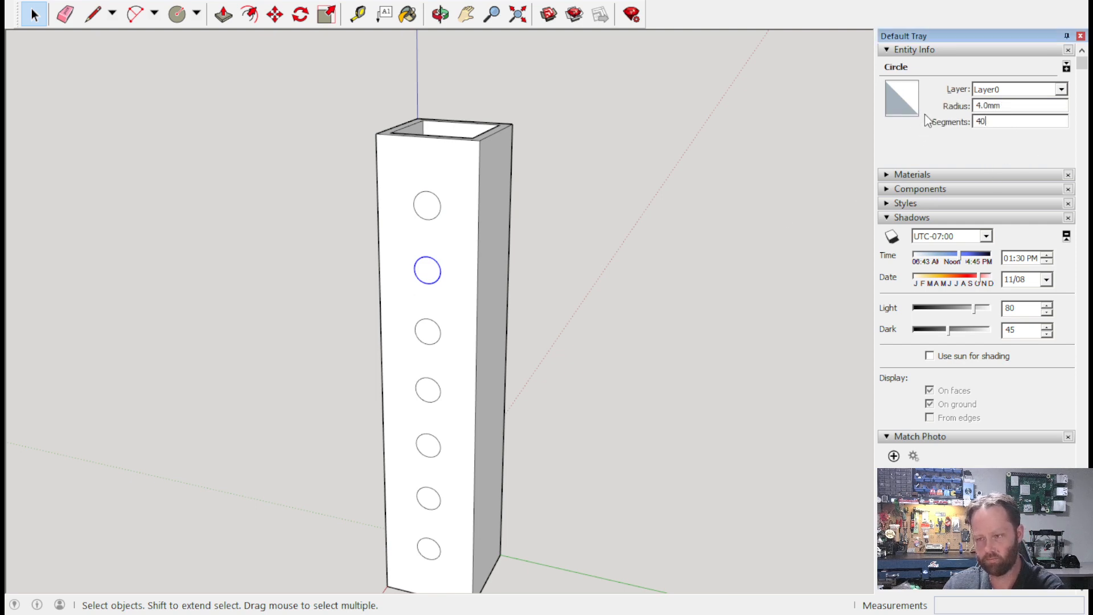
{"action": "left_click", "coordinate": [431, 344]}
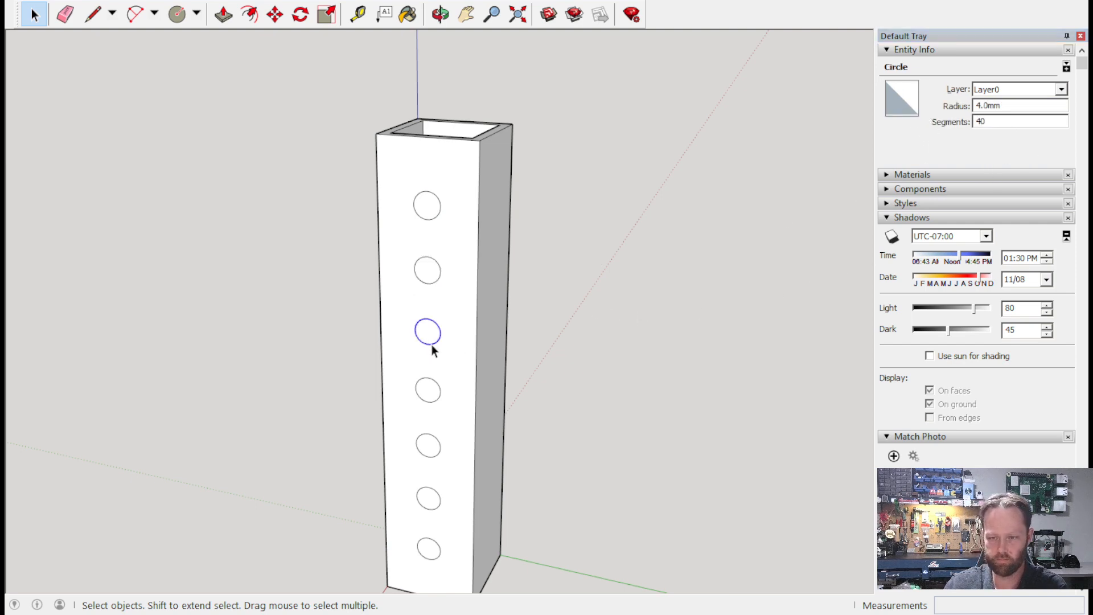
{"action": "double_click", "coordinate": [1013, 121]}
{"action": "type", "text": "40"}
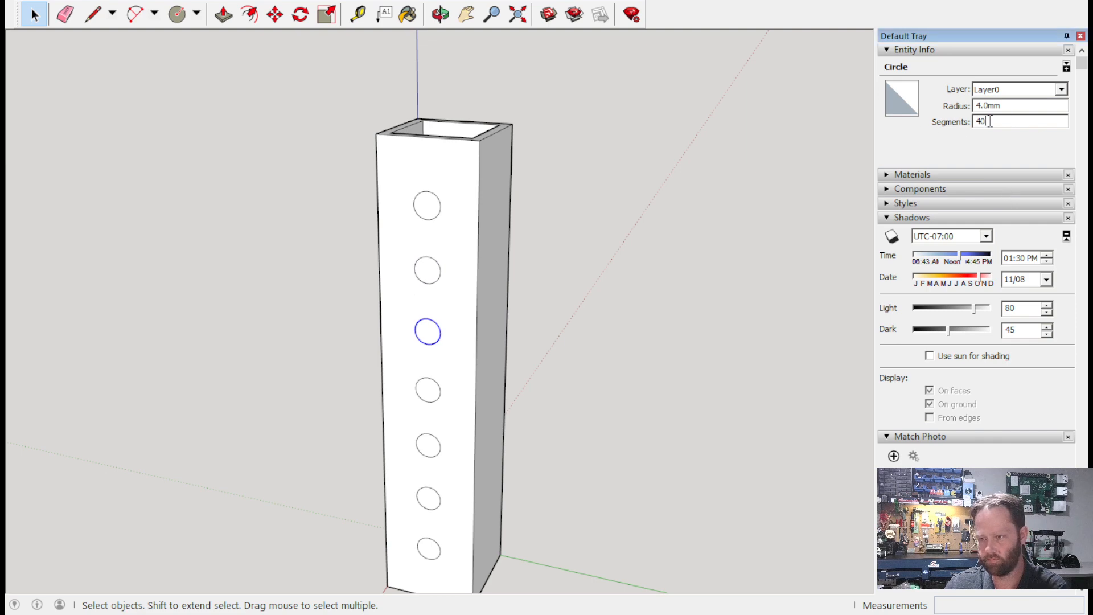
{"action": "left_click", "coordinate": [435, 398]}
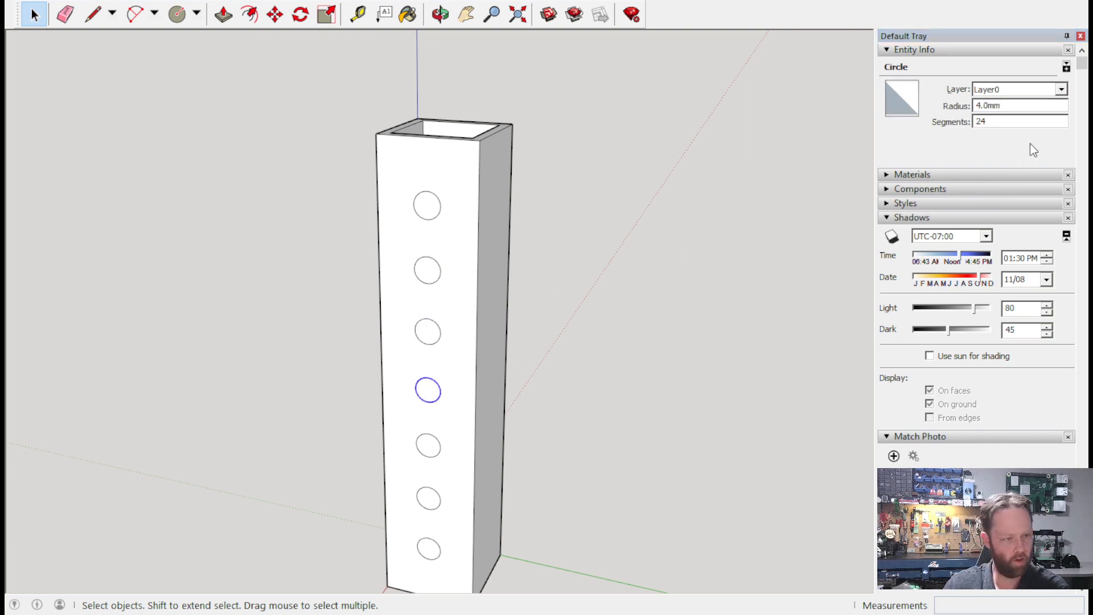
{"action": "double_click", "coordinate": [1000, 121]}
{"action": "type", "text": "40"}
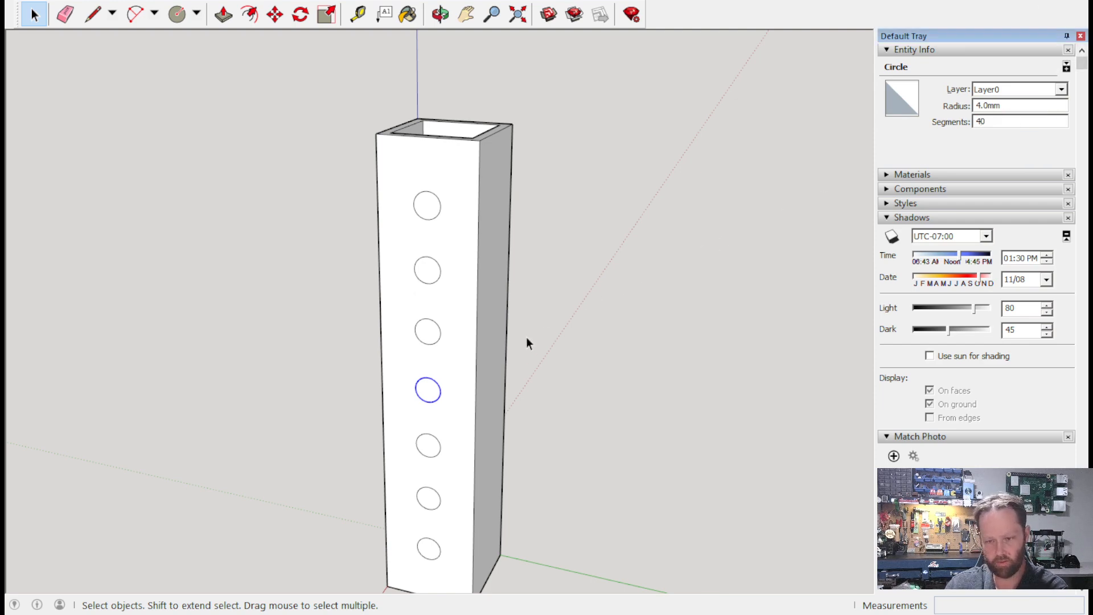
Set the segment count of the three lowest circles on this side to 40.
{"action": "left_click", "coordinate": [433, 459]}
{"action": "double_click", "coordinate": [997, 121]}
{"action": "type", "text": "40"}
{"action": "left_click", "coordinate": [429, 509]}
{"action": "double_click", "coordinate": [1028, 122]}
{"action": "type", "text": "40"}
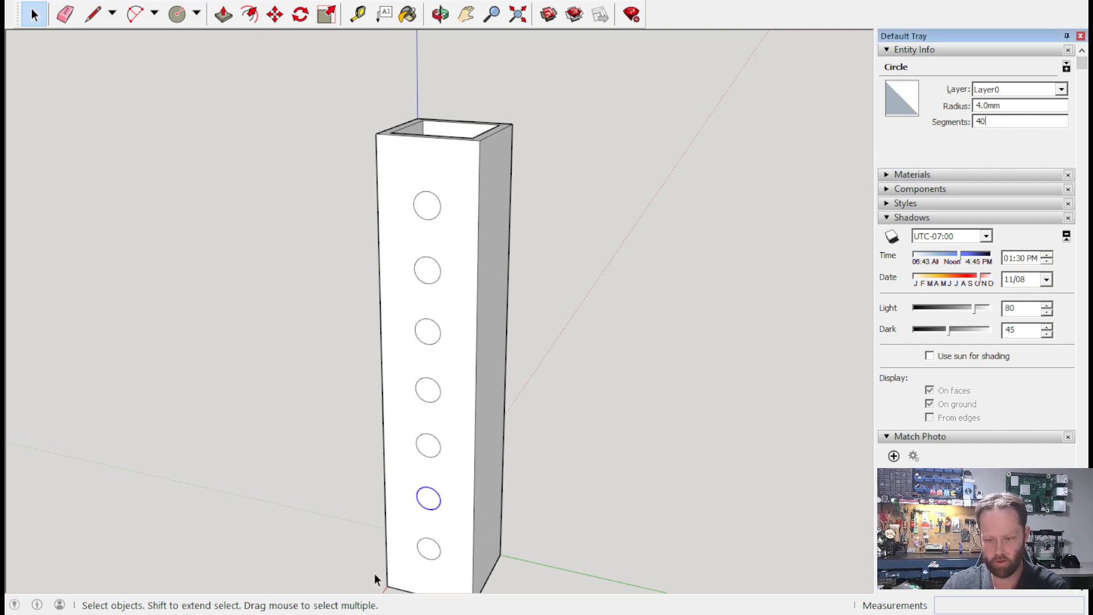
{"action": "left_click", "coordinate": [430, 560]}
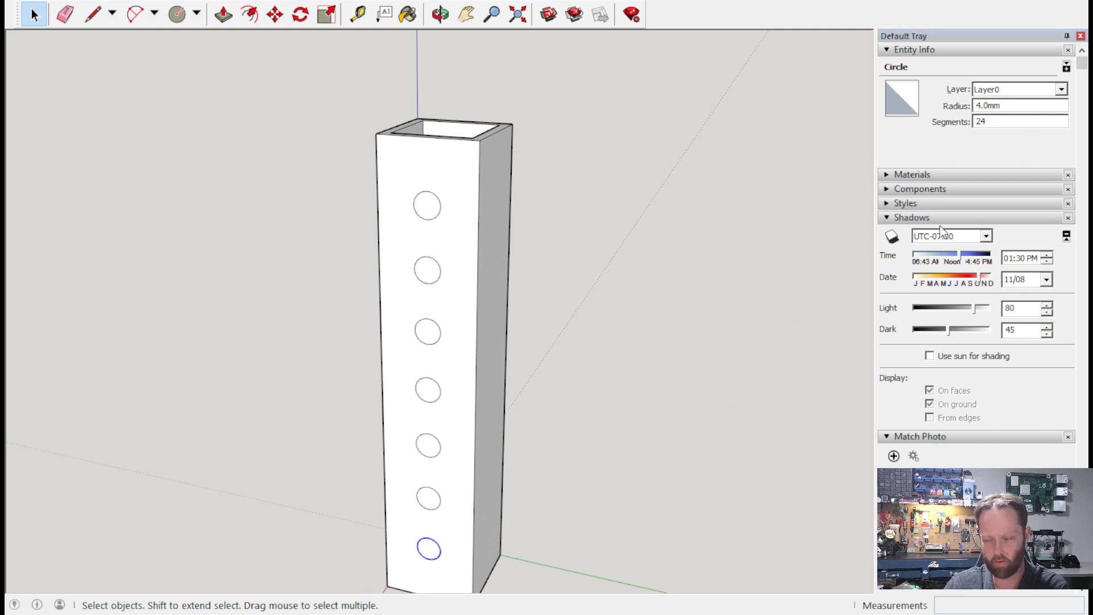
{"action": "double_click", "coordinate": [982, 122]}
{"action": "type", "text": "40"}
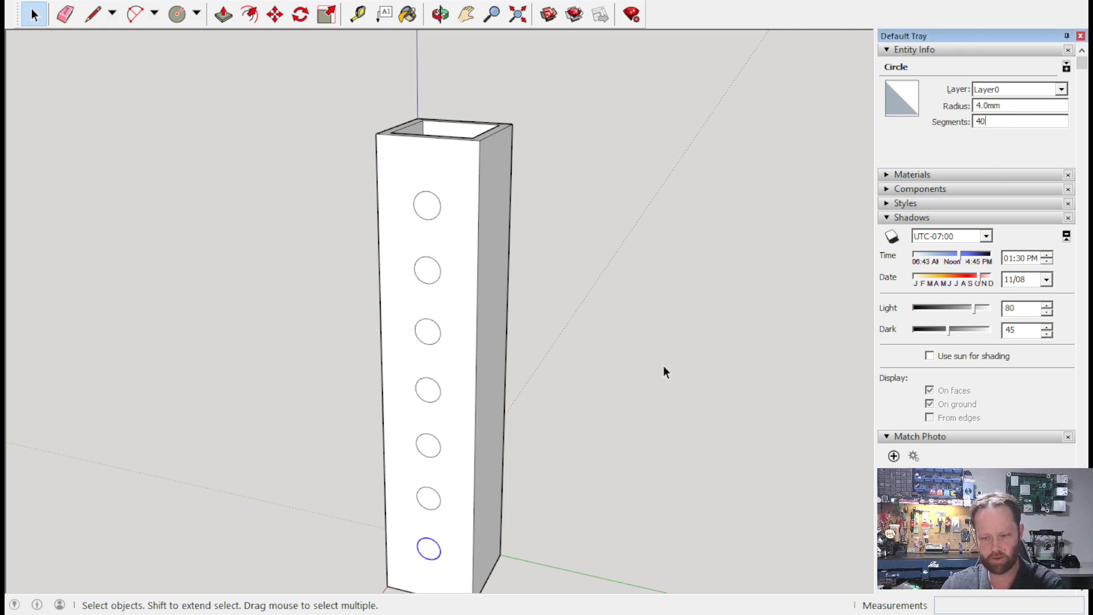
Draw a 100 mm line up the tube's vertical edge from its bottom corner and a horizontal line across the circle face at that height.
{"action": "type", "text": "o"}
{"action": "left_click_drag", "start_coordinate": [688, 276], "coordinate": [271, 288]}
{"action": "middle_click_drag", "start_coordinate": [271, 289], "coordinate": [166, 295]}
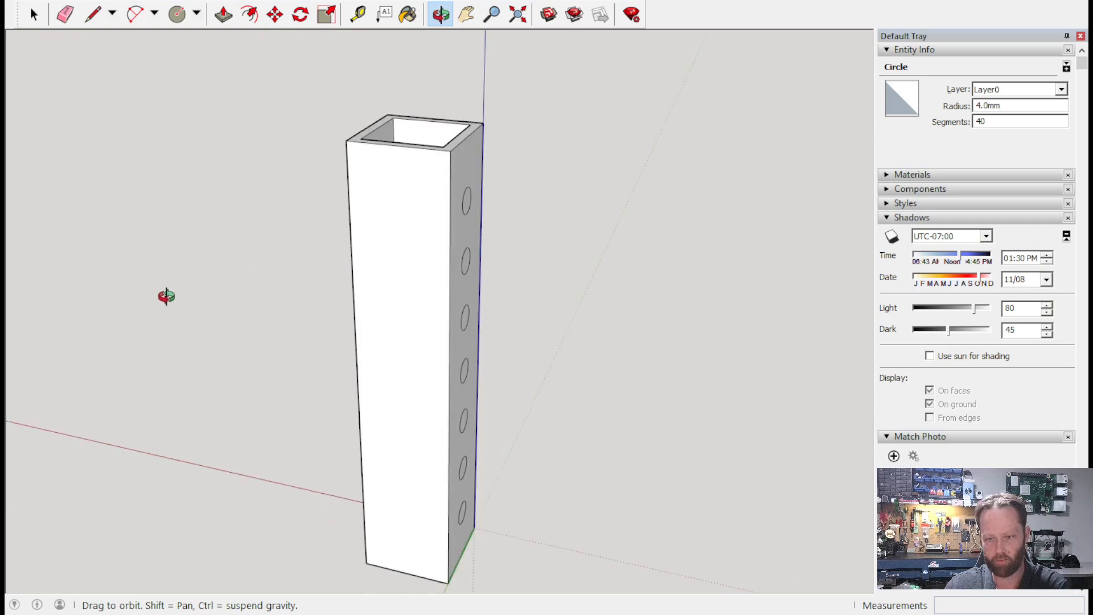
{"action": "middle_click_drag", "start_coordinate": [654, 222], "coordinate": [375, 256]}
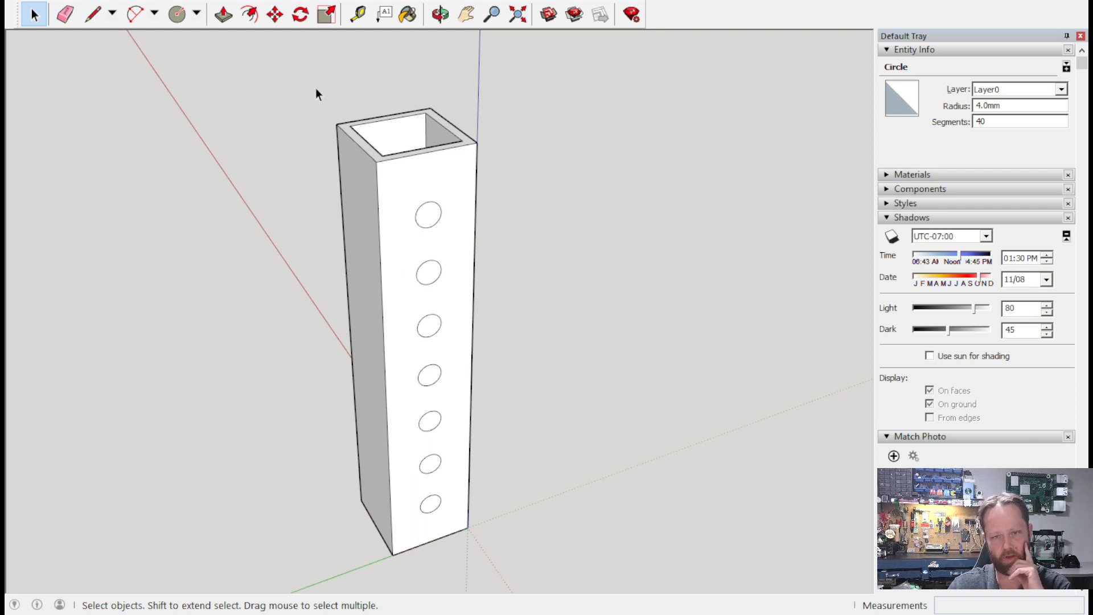
{"action": "left_click", "coordinate": [92, 13]}
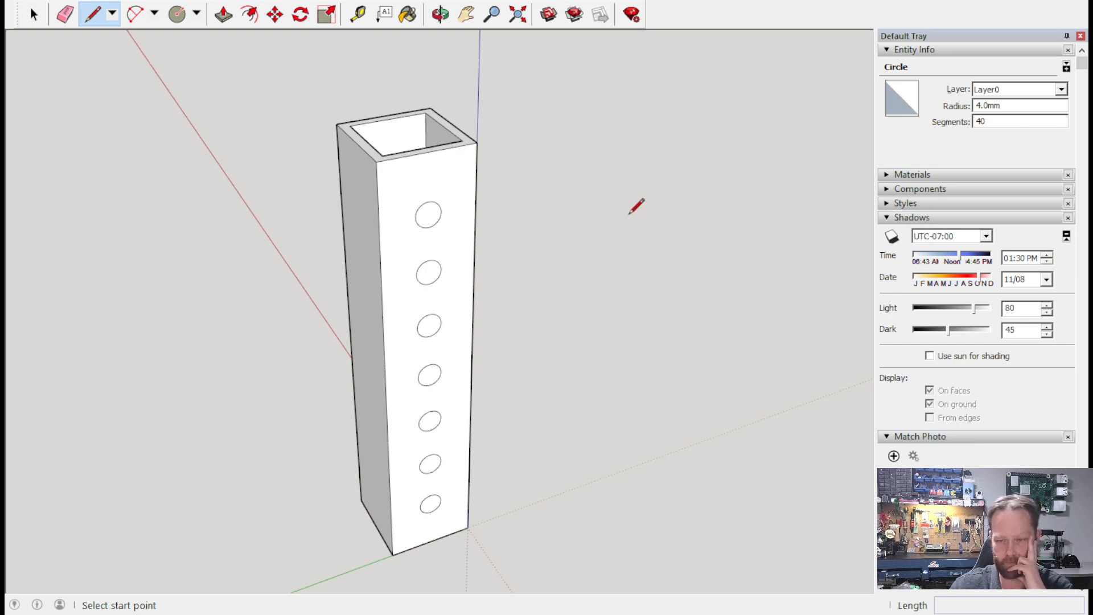
{"action": "left_click", "coordinate": [393, 555]}
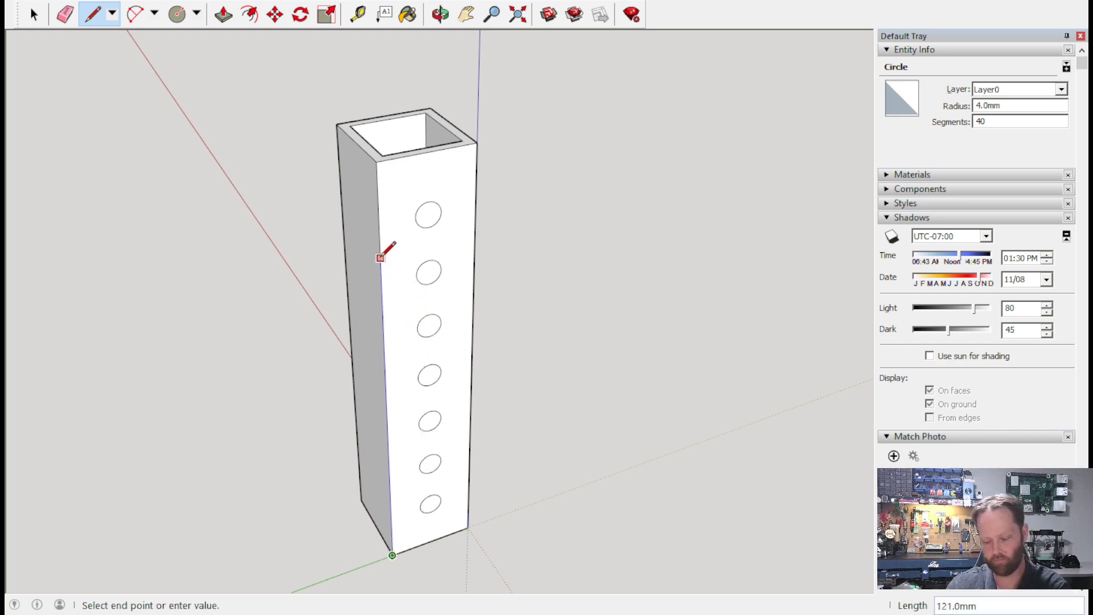
{"action": "key", "text": "Return"}
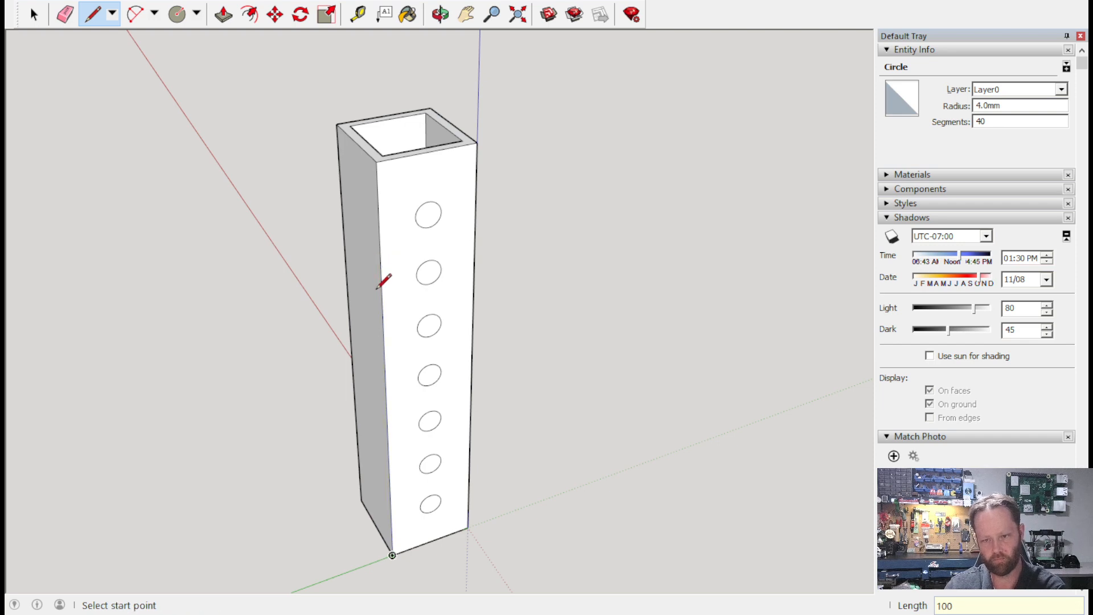
{"action": "left_click", "coordinate": [383, 320]}
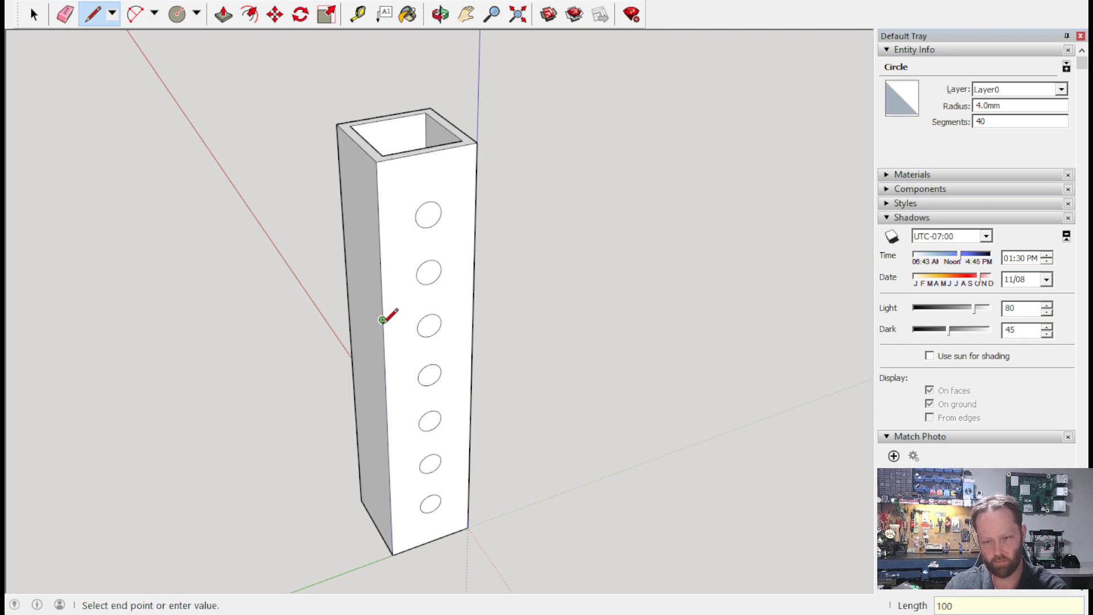
{"action": "left_click", "coordinate": [472, 296]}
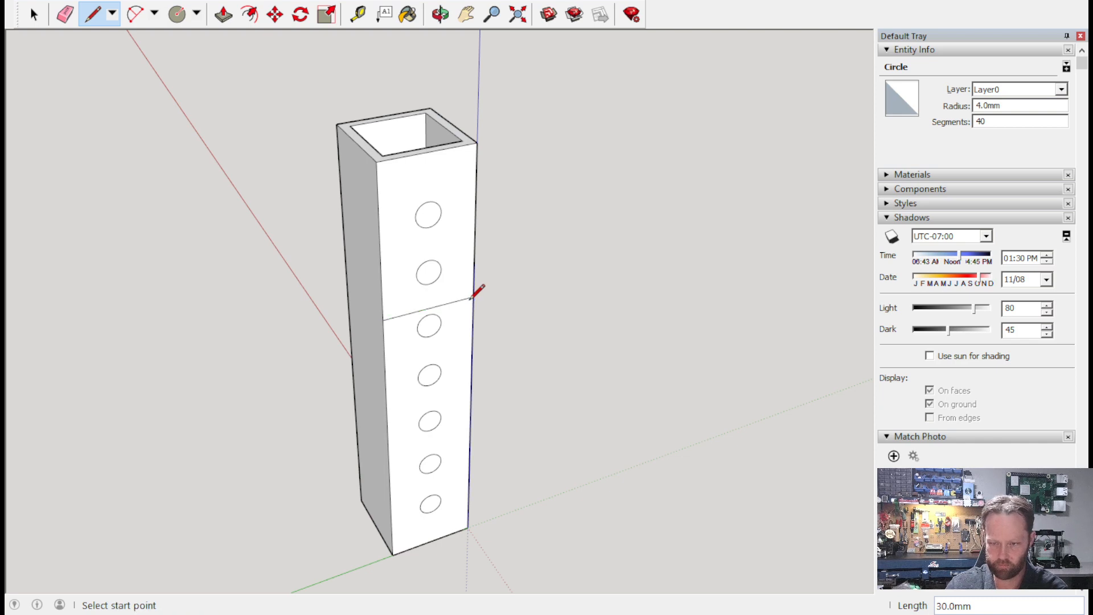
Erase all seven circles on the side of the tube with the horizontal line.
{"action": "mouse_move", "coordinate": [623, 344]}
{"action": "middle_mouse_down"}
{"action": "mouse_move", "coordinate": [558, 248]}
{"action": "mouse_move", "coordinate": [394, 254]}
{"action": "middle_mouse_up"}
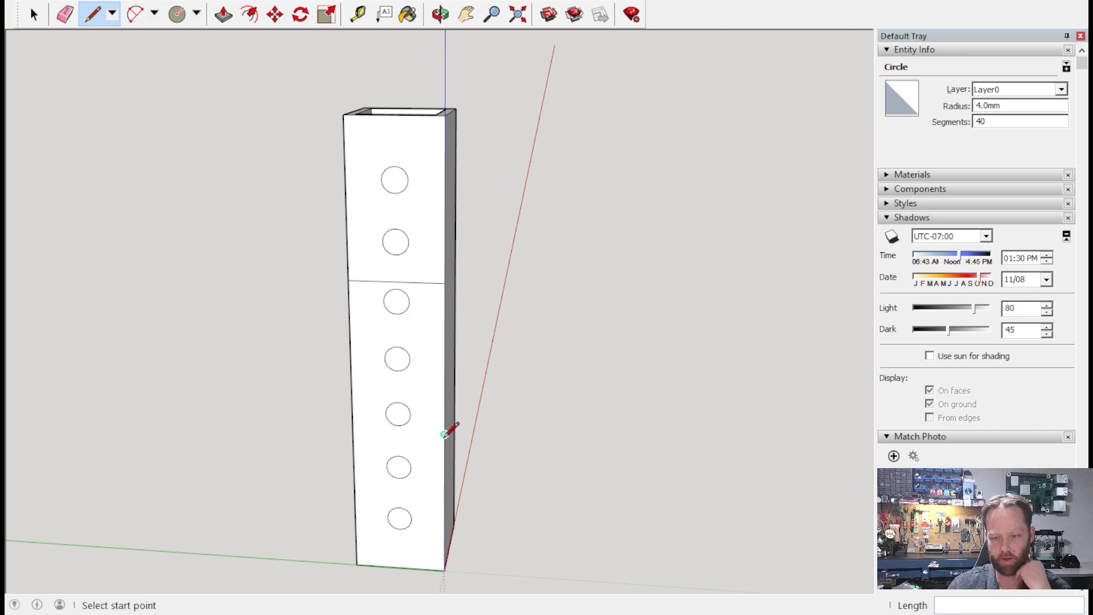
{"action": "key", "text": "e"}
{"action": "left_click", "coordinate": [393, 244]}
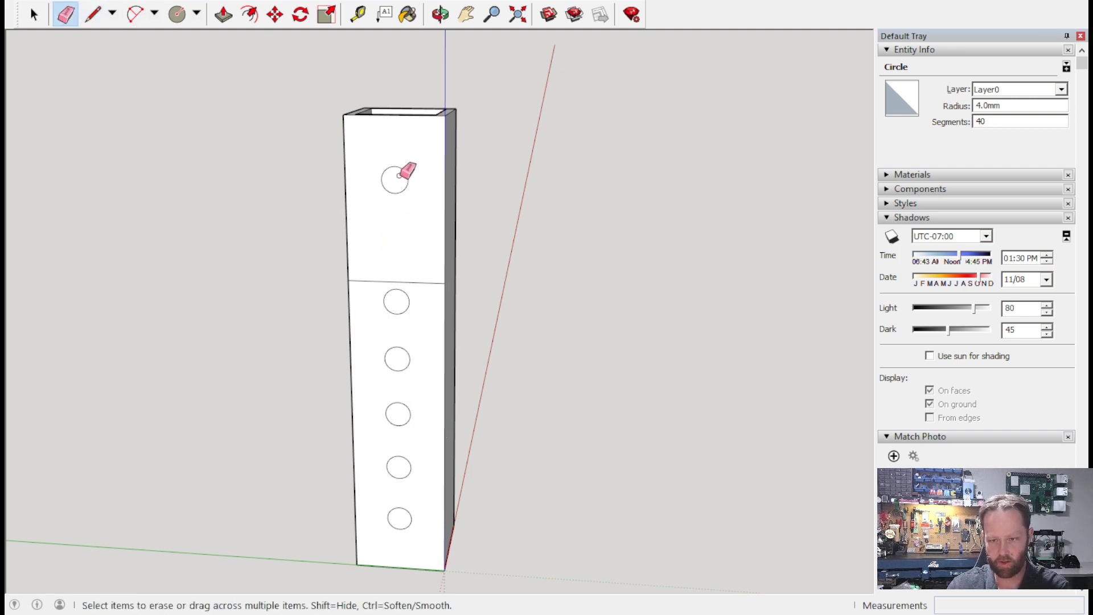
{"action": "left_click", "coordinate": [399, 173]}
{"action": "left_click", "coordinate": [408, 300]}
{"action": "left_click", "coordinate": [409, 362]}
{"action": "left_click", "coordinate": [405, 422]}
{"action": "left_click", "coordinate": [406, 463]}
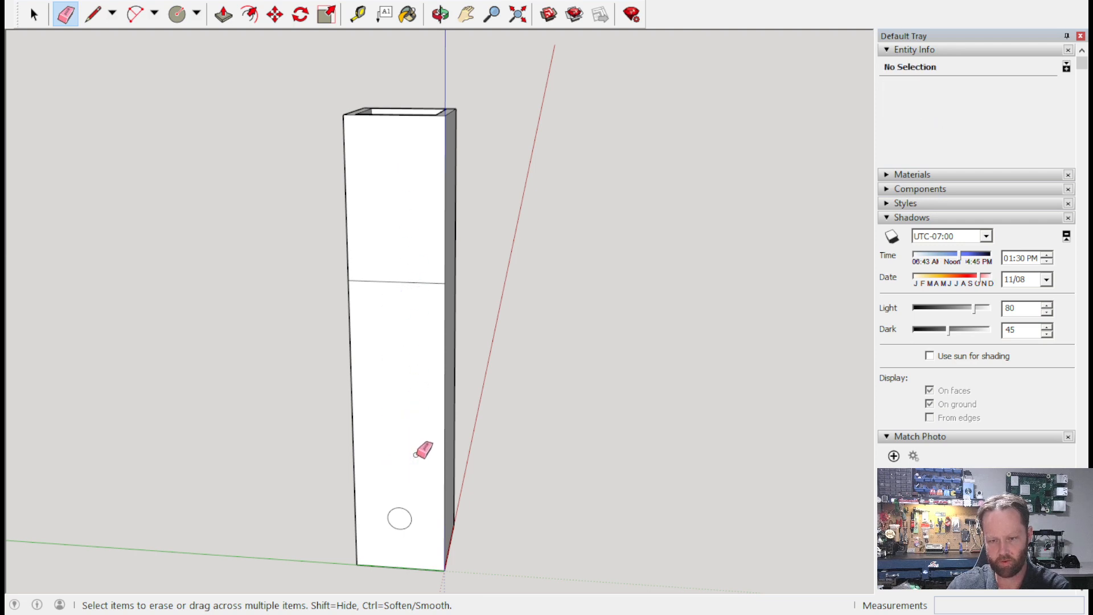
{"action": "left_click", "coordinate": [404, 523]}
Erase the column of circles on the opposite side of the tube.
{"action": "middle_click_drag", "start_coordinate": [598, 251], "coordinate": [256, 256]}
{"action": "middle_click_drag", "start_coordinate": [623, 193], "coordinate": [443, 157]}
{"action": "mouse_move", "coordinate": [442, 158]}
{"action": "left_mouse_down"}
{"action": "mouse_move", "coordinate": [435, 253]}
{"action": "mouse_move", "coordinate": [449, 299]}
{"action": "mouse_move", "coordinate": [436, 292]}
{"action": "mouse_move", "coordinate": [437, 433]}
{"action": "mouse_move", "coordinate": [444, 392]}
{"action": "left_mouse_up"}
{"action": "middle_click_drag", "start_coordinate": [114, 189], "coordinate": [829, 185]}
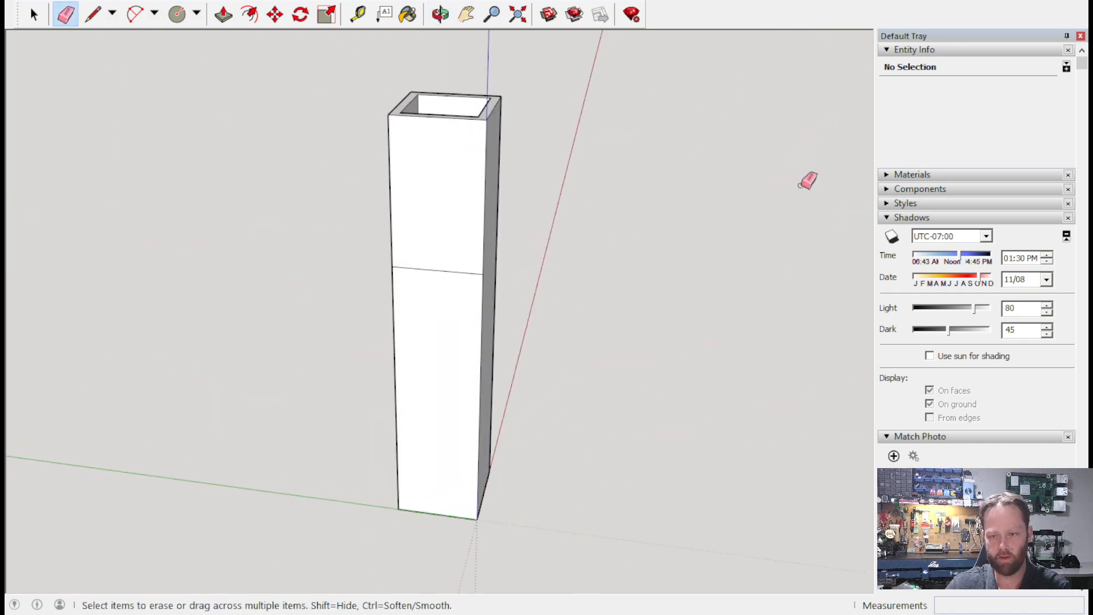
Erase the horizontal line across the face and push the tube's top face down 50 mm.
{"action": "left_click", "coordinate": [429, 270]}
{"action": "left_click", "coordinate": [223, 14]}
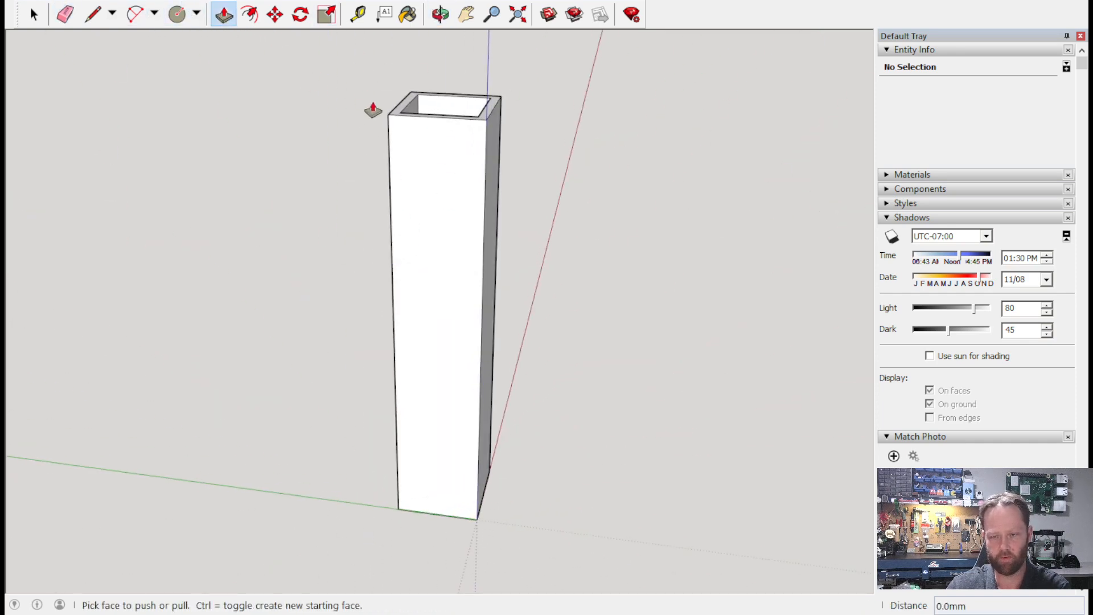
{"action": "left_click", "coordinate": [394, 120]}
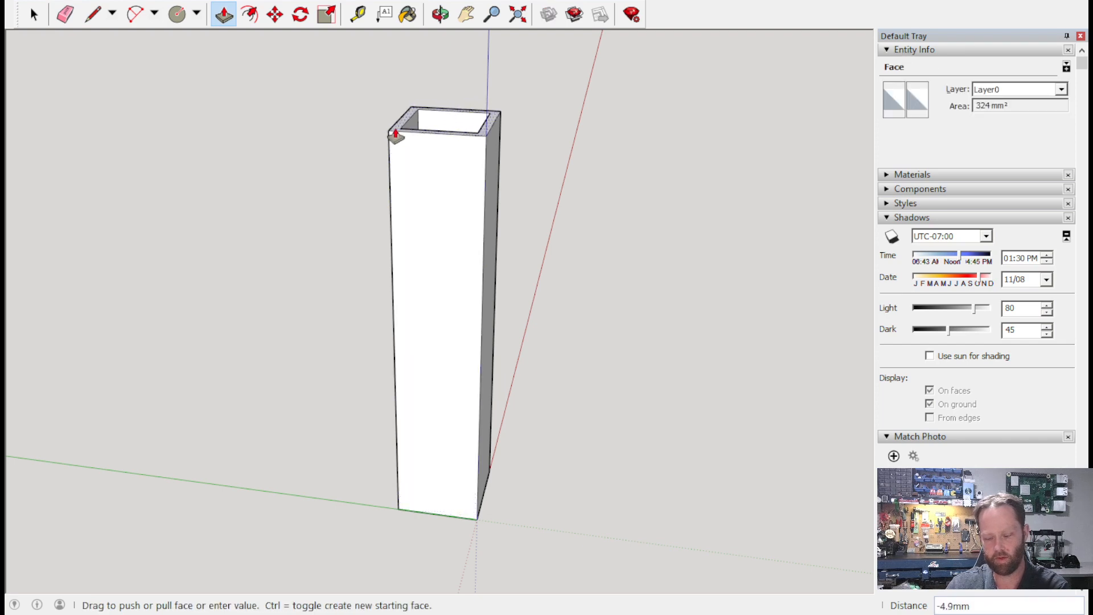
{"action": "left_click", "coordinate": [406, 138]}
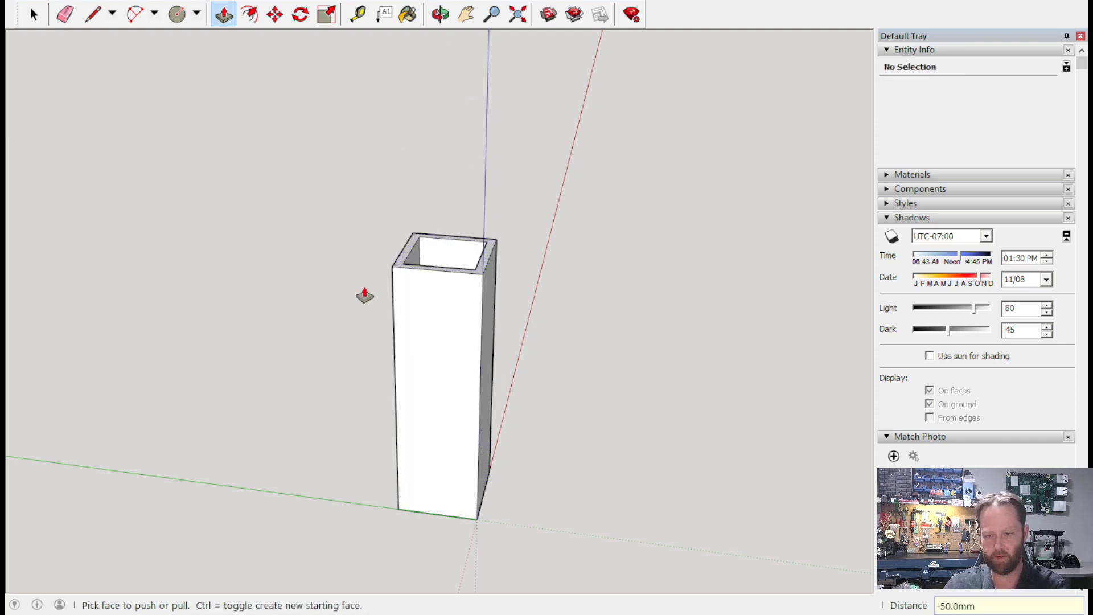
Draw horizontal lines across the tube's front face at half its height and at the three quarter points of its upper half.
{"action": "key", "text": "o"}
{"action": "left_click_drag", "start_coordinate": [787, 244], "coordinate": [749, 276]}
{"action": "key", "text": "p"}
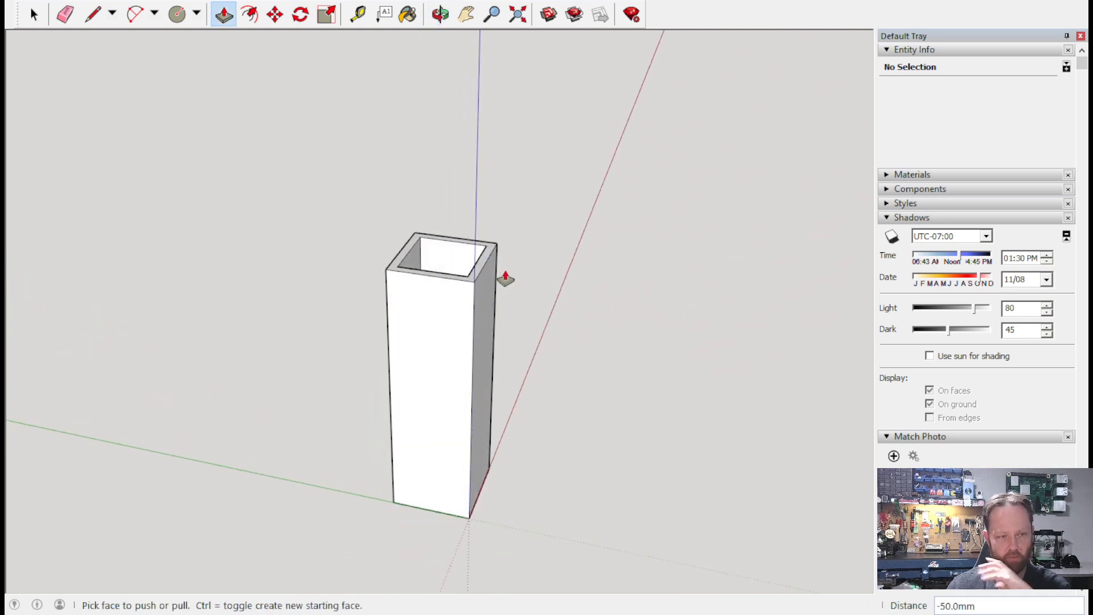
{"action": "left_click", "coordinate": [94, 14]}
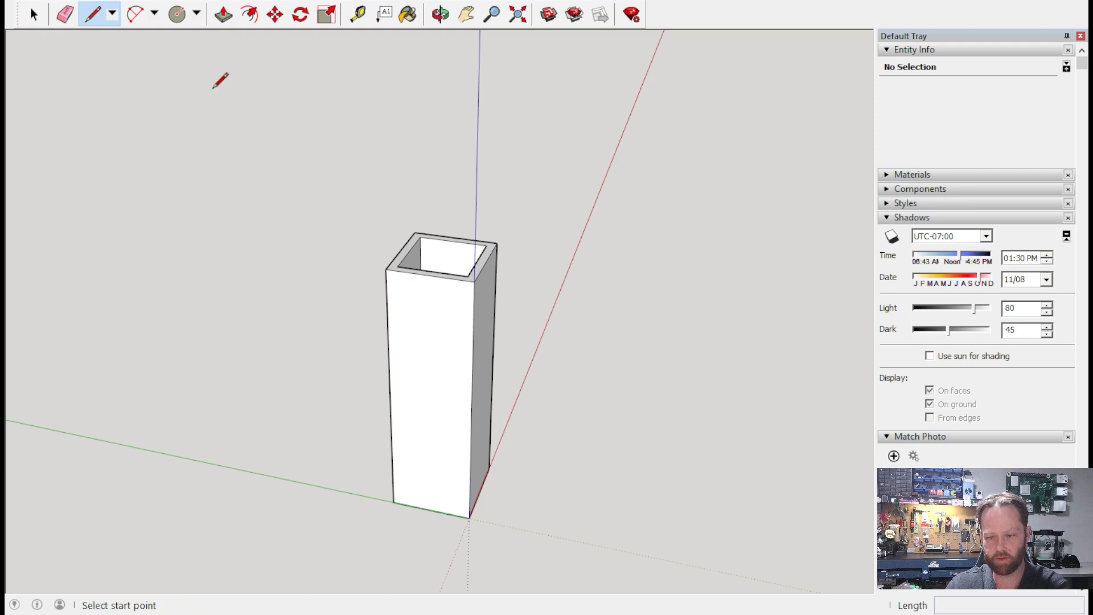
{"action": "left_click", "coordinate": [392, 394]}
{"action": "left_click", "coordinate": [472, 408]}
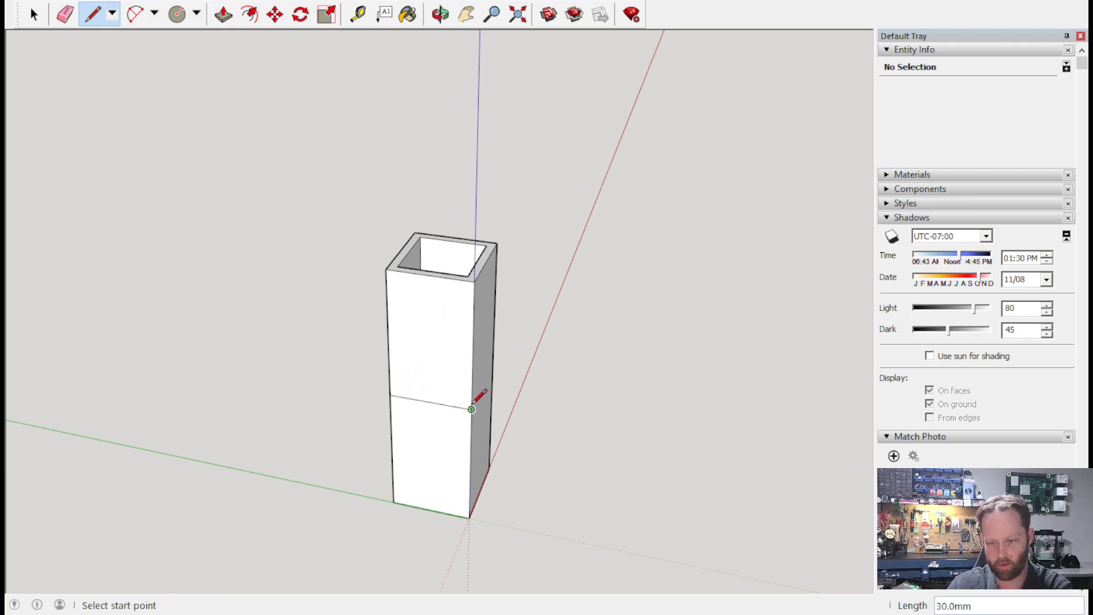
{"action": "left_click", "coordinate": [388, 334]}
{"action": "left_click", "coordinate": [481, 341]}
{"action": "left_click", "coordinate": [386, 302]}
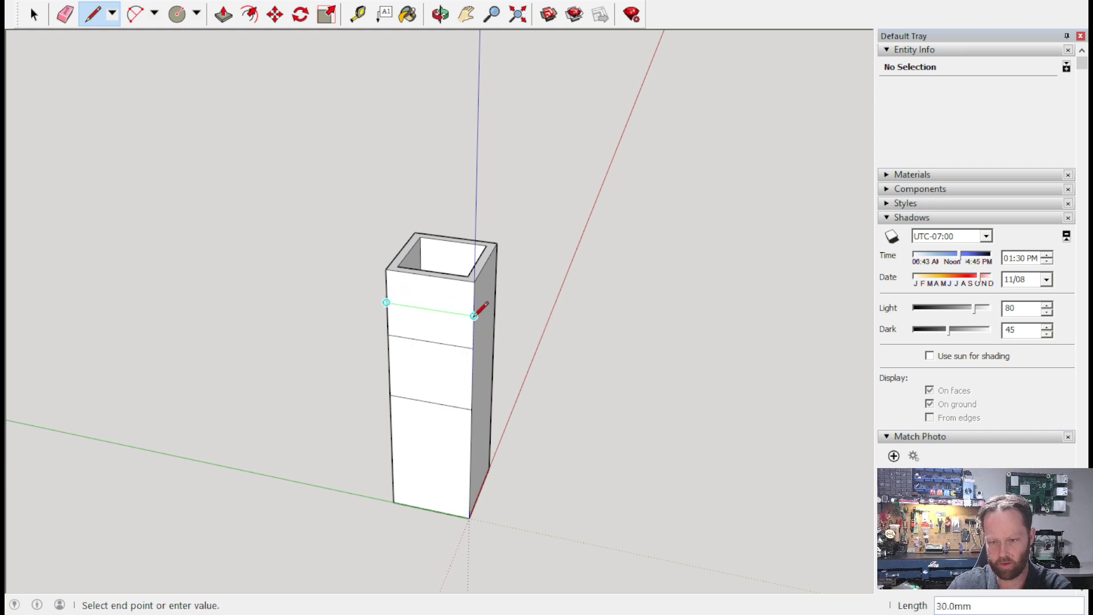
{"action": "left_click", "coordinate": [474, 314]}
{"action": "left_click", "coordinate": [387, 365]}
{"action": "left_click", "coordinate": [472, 379]}
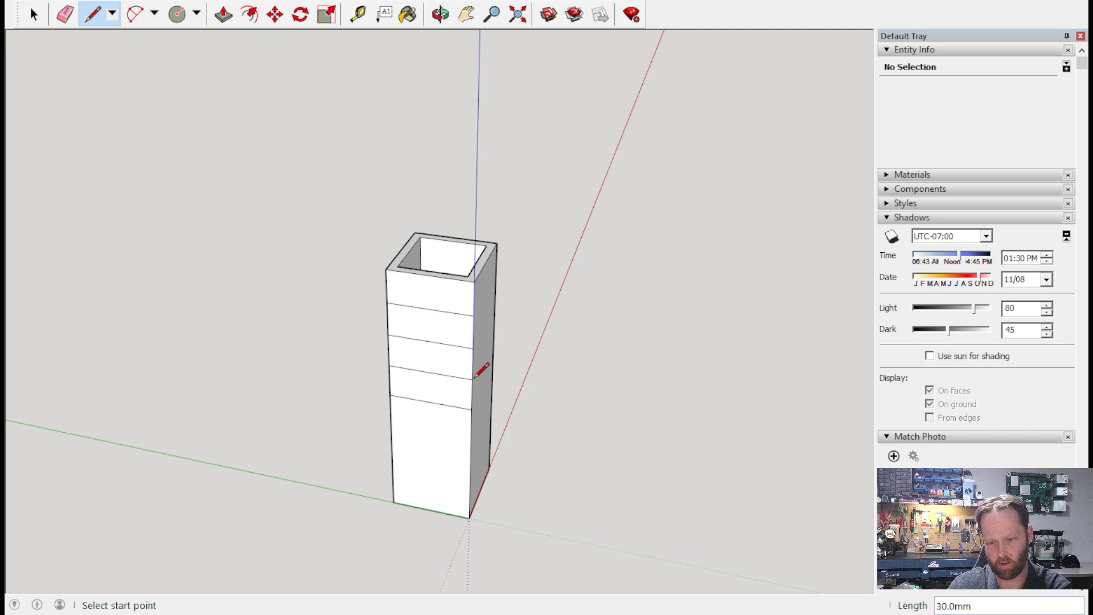
Draw three evenly spaced horizontal lines across the lower half of the front face, dividing it into quarters.
{"action": "left_click", "coordinate": [392, 450]}
{"action": "left_click", "coordinate": [471, 464]}
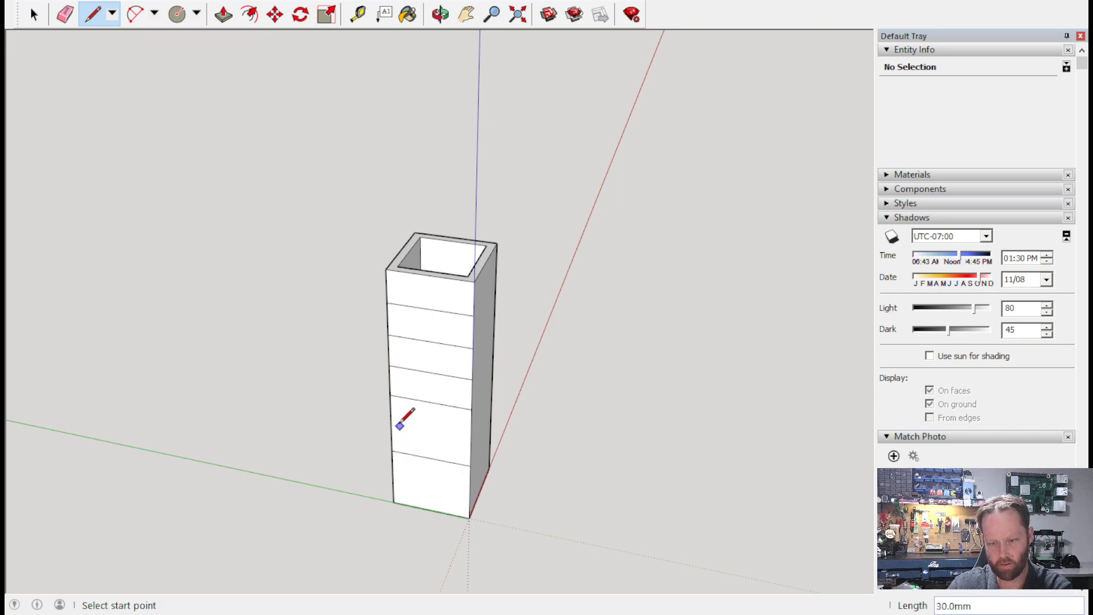
{"action": "left_click", "coordinate": [391, 422]}
{"action": "left_click", "coordinate": [471, 436]}
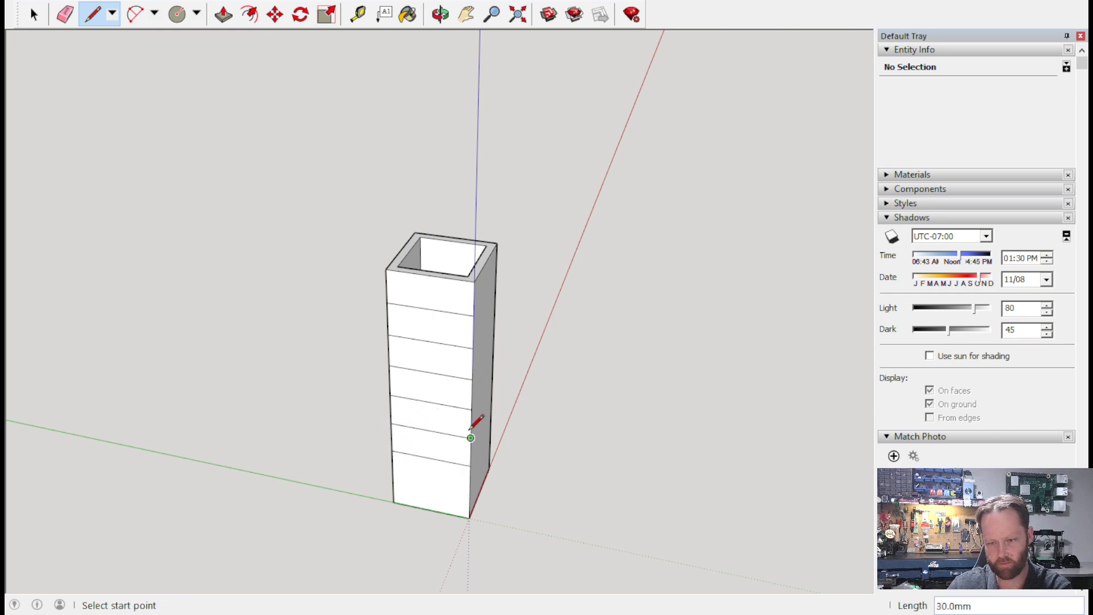
{"action": "left_click", "coordinate": [392, 477]}
{"action": "left_click", "coordinate": [470, 492]}
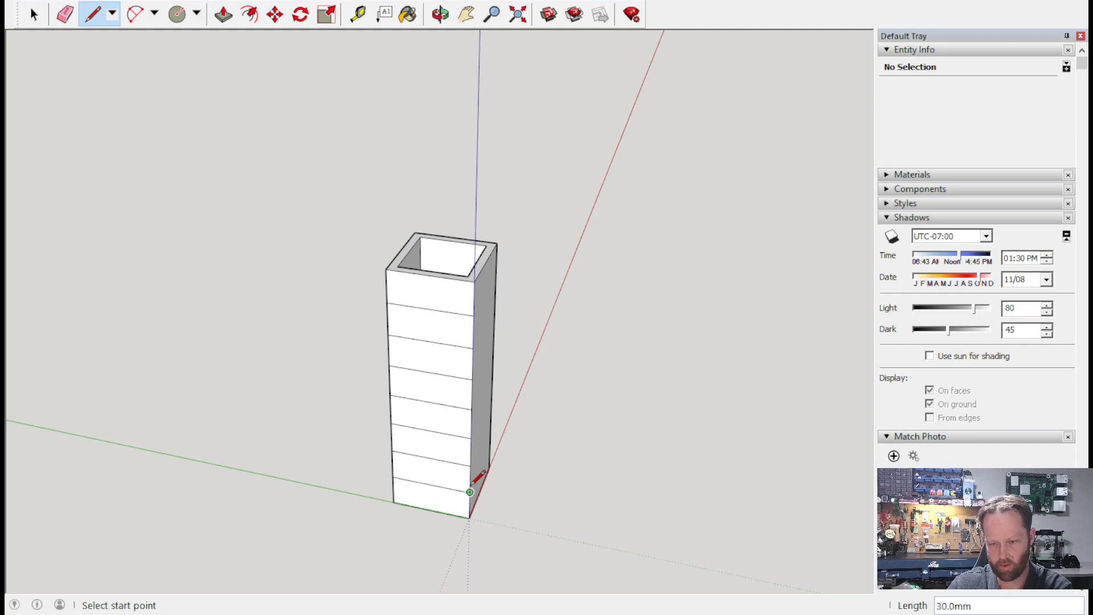
Erase the second, fourth and sixth horizontal lines on the front face, keeping the four alternate ones.
{"action": "left_click", "coordinate": [66, 14]}
{"action": "left_click", "coordinate": [442, 459]}
{"action": "left_click", "coordinate": [438, 402]}
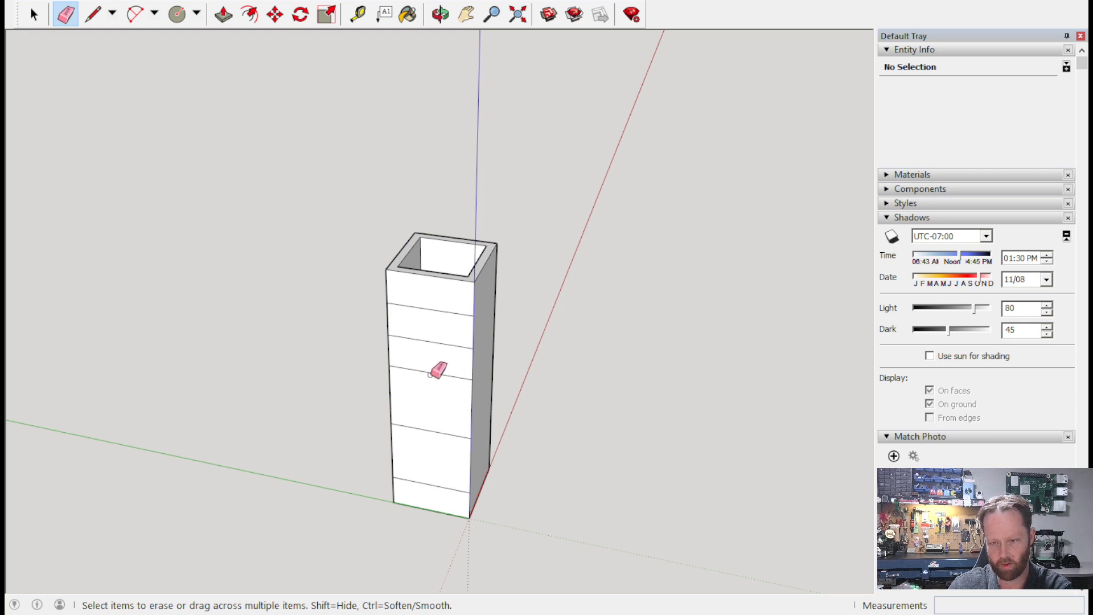
{"action": "left_click", "coordinate": [431, 341]}
{"action": "middle_click_drag", "start_coordinate": [497, 429], "coordinate": [561, 390]}
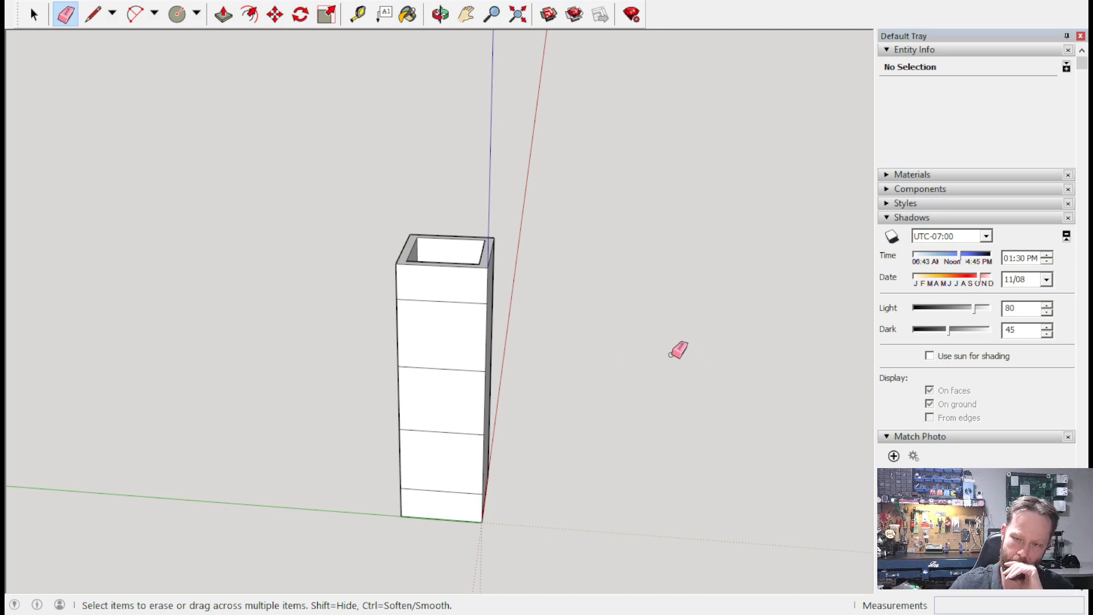
Draw a 4 mm radius circle centred on the midpoint of the uppermost horizontal line.
{"action": "left_click", "coordinate": [177, 14]}
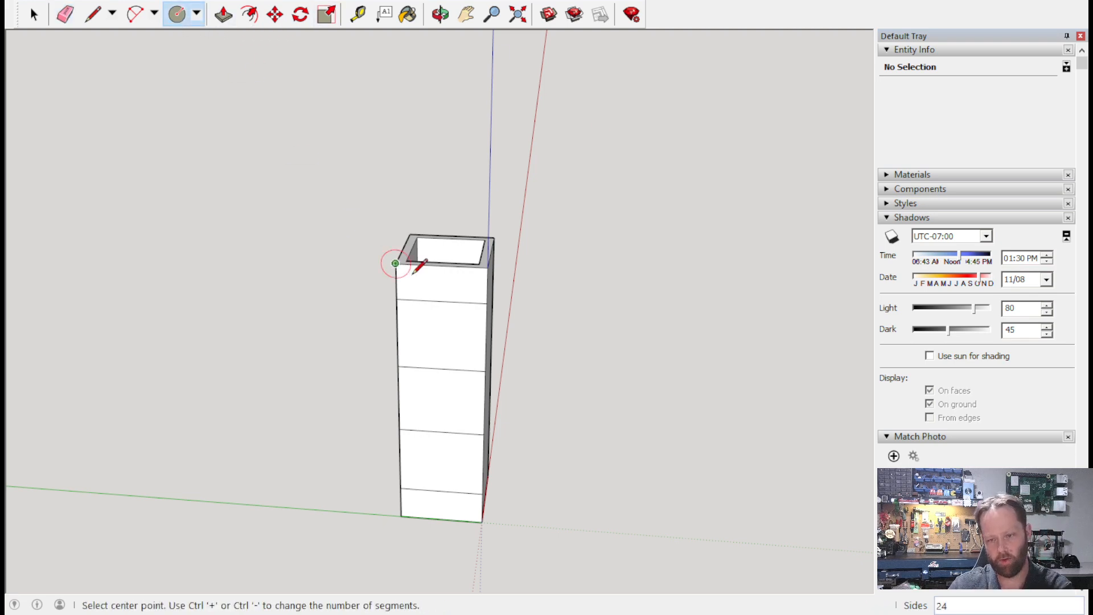
{"action": "left_click", "coordinate": [441, 301]}
{"action": "type", "text": "4"}
{"action": "key", "text": "Return"}
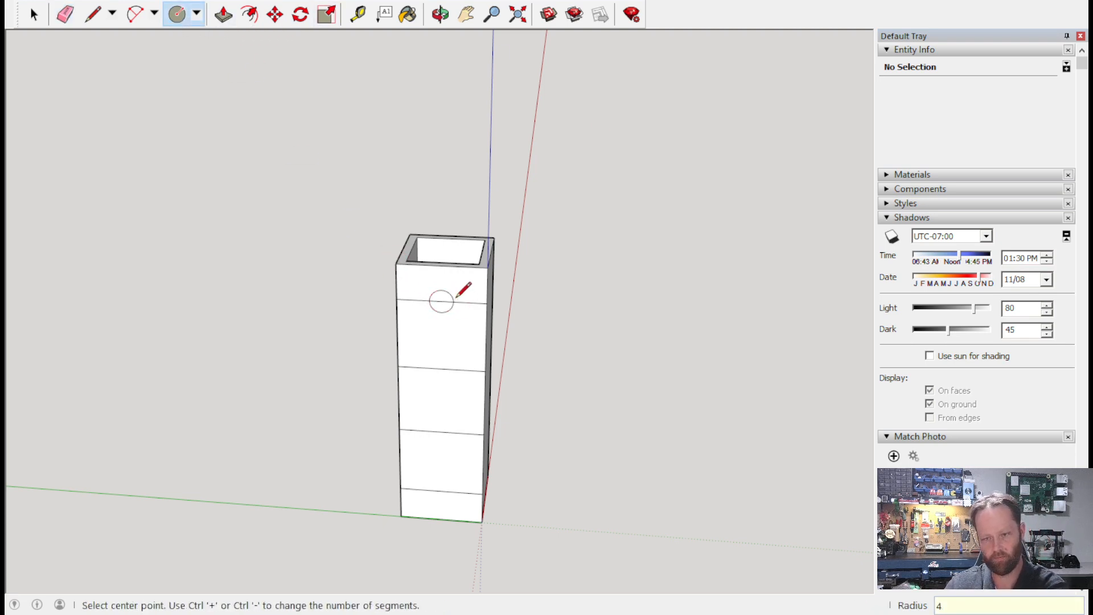
Draw 4 mm radius circles centred on the midpoints of the three lower horizontal lines on the front face.
{"action": "left_click", "coordinate": [441, 369]}
{"action": "type", "text": "4"}
{"action": "key", "text": "Return"}
{"action": "left_click", "coordinate": [441, 431]}
{"action": "type", "text": "4"}
{"action": "key", "text": "Return"}
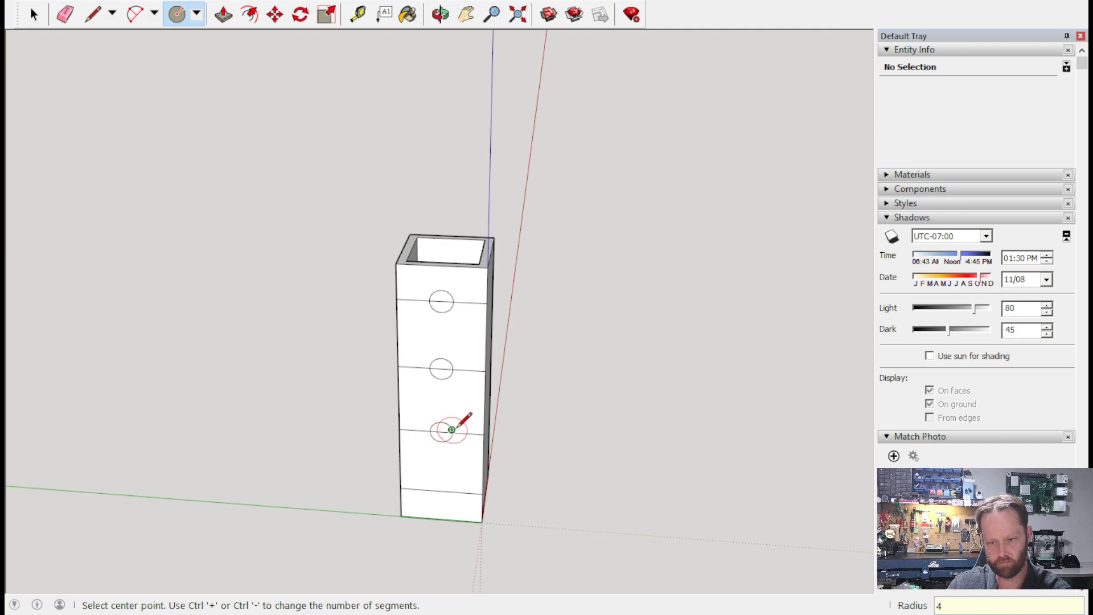
{"action": "left_click", "coordinate": [442, 490]}
{"action": "key", "text": "Escape"}
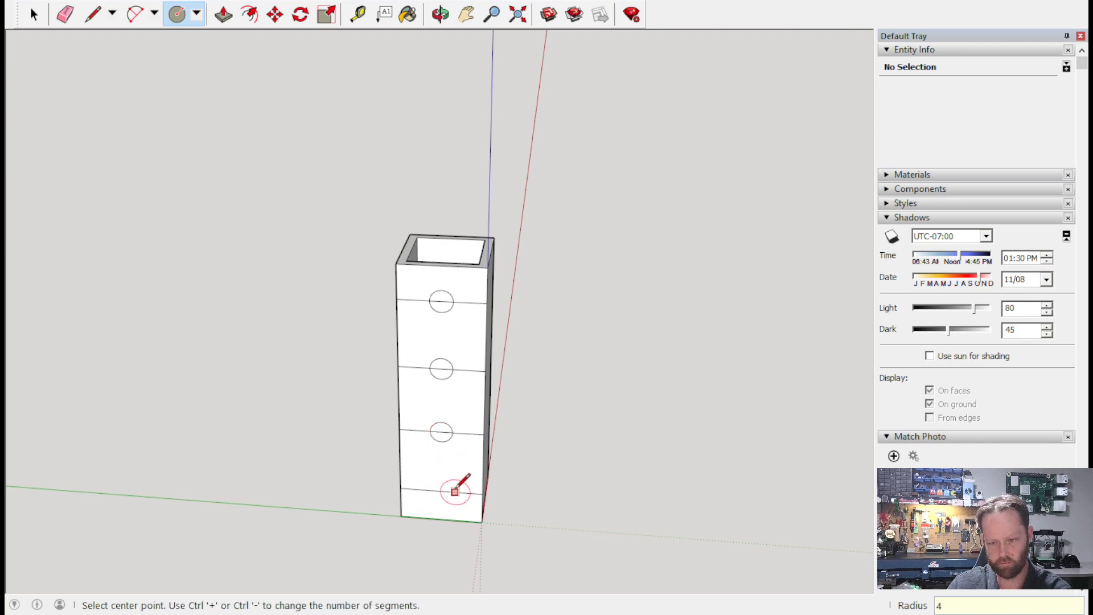
{"action": "left_click", "coordinate": [442, 490]}
{"action": "key", "text": "Return"}
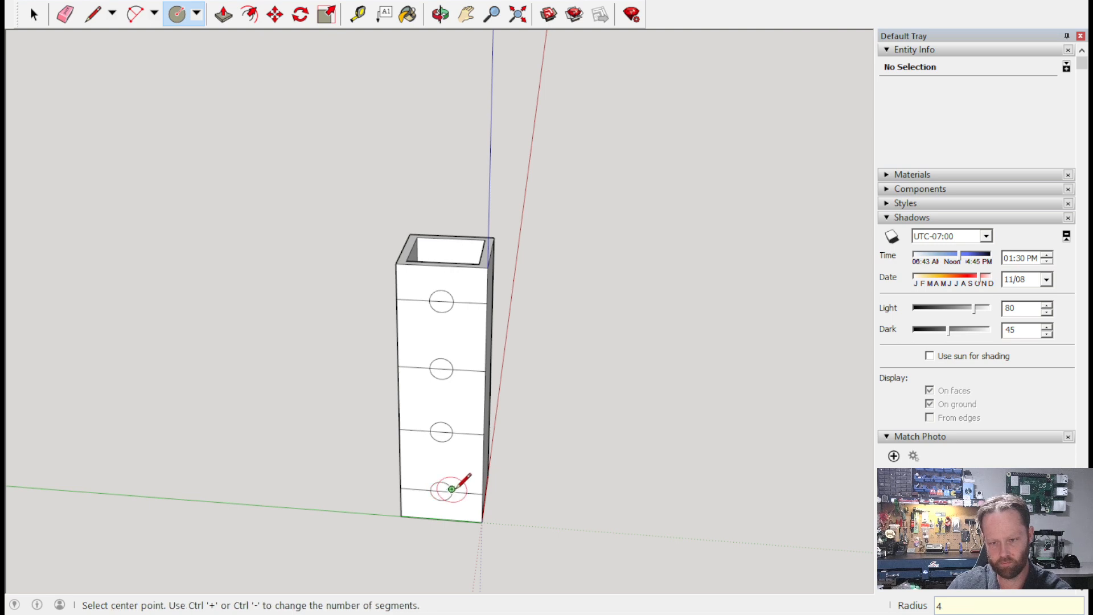
Add a horizontal line midway between the two uppermost circles and centre a 4 mm radius circle on it.
{"action": "left_click", "coordinate": [92, 14]}
{"action": "left_click", "coordinate": [397, 332]}
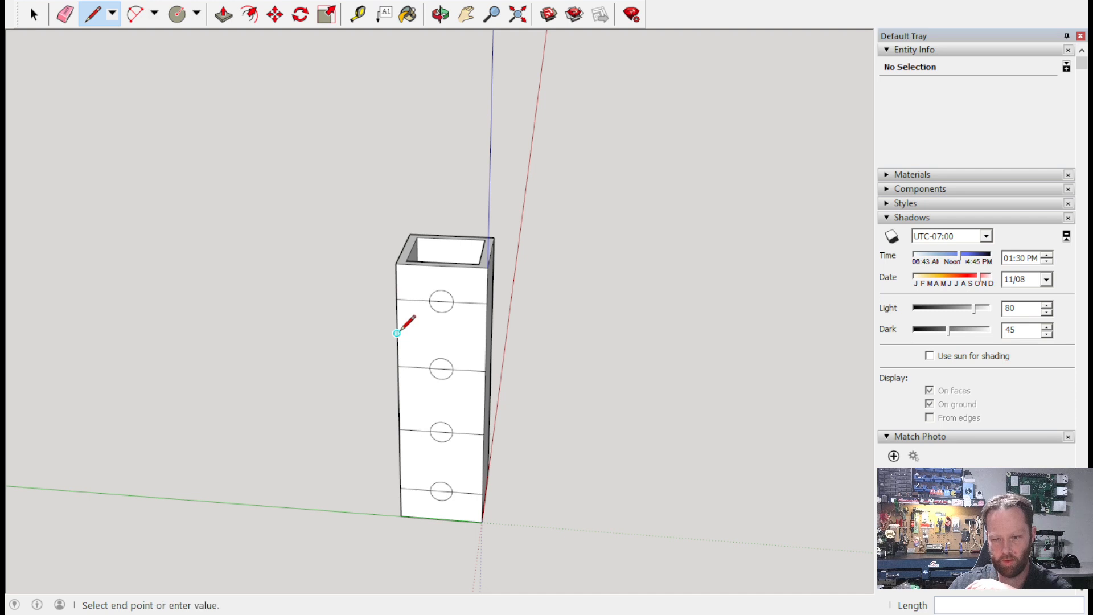
{"action": "left_click", "coordinate": [488, 337]}
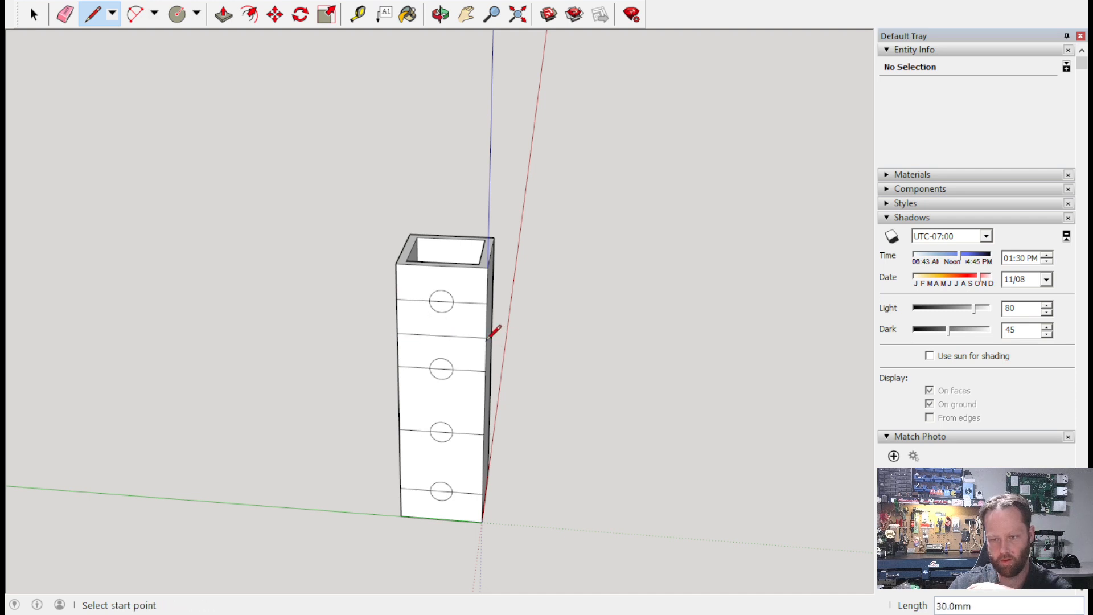
{"action": "left_click", "coordinate": [177, 16]}
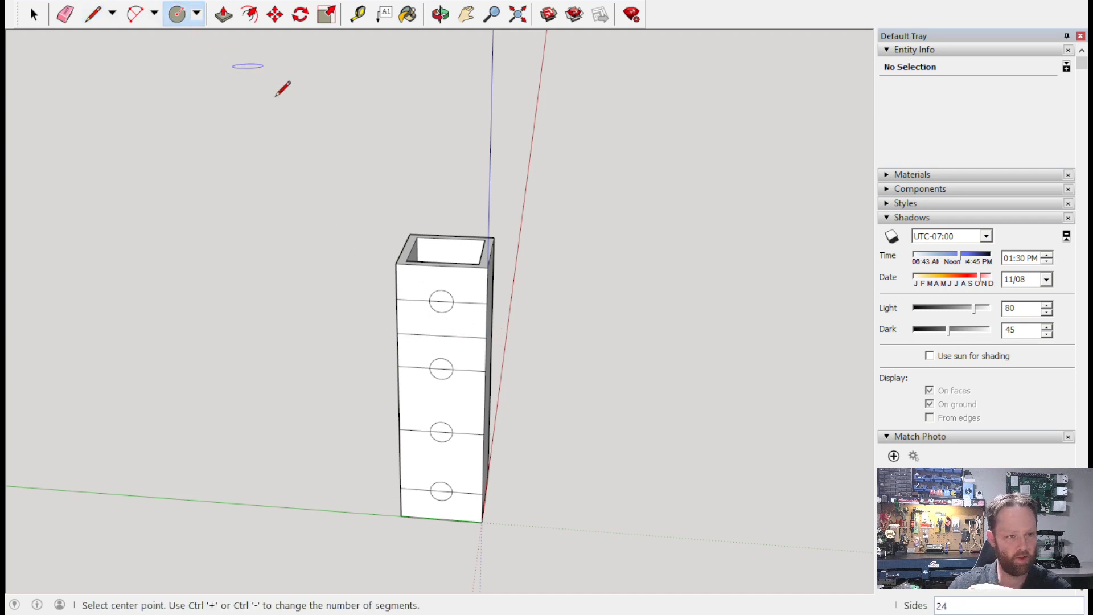
{"action": "left_click", "coordinate": [441, 336]}
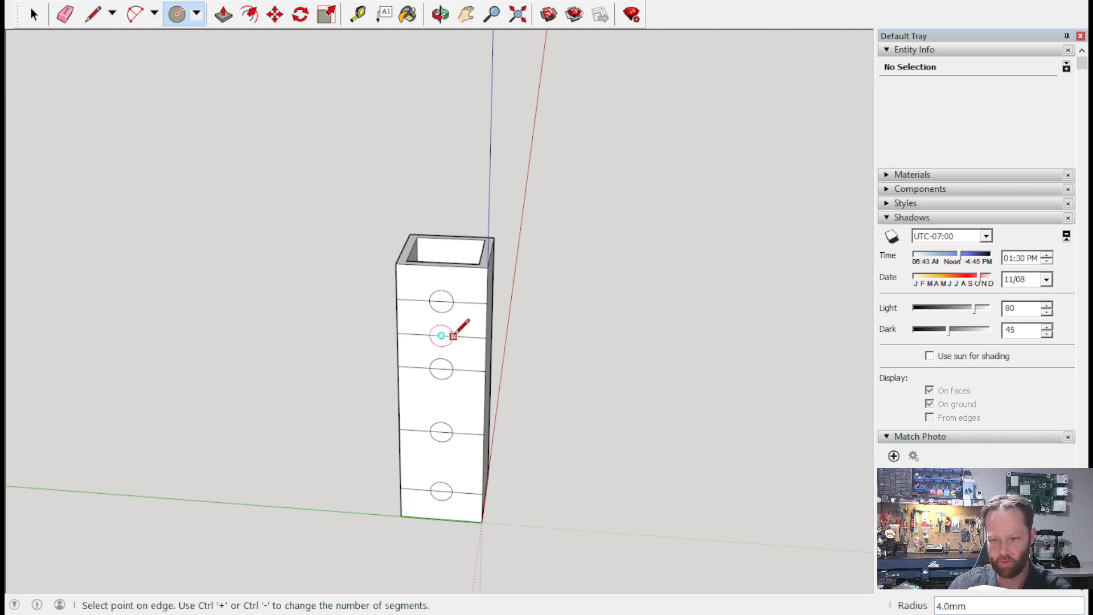
{"action": "left_click", "coordinate": [454, 336]}
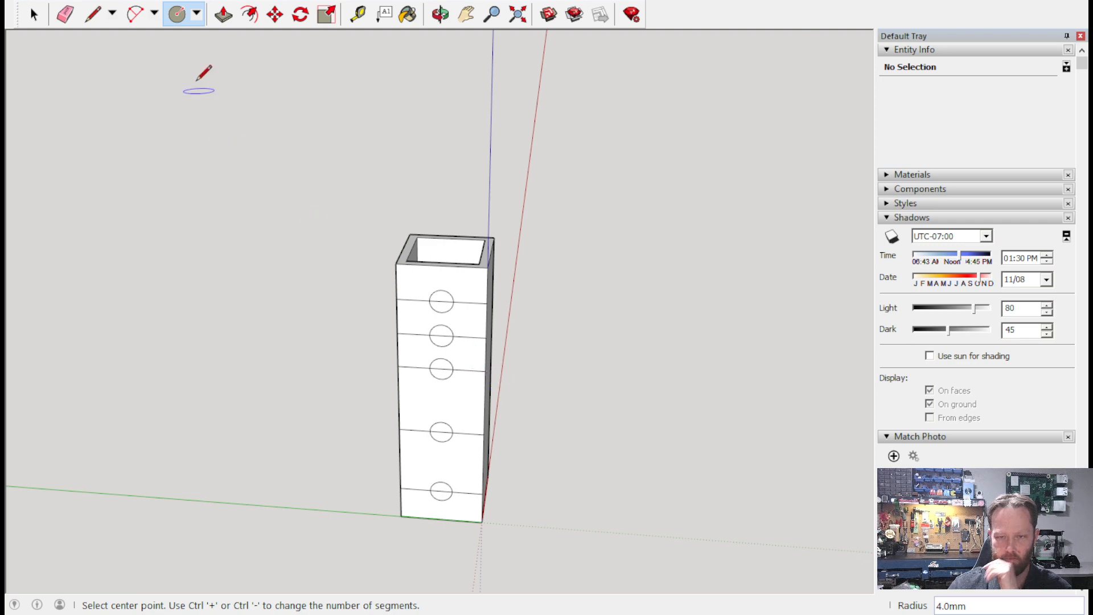
Add a horizontal line midway between the third and fourth circles from the top, with a 4 mm radius circle at its midpoint.
{"action": "left_click", "coordinate": [95, 15]}
{"action": "left_click", "coordinate": [398, 398]}
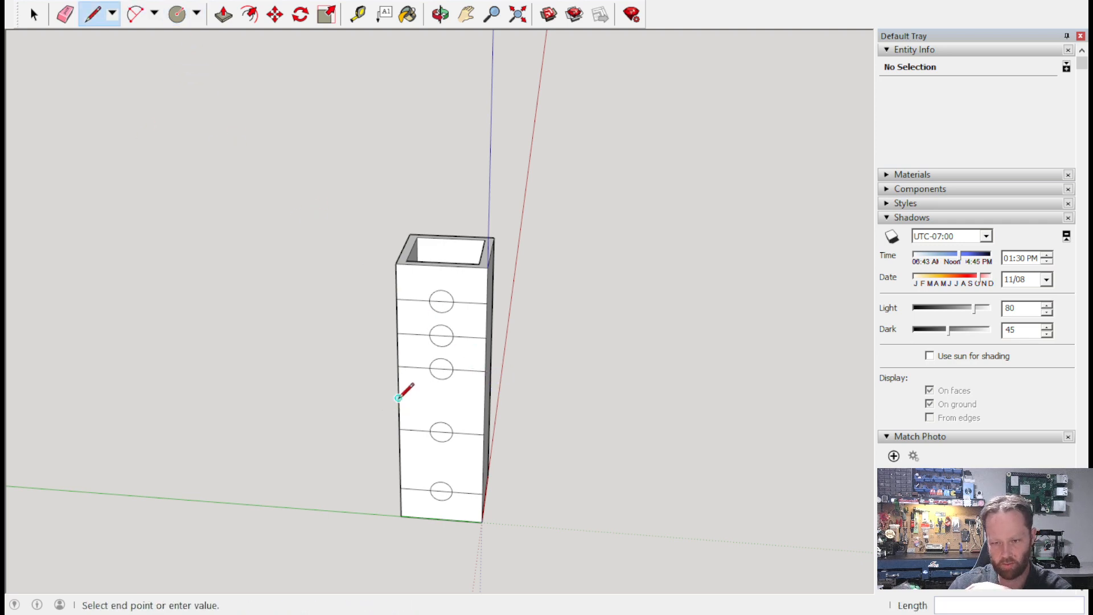
{"action": "left_click", "coordinate": [485, 403]}
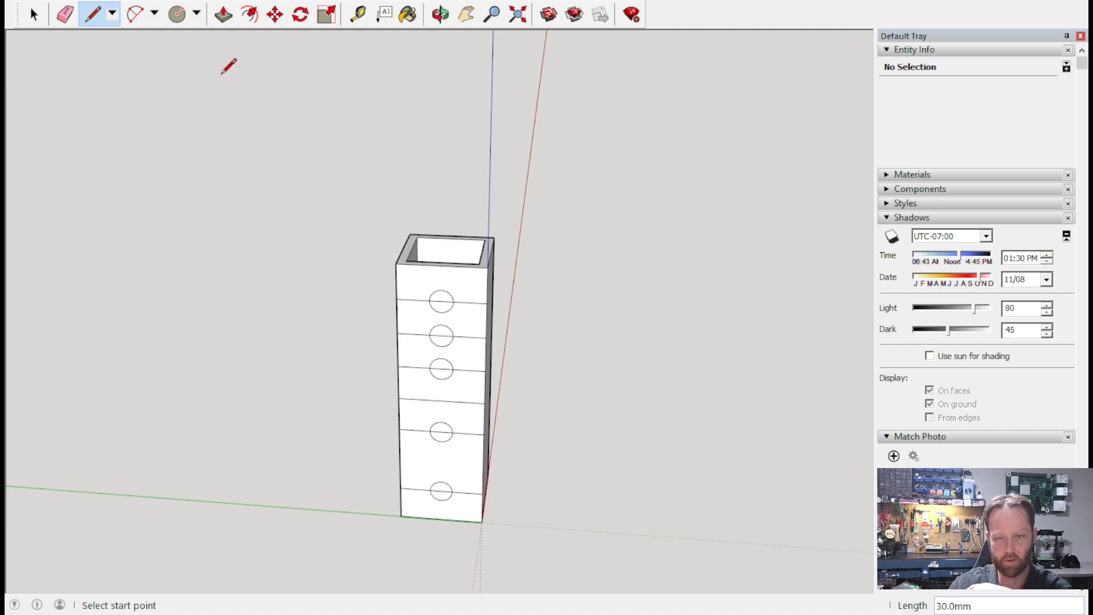
{"action": "left_click", "coordinate": [177, 14]}
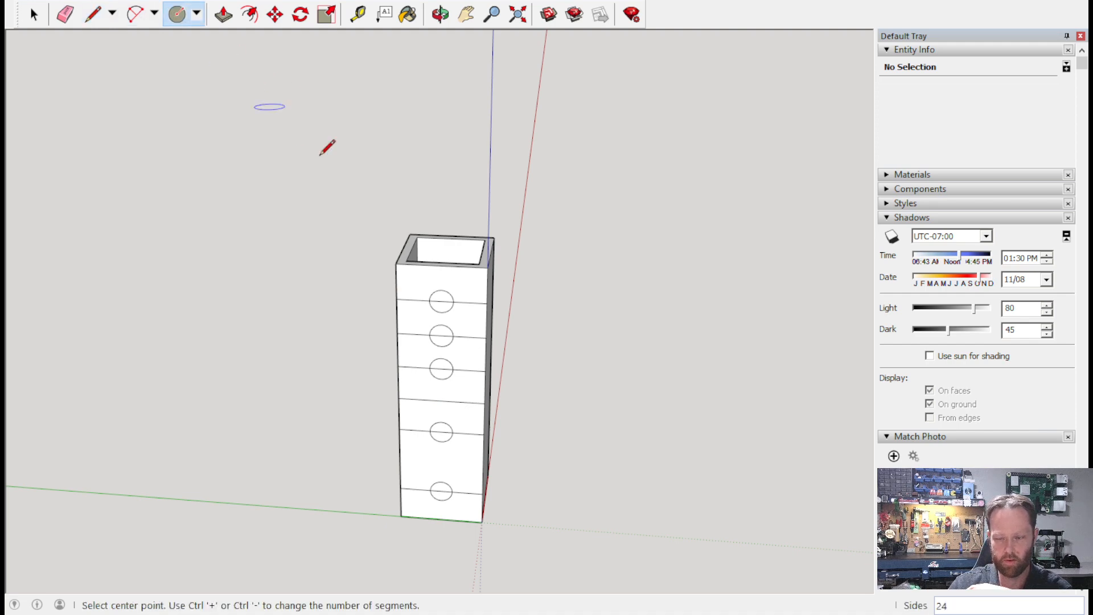
{"action": "left_click", "coordinate": [441, 400]}
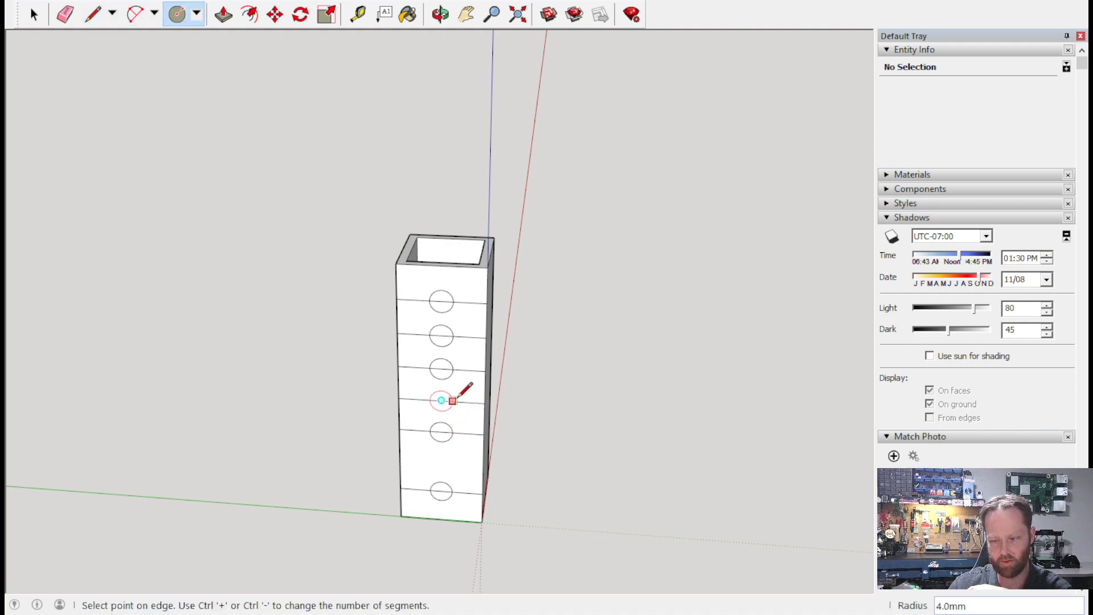
{"action": "left_click", "coordinate": [452, 400]}
Draw a horizontal line midway between the two lowest circles and place a 4 mm radius circle at its midpoint.
{"action": "left_click", "coordinate": [94, 14]}
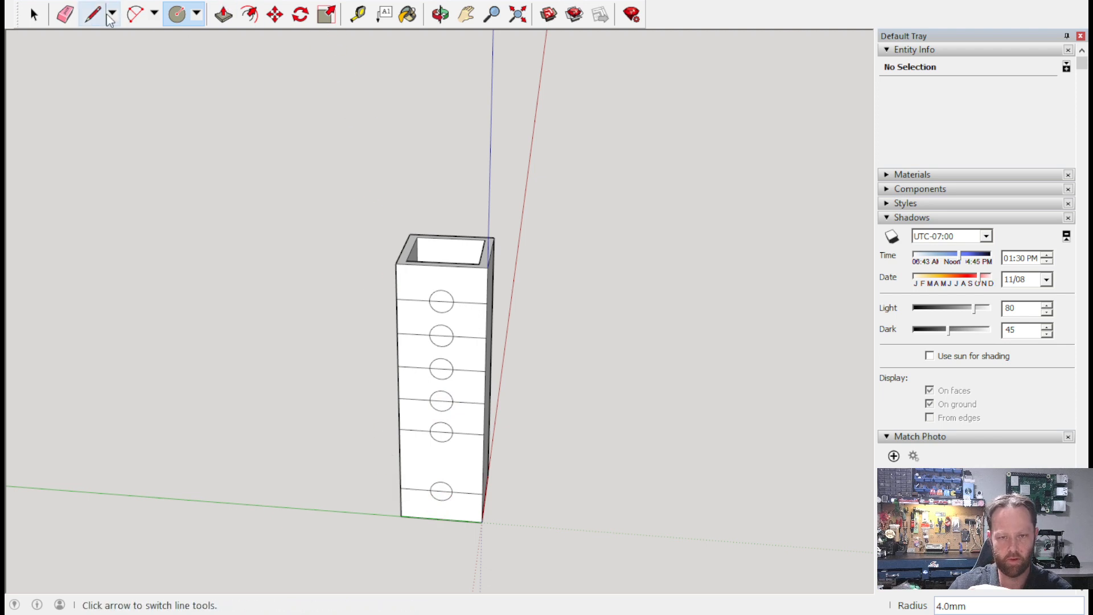
{"action": "left_click", "coordinate": [400, 459]}
{"action": "left_click", "coordinate": [485, 461]}
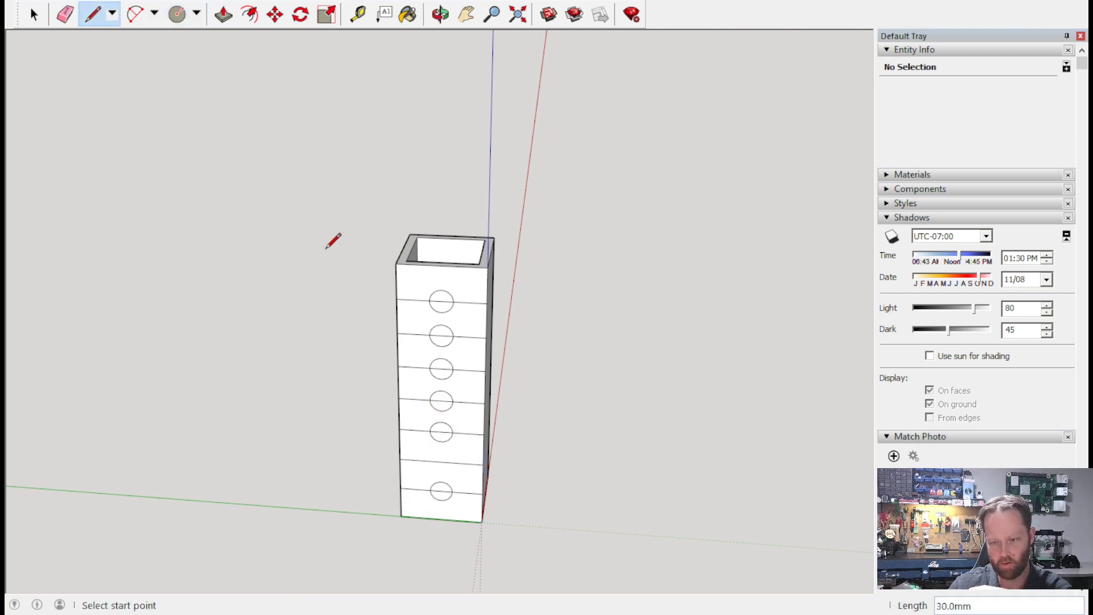
{"action": "left_click", "coordinate": [177, 14]}
{"action": "left_click", "coordinate": [441, 462]}
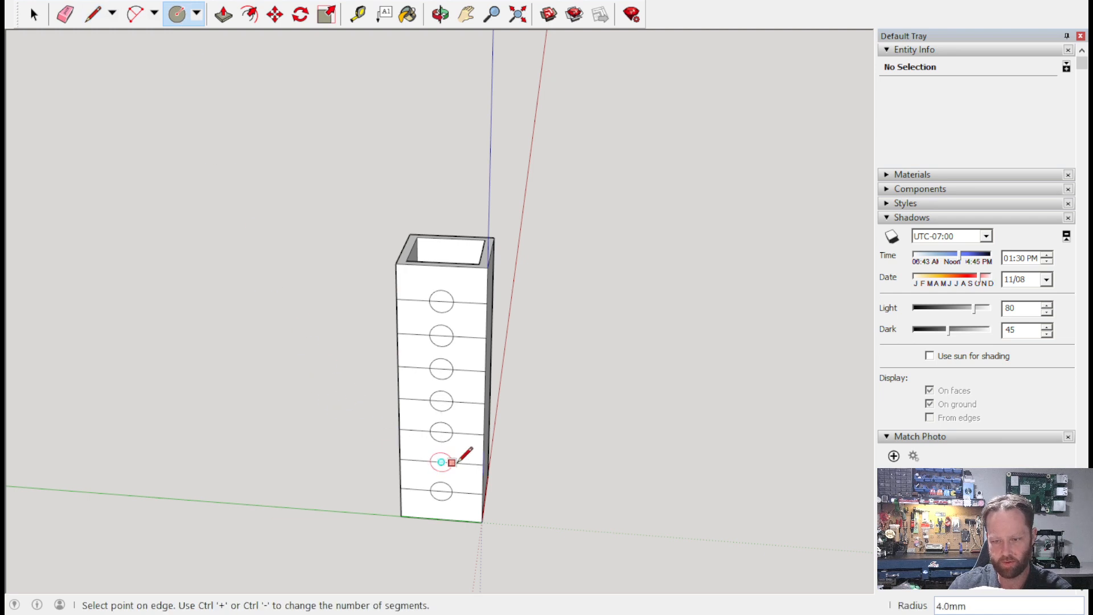
{"action": "left_click", "coordinate": [452, 463]}
On the blank face opposite the circles, draw horizontal lines at half height and at the three quarter points of the upper half.
{"action": "middle_click_drag", "start_coordinate": [644, 285], "coordinate": [437, 256]}
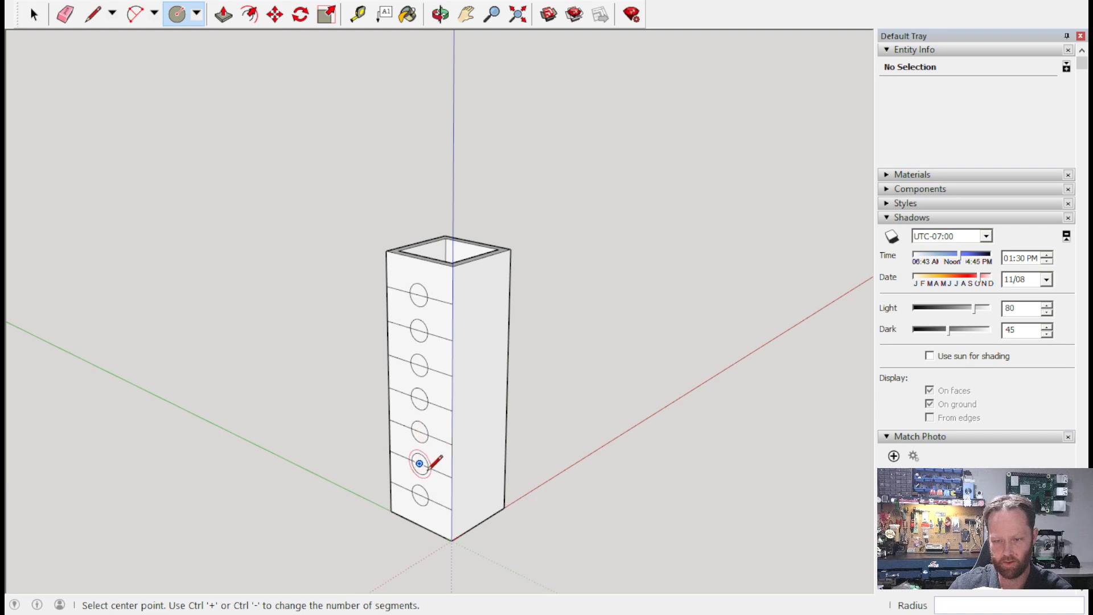
{"action": "middle_click_drag", "start_coordinate": [662, 257], "coordinate": [571, 261]}
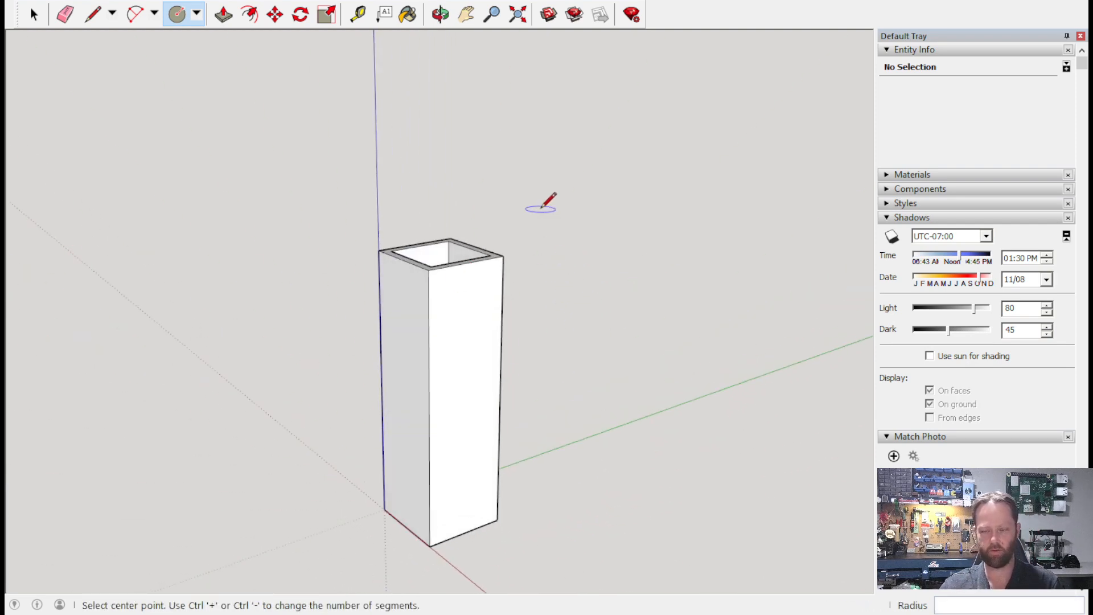
{"action": "left_click", "coordinate": [93, 13]}
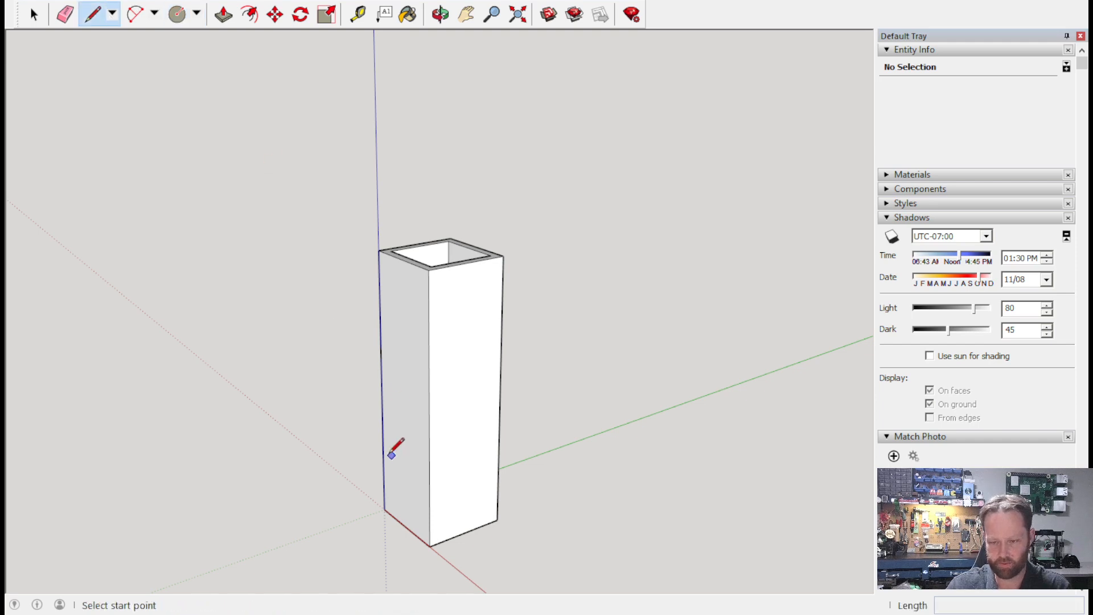
{"action": "left_click", "coordinate": [429, 415]}
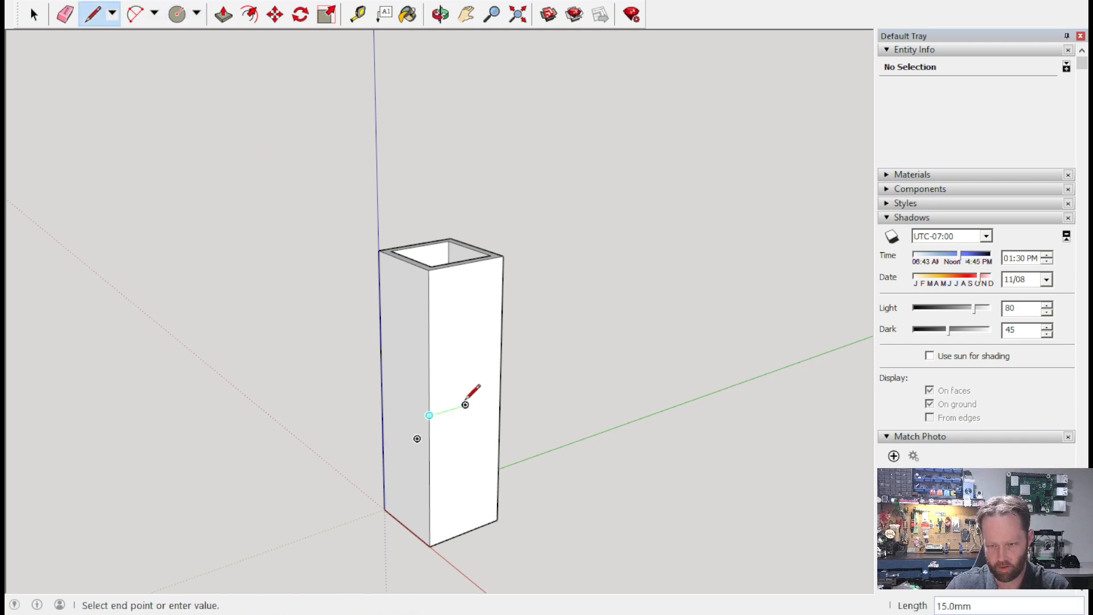
{"action": "left_click", "coordinate": [500, 396]}
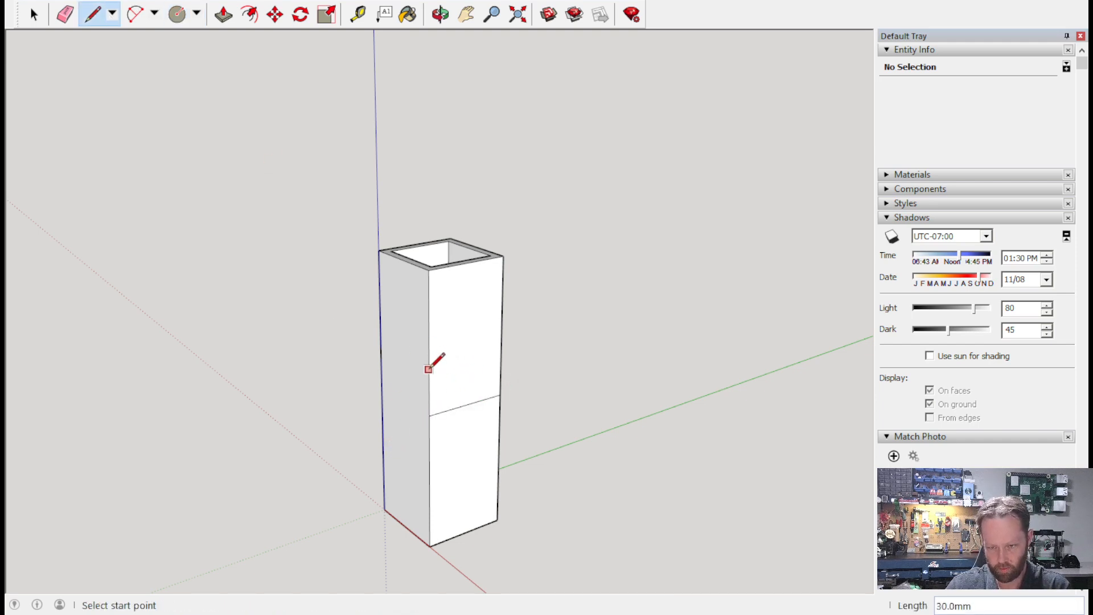
{"action": "left_click", "coordinate": [429, 344]}
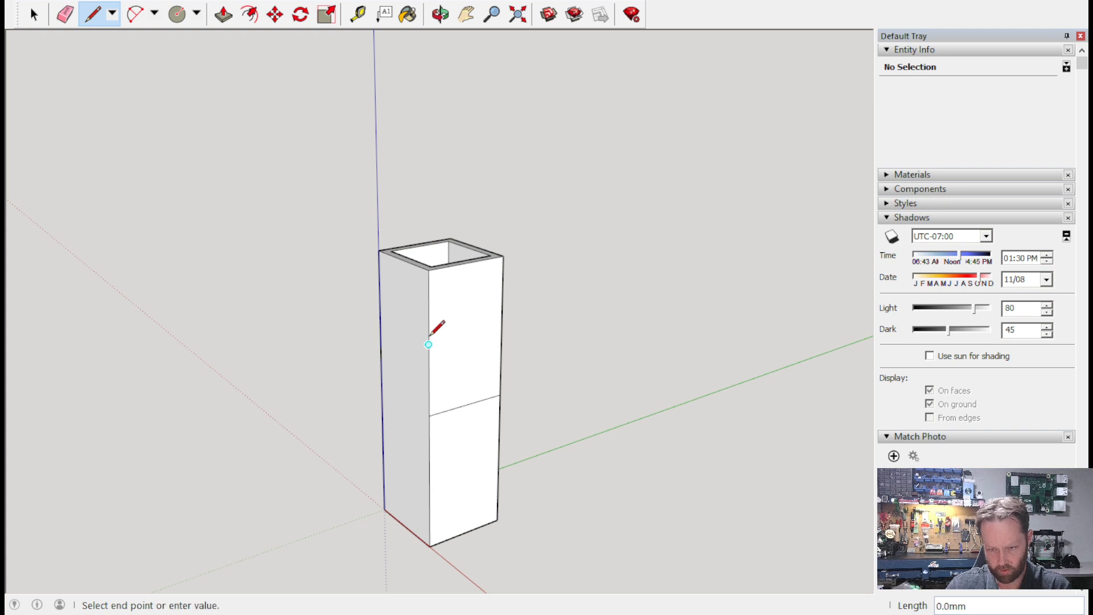
{"action": "left_click", "coordinate": [502, 329]}
{"action": "left_click", "coordinate": [428, 306]}
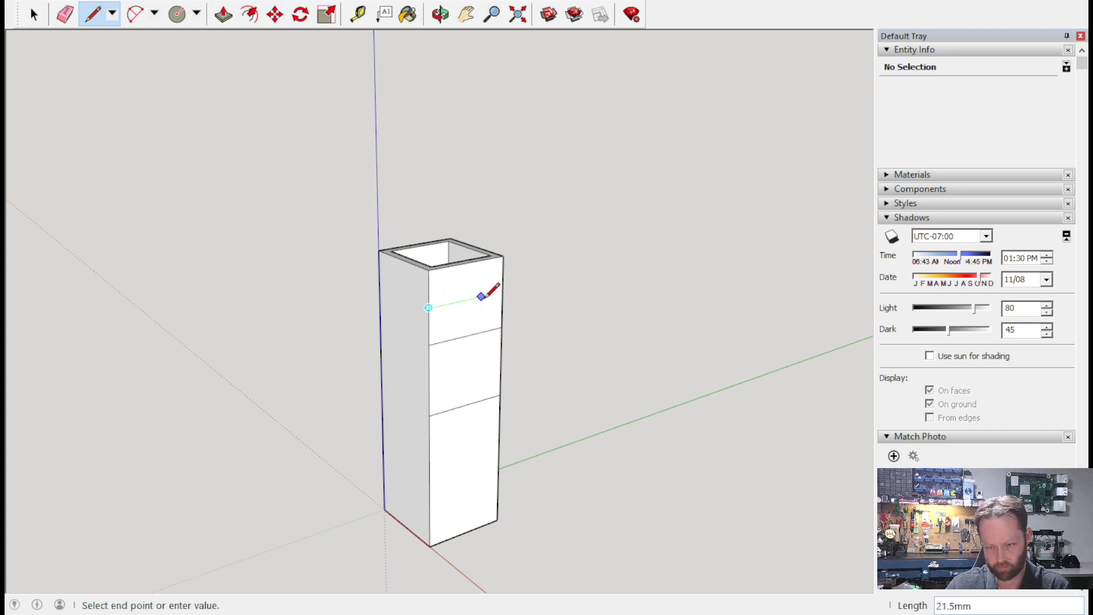
{"action": "left_click", "coordinate": [501, 292]}
{"action": "left_click", "coordinate": [429, 381]}
{"action": "left_click", "coordinate": [501, 362]}
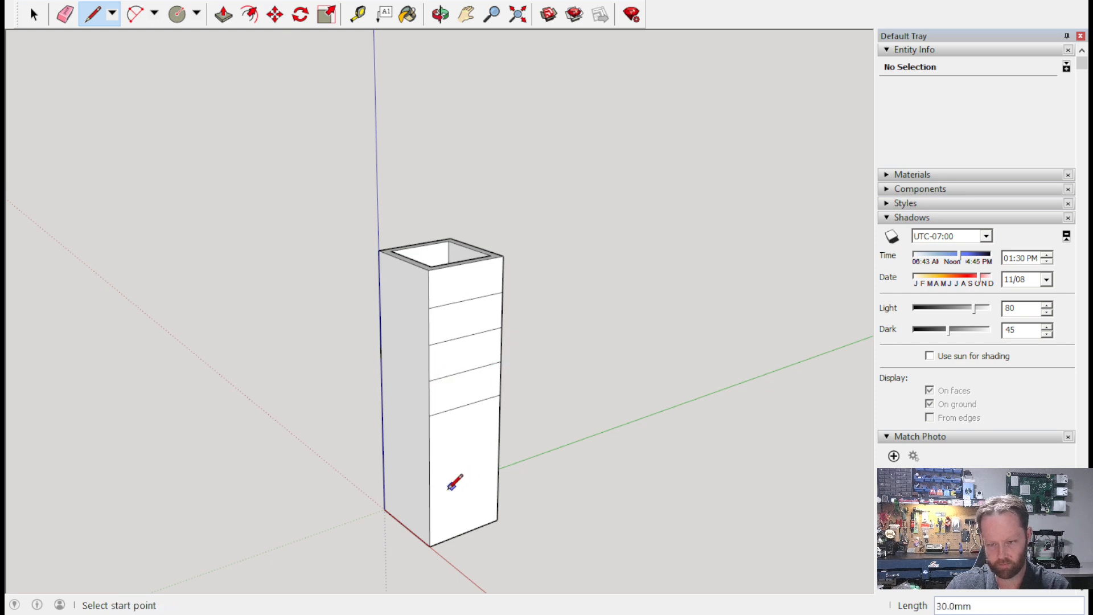
Draw three evenly spaced horizontal lines across the lower half of the opposite face, dividing it into quarters.
{"action": "left_click", "coordinate": [429, 483]}
{"action": "left_click", "coordinate": [499, 458]}
{"action": "left_click", "coordinate": [429, 450]}
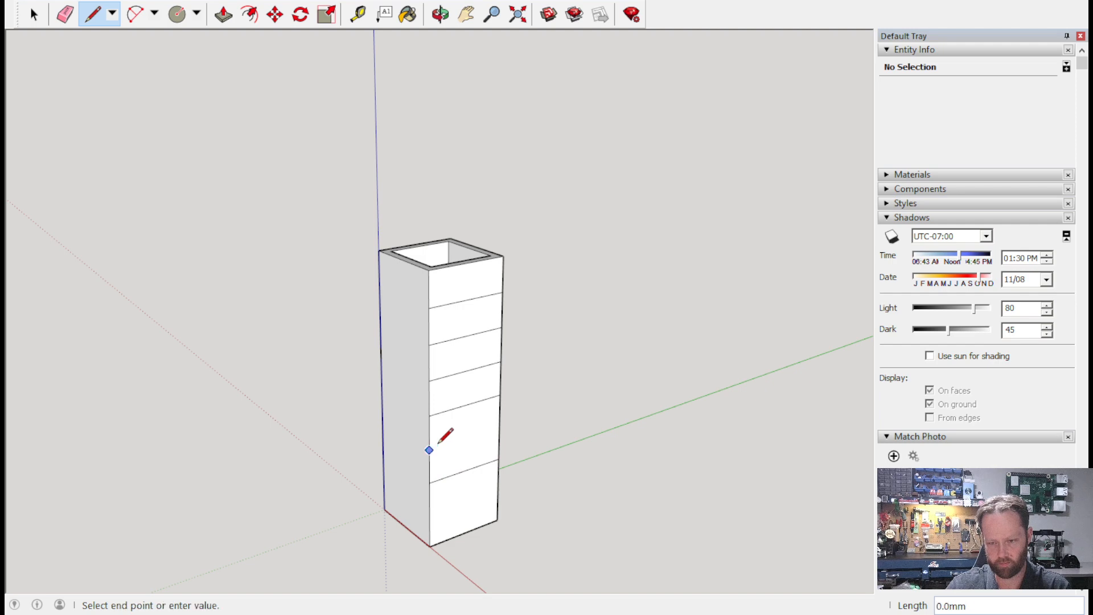
{"action": "left_click", "coordinate": [499, 427]}
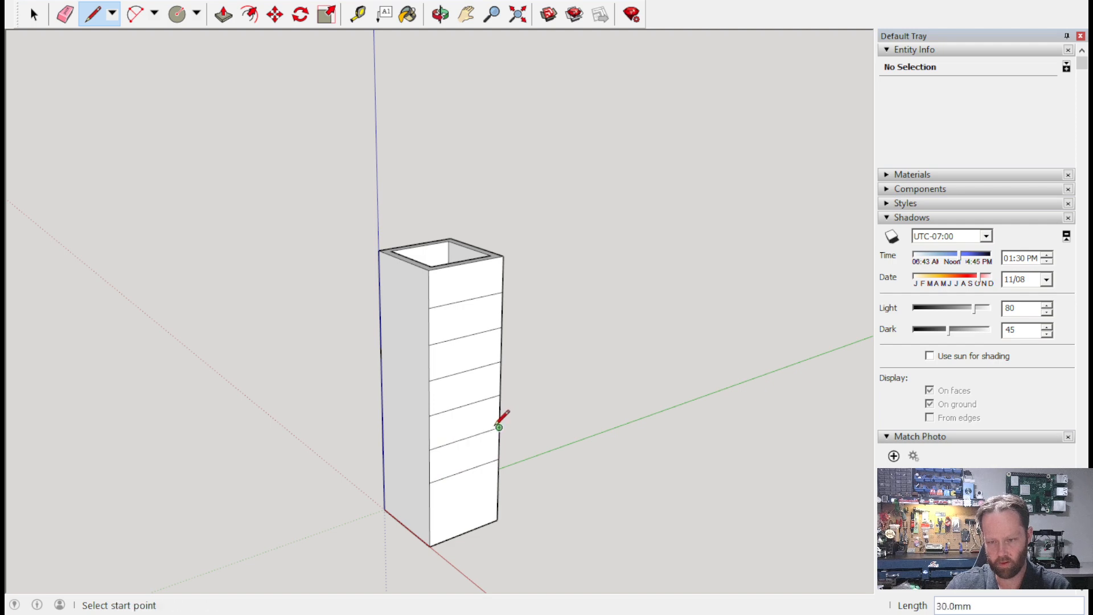
{"action": "left_click", "coordinate": [429, 515]}
{"action": "left_click", "coordinate": [499, 491]}
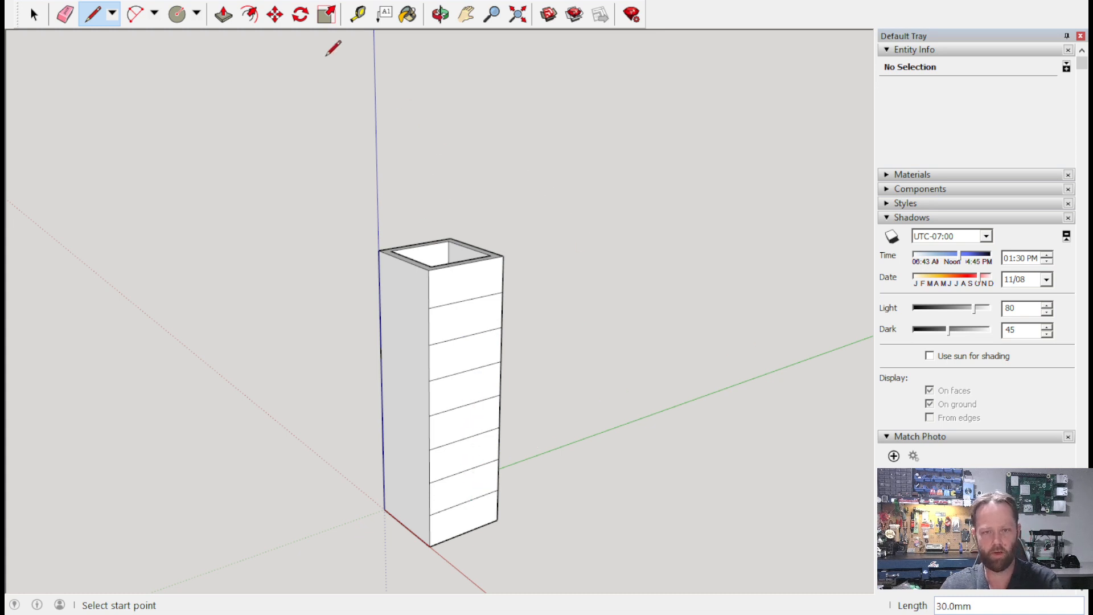
Draw 4 mm radius circles centred on the midpoints of the three uppermost horizontal lines of the opposite face.
{"action": "left_click", "coordinate": [177, 13]}
{"action": "mouse_move", "coordinate": [521, 211]}
{"action": "middle_mouse_down"}
{"action": "mouse_move", "coordinate": [530, 216]}
{"action": "mouse_move", "coordinate": [434, 191]}
{"action": "middle_mouse_up"}
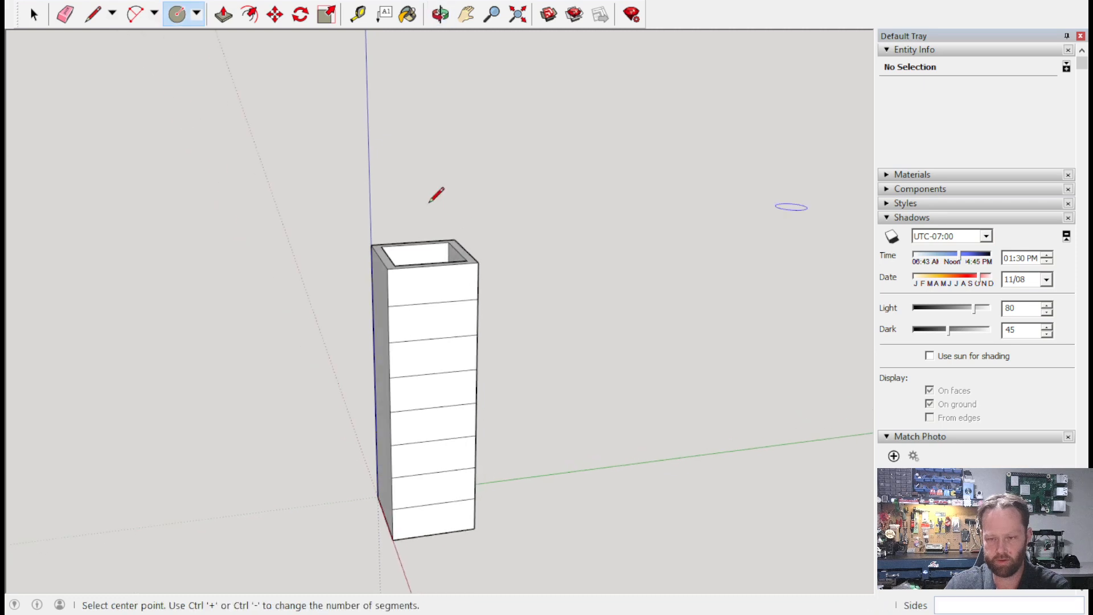
{"action": "left_click", "coordinate": [433, 303]}
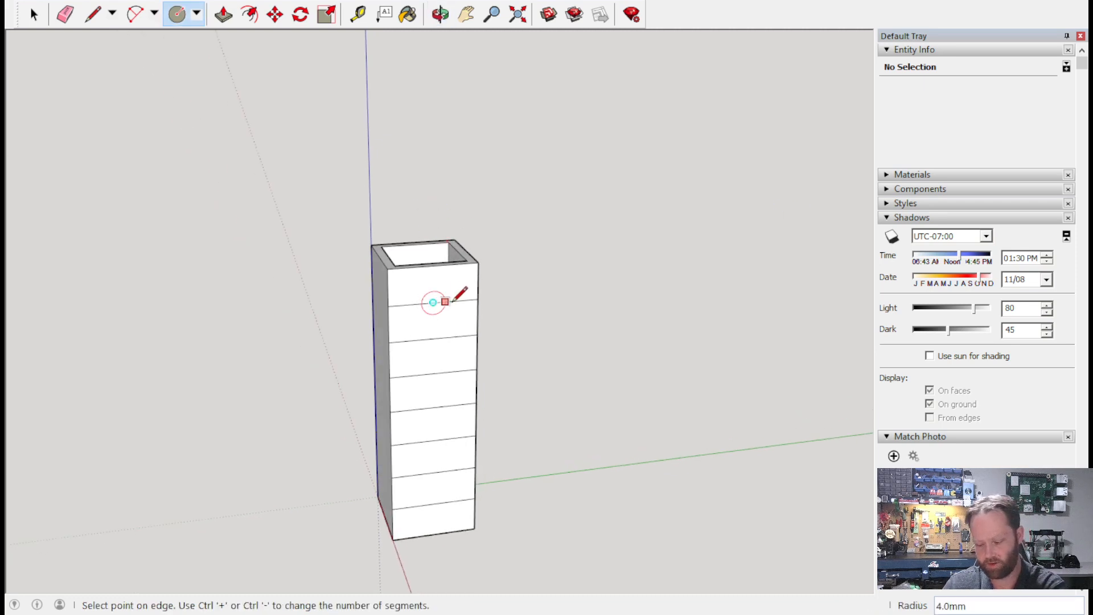
{"action": "left_click", "coordinate": [445, 301]}
{"action": "left_click", "coordinate": [433, 338]}
{"action": "left_click", "coordinate": [446, 339]}
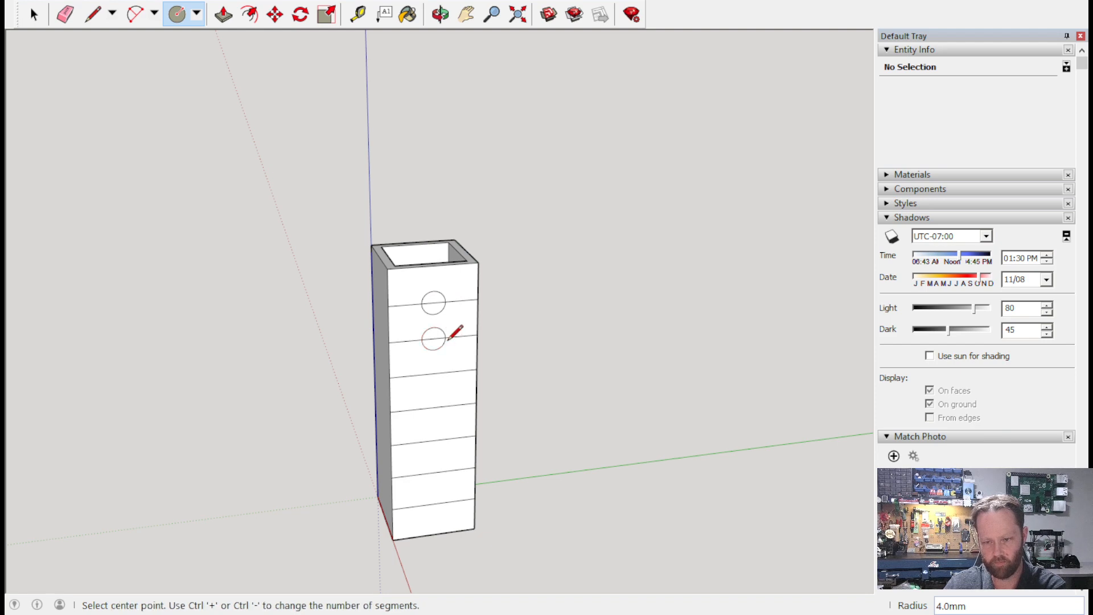
{"action": "left_click", "coordinate": [433, 373]}
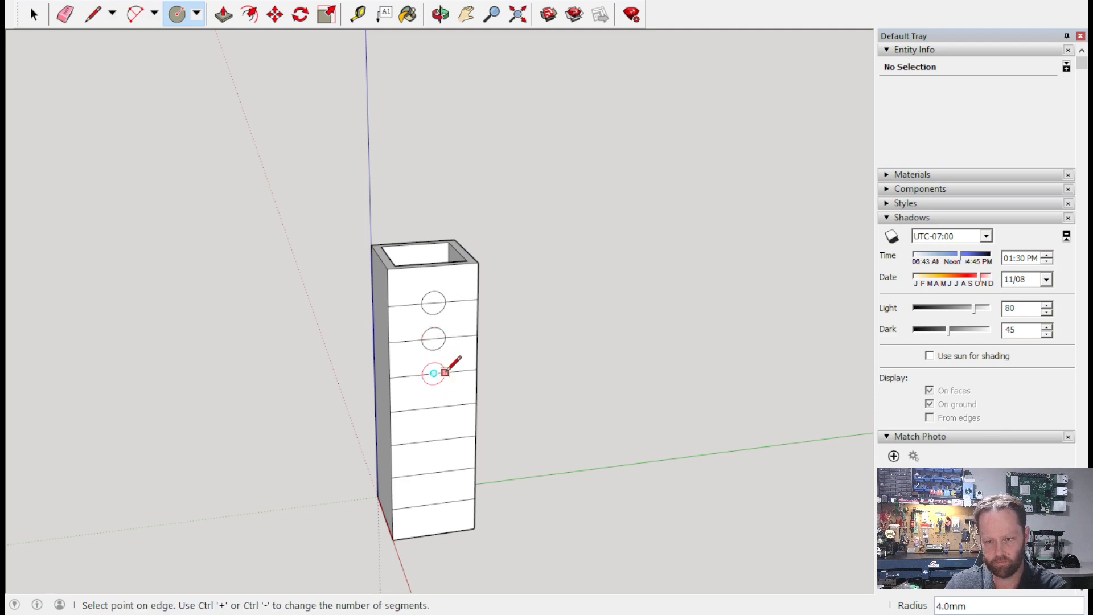
{"action": "left_click", "coordinate": [445, 372]}
Draw 4 mm radius circles centred on the midpoints of the four remaining lower horizontal lines of the opposite face.
{"action": "left_click", "coordinate": [433, 408]}
{"action": "left_click", "coordinate": [445, 408]}
{"action": "left_click", "coordinate": [434, 440]}
{"action": "left_click", "coordinate": [445, 440]}
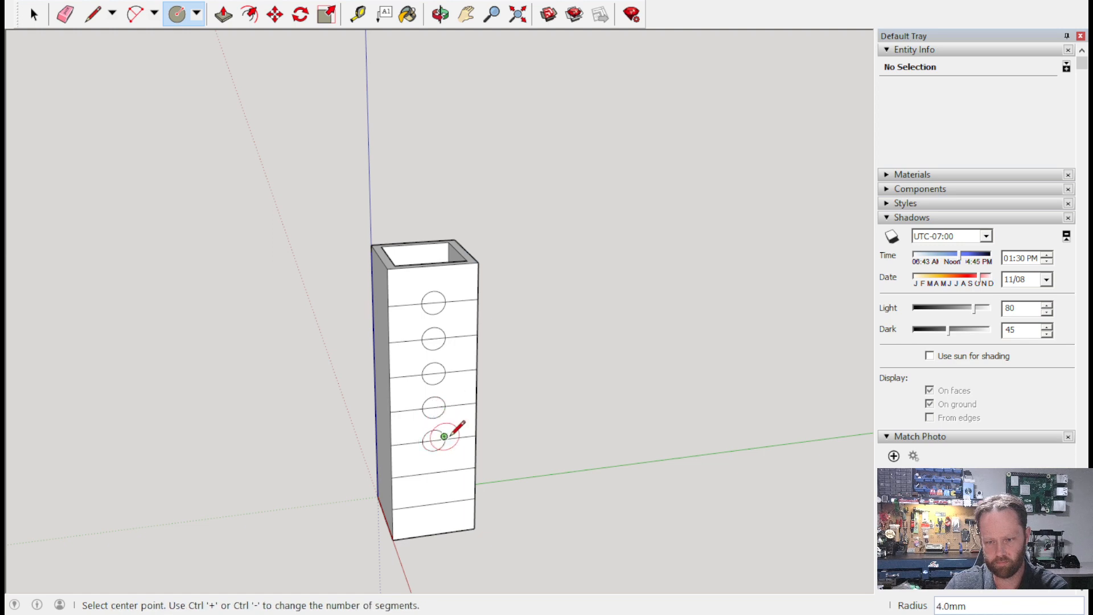
{"action": "left_click", "coordinate": [433, 472]}
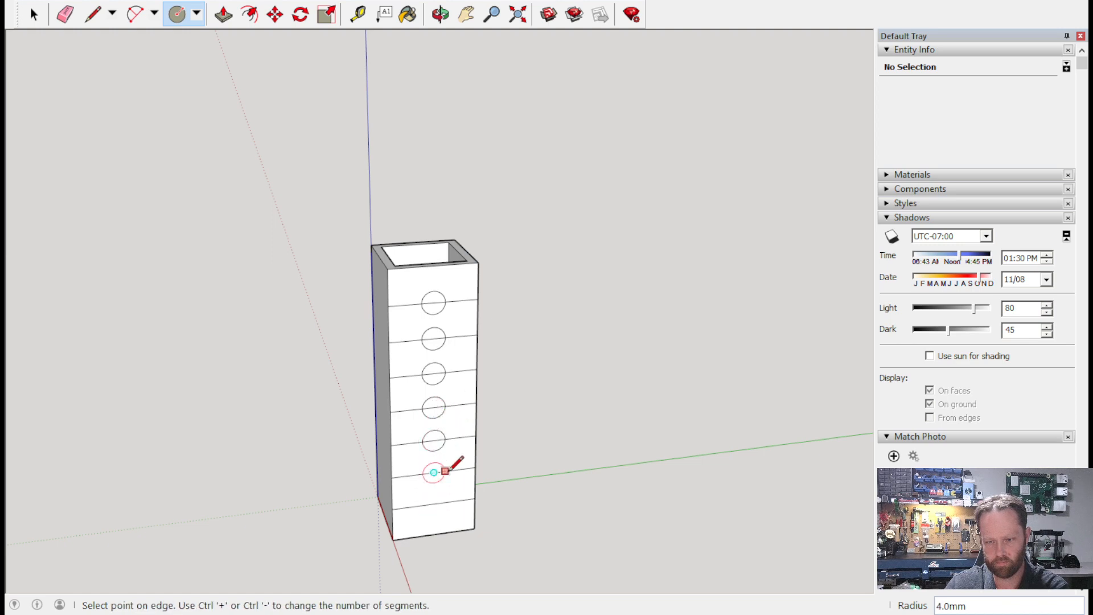
{"action": "left_click", "coordinate": [445, 473]}
{"action": "left_click", "coordinate": [433, 503]}
{"action": "left_click", "coordinate": [445, 503]}
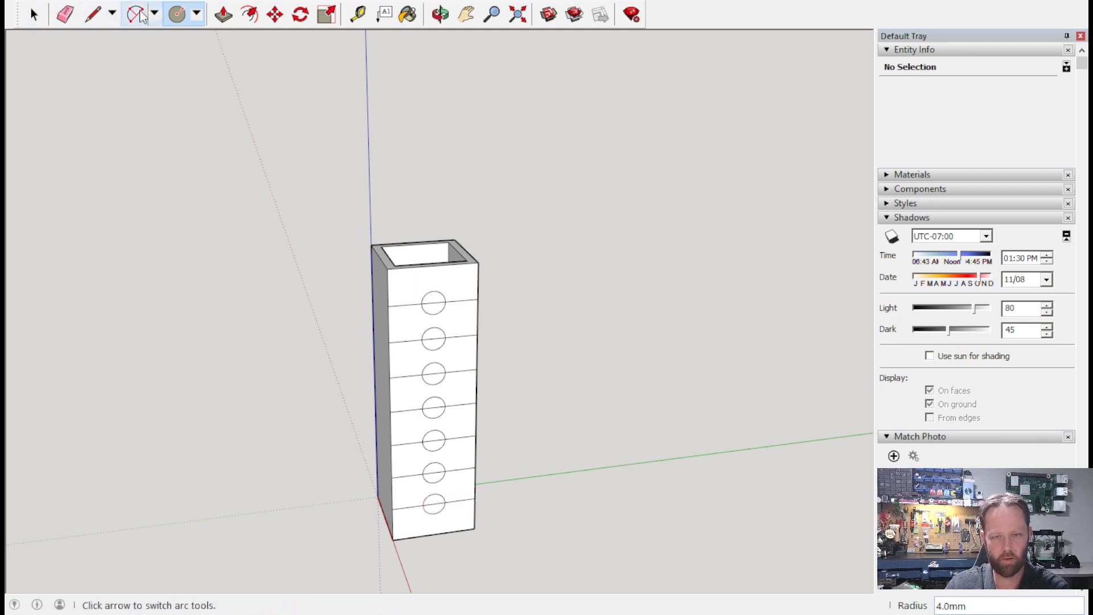
Erase all horizontal construction lines outside and inside the seven circles on the face in view.
{"action": "left_click", "coordinate": [64, 15]}
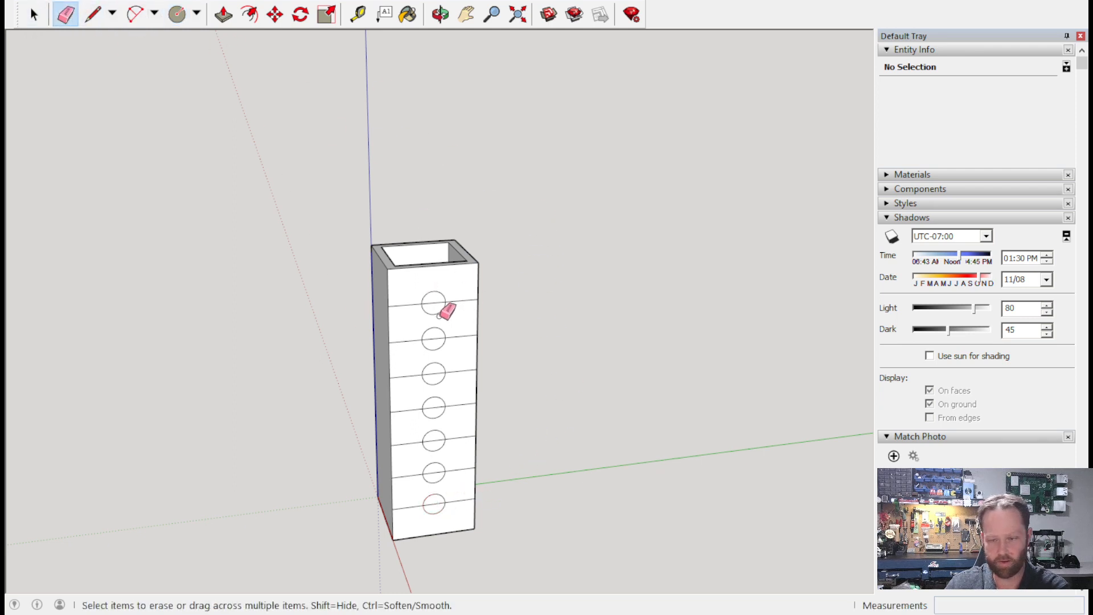
{"action": "left_click", "coordinate": [414, 306]}
{"action": "left_click", "coordinate": [415, 342]}
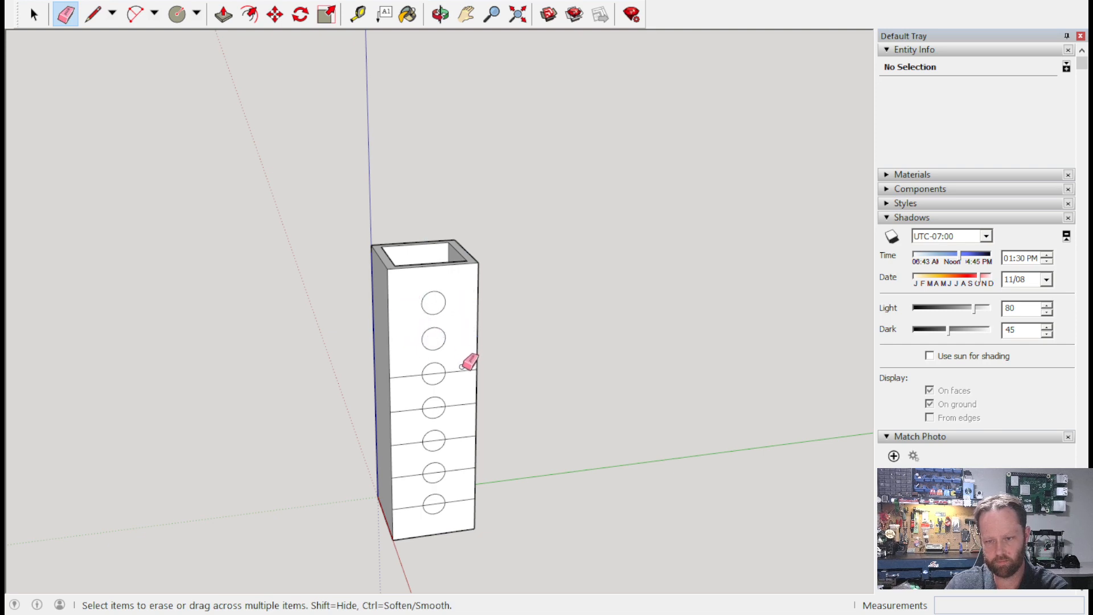
{"action": "left_click_drag", "start_coordinate": [468, 392], "coordinate": [468, 507]}
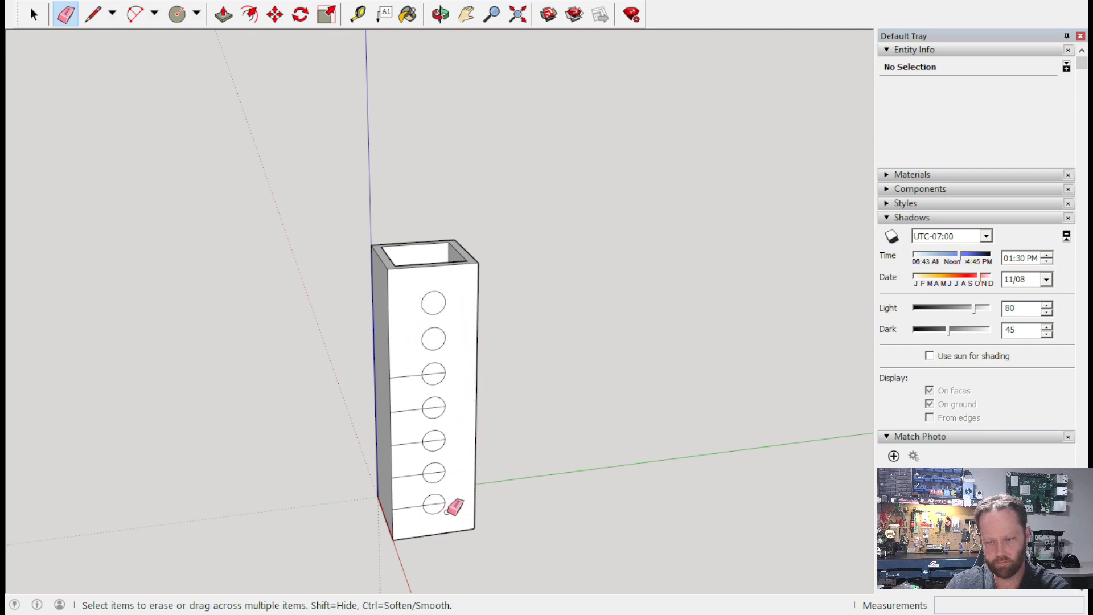
{"action": "left_click", "coordinate": [414, 504]}
{"action": "left_click", "coordinate": [415, 474]}
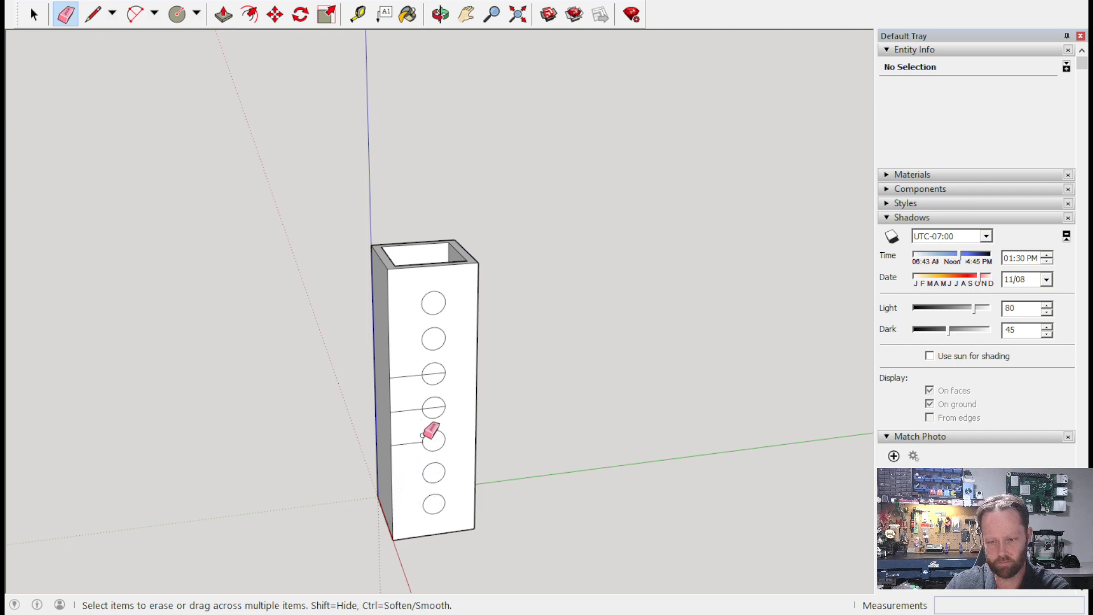
{"action": "left_click", "coordinate": [418, 442]}
{"action": "left_click", "coordinate": [415, 409]}
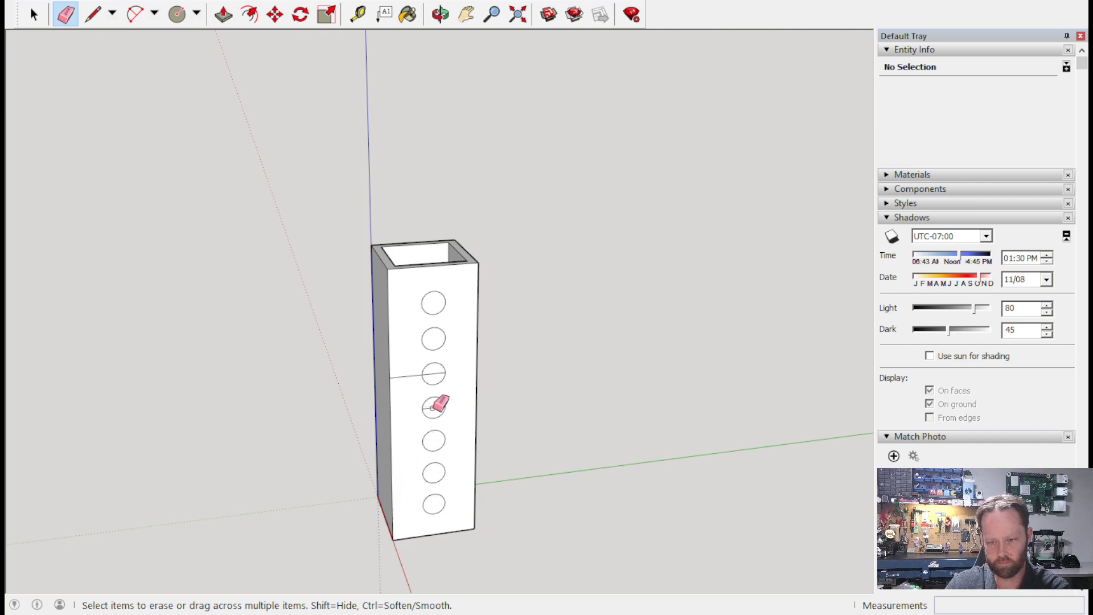
{"action": "left_click", "coordinate": [413, 377]}
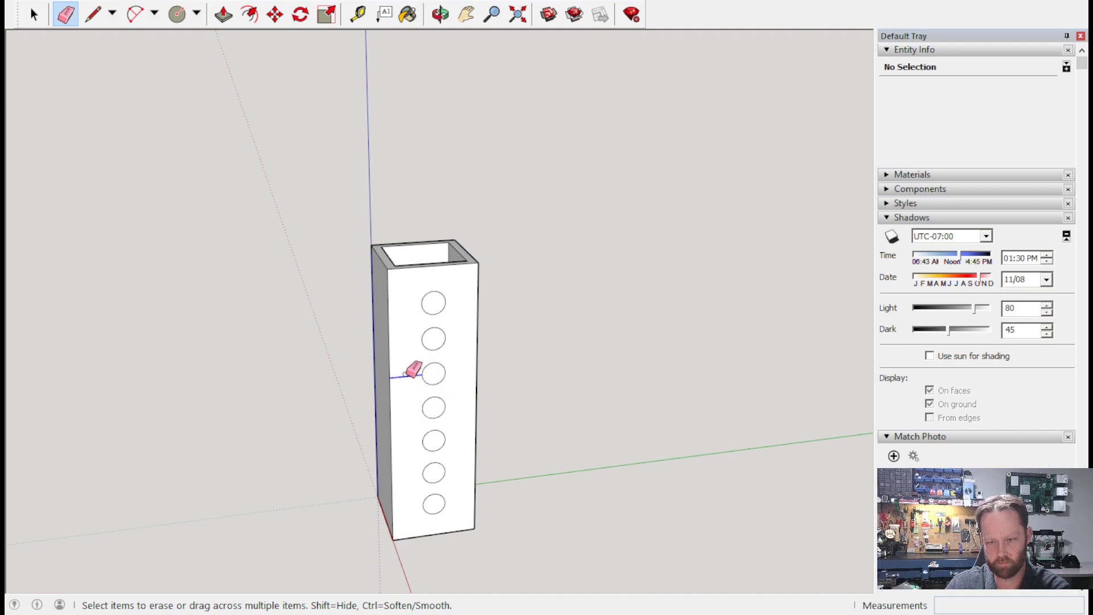
Erase the remaining horizontal construction lines across and inside the seven circles on the opposite side of the tube.
{"action": "middle_click_drag", "start_coordinate": [359, 333], "coordinate": [570, 284]}
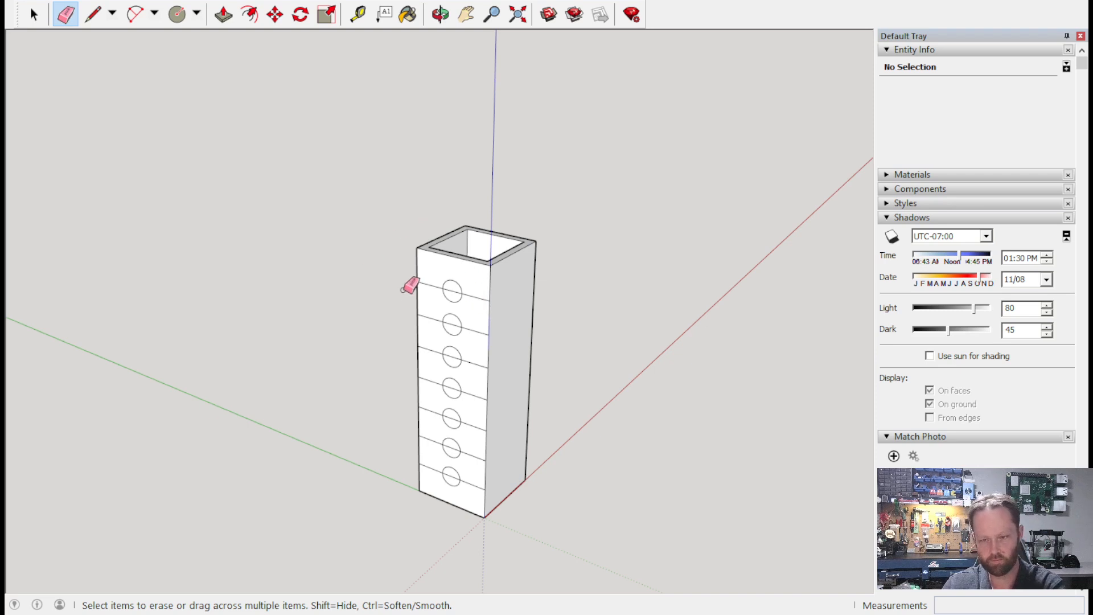
{"action": "left_click", "coordinate": [424, 286]}
{"action": "left_click", "coordinate": [453, 291]}
{"action": "left_click", "coordinate": [472, 296]}
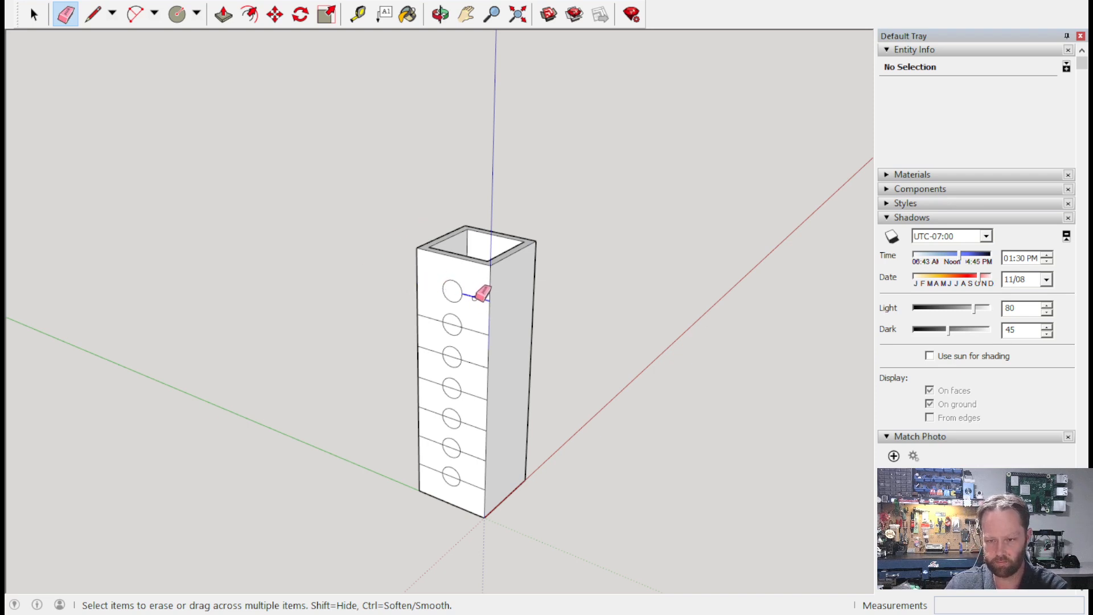
{"action": "mouse_move", "coordinate": [472, 329]}
{"action": "left_mouse_down"}
{"action": "mouse_move", "coordinate": [476, 476]}
{"action": "mouse_move", "coordinate": [444, 491]}
{"action": "mouse_move", "coordinate": [427, 415]}
{"action": "mouse_move", "coordinate": [446, 417]}
{"action": "mouse_move", "coordinate": [449, 361]}
{"action": "left_mouse_up"}
{"action": "mouse_move", "coordinate": [447, 302]}
{"action": "left_mouse_down"}
{"action": "mouse_move", "coordinate": [427, 383]}
{"action": "mouse_move", "coordinate": [435, 475]}
{"action": "left_mouse_up"}
{"action": "left_click", "coordinate": [451, 448]}
{"action": "left_click", "coordinate": [451, 476]}
{"action": "left_click", "coordinate": [451, 419]}
{"action": "left_click", "coordinate": [452, 388]}
{"action": "left_click", "coordinate": [451, 357]}
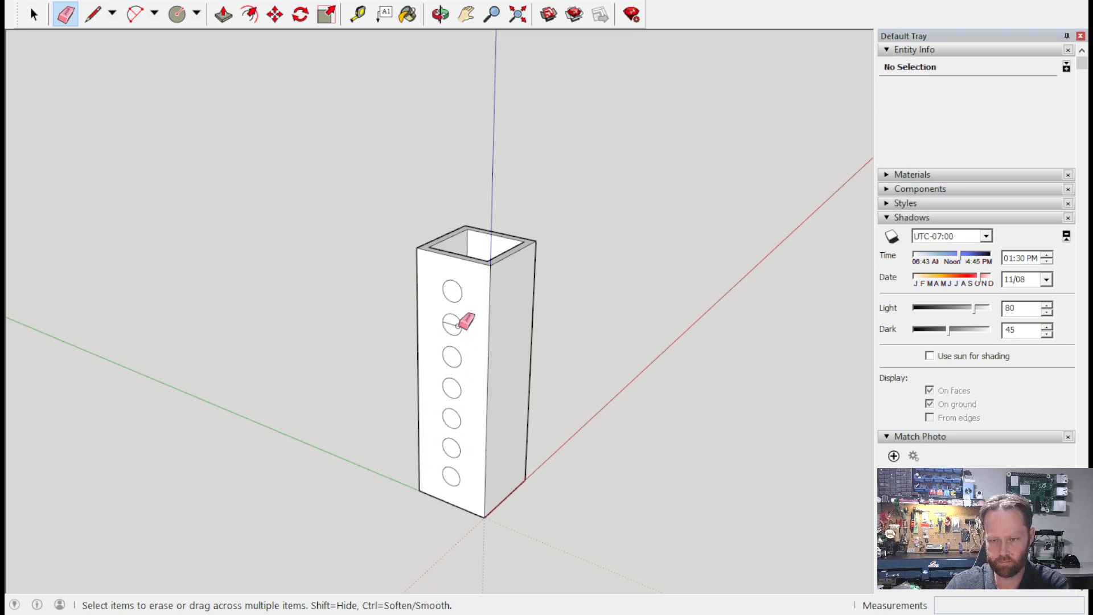
{"action": "left_click", "coordinate": [453, 325]}
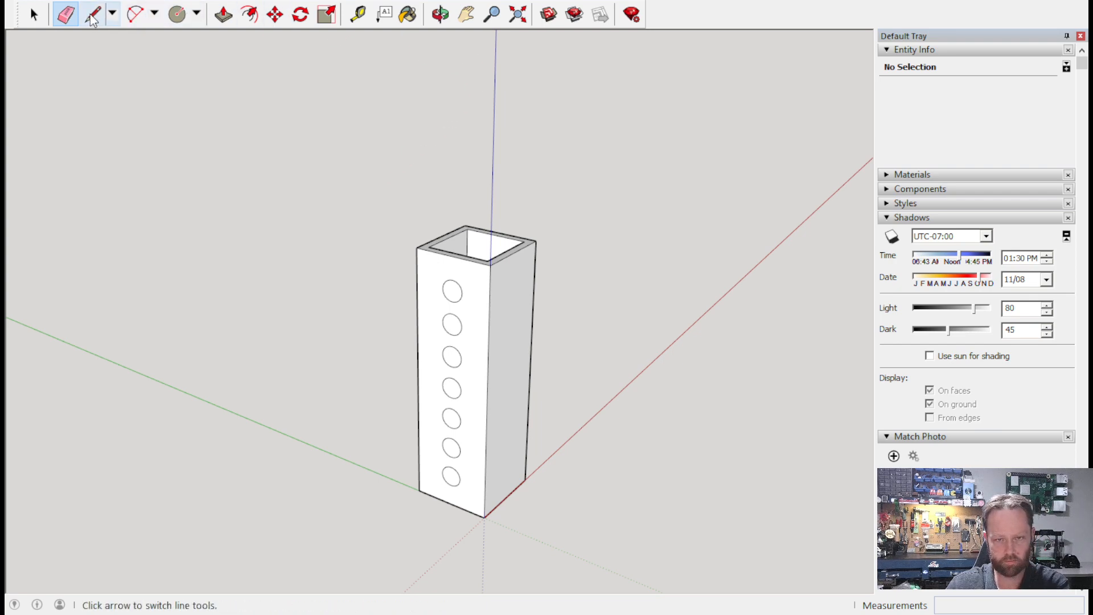
Set the three uppermost circles on the face just cleaned to 40 segments each.
{"action": "left_click", "coordinate": [32, 10]}
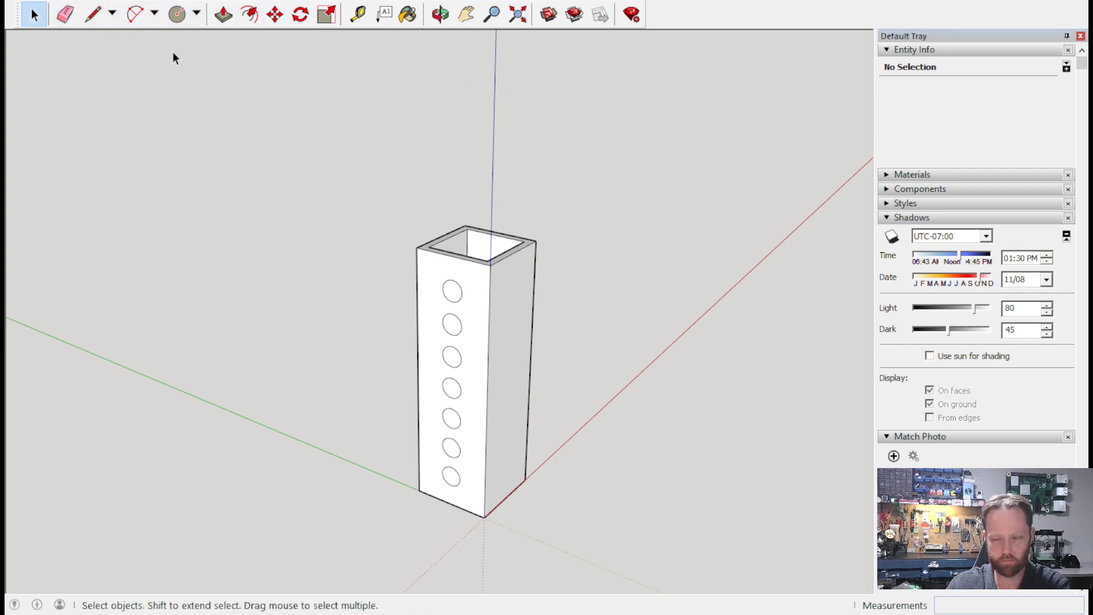
{"action": "left_click", "coordinate": [463, 295]}
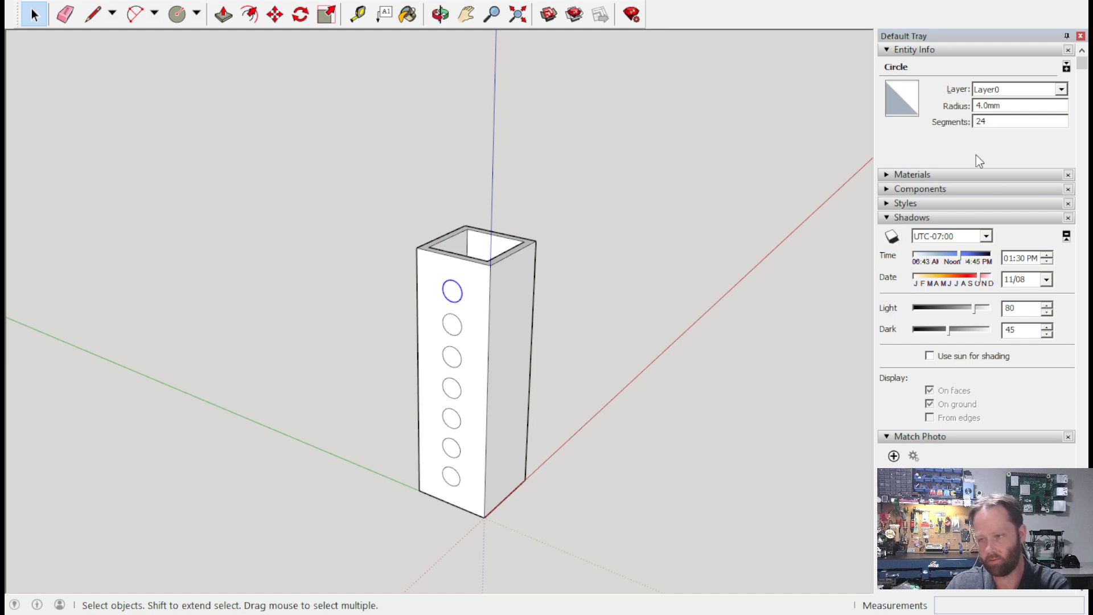
{"action": "double_click", "coordinate": [998, 123]}
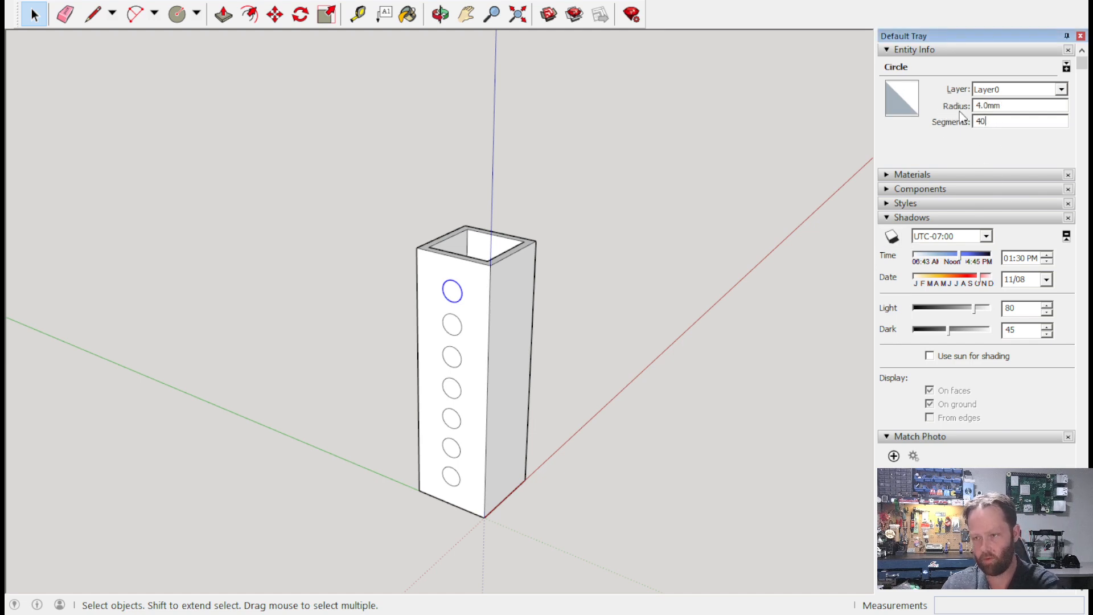
{"action": "left_click", "coordinate": [453, 336]}
{"action": "double_click", "coordinate": [993, 123]}
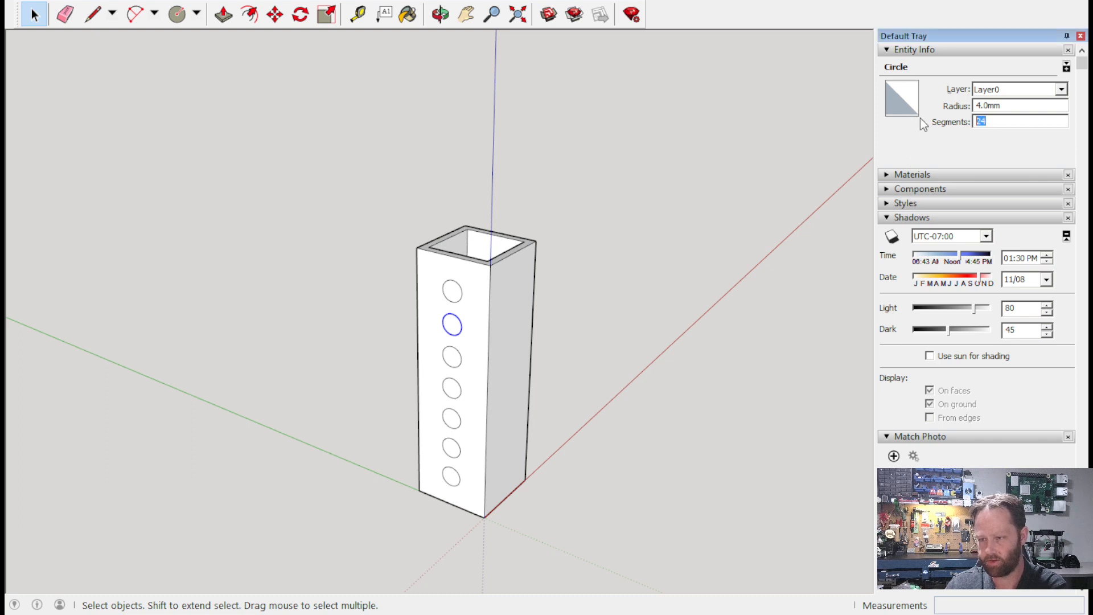
{"action": "left_click", "coordinate": [456, 365]}
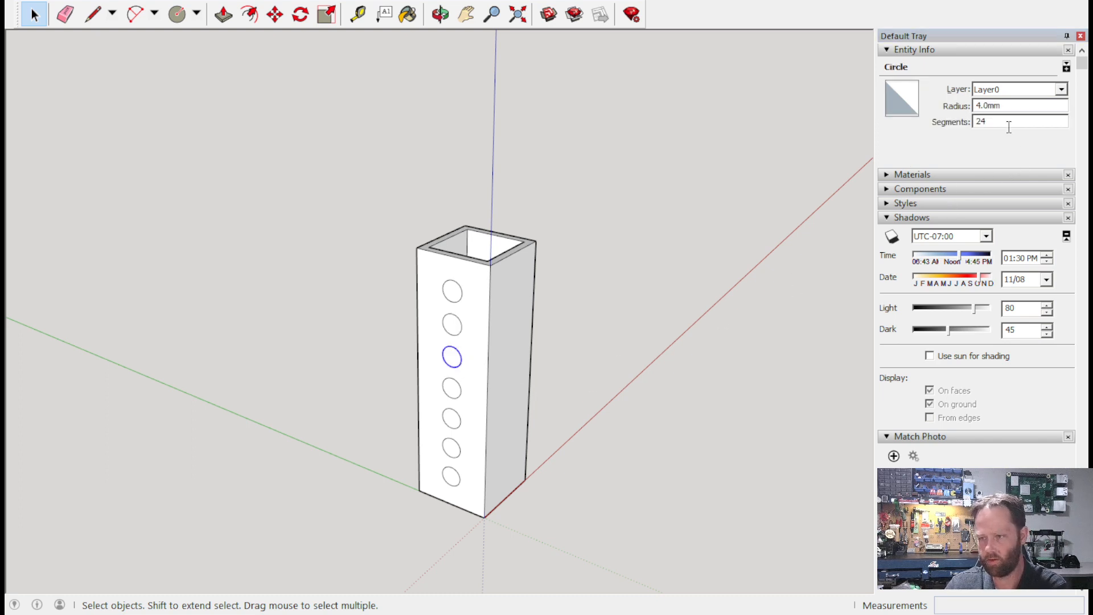
{"action": "left_click", "coordinate": [985, 121]}
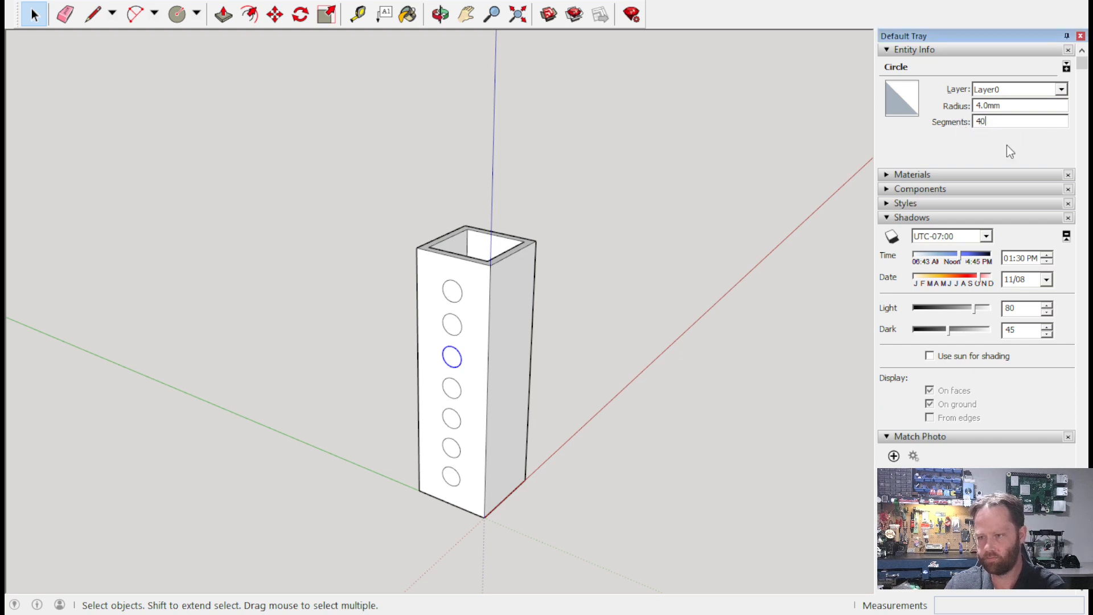
{"action": "key", "text": "Return"}
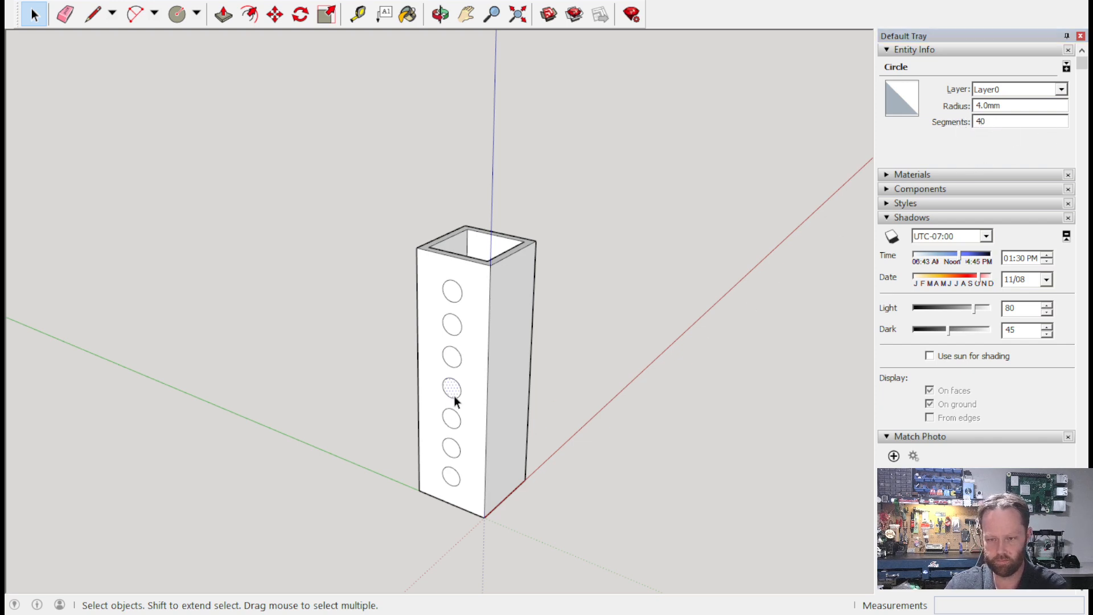
Set the four lower circles on the same face to 40 segments each.
{"action": "left_click", "coordinate": [455, 396]}
{"action": "left_click_drag", "start_coordinate": [993, 122], "coordinate": [966, 118]}
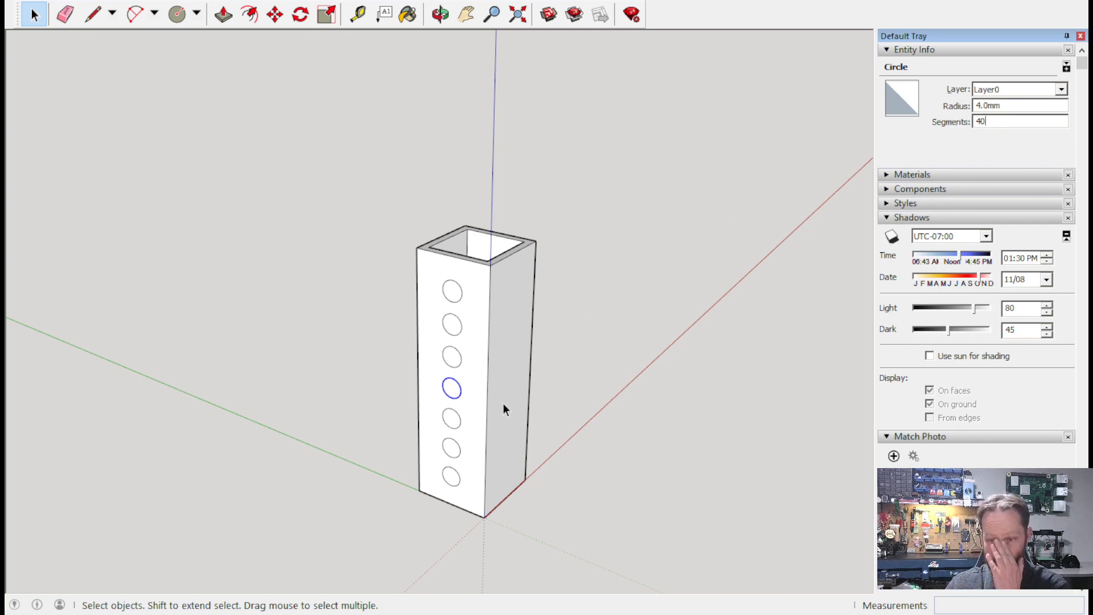
{"action": "left_click", "coordinate": [456, 427]}
{"action": "left_click", "coordinate": [461, 426]}
{"action": "left_click_drag", "start_coordinate": [1016, 122], "coordinate": [968, 122]}
{"action": "type", "text": "4"}
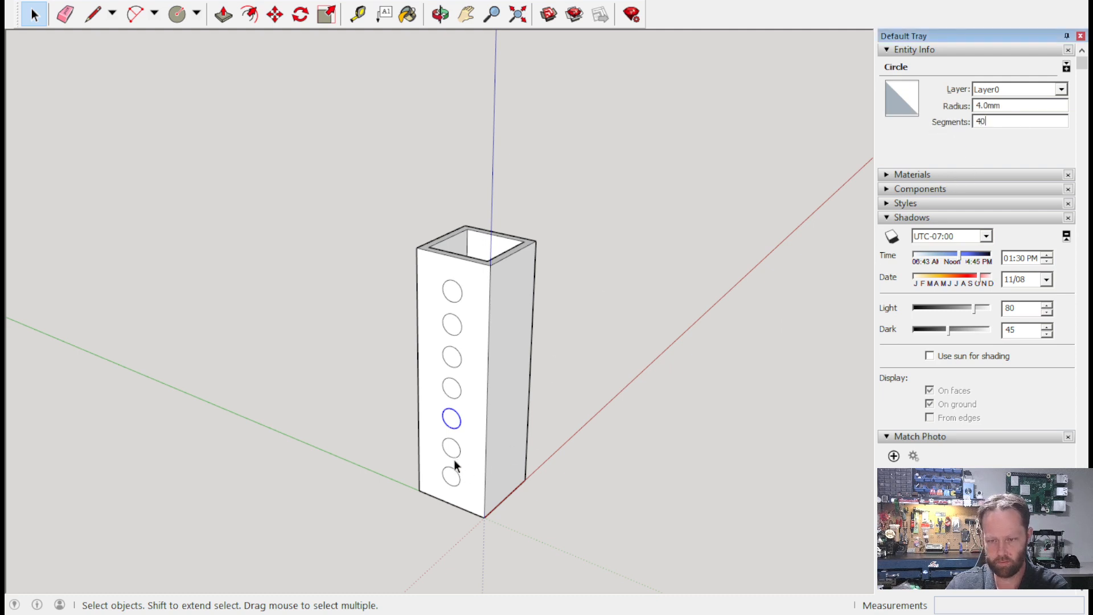
{"action": "left_click", "coordinate": [454, 459]}
{"action": "left_click_drag", "start_coordinate": [999, 121], "coordinate": [982, 123]}
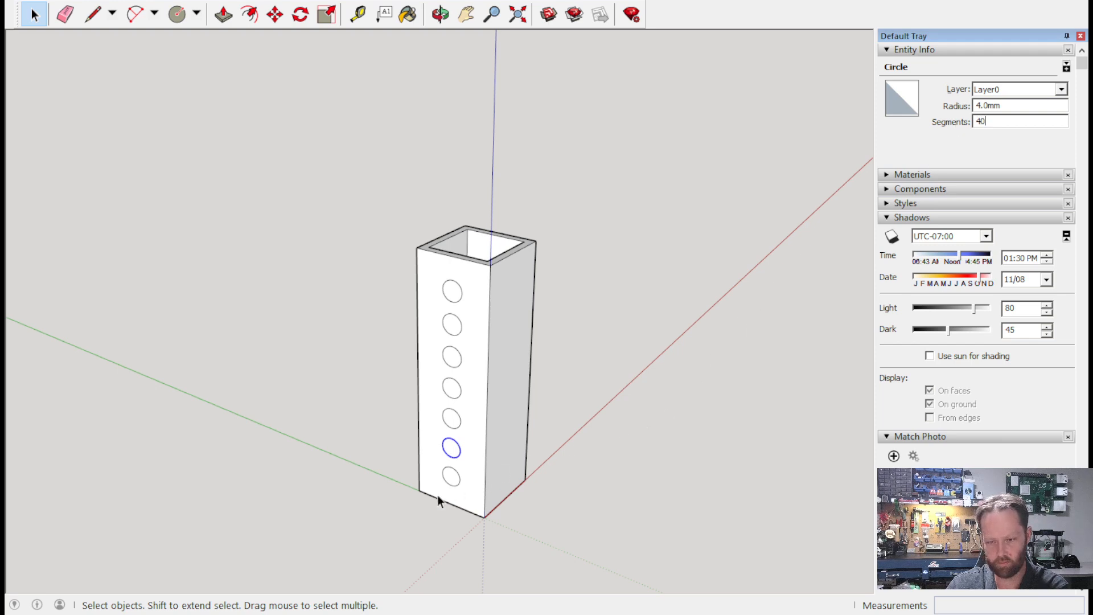
{"action": "left_click", "coordinate": [453, 487]}
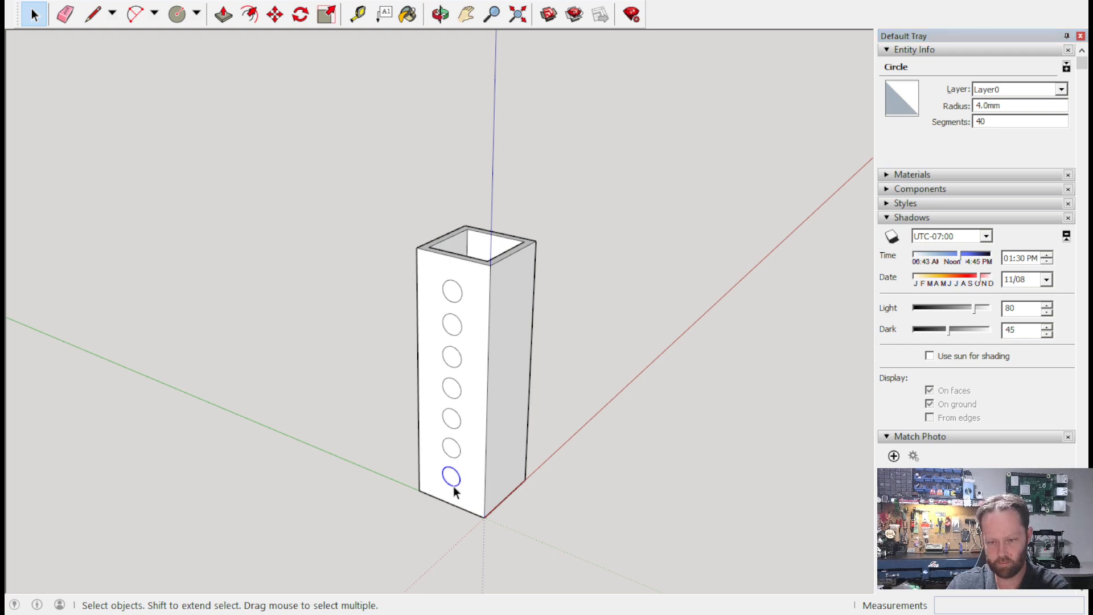
{"action": "left_click", "coordinate": [1002, 124]}
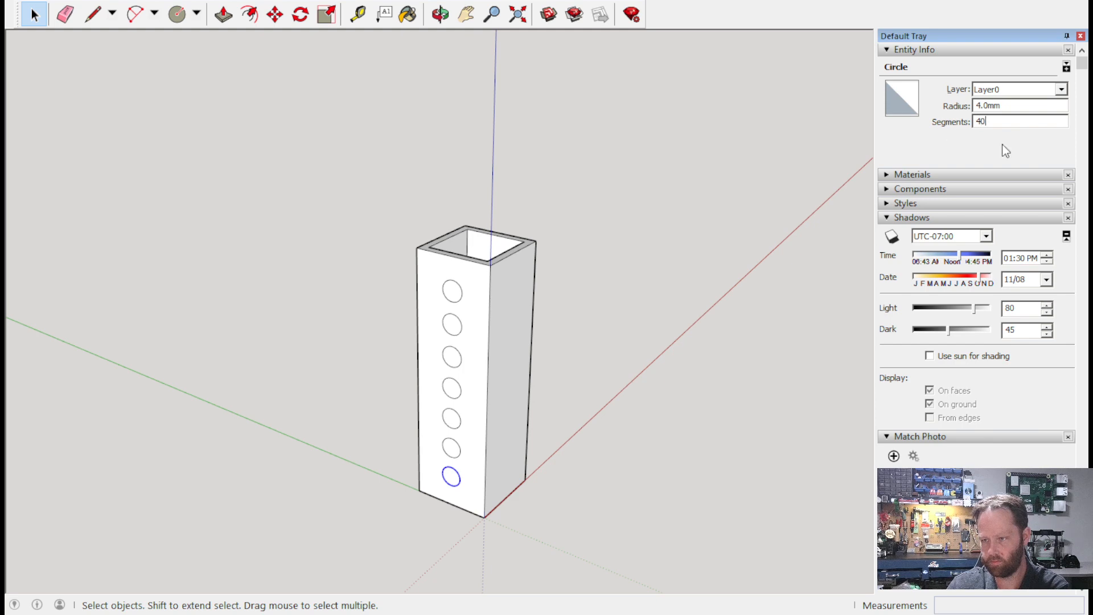
On the opposite face of the tube, set the three uppermost circles to 40 segments each.
{"action": "middle_click_drag", "start_coordinate": [721, 256], "coordinate": [396, 248]}
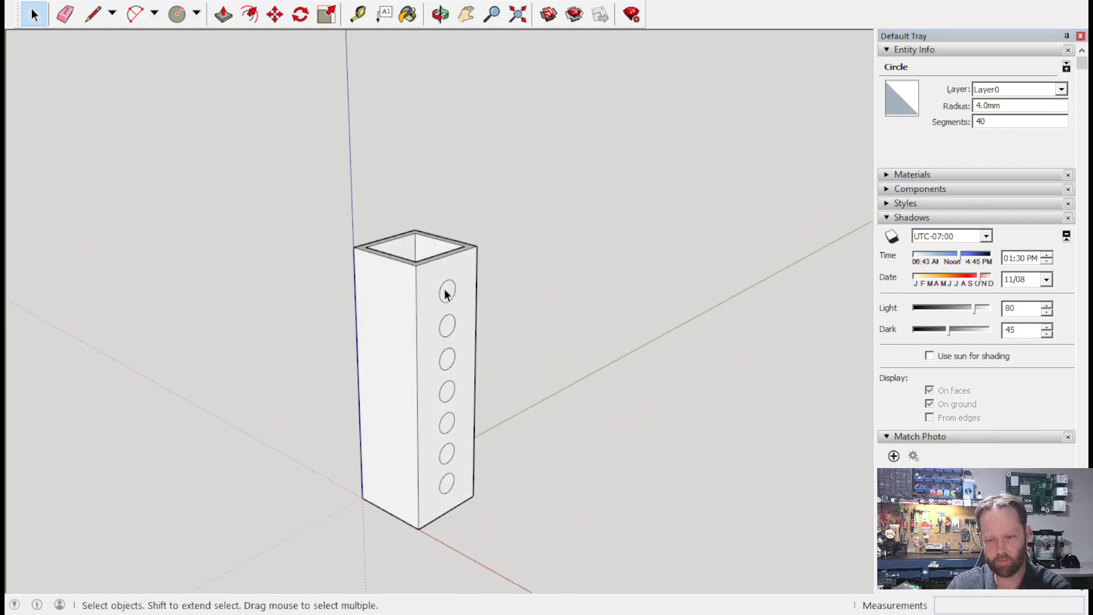
{"action": "double_click", "coordinate": [1000, 124]}
{"action": "left_click", "coordinate": [452, 336]}
{"action": "double_click", "coordinate": [1013, 123]}
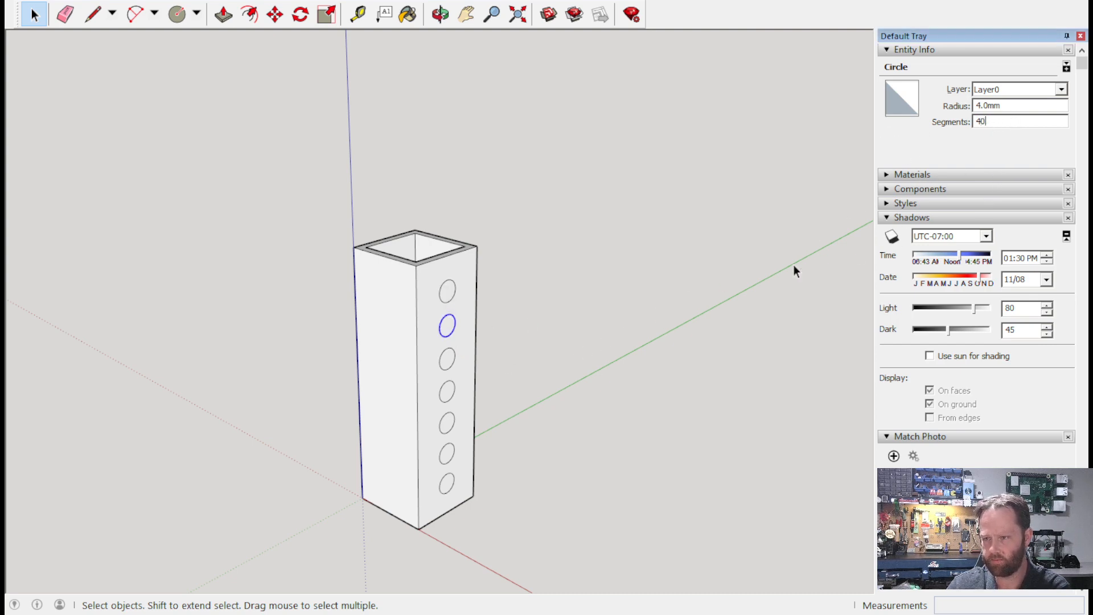
{"action": "left_click", "coordinate": [447, 370]}
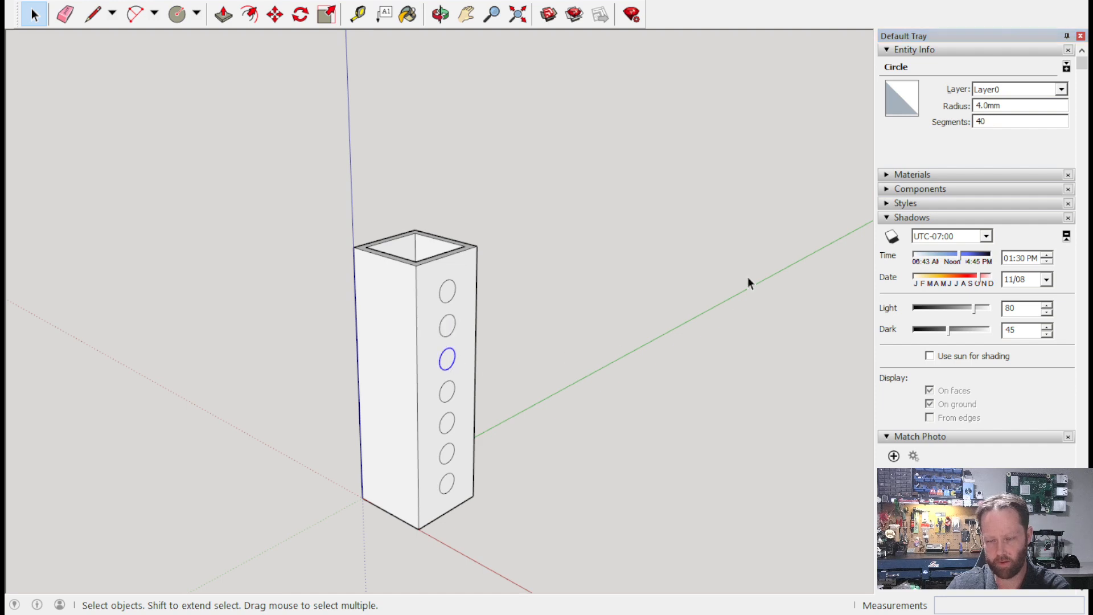
{"action": "double_click", "coordinate": [1031, 122]}
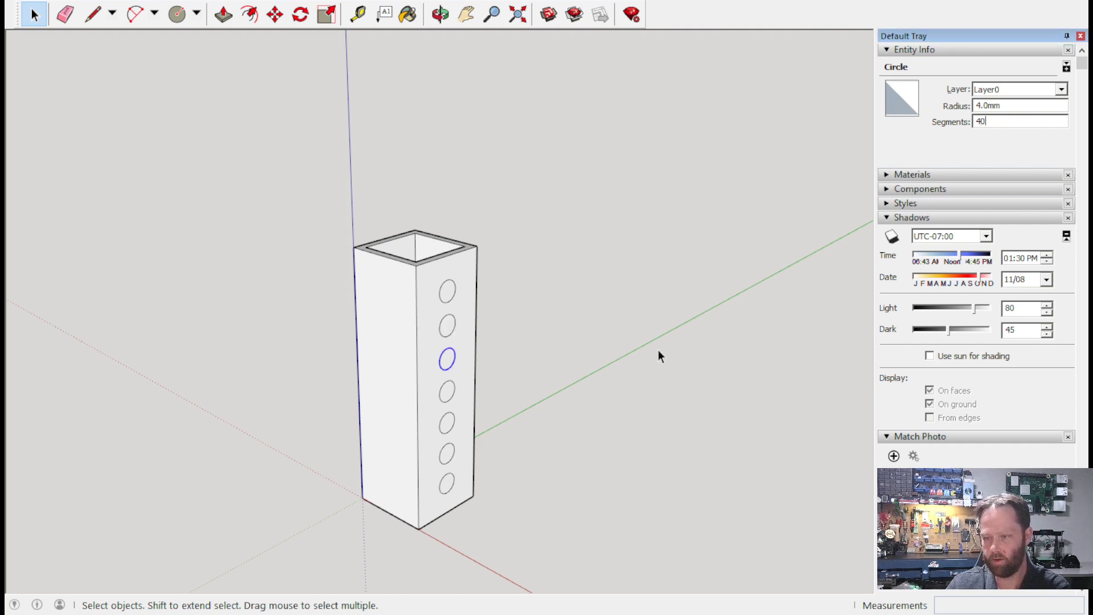
Set the four remaining lower circles on this opposite face to 40 segments each and clear the selection.
{"action": "left_click", "coordinate": [454, 402]}
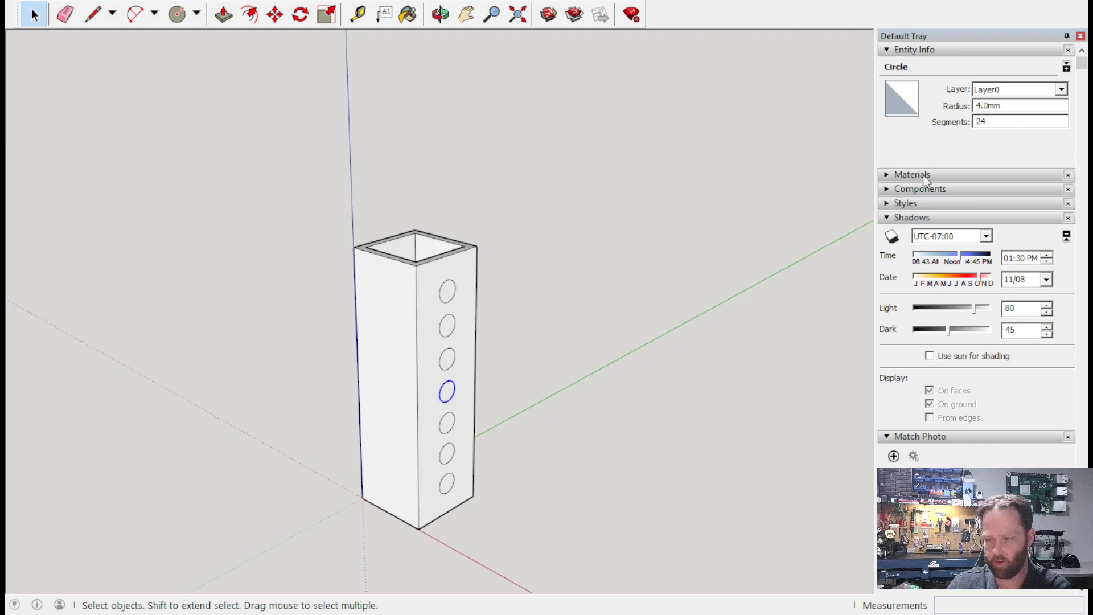
{"action": "double_click", "coordinate": [1017, 121]}
{"action": "type", "text": "4"}
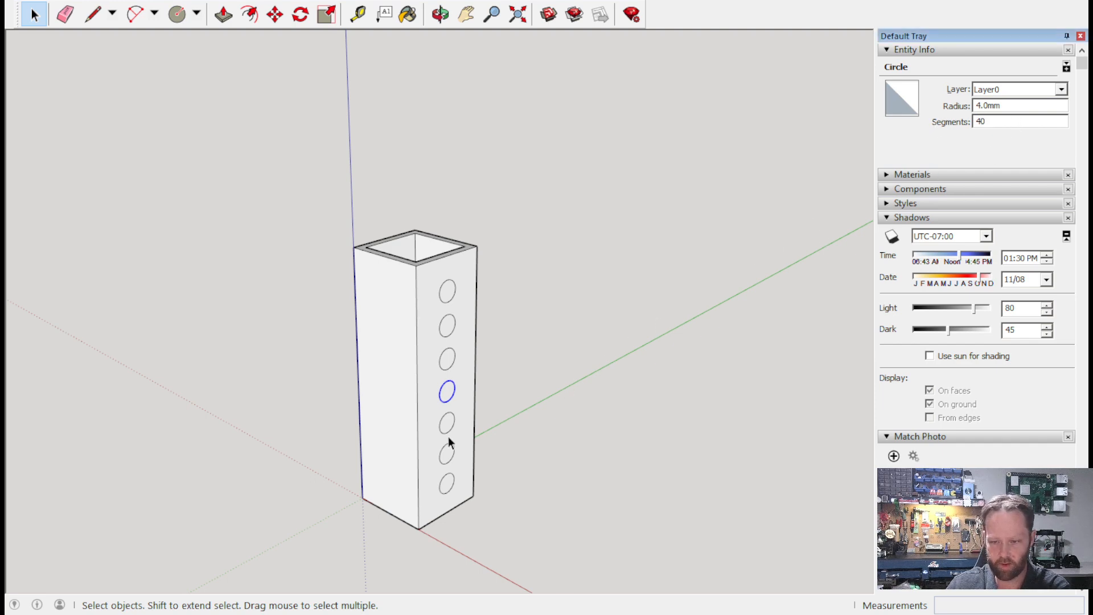
{"action": "left_click", "coordinate": [447, 434]}
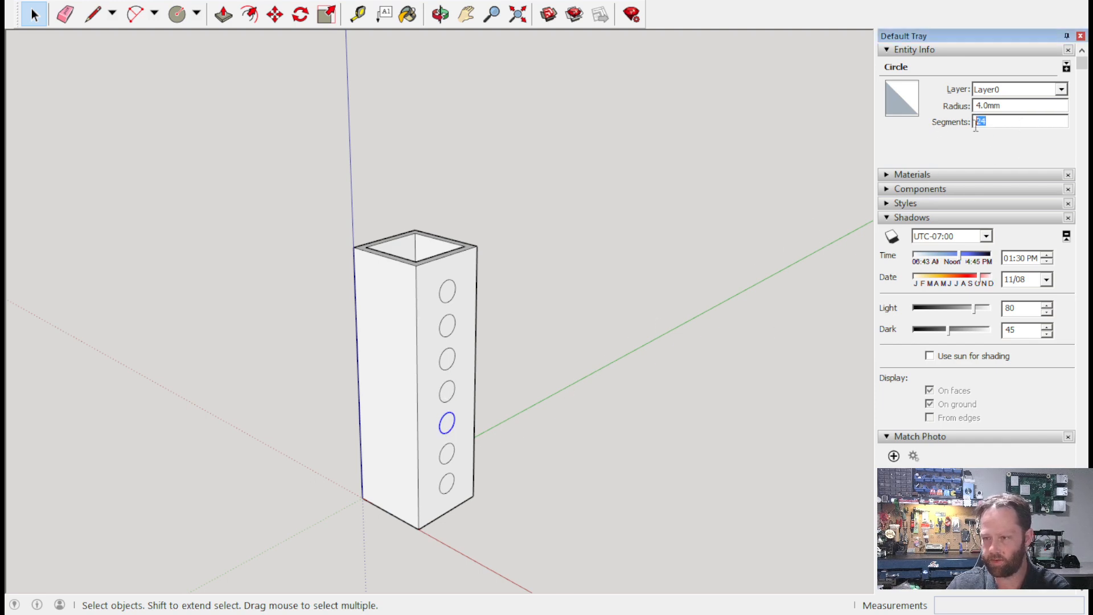
{"action": "left_click", "coordinate": [444, 464]}
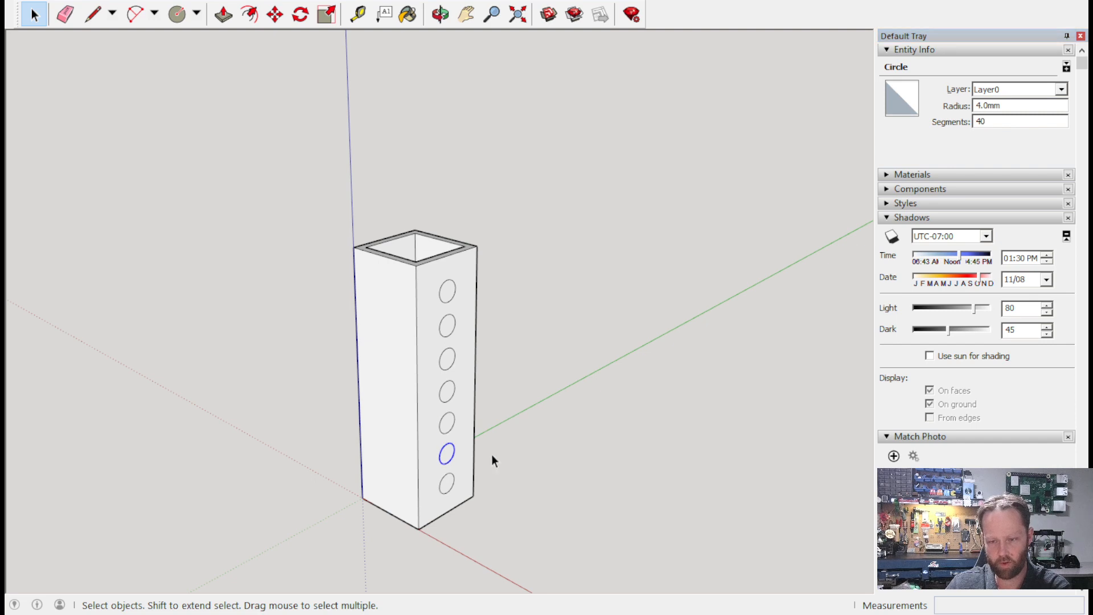
{"action": "left_click", "coordinate": [996, 120]}
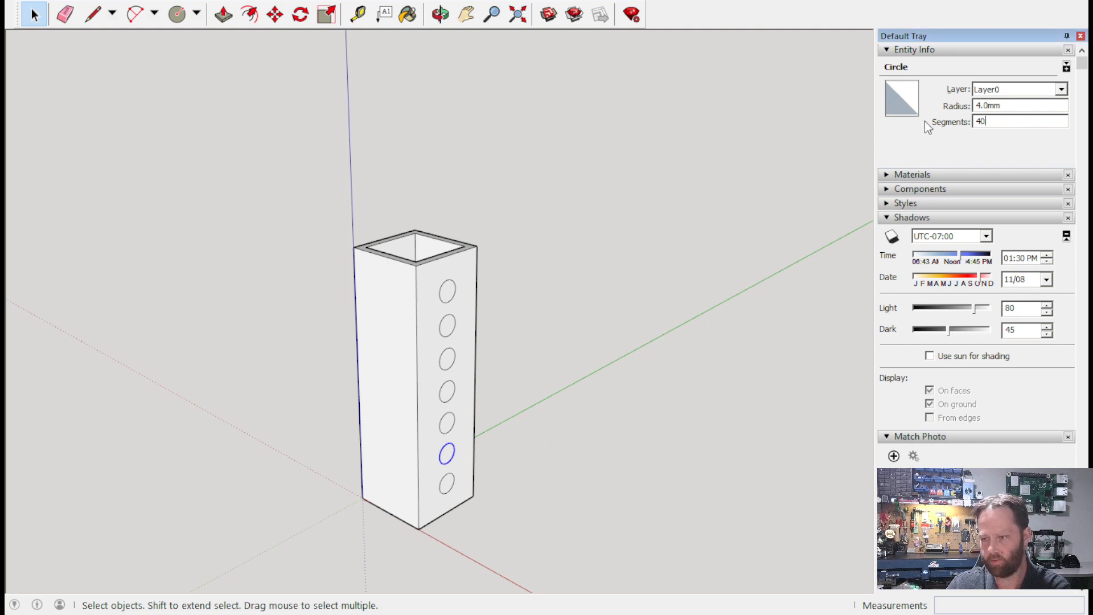
{"action": "left_click", "coordinate": [452, 489]}
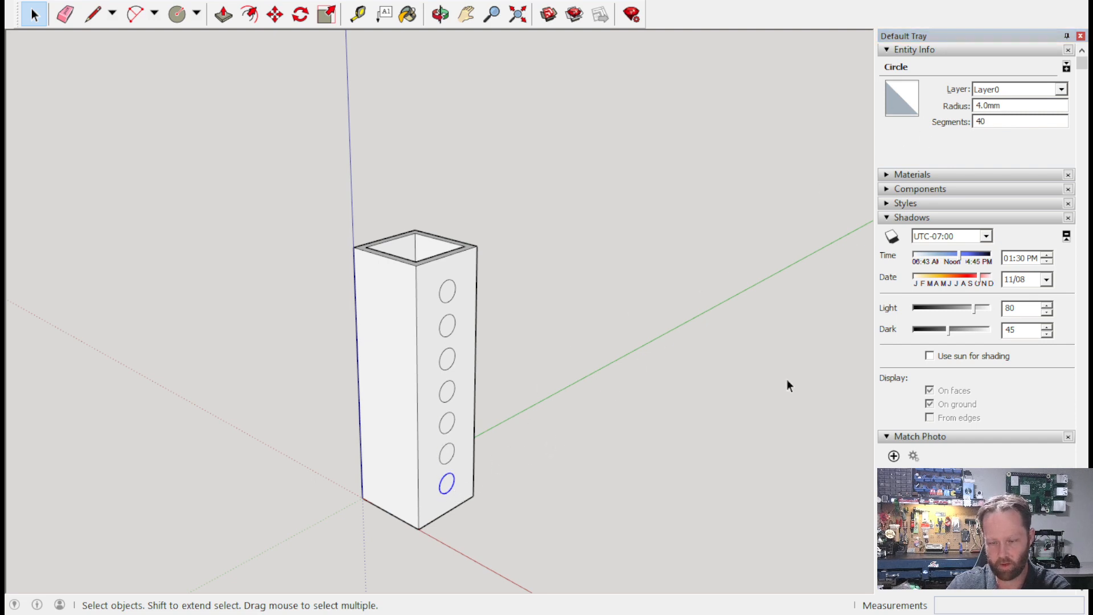
{"action": "left_click", "coordinate": [991, 121]}
{"action": "left_click", "coordinate": [638, 234]}
Push the three uppermost circles on one perforated face inward 3 mm to cut holes through the tube wall.
{"action": "middle_click_drag", "start_coordinate": [641, 233], "coordinate": [340, 146]}
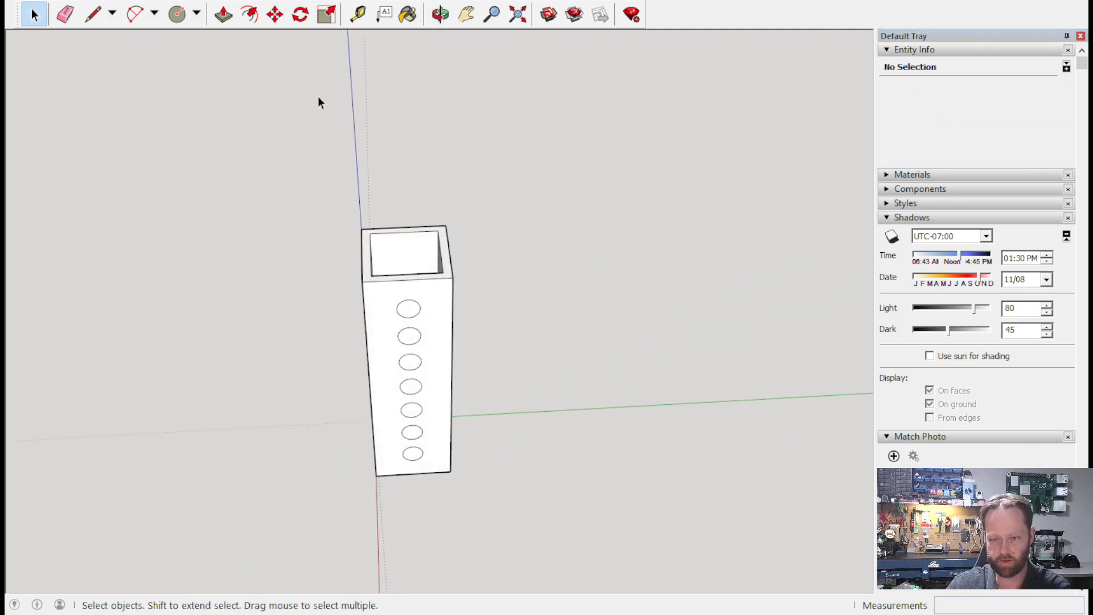
{"action": "left_click", "coordinate": [223, 15]}
{"action": "left_click", "coordinate": [406, 309]}
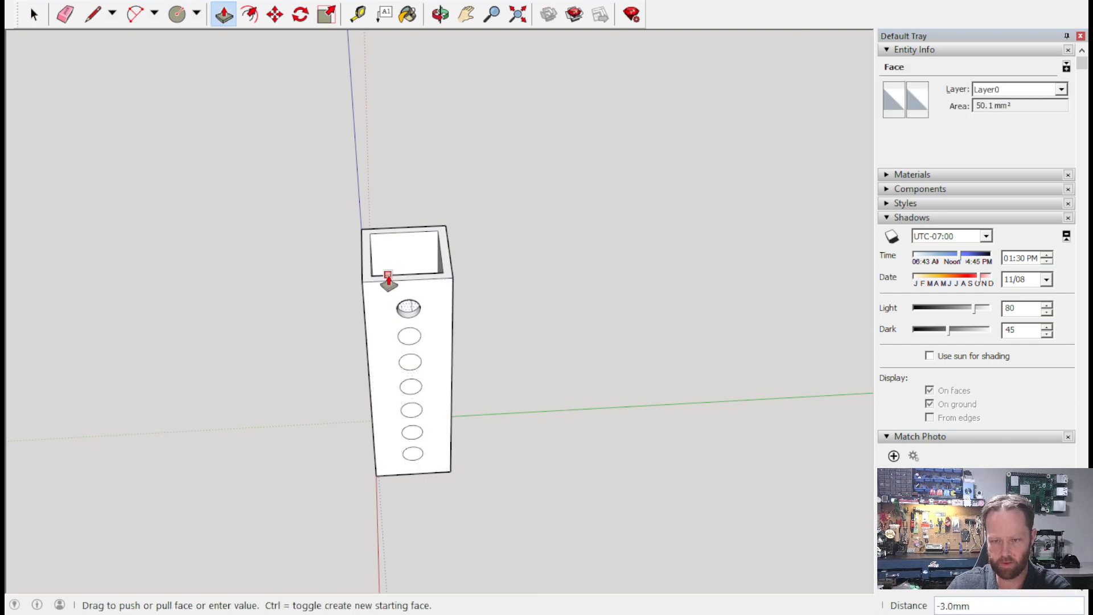
{"action": "left_click", "coordinate": [387, 279]}
{"action": "left_click", "coordinate": [408, 337]}
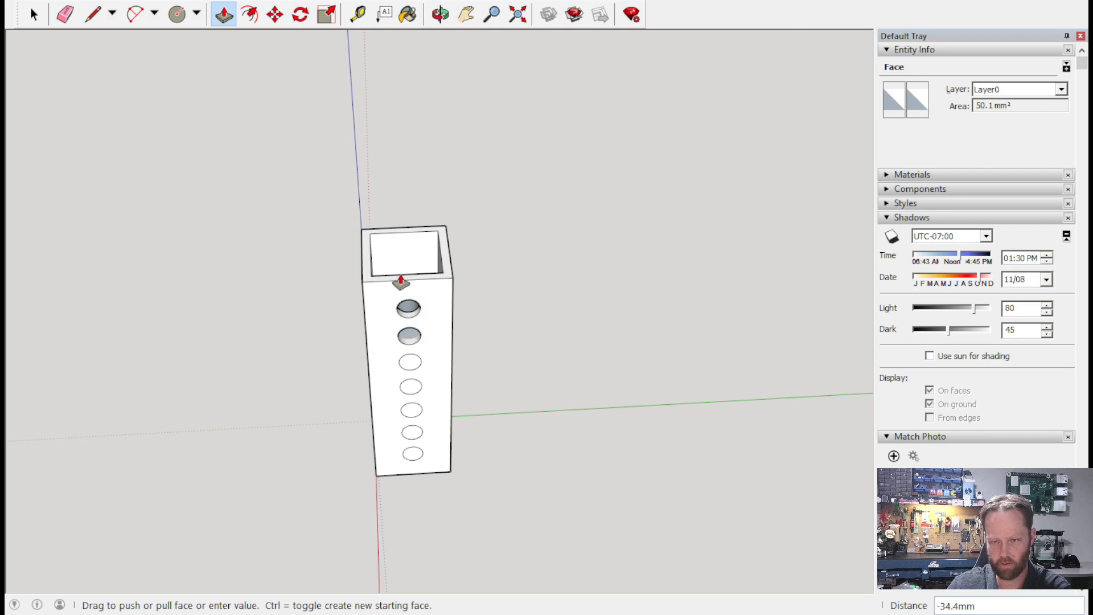
{"action": "left_click", "coordinate": [385, 279]}
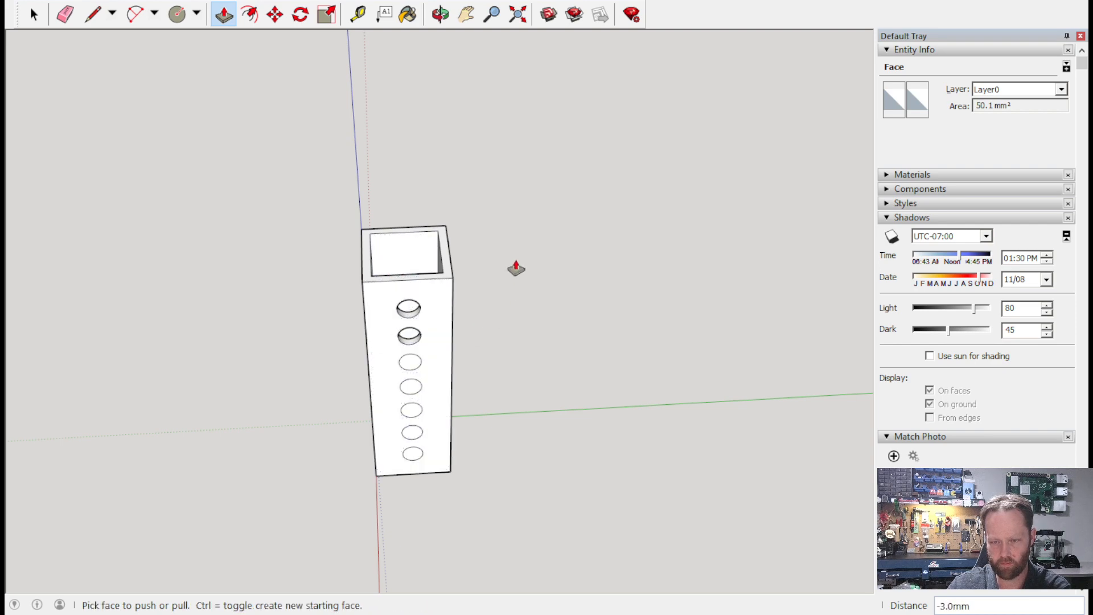
{"action": "left_click", "coordinate": [412, 364]}
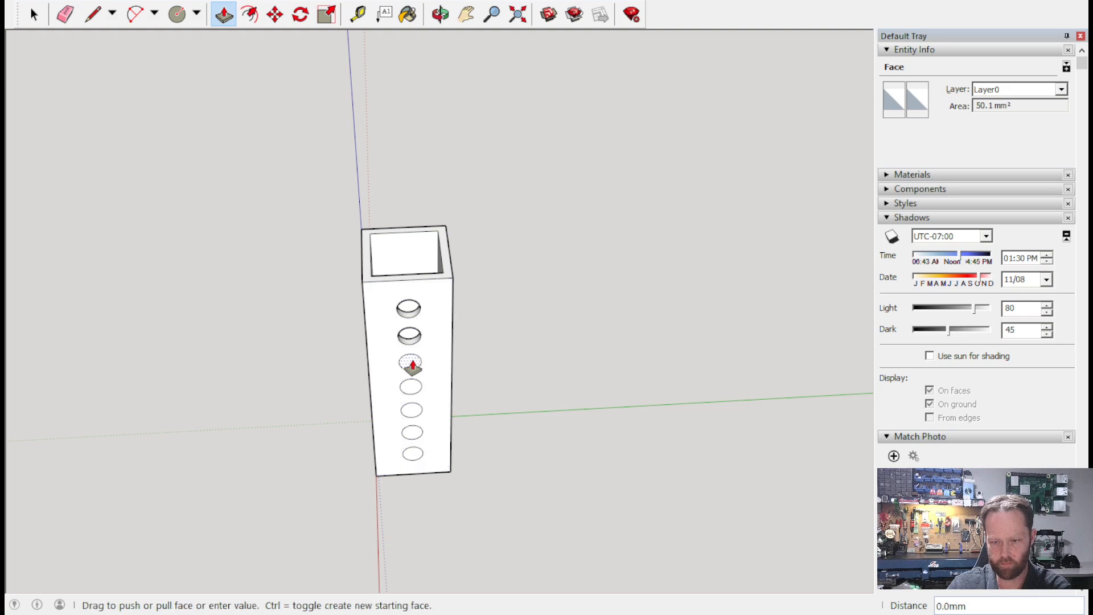
{"action": "left_click", "coordinate": [375, 277]}
Push the four lower circles on the same face inward 3 mm to open them through the wall.
{"action": "left_click", "coordinate": [412, 387]}
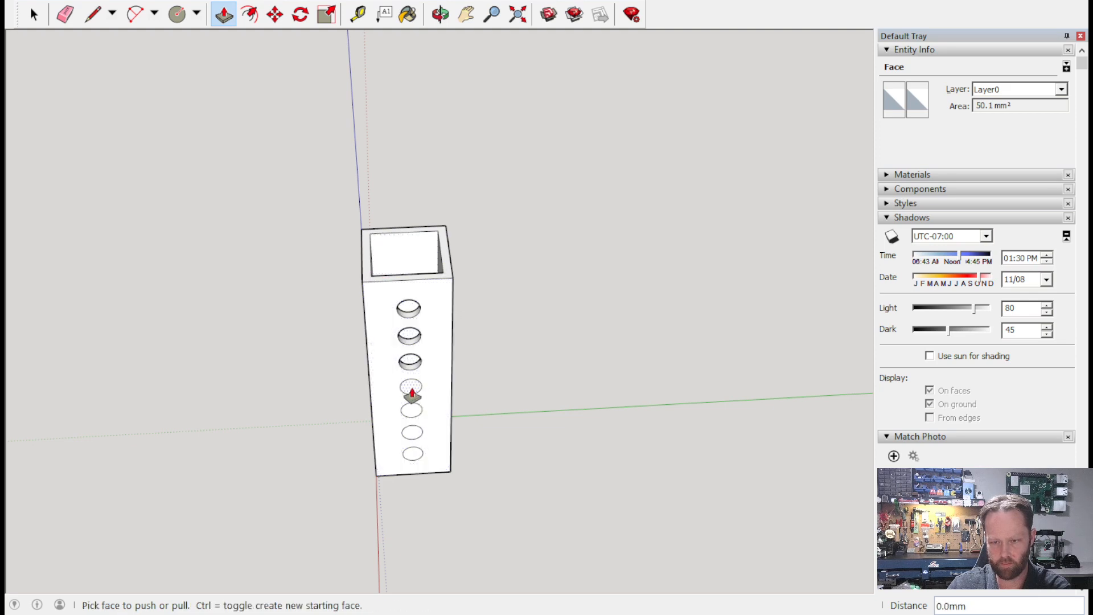
{"action": "left_click", "coordinate": [375, 279]}
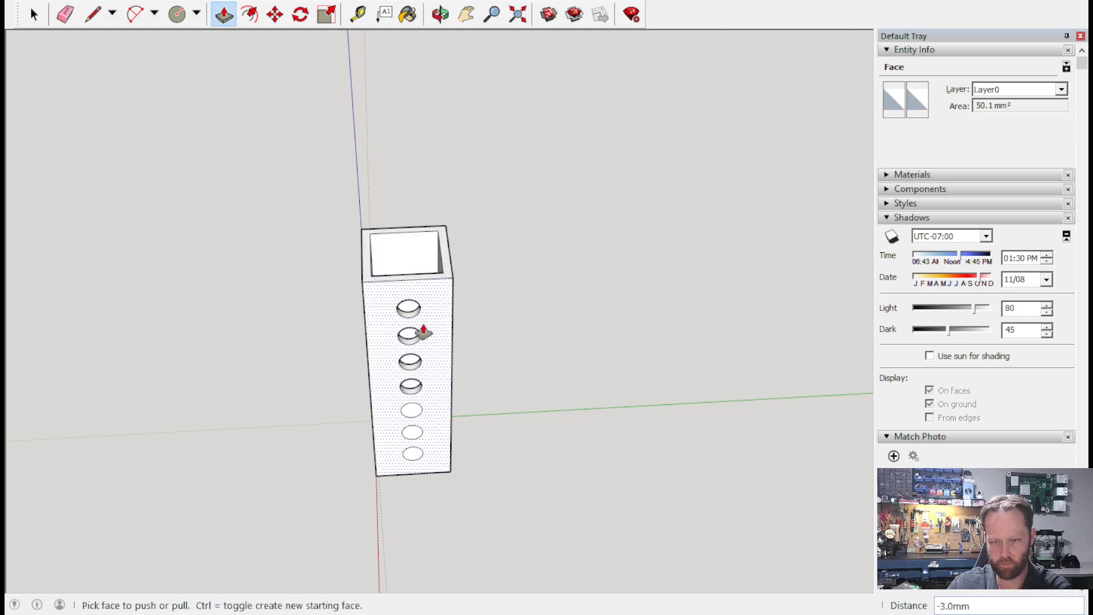
{"action": "left_click", "coordinate": [411, 411]}
{"action": "left_click", "coordinate": [371, 277]}
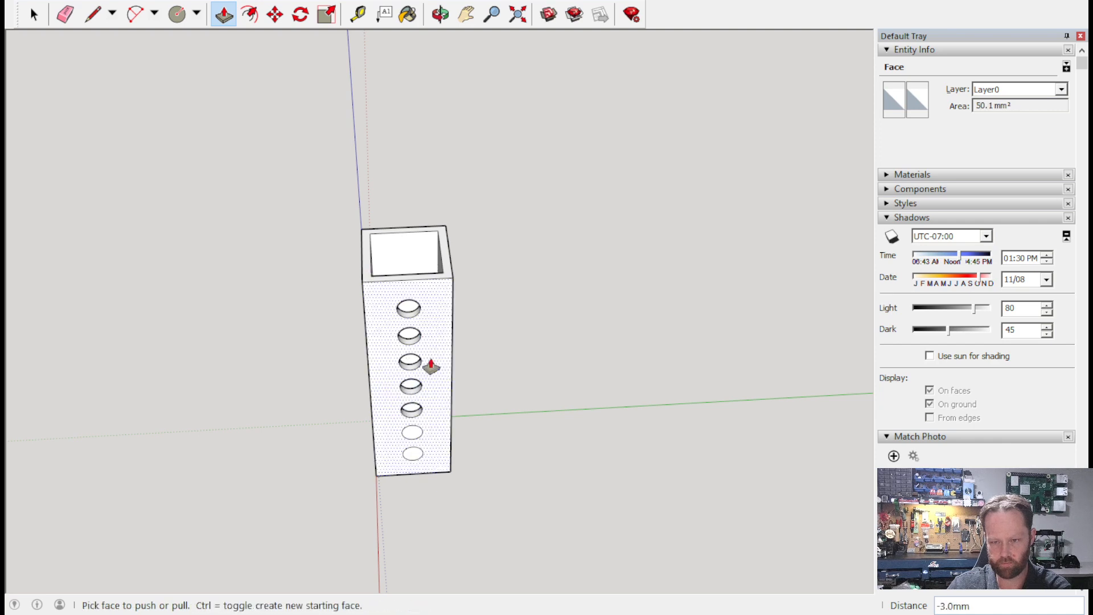
{"action": "left_click", "coordinate": [412, 434]}
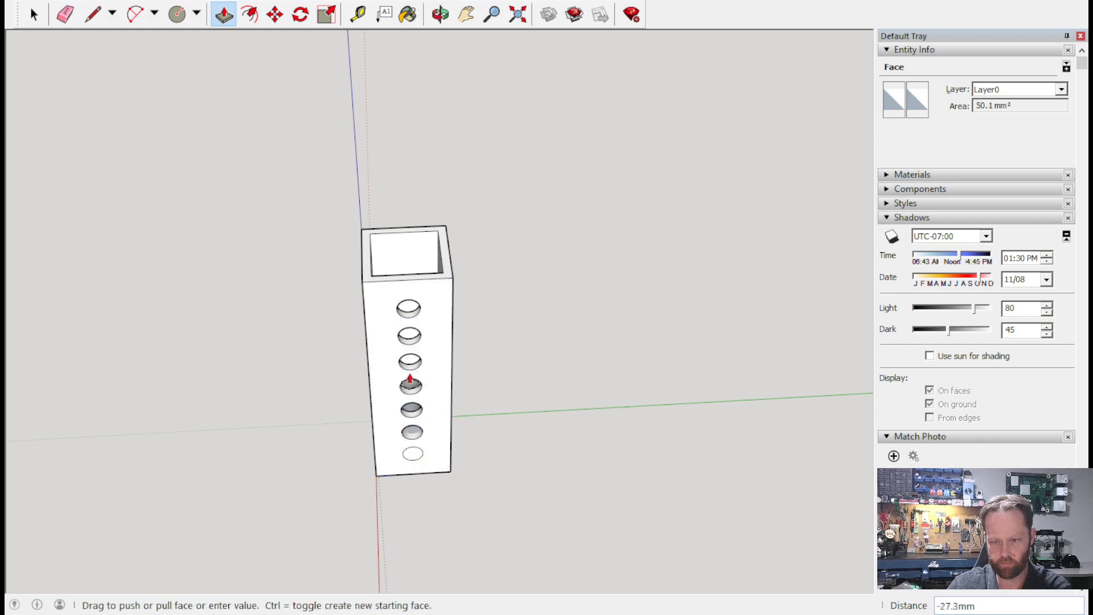
{"action": "left_click", "coordinate": [387, 277]}
{"action": "left_click", "coordinate": [414, 453]}
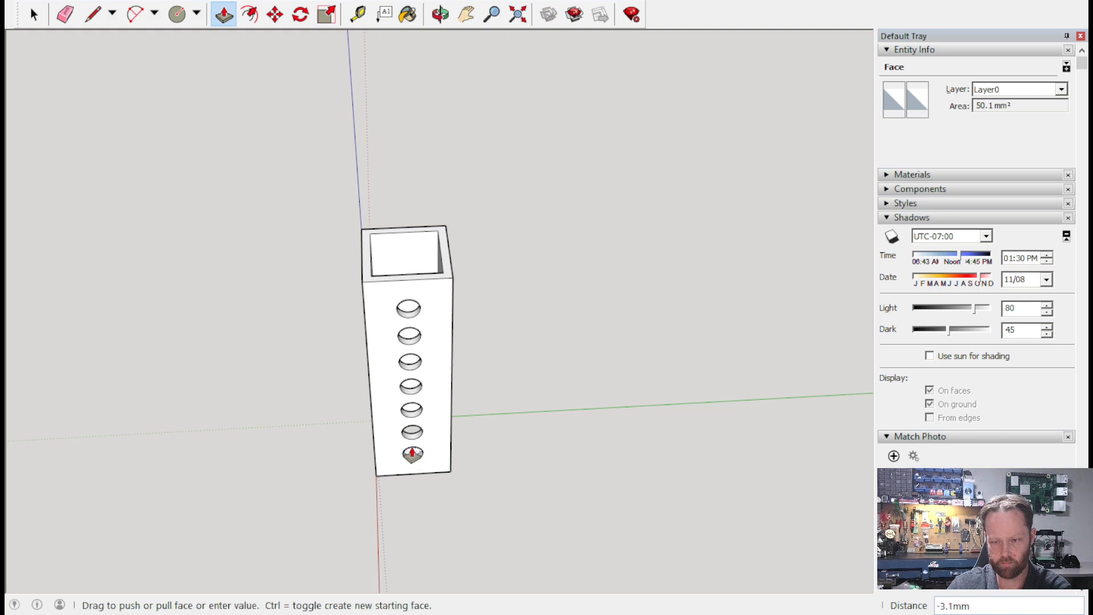
{"action": "left_click", "coordinate": [379, 279]}
On the opposite face of the tube, push the three uppermost circles inward 3 mm through the wall.
{"action": "middle_click_drag", "start_coordinate": [473, 288], "coordinate": [302, 376]}
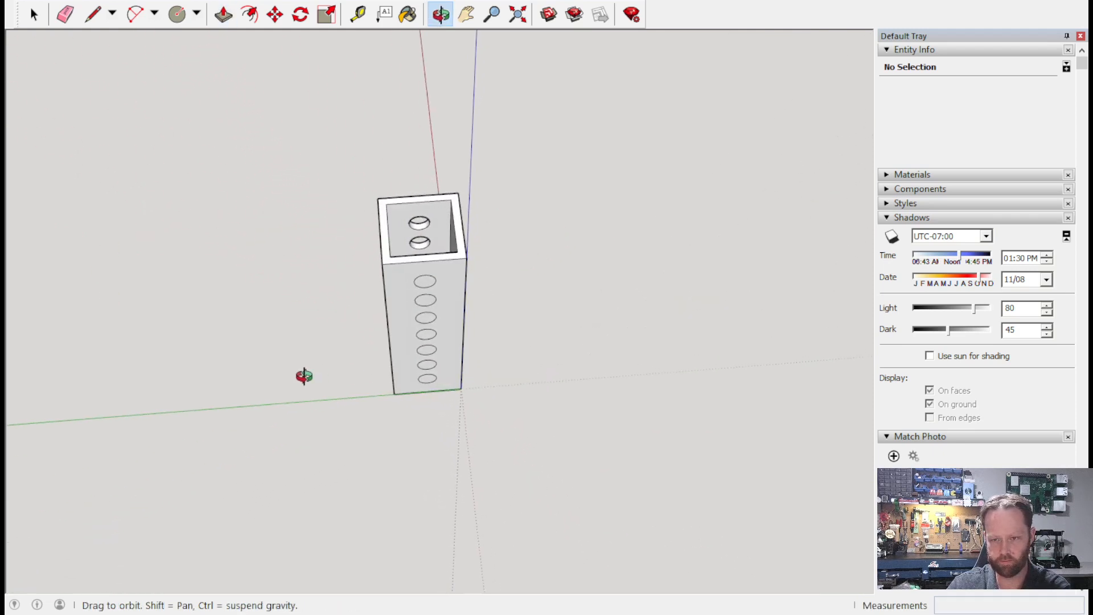
{"action": "left_click", "coordinate": [422, 272]}
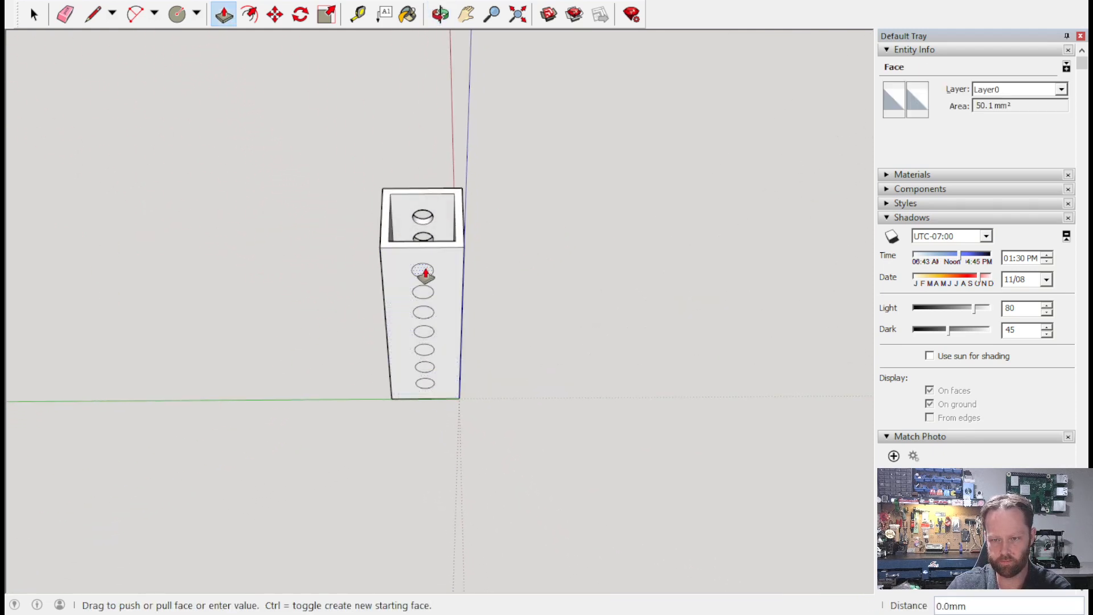
{"action": "left_click", "coordinate": [405, 247]}
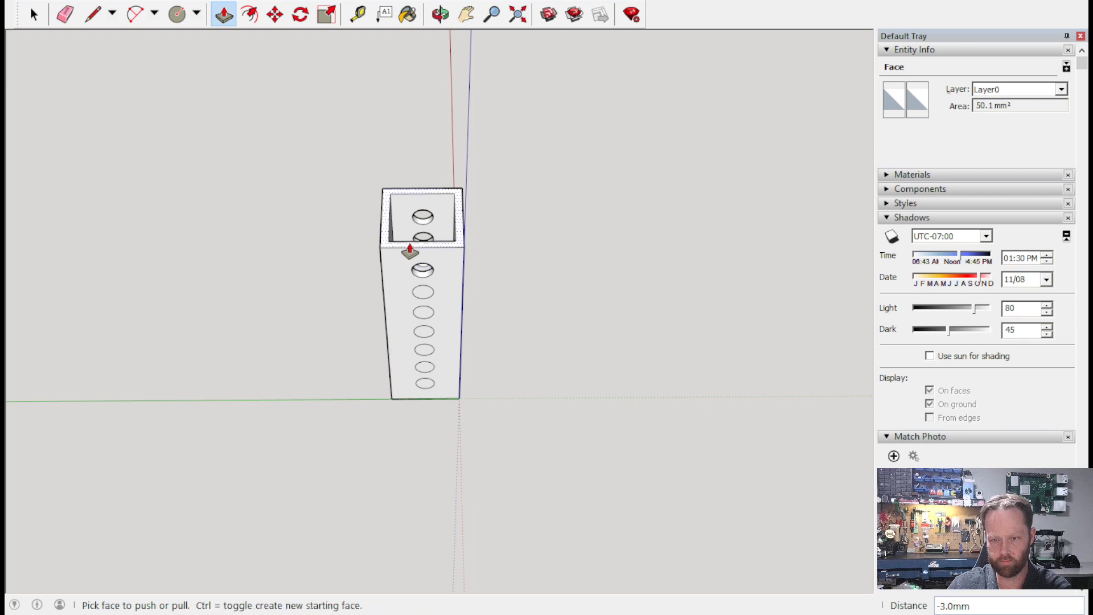
{"action": "left_click", "coordinate": [428, 296]}
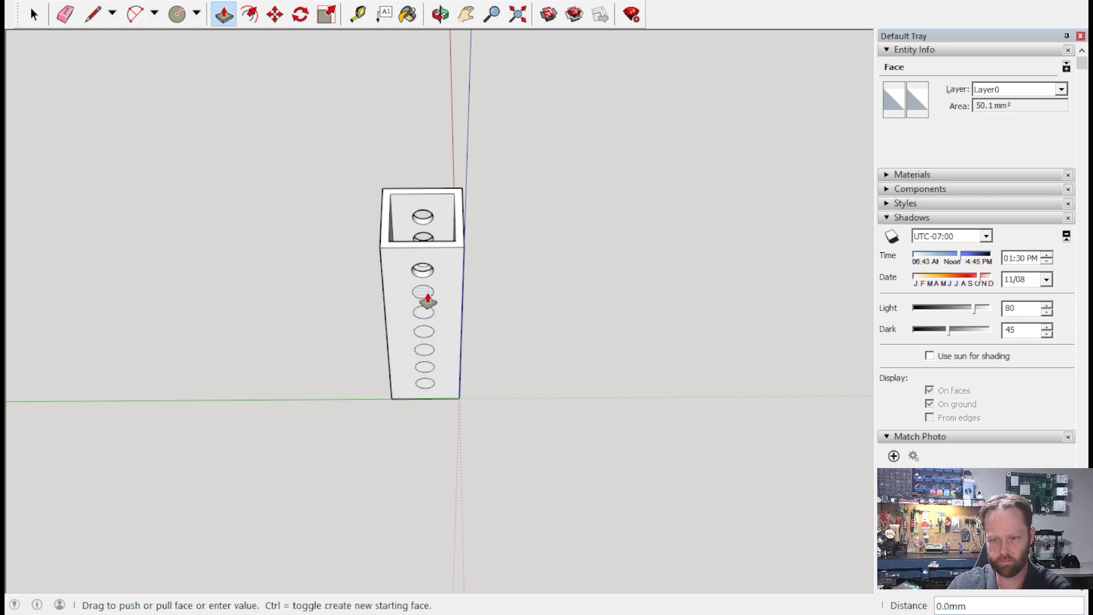
{"action": "left_click", "coordinate": [419, 246]}
{"action": "left_click", "coordinate": [424, 313]}
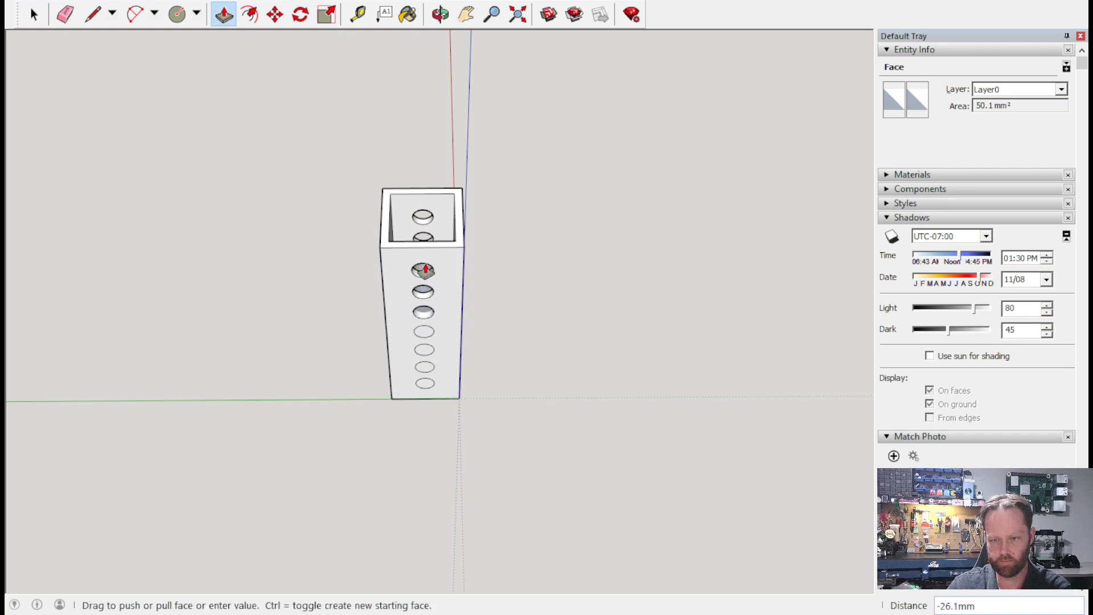
{"action": "left_click", "coordinate": [409, 251]}
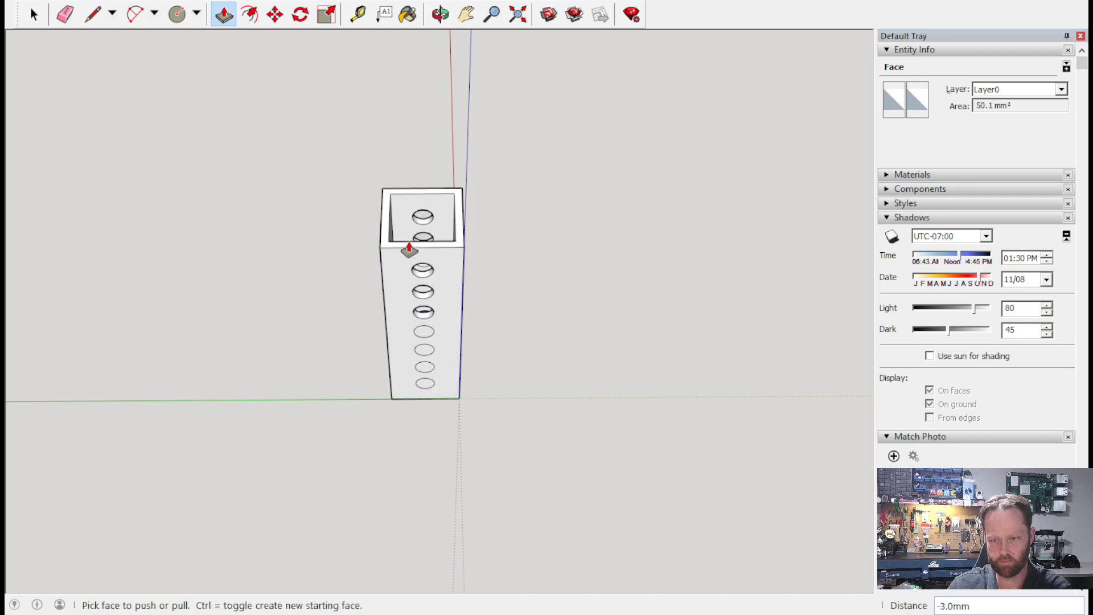
Cut the four remaining lower circles on this opposite face through the 3 mm wall with Push/Pull.
{"action": "left_click", "coordinate": [425, 332]}
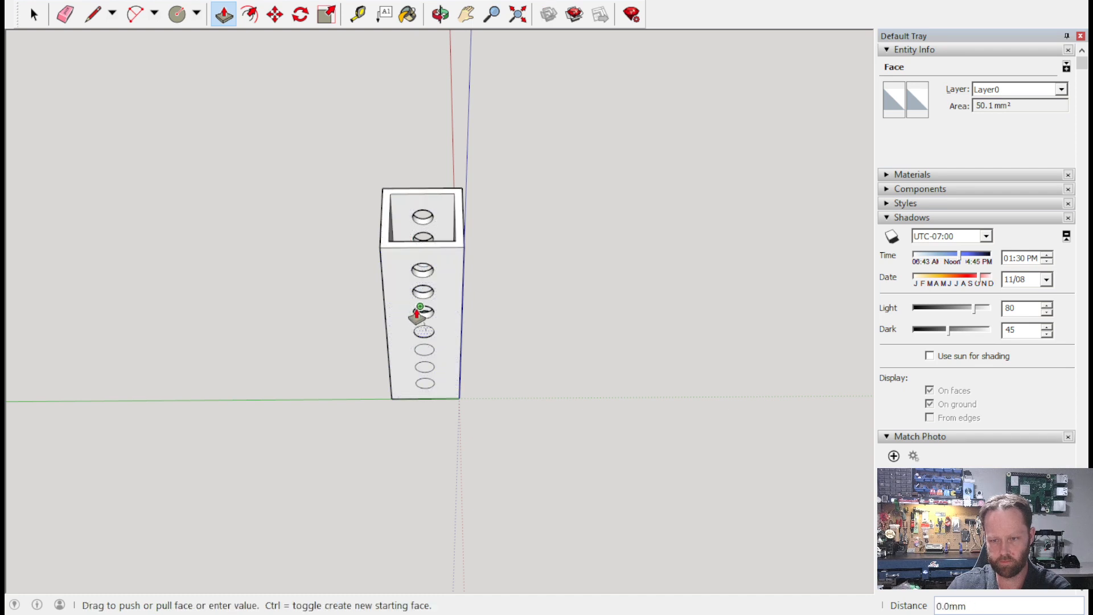
{"action": "left_click", "coordinate": [405, 242]}
{"action": "left_click", "coordinate": [425, 350]}
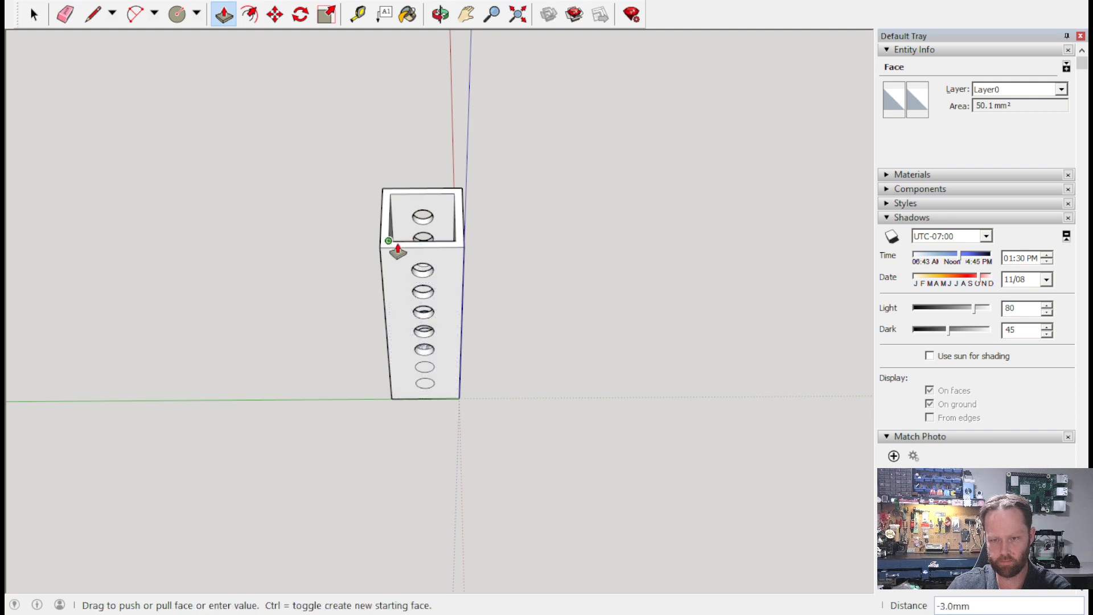
{"action": "left_click", "coordinate": [397, 250]}
{"action": "left_click", "coordinate": [424, 367]}
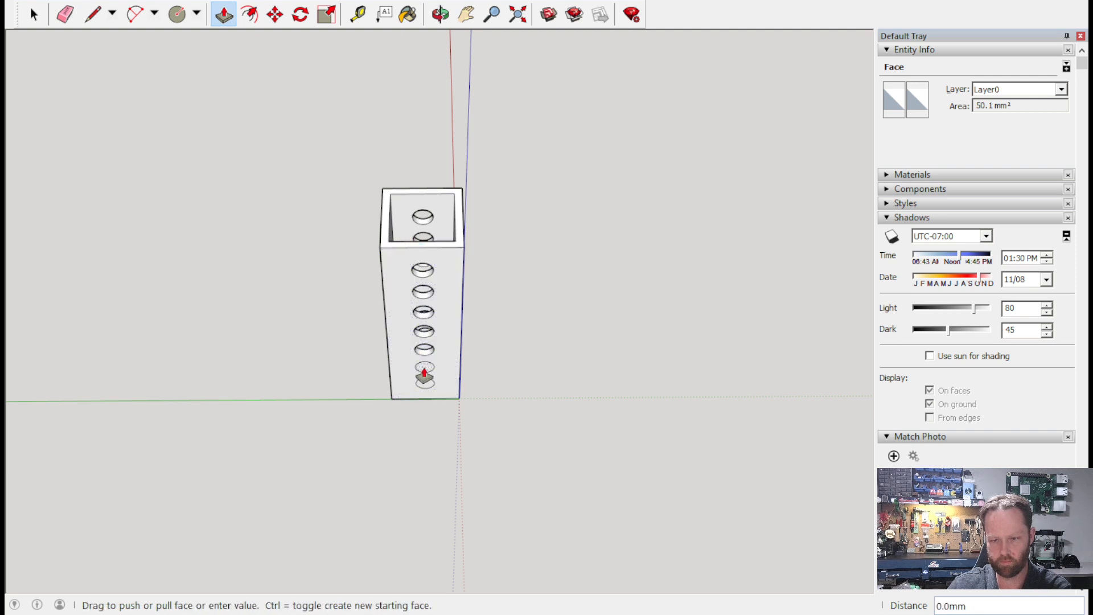
{"action": "left_click", "coordinate": [402, 248]}
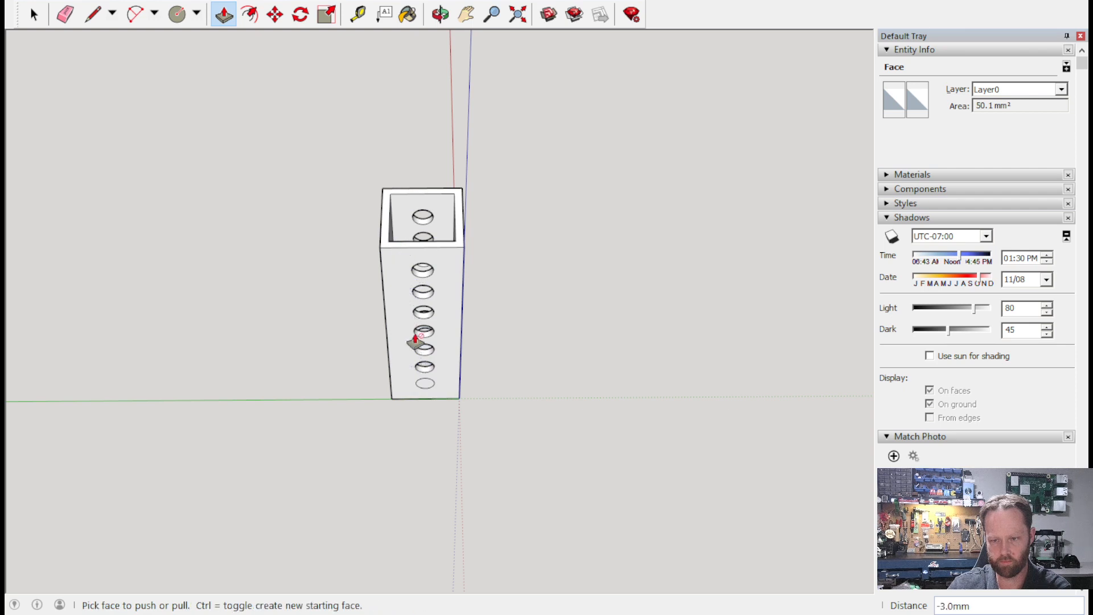
{"action": "left_click", "coordinate": [425, 383]}
{"action": "left_click", "coordinate": [398, 245]}
Examine the holes on both faces of the tube from several angles.
{"action": "key", "text": "o"}
{"action": "left_click_drag", "start_coordinate": [529, 332], "coordinate": [493, 132]}
{"action": "key", "text": "p"}
{"action": "key", "text": "o"}
{"action": "left_click_drag", "start_coordinate": [579, 258], "coordinate": [446, 385]}
{"action": "middle_click_drag", "start_coordinate": [446, 385], "coordinate": [448, 386]}
{"action": "mouse_move", "coordinate": [448, 385]}
{"action": "left_mouse_down"}
{"action": "mouse_move", "coordinate": [652, 302]}
{"action": "mouse_move", "coordinate": [578, 374]}
{"action": "mouse_move", "coordinate": [534, 215]}
{"action": "mouse_move", "coordinate": [591, 168]}
{"action": "mouse_move", "coordinate": [613, 171]}
{"action": "mouse_move", "coordinate": [607, 183]}
{"action": "mouse_move", "coordinate": [610, 112]}
{"action": "mouse_move", "coordinate": [476, 293]}
{"action": "mouse_move", "coordinate": [486, 302]}
{"action": "mouse_move", "coordinate": [693, 283]}
{"action": "mouse_move", "coordinate": [748, 370]}
{"action": "mouse_move", "coordinate": [515, 332]}
{"action": "left_mouse_up"}
{"action": "key", "text": "p"}
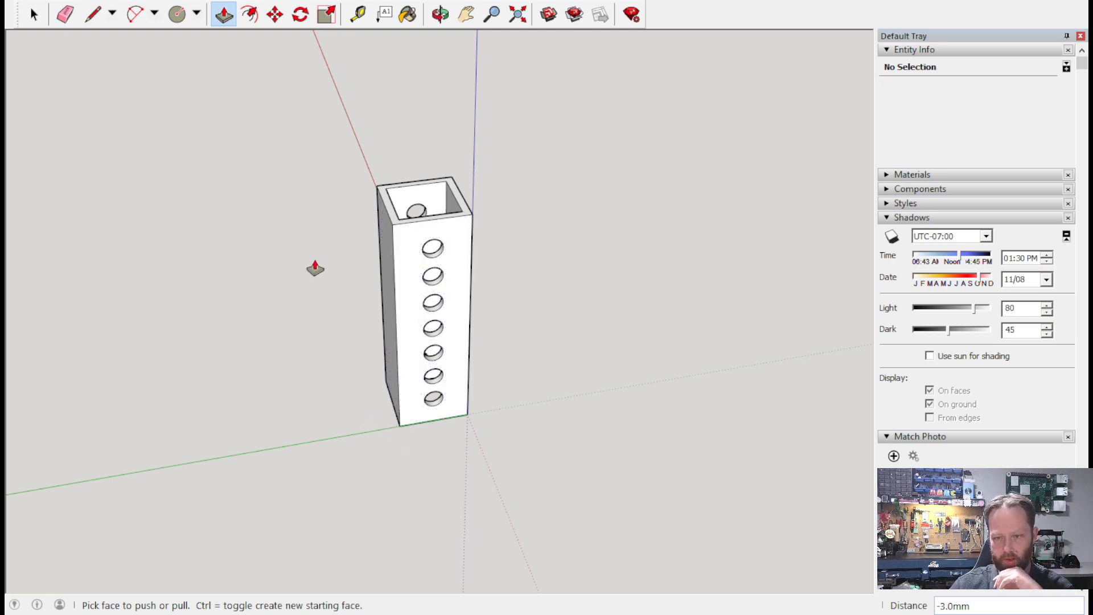
Select the whole tube geometry and make it a component named outertube.
{"action": "left_click", "coordinate": [34, 15]}
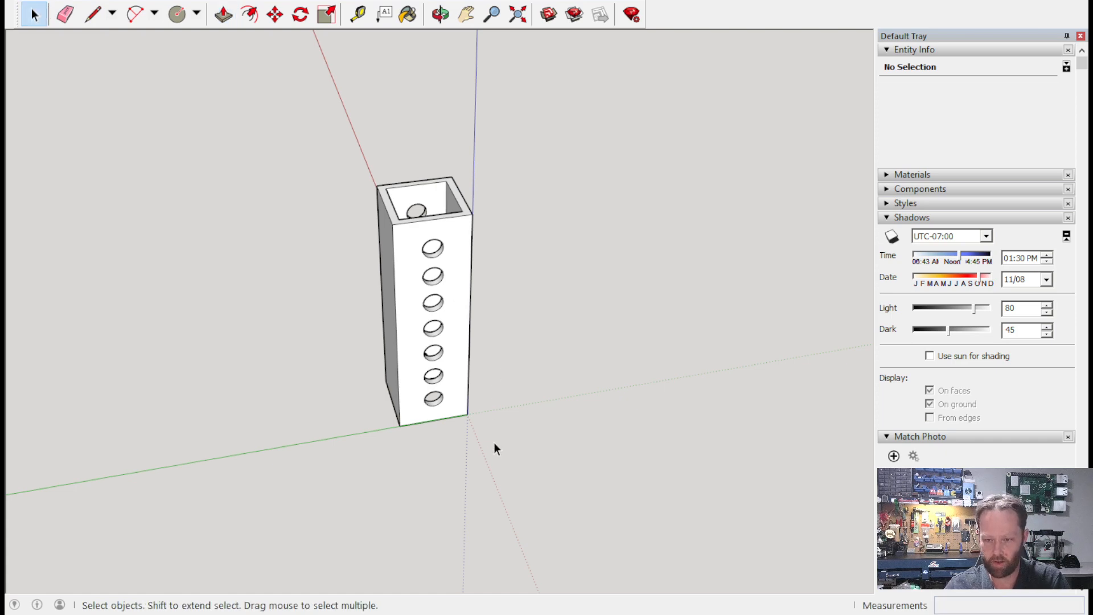
{"action": "left_click_drag", "start_coordinate": [369, 117], "coordinate": [323, 127]}
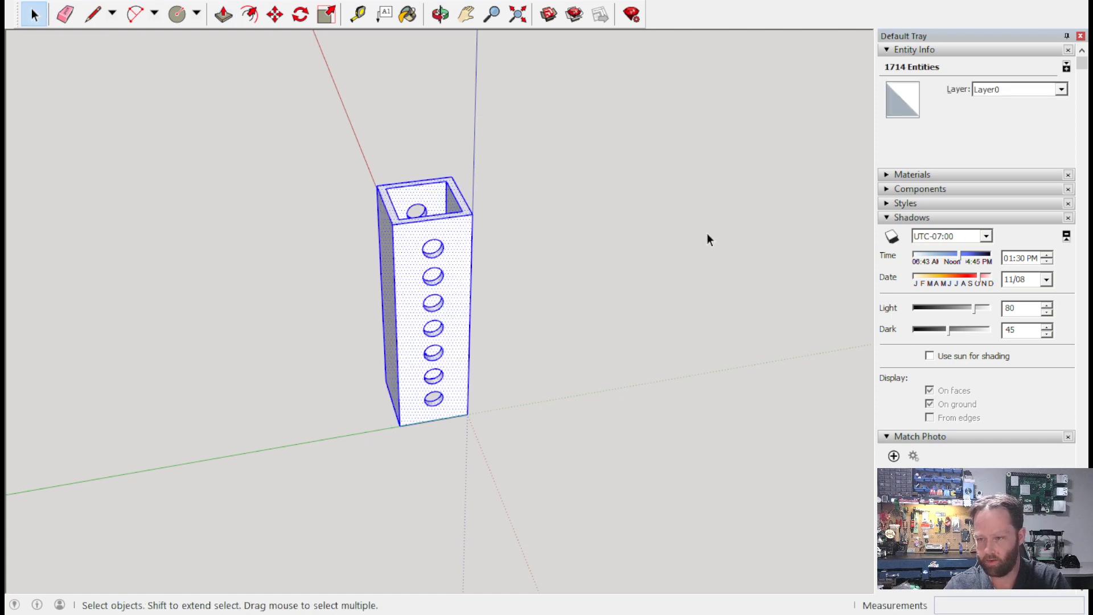
{"action": "right_click", "coordinate": [398, 232]}
{"action": "left_click", "coordinate": [477, 348]}
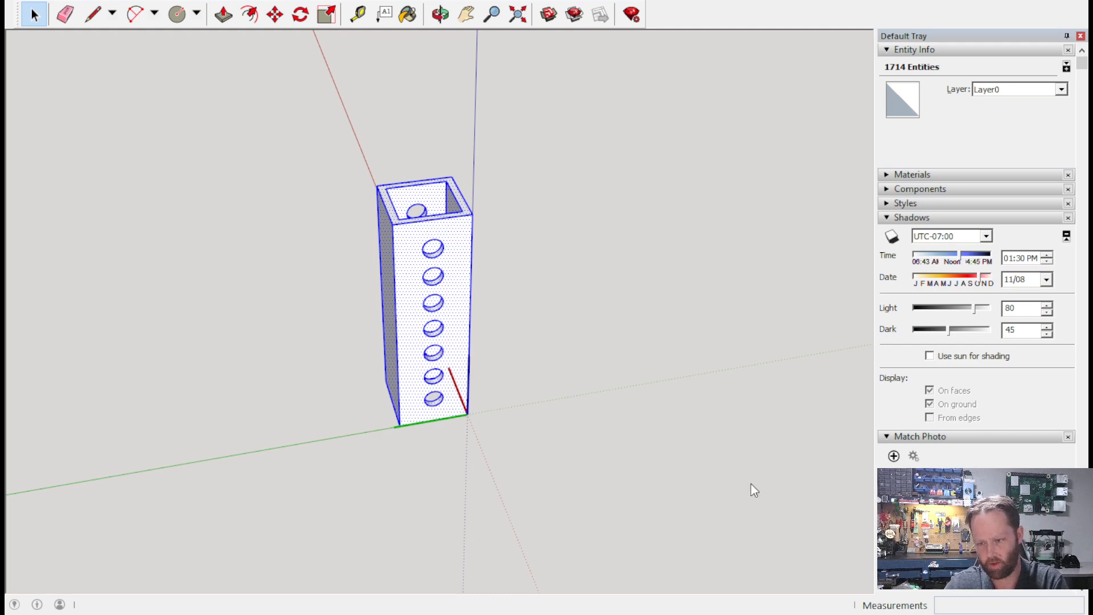
Trace the outer bottom edges of the tube corner to corner with the Line tool, forming a 30 mm square face.
{"action": "middle_click_drag", "start_coordinate": [688, 368], "coordinate": [597, 484]}
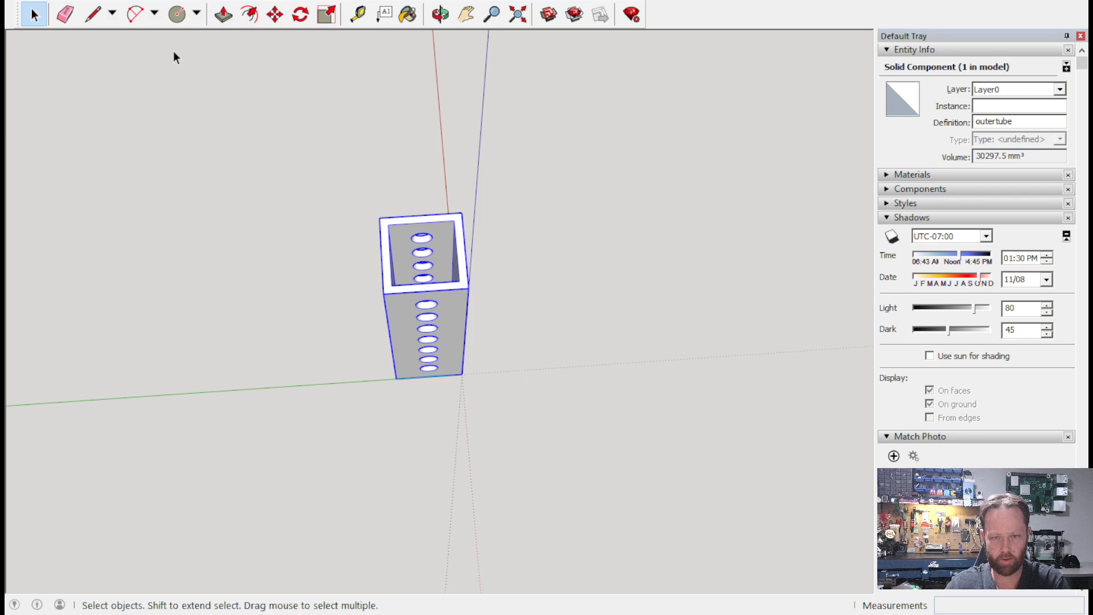
{"action": "left_click", "coordinate": [94, 16]}
{"action": "middle_click_drag", "start_coordinate": [319, 387], "coordinate": [322, 213]}
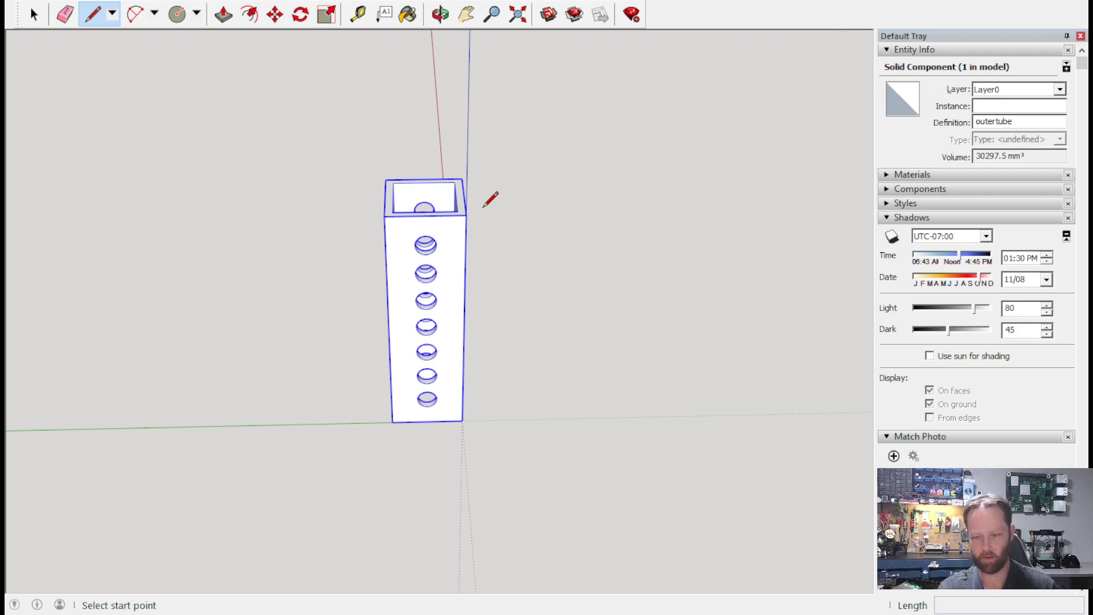
{"action": "middle_click_drag", "start_coordinate": [517, 220], "coordinate": [643, 393]}
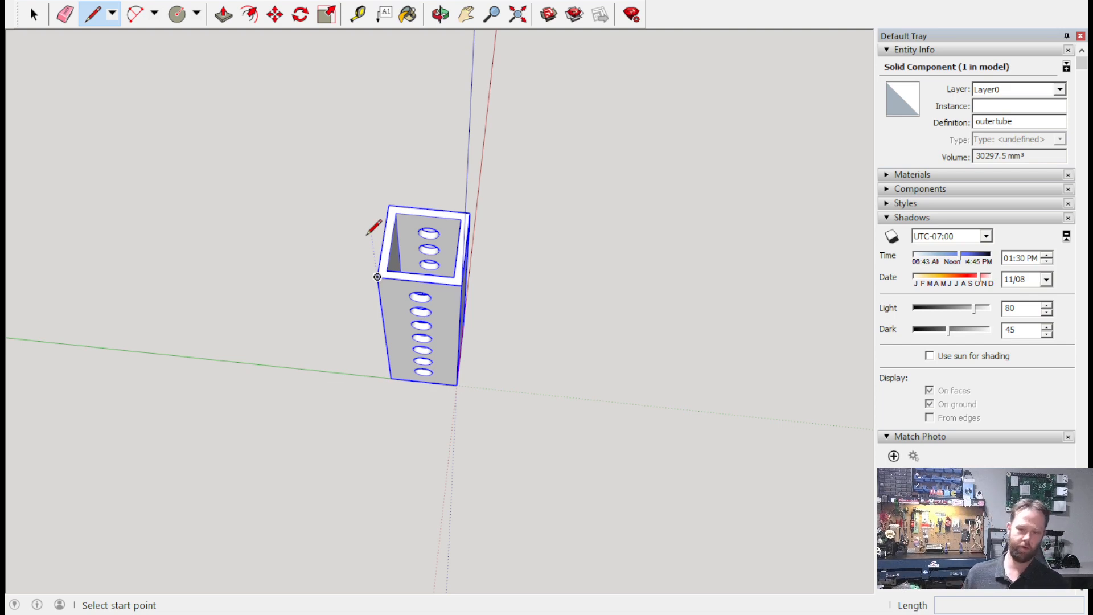
{"action": "mouse_move", "coordinate": [367, 234]}
{"action": "middle_mouse_down"}
{"action": "mouse_move", "coordinate": [341, 263]}
{"action": "mouse_move", "coordinate": [334, 165]}
{"action": "mouse_move", "coordinate": [562, 161]}
{"action": "mouse_move", "coordinate": [574, 300]}
{"action": "mouse_move", "coordinate": [515, 256]}
{"action": "mouse_move", "coordinate": [349, 276]}
{"action": "mouse_move", "coordinate": [387, 316]}
{"action": "middle_mouse_up"}
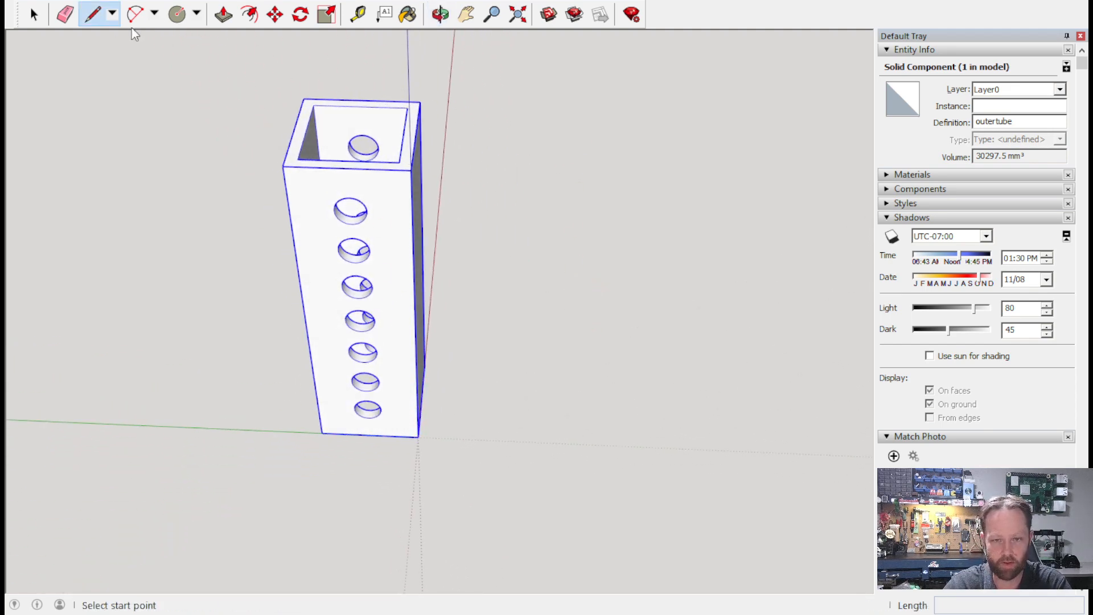
{"action": "left_click", "coordinate": [322, 432]}
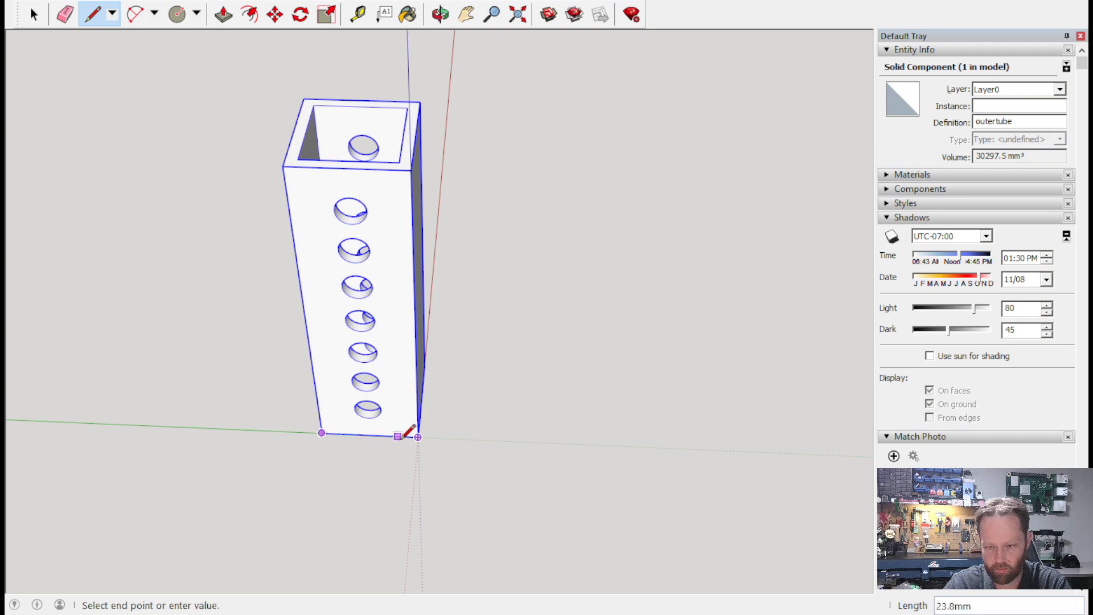
{"action": "mouse_move", "coordinate": [418, 437]}
{"action": "middle_mouse_down"}
{"action": "mouse_move", "coordinate": [537, 349]}
{"action": "mouse_move", "coordinate": [247, 419]}
{"action": "mouse_move", "coordinate": [420, 366]}
{"action": "middle_mouse_up"}
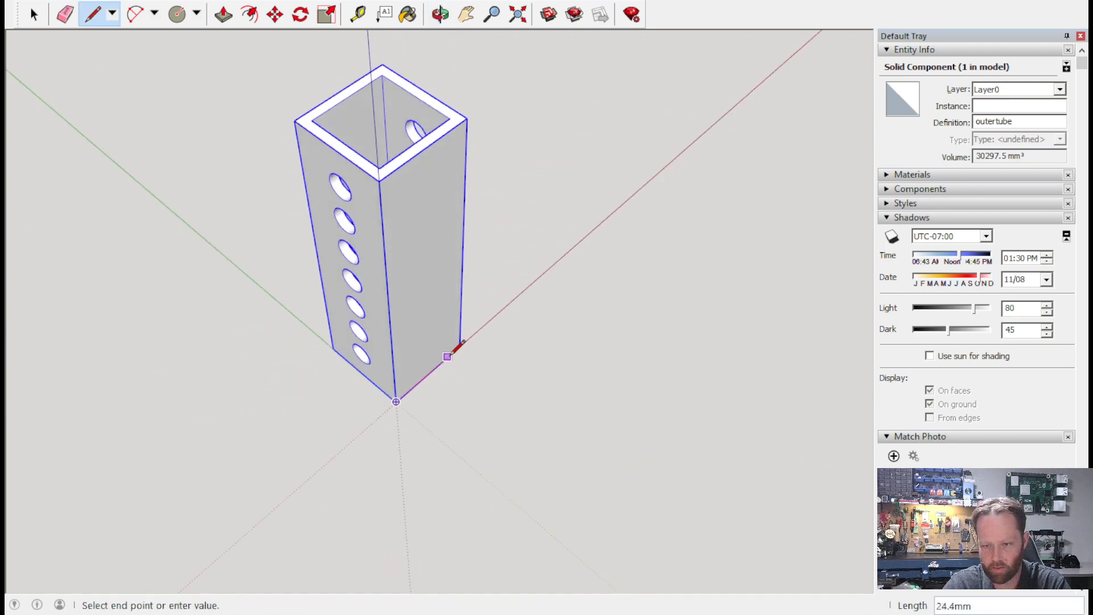
{"action": "mouse_move", "coordinate": [539, 290]}
{"action": "middle_mouse_down"}
{"action": "mouse_move", "coordinate": [127, 318]}
{"action": "mouse_move", "coordinate": [367, 370]}
{"action": "middle_mouse_up"}
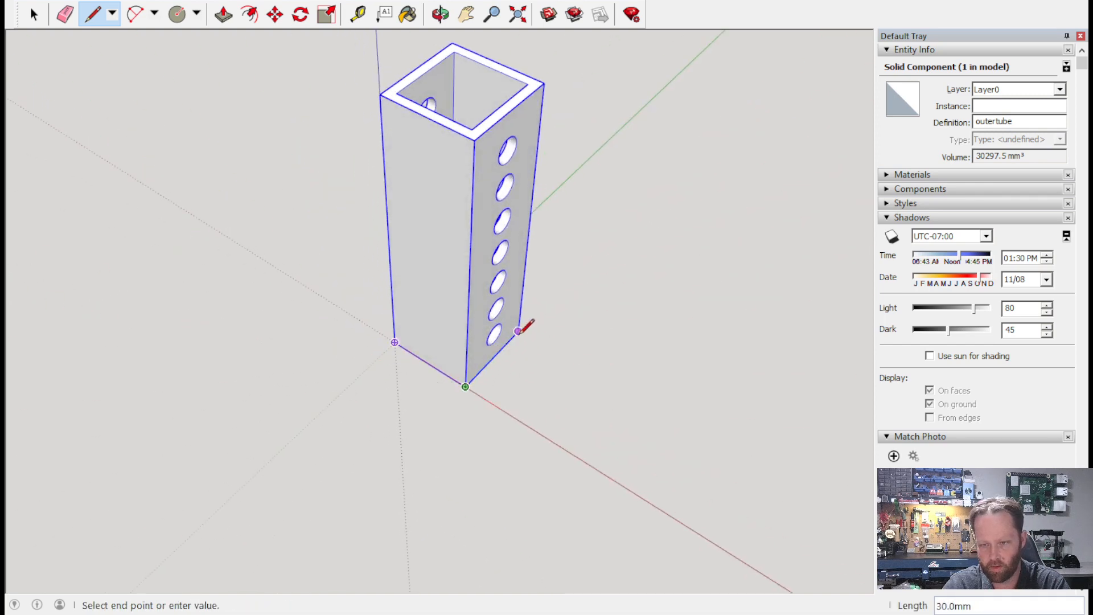
{"action": "mouse_move", "coordinate": [519, 330]}
{"action": "middle_mouse_down"}
{"action": "mouse_move", "coordinate": [450, 349]}
{"action": "mouse_move", "coordinate": [5, 342]}
{"action": "mouse_move", "coordinate": [517, 427]}
{"action": "middle_mouse_up"}
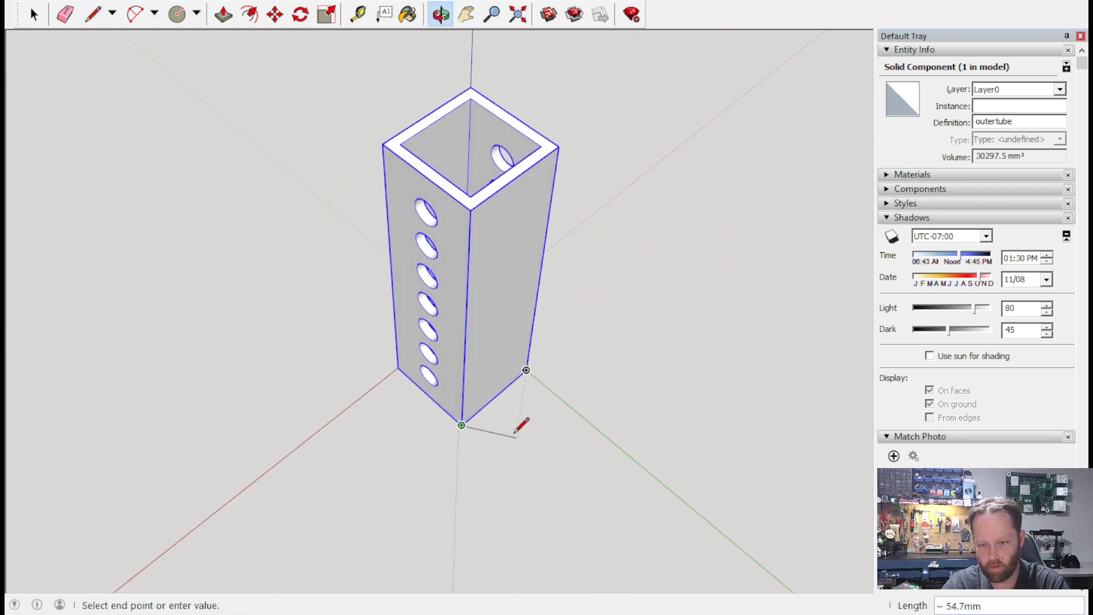
{"action": "key", "text": "Escape"}
Extrude the 30 mm square face under the tube 4.7 mm downward with Push/Pull to form the base plate.
{"action": "middle_click_drag", "start_coordinate": [608, 393], "coordinate": [812, 300]}
{"action": "mouse_move", "coordinate": [586, 337]}
{"action": "middle_mouse_down"}
{"action": "mouse_move", "coordinate": [712, 391]}
{"action": "mouse_move", "coordinate": [737, 373]}
{"action": "mouse_move", "coordinate": [819, 390]}
{"action": "middle_mouse_up"}
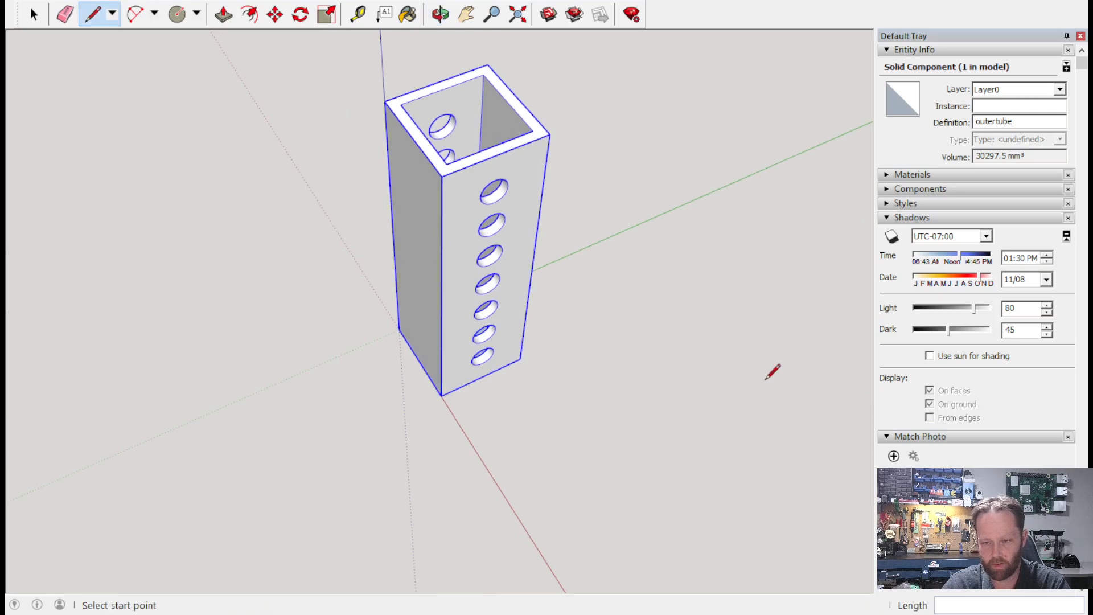
{"action": "mouse_move", "coordinate": [646, 390]}
{"action": "middle_mouse_down"}
{"action": "mouse_move", "coordinate": [603, 161]}
{"action": "mouse_move", "coordinate": [610, 263]}
{"action": "mouse_move", "coordinate": [548, 242]}
{"action": "mouse_move", "coordinate": [545, 251]}
{"action": "middle_mouse_up"}
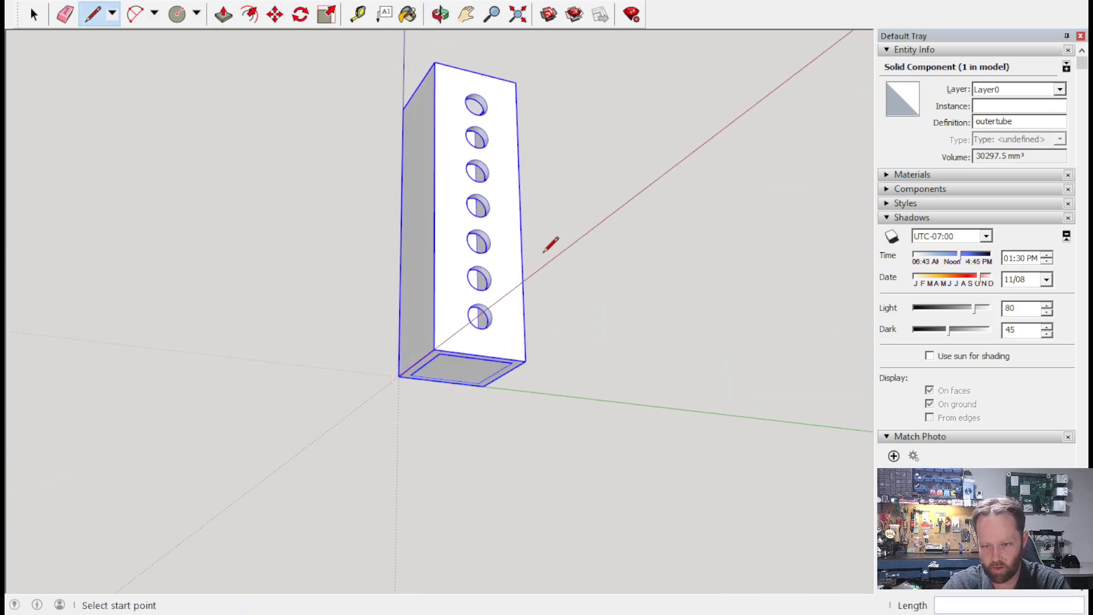
{"action": "left_click", "coordinate": [223, 14]}
{"action": "left_click_drag", "start_coordinate": [470, 378], "coordinate": [467, 398]}
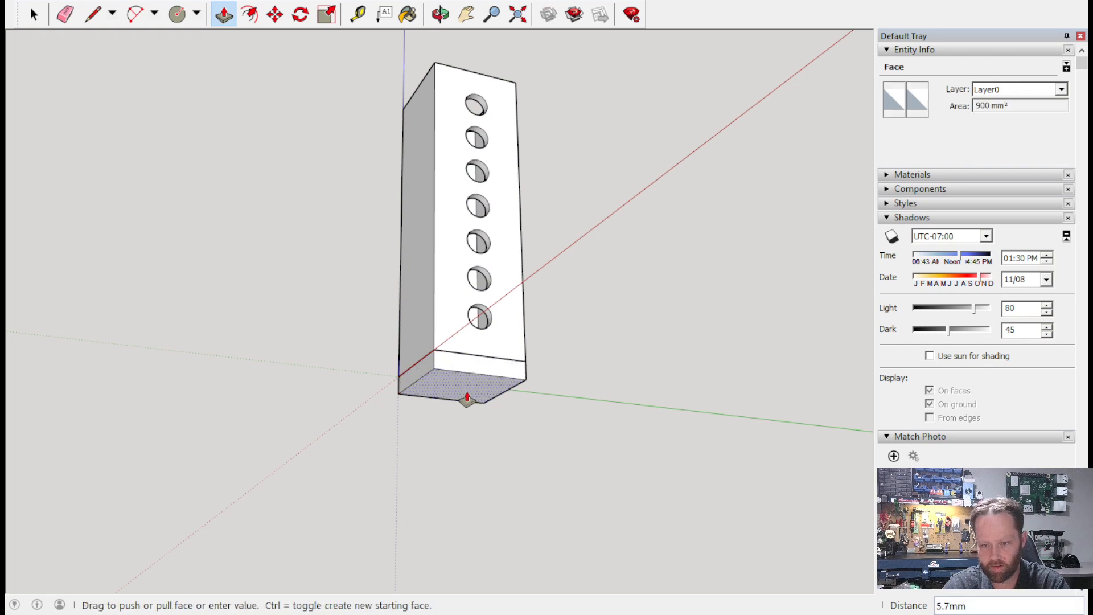
{"action": "left_click_drag", "start_coordinate": [467, 397], "coordinate": [465, 394]}
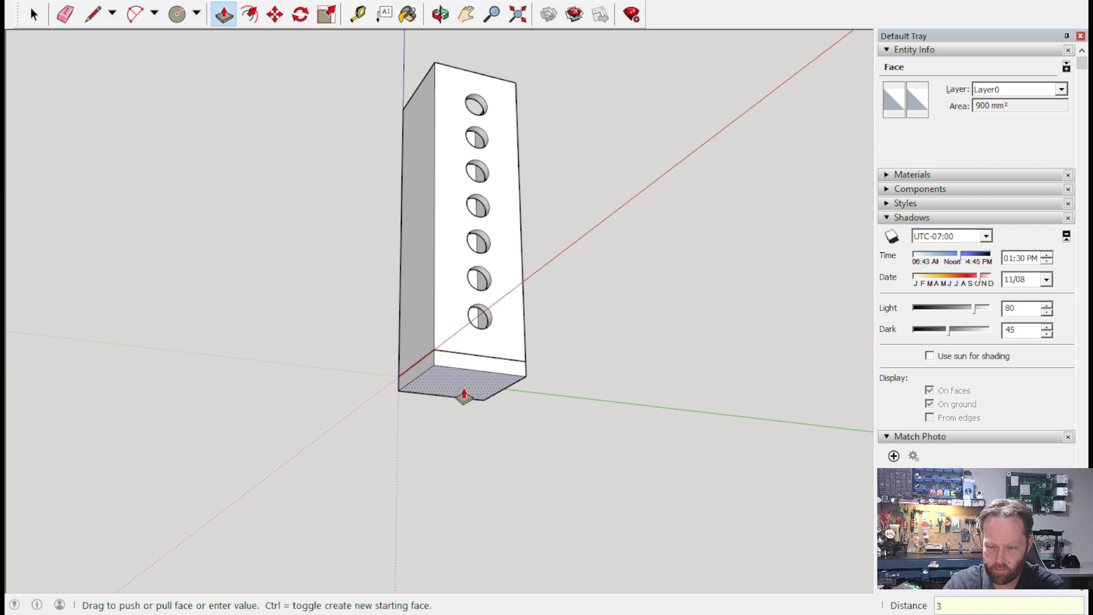
{"action": "key", "text": "BackSpace"}
{"action": "type", "text": "4.7"}
{"action": "key", "text": "Return"}
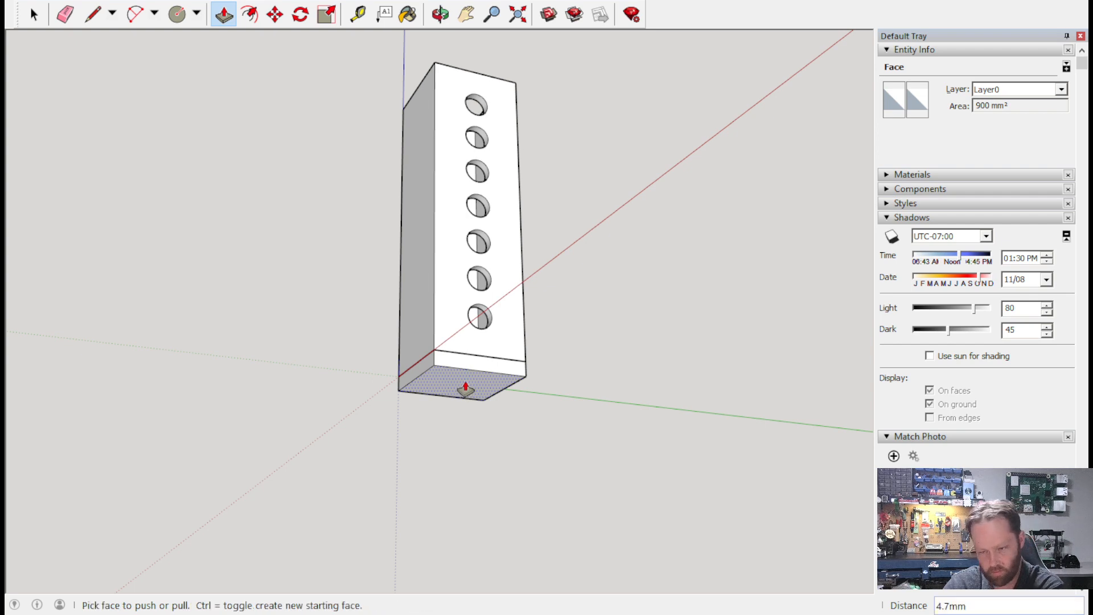
Trace the tube's 24 mm inner square corner to corner on the base plate's upper face with the Line tool.
{"action": "middle_click_drag", "start_coordinate": [675, 317], "coordinate": [469, 450]}
{"action": "middle_click_drag", "start_coordinate": [561, 245], "coordinate": [421, 239]}
{"action": "key", "text": "F2"}
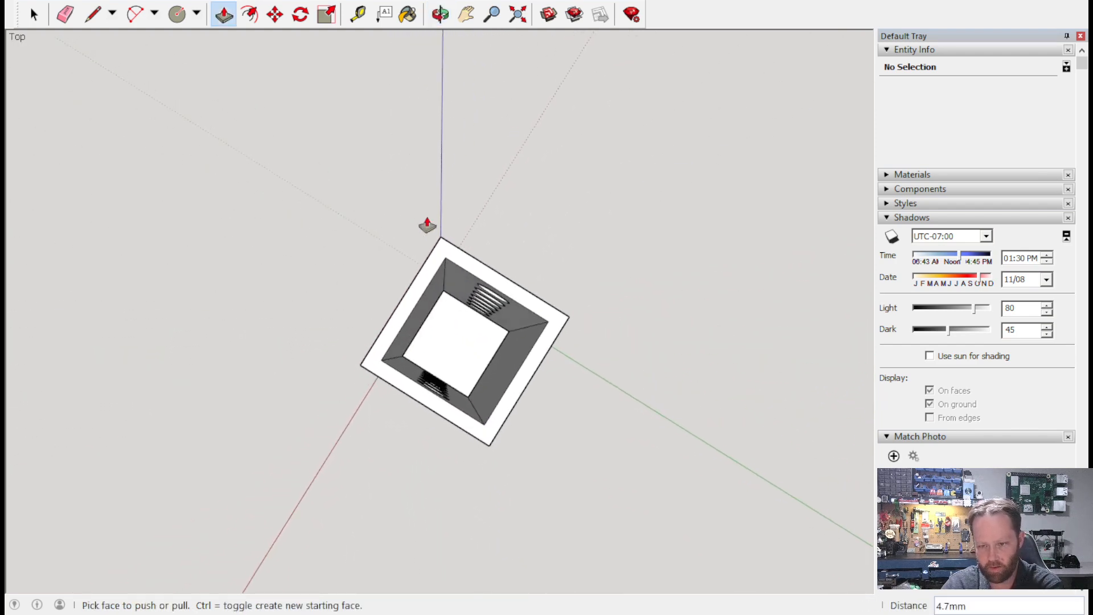
{"action": "left_click", "coordinate": [472, 333]}
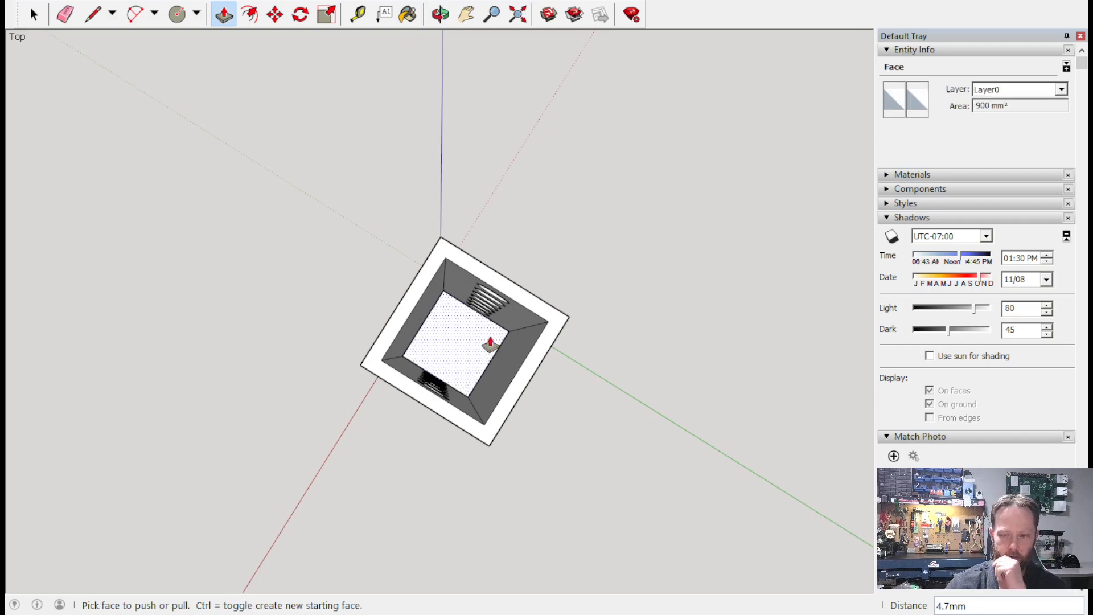
{"action": "scroll", "coordinate": [478, 353], "scroll_direction": "up", "scroll_amount": 5}
{"action": "middle_click_drag", "start_coordinate": [508, 371], "coordinate": [332, 326]}
{"action": "scroll", "coordinate": [332, 326], "scroll_direction": "up", "scroll_amount": 2}
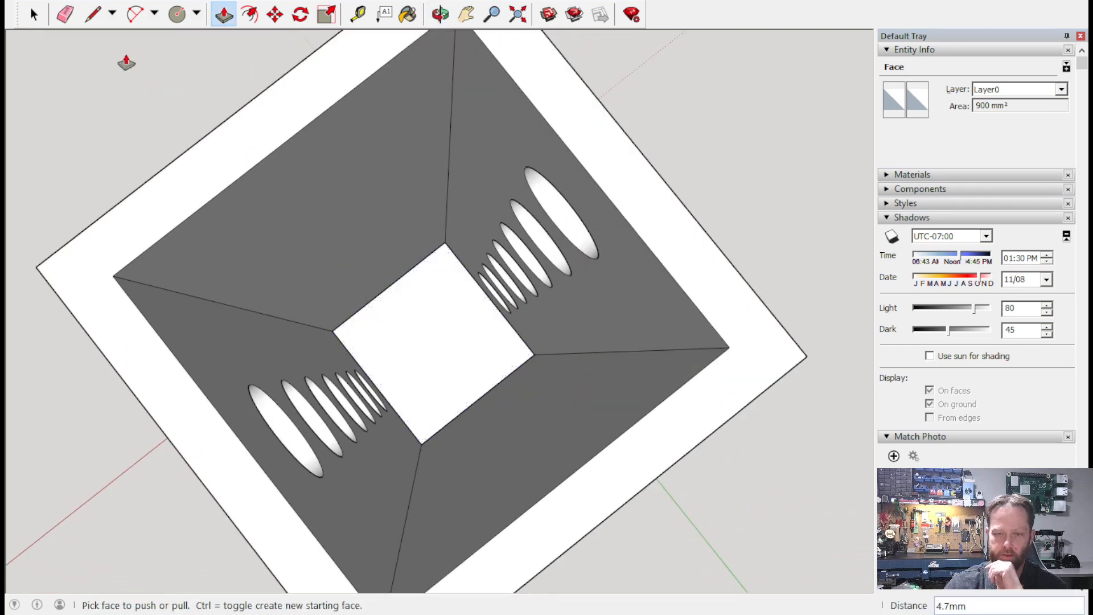
{"action": "left_click", "coordinate": [91, 16]}
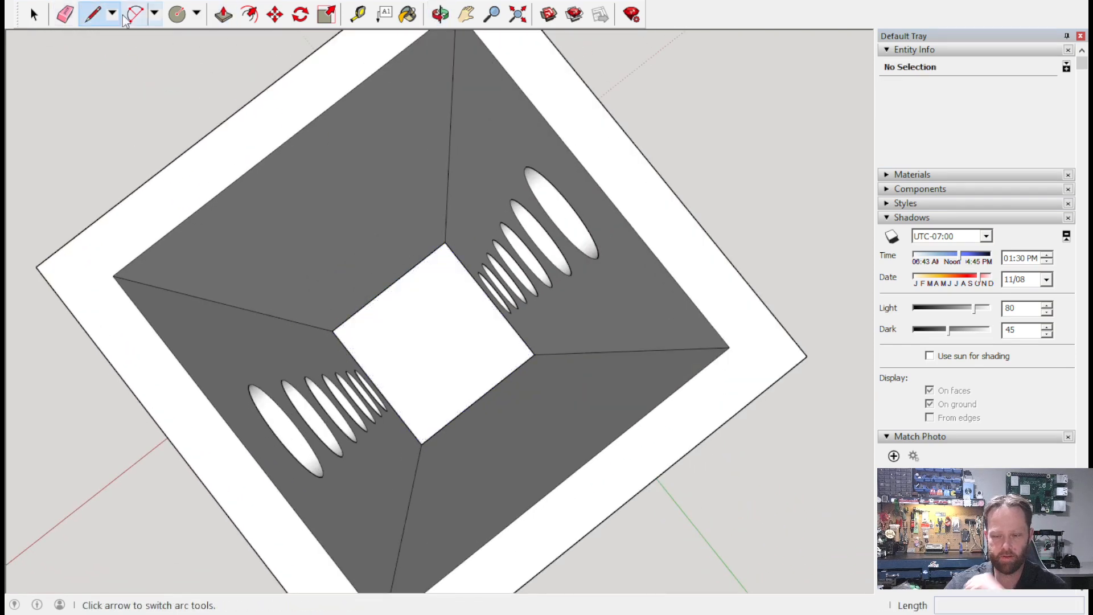
{"action": "left_click", "coordinate": [332, 331]}
{"action": "left_click", "coordinate": [445, 241]}
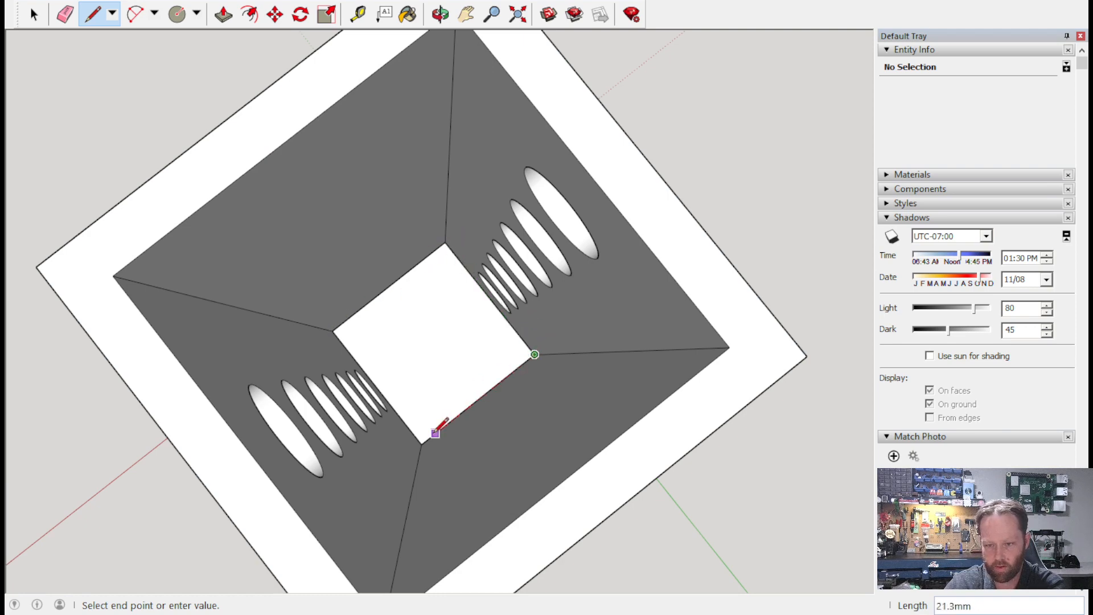
{"action": "left_click", "coordinate": [420, 445]}
{"action": "left_click", "coordinate": [331, 331]}
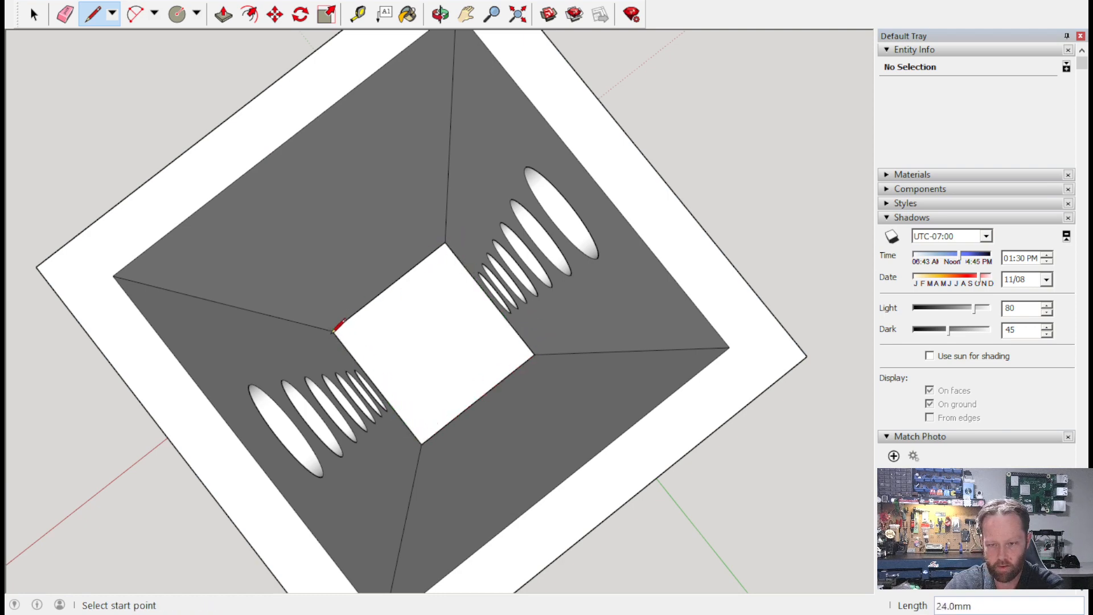
Raise the inner 24 mm square face about 9.1 mm inside the tube with Push/Pull, to partway up the lowest hole.
{"action": "left_click", "coordinate": [224, 15]}
{"action": "left_click_drag", "start_coordinate": [406, 347], "coordinate": [407, 342]}
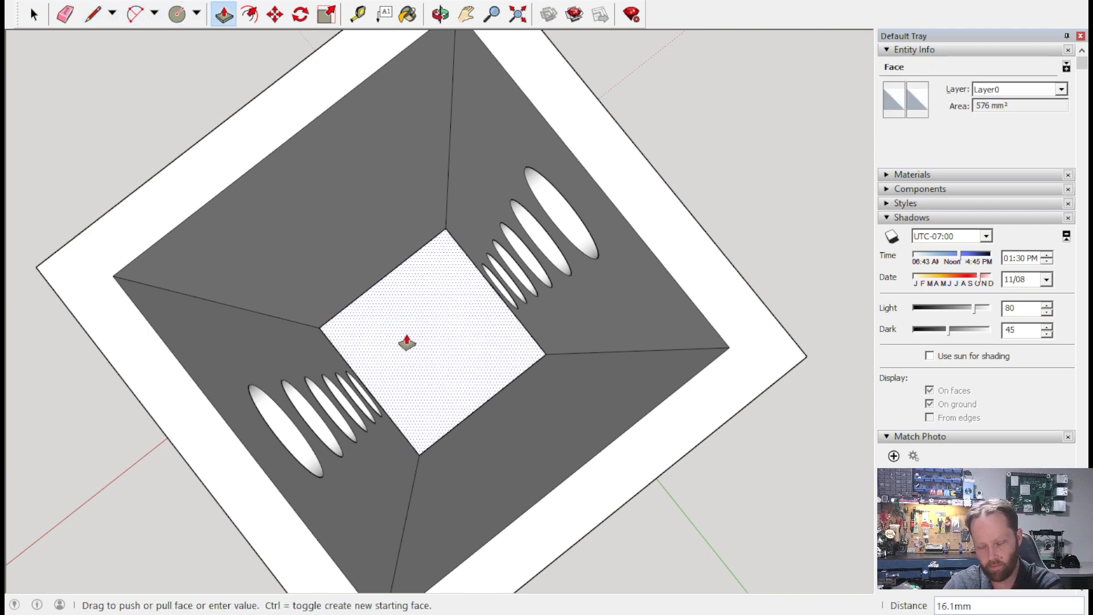
{"action": "mouse_move", "coordinate": [407, 342]}
{"action": "left_mouse_down"}
{"action": "mouse_move", "coordinate": [397, 357]}
{"action": "mouse_move", "coordinate": [411, 345]}
{"action": "left_mouse_up"}
{"action": "key", "text": "Return"}
{"action": "middle_click_drag", "start_coordinate": [410, 344], "coordinate": [634, 74]}
{"action": "middle_click_drag", "start_coordinate": [499, 243], "coordinate": [454, 319]}
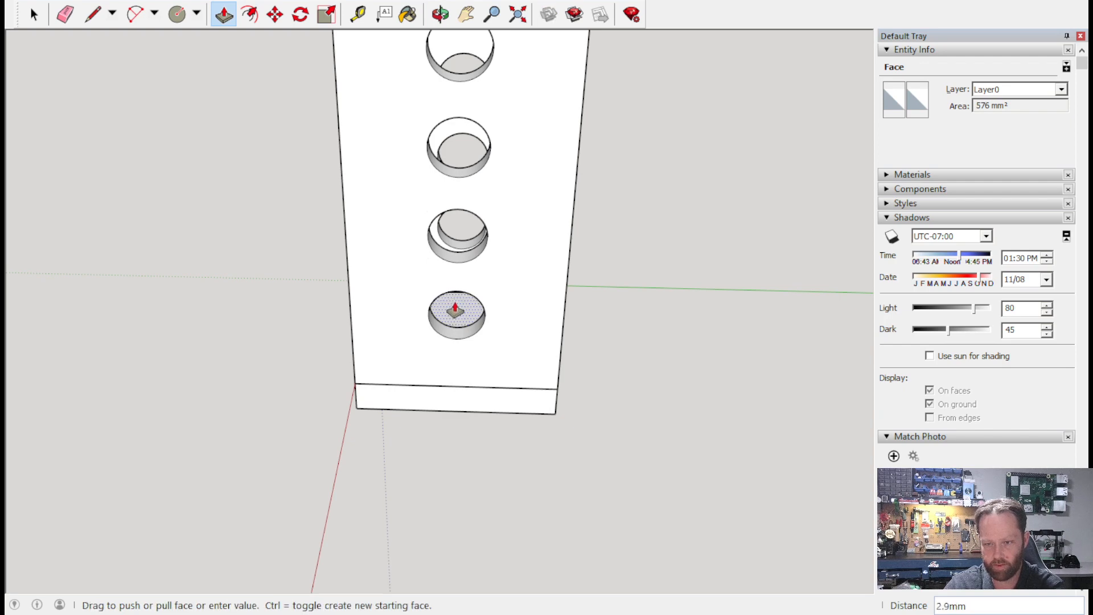
{"action": "left_click", "coordinate": [459, 317]}
{"action": "middle_click_drag", "start_coordinate": [465, 340], "coordinate": [446, 312]}
{"action": "left_click", "coordinate": [461, 316]}
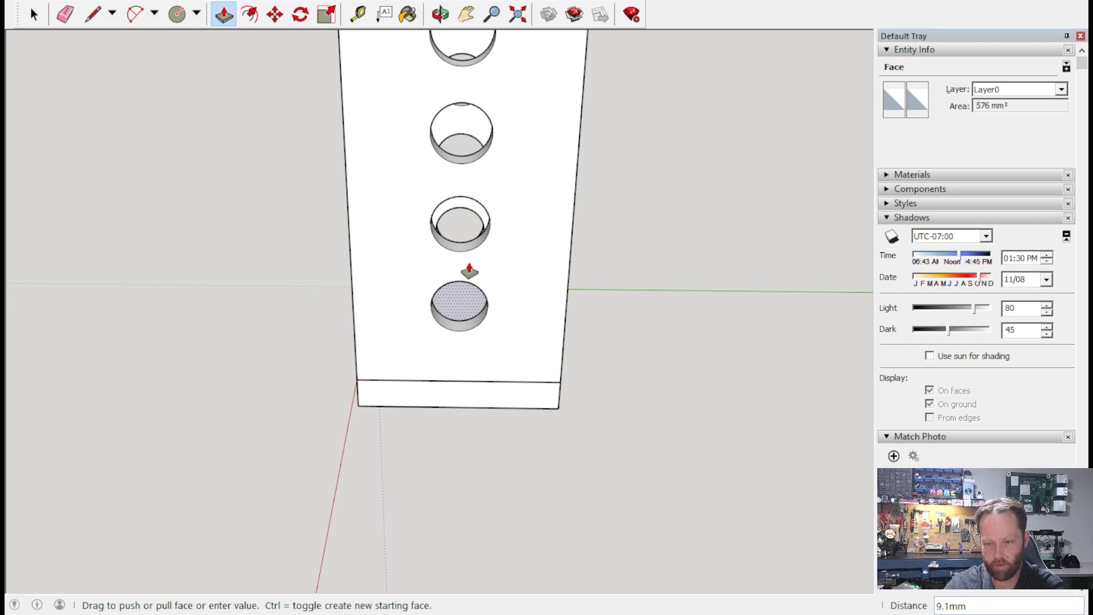
{"action": "left_click", "coordinate": [469, 271]}
{"action": "middle_click_drag", "start_coordinate": [664, 225], "coordinate": [588, 202]}
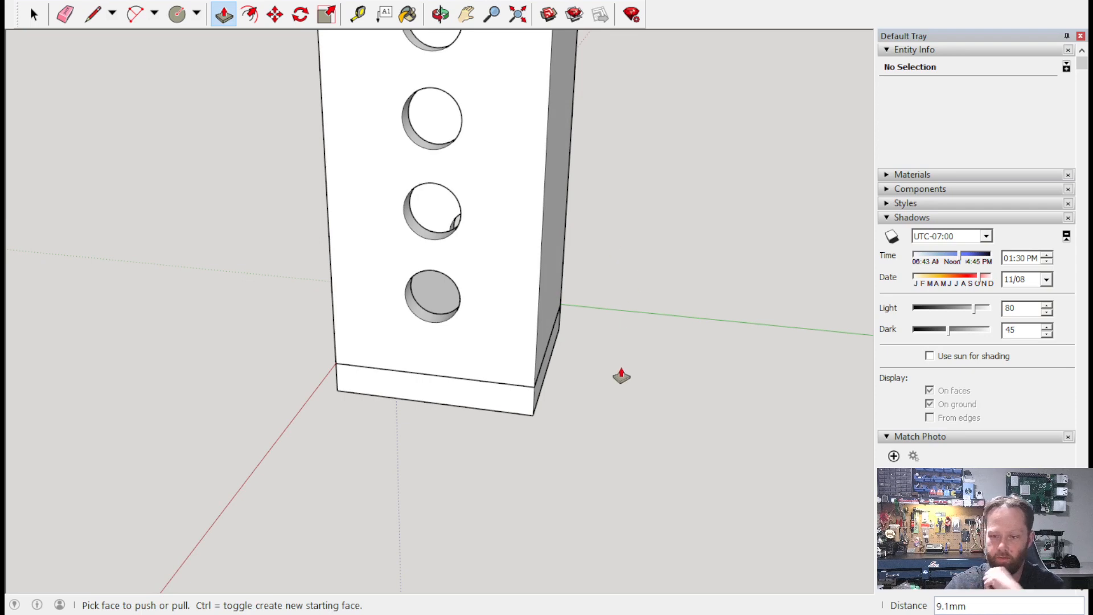
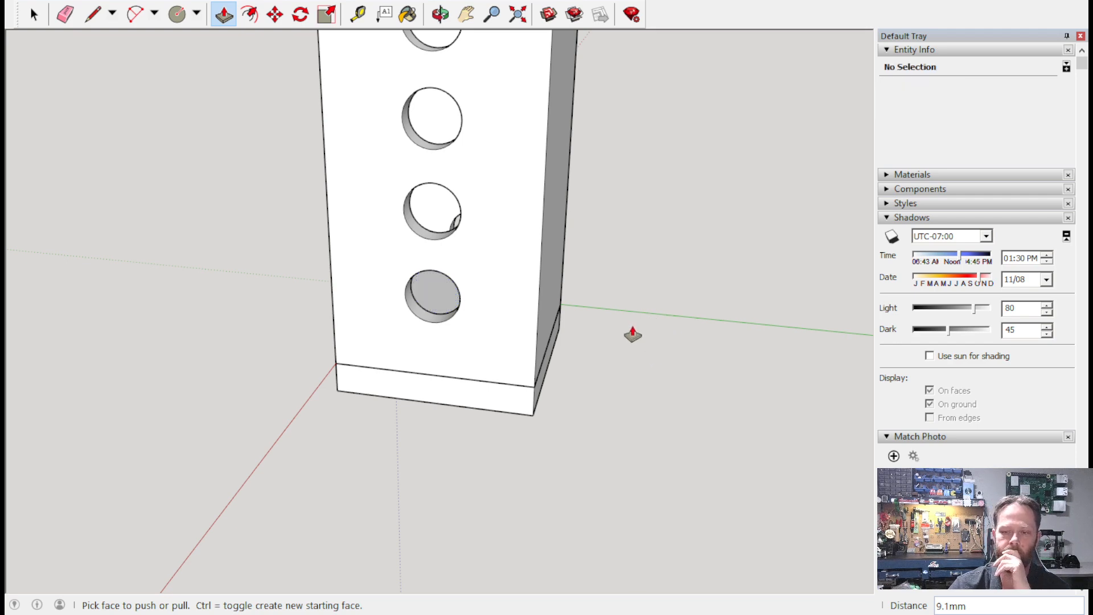
Draw a diagonal line about 21.2 mm long across one corner of the base's underside, joining the midpoints of two adjacent edges.
{"action": "middle_click_drag", "start_coordinate": [709, 319], "coordinate": [516, 333]}
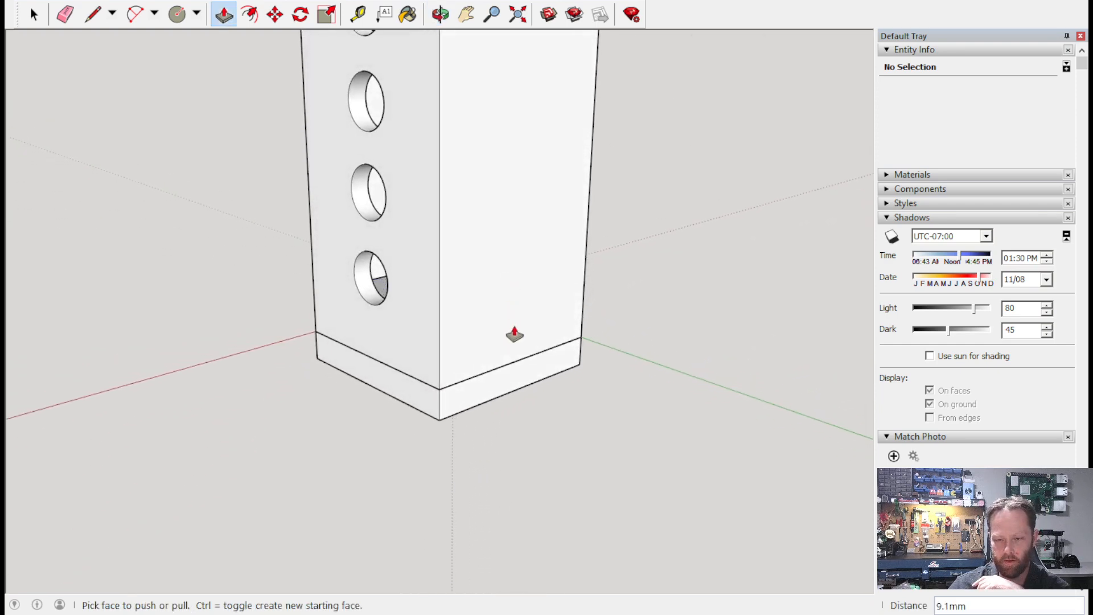
{"action": "left_click", "coordinate": [94, 14]}
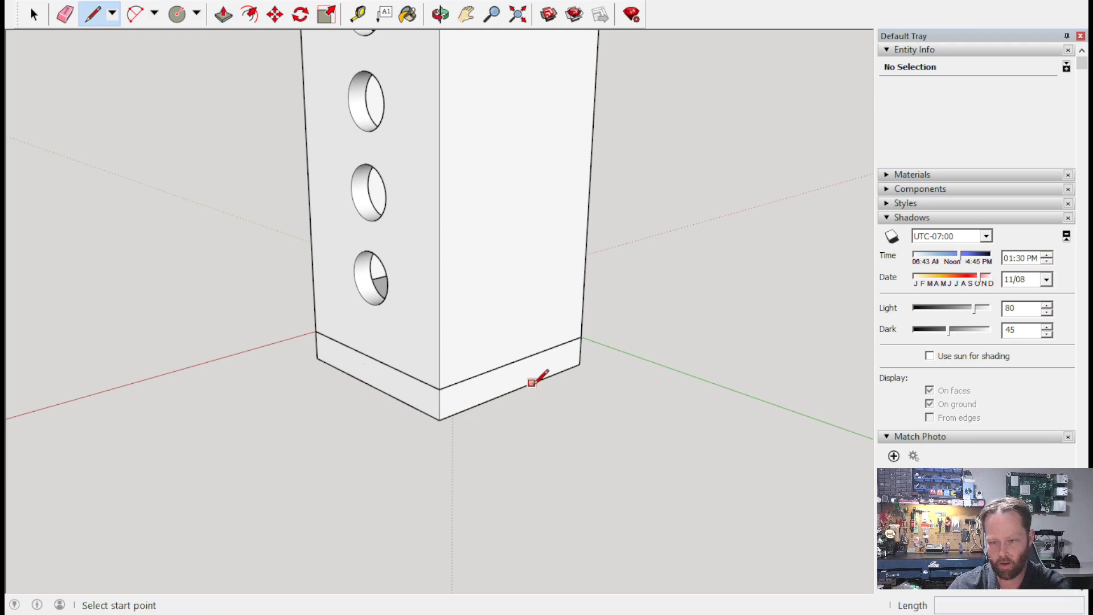
{"action": "middle_click_drag", "start_coordinate": [545, 380], "coordinate": [586, 97]}
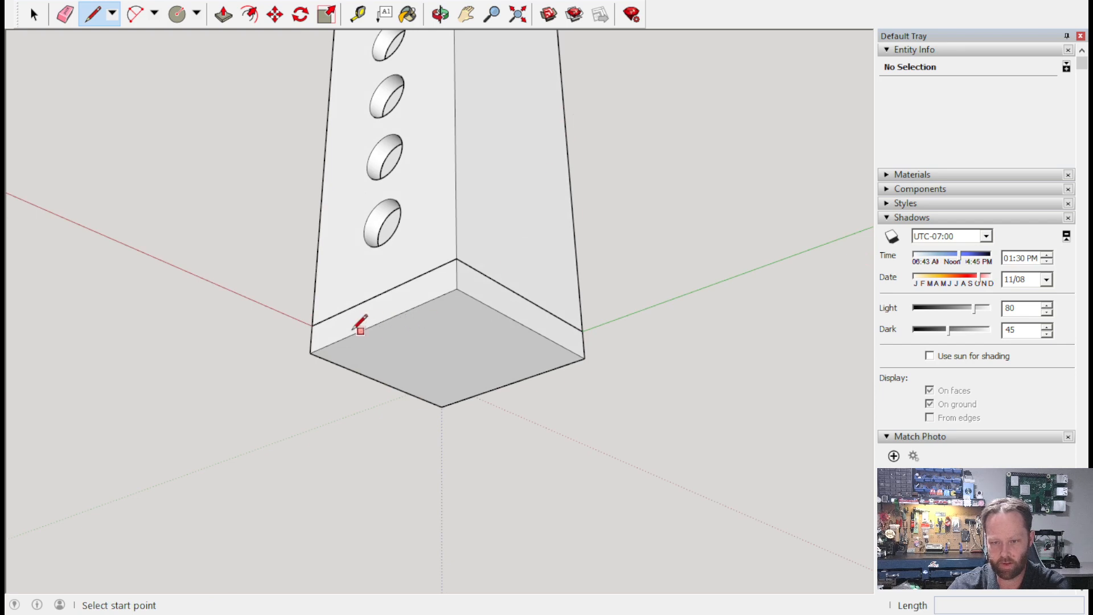
{"action": "left_click", "coordinate": [379, 322]}
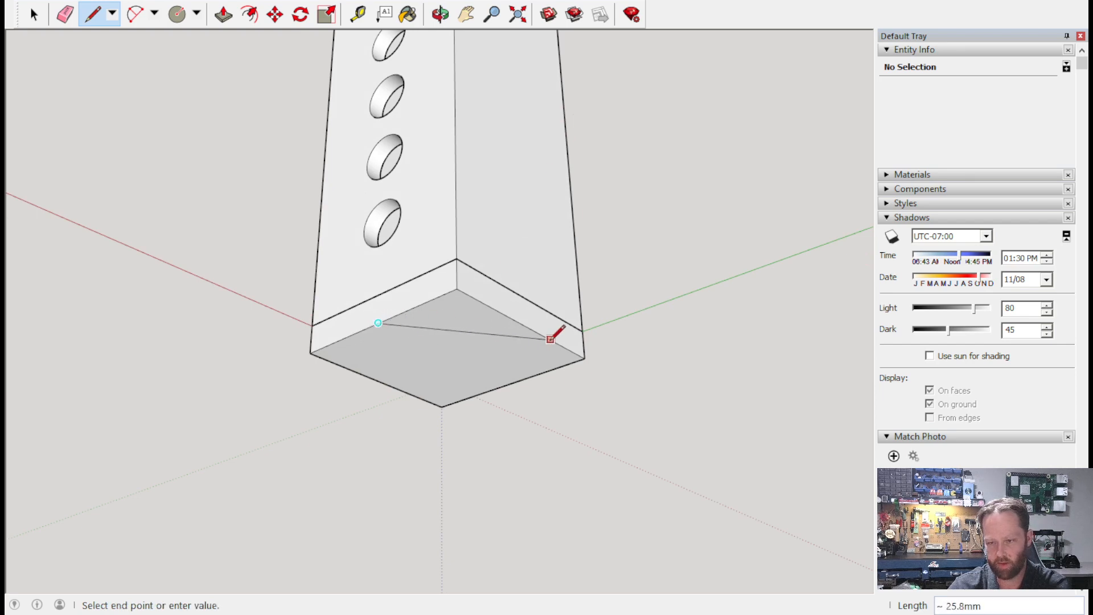
{"action": "left_click", "coordinate": [524, 326]}
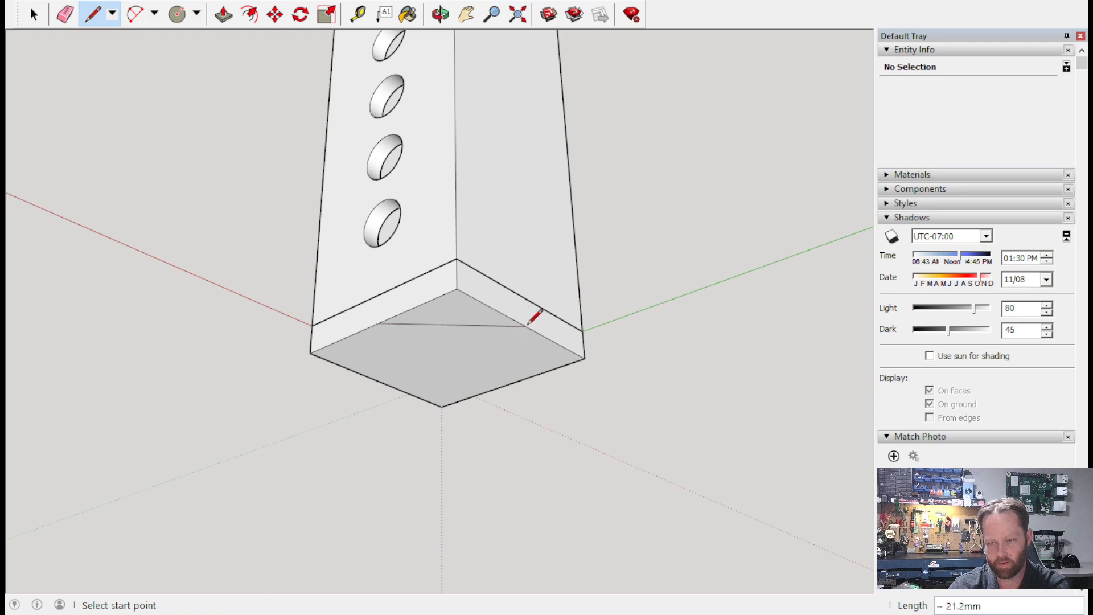
{"action": "middle_click_drag", "start_coordinate": [520, 348], "coordinate": [557, 313]}
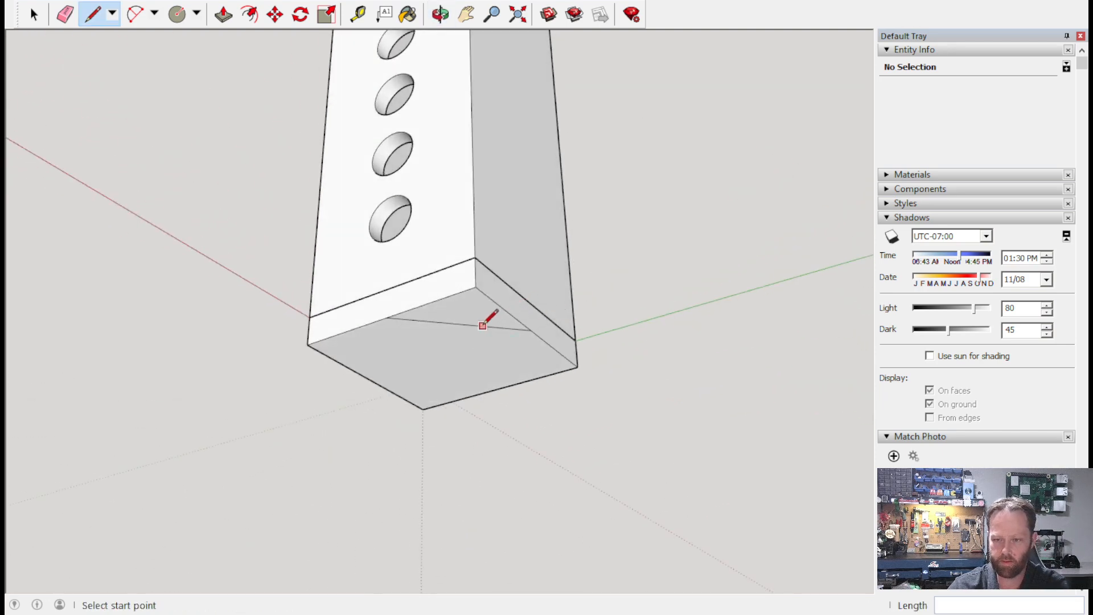
Try to cut away the triangular corner of the base with Push/Pull through to the tube, and undo it.
{"action": "left_click", "coordinate": [222, 16]}
{"action": "left_click_drag", "start_coordinate": [446, 317], "coordinate": [451, 291]}
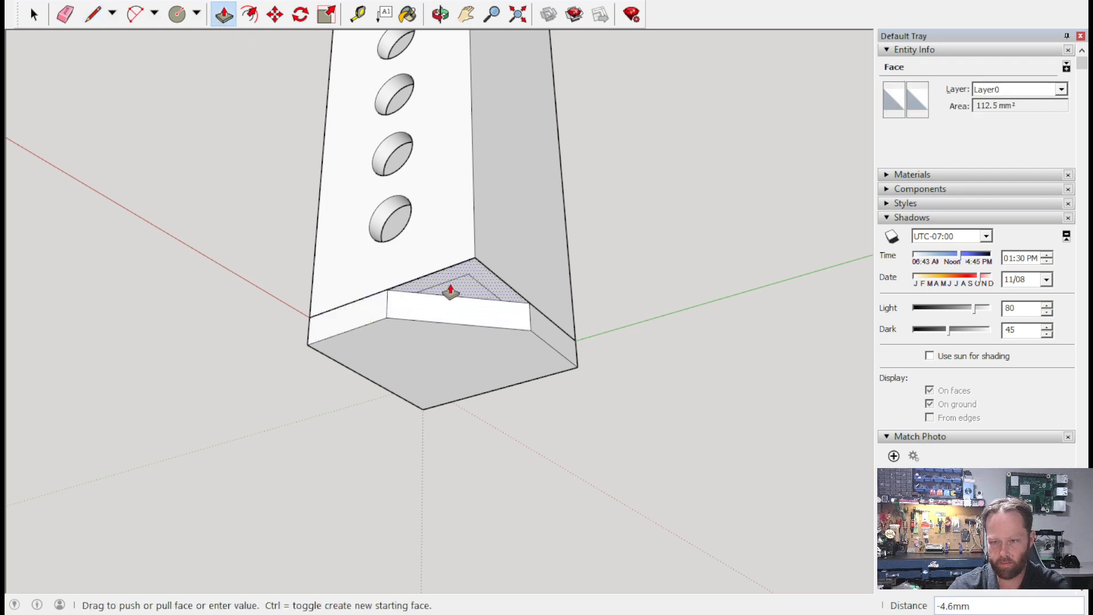
{"action": "left_click_drag", "start_coordinate": [450, 292], "coordinate": [477, 283]}
{"action": "left_click_drag", "start_coordinate": [454, 314], "coordinate": [488, 279]}
{"action": "middle_click_drag", "start_coordinate": [560, 354], "coordinate": [510, 555]}
{"action": "mouse_move", "coordinate": [409, 381]}
{"action": "middle_mouse_down"}
{"action": "mouse_move", "coordinate": [424, 369]}
{"action": "mouse_move", "coordinate": [483, 34]}
{"action": "mouse_move", "coordinate": [475, 224]}
{"action": "mouse_move", "coordinate": [661, 383]}
{"action": "mouse_move", "coordinate": [357, 151]}
{"action": "mouse_move", "coordinate": [739, 237]}
{"action": "mouse_move", "coordinate": [385, 364]}
{"action": "mouse_move", "coordinate": [8, 265]}
{"action": "mouse_move", "coordinate": [781, 361]}
{"action": "mouse_move", "coordinate": [439, 324]}
{"action": "mouse_move", "coordinate": [447, 342]}
{"action": "middle_mouse_up"}
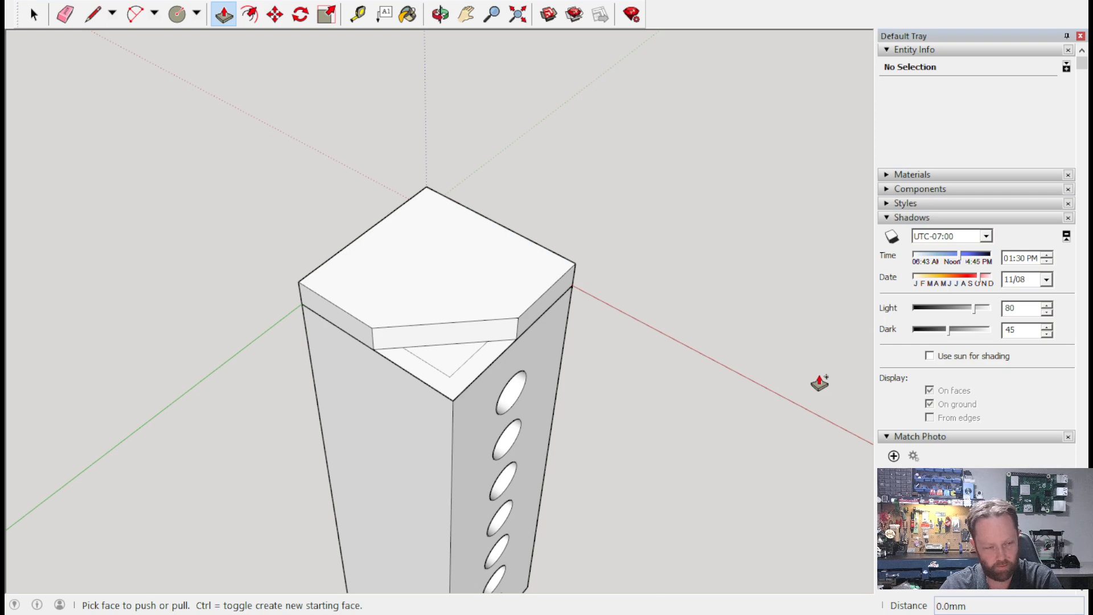
{"action": "key", "text": "ctrl+z"}
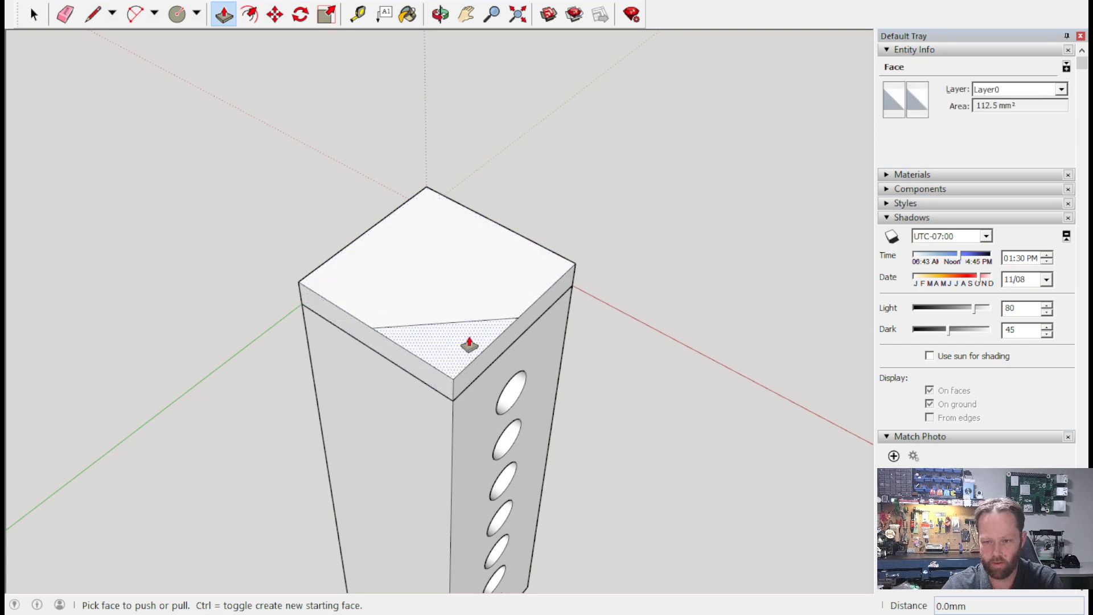
Retry the Push/Pull cut on the base's triangular corner, including the remaining faces at the tube wall, and revert it.
{"action": "left_click", "coordinate": [437, 366]}
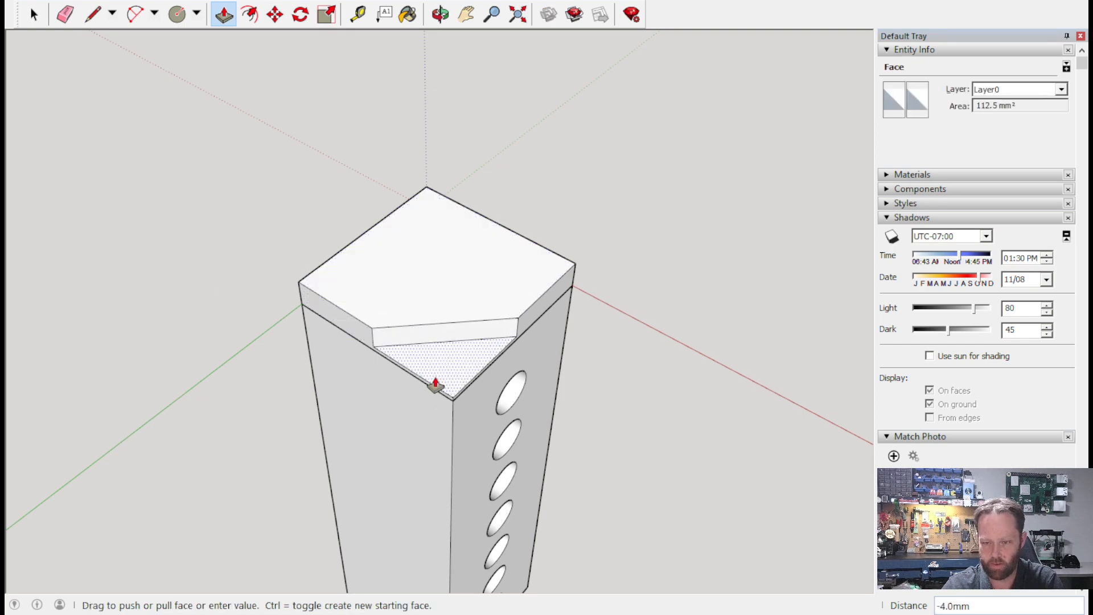
{"action": "left_click", "coordinate": [434, 386]}
{"action": "left_click", "coordinate": [439, 340]}
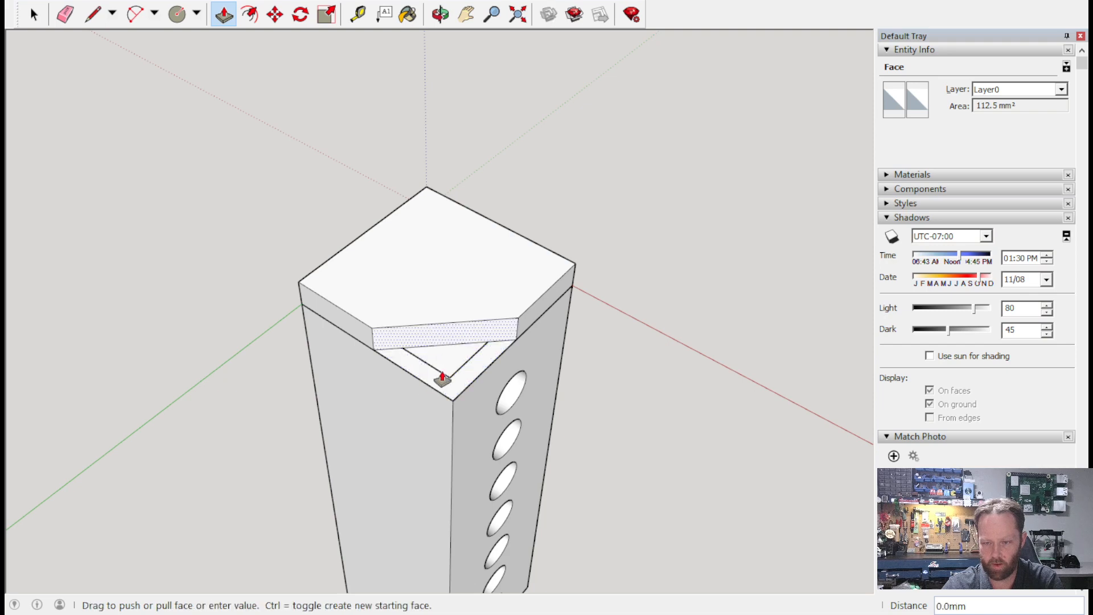
{"action": "left_click", "coordinate": [463, 463]}
{"action": "left_click", "coordinate": [432, 361]}
{"action": "left_click", "coordinate": [475, 394]}
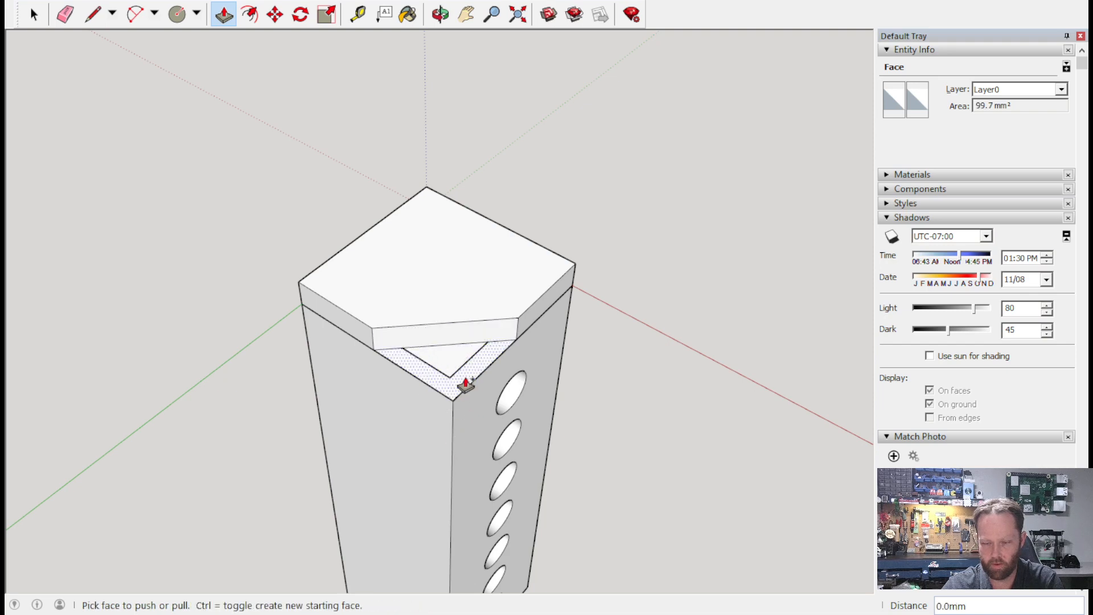
{"action": "double_click", "coordinate": [427, 379]}
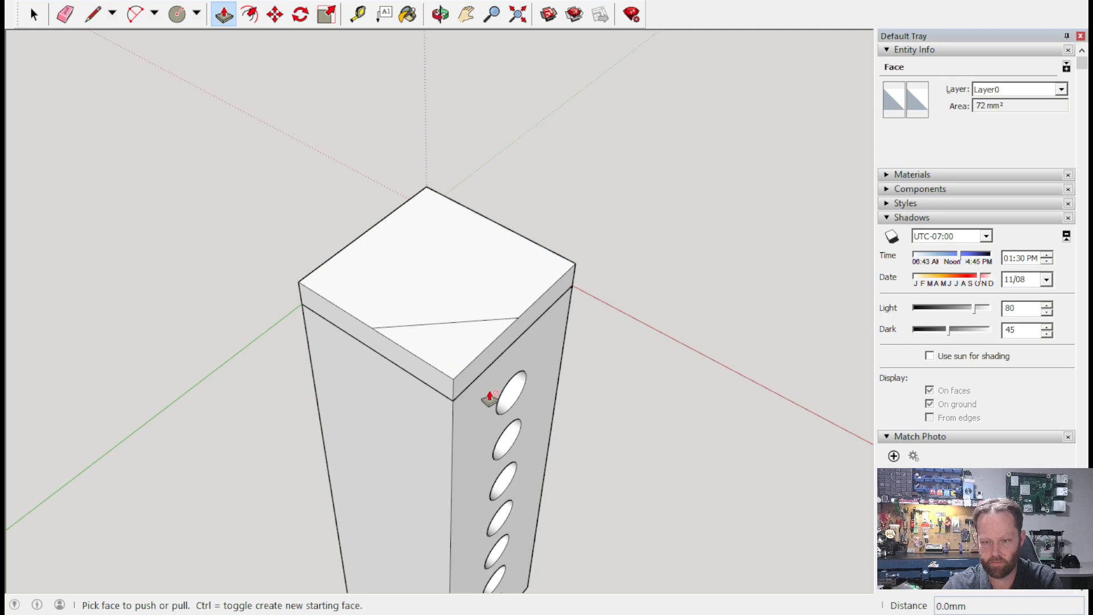
Draw a 4.7 mm vertical line from each end of the corner diagonal across the base's side faces to the tube edge.
{"action": "middle_click_drag", "start_coordinate": [488, 349], "coordinate": [381, 288]}
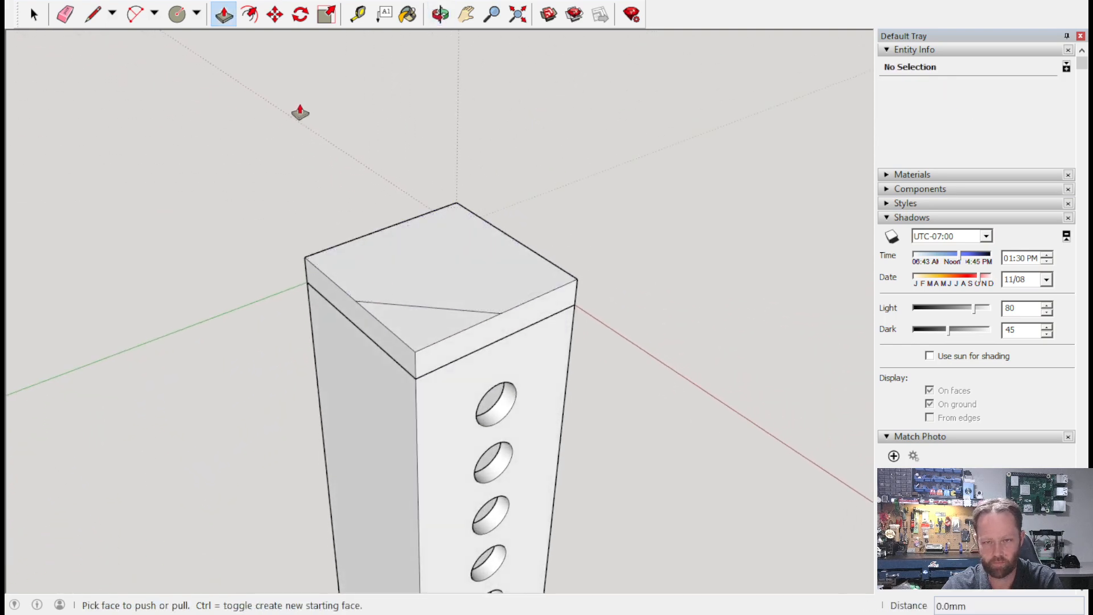
{"action": "left_click", "coordinate": [93, 14]}
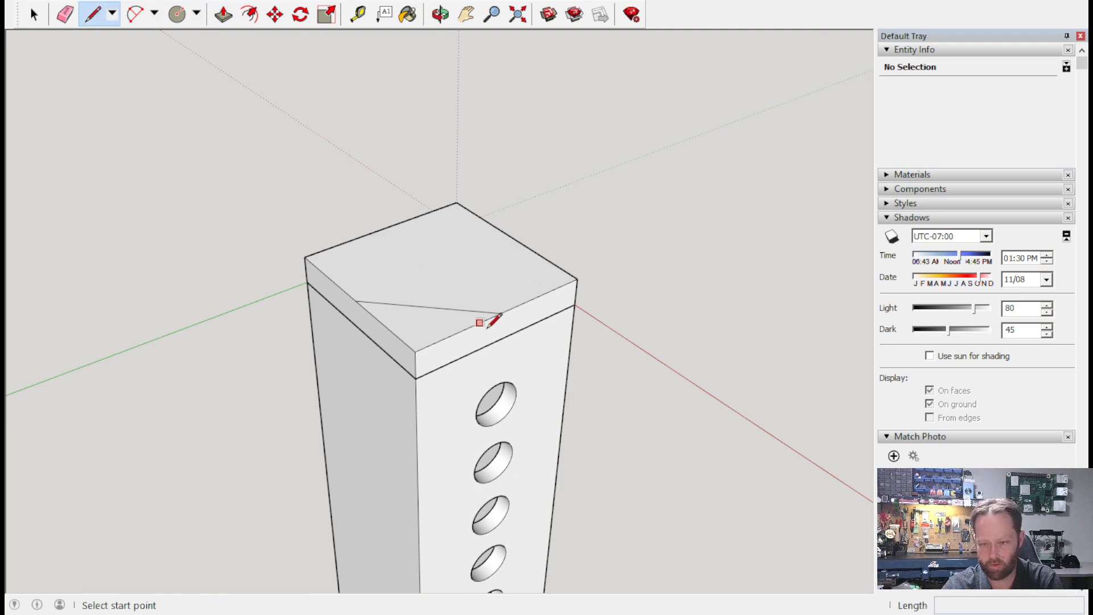
{"action": "left_click", "coordinate": [502, 314]}
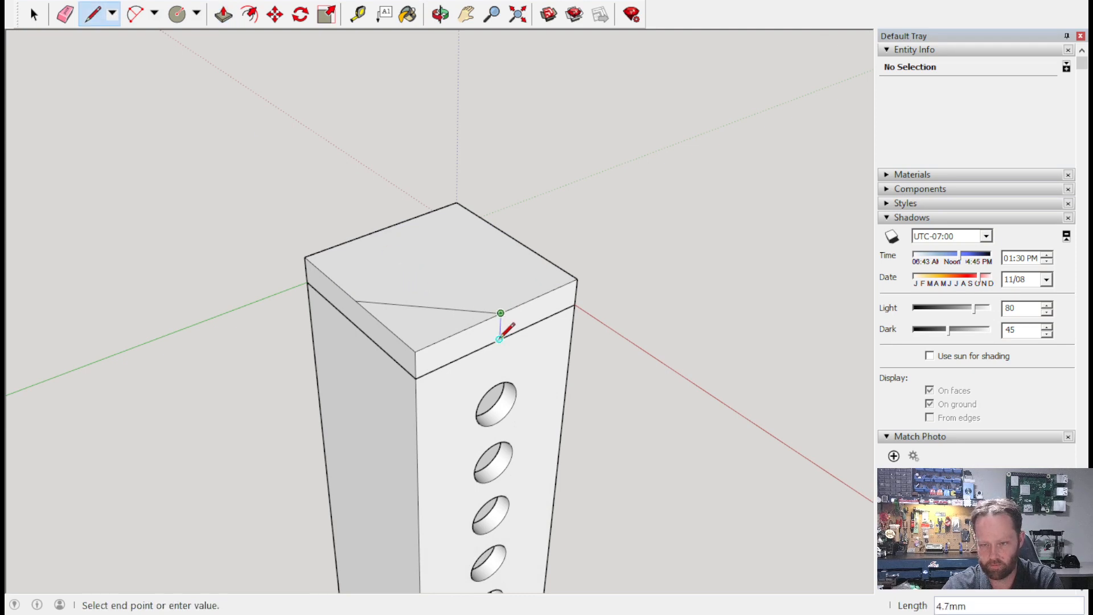
{"action": "left_click", "coordinate": [500, 338]}
{"action": "left_click", "coordinate": [355, 300]}
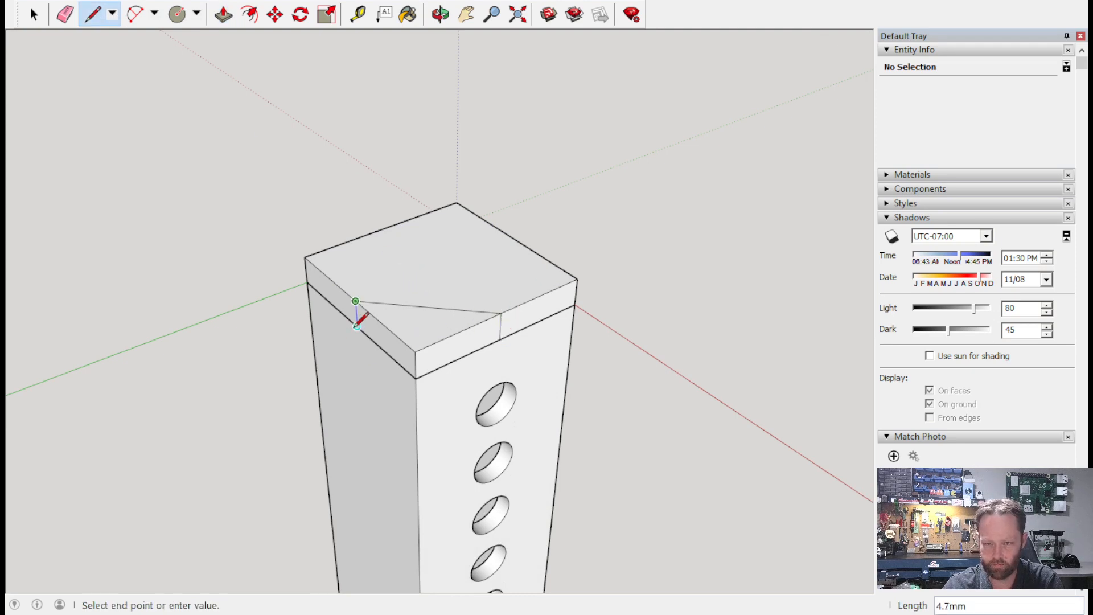
{"action": "left_click", "coordinate": [355, 326]}
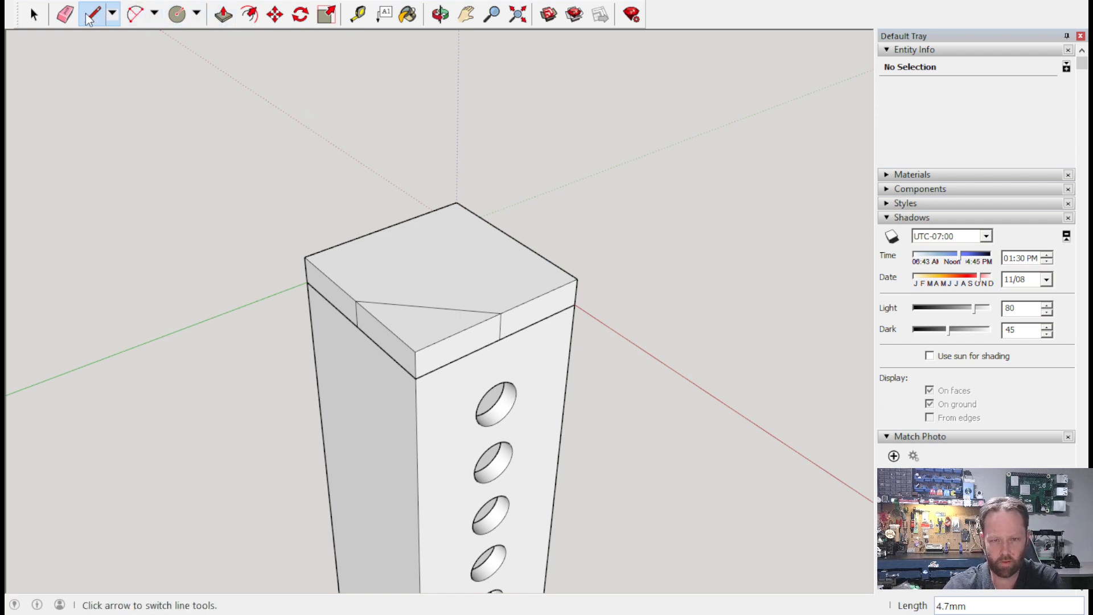
Measure the base's corner diagonal, and draw a line outward from one end, perpendicular to the diagonal and in the base's plane.
{"action": "left_click", "coordinate": [357, 13]}
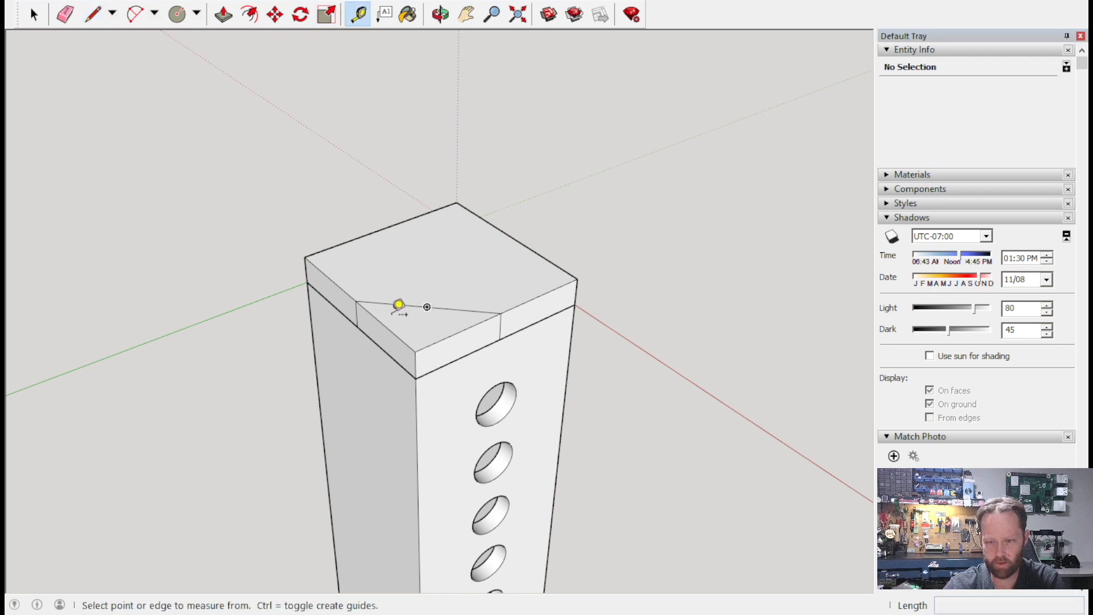
{"action": "left_click", "coordinate": [355, 300]}
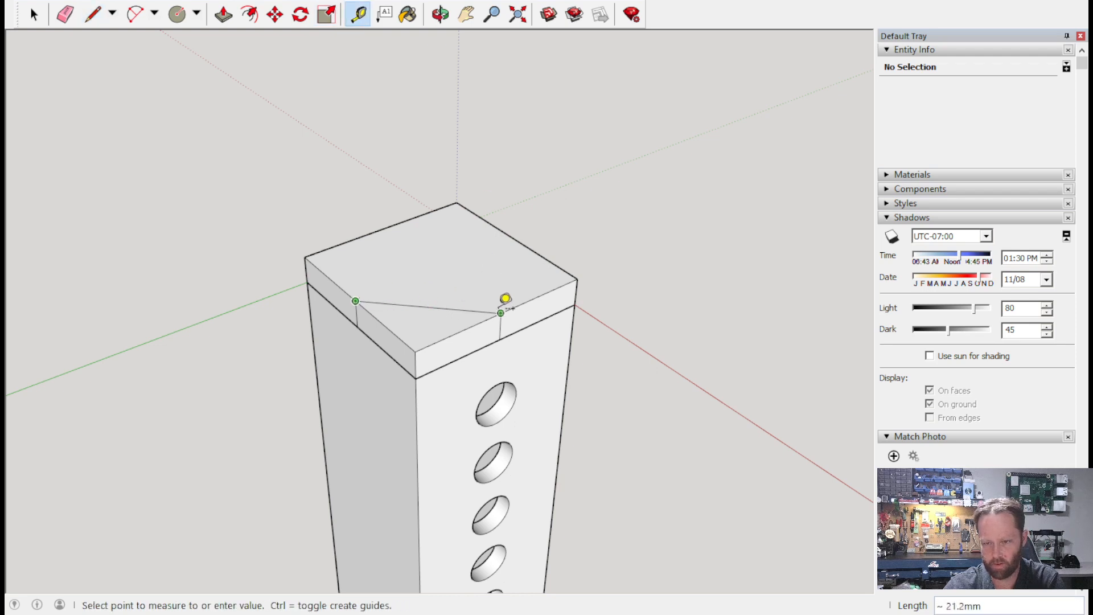
{"action": "left_click", "coordinate": [85, 23]}
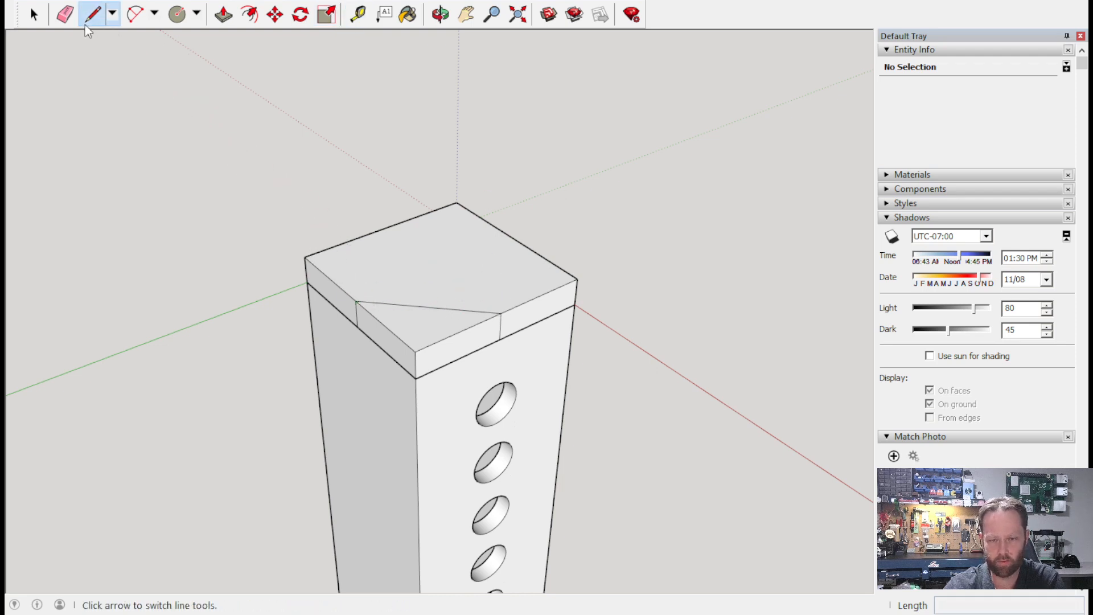
{"action": "left_click", "coordinate": [501, 313]}
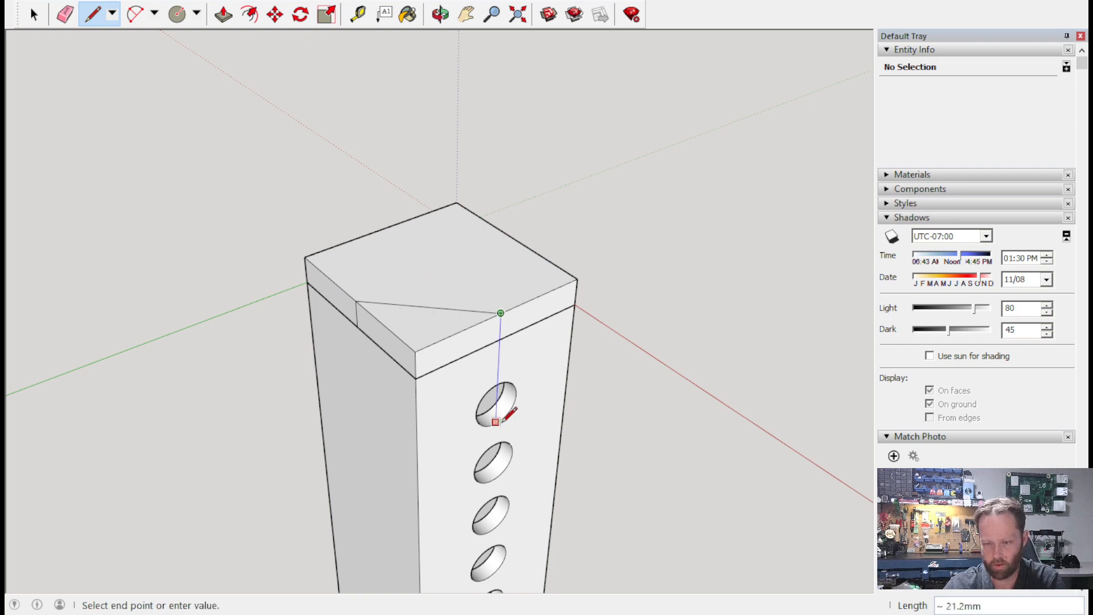
{"action": "middle_click_drag", "start_coordinate": [509, 402], "coordinate": [9, 171]}
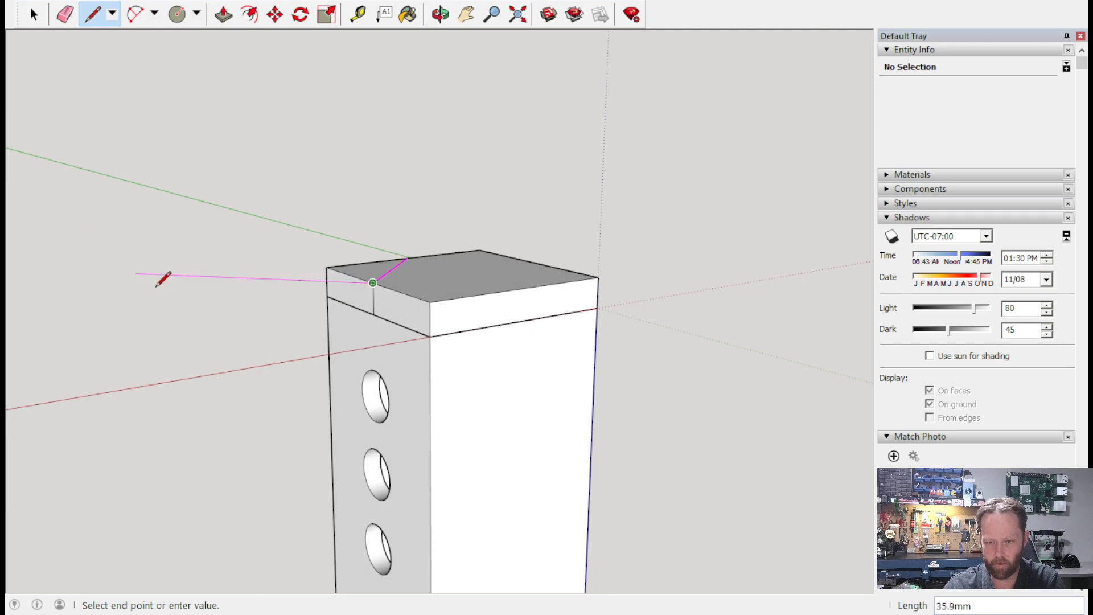
{"action": "middle_click_drag", "start_coordinate": [168, 278], "coordinate": [522, 283]}
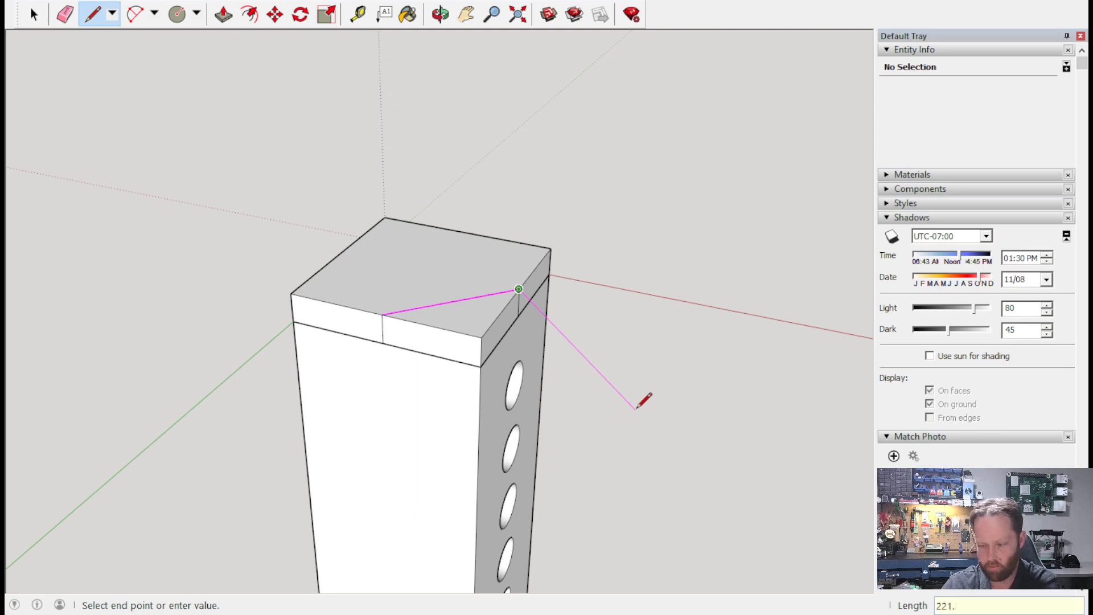
{"action": "key", "text": "Return"}
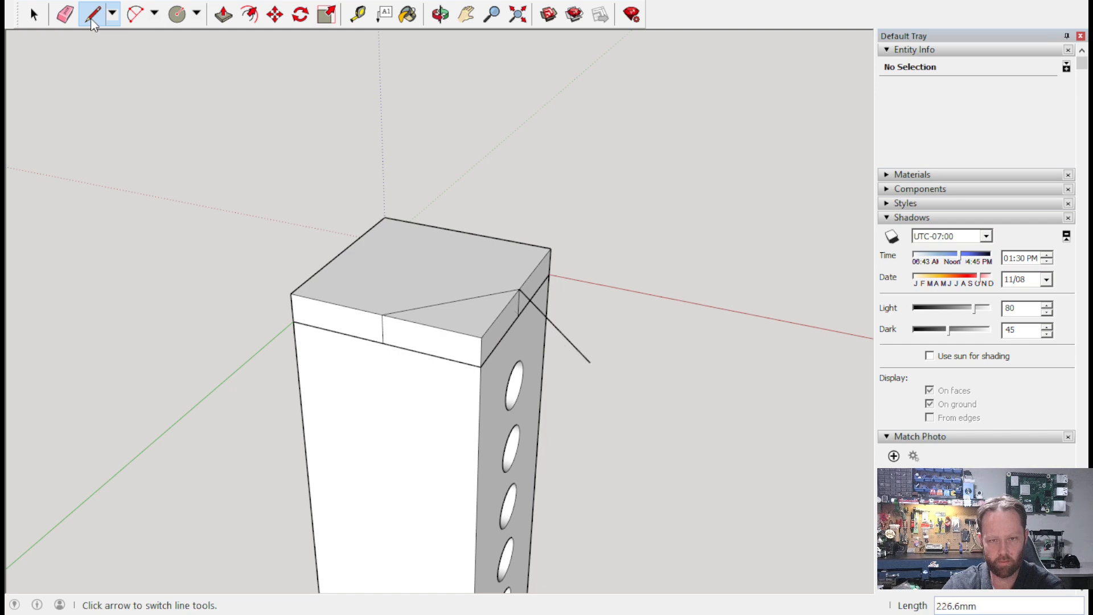
Draw a second outward line from the diagonal's other end and join the two outer ends to close a four-sided face.
{"action": "left_click", "coordinate": [351, 19]}
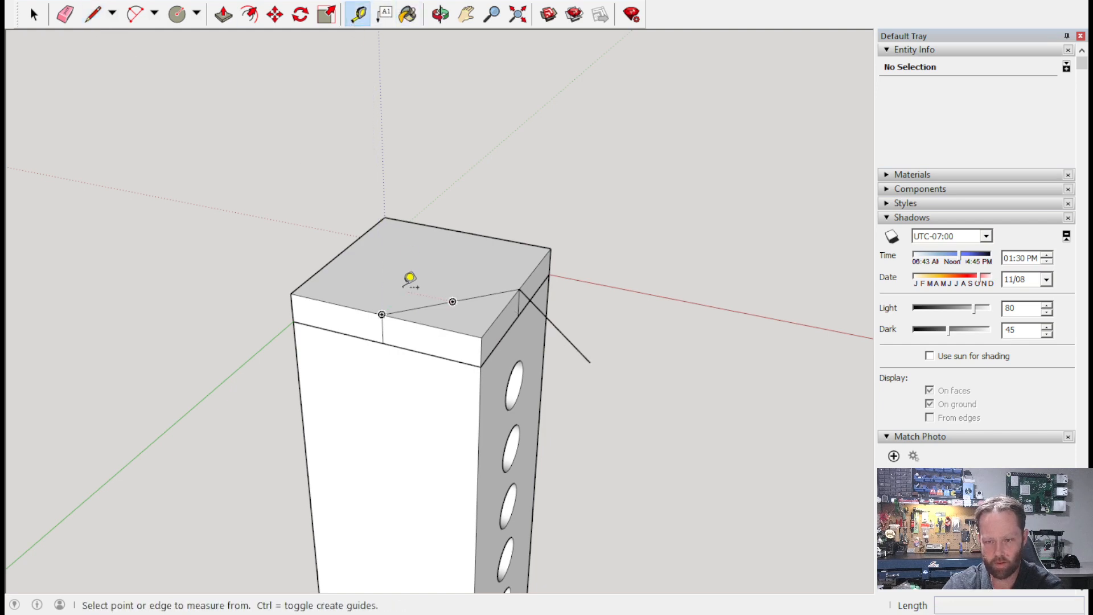
{"action": "left_click", "coordinate": [382, 315]}
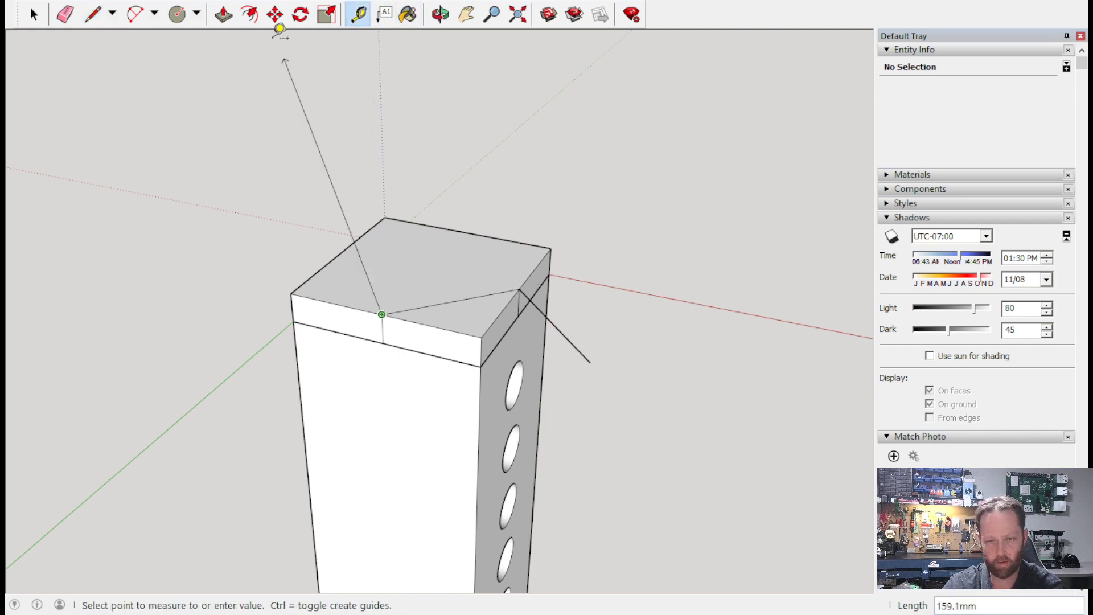
{"action": "left_click", "coordinate": [93, 14]}
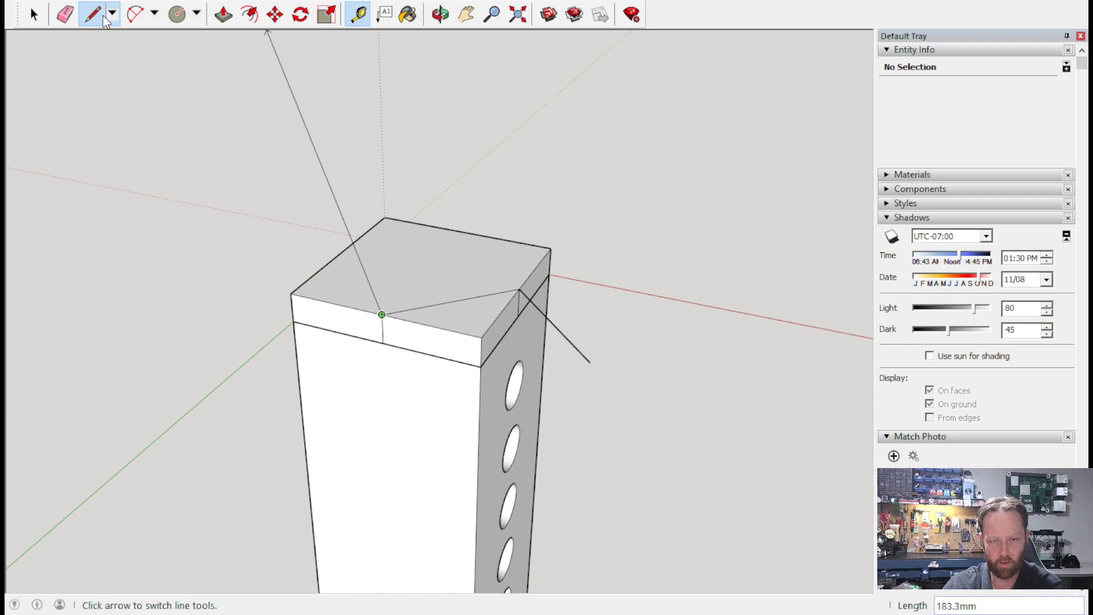
{"action": "left_click", "coordinate": [382, 314]}
{"action": "middle_click_drag", "start_coordinate": [473, 348], "coordinate": [720, 334]}
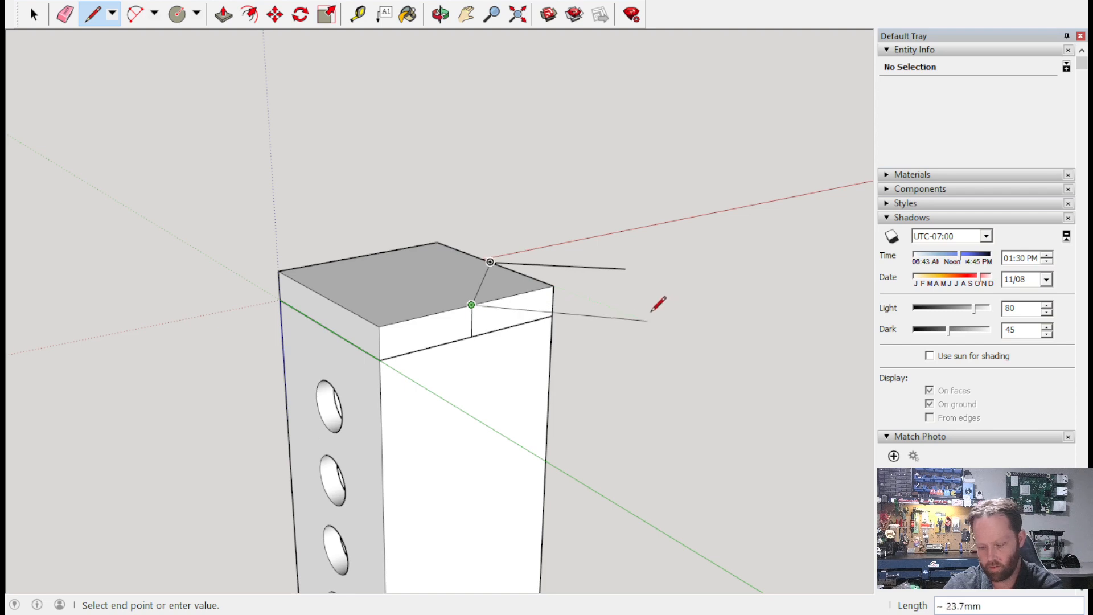
{"action": "key", "text": "Return"}
{"action": "middle_click_drag", "start_coordinate": [661, 300], "coordinate": [558, 347]}
{"action": "left_click", "coordinate": [634, 334]}
{"action": "middle_click_drag", "start_coordinate": [840, 345], "coordinate": [564, 483]}
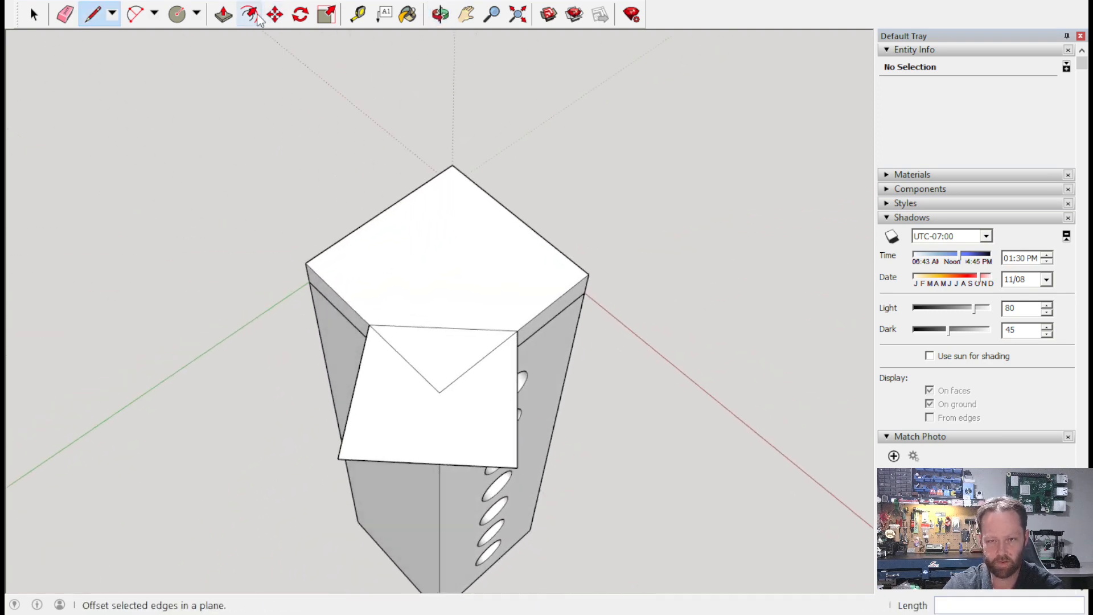
Measure the outer edge of the four-sided face, and erase the face's three outer lines and the corner diagonal.
{"action": "left_click", "coordinate": [357, 14]}
{"action": "left_click", "coordinate": [337, 459]}
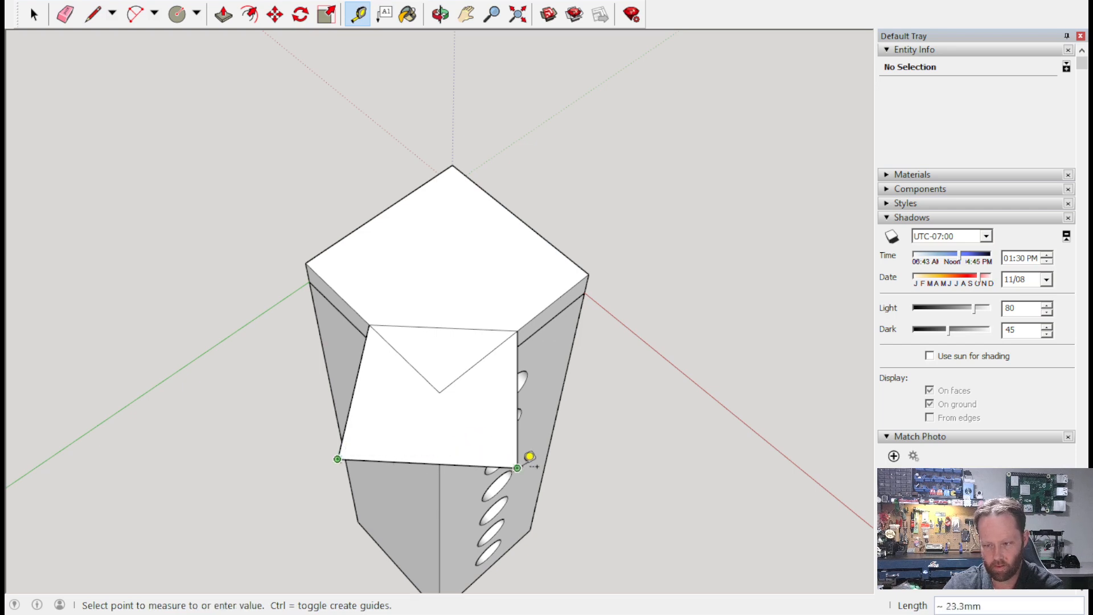
{"action": "left_click", "coordinate": [65, 15]}
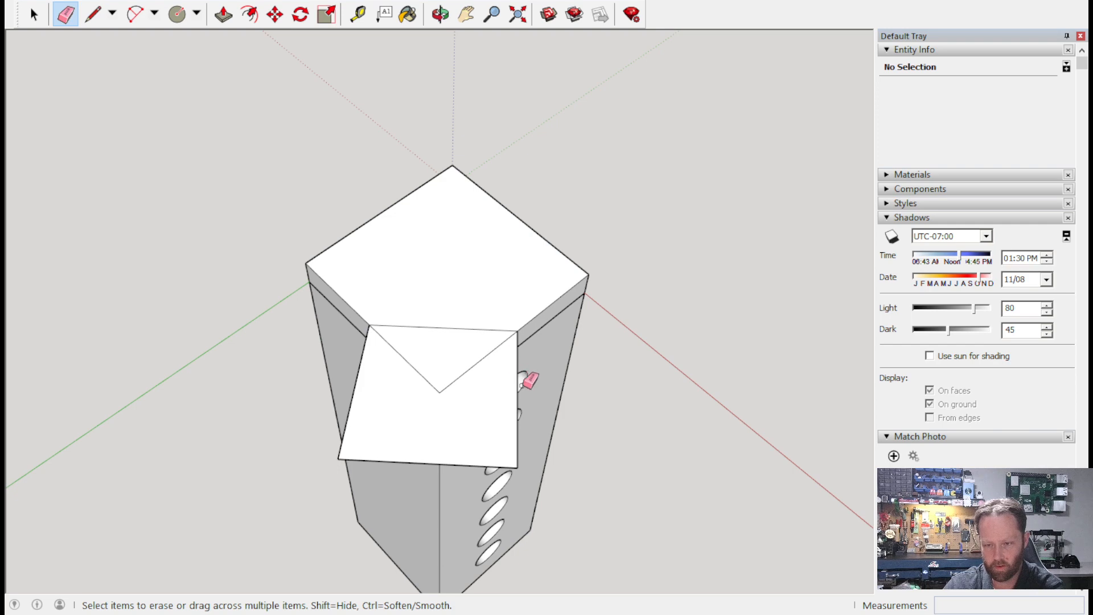
{"action": "left_click", "coordinate": [501, 466]}
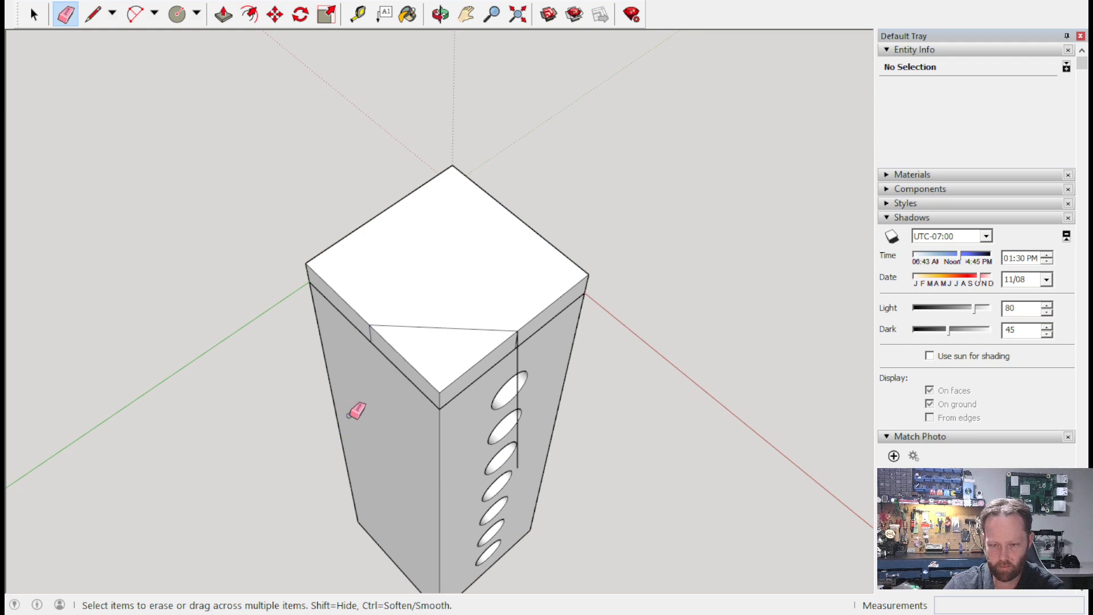
{"action": "left_click", "coordinate": [518, 367]}
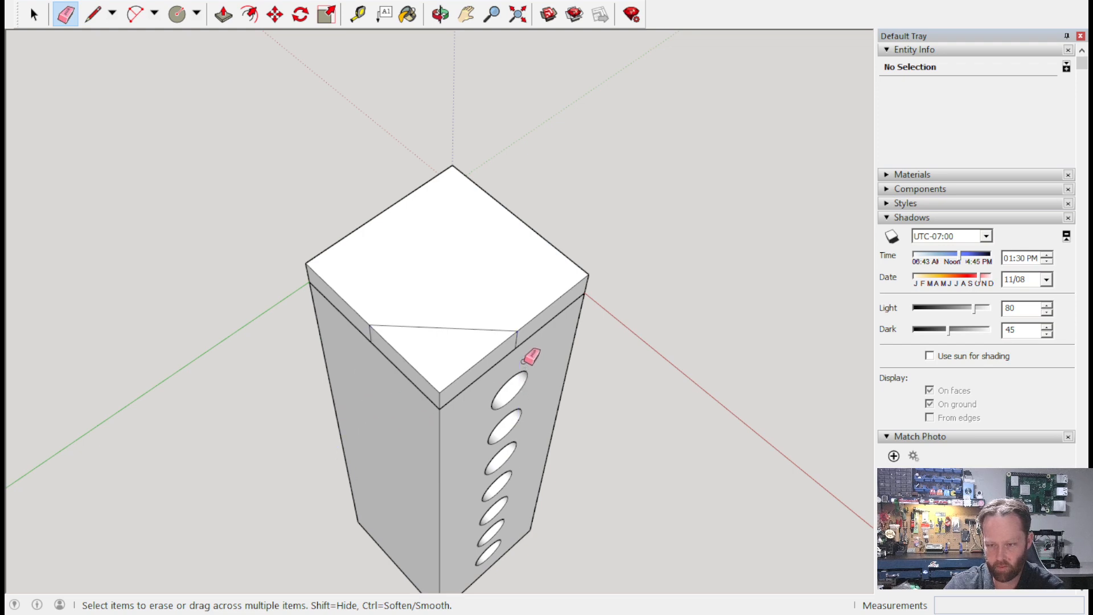
{"action": "left_click", "coordinate": [493, 331]}
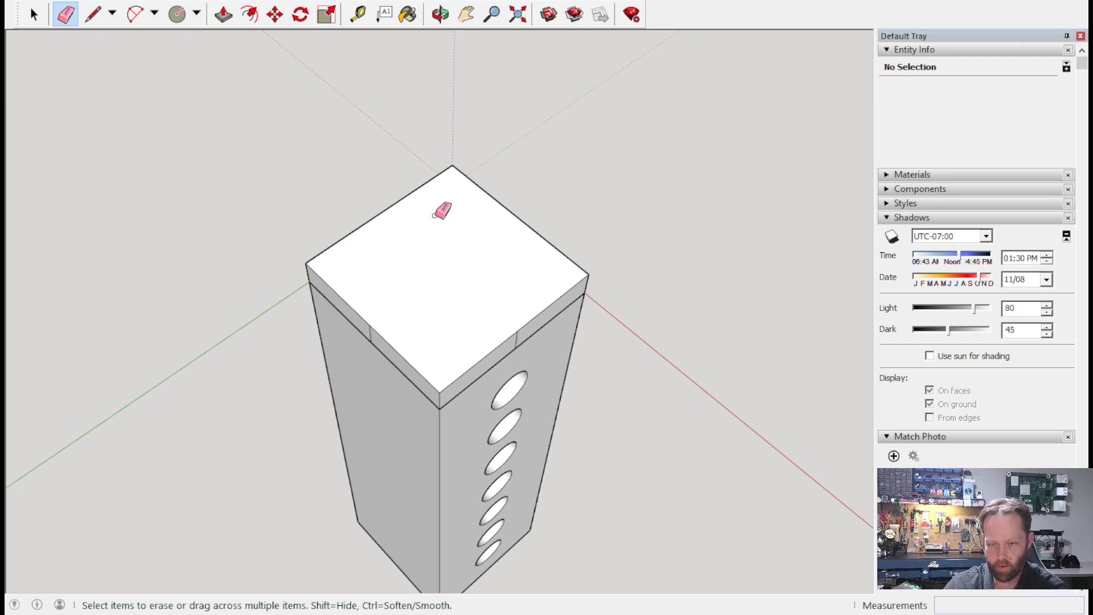
Try the Rectangle tool between the two edge midpoints, drawing a 15 mm square on the base's corner, and undo it.
{"action": "left_click", "coordinate": [197, 17]}
{"action": "left_click", "coordinate": [189, 57]}
{"action": "left_click", "coordinate": [369, 324]}
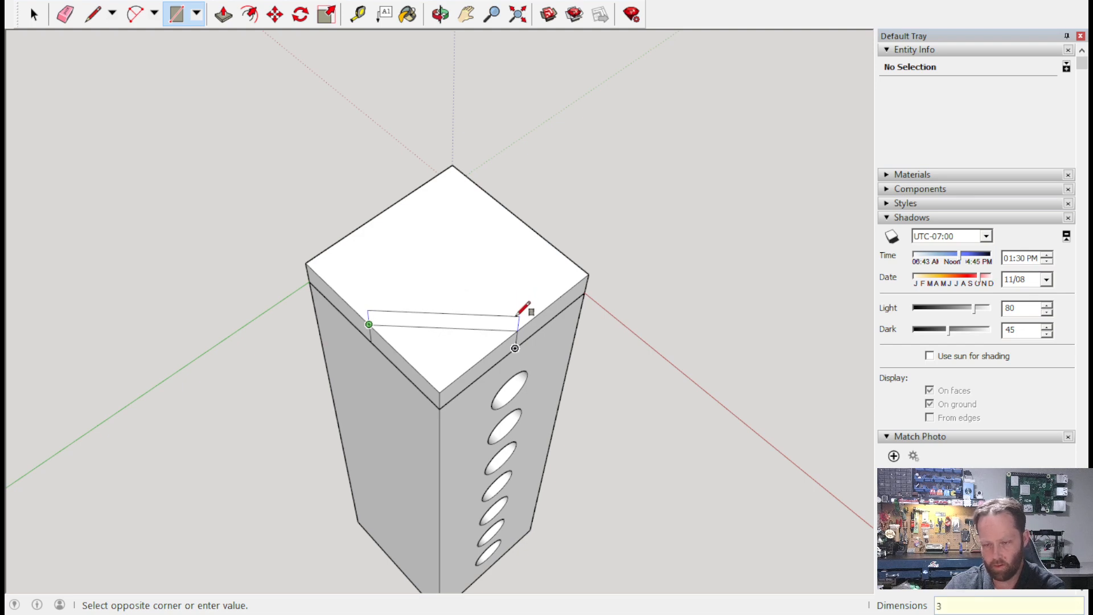
{"action": "key", "text": "Return"}
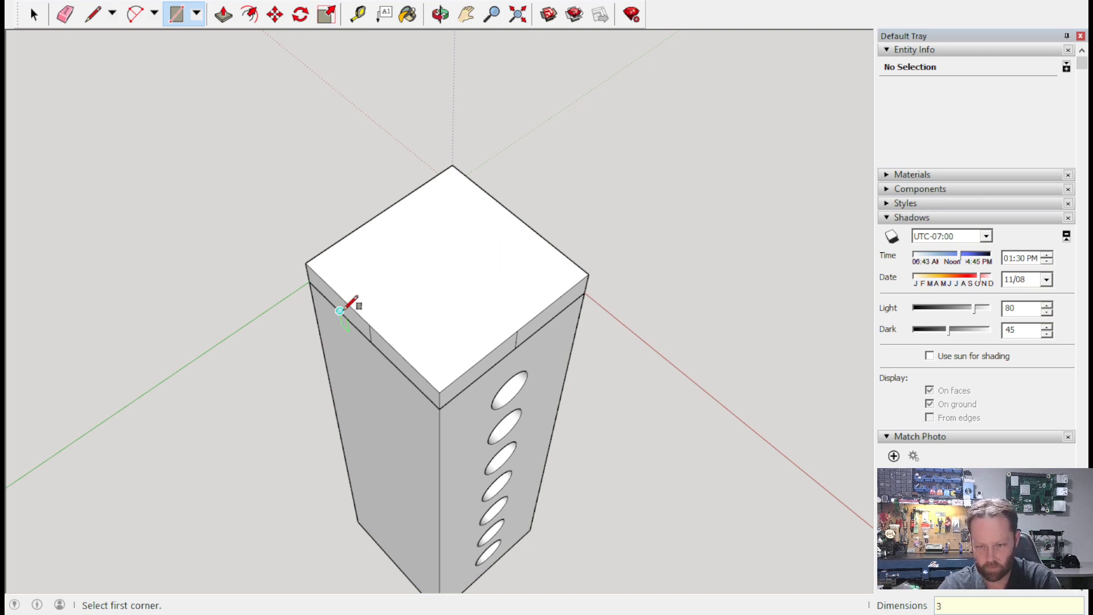
{"action": "left_click", "coordinate": [369, 324]}
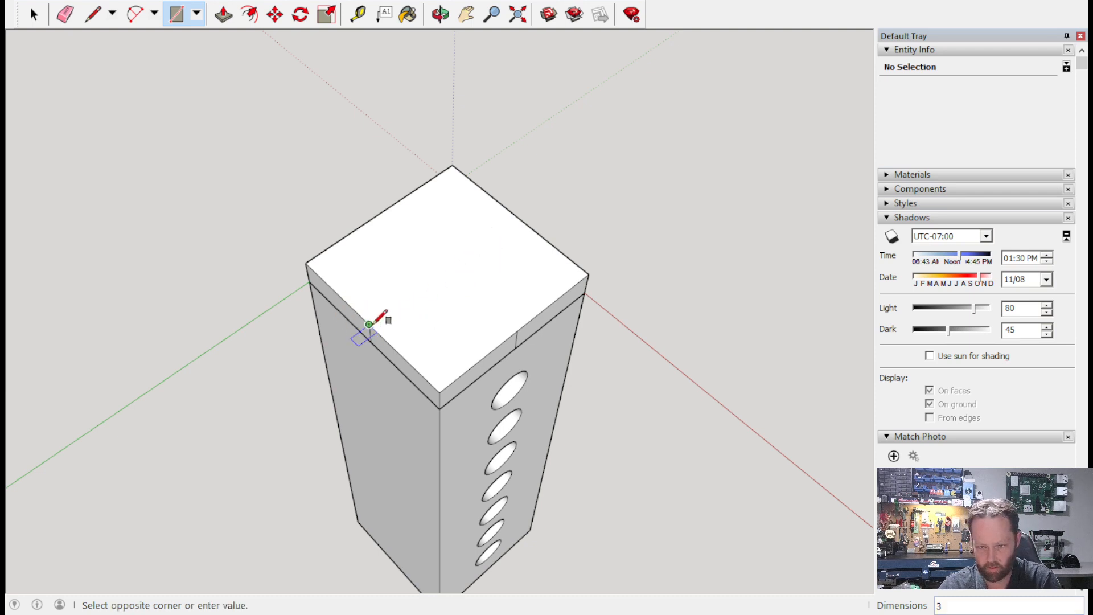
{"action": "left_click", "coordinate": [517, 329]}
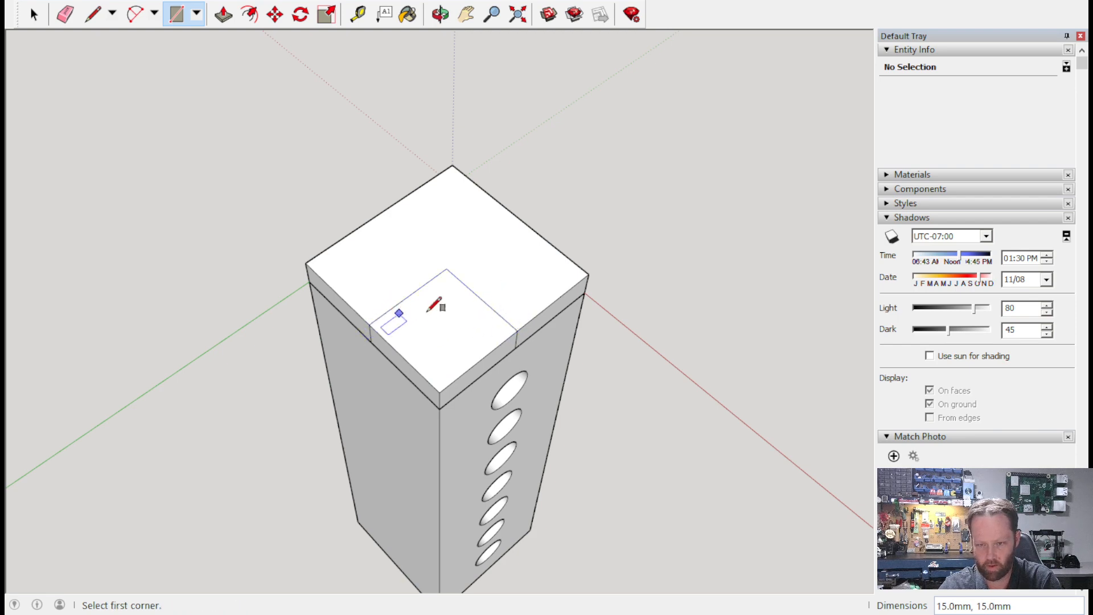
{"action": "key", "text": "ctrl+z"}
Draw an upright rectangle about 21.2 mm by 3 mm across the base's corner, spanning the two edge midpoints.
{"action": "left_click", "coordinate": [369, 324]}
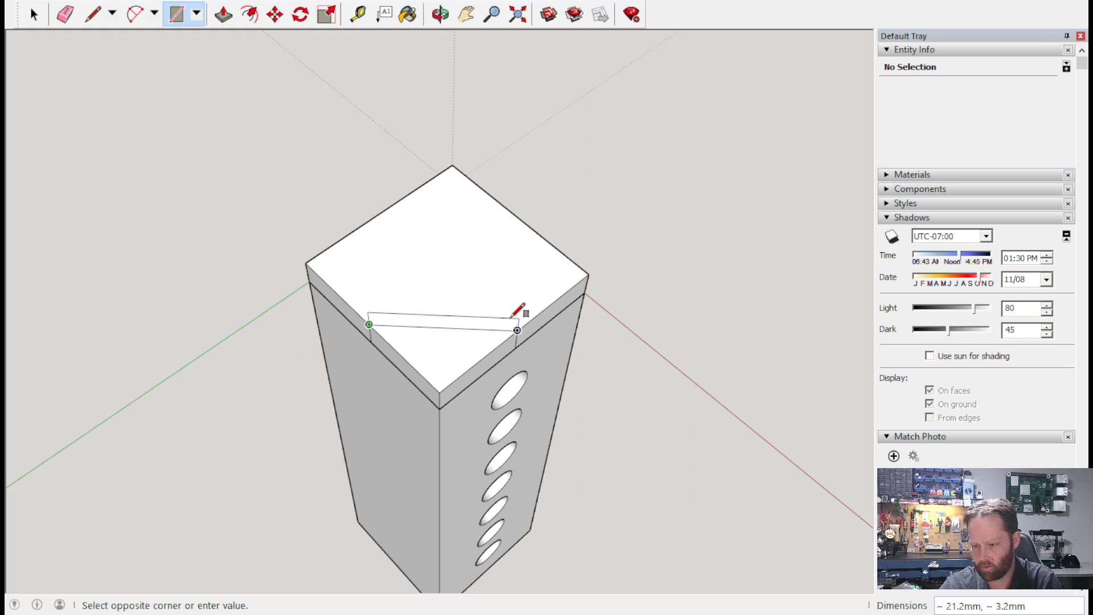
{"action": "left_click", "coordinate": [512, 317]}
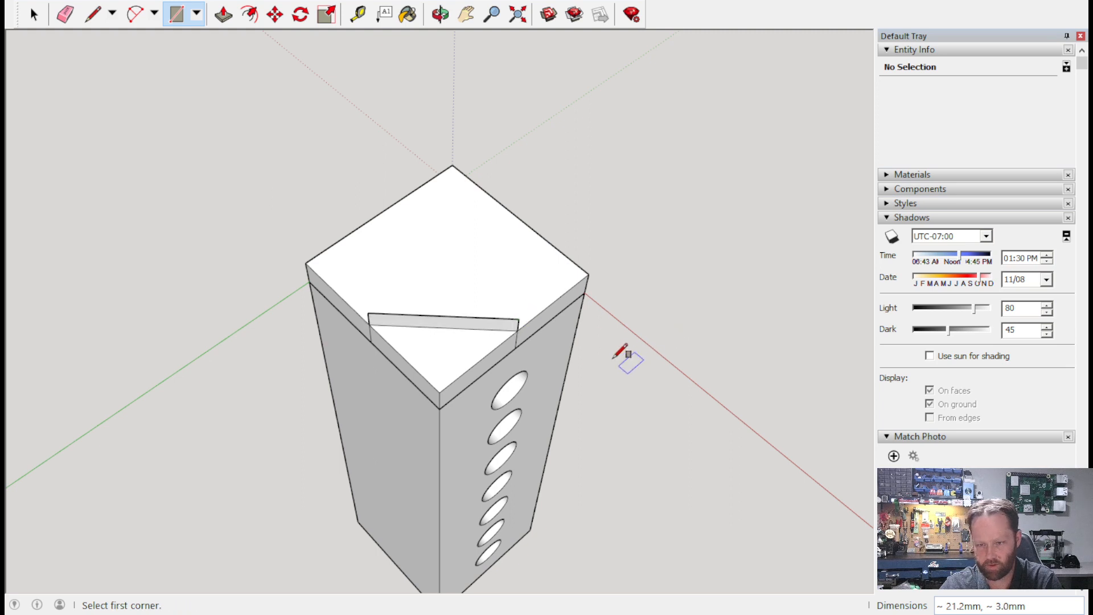
Pull the upright rectangle on the post's cap horizontally about 21.2 mm across it to form a square plate.
{"action": "left_click", "coordinate": [223, 14]}
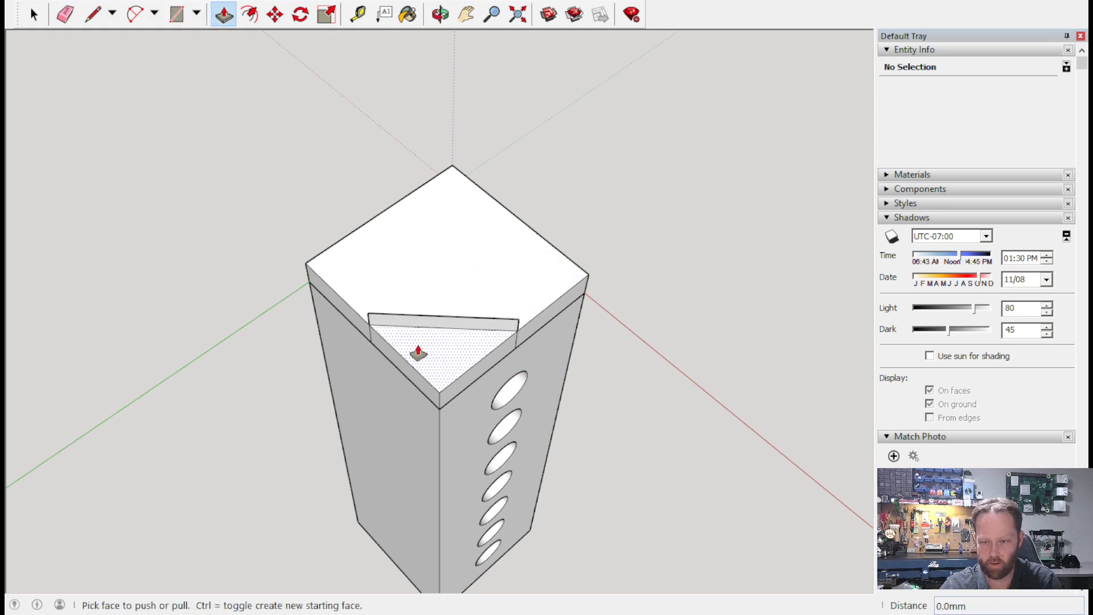
{"action": "left_click", "coordinate": [419, 329]}
{"action": "left_click", "coordinate": [436, 379]}
{"action": "left_click", "coordinate": [414, 331]}
{"action": "left_click", "coordinate": [398, 387]}
{"action": "middle_click_drag", "start_coordinate": [400, 392], "coordinate": [786, 241]}
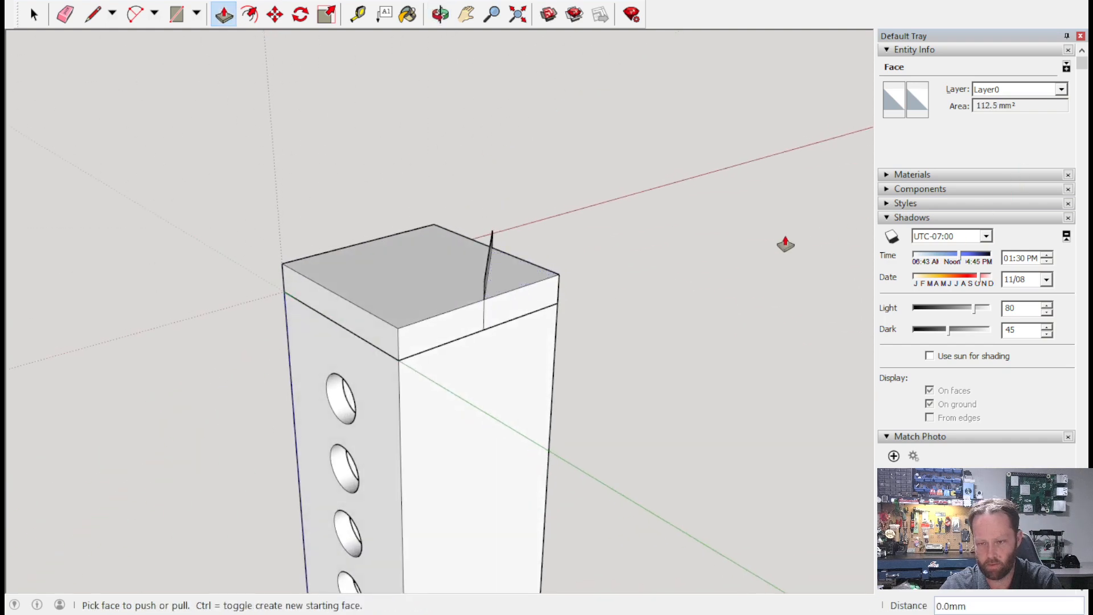
{"action": "middle_click_drag", "start_coordinate": [542, 293], "coordinate": [594, 310]}
{"action": "left_click", "coordinate": [434, 293]}
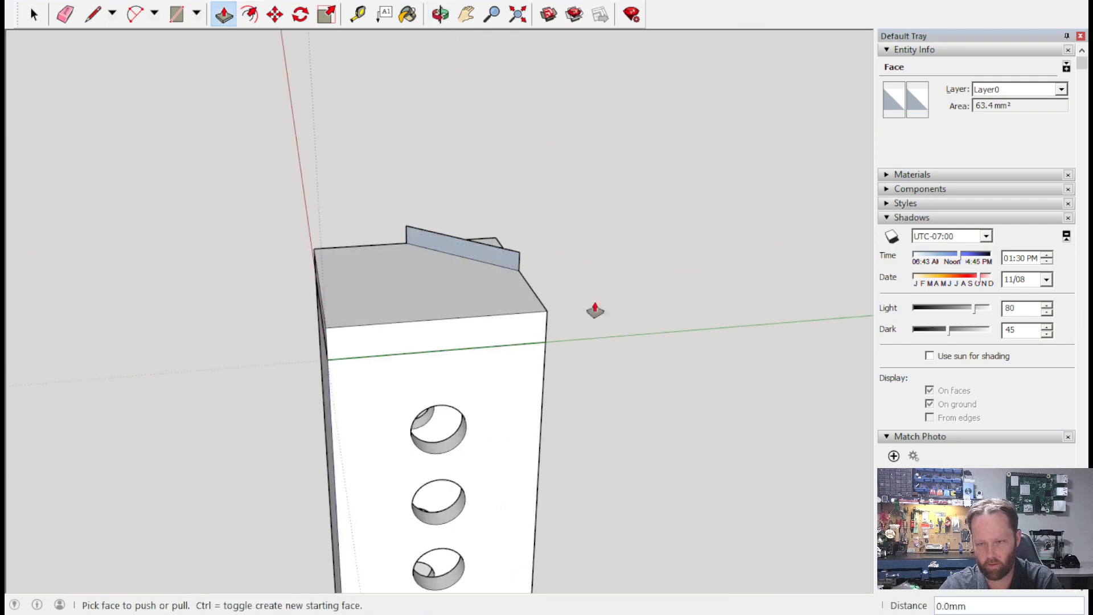
{"action": "left_click", "coordinate": [458, 265]}
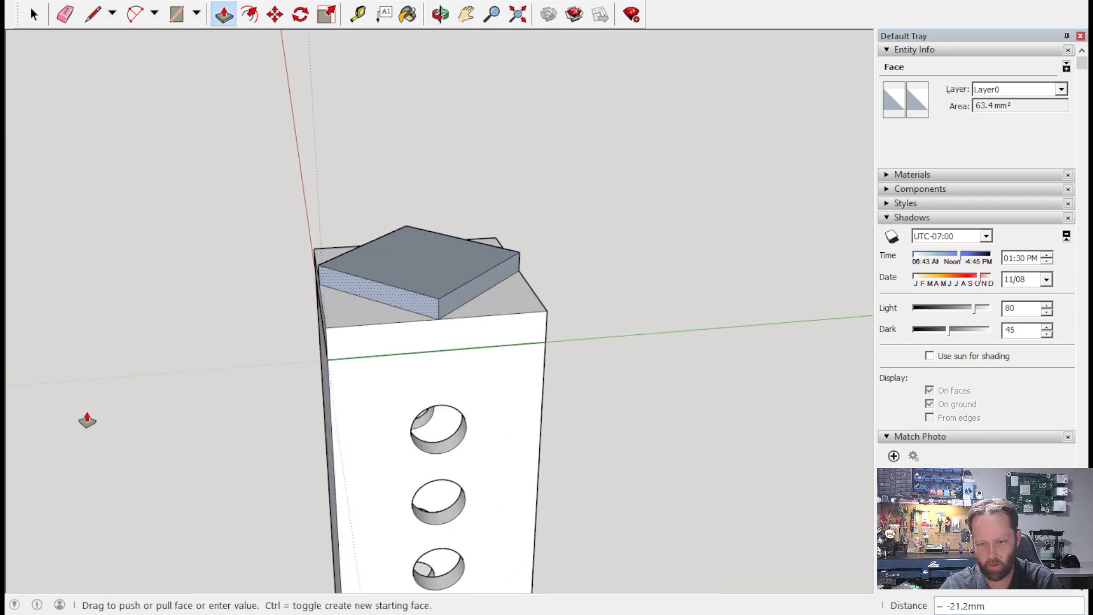
{"action": "left_click", "coordinate": [90, 420]}
{"action": "left_click", "coordinate": [372, 300]}
{"action": "key", "text": "Escape"}
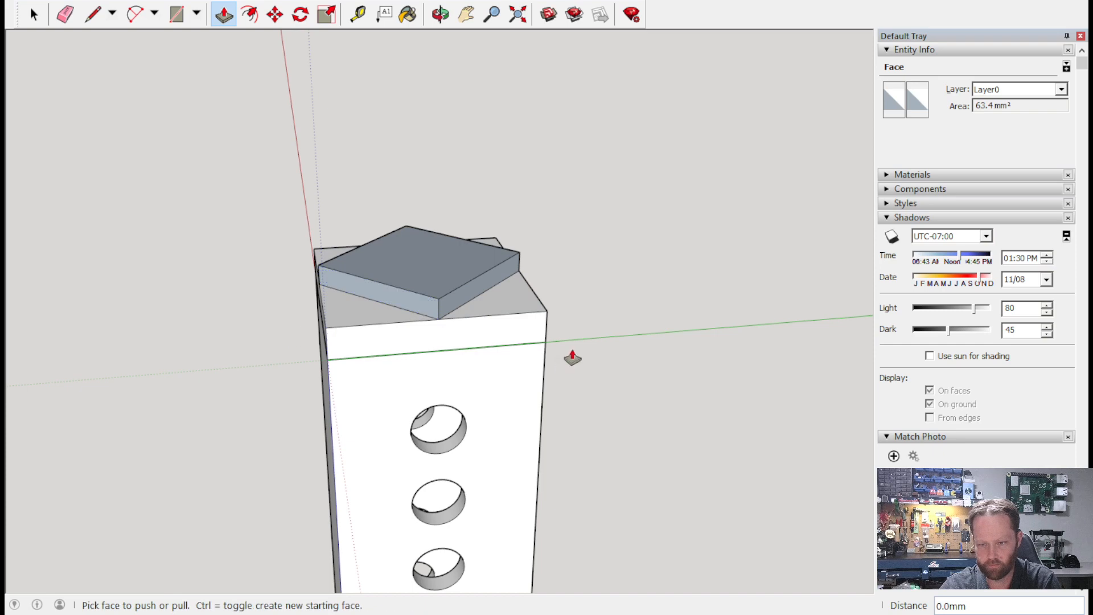
Push the exposed top face of the cap around the square plate down 1.9 mm.
{"action": "left_click", "coordinate": [381, 320]}
{"action": "left_click", "coordinate": [379, 336]}
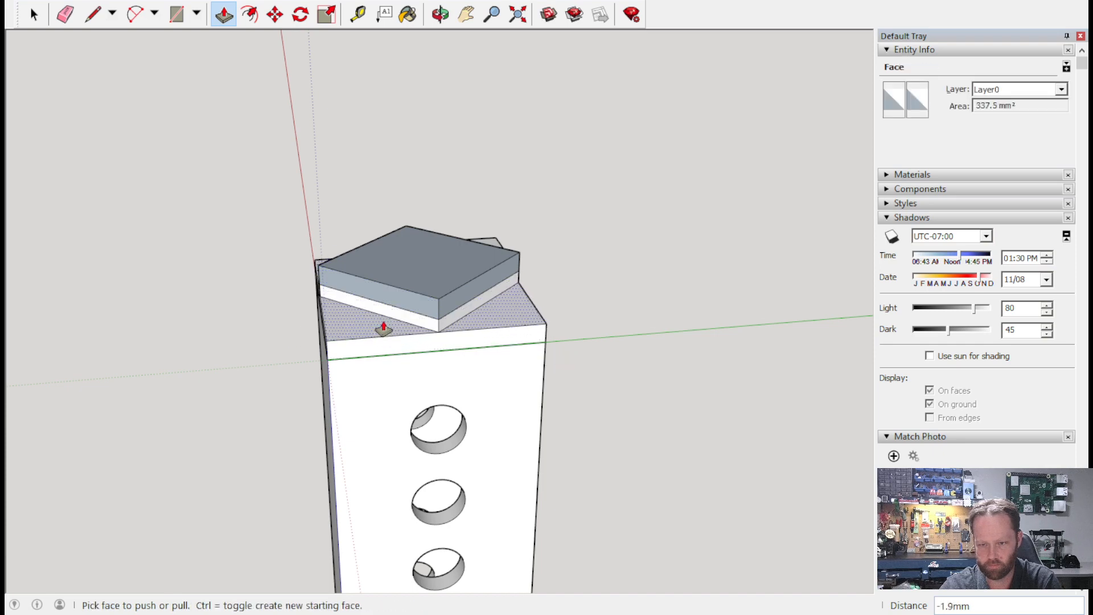
{"action": "left_click", "coordinate": [387, 310]}
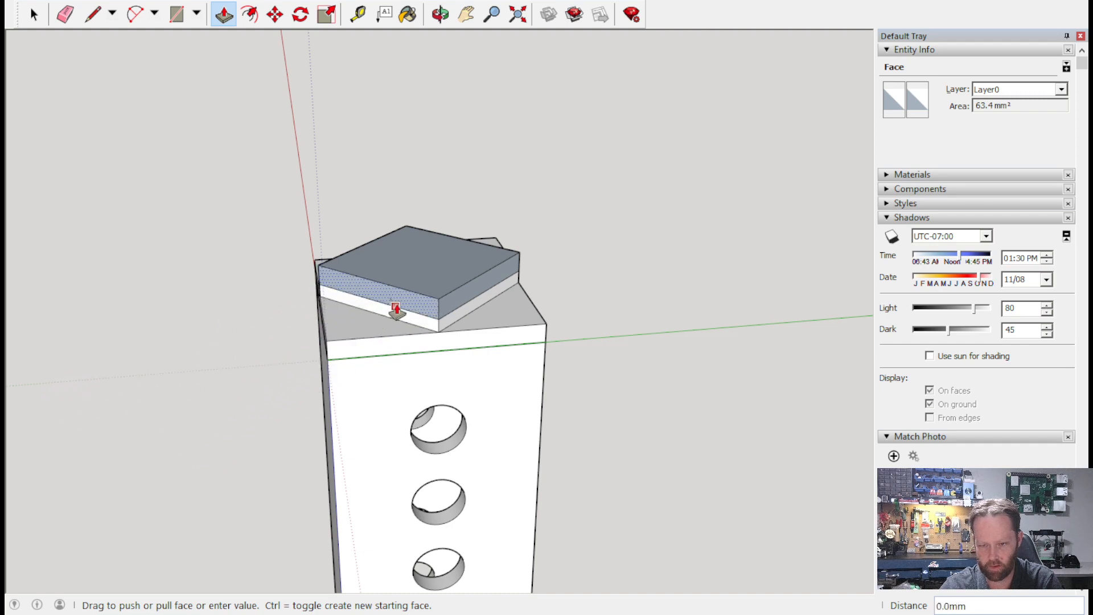
{"action": "left_click", "coordinate": [427, 326]}
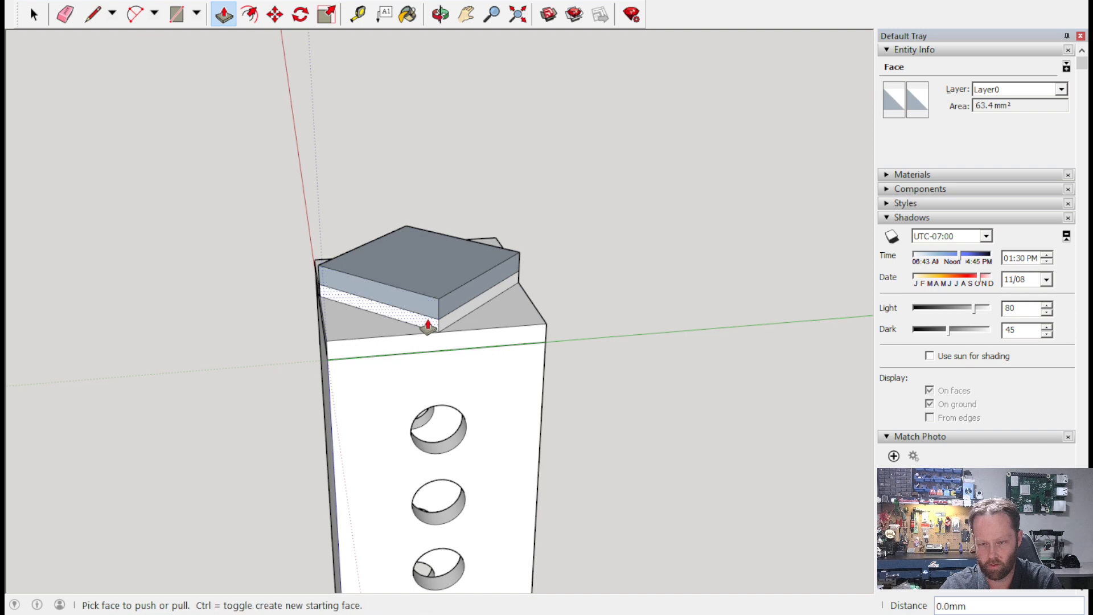
Pull one upper side face of the square plate outward 50 mm to form the first arm.
{"action": "middle_click_drag", "start_coordinate": [557, 345], "coordinate": [471, 320]}
{"action": "left_click", "coordinate": [459, 319]}
{"action": "left_click", "coordinate": [495, 341]}
{"action": "left_click", "coordinate": [456, 304]}
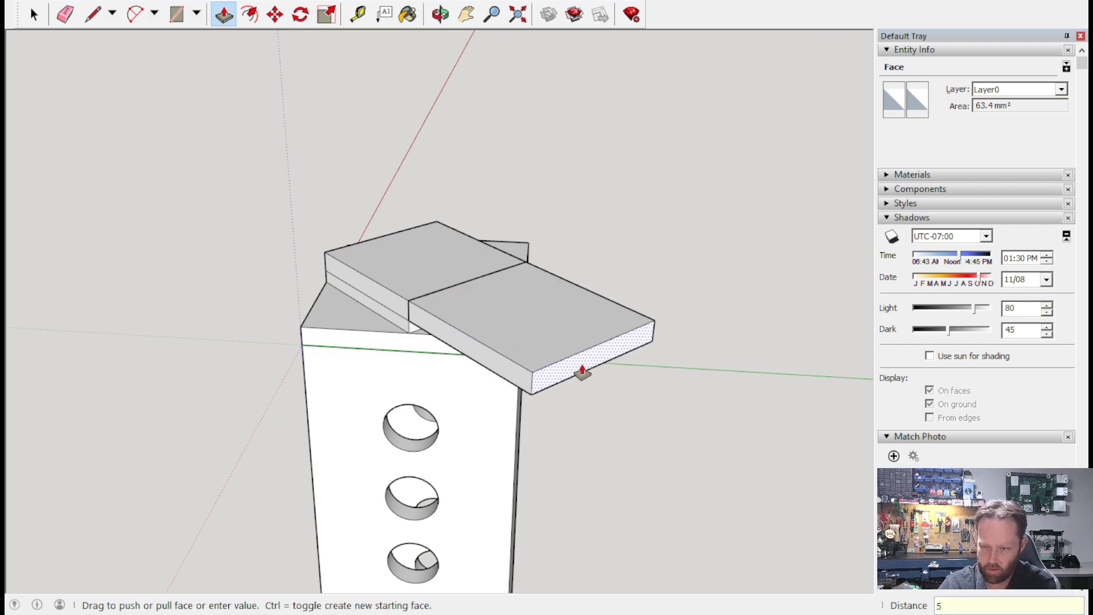
{"action": "type", "text": "50"}
{"action": "key", "text": "Return"}
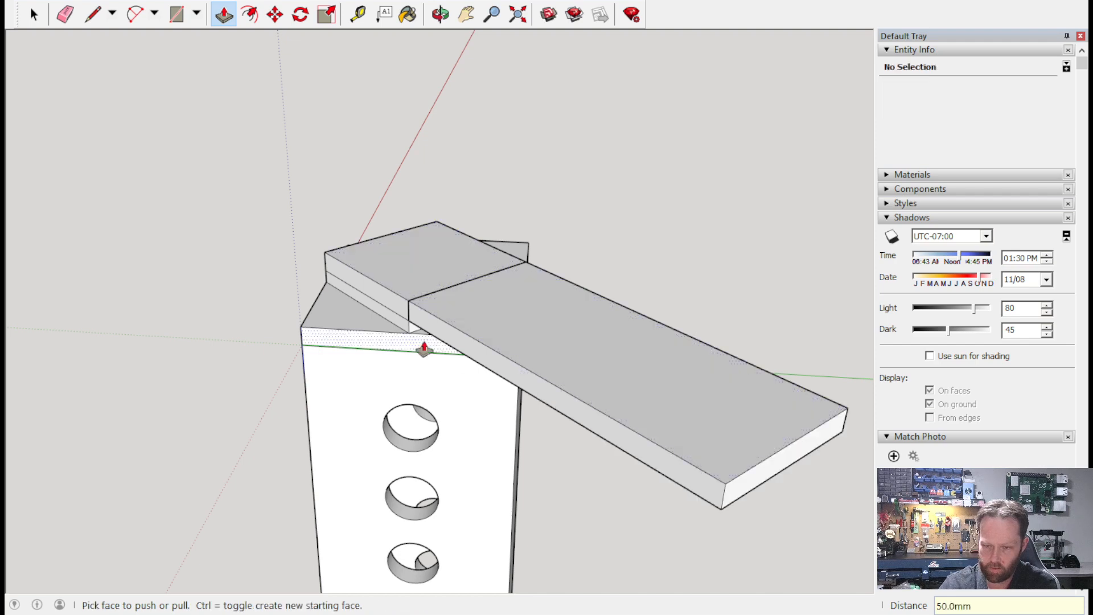
Try pulling the combined long side face of the arm and square plate outward 14.2 mm, and undo it.
{"action": "left_click", "coordinate": [366, 295]}
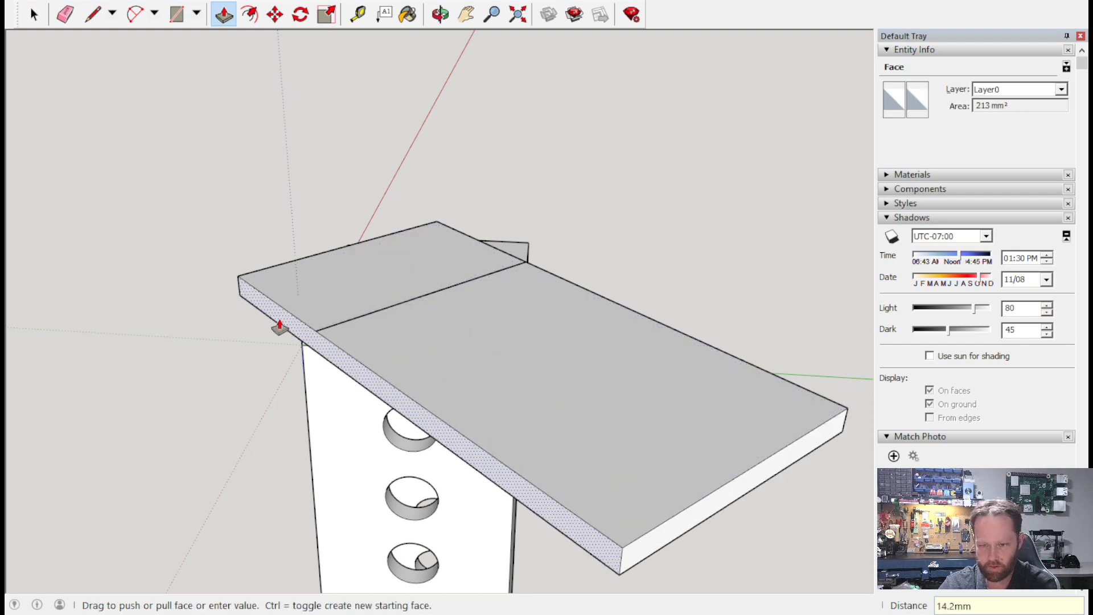
{"action": "left_click", "coordinate": [283, 329]}
{"action": "key", "text": "ctrl+z"}
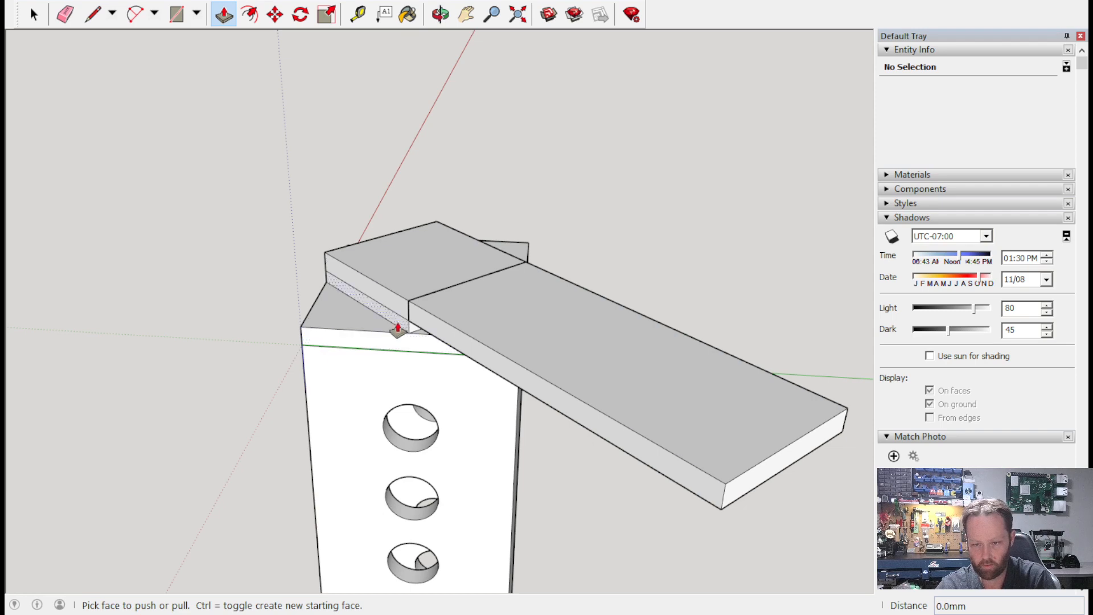
{"action": "left_click", "coordinate": [378, 301]}
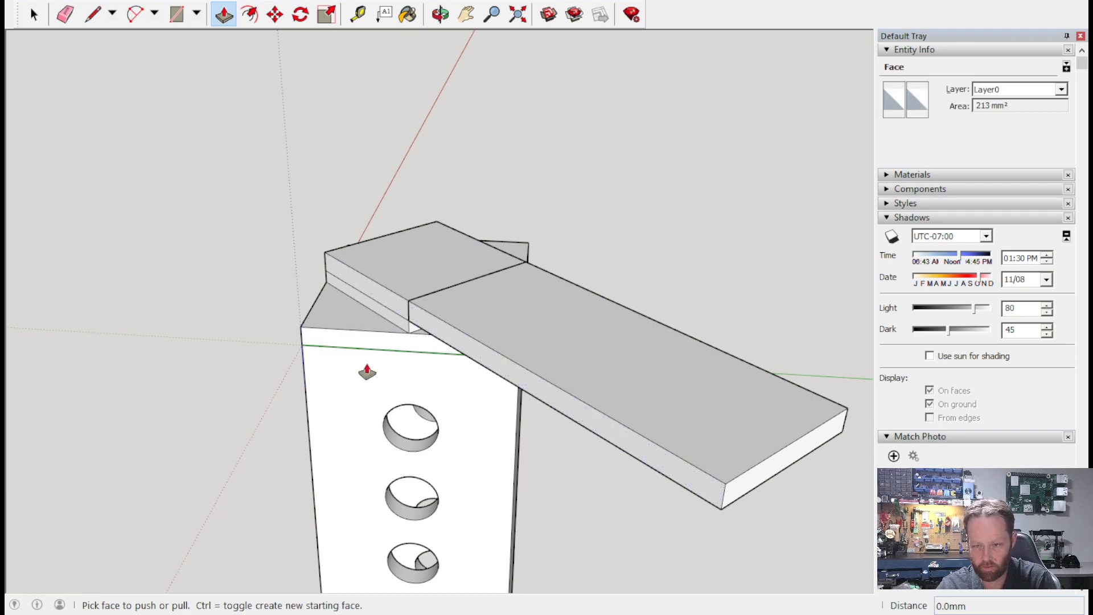
Draw a vertical line on the long side face where the arm meets the square plate, splitting that face.
{"action": "left_click", "coordinate": [92, 13]}
{"action": "middle_click_drag", "start_coordinate": [524, 495], "coordinate": [474, 237]}
{"action": "middle_click_drag", "start_coordinate": [383, 240], "coordinate": [462, 317]}
{"action": "left_click", "coordinate": [423, 296]}
{"action": "key", "text": "Escape"}
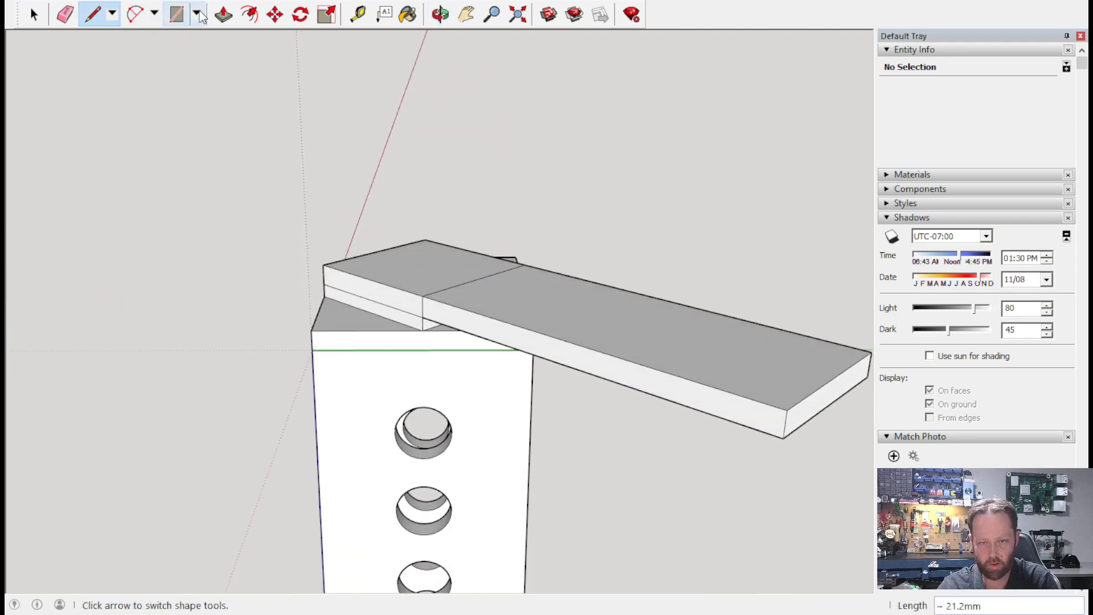
Pull the split-off side face of the square plate outward 50 mm to form a second arm perpendicular to the first.
{"action": "left_click", "coordinate": [223, 15]}
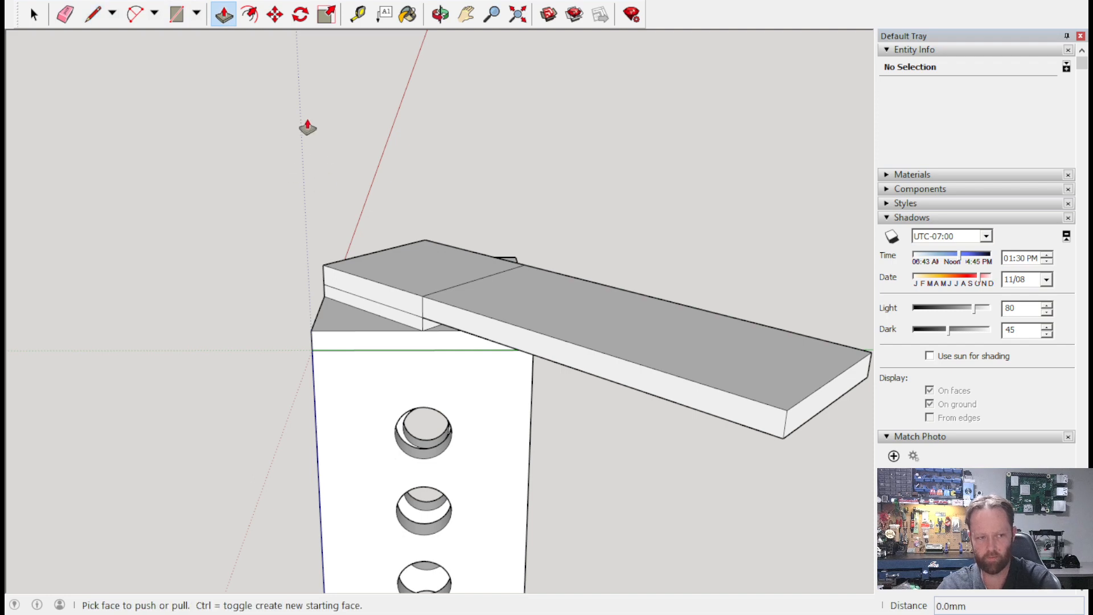
{"action": "left_click", "coordinate": [383, 296]}
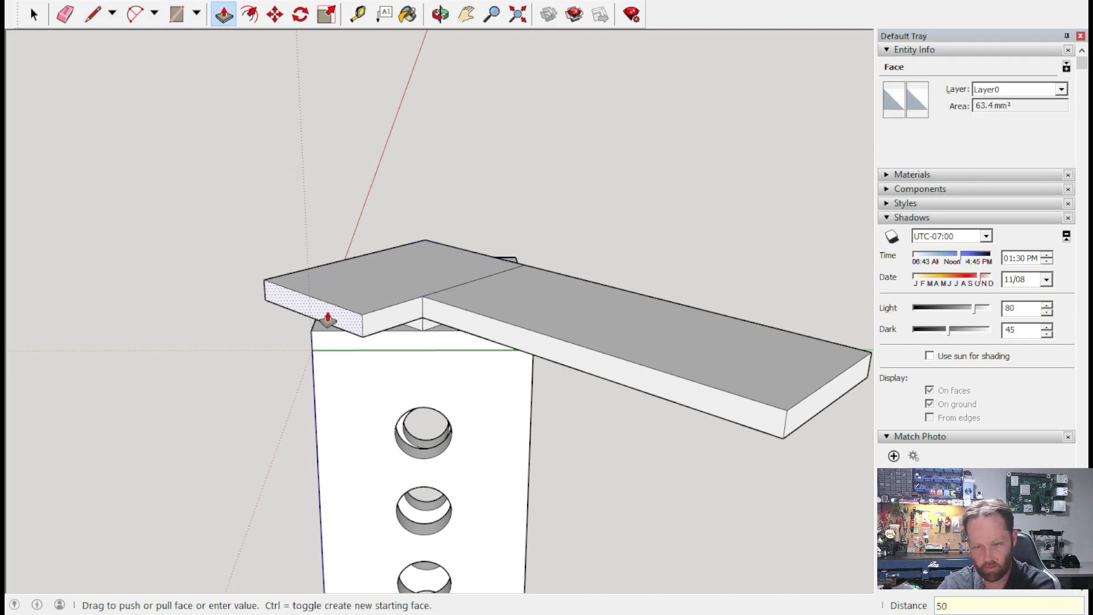
{"action": "type", "text": "50"}
{"action": "key", "text": "Return"}
Draw a line about 21.2 mm along the lower edge of the square plate's open side to close its missing face.
{"action": "middle_click_drag", "start_coordinate": [549, 213], "coordinate": [256, 173]}
{"action": "left_click", "coordinate": [93, 14]}
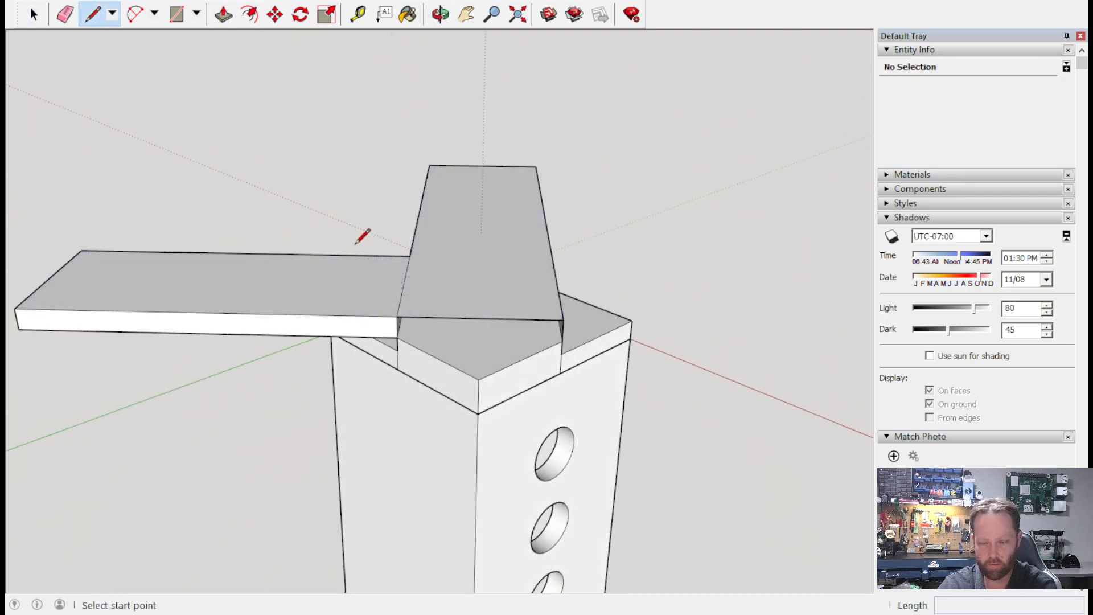
{"action": "left_click", "coordinate": [397, 337]}
{"action": "left_click", "coordinate": [562, 339]}
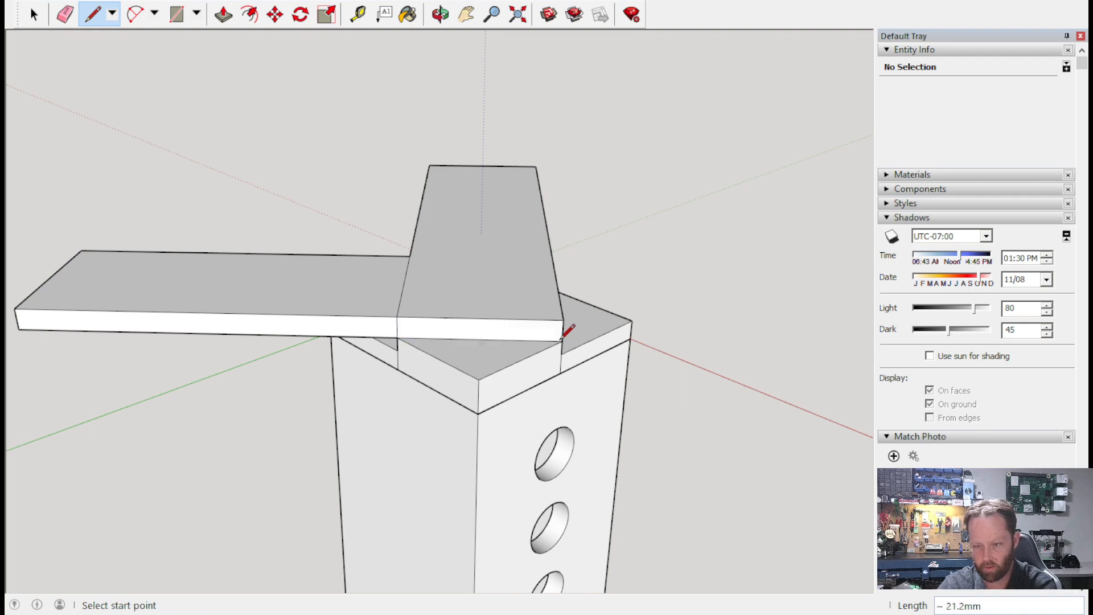
Push the triangular corner of the cap down 1.9 mm, level with the rest of its top face.
{"action": "left_click", "coordinate": [223, 14]}
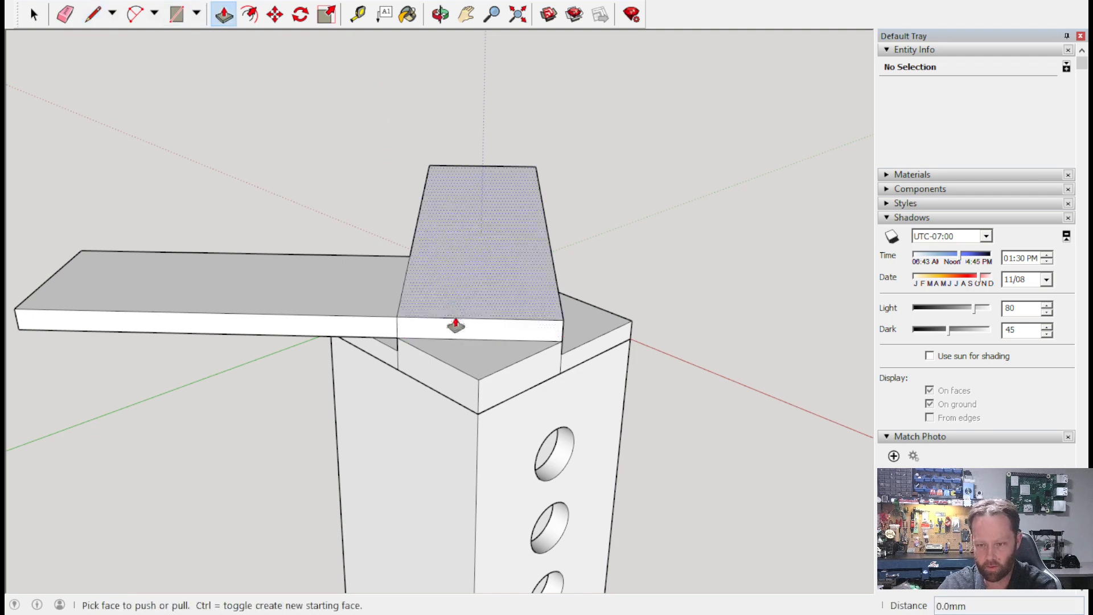
{"action": "left_click", "coordinate": [459, 359]}
{"action": "left_click", "coordinate": [385, 352]}
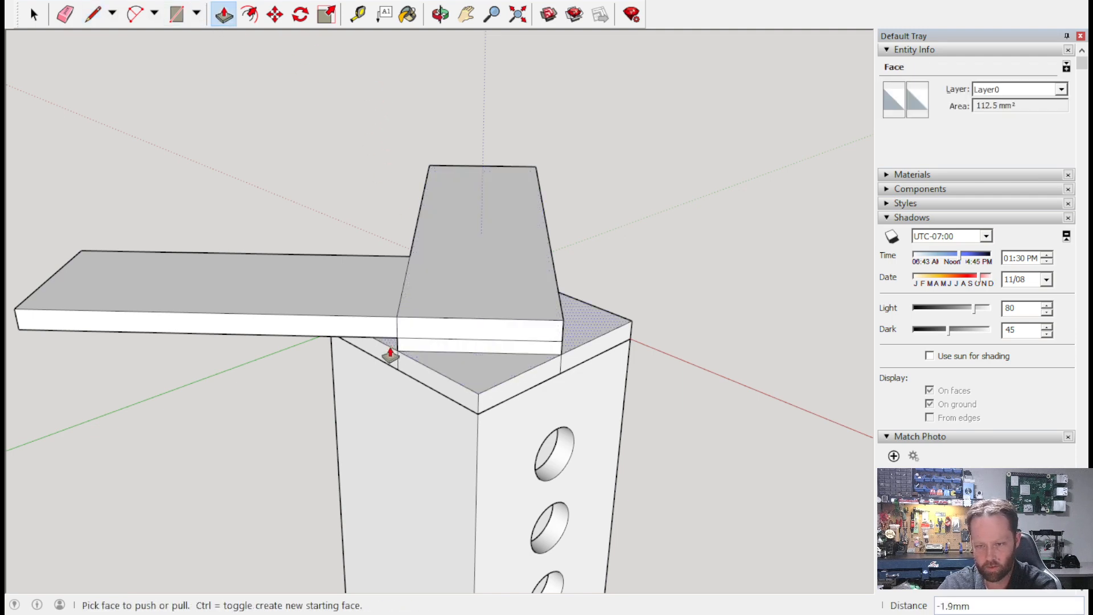
Try pulling the square plate's closed side face outward 16.9 mm over the cap's triangular corner.
{"action": "left_click", "coordinate": [225, 16]}
{"action": "left_click", "coordinate": [462, 334]}
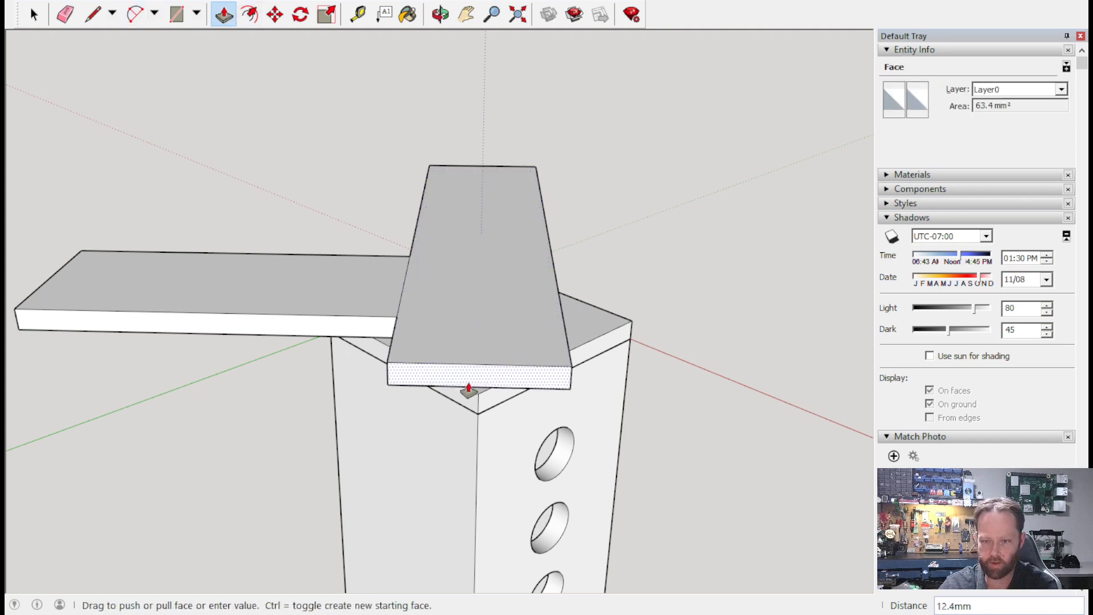
{"action": "left_click", "coordinate": [469, 411]}
{"action": "middle_click_drag", "start_coordinate": [471, 408], "coordinate": [691, 317]}
{"action": "left_click", "coordinate": [535, 344]}
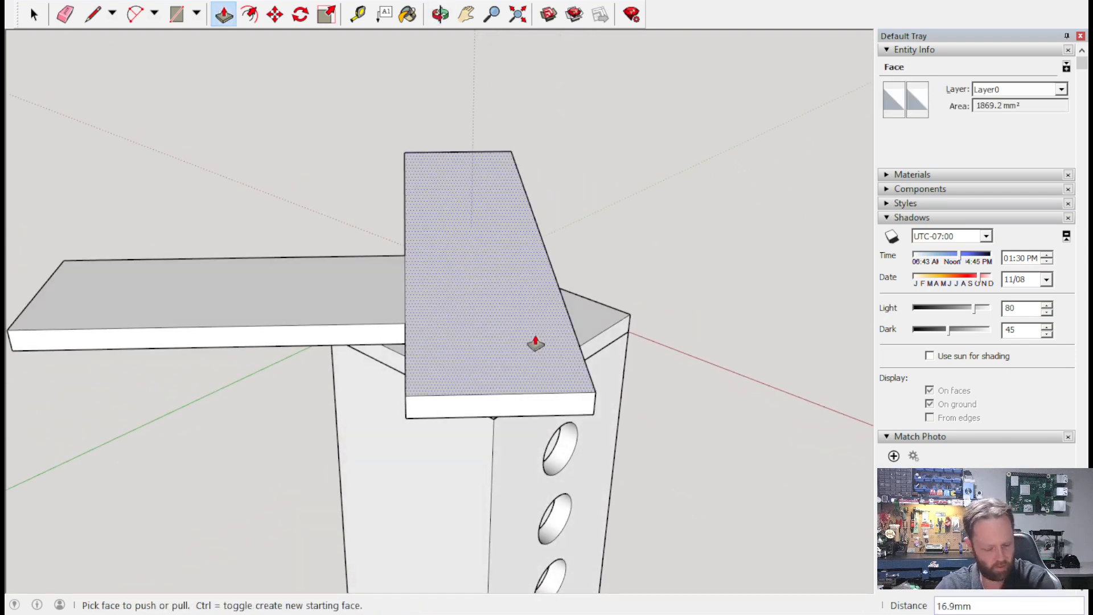
{"action": "left_click", "coordinate": [519, 315]}
Separate the arm from the square plate with a 3.0 mm vertical line on the side and a 21.2 mm line across the top.
{"action": "middle_click_drag", "start_coordinate": [691, 333], "coordinate": [48, 251]}
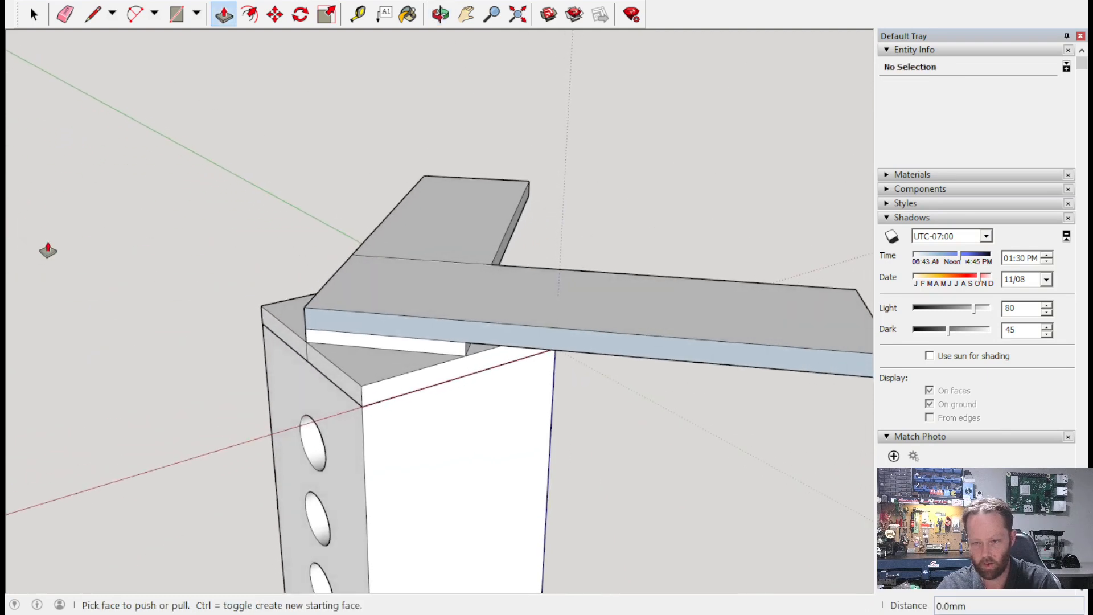
{"action": "left_click", "coordinate": [93, 13]}
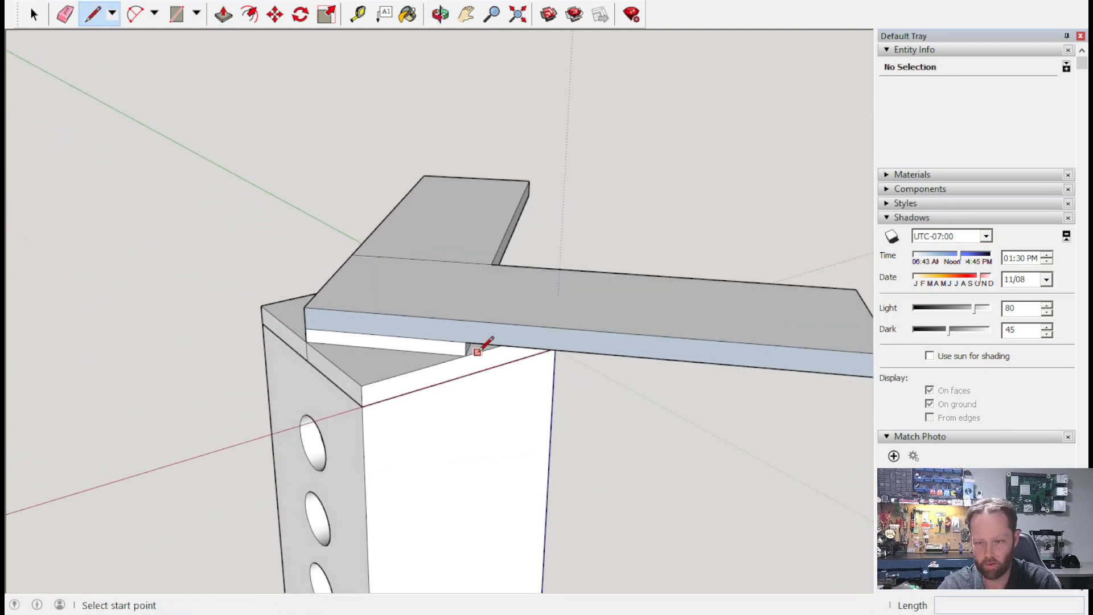
{"action": "left_click", "coordinate": [465, 342]}
{"action": "left_click", "coordinate": [465, 320]}
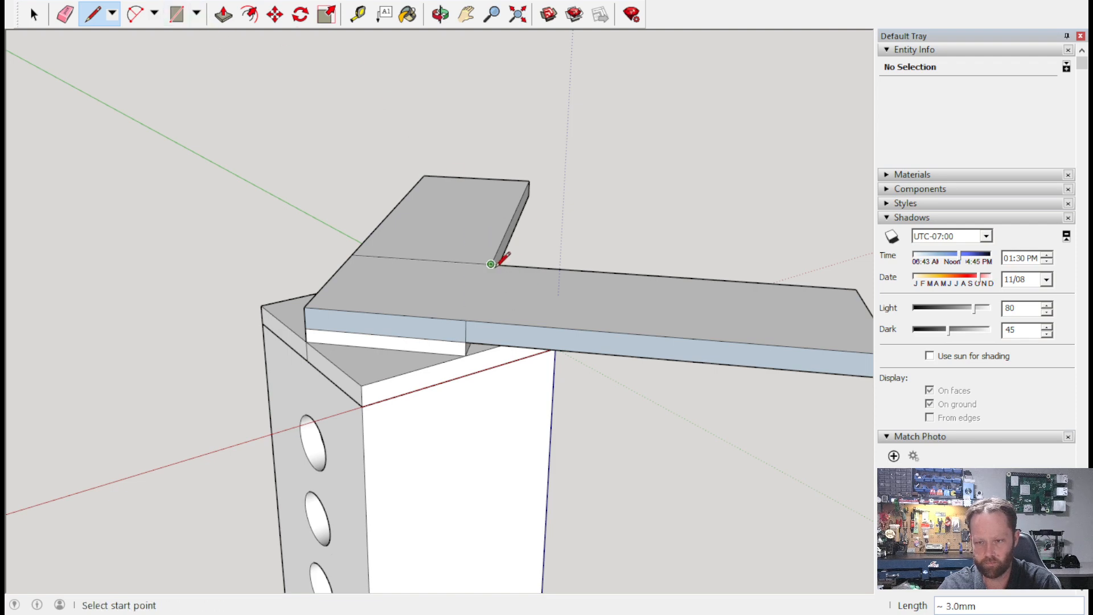
{"action": "left_click", "coordinate": [491, 263]}
{"action": "left_click", "coordinate": [466, 319]}
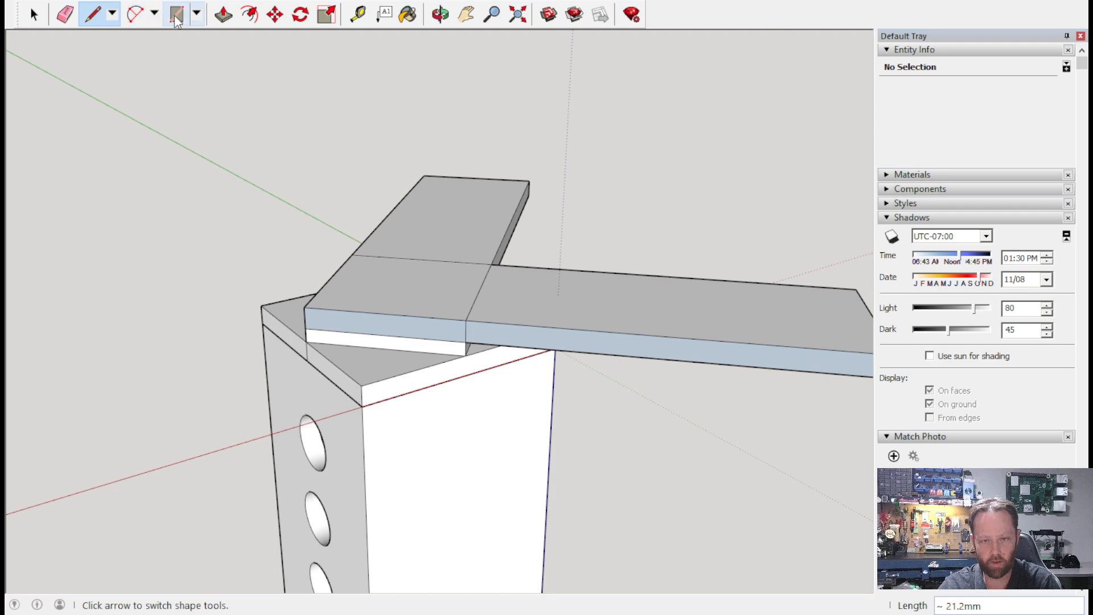
Try pulling the square plate's separated side face outward 580 mm, and undo that extrusion.
{"action": "left_click", "coordinate": [223, 14]}
{"action": "left_click", "coordinate": [384, 327]}
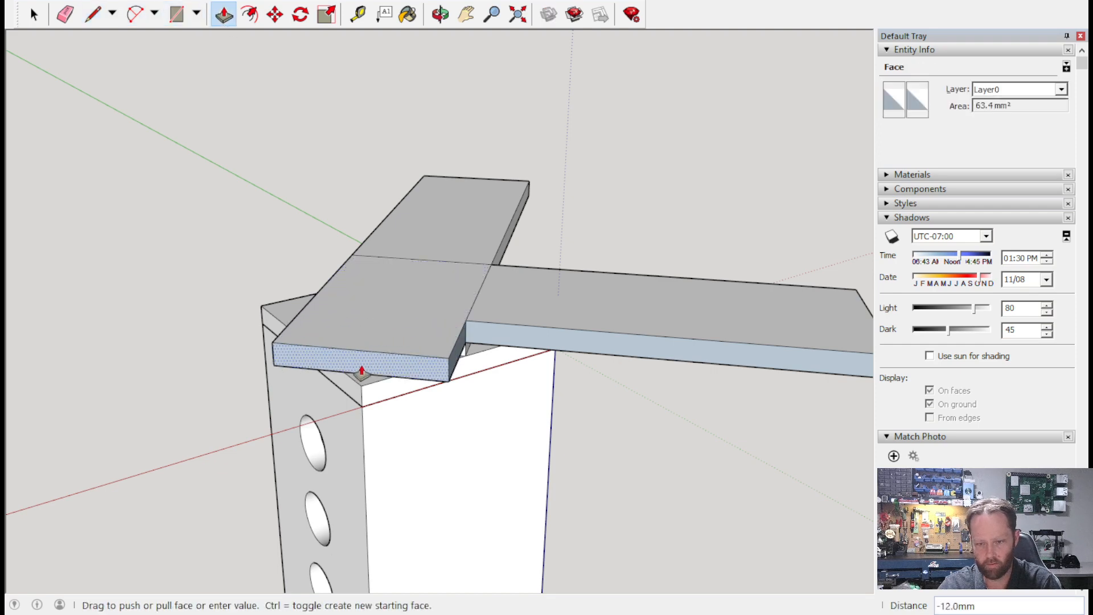
{"action": "type", "text": "58"}
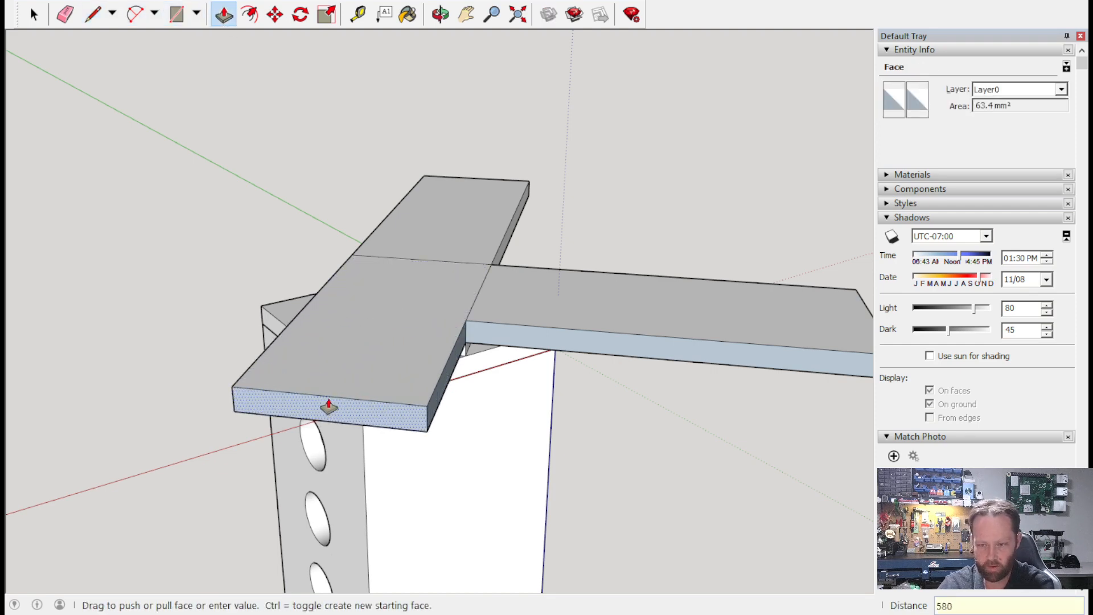
{"action": "type", "text": "0"}
{"action": "key", "text": "Return"}
{"action": "scroll", "coordinate": [342, 370], "scroll_direction": "down", "scroll_amount": 2}
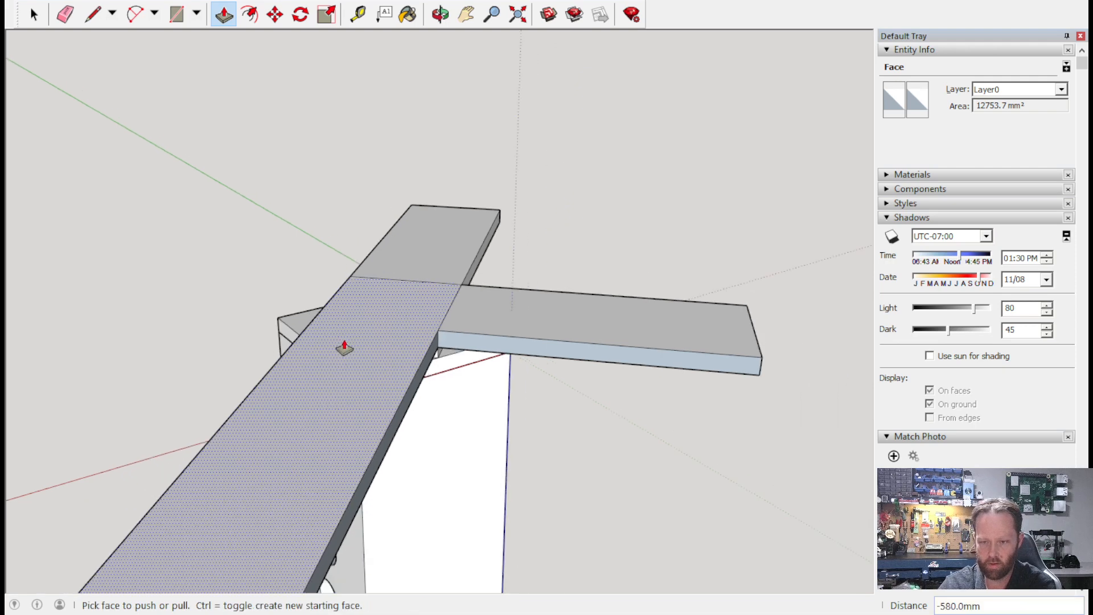
{"action": "scroll", "coordinate": [345, 348], "scroll_direction": "down", "scroll_amount": 3}
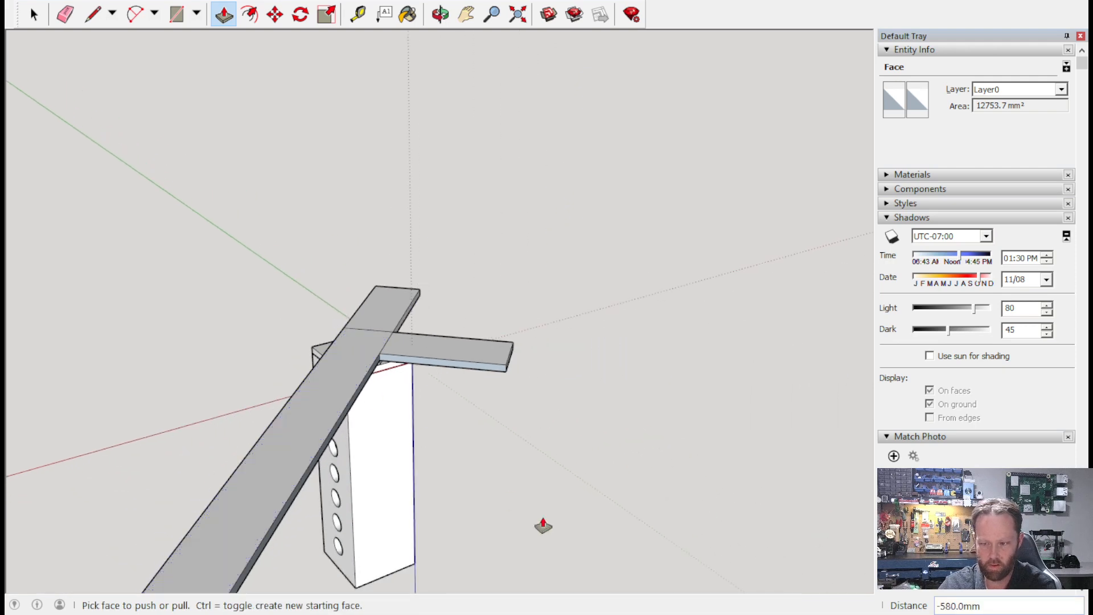
{"action": "key", "text": "ctrl+z"}
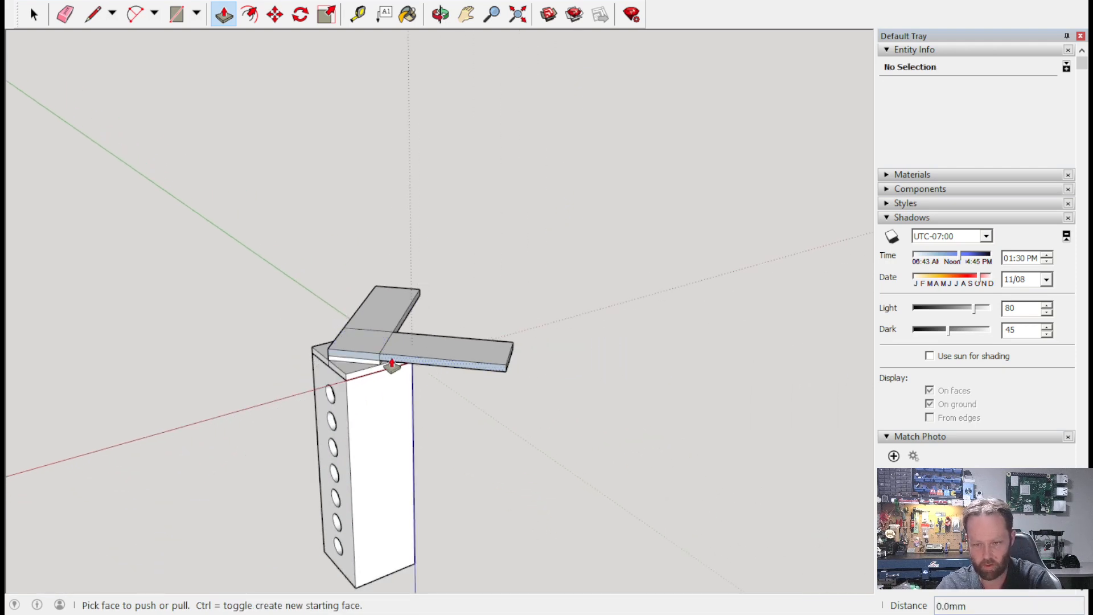
Extrude the square plate's separated side face outward with a distance of -50 mm to form the third arm.
{"action": "left_click", "coordinate": [370, 362]}
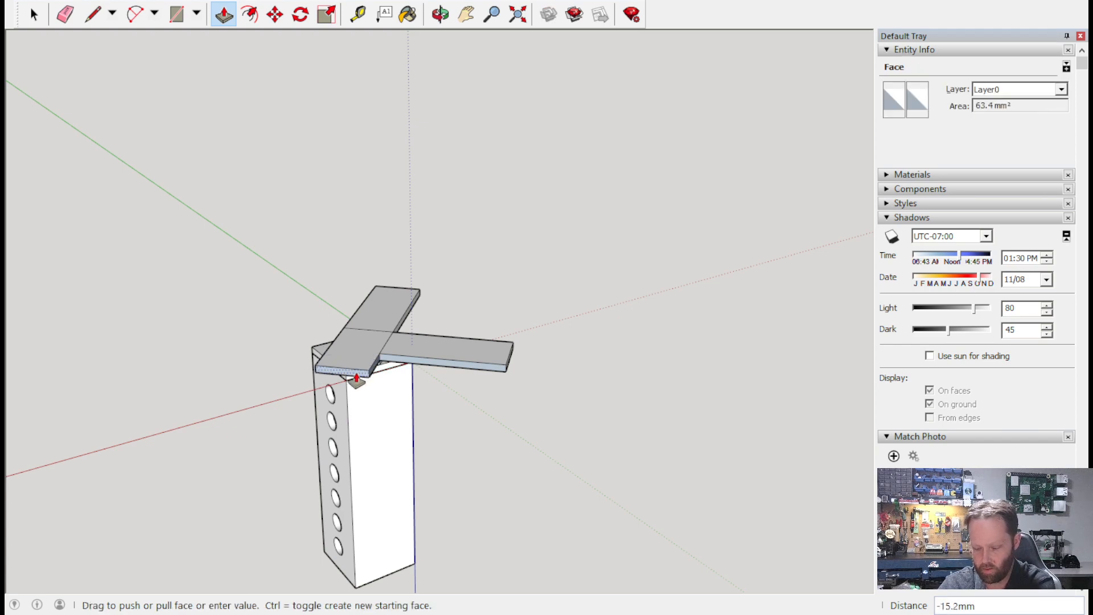
{"action": "type", "text": "-50"}
{"action": "key", "text": "Return"}
Draw a line about 21.2 mm across the top face where the third arm meets the square plate.
{"action": "middle_click_drag", "start_coordinate": [367, 373], "coordinate": [634, 428]}
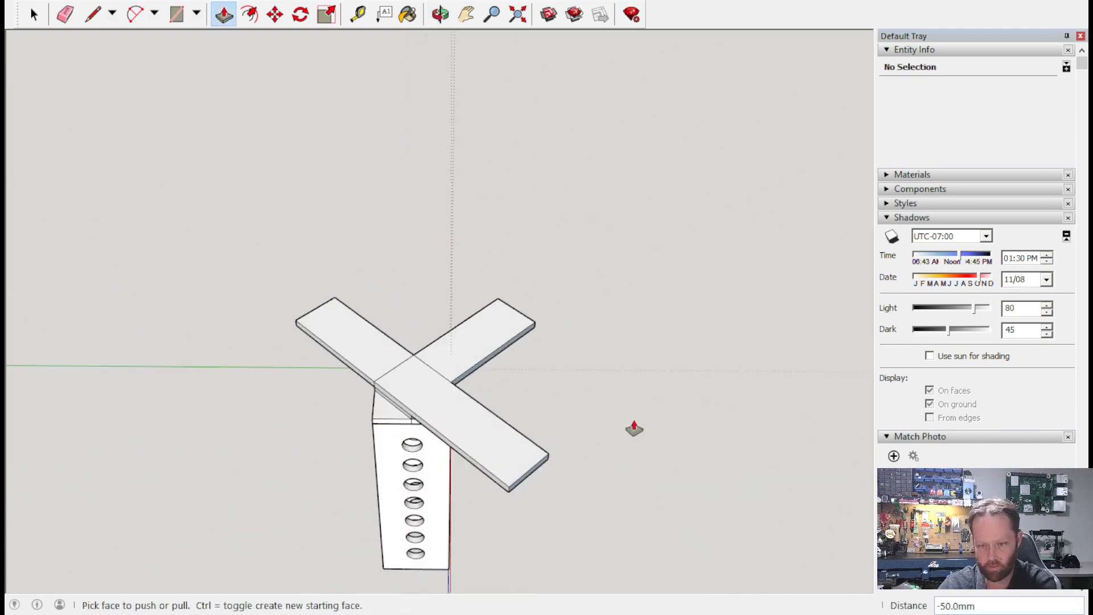
{"action": "left_click", "coordinate": [94, 13]}
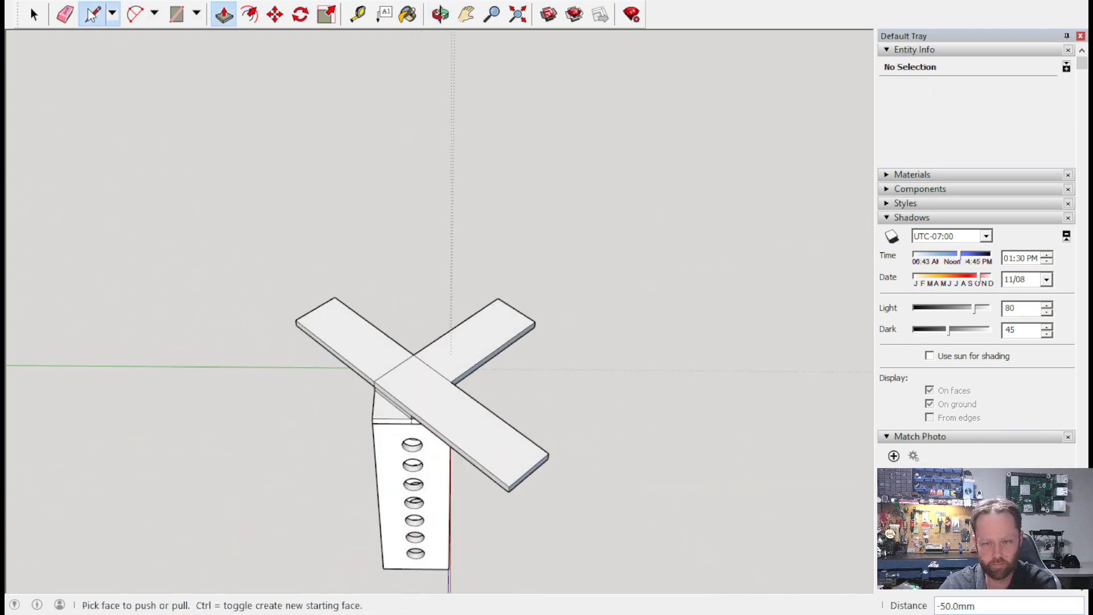
{"action": "left_click", "coordinate": [450, 381]}
{"action": "left_click", "coordinate": [411, 410]}
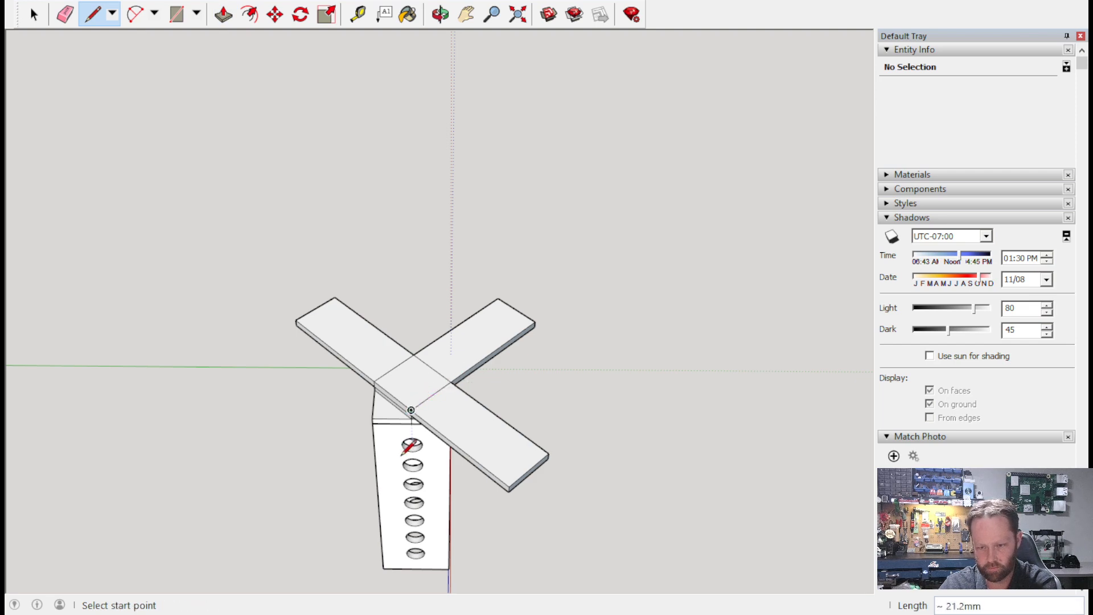
Divide the square plate from the third arm with a 3.0 mm vertical side line, and extrude its side face 50 mm as the fourth arm.
{"action": "middle_click_drag", "start_coordinate": [393, 395], "coordinate": [467, 313]}
{"action": "scroll", "coordinate": [446, 368], "scroll_direction": "up", "scroll_amount": 3}
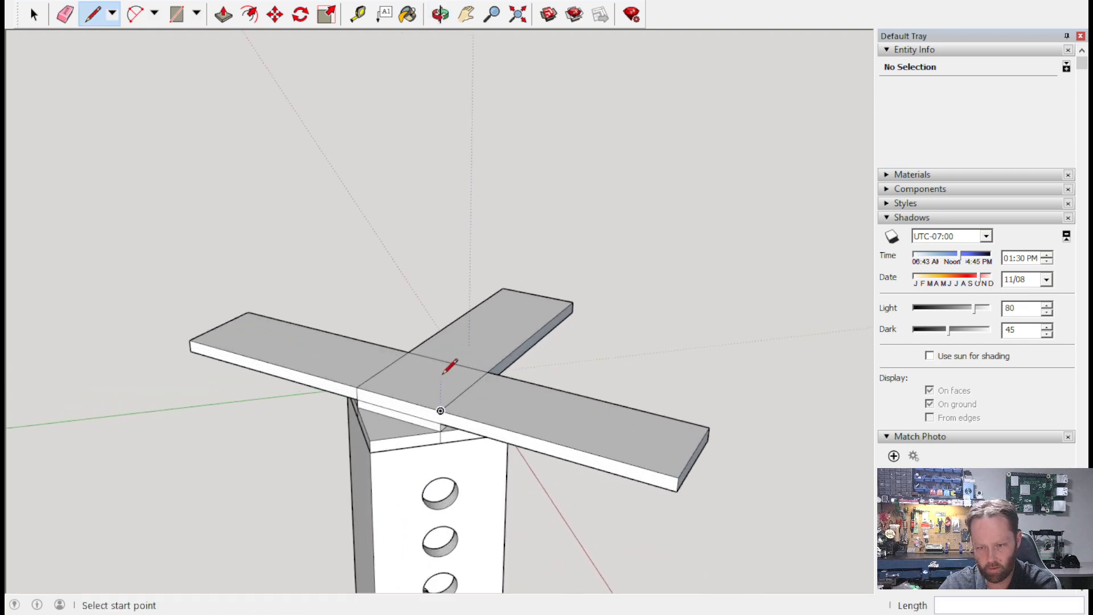
{"action": "left_click", "coordinate": [441, 411]}
{"action": "left_click", "coordinate": [442, 423]}
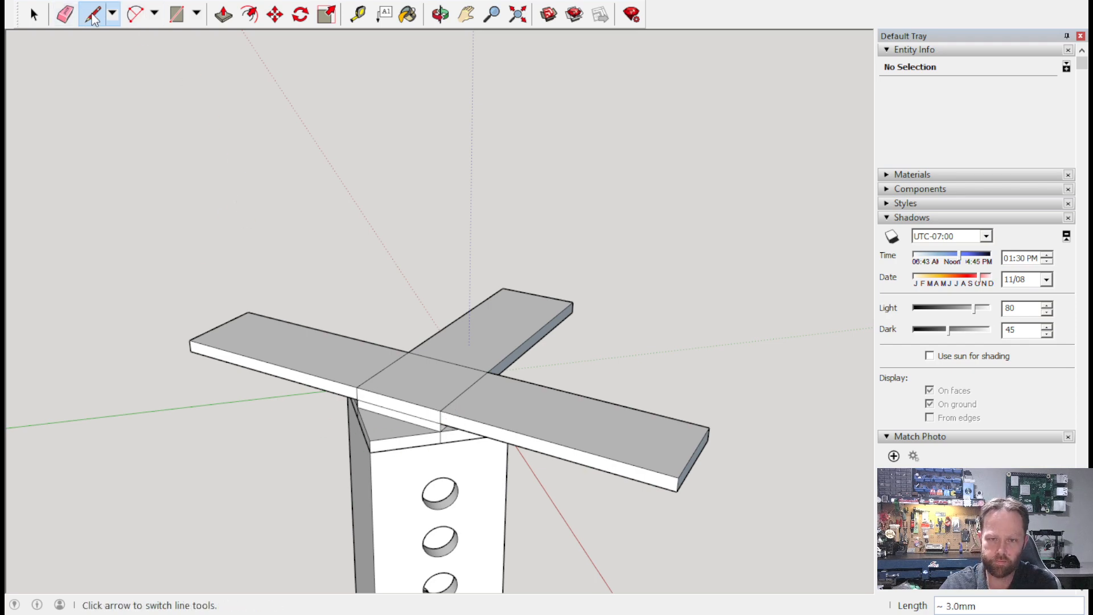
{"action": "left_click", "coordinate": [223, 15]}
{"action": "left_click_drag", "start_coordinate": [394, 405], "coordinate": [373, 427]}
{"action": "type", "text": "50"}
{"action": "key", "text": "Return"}
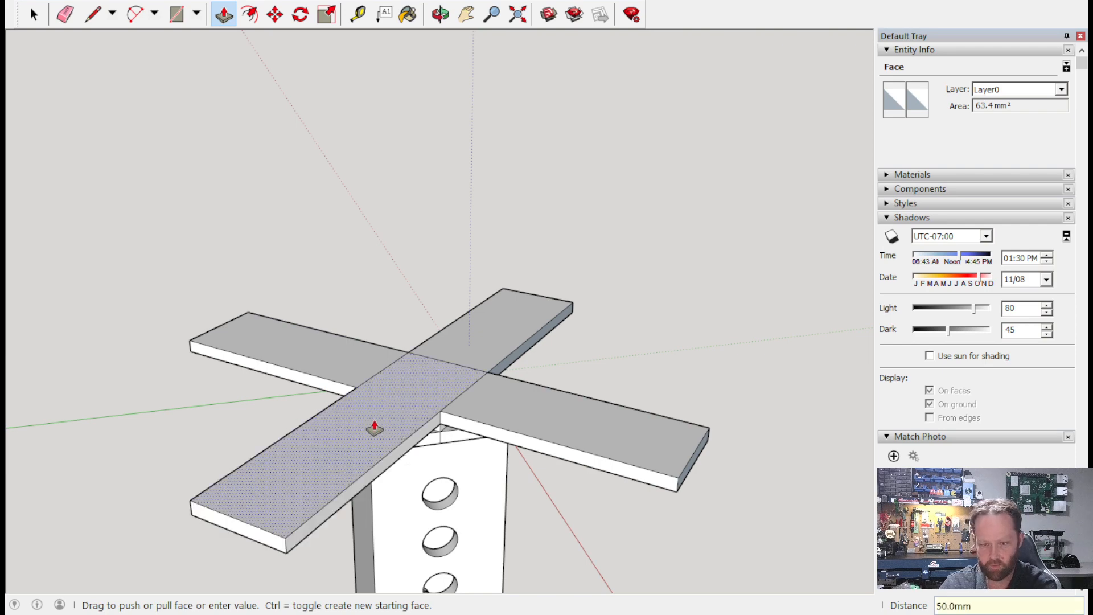
Measure the distance between the outer corners of two neighbouring arms.
{"action": "middle_click_drag", "start_coordinate": [536, 360], "coordinate": [452, 266]}
{"action": "scroll", "coordinate": [488, 366], "scroll_direction": "down", "scroll_amount": 5}
{"action": "middle_click_drag", "start_coordinate": [518, 400], "coordinate": [496, 398]}
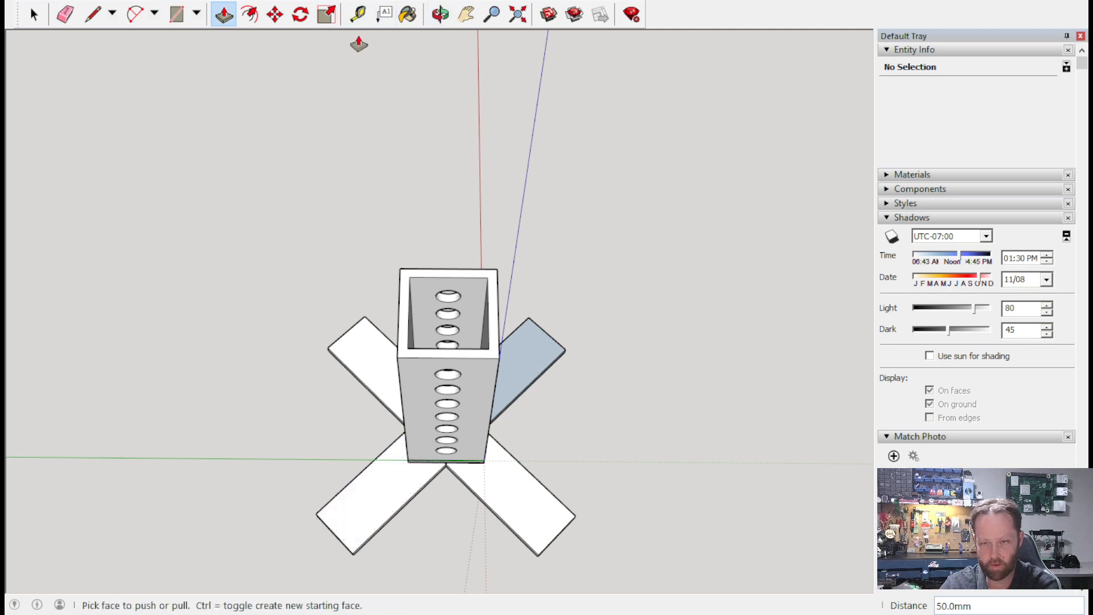
{"action": "left_click", "coordinate": [357, 13]}
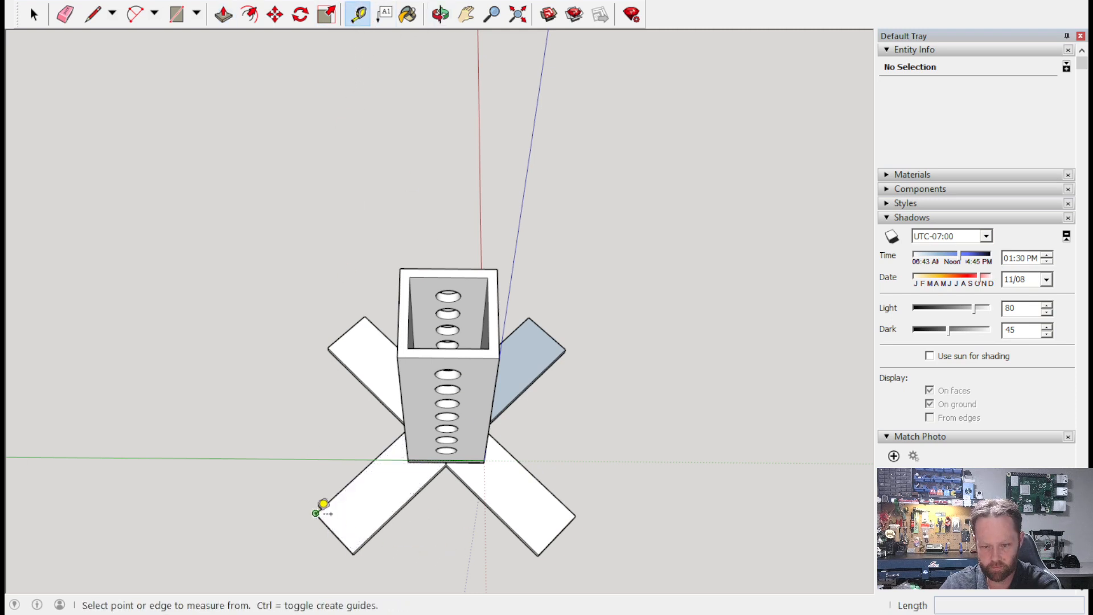
{"action": "left_click", "coordinate": [315, 512]}
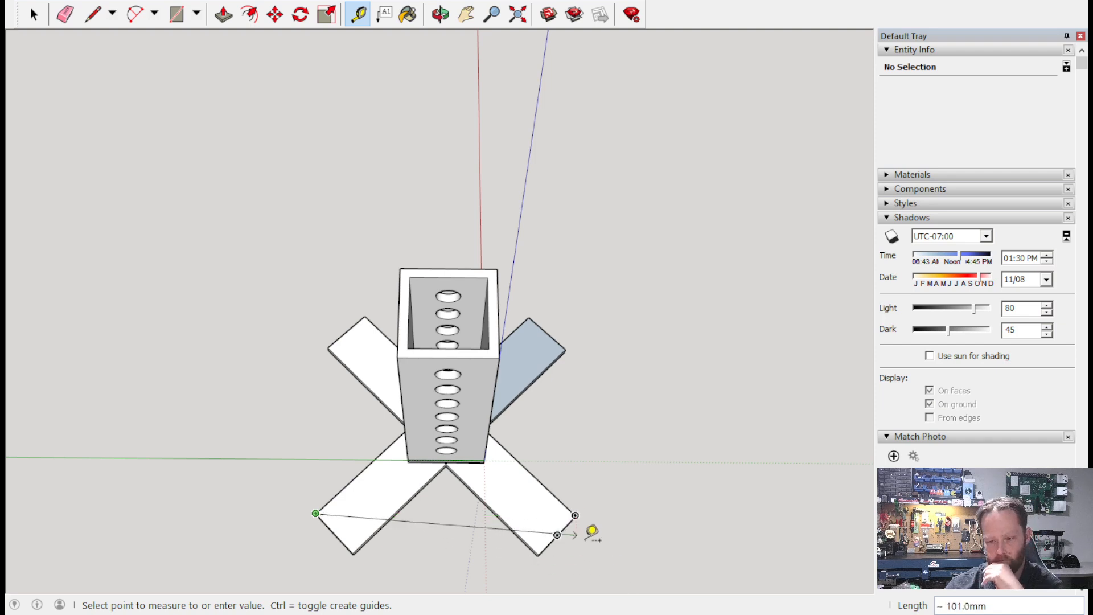
{"action": "middle_click_drag", "start_coordinate": [590, 533], "coordinate": [625, 261]}
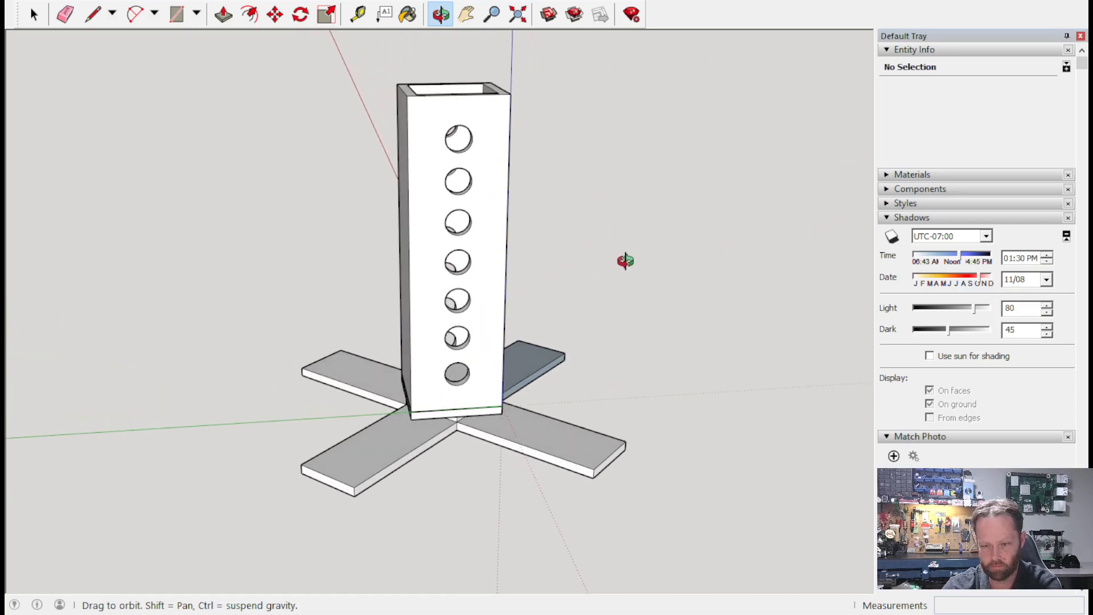
{"action": "middle_click_drag", "start_coordinate": [625, 260], "coordinate": [775, 298]}
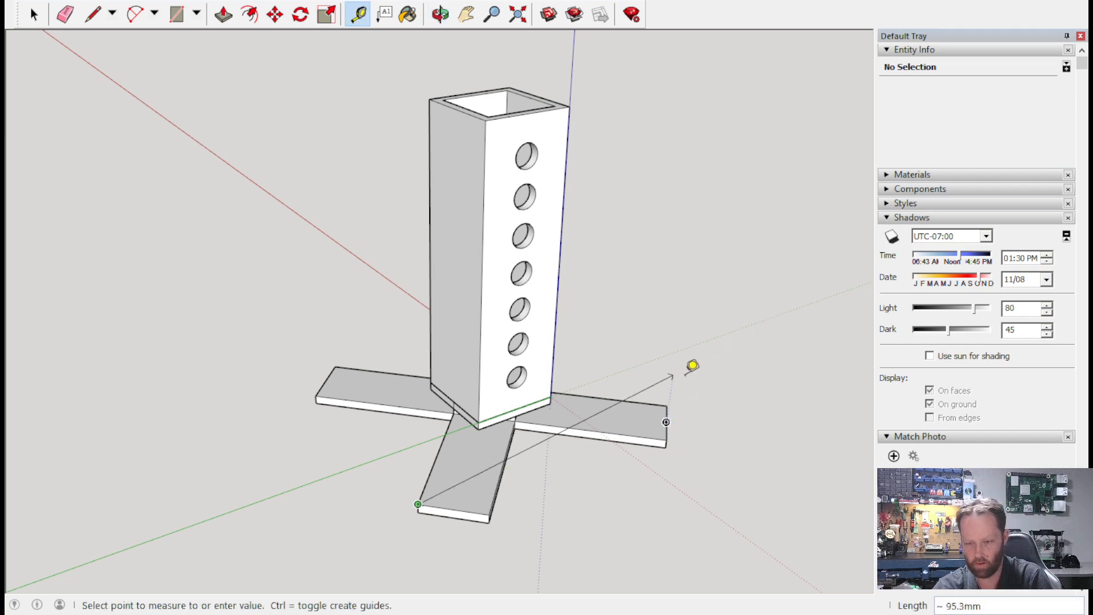
Undo all of the diagonal arms and the rotated square plate beneath the post's base plate.
{"action": "key", "text": "ctrl+z"}
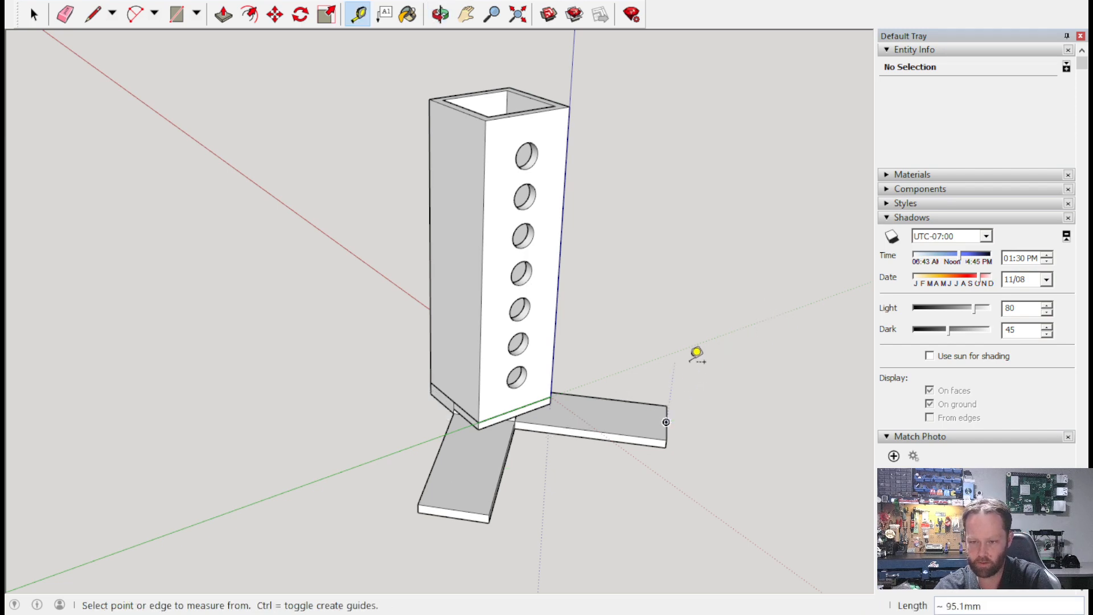
{"action": "key", "text": "ctrl+z"}
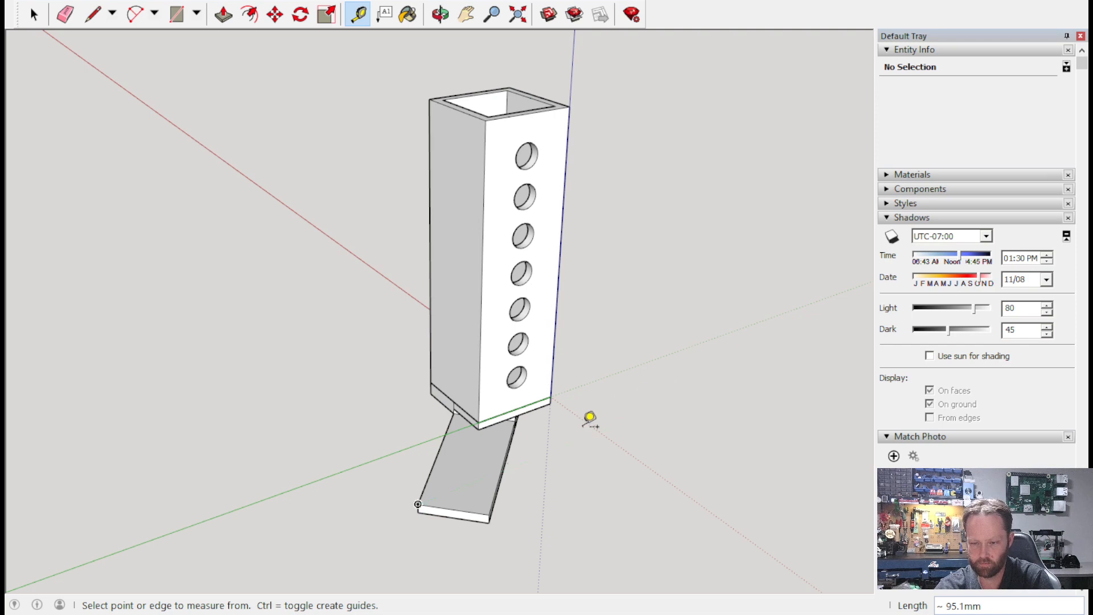
{"action": "key", "text": "ctrl+z"}
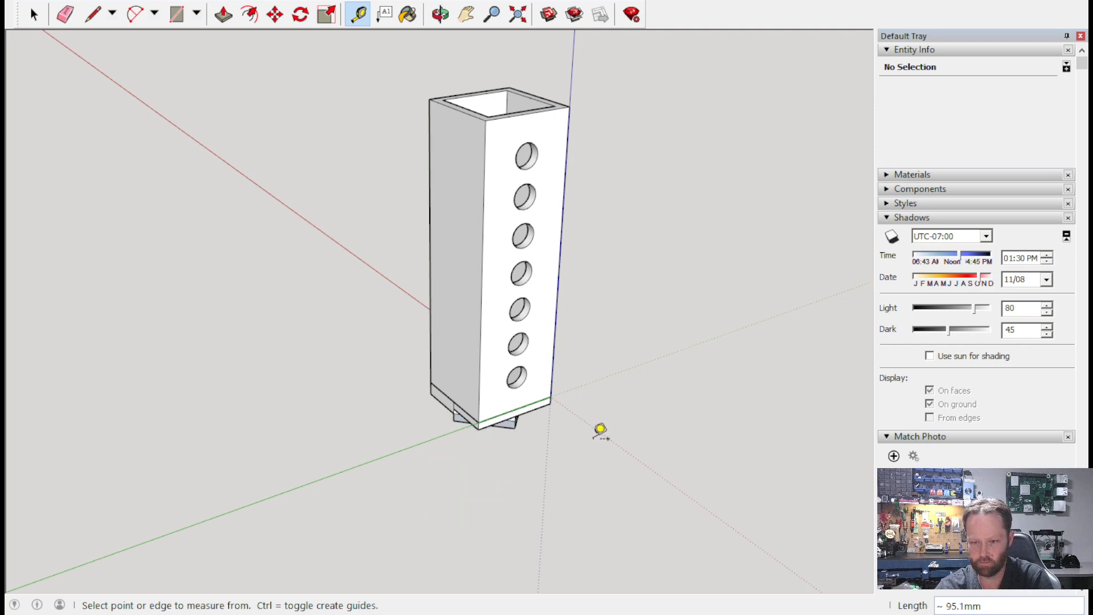
{"action": "middle_click_drag", "start_coordinate": [602, 436], "coordinate": [561, 107]}
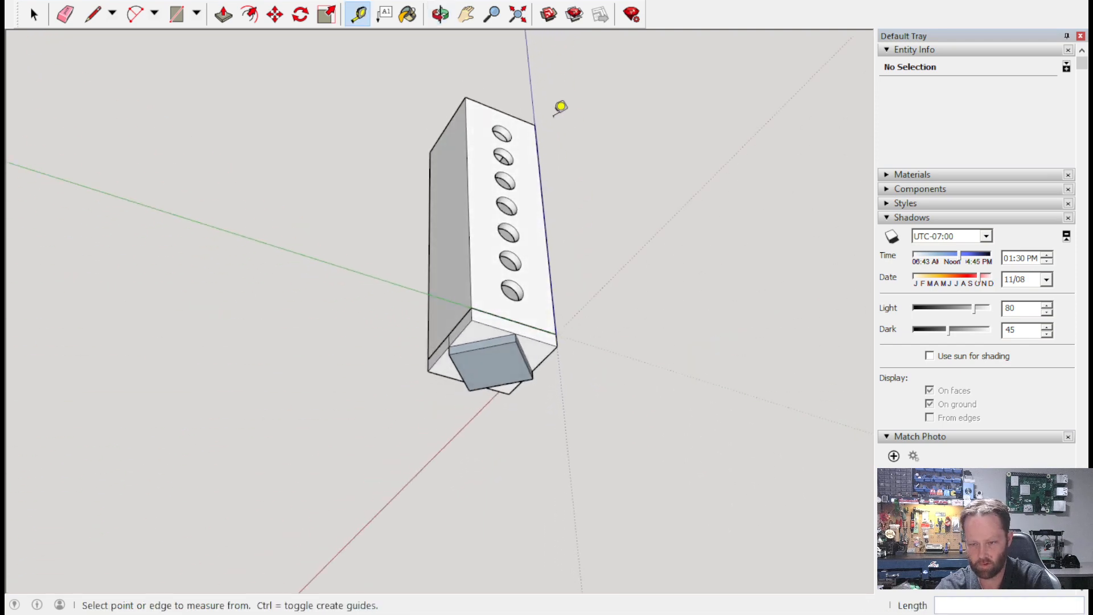
{"action": "key", "text": "ctrl+z"}
{"action": "key", "text": "ctrl+z"}
Extrude the base plate's side face below a perforated side of the post outward 35 mm.
{"action": "middle_click_drag", "start_coordinate": [599, 311], "coordinate": [530, 453]}
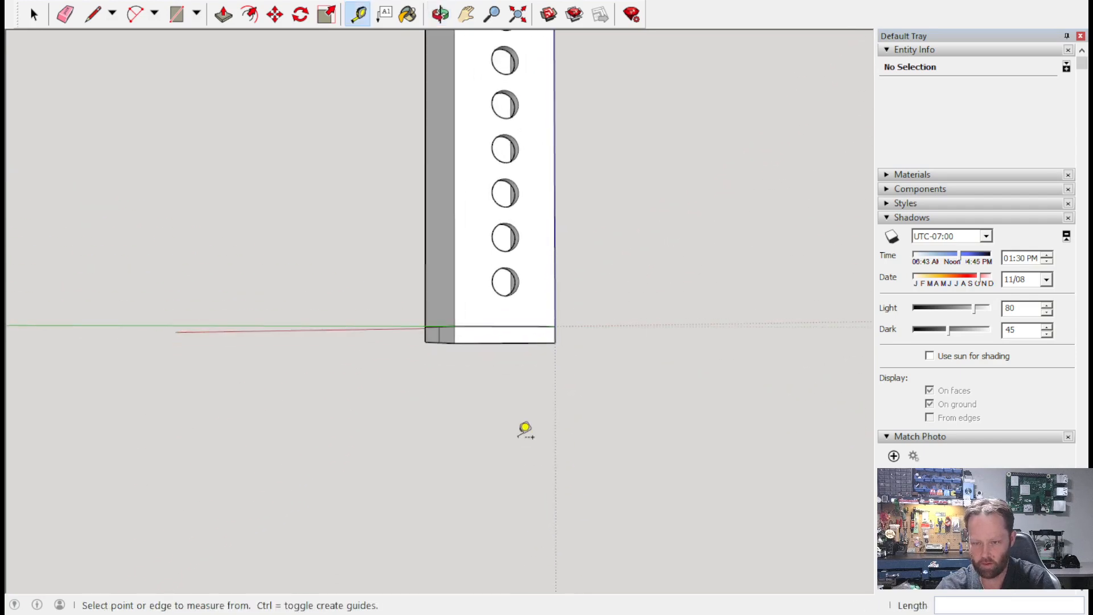
{"action": "middle_click_drag", "start_coordinate": [536, 369], "coordinate": [530, 412]}
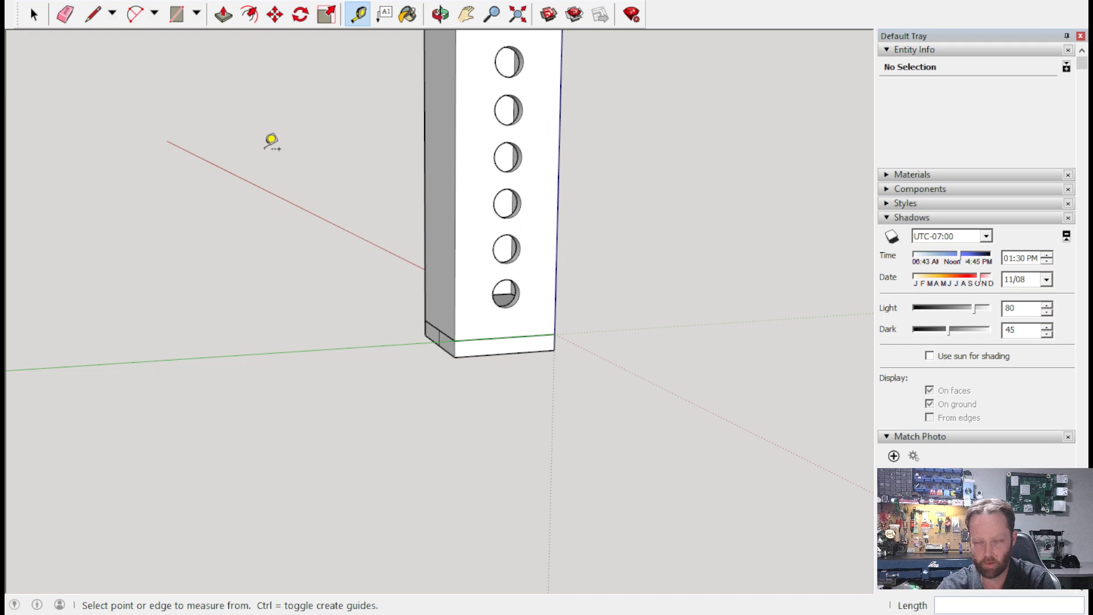
{"action": "left_click", "coordinate": [223, 14]}
{"action": "left_click_drag", "start_coordinate": [510, 351], "coordinate": [639, 448]}
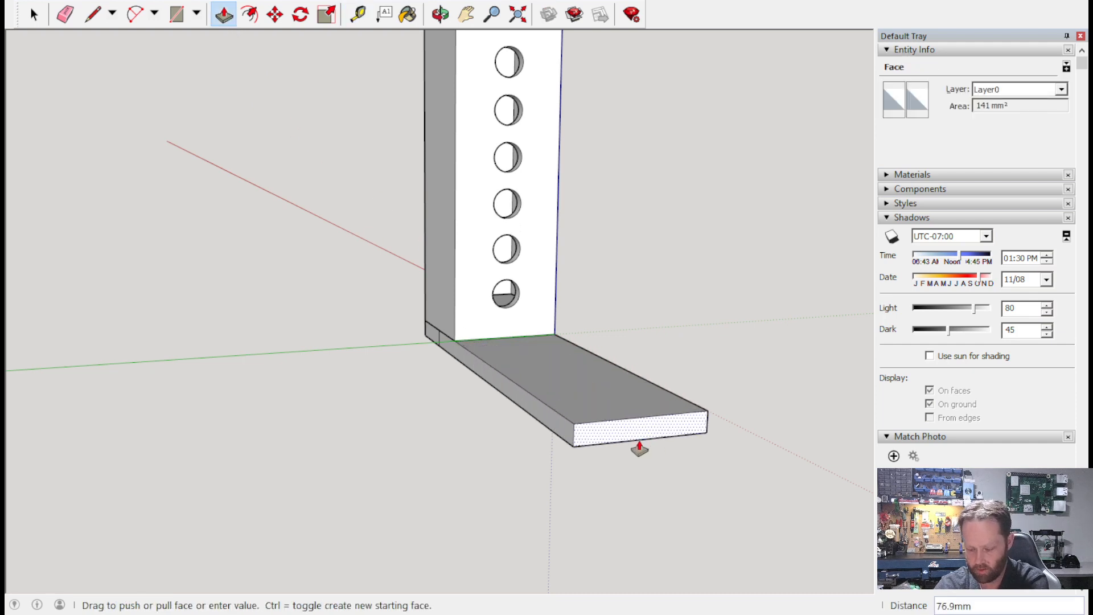
{"action": "type", "text": "35"}
{"action": "key", "text": "Return"}
Draw a 4.7 mm vertical line separating the first arm from the base plate, and erase the leftover mid-face line beside it.
{"action": "middle_click_drag", "start_coordinate": [432, 384], "coordinate": [803, 494]}
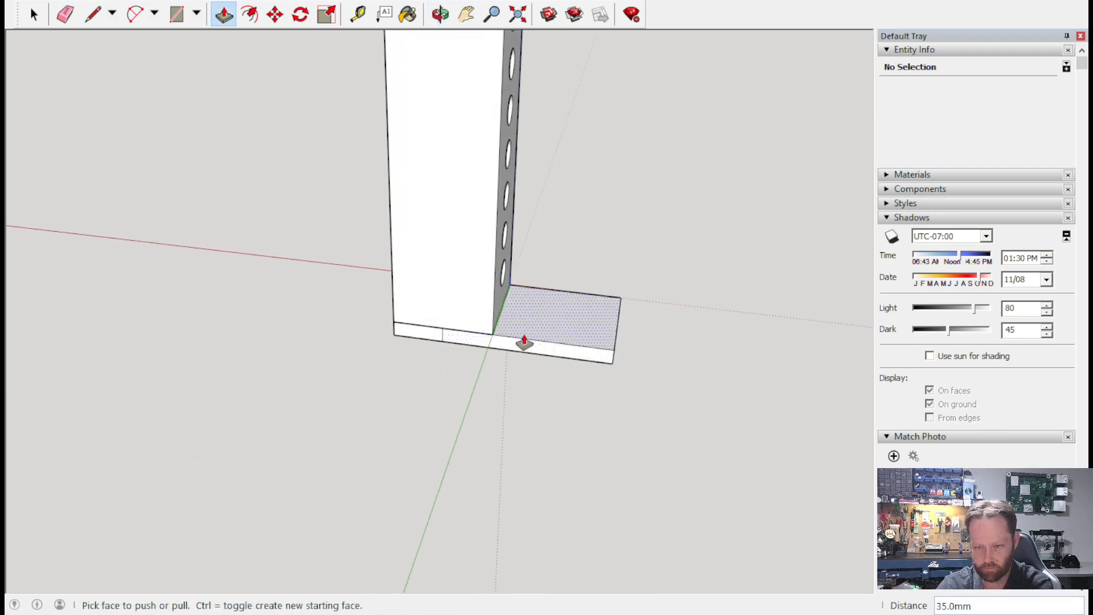
{"action": "left_click", "coordinate": [93, 14]}
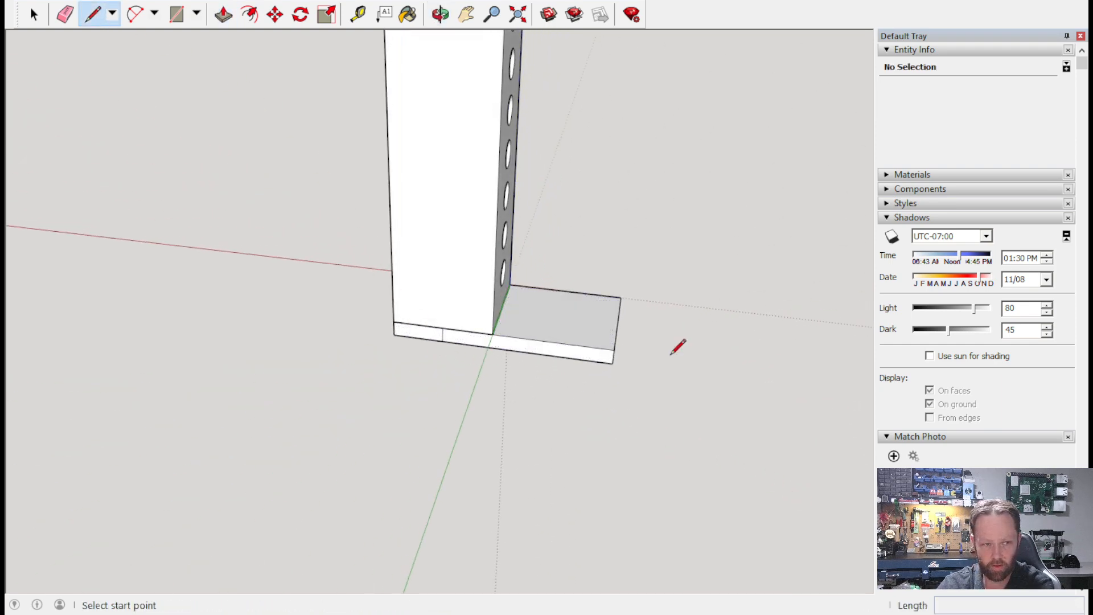
{"action": "left_click", "coordinate": [492, 334]}
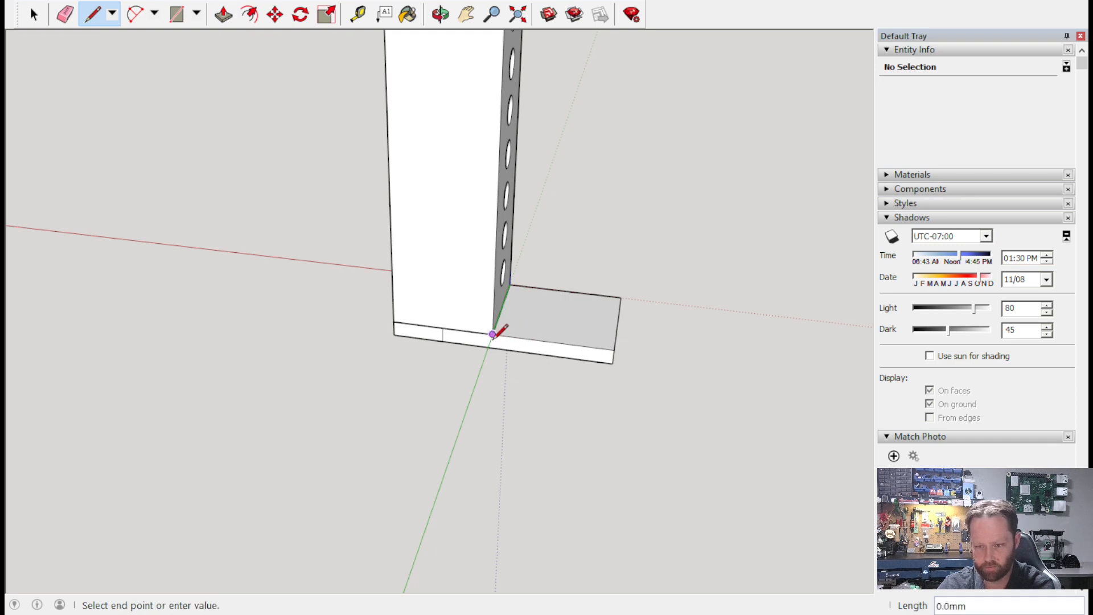
{"action": "left_click", "coordinate": [491, 348]}
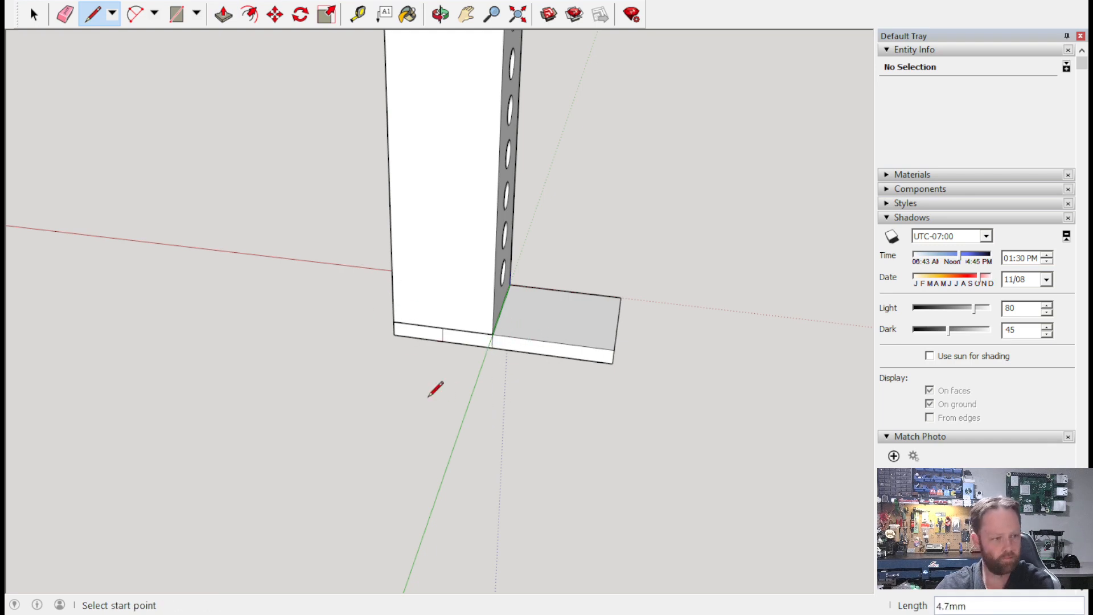
{"action": "left_click", "coordinate": [65, 14]}
{"action": "left_click", "coordinate": [443, 335]}
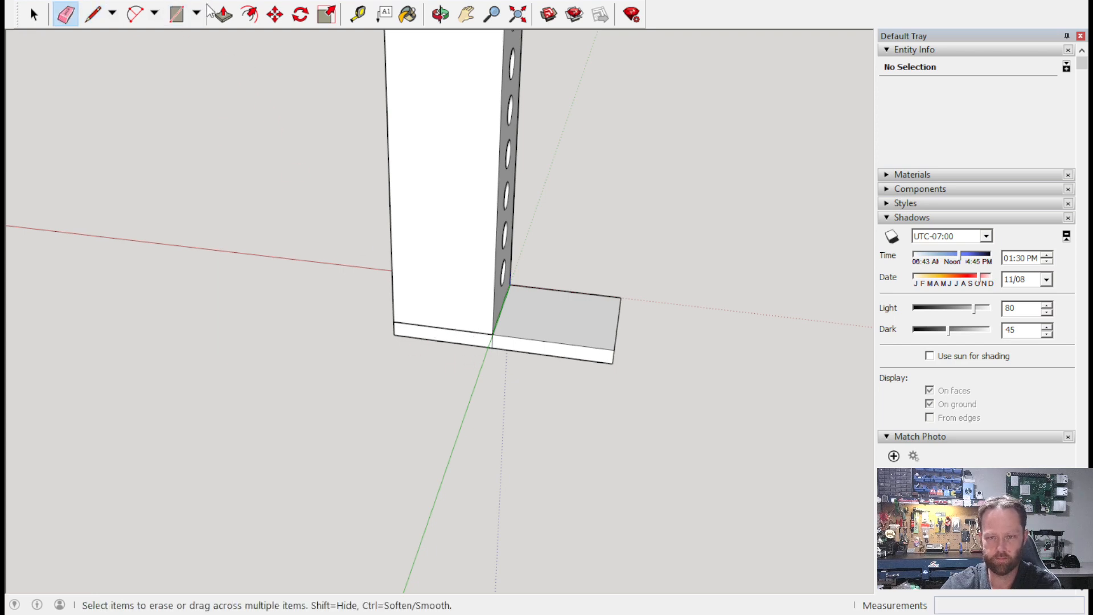
Extrude the separated base plate face below the post's solid side outward 35 mm as the second arm.
{"action": "key", "text": "p"}
{"action": "left_click", "coordinate": [471, 344]}
{"action": "type", "text": "35"}
{"action": "key", "text": "Return"}
Separate the second arm from the base plate with a vertical line at the post's corner, and erase the leftover line on that side.
{"action": "middle_click_drag", "start_coordinate": [319, 319], "coordinate": [694, 348]}
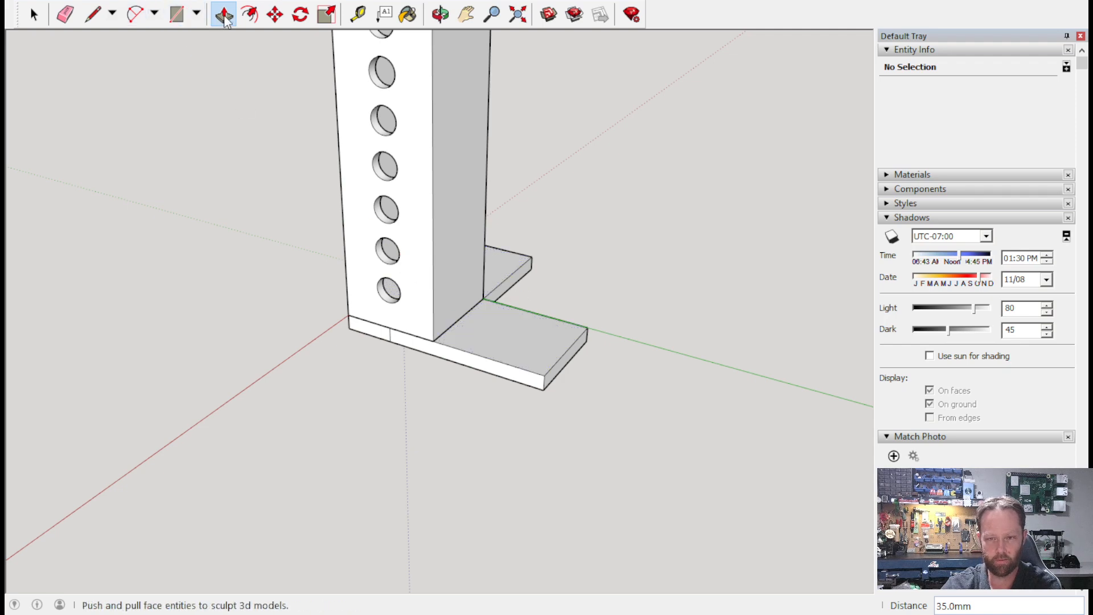
{"action": "left_click", "coordinate": [93, 14]}
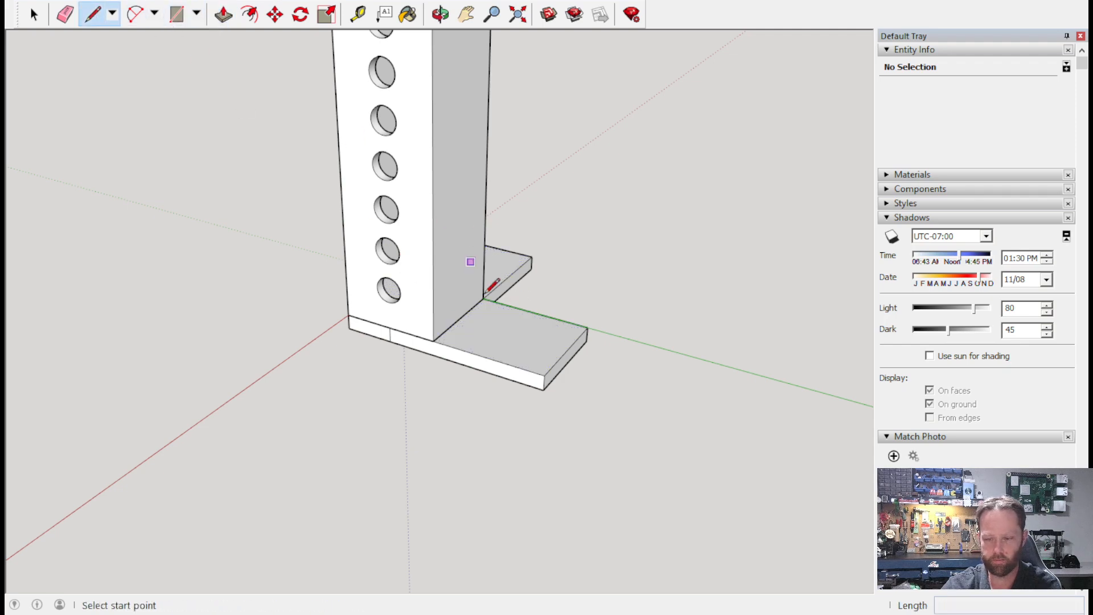
{"action": "left_click", "coordinate": [433, 340]}
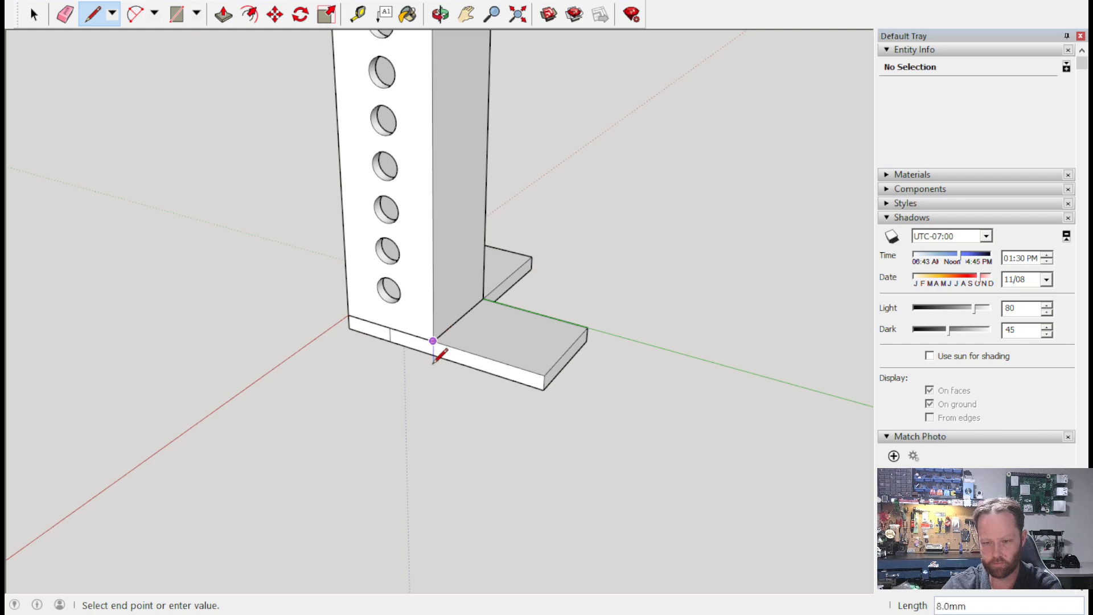
{"action": "left_click", "coordinate": [433, 355]}
{"action": "key", "text": "e"}
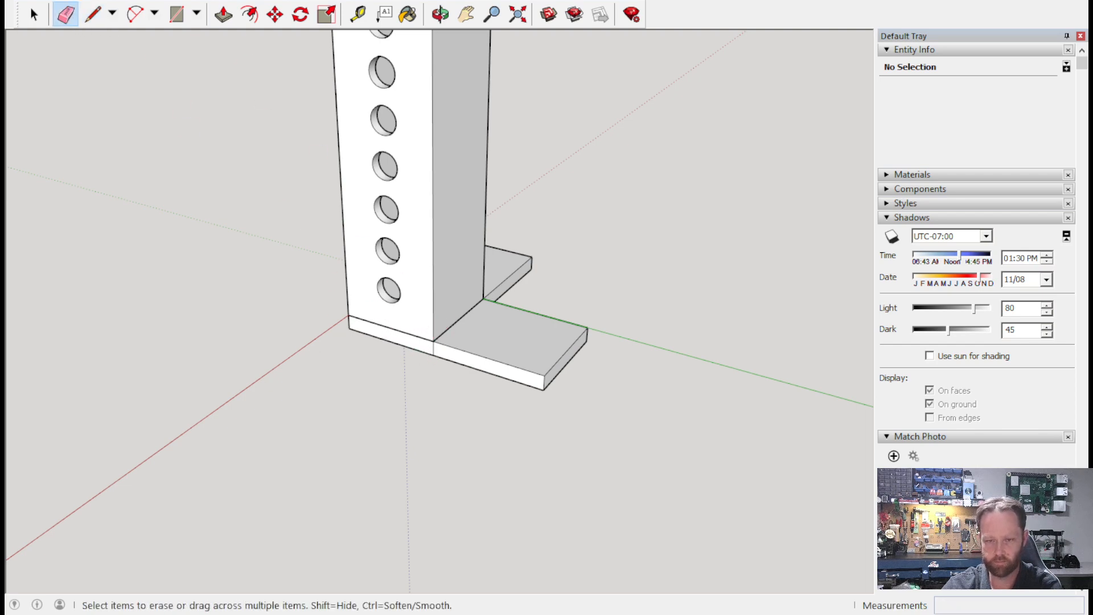
Try extruding the base plate face below the other perforated side by 50 mm, and undo that extrusion.
{"action": "left_click", "coordinate": [223, 15]}
{"action": "left_click", "coordinate": [381, 348]}
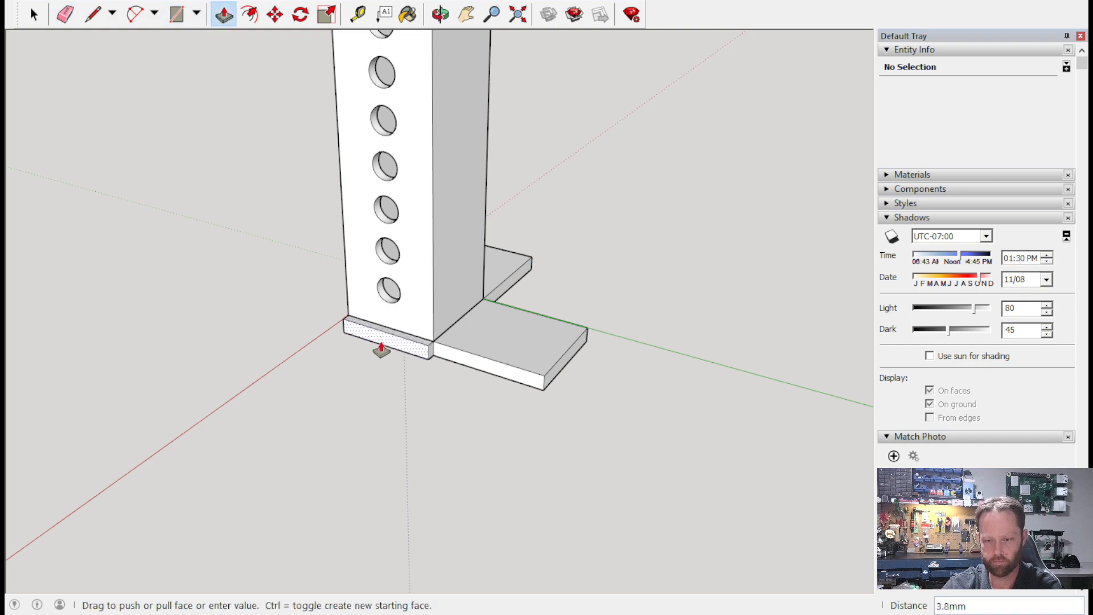
{"action": "left_click", "coordinate": [369, 364]}
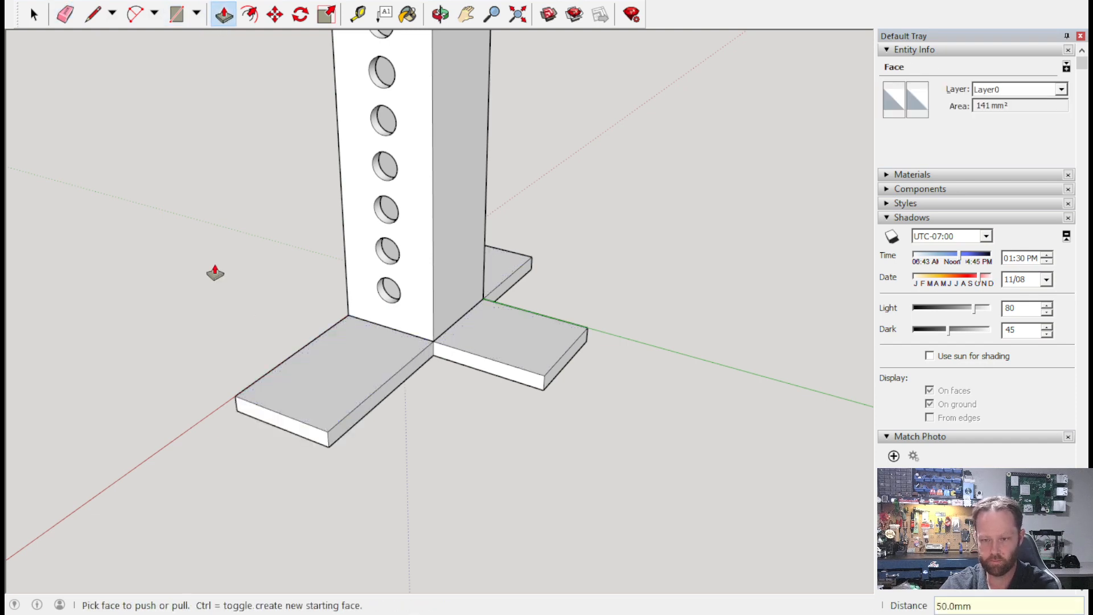
{"action": "key", "text": "ctrl+z"}
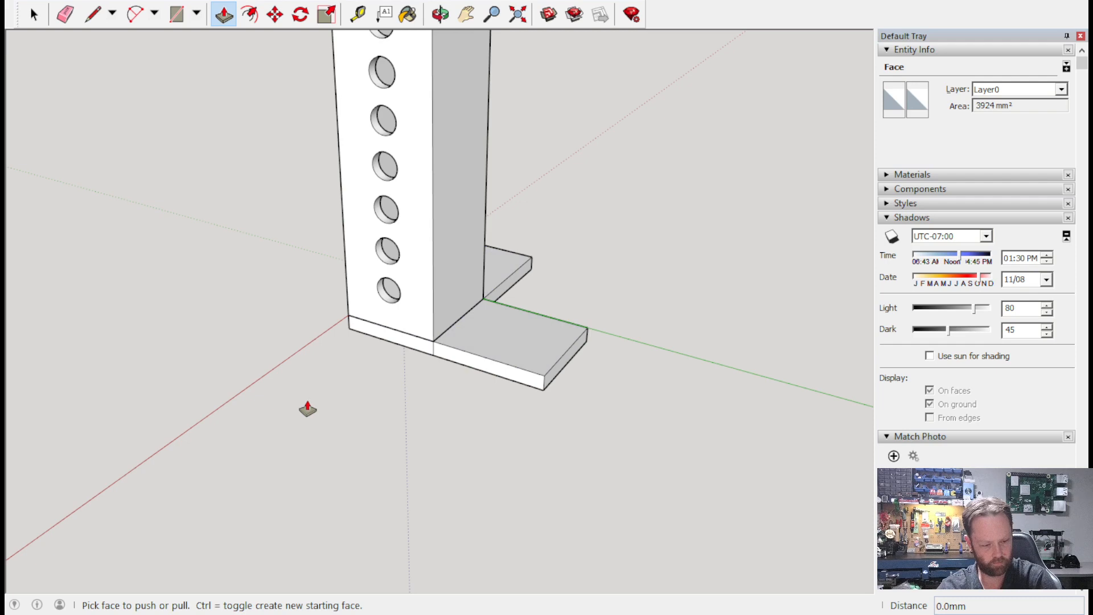
Extrude the base plate face below the other perforated side outward 35 mm as the third arm.
{"action": "left_click", "coordinate": [420, 347]}
{"action": "type", "text": "35"}
{"action": "key", "text": "Return"}
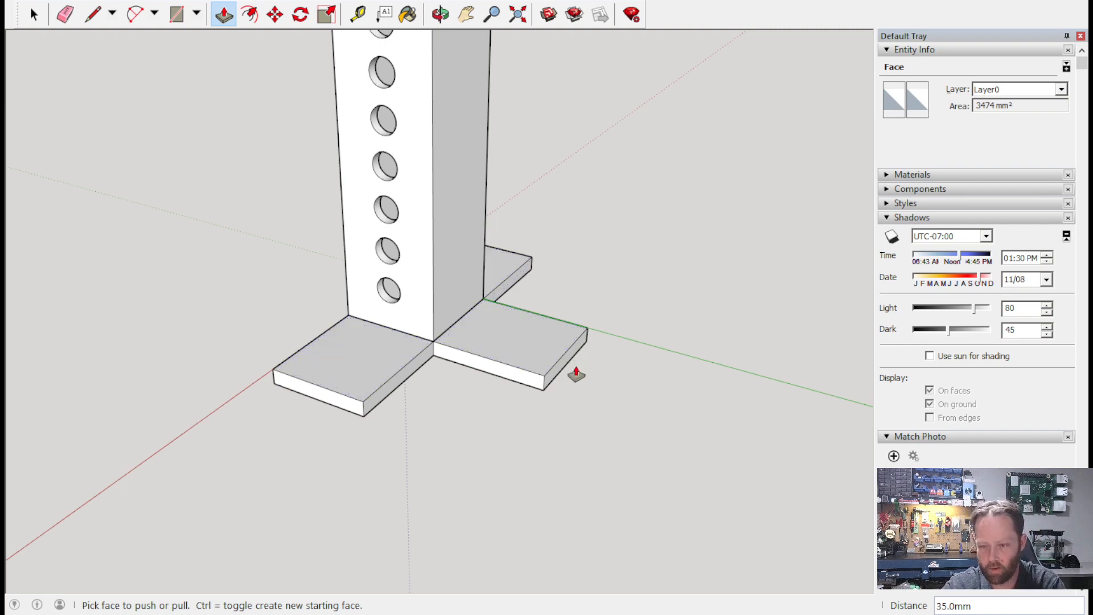
Extrude the end faces of the second and third arms 15 mm further, creating new starting faces.
{"action": "key", "text": "ctrl+t"}
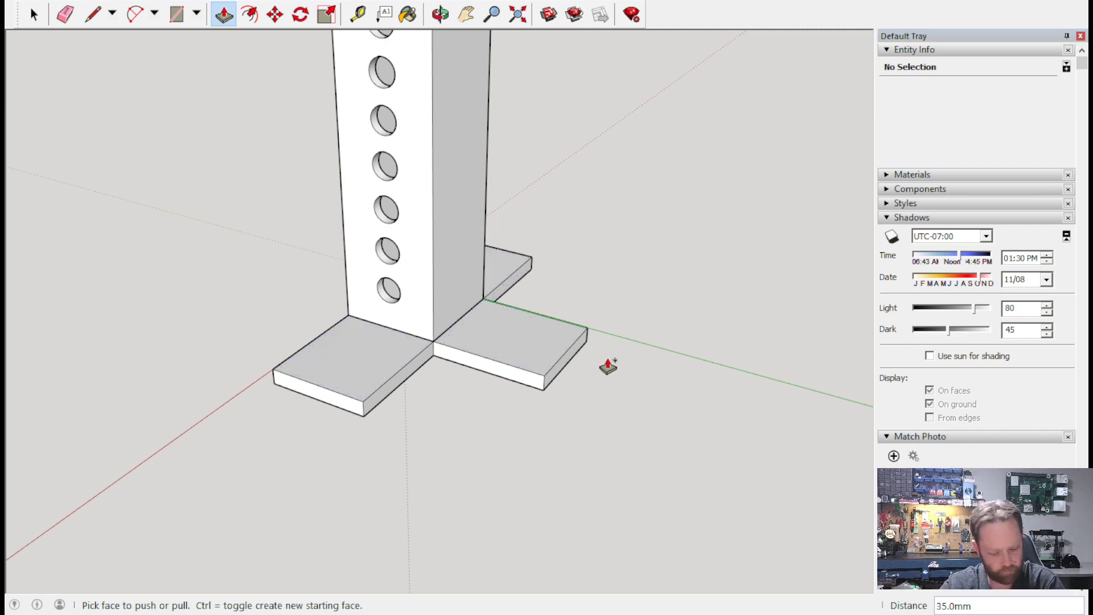
{"action": "left_click", "coordinate": [561, 373]}
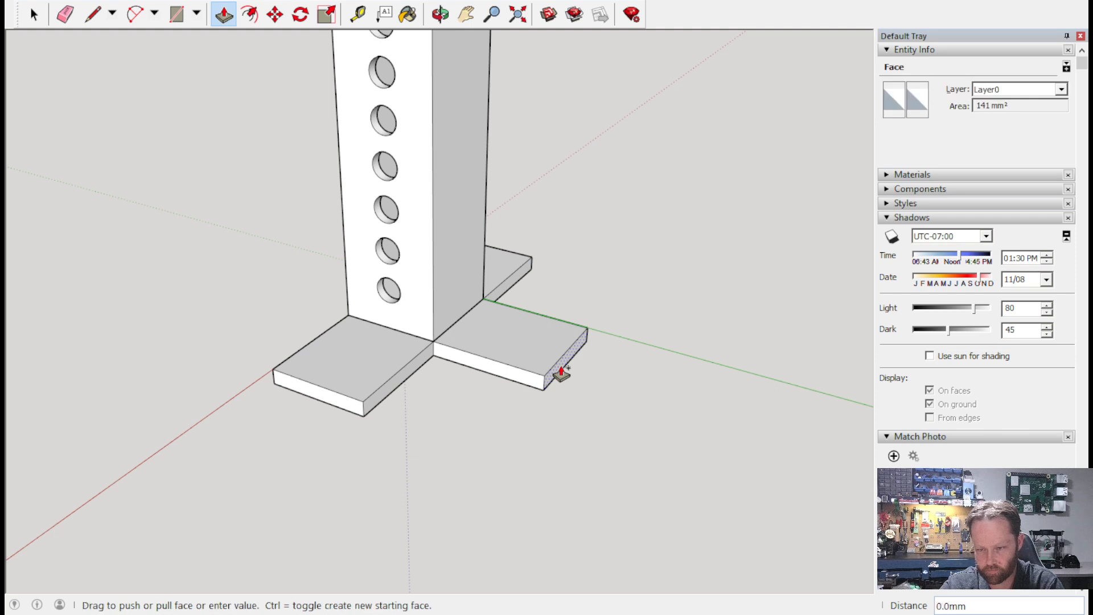
{"action": "type", "text": "15"}
{"action": "key", "text": "Return"}
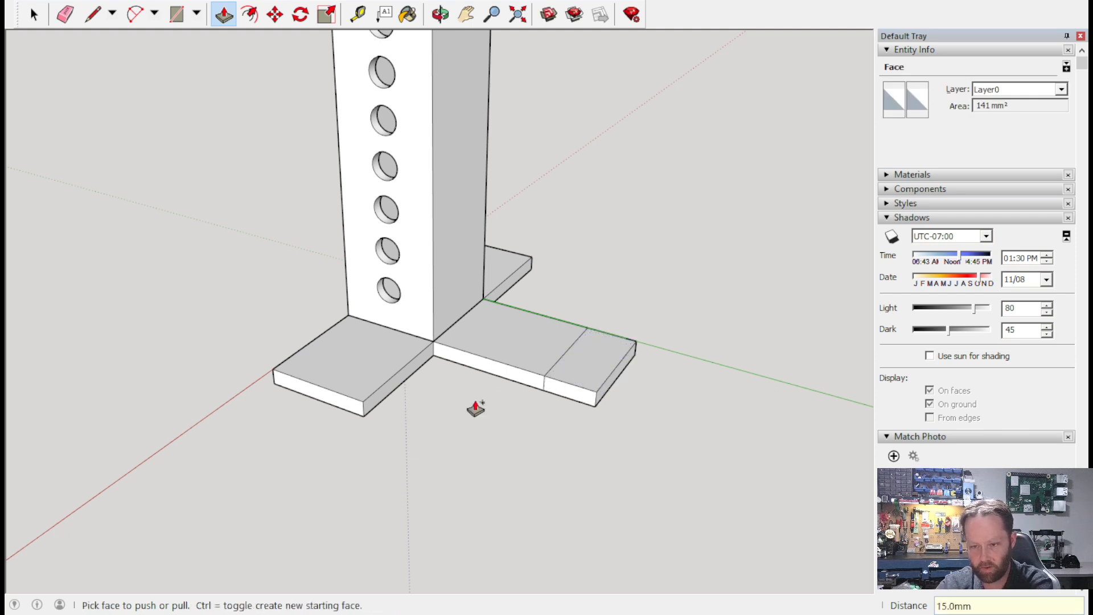
{"action": "left_click", "coordinate": [328, 403]}
{"action": "type", "text": "1"}
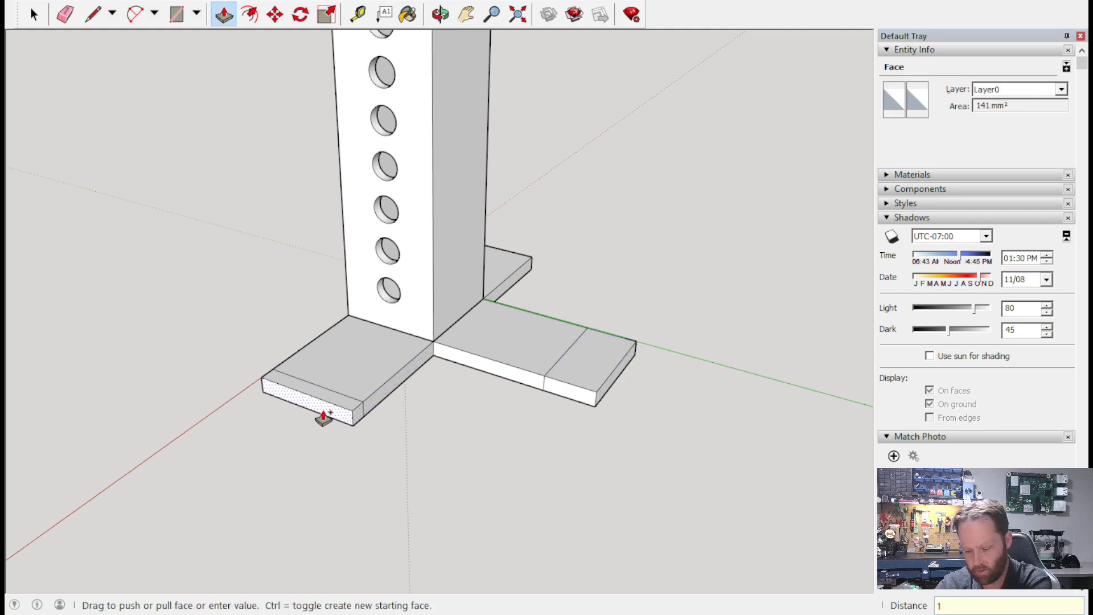
{"action": "type", "text": "5"}
{"action": "key", "text": "Return"}
Extend the first arm's end face by 15 mm as a separate section with a new starting face.
{"action": "middle_click_drag", "start_coordinate": [683, 263], "coordinate": [607, 483]}
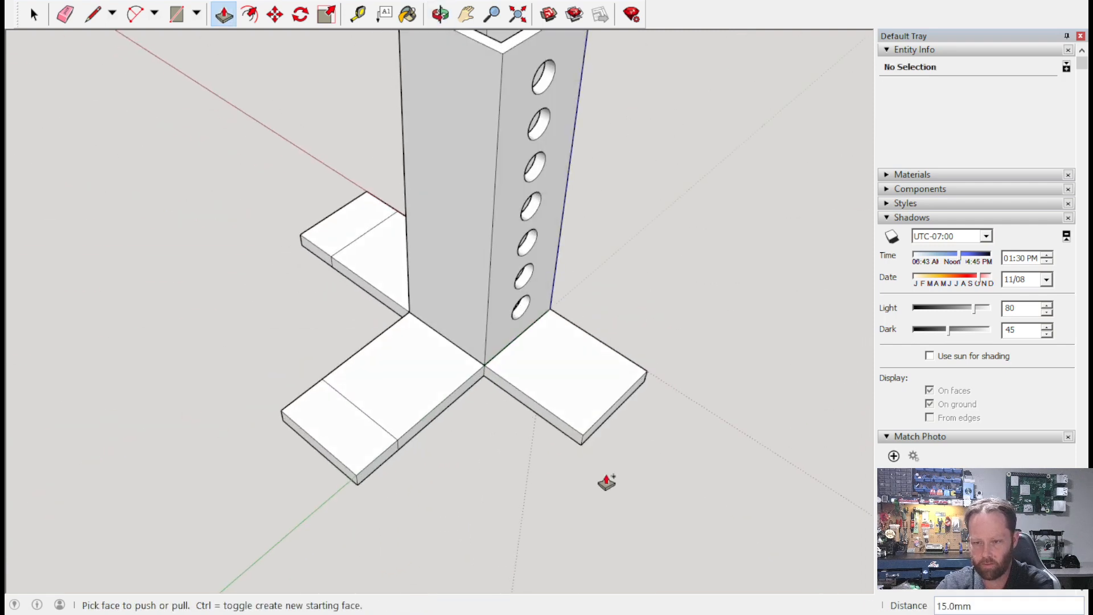
{"action": "middle_click_drag", "start_coordinate": [762, 411], "coordinate": [615, 354]}
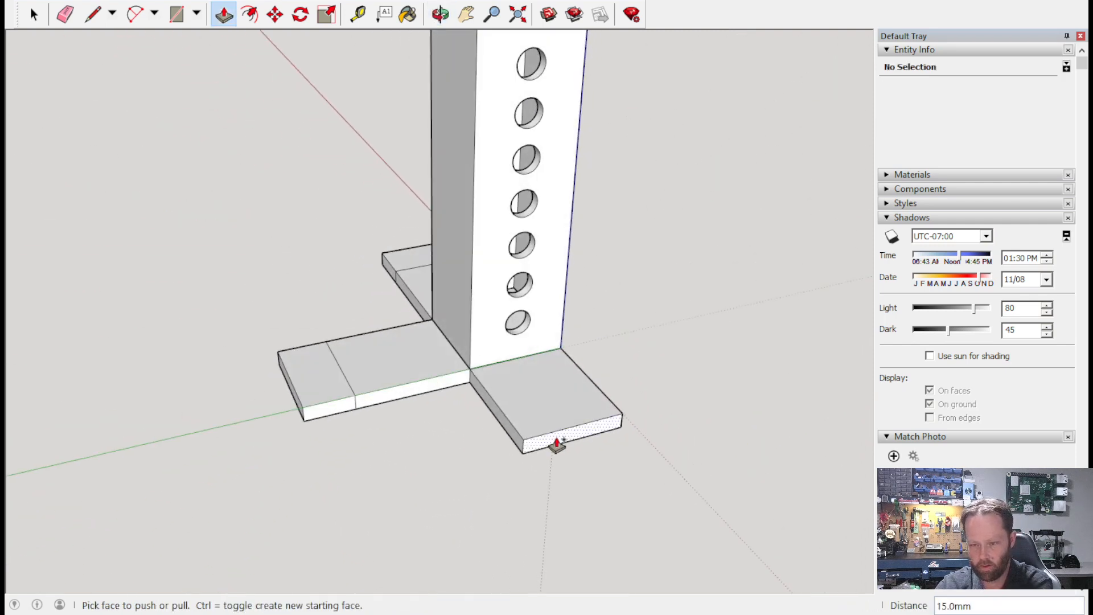
{"action": "left_click", "coordinate": [570, 452]}
{"action": "type", "text": "15"}
{"action": "key", "text": "Return"}
{"action": "middle_click_drag", "start_coordinate": [783, 263], "coordinate": [262, 90]}
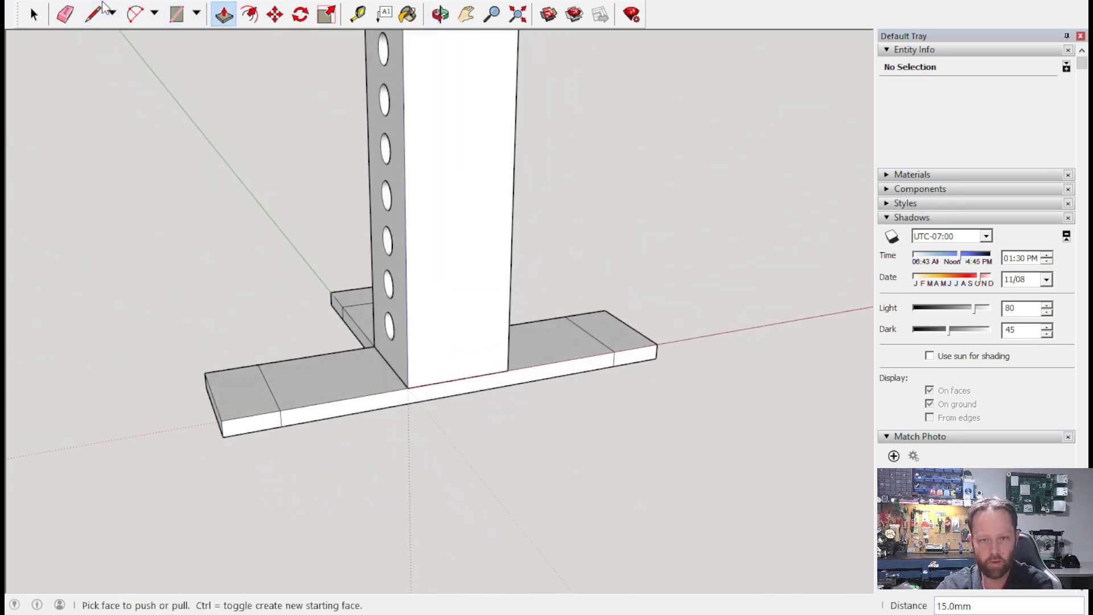
Split off the base plate face below the plain post side with two vertical lines and extrude it 50 mm as the fourth arm.
{"action": "left_click", "coordinate": [100, 21]}
{"action": "left_click_drag", "start_coordinate": [407, 387], "coordinate": [420, 398]}
{"action": "left_click", "coordinate": [515, 370]}
{"action": "left_click", "coordinate": [507, 385]}
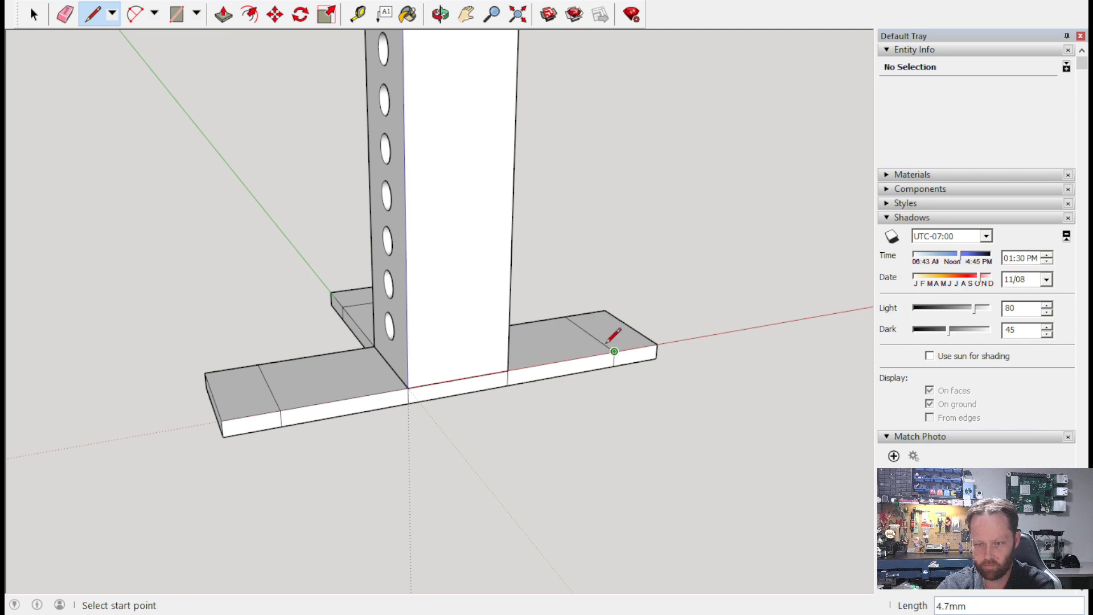
{"action": "left_click", "coordinate": [223, 14]}
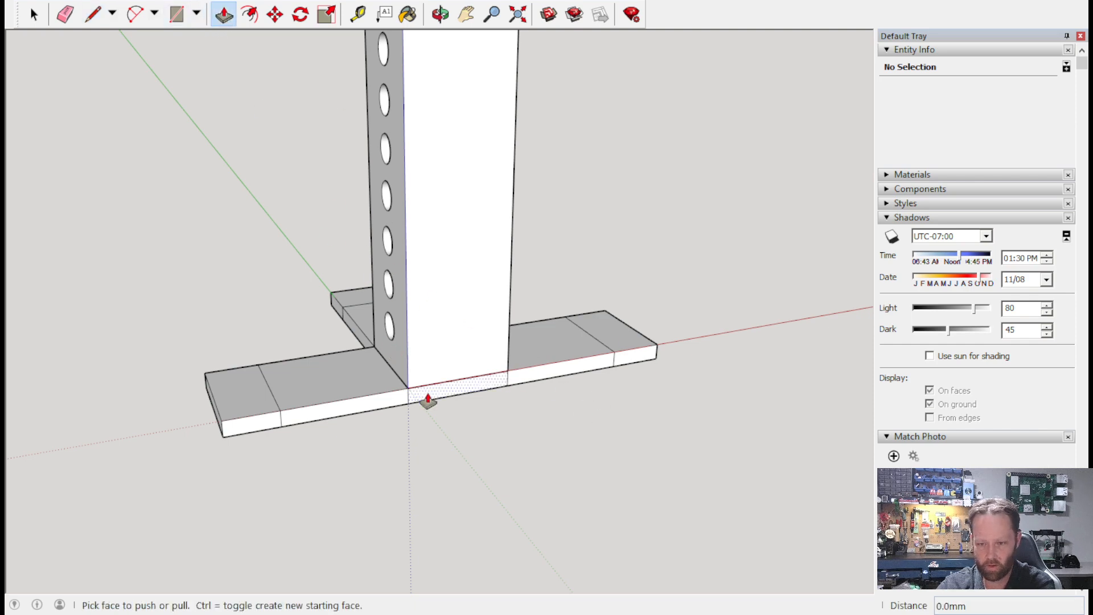
{"action": "left_click", "coordinate": [439, 401]}
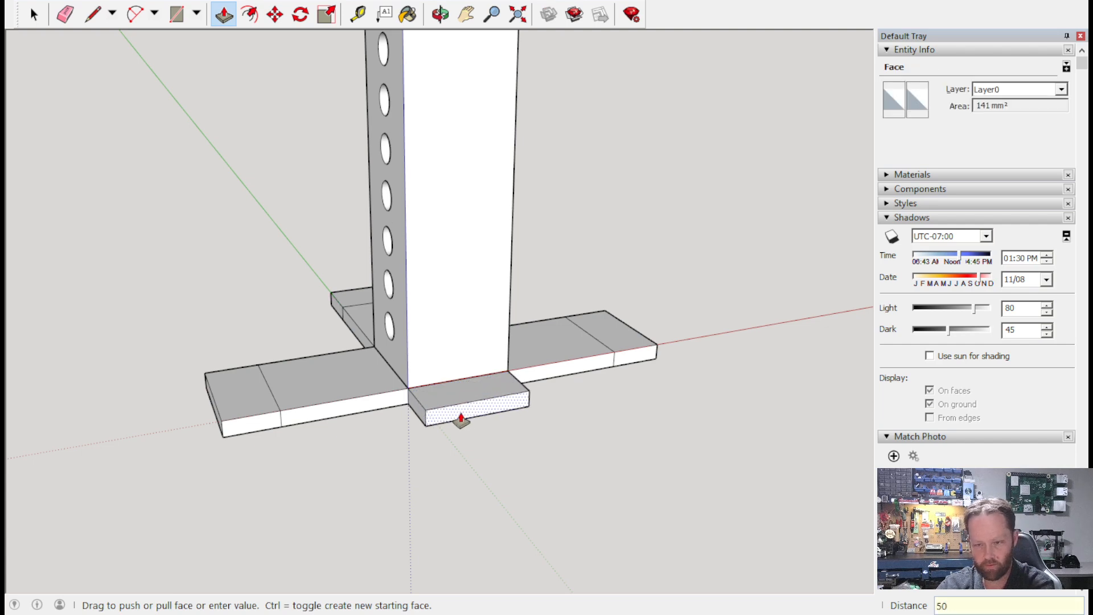
{"action": "key", "text": "Return"}
Erase the seam lines between the 35 mm and 15 mm sections on the top faces of the other arms.
{"action": "middle_click_drag", "start_coordinate": [704, 410], "coordinate": [569, 403]}
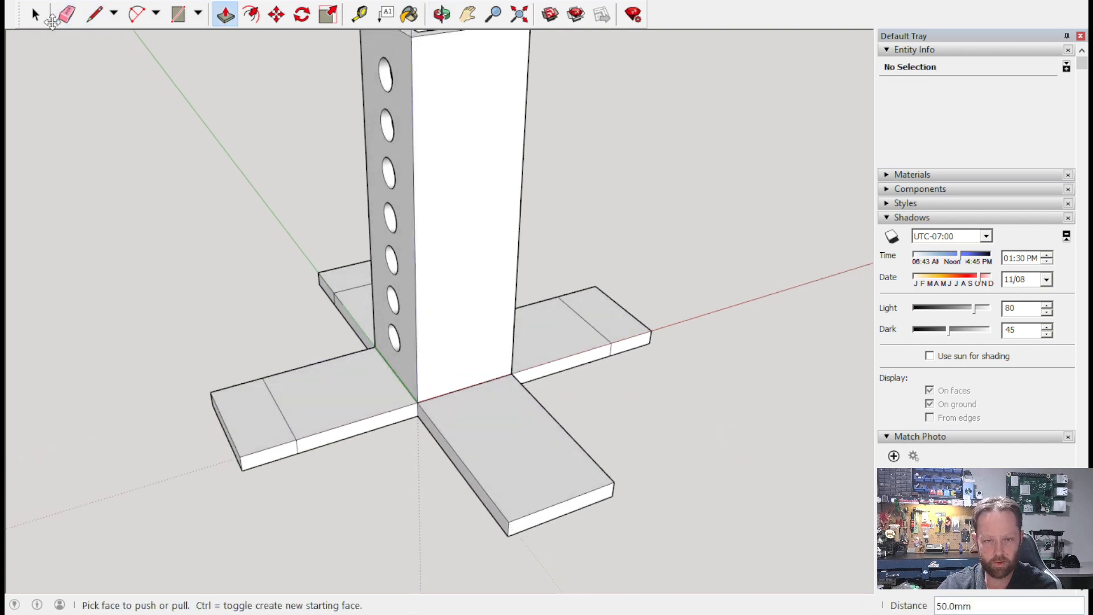
{"action": "left_click", "coordinate": [73, 20]}
{"action": "left_click", "coordinate": [274, 399]}
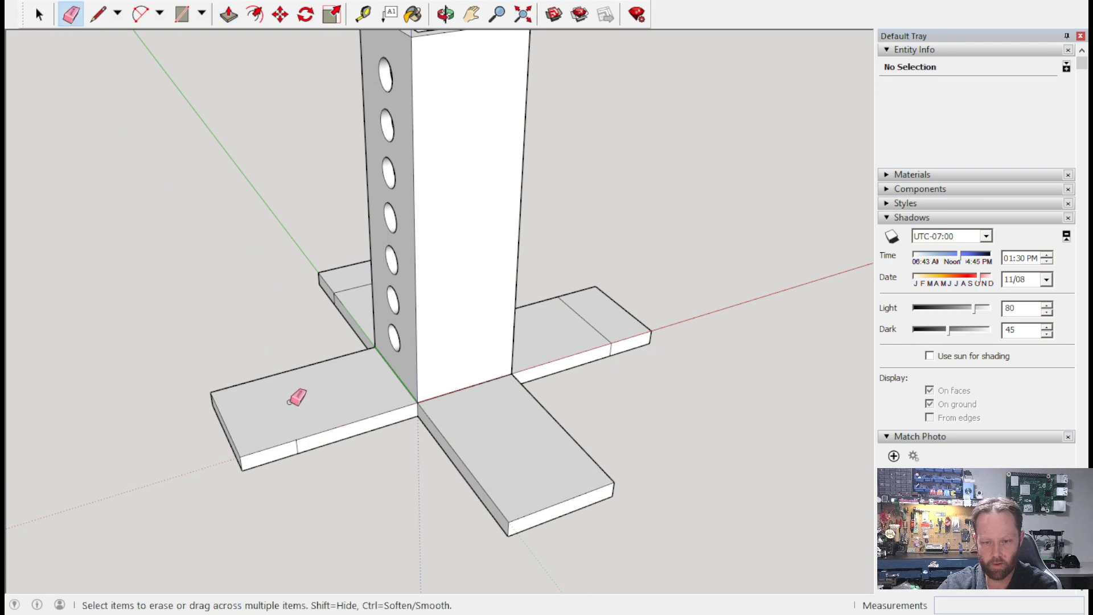
{"action": "left_click", "coordinate": [586, 321]}
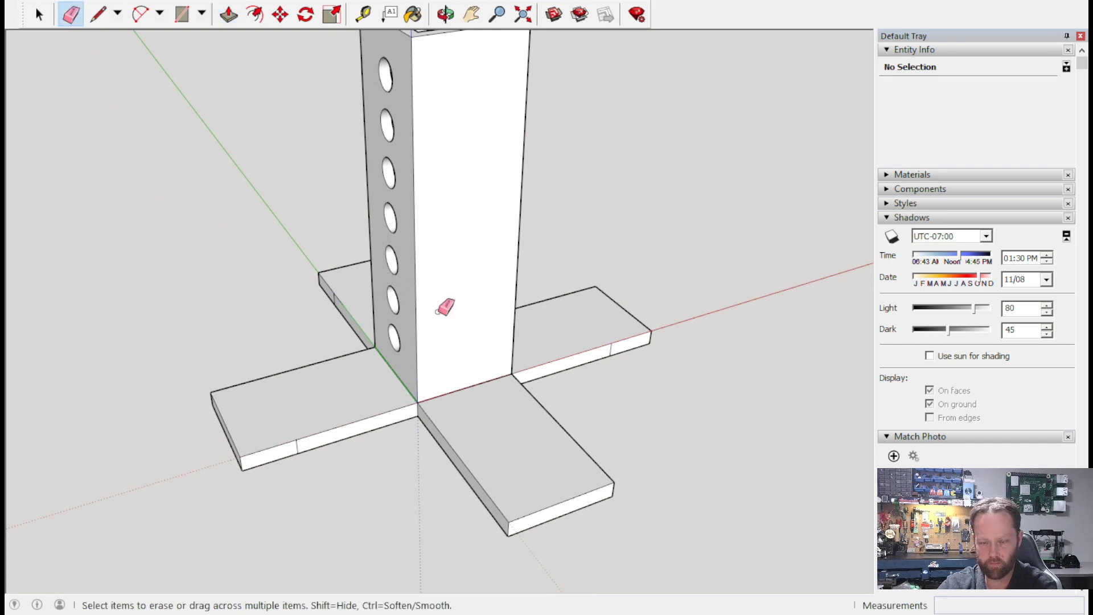
Erase the remaining section seam lines on the side faces and underside of the arms.
{"action": "left_click", "coordinate": [614, 351]}
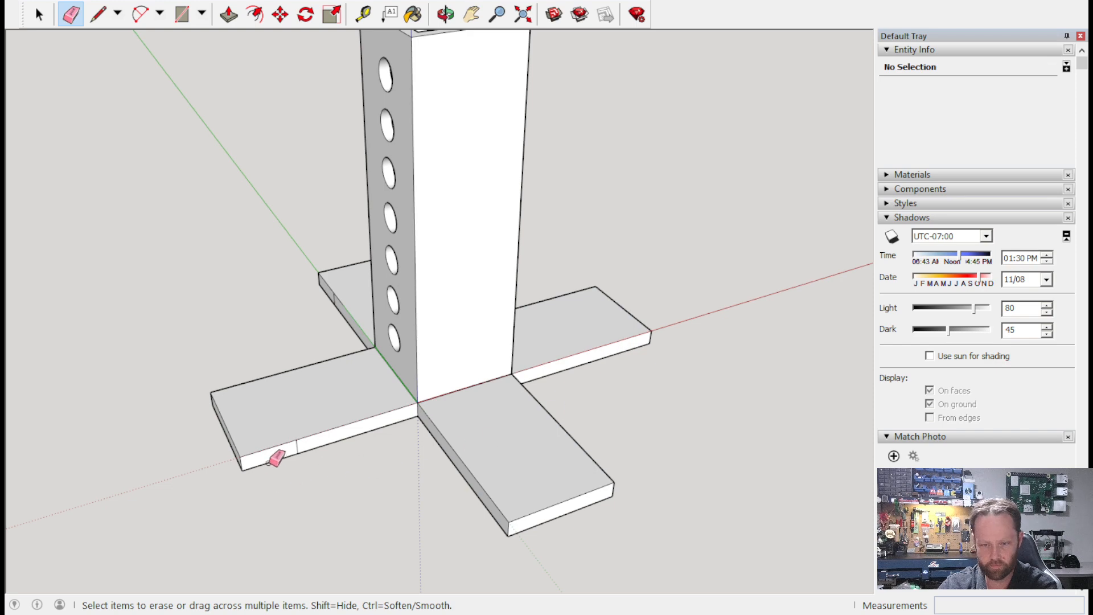
{"action": "mouse_move", "coordinate": [302, 448]}
{"action": "middle_mouse_down"}
{"action": "mouse_move", "coordinate": [303, 383]}
{"action": "mouse_move", "coordinate": [763, 263]}
{"action": "mouse_move", "coordinate": [782, 248]}
{"action": "middle_mouse_up"}
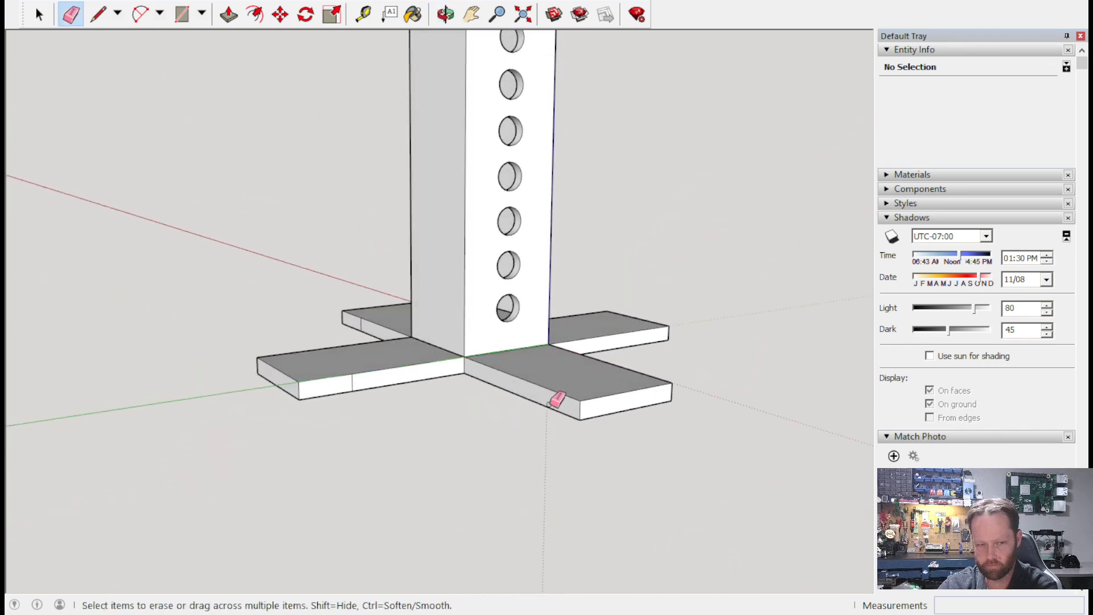
{"action": "mouse_move", "coordinate": [402, 339]}
{"action": "middle_mouse_down"}
{"action": "mouse_move", "coordinate": [296, 369]}
{"action": "mouse_move", "coordinate": [751, 393]}
{"action": "middle_mouse_up"}
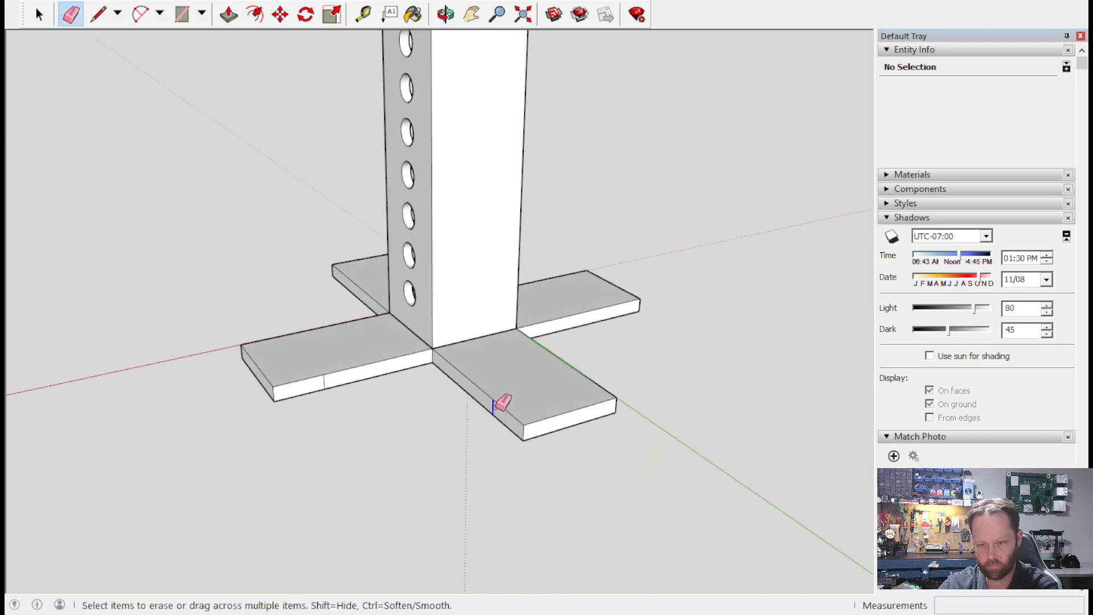
{"action": "mouse_move", "coordinate": [341, 373]}
{"action": "middle_mouse_down"}
{"action": "mouse_move", "coordinate": [131, 301]}
{"action": "mouse_move", "coordinate": [846, 244]}
{"action": "mouse_move", "coordinate": [452, 71]}
{"action": "mouse_move", "coordinate": [460, 283]}
{"action": "middle_mouse_up"}
{"action": "left_click", "coordinate": [460, 283]}
{"action": "left_click", "coordinate": [441, 374]}
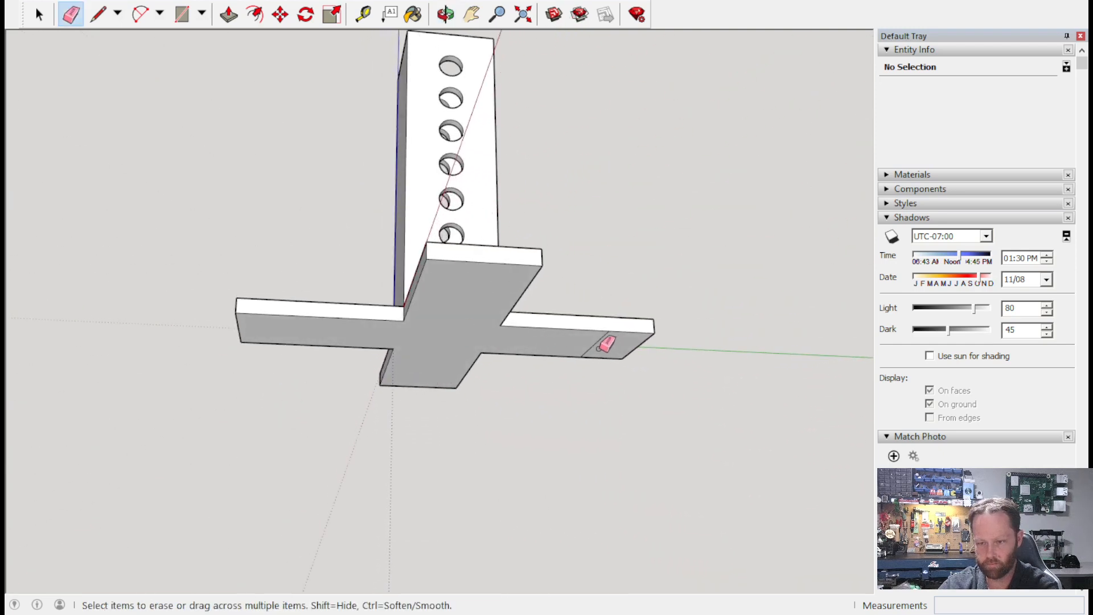
{"action": "mouse_move", "coordinate": [816, 244]}
{"action": "middle_mouse_down"}
{"action": "mouse_move", "coordinate": [325, 422]}
{"action": "mouse_move", "coordinate": [447, 470]}
{"action": "middle_mouse_up"}
{"action": "mouse_move", "coordinate": [429, 374]}
{"action": "middle_mouse_down"}
{"action": "mouse_move", "coordinate": [586, 415]}
{"action": "mouse_move", "coordinate": [567, 188]}
{"action": "middle_mouse_up"}
{"action": "left_click", "coordinate": [98, 14]}
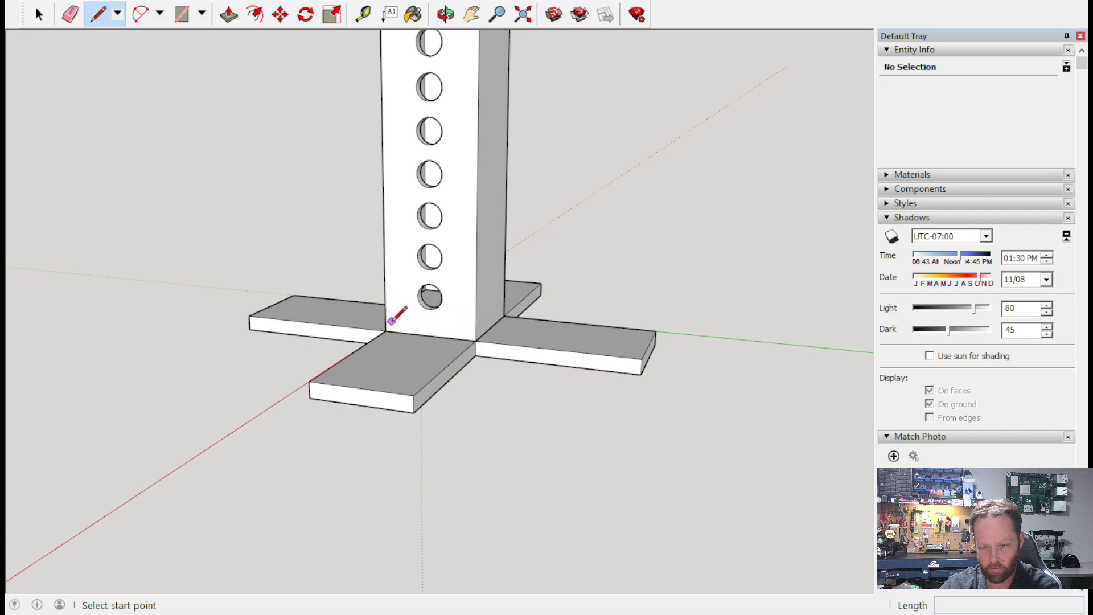
{"action": "left_click", "coordinate": [385, 330]}
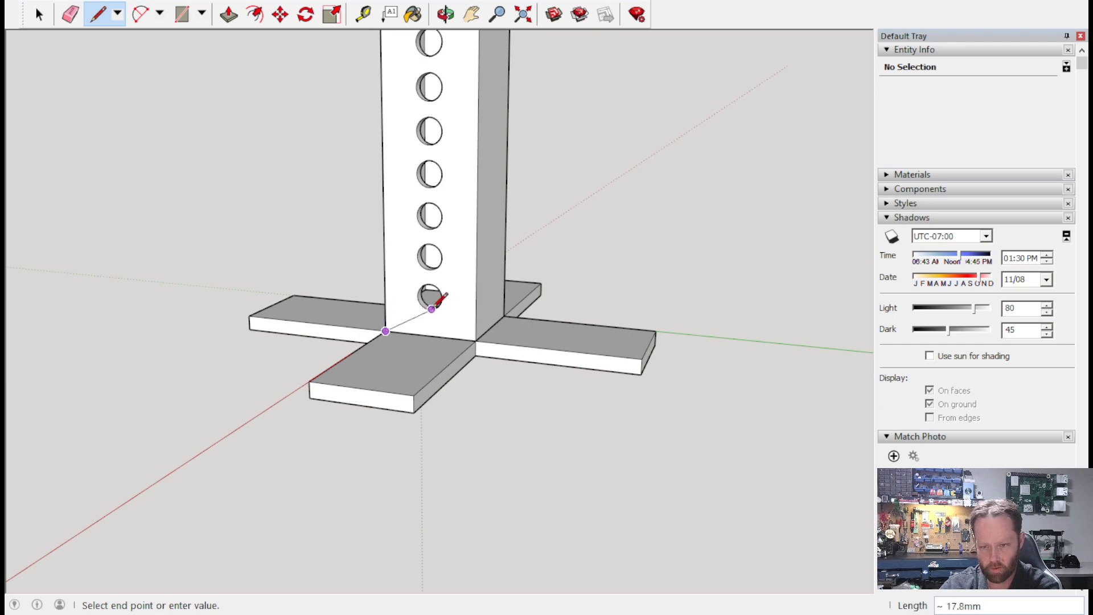
{"action": "left_click", "coordinate": [98, 14]}
Measure the distance from the lower edge of the lowest hole to the top of the arm below it.
{"action": "left_click", "coordinate": [364, 13]}
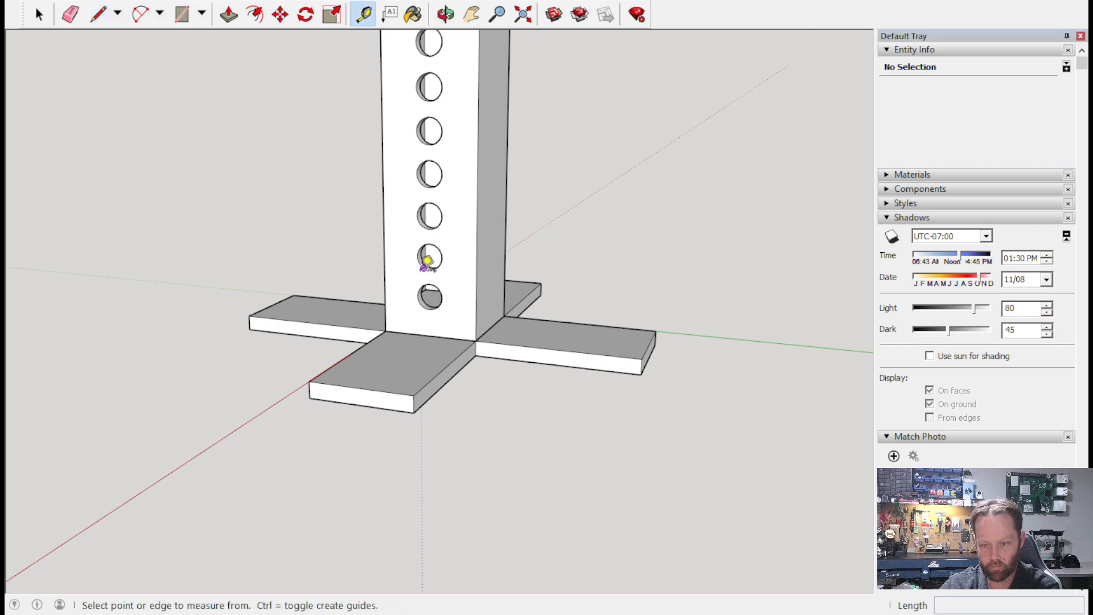
{"action": "left_click", "coordinate": [430, 307]}
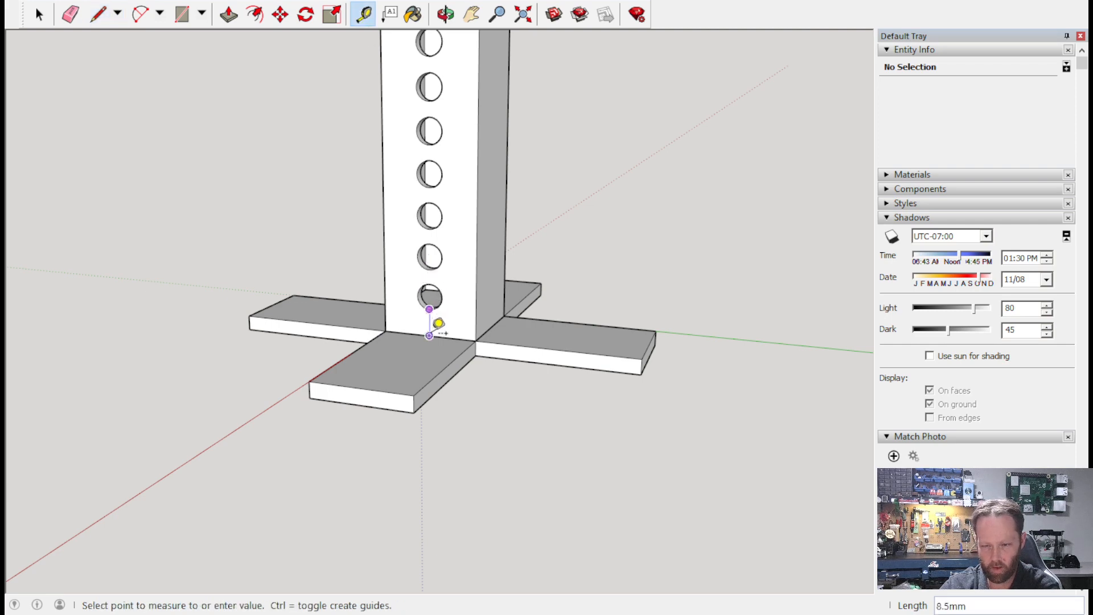
{"action": "left_click", "coordinate": [228, 14]}
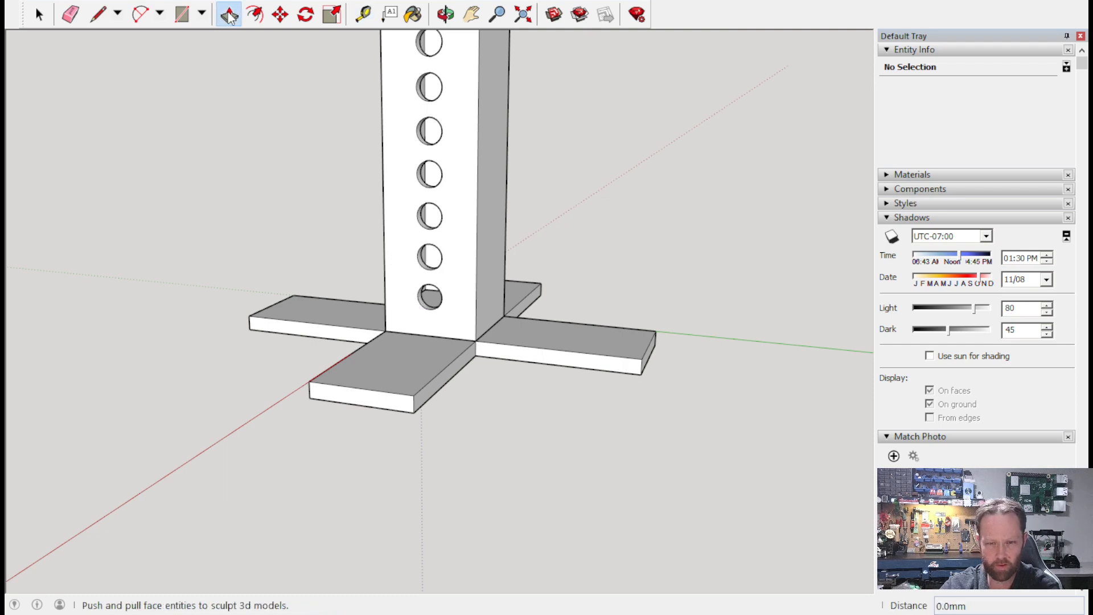
Draw a line 6 mm up a post corner from the arm top and continue it horizontally around all four post sides.
{"action": "left_click", "coordinate": [98, 13]}
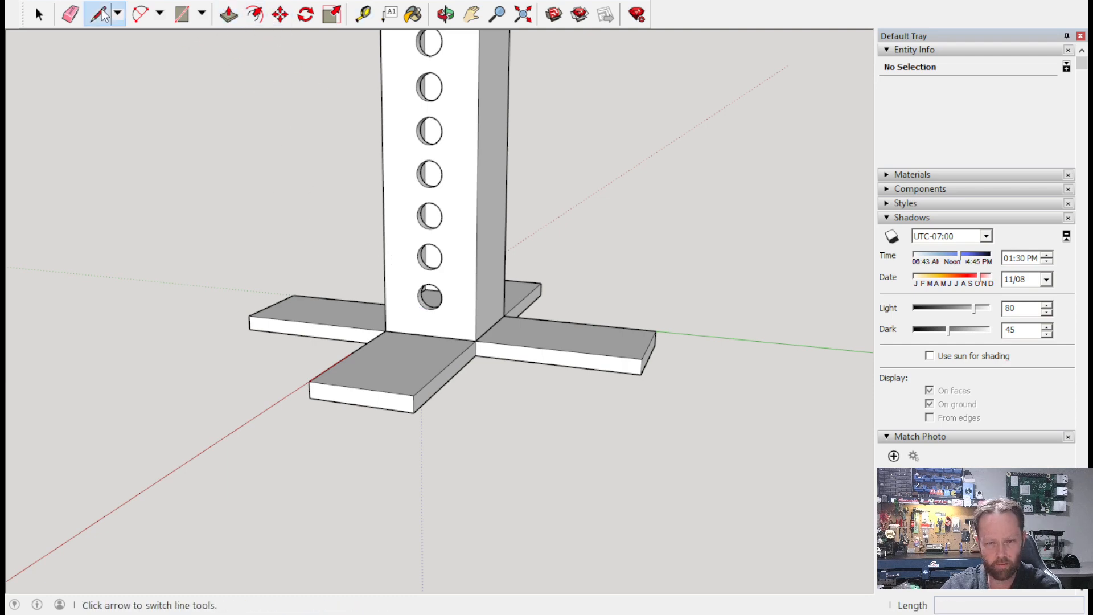
{"action": "left_click", "coordinate": [385, 331]}
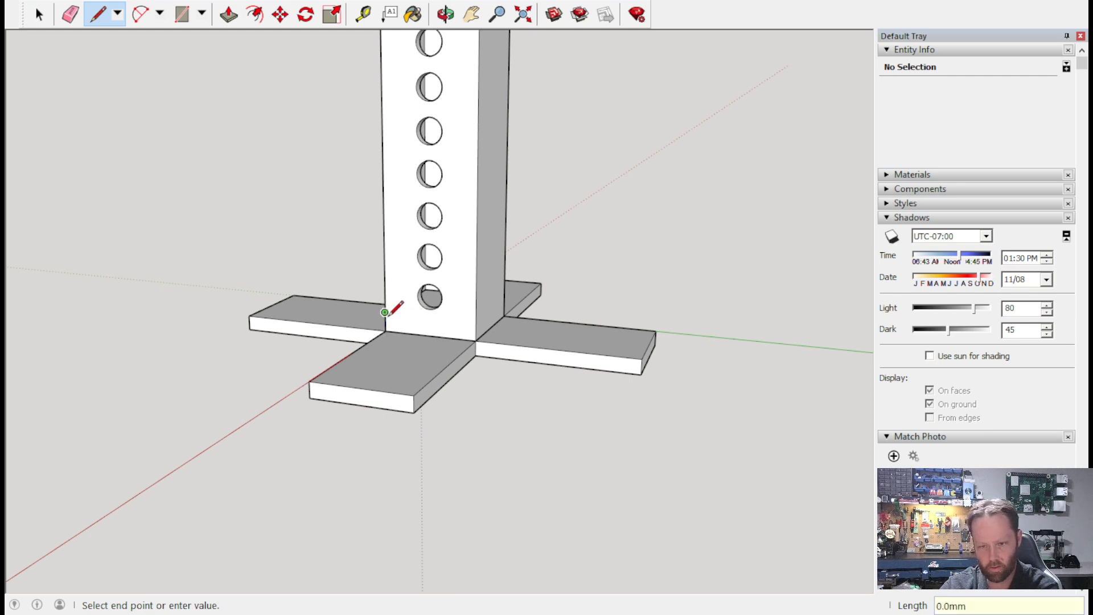
{"action": "left_click", "coordinate": [476, 322]}
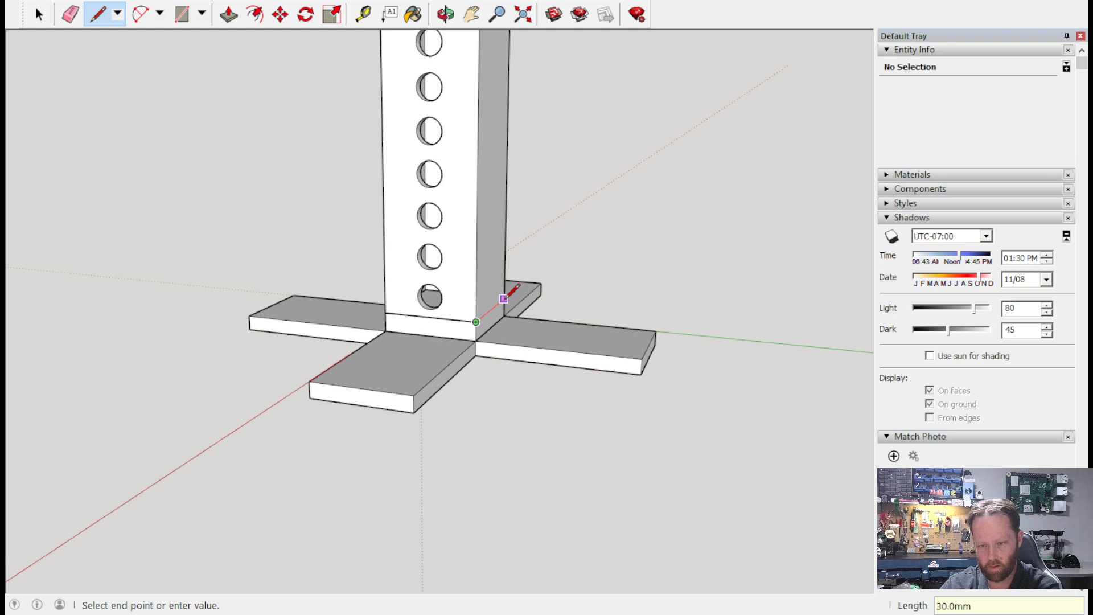
{"action": "middle_click_drag", "start_coordinate": [571, 276], "coordinate": [34, 298]}
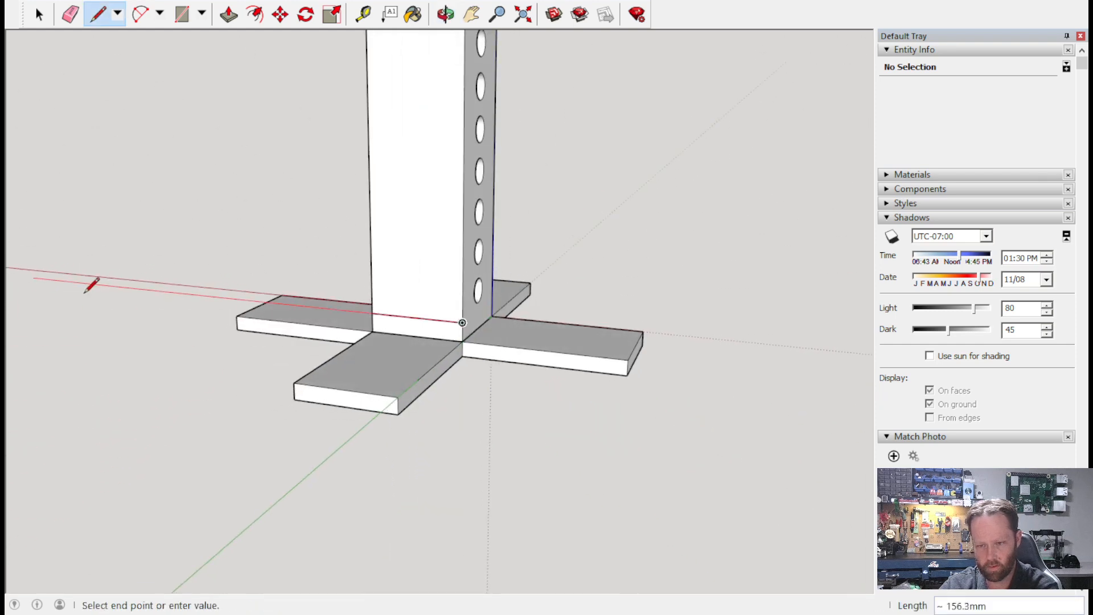
{"action": "left_click", "coordinate": [499, 291]}
{"action": "middle_click_drag", "start_coordinate": [552, 276], "coordinate": [12, 362]}
{"action": "middle_click_drag", "start_coordinate": [587, 310], "coordinate": [418, 312]}
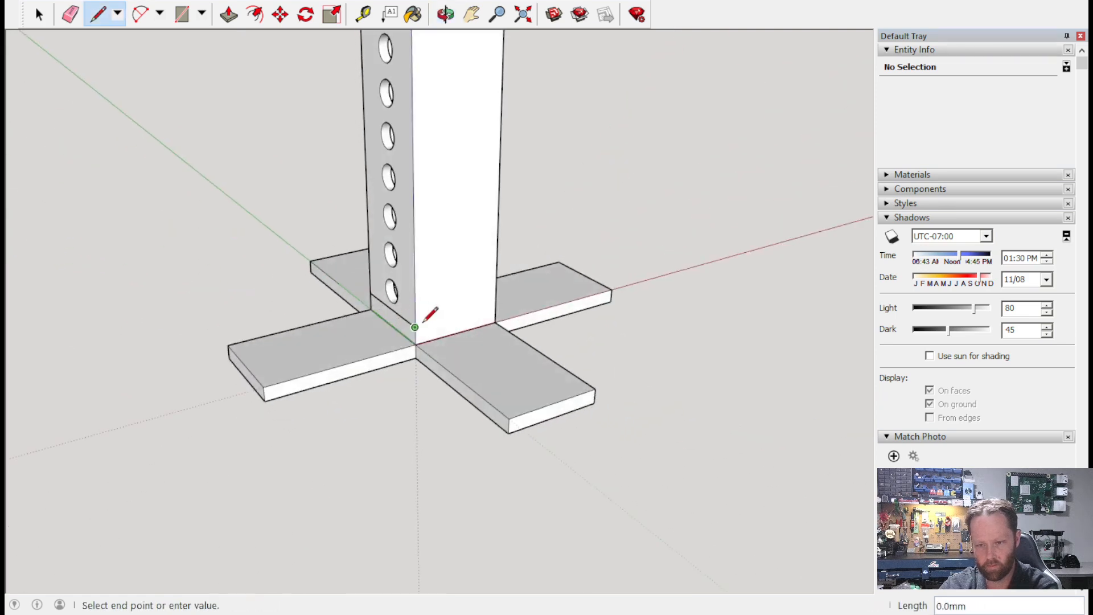
{"action": "left_click", "coordinate": [499, 299]}
Draw sloping lines from the 6 mm line around the post to both outer top corners of the fourth arm, forming a ramp.
{"action": "middle_click_drag", "start_coordinate": [622, 256], "coordinate": [463, 307]}
{"action": "left_click", "coordinate": [463, 316]}
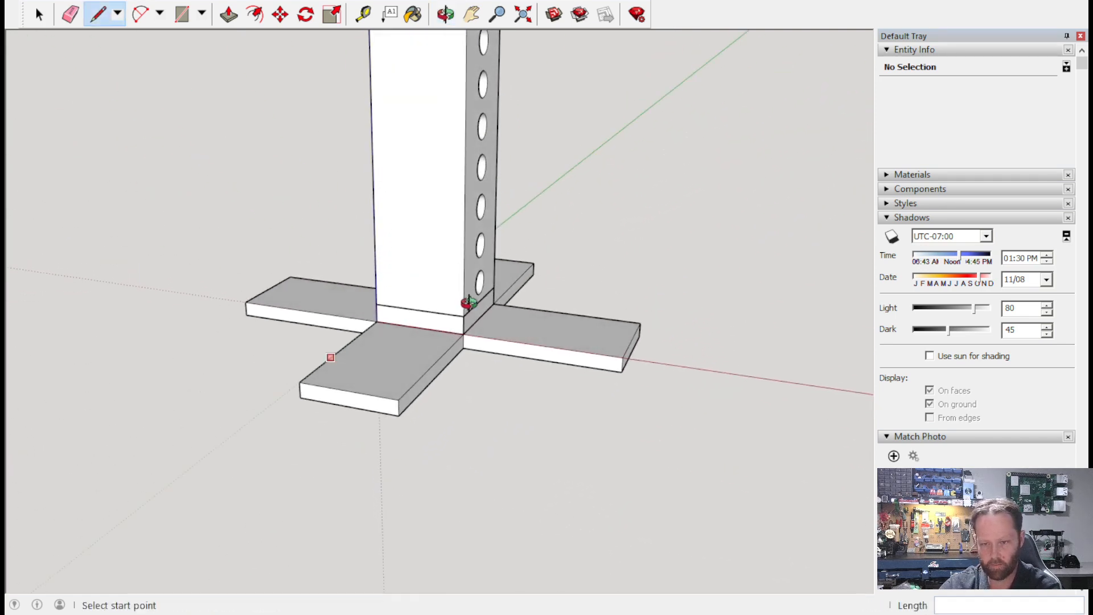
{"action": "left_click", "coordinate": [398, 399]}
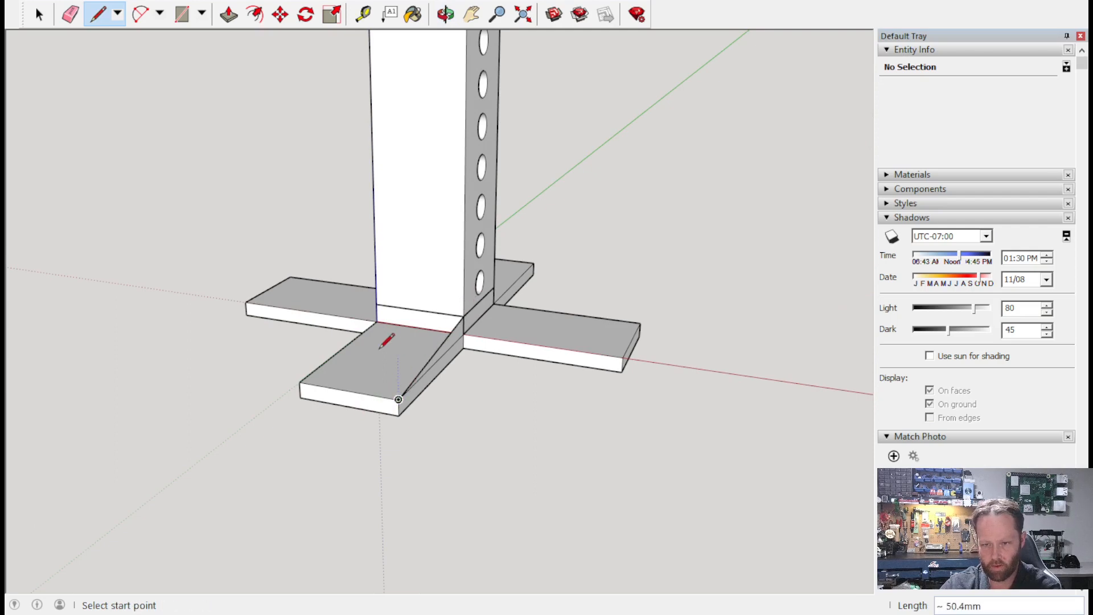
{"action": "left_click", "coordinate": [376, 322]}
{"action": "left_click", "coordinate": [301, 384]}
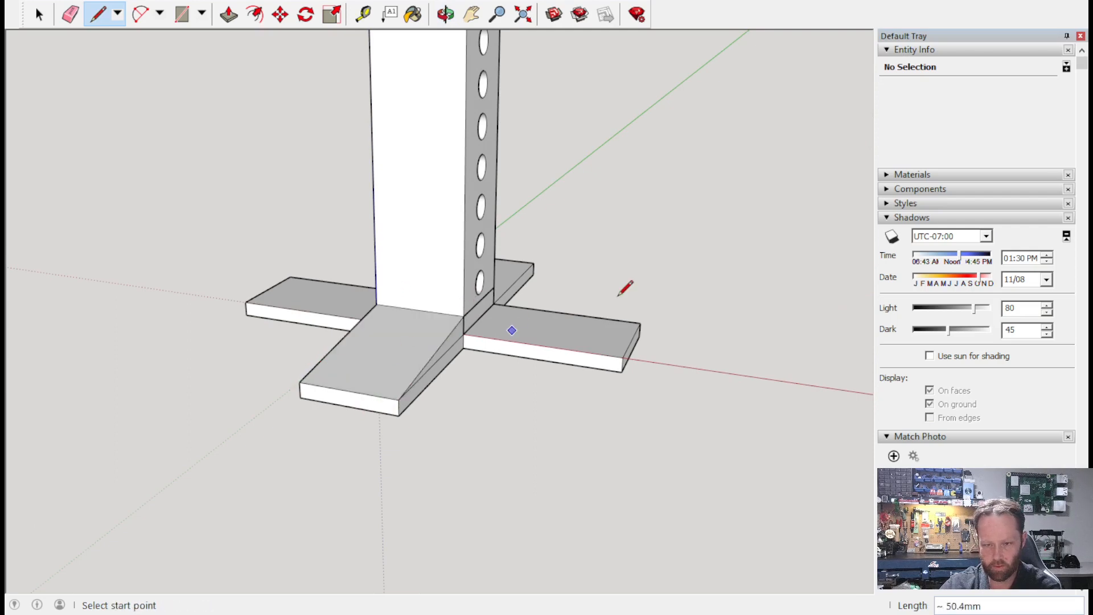
Slope the arm along the red axis with lines from the 6 mm post line to its outer corners, adding a vertical line at the post corner.
{"action": "left_click", "coordinate": [463, 316]}
{"action": "left_click", "coordinate": [631, 348]}
{"action": "middle_click_drag", "start_coordinate": [766, 262], "coordinate": [63, 301]}
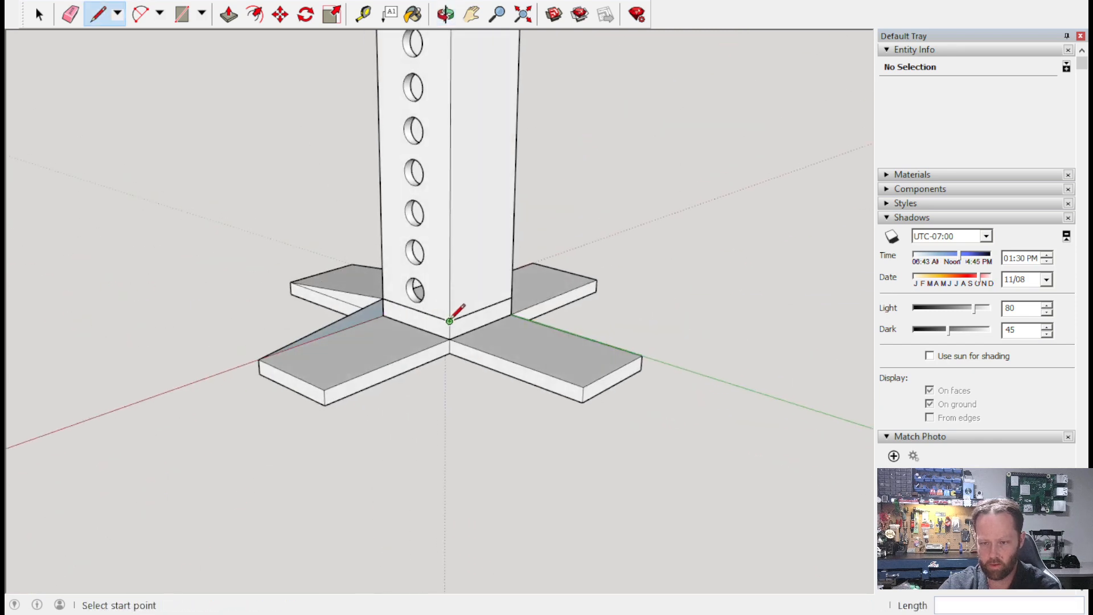
{"action": "left_click", "coordinate": [450, 321]}
{"action": "left_click", "coordinate": [323, 390]}
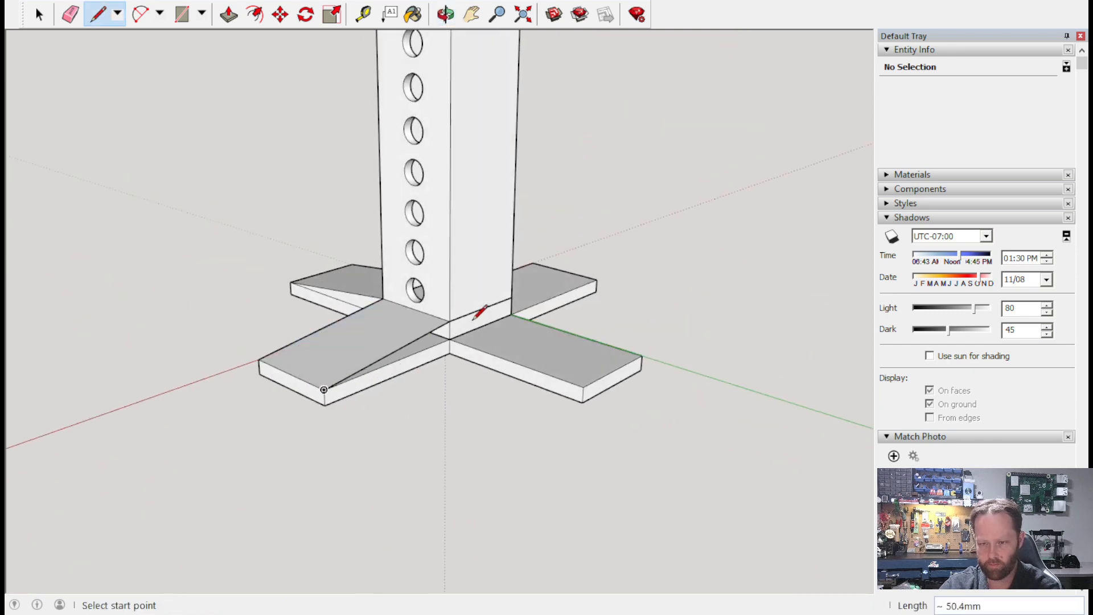
{"action": "left_click", "coordinate": [449, 321]}
{"action": "left_click", "coordinate": [452, 329]}
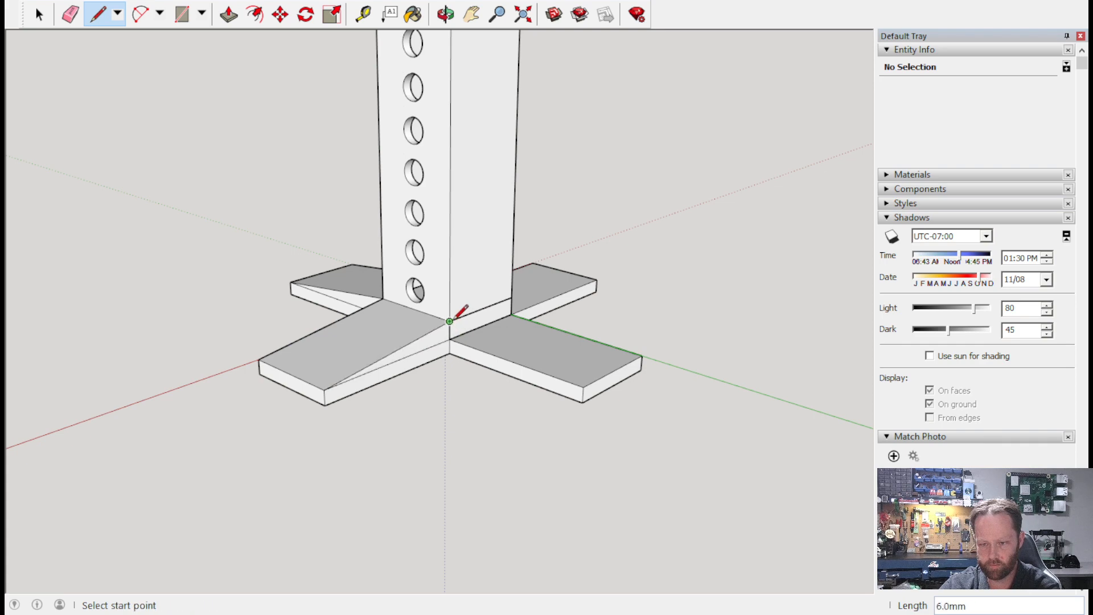
Draw sloping lines from the 6 mm post line to both outer top corners of the arm along the green axis.
{"action": "left_click", "coordinate": [450, 321]}
{"action": "left_click", "coordinate": [583, 387]}
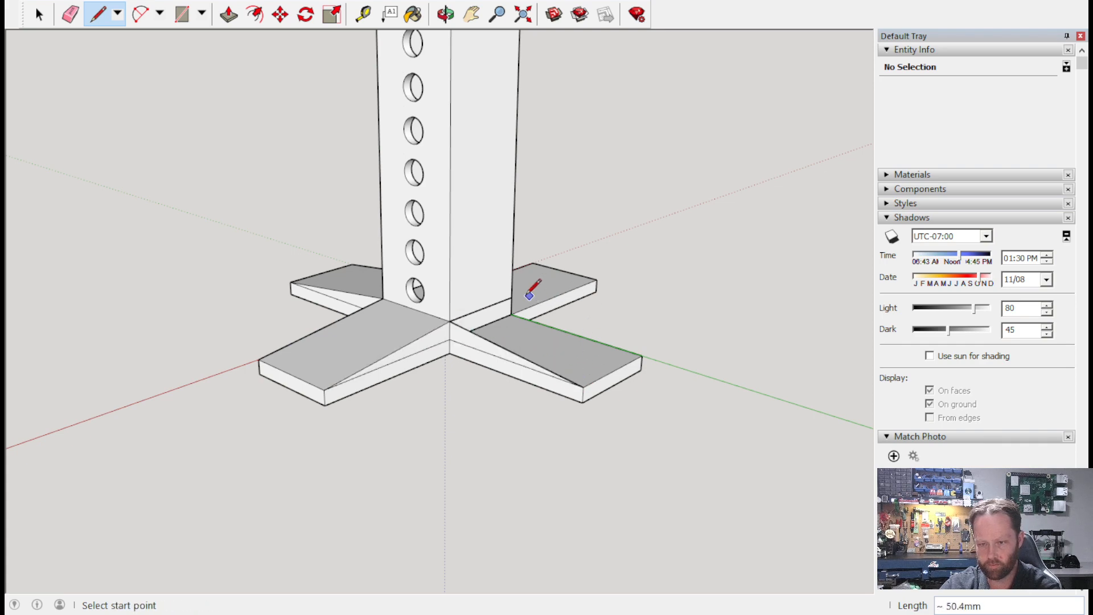
{"action": "left_click", "coordinate": [516, 297]}
{"action": "left_click", "coordinate": [642, 357]}
Slope the remaining arm with lines from the 6 mm post line to its outer corners, adding 6 mm vertical lines at the post corners.
{"action": "mouse_move", "coordinate": [804, 264]}
{"action": "middle_mouse_down"}
{"action": "mouse_move", "coordinate": [558, 390]}
{"action": "mouse_move", "coordinate": [305, 386]}
{"action": "mouse_move", "coordinate": [208, 271]}
{"action": "mouse_move", "coordinate": [238, 271]}
{"action": "middle_mouse_up"}
{"action": "left_click", "coordinate": [427, 316]}
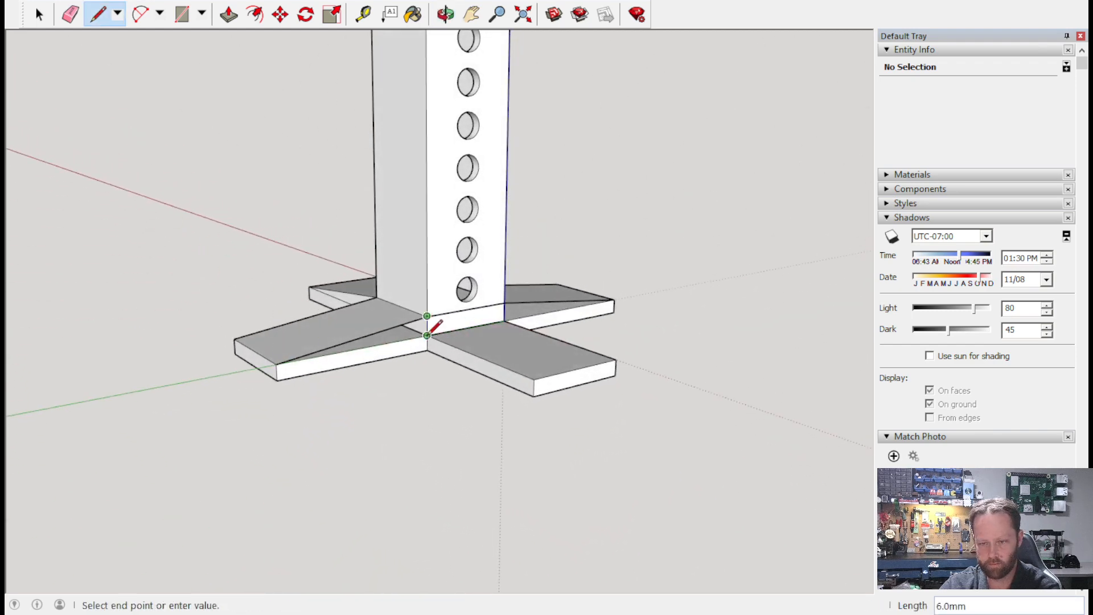
{"action": "left_click", "coordinate": [427, 335]}
{"action": "left_click", "coordinate": [427, 316]}
{"action": "left_click", "coordinate": [541, 385]}
{"action": "mouse_move", "coordinate": [546, 366]}
{"action": "middle_mouse_down"}
{"action": "mouse_move", "coordinate": [703, 300]}
{"action": "mouse_move", "coordinate": [384, 319]}
{"action": "mouse_move", "coordinate": [468, 317]}
{"action": "middle_mouse_up"}
{"action": "left_click", "coordinate": [467, 317]}
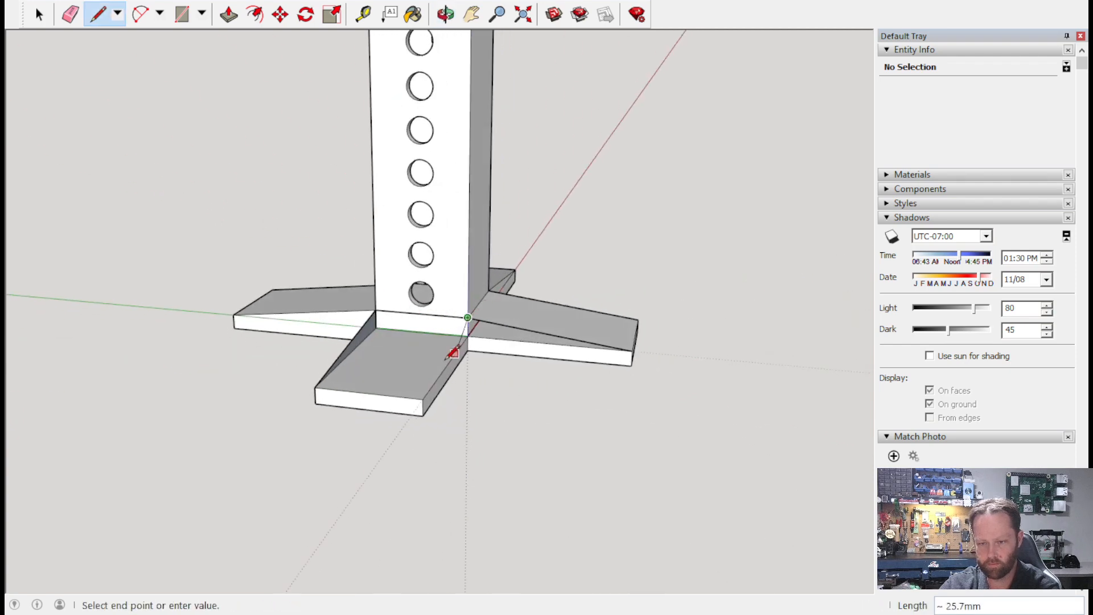
{"action": "left_click", "coordinate": [424, 398]}
{"action": "mouse_move", "coordinate": [508, 335]}
{"action": "middle_mouse_down"}
{"action": "mouse_move", "coordinate": [367, 305]}
{"action": "mouse_move", "coordinate": [542, 308]}
{"action": "mouse_move", "coordinate": [757, 386]}
{"action": "mouse_move", "coordinate": [339, 307]}
{"action": "middle_mouse_up"}
{"action": "left_click", "coordinate": [444, 312]}
{"action": "left_click", "coordinate": [445, 333]}
Try to erase the leftover line along the side of the green-axis arm.
{"action": "scroll", "coordinate": [338, 308], "scroll_direction": "down", "scroll_amount": 3}
{"action": "mouse_move", "coordinate": [337, 261]}
{"action": "middle_mouse_down"}
{"action": "mouse_move", "coordinate": [519, 446]}
{"action": "mouse_move", "coordinate": [678, 390]}
{"action": "mouse_move", "coordinate": [765, 380]}
{"action": "mouse_move", "coordinate": [846, 319]}
{"action": "mouse_move", "coordinate": [854, 354]}
{"action": "mouse_move", "coordinate": [742, 349]}
{"action": "middle_mouse_up"}
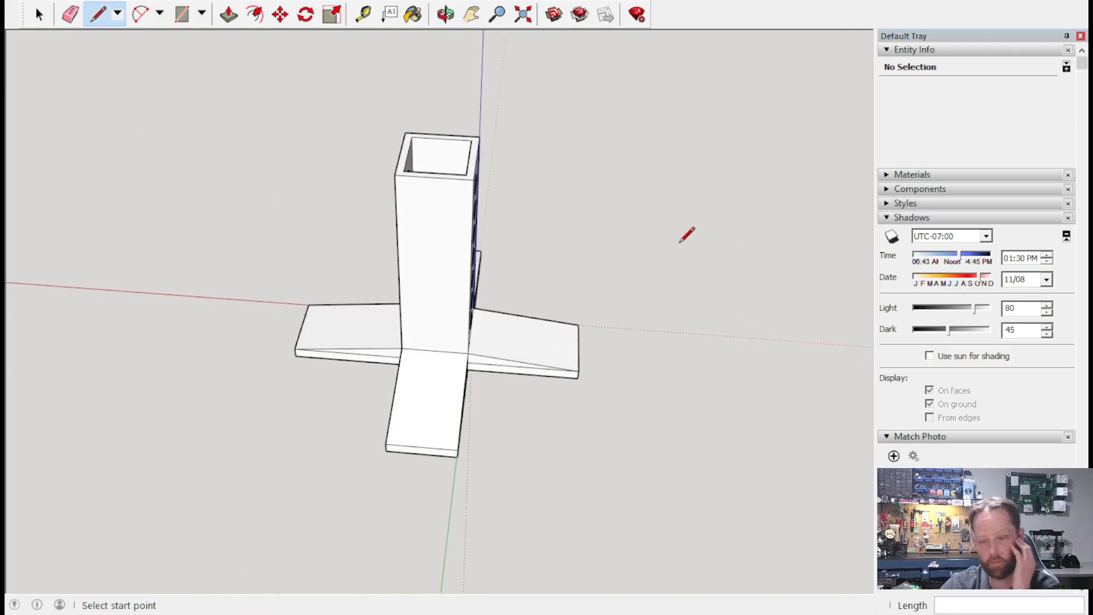
{"action": "left_click", "coordinate": [70, 14]}
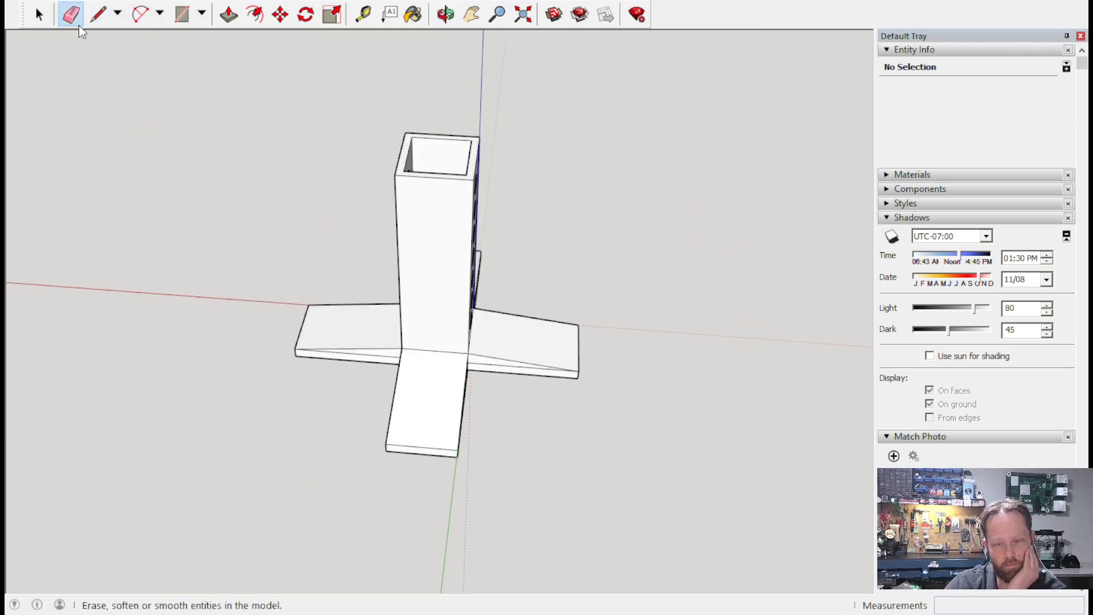
{"action": "mouse_move", "coordinate": [498, 361]}
{"action": "middle_mouse_down"}
{"action": "mouse_move", "coordinate": [419, 336]}
{"action": "mouse_move", "coordinate": [446, 325]}
{"action": "middle_mouse_up"}
{"action": "left_click", "coordinate": [424, 362]}
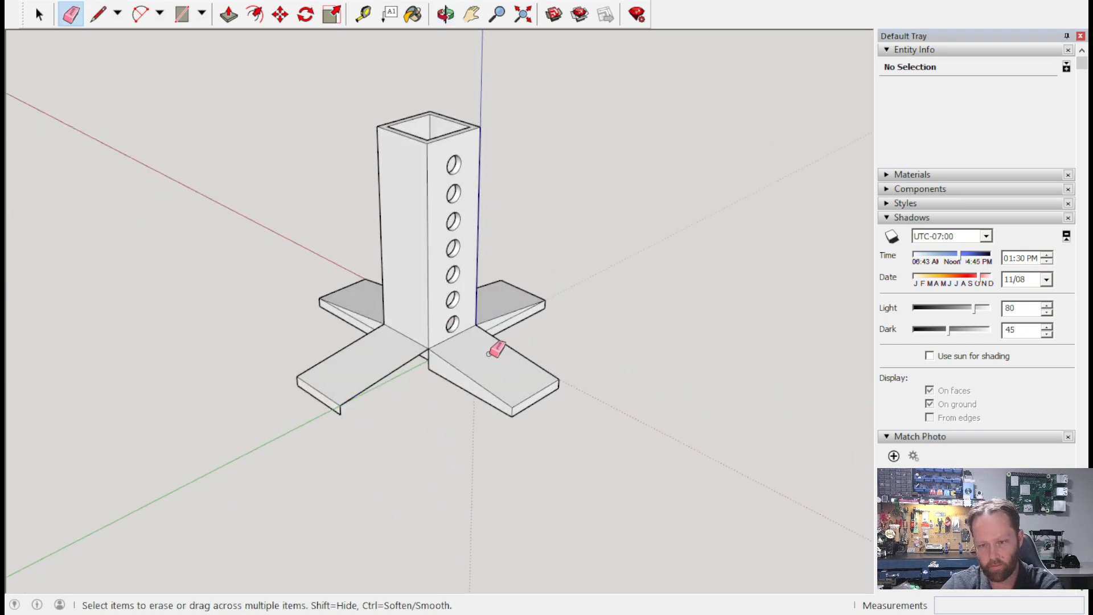
Erase the leftover lines between the ramps and the original arm sides, starting with the first pairs of neighbouring arm sides.
{"action": "mouse_move", "coordinate": [493, 355]}
{"action": "middle_mouse_down"}
{"action": "mouse_move", "coordinate": [463, 407]}
{"action": "mouse_move", "coordinate": [349, 127]}
{"action": "mouse_move", "coordinate": [361, 358]}
{"action": "middle_mouse_up"}
{"action": "scroll", "coordinate": [370, 353], "scroll_direction": "up", "scroll_amount": 3}
{"action": "mouse_move", "coordinate": [556, 302]}
{"action": "middle_mouse_down"}
{"action": "mouse_move", "coordinate": [146, 334]}
{"action": "mouse_move", "coordinate": [376, 329]}
{"action": "middle_mouse_up"}
{"action": "left_click", "coordinate": [373, 318]}
{"action": "left_click", "coordinate": [446, 324]}
{"action": "middle_click_drag", "start_coordinate": [652, 345], "coordinate": [171, 334]}
{"action": "left_click", "coordinate": [344, 325]}
{"action": "left_click", "coordinate": [459, 327]}
Erase the leftover ramp seam lines on the remaining arm sides, including the side lying along the green axis.
{"action": "middle_click_drag", "start_coordinate": [735, 292], "coordinate": [141, 313]}
{"action": "left_click", "coordinate": [310, 322]}
{"action": "left_click", "coordinate": [421, 327]}
{"action": "left_click", "coordinate": [426, 329]}
{"action": "mouse_move", "coordinate": [425, 330]}
{"action": "middle_mouse_down"}
{"action": "mouse_move", "coordinate": [317, 339]}
{"action": "mouse_move", "coordinate": [156, 317]}
{"action": "middle_mouse_up"}
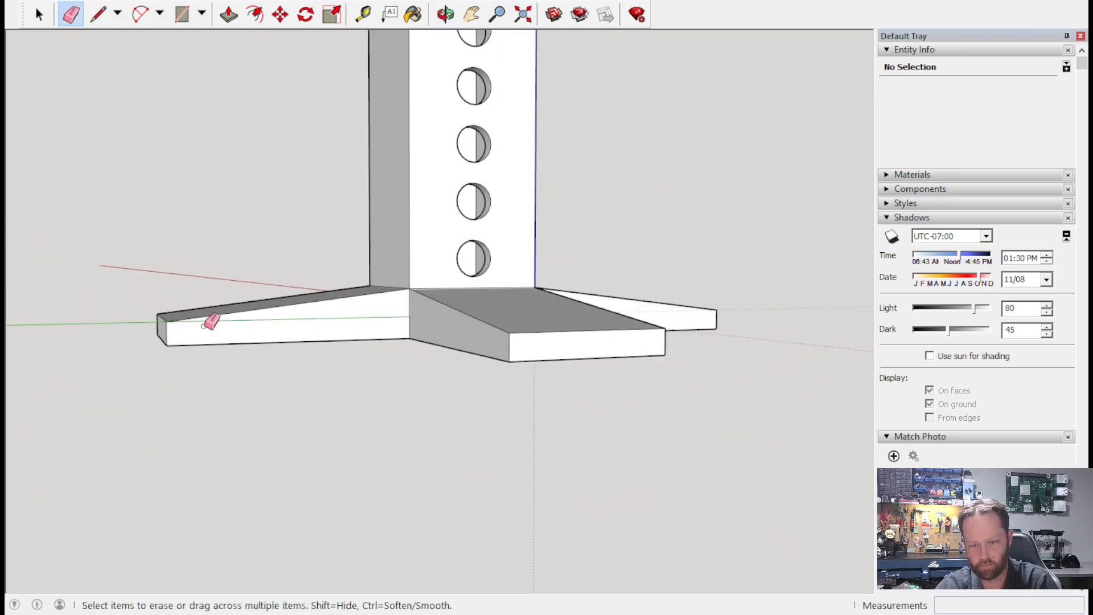
{"action": "mouse_move", "coordinate": [339, 317]}
{"action": "middle_mouse_down"}
{"action": "mouse_move", "coordinate": [376, 422]}
{"action": "mouse_move", "coordinate": [412, 353]}
{"action": "middle_mouse_up"}
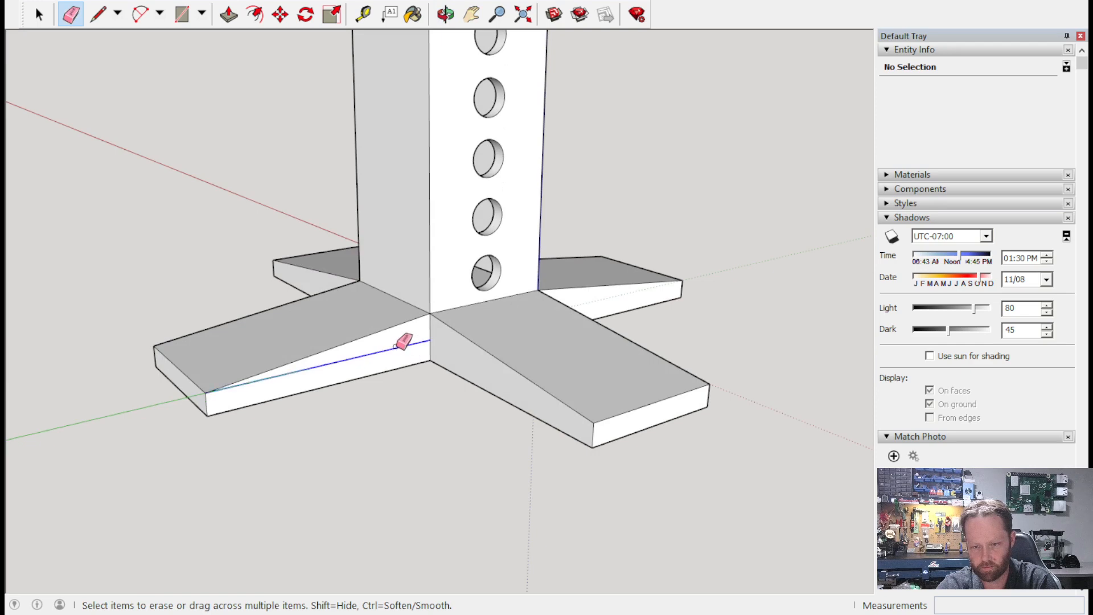
{"action": "left_click", "coordinate": [397, 346]}
{"action": "mouse_move", "coordinate": [778, 296]}
{"action": "middle_mouse_down"}
{"action": "mouse_move", "coordinate": [500, 385]}
{"action": "mouse_move", "coordinate": [244, 397]}
{"action": "mouse_move", "coordinate": [442, 432]}
{"action": "mouse_move", "coordinate": [363, 320]}
{"action": "middle_mouse_up"}
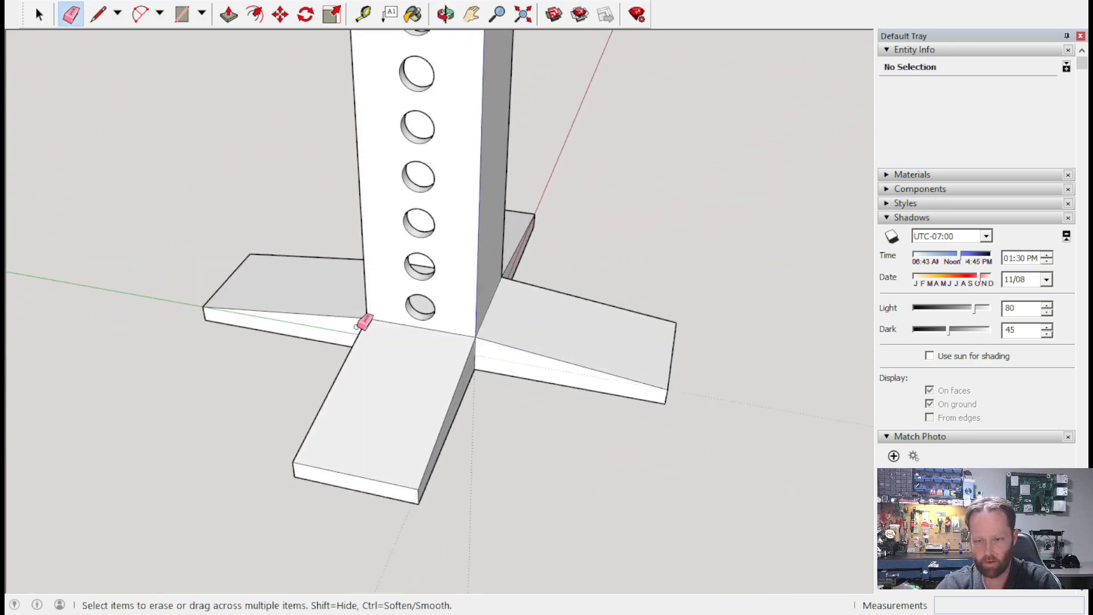
Hide the perforated outertube component so only the four-armed base is displayed.
{"action": "scroll", "coordinate": [374, 306], "scroll_direction": "down", "scroll_amount": 5}
{"action": "left_click", "coordinate": [39, 15]}
{"action": "left_click", "coordinate": [380, 153]}
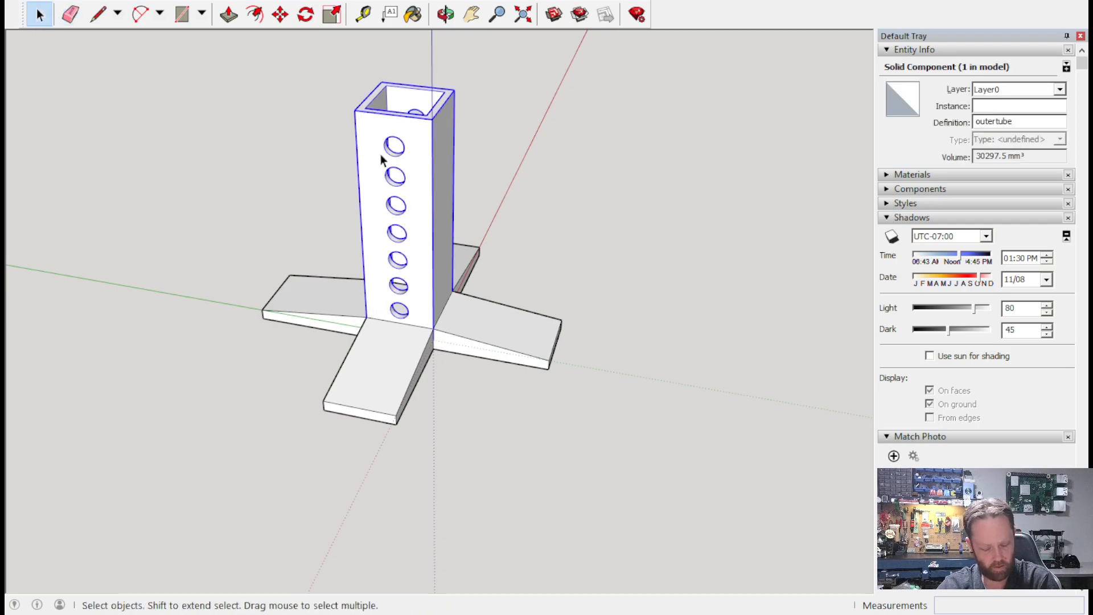
{"action": "right_click", "coordinate": [379, 154]}
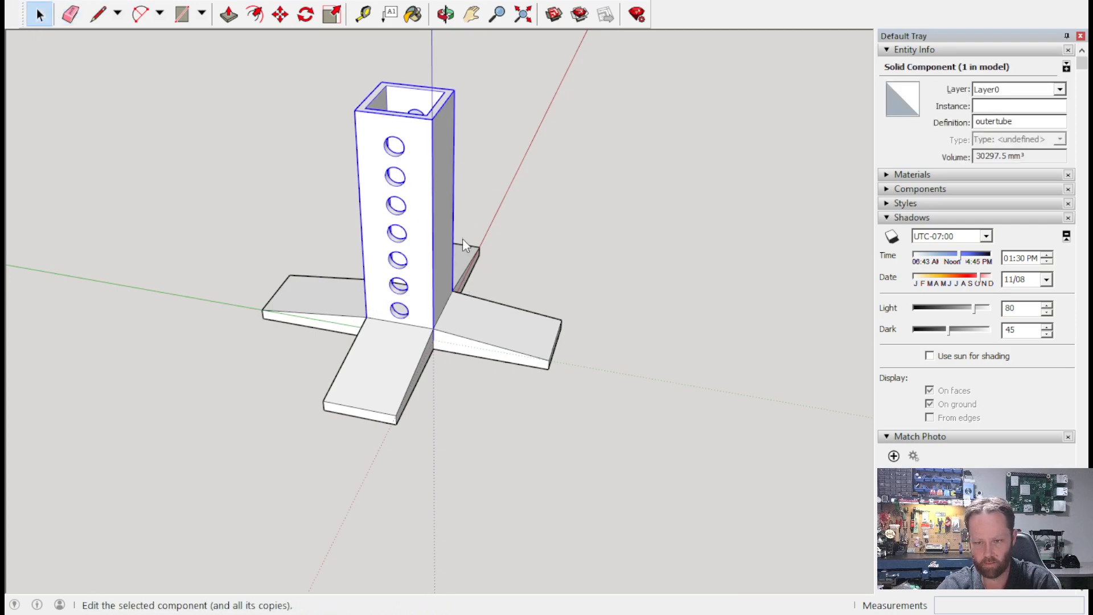
{"action": "left_click", "coordinate": [436, 197]}
{"action": "middle_click_drag", "start_coordinate": [556, 166], "coordinate": [400, 254]}
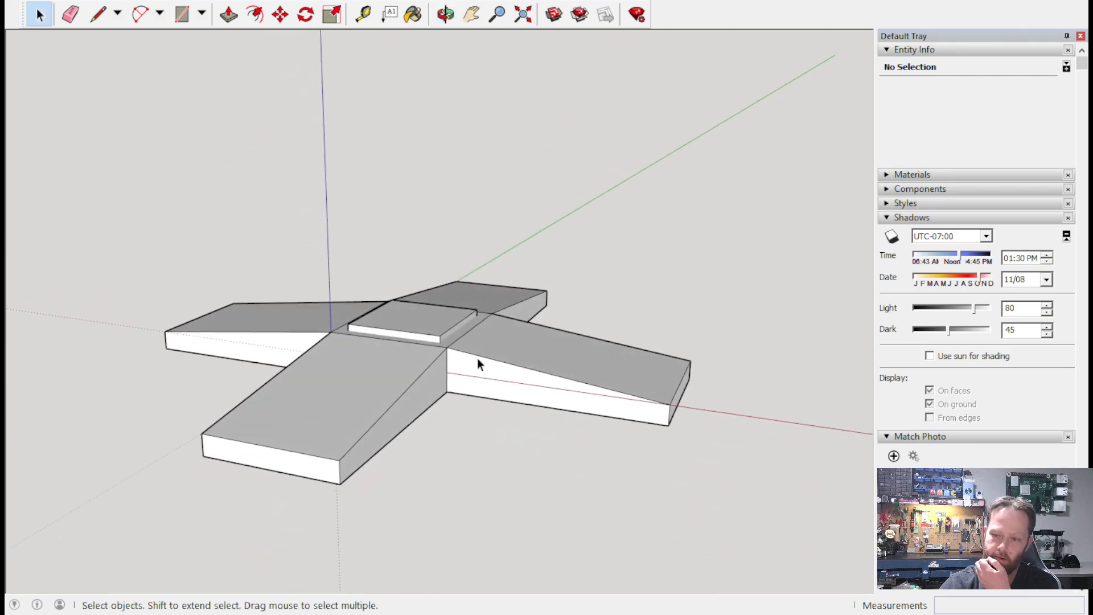
{"action": "middle_click_drag", "start_coordinate": [496, 318], "coordinate": [575, 496]}
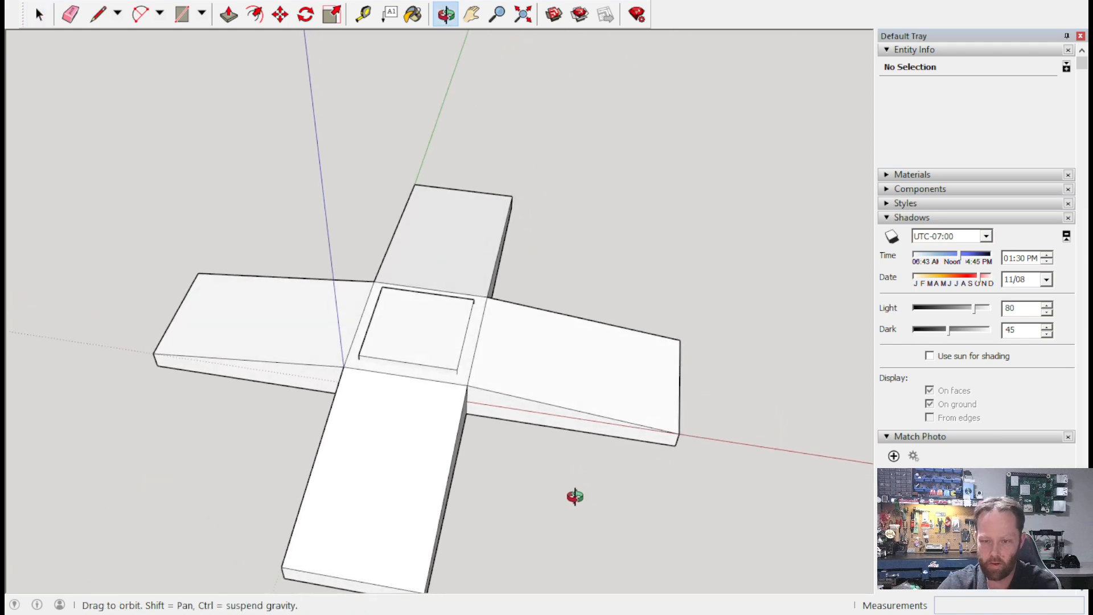
Push the square rim face around the base's raised centre block down 6 mm.
{"action": "scroll", "coordinate": [435, 299], "scroll_direction": "up", "scroll_amount": 3}
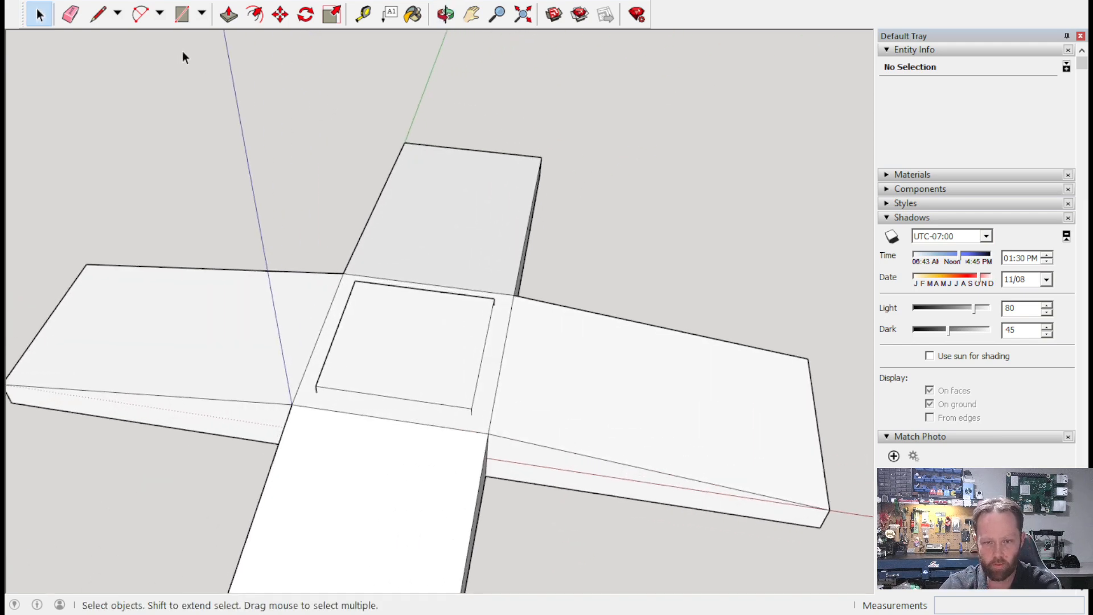
{"action": "left_click", "coordinate": [98, 14]}
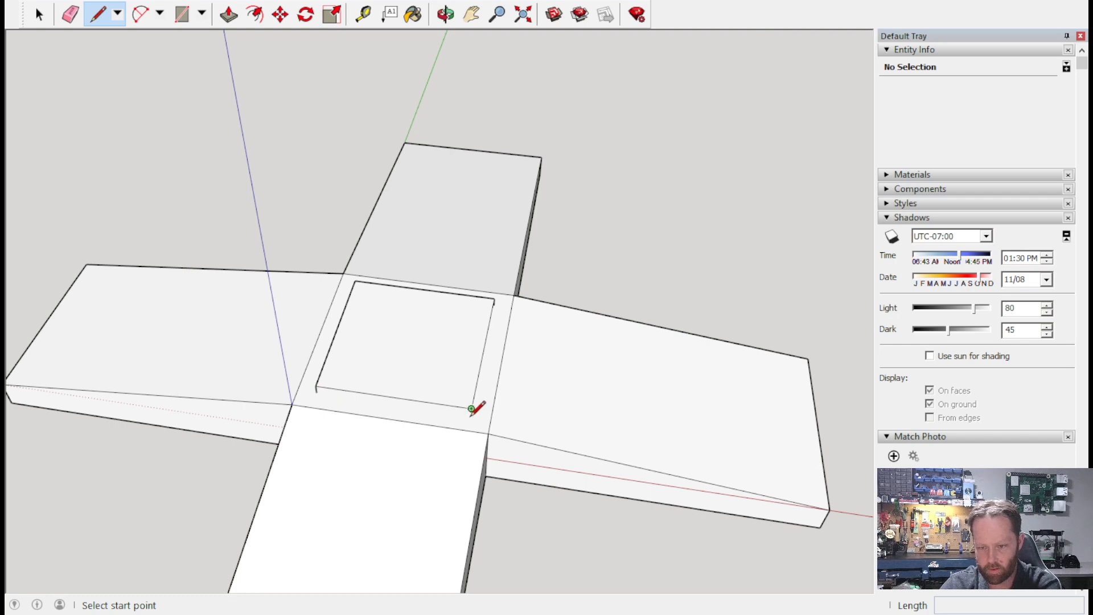
{"action": "middle_click_drag", "start_coordinate": [508, 367], "coordinate": [334, 310]}
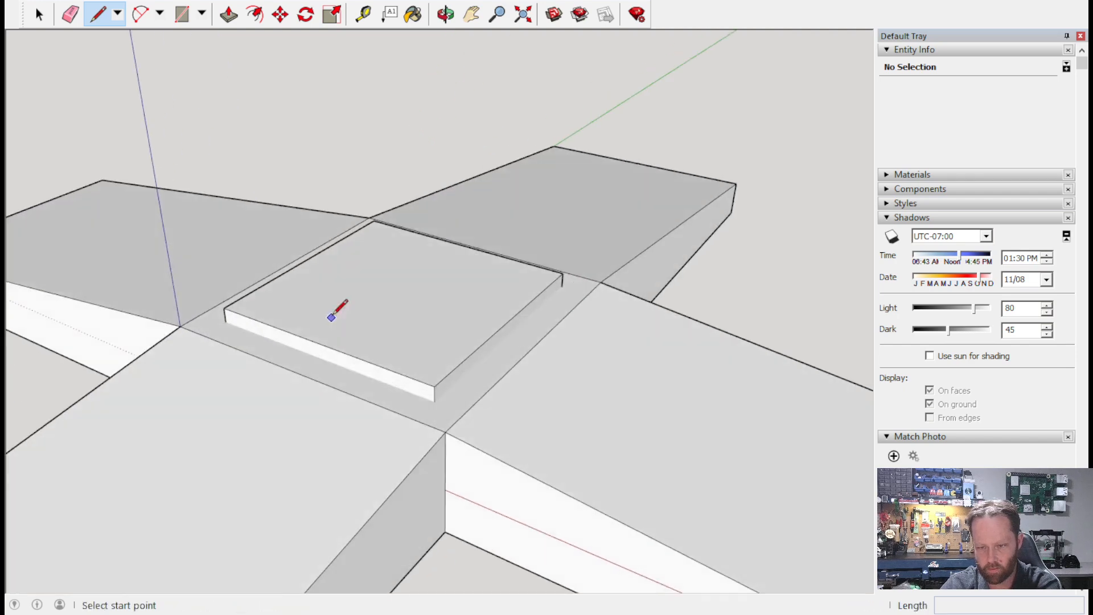
{"action": "scroll", "coordinate": [425, 286], "scroll_direction": "up", "scroll_amount": 3}
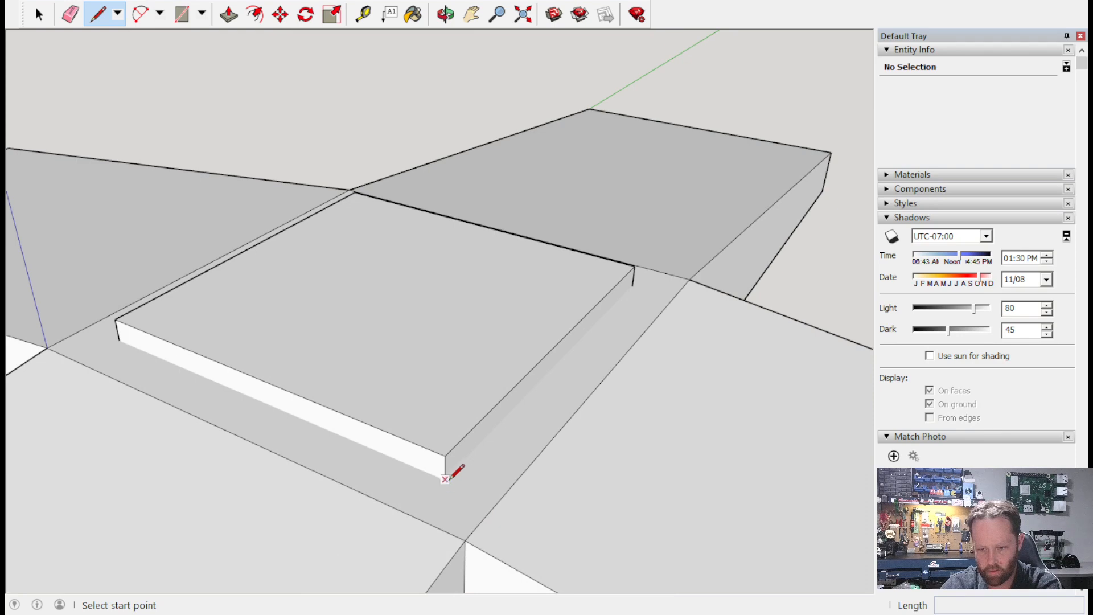
{"action": "left_click", "coordinate": [229, 14]}
{"action": "left_click", "coordinate": [177, 393]}
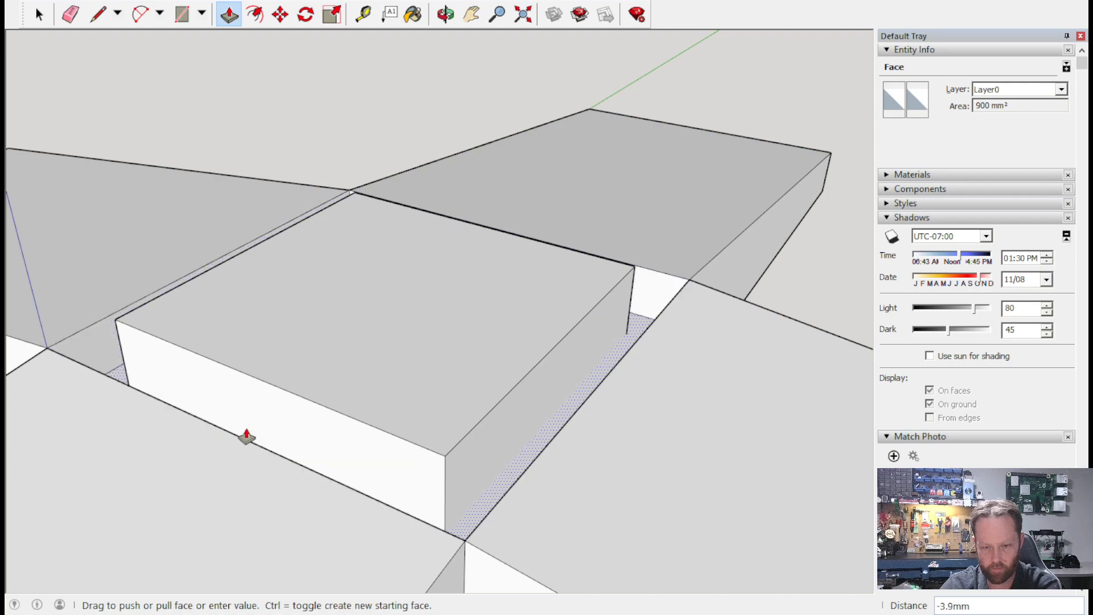
{"action": "type", "text": "6"}
{"action": "key", "text": "Return"}
{"action": "middle_click_drag", "start_coordinate": [654, 222], "coordinate": [439, 294]}
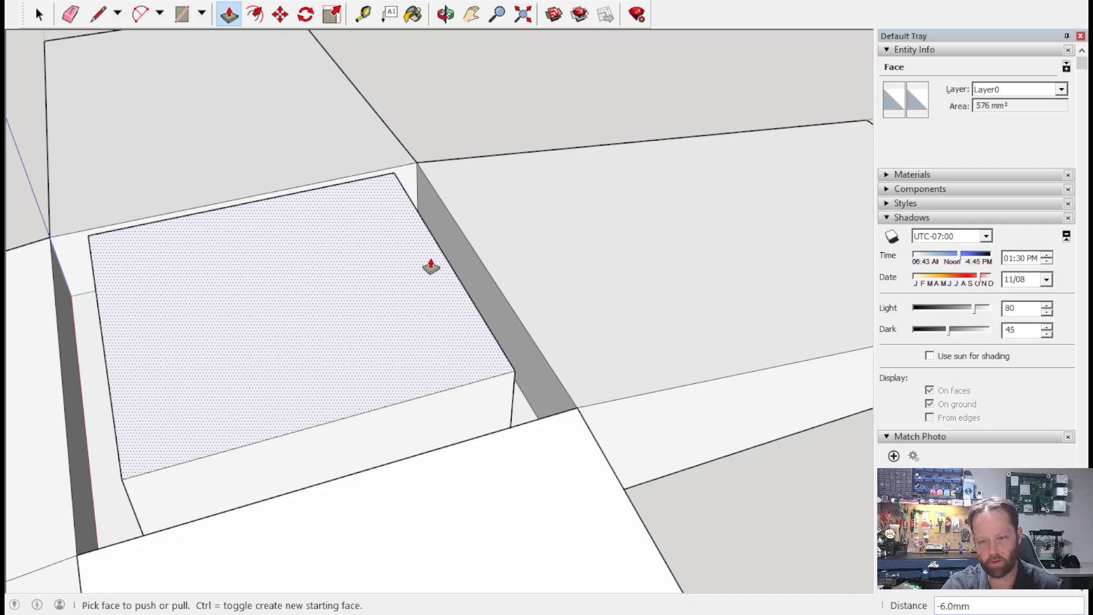
Draw vertical lines of about 7.7 mm and 6.2 mm on the red-axis arm's side face, joined by a diagonal.
{"action": "scroll", "coordinate": [273, 254], "scroll_direction": "down", "scroll_amount": 3}
{"action": "middle_click_drag", "start_coordinate": [273, 254], "coordinate": [464, 484]}
{"action": "scroll", "coordinate": [482, 383], "scroll_direction": "up", "scroll_amount": 3}
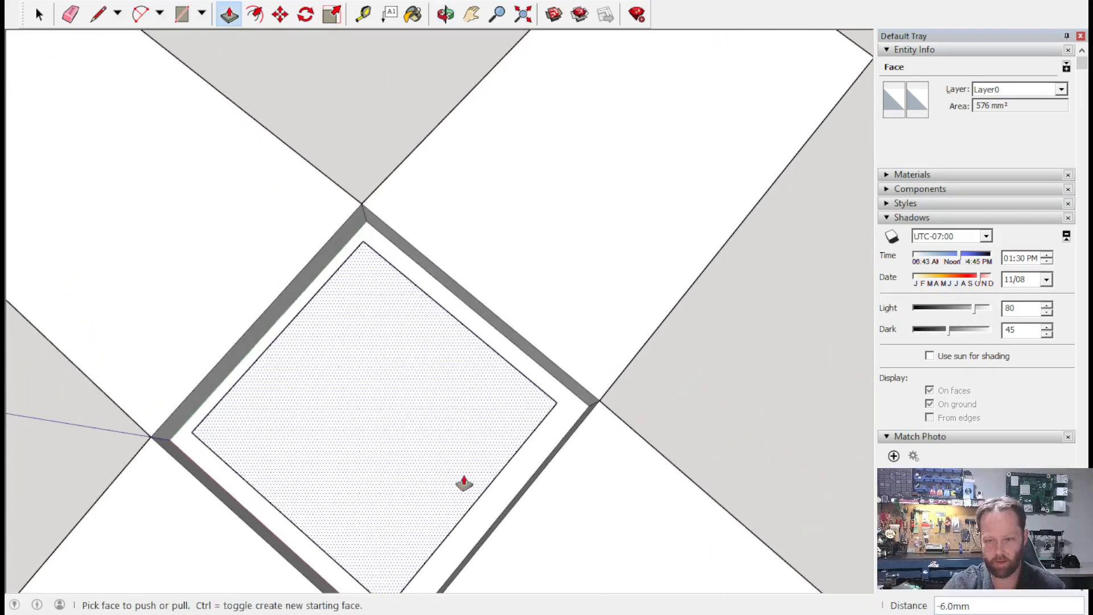
{"action": "scroll", "coordinate": [444, 373], "scroll_direction": "down", "scroll_amount": 5}
{"action": "middle_click_drag", "start_coordinate": [446, 349], "coordinate": [317, 330]}
{"action": "scroll", "coordinate": [319, 327], "scroll_direction": "up", "scroll_amount": 3}
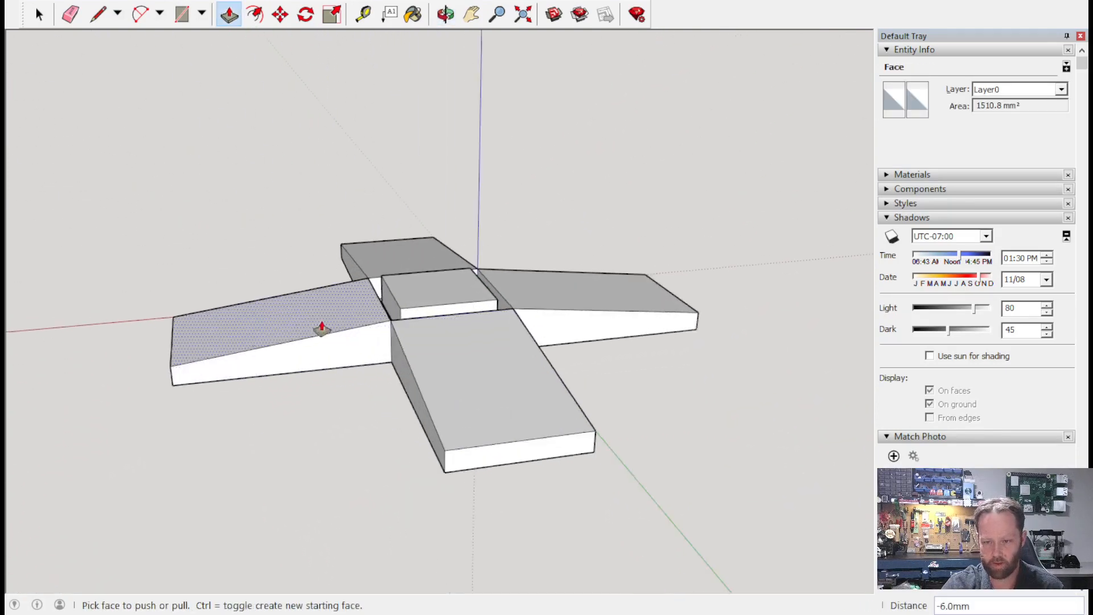
{"action": "left_click", "coordinate": [97, 15]}
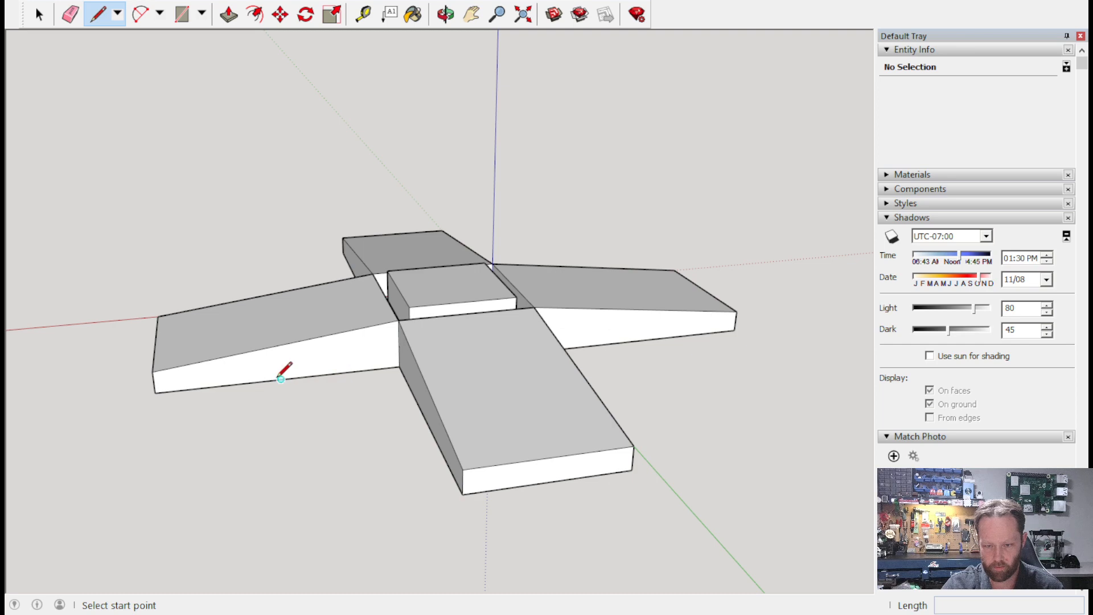
{"action": "left_click", "coordinate": [280, 379]}
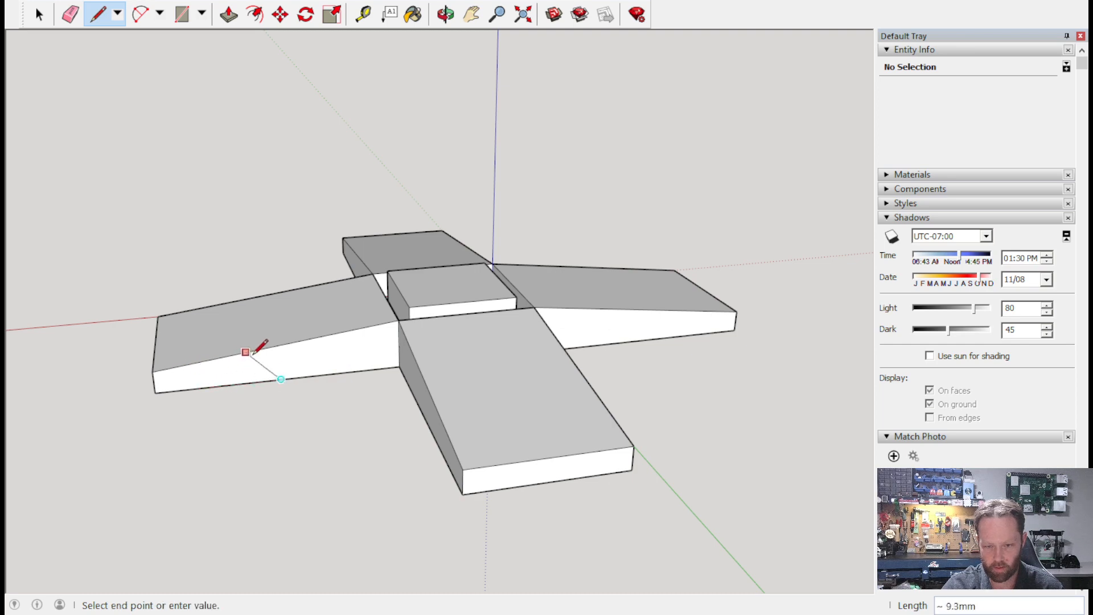
{"action": "left_click", "coordinate": [279, 345]}
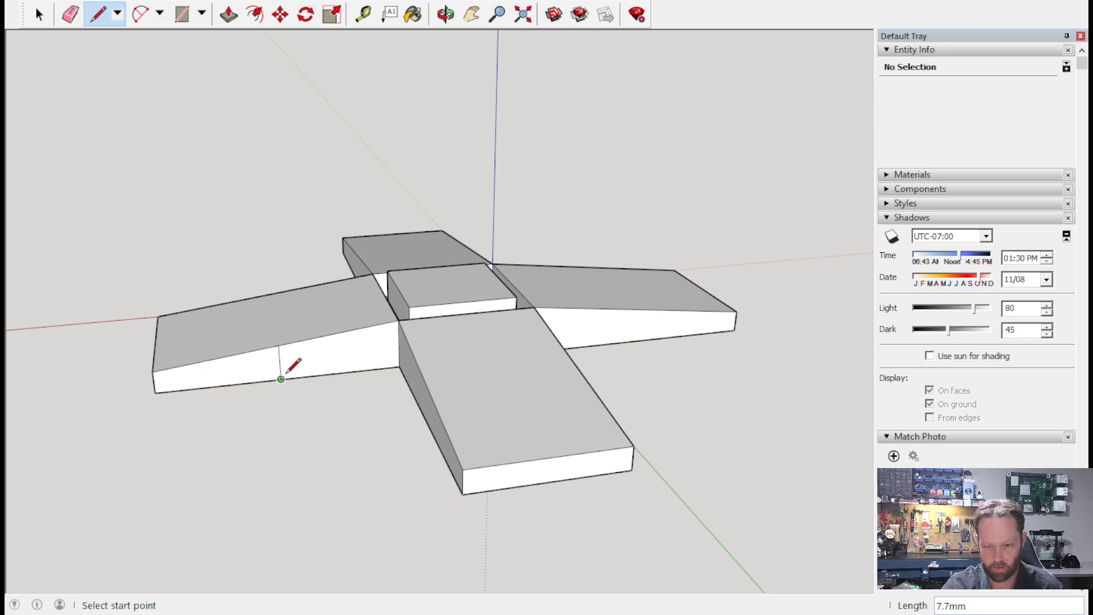
{"action": "left_click", "coordinate": [281, 380]}
{"action": "left_click", "coordinate": [216, 357]}
{"action": "left_click", "coordinate": [217, 357]}
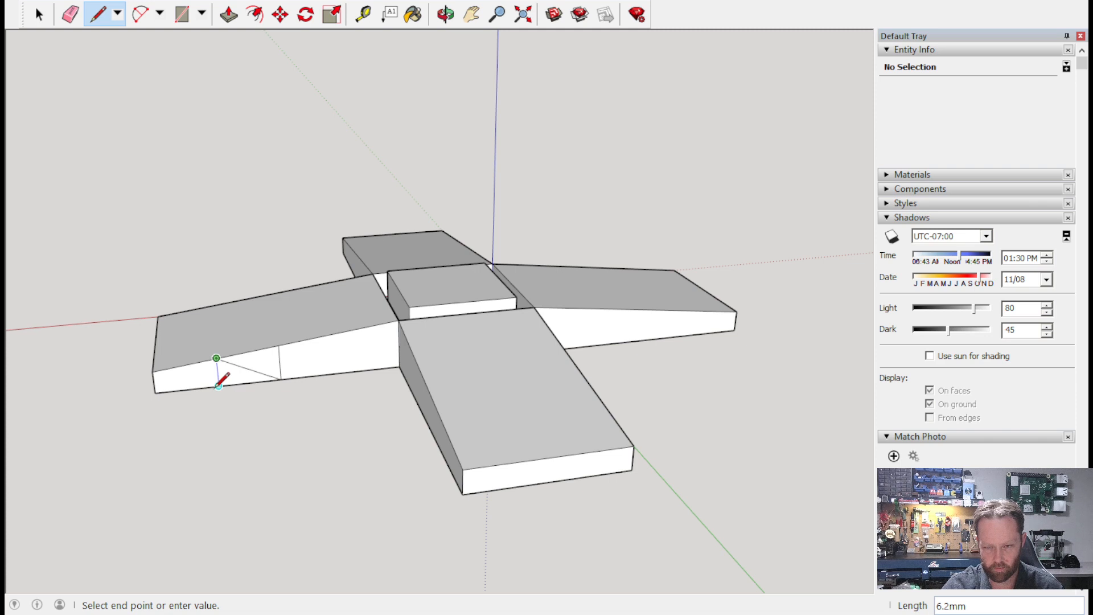
{"action": "left_click", "coordinate": [218, 386]}
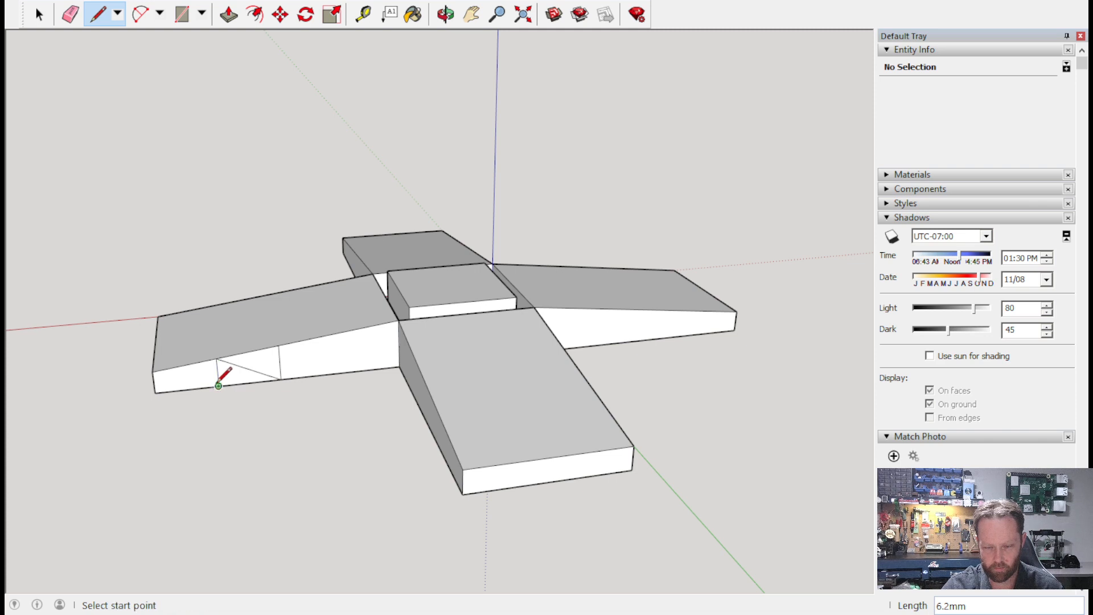
Undo the two vertical lines and the diagonal between them on the red-axis arm's side.
{"action": "key", "text": "ctrl+z"}
{"action": "key", "text": "ctrl+z"}
{"action": "key", "text": "ctrl+z"}
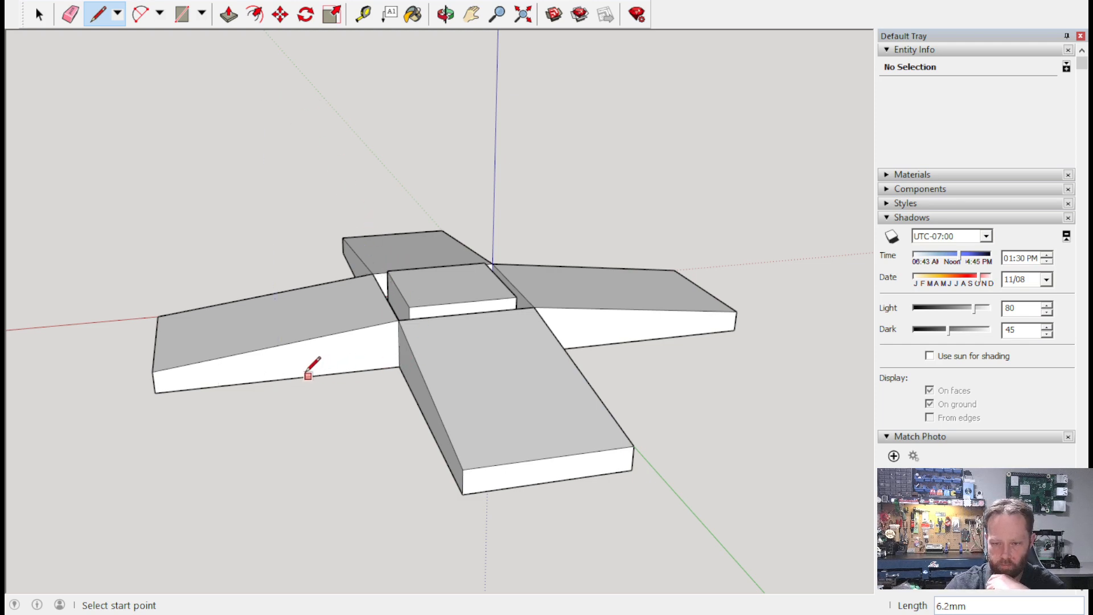
{"action": "left_click", "coordinate": [282, 379]}
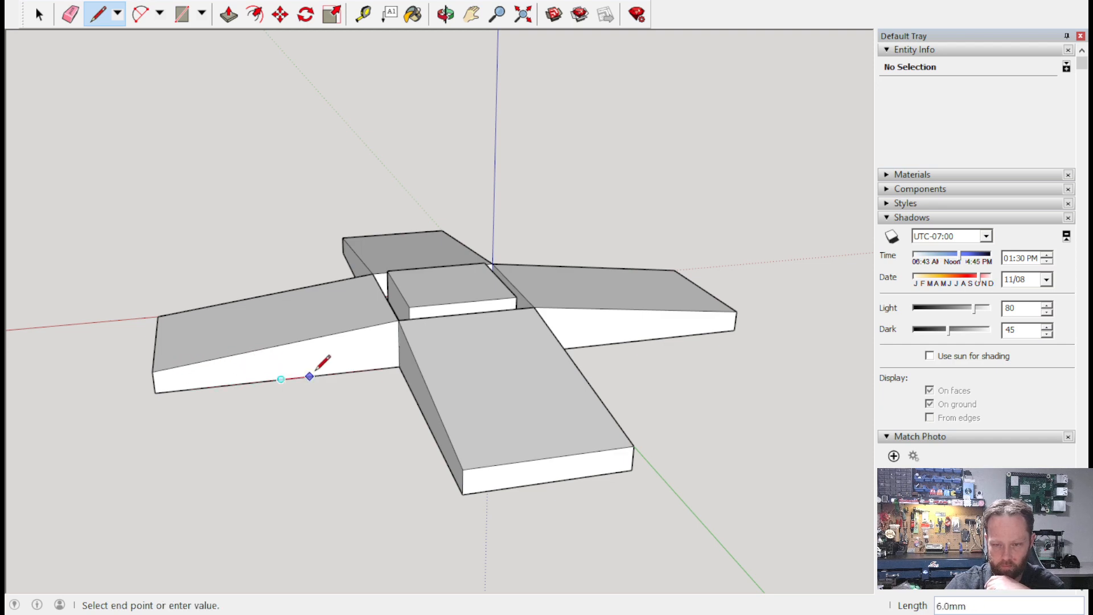
{"action": "left_click", "coordinate": [100, 7]}
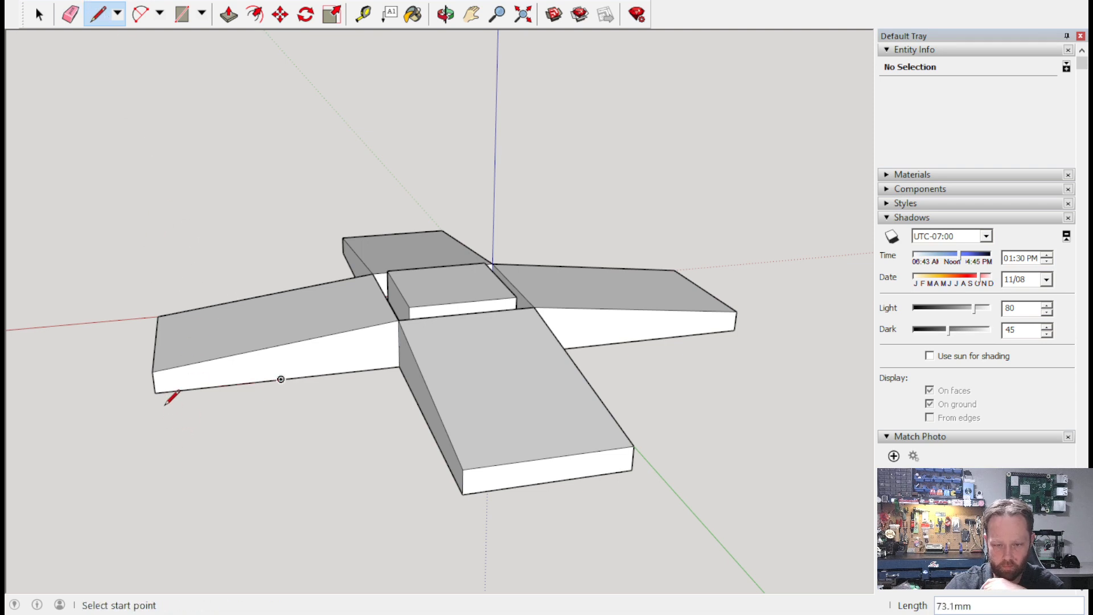
Draw a 50 mm line along the arm's side from its upper outer corner, with two 4.7 mm vertical lines and a diagonal beneath.
{"action": "left_click", "coordinate": [152, 371]}
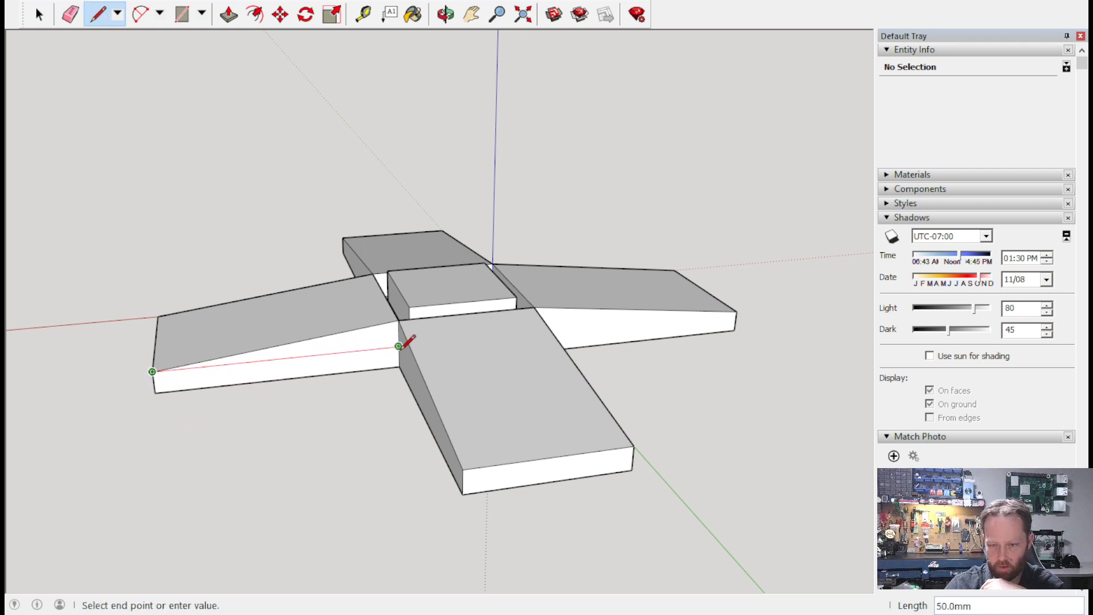
{"action": "left_click", "coordinate": [398, 346]}
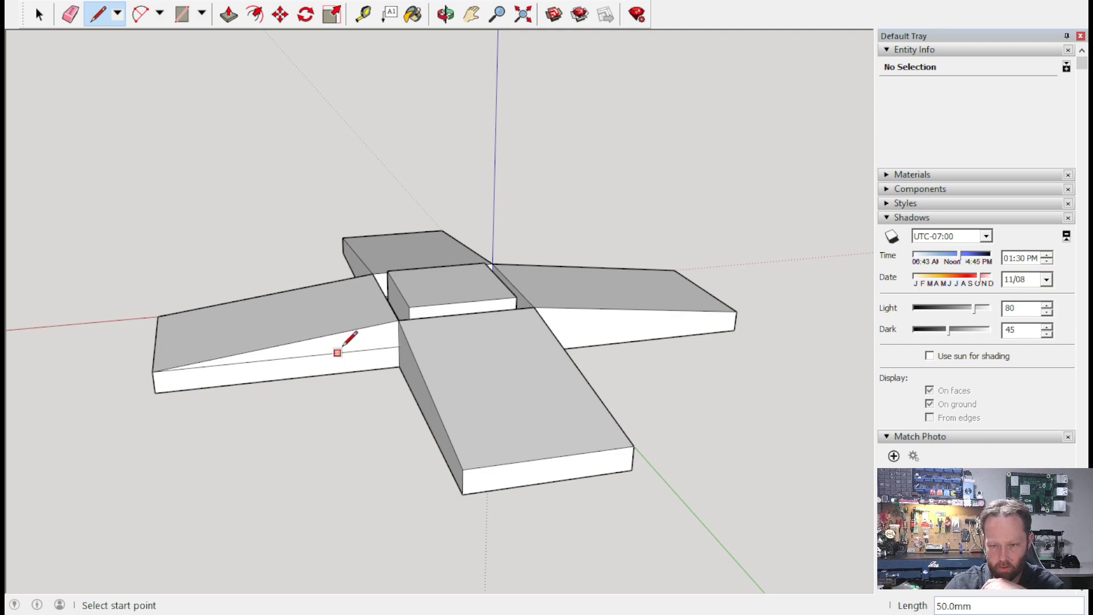
{"action": "left_click", "coordinate": [281, 378]}
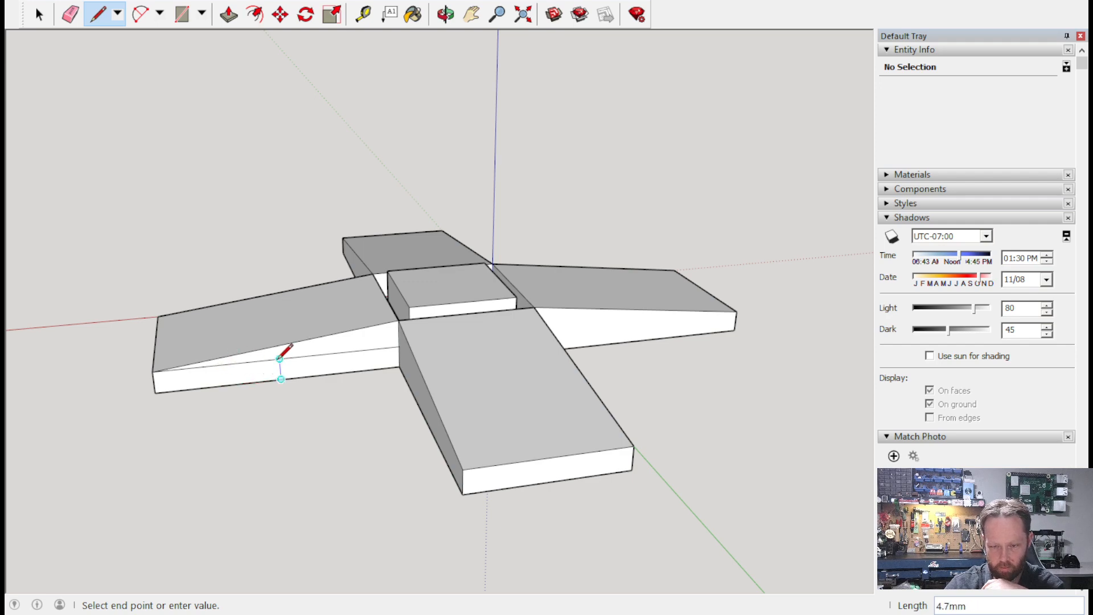
{"action": "left_click", "coordinate": [279, 358]}
{"action": "left_click", "coordinate": [281, 379]}
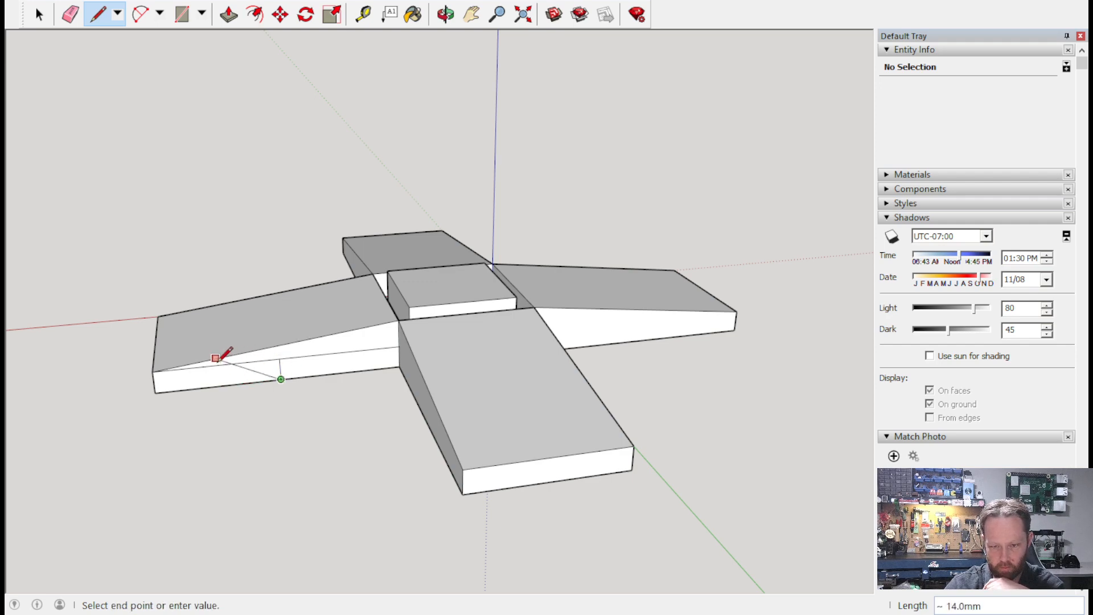
{"action": "left_click", "coordinate": [217, 364]}
{"action": "left_click", "coordinate": [217, 365]}
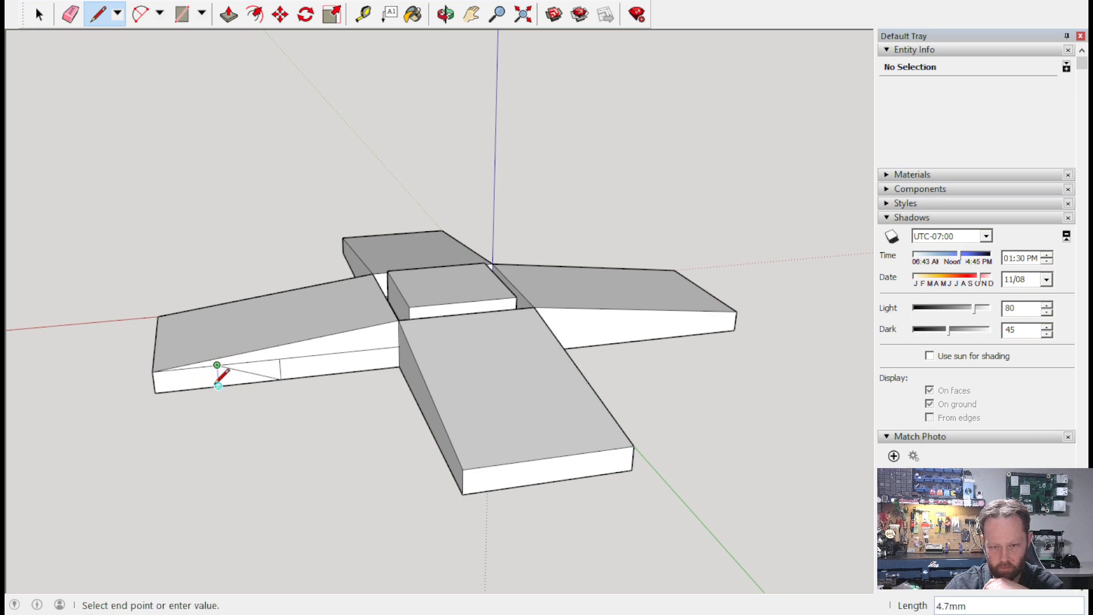
{"action": "left_click", "coordinate": [219, 385]}
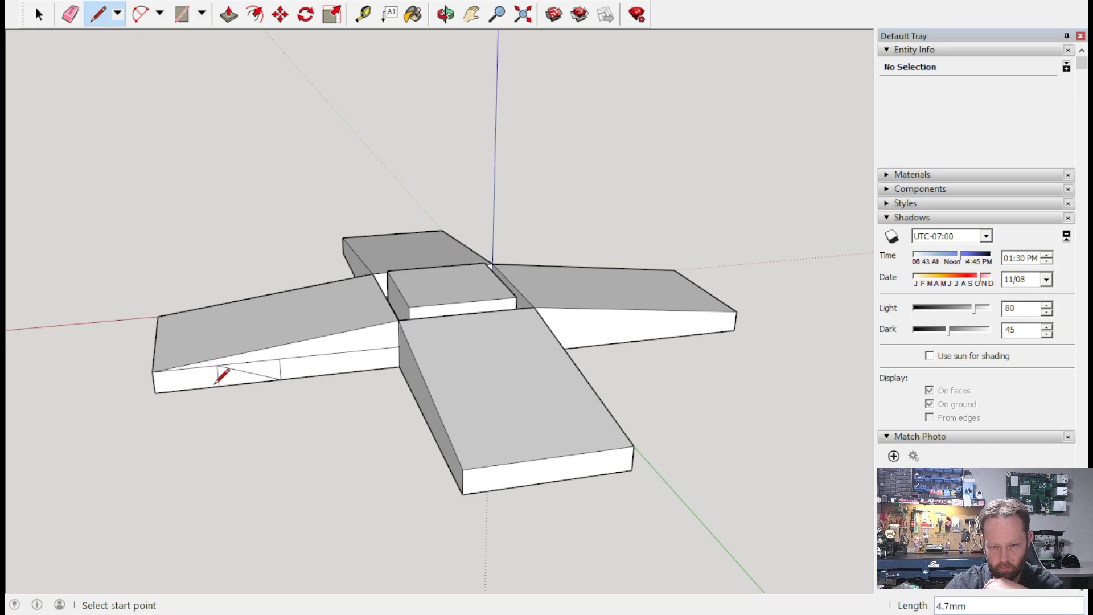
Erase the two outer segments of the 50 mm line, from the arm's end to the inner vertical line.
{"action": "left_click", "coordinate": [69, 14]}
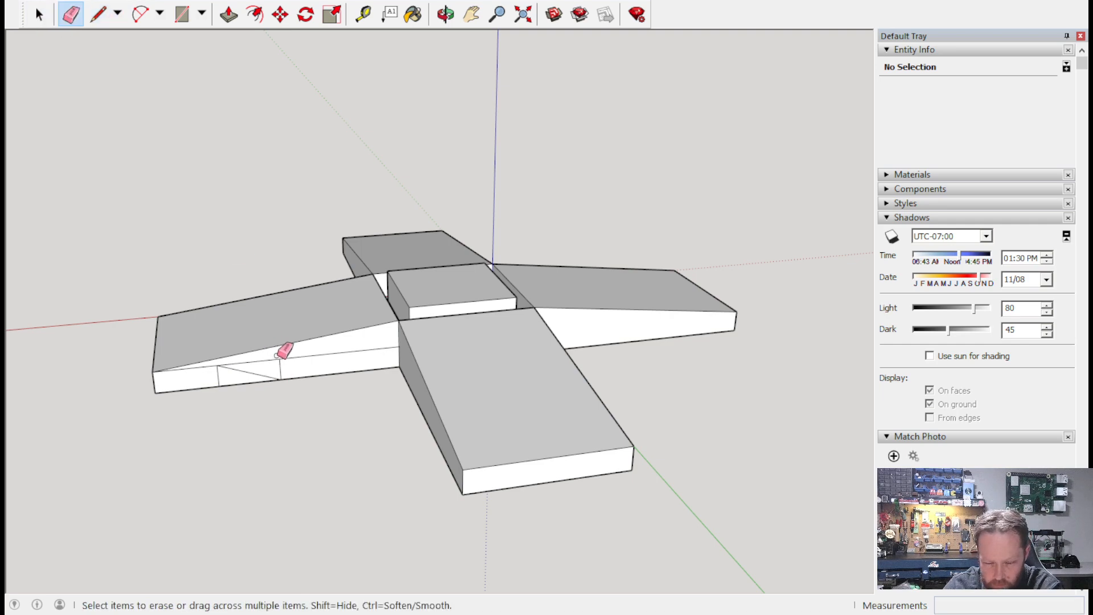
{"action": "left_click", "coordinate": [206, 366]}
{"action": "left_click", "coordinate": [252, 361]}
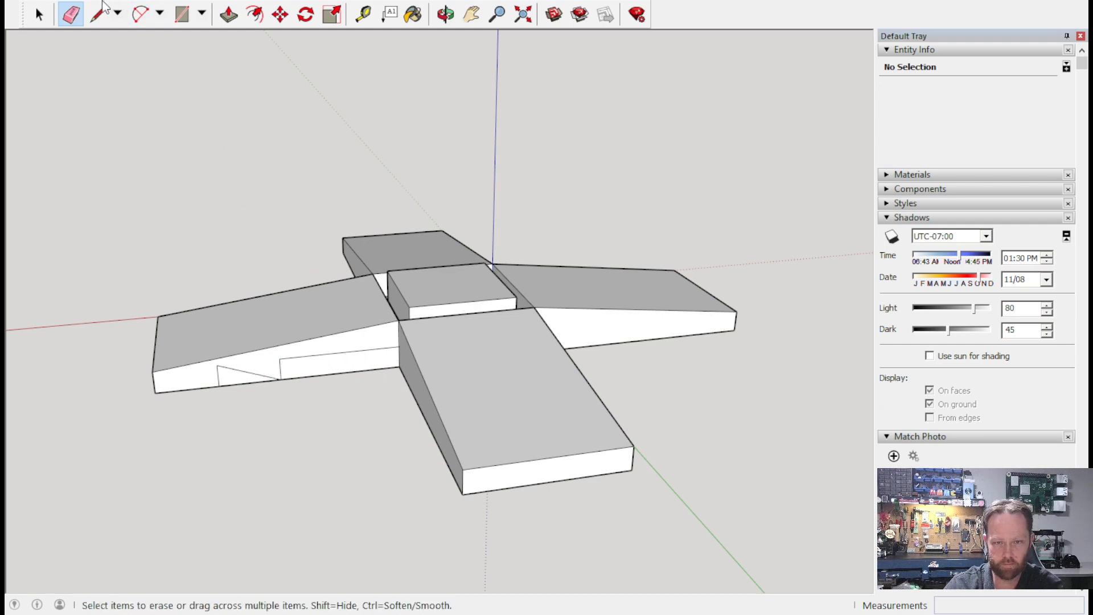
Undo the erasures and all the layout lines on the red-axis arm's side face.
{"action": "key", "text": "l"}
{"action": "left_click", "coordinate": [282, 377]}
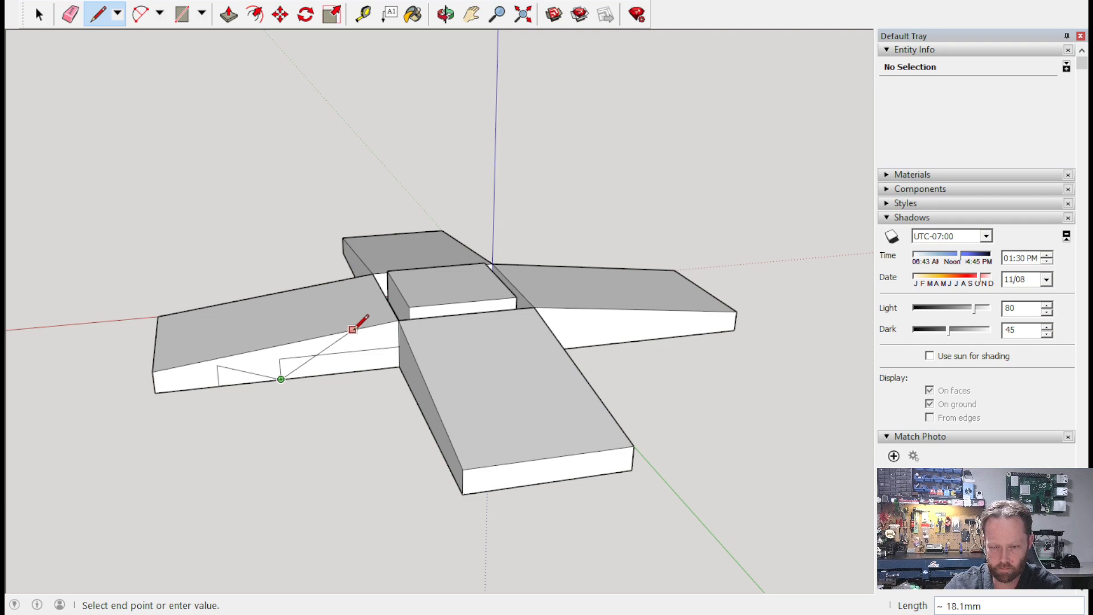
{"action": "left_click", "coordinate": [97, 15]}
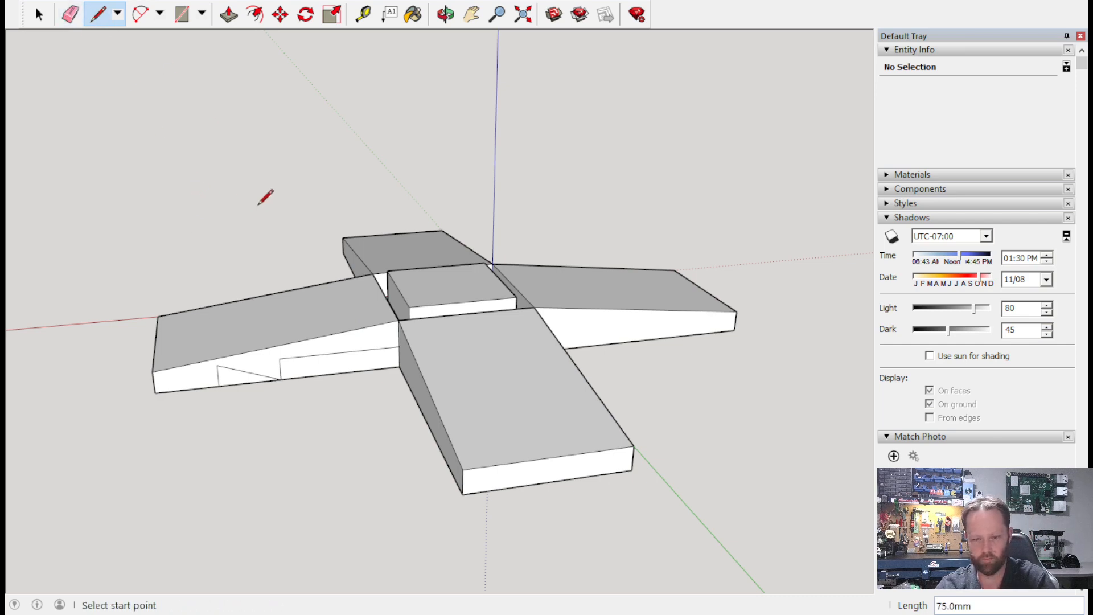
{"action": "key", "text": "ctrl+z"}
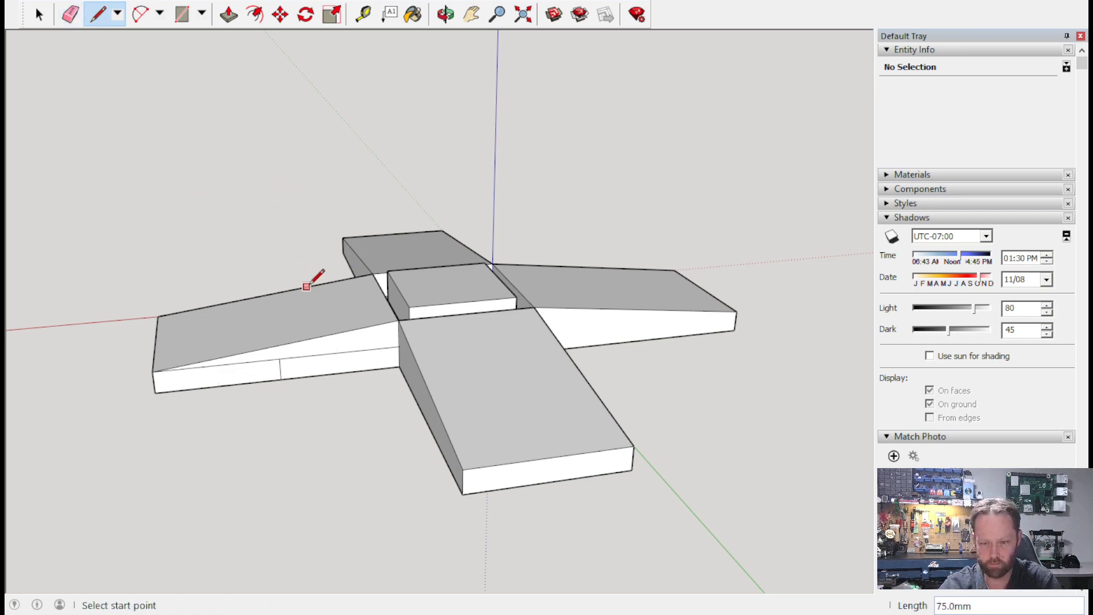
{"action": "key", "text": "ctrl+z"}
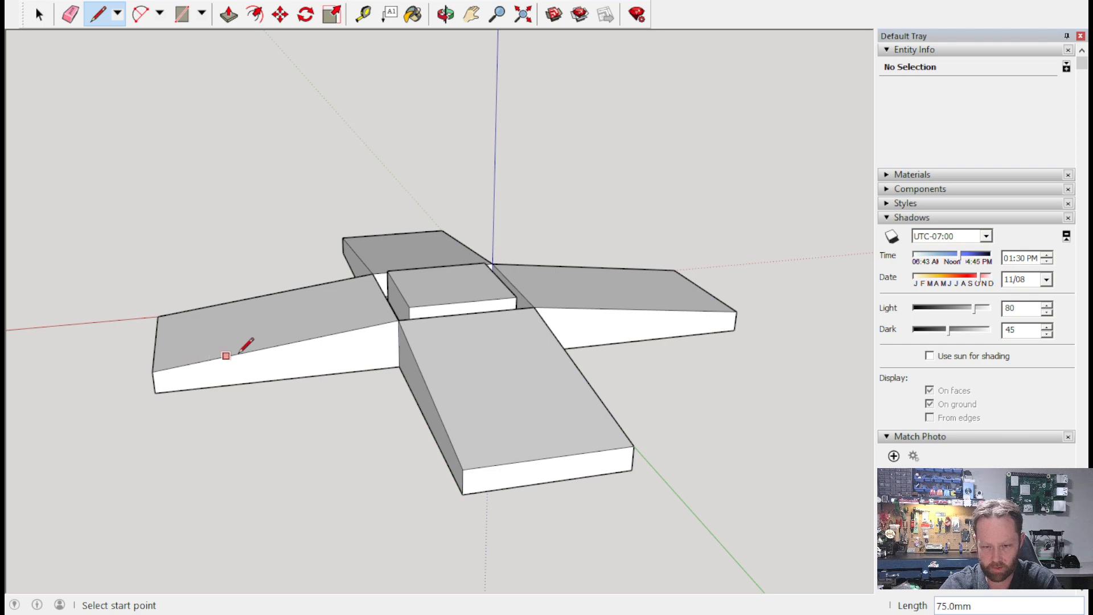
Draw a 7.7 mm vertical line on the red-axis arm's side, from the sloping edge's midpoint to the lower edge.
{"action": "left_click", "coordinate": [277, 345]}
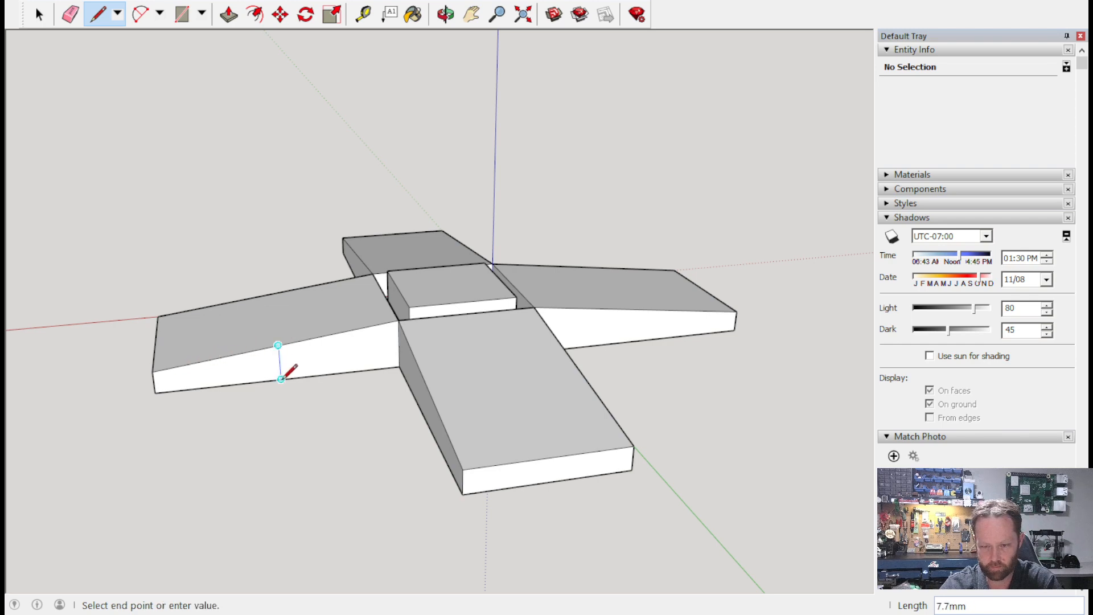
{"action": "left_click", "coordinate": [281, 378]}
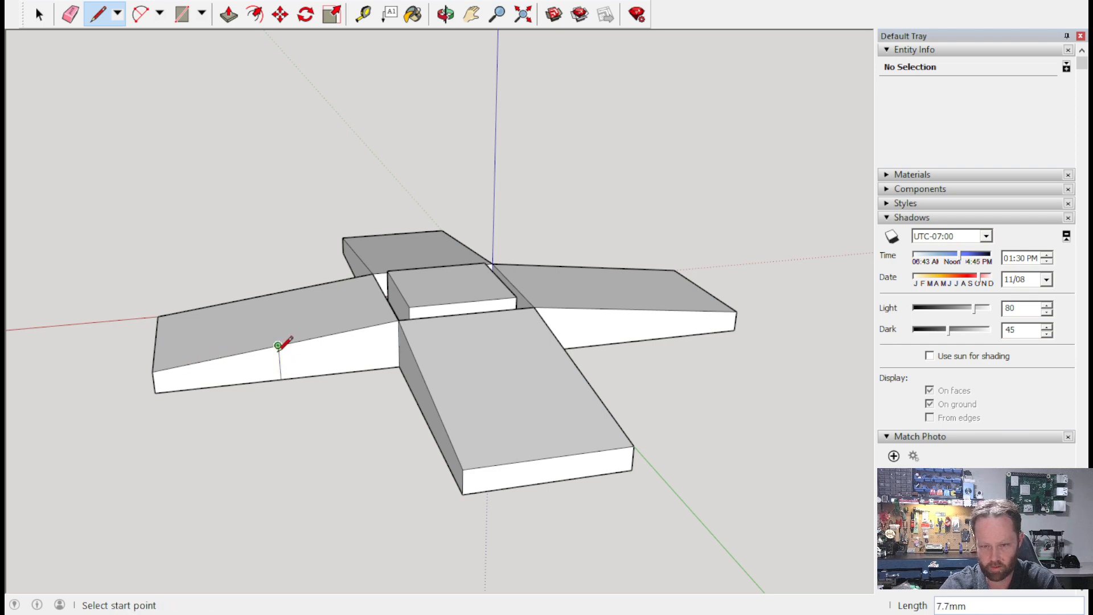
Draw a V from the sloping edge's quarter points to the vertical line's midpoint, with sides of about 12.7 mm and 13.6 mm.
{"action": "left_click", "coordinate": [217, 358]}
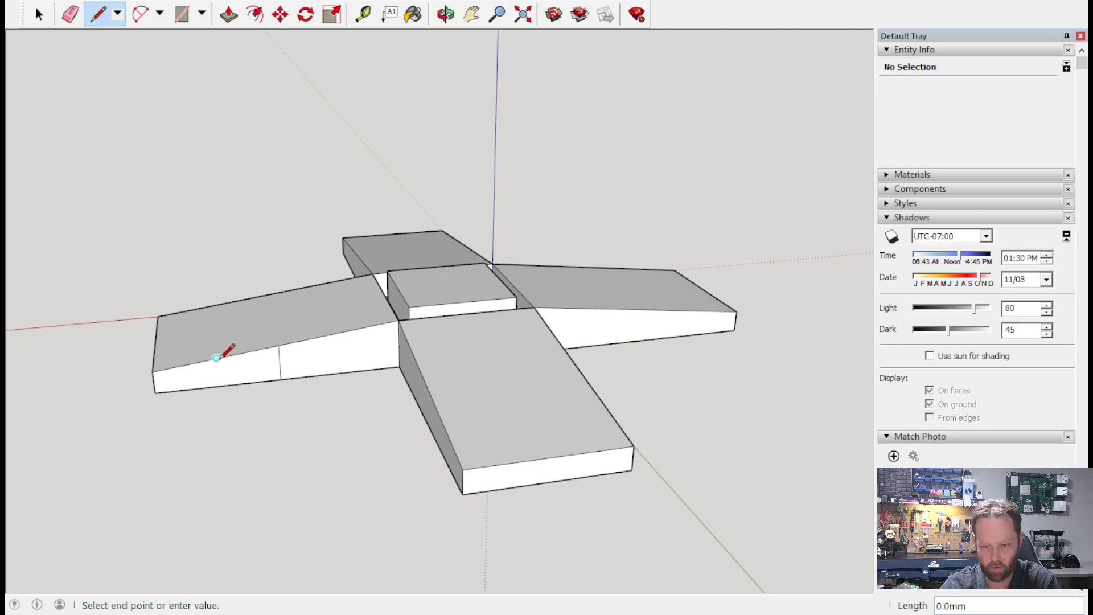
{"action": "left_click", "coordinate": [280, 362]}
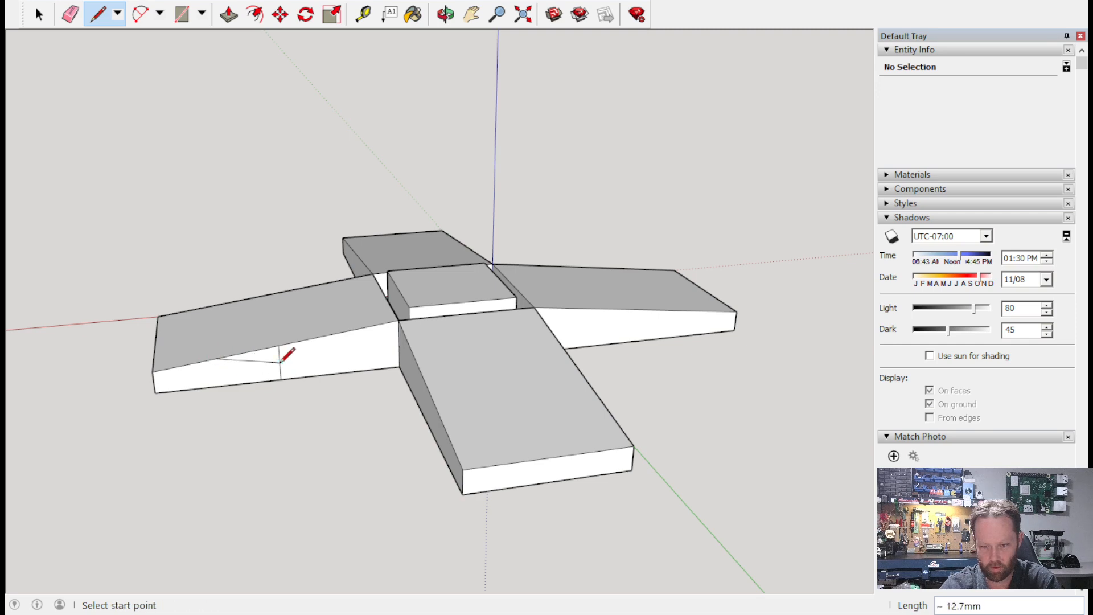
{"action": "left_click", "coordinate": [279, 362]}
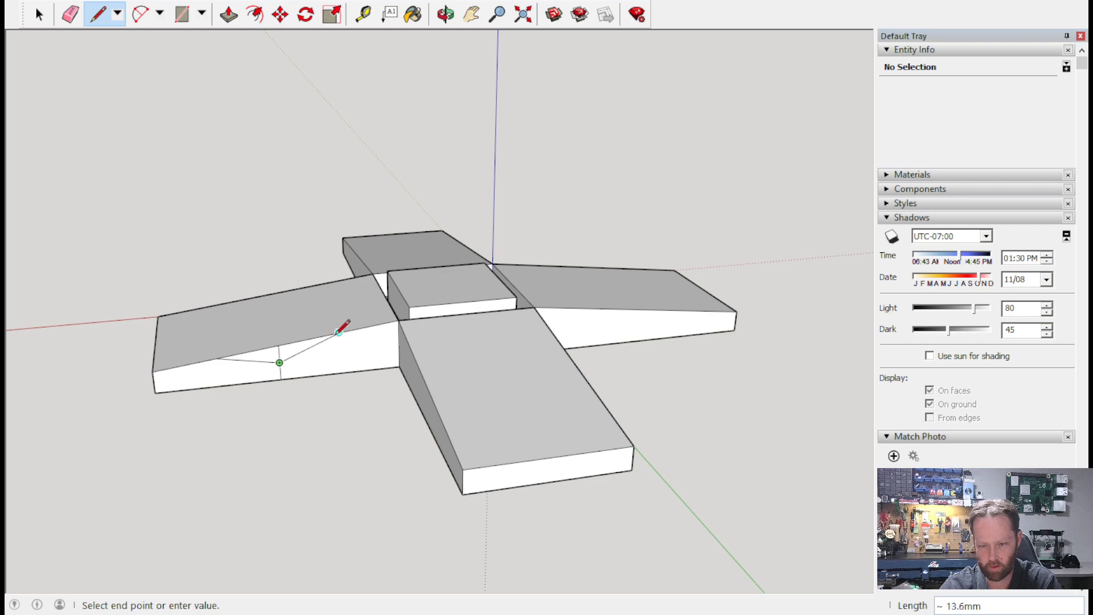
{"action": "left_click", "coordinate": [338, 332]}
Draw a diagonal from the lower edge's inner quarter point to the V's inner side, and a 9.9 mm line from its midpoint to the vertical line's foot.
{"action": "left_click", "coordinate": [341, 372]}
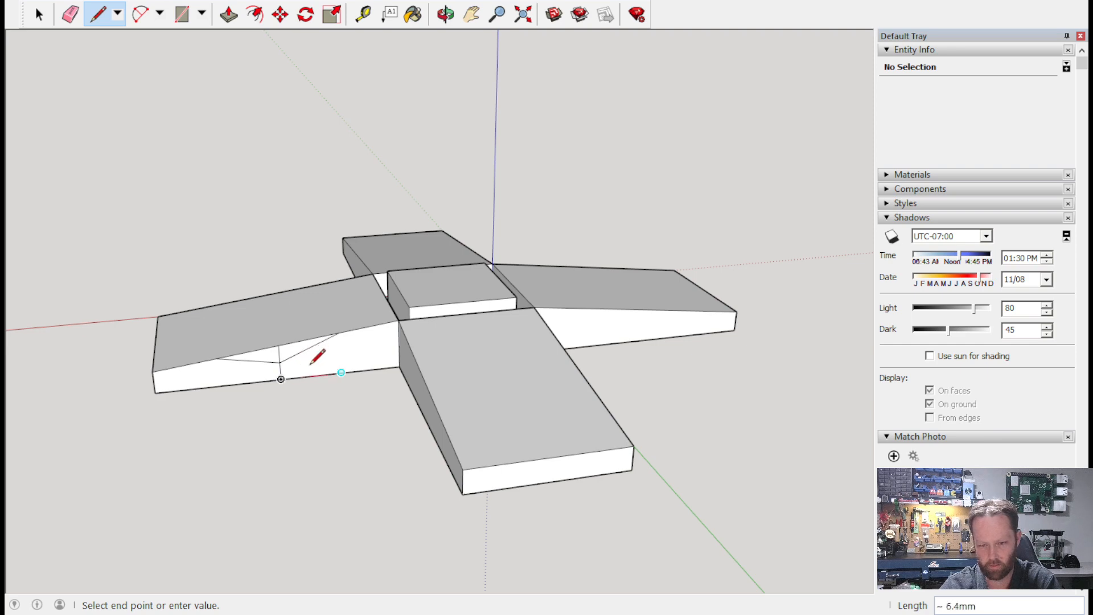
{"action": "left_click", "coordinate": [310, 348]}
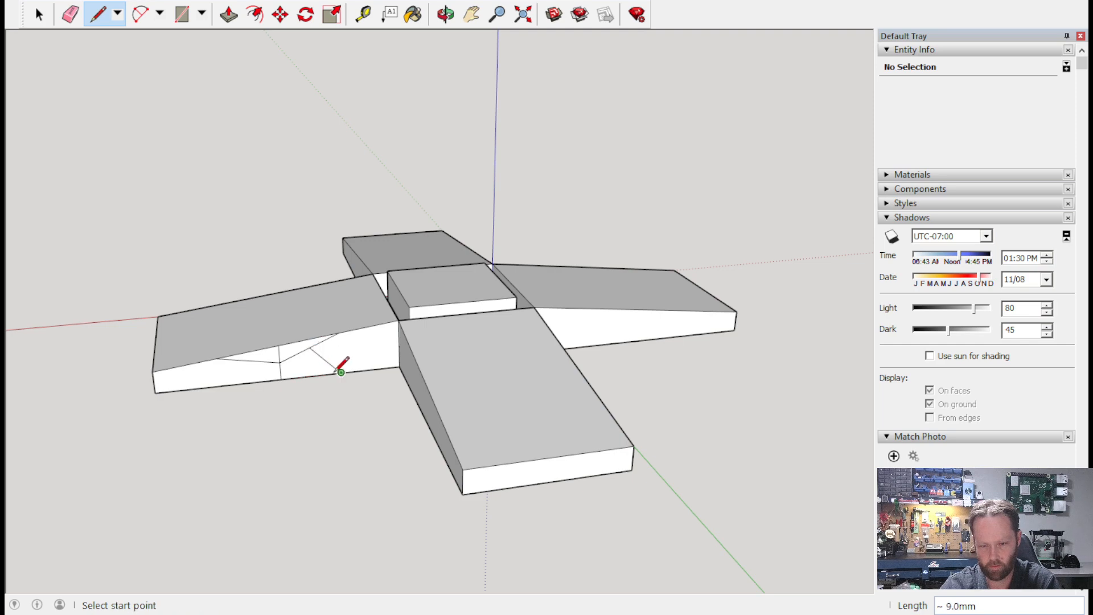
{"action": "left_click", "coordinate": [325, 361]}
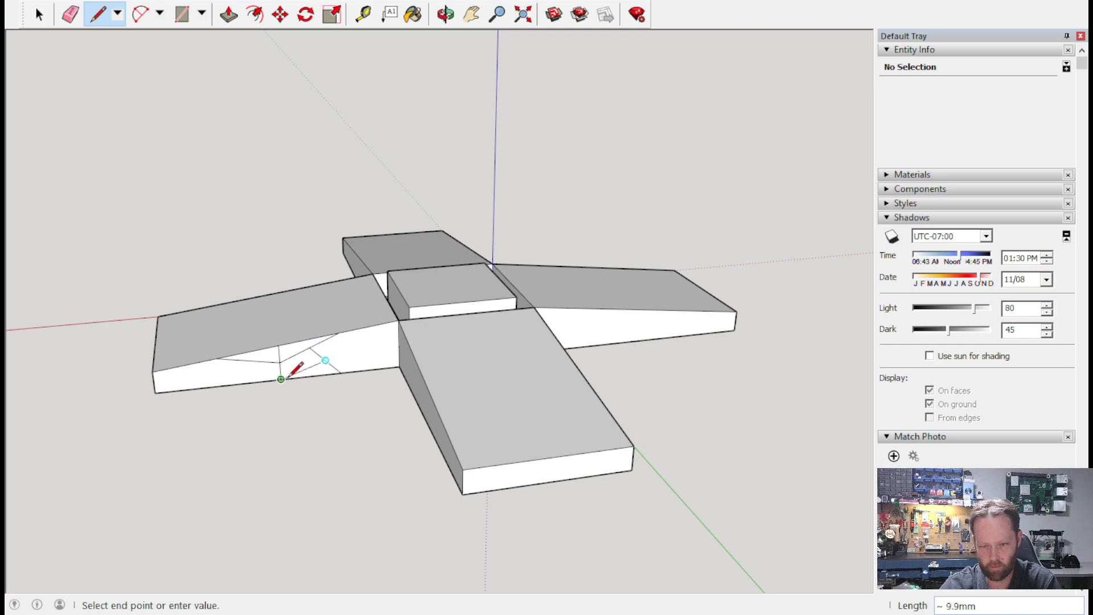
{"action": "left_click", "coordinate": [281, 379]}
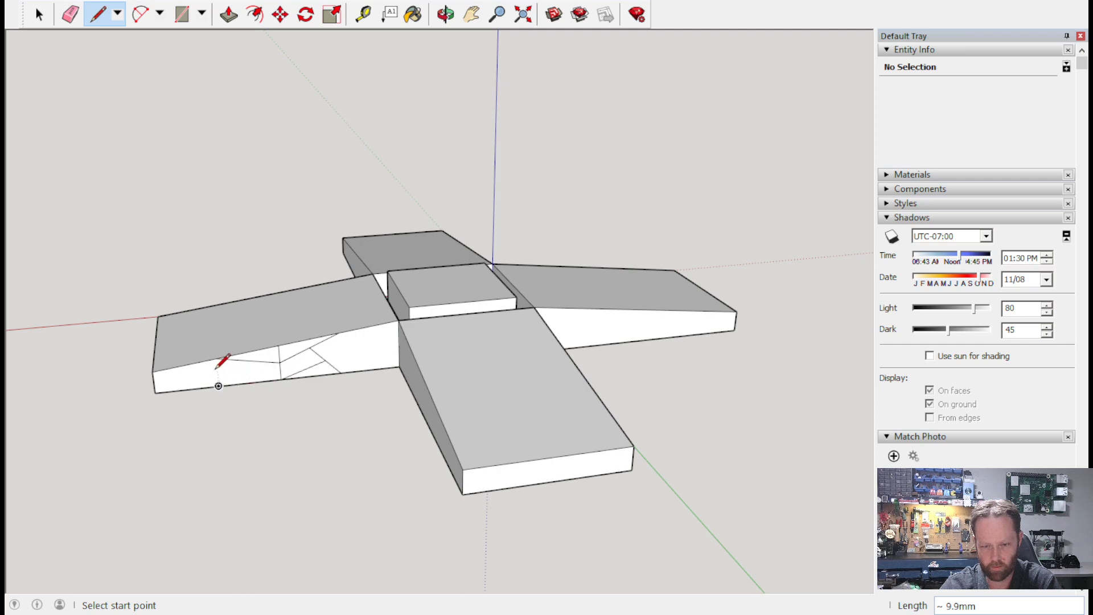
Draw a vertical line at the arm side's outer quarter point and an about 12.9 mm diagonal from its midpoint to the central line's foot.
{"action": "left_click", "coordinate": [216, 359]}
{"action": "left_click", "coordinate": [218, 386]}
{"action": "left_click", "coordinate": [280, 379]}
{"action": "left_click", "coordinate": [218, 374]}
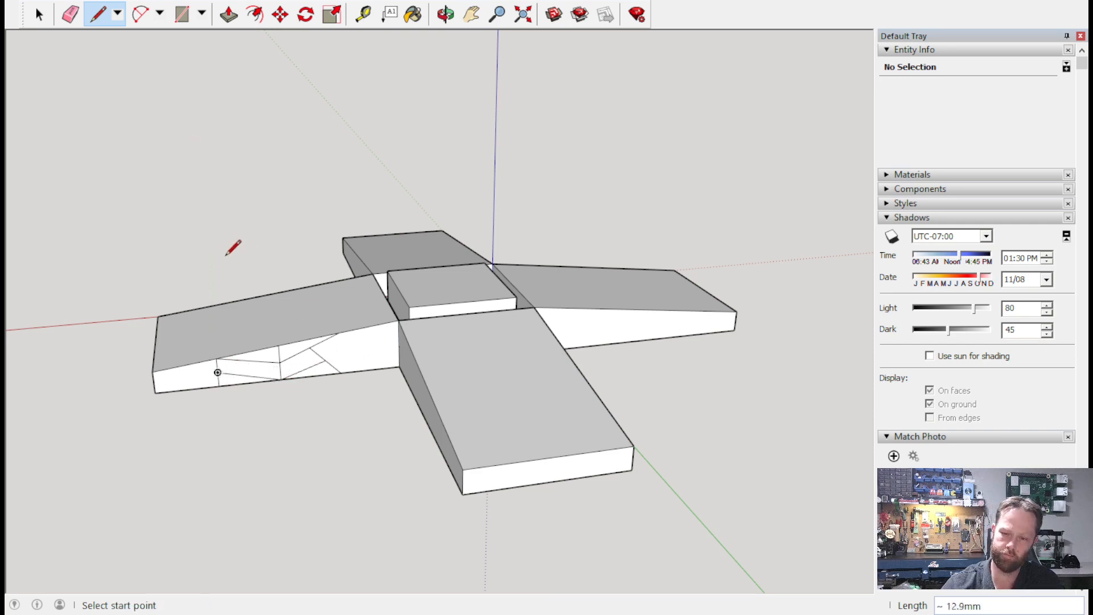
Undo the V, the diagonals and the outer vertical line, keeping only the central vertical line on the arm's side.
{"action": "key", "text": "ctrl+z"}
{"action": "key", "text": "ctrl+z"}
{"action": "key", "text": "ctrl+z"}
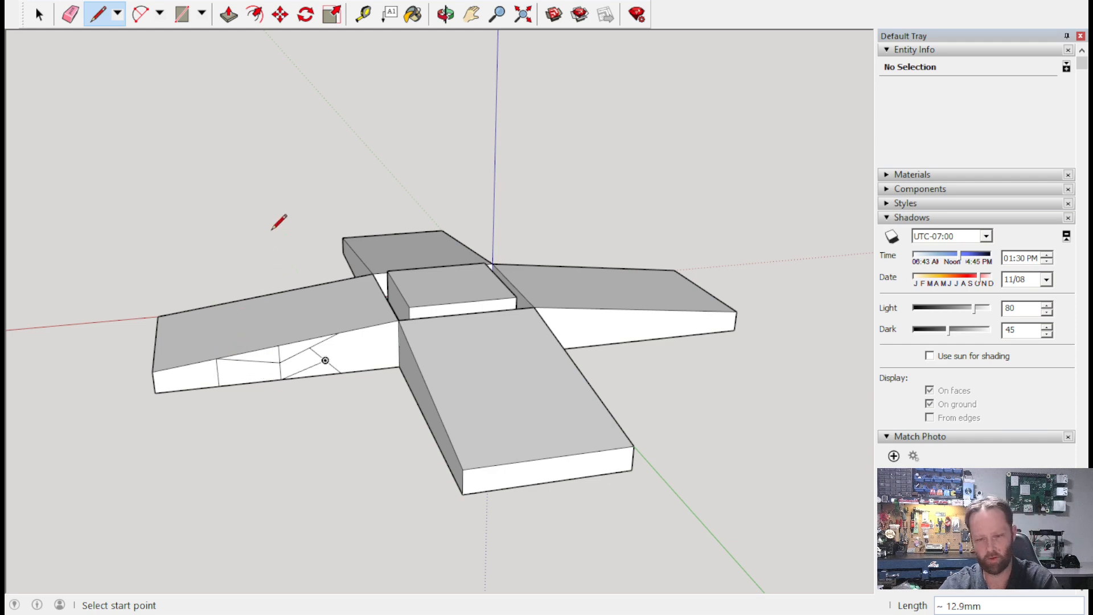
{"action": "key", "text": "ctrl+z"}
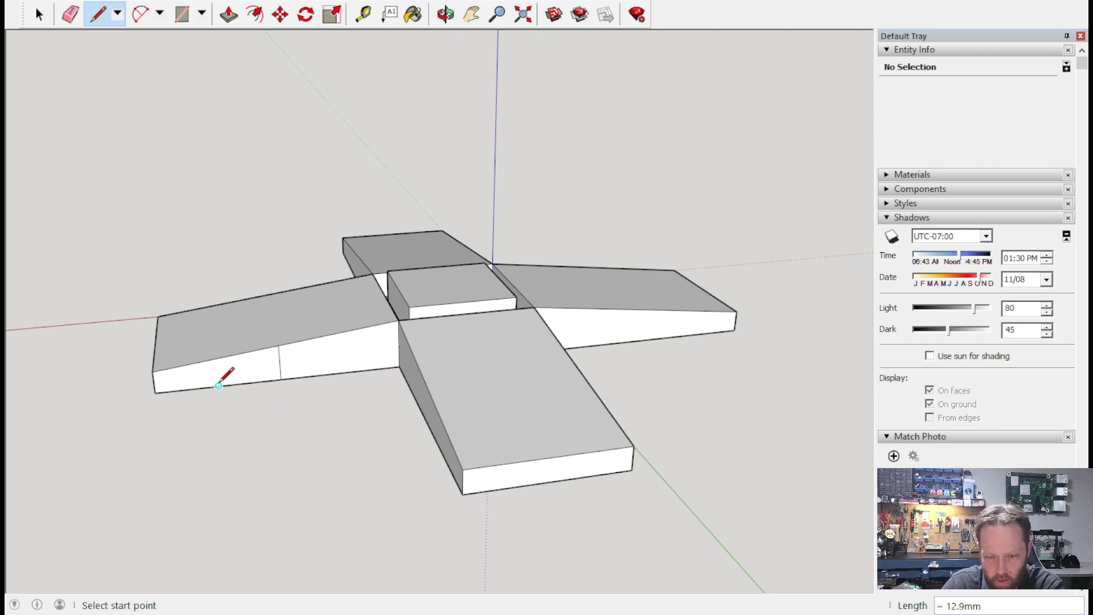
Draw an inverted V with about 13.1 mm sides from the lower edge's quarter points to the vertical line's midpoint, and erase the vertical line.
{"action": "left_click", "coordinate": [218, 386]}
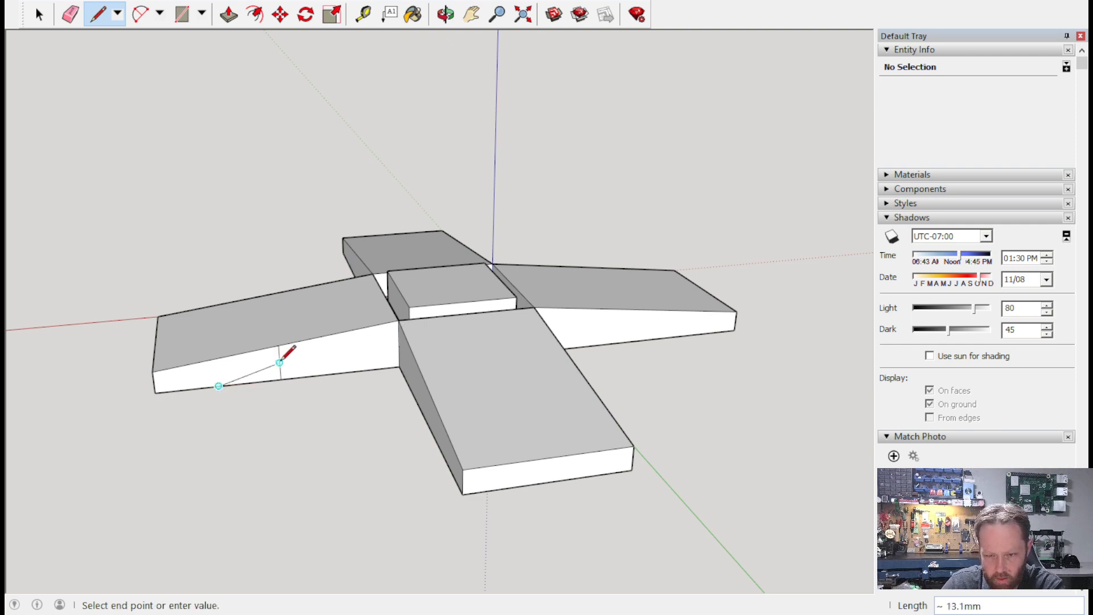
{"action": "left_click", "coordinate": [279, 363]}
{"action": "left_click", "coordinate": [279, 362]}
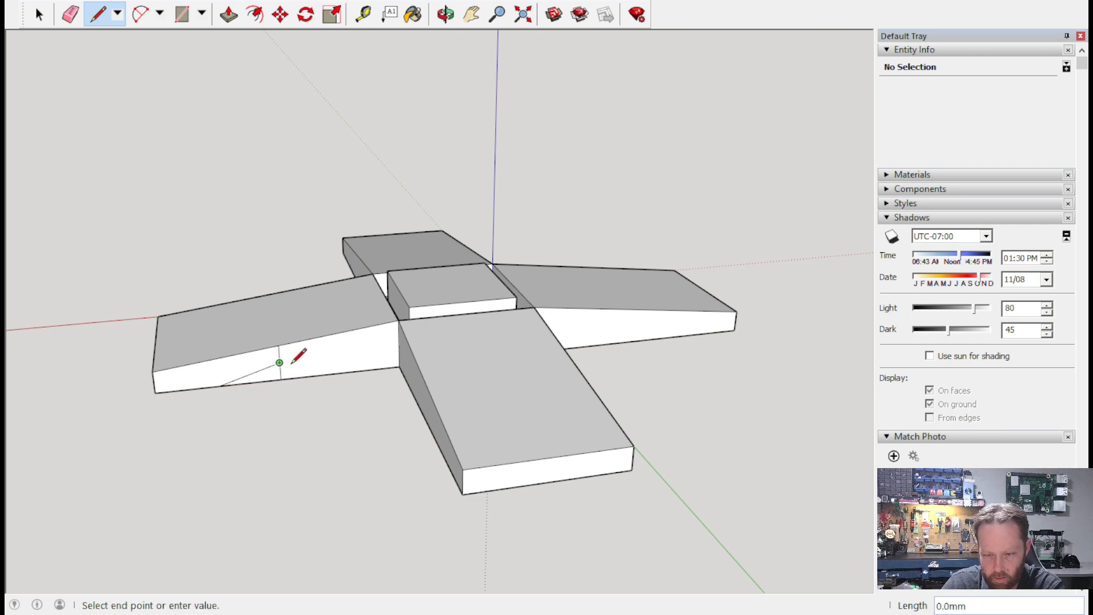
{"action": "left_click", "coordinate": [341, 373]}
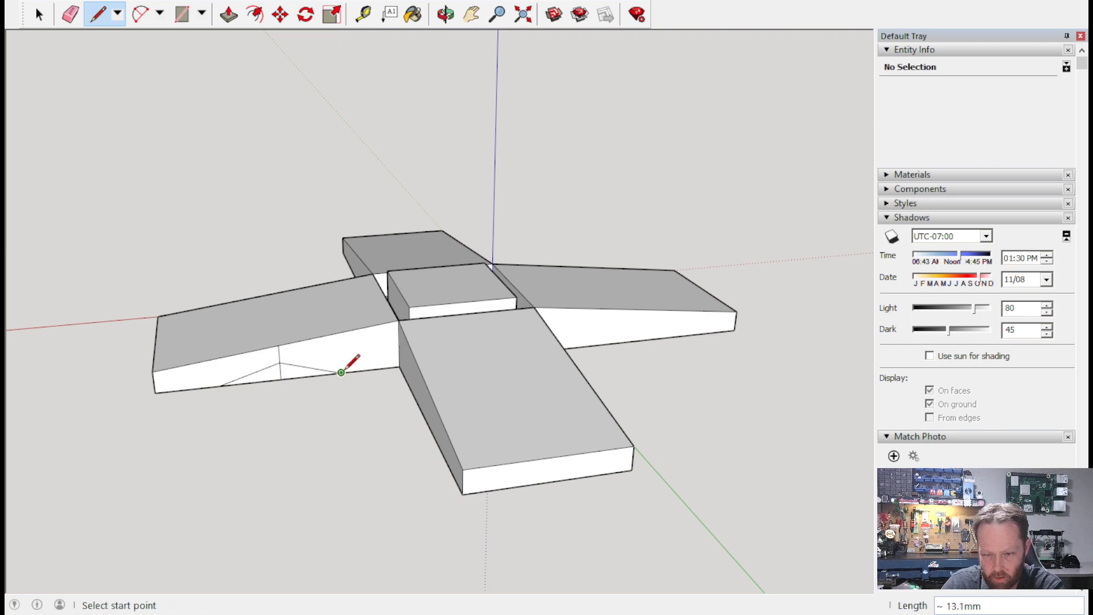
{"action": "left_click", "coordinate": [80, 21]}
{"action": "left_click", "coordinate": [81, 21]}
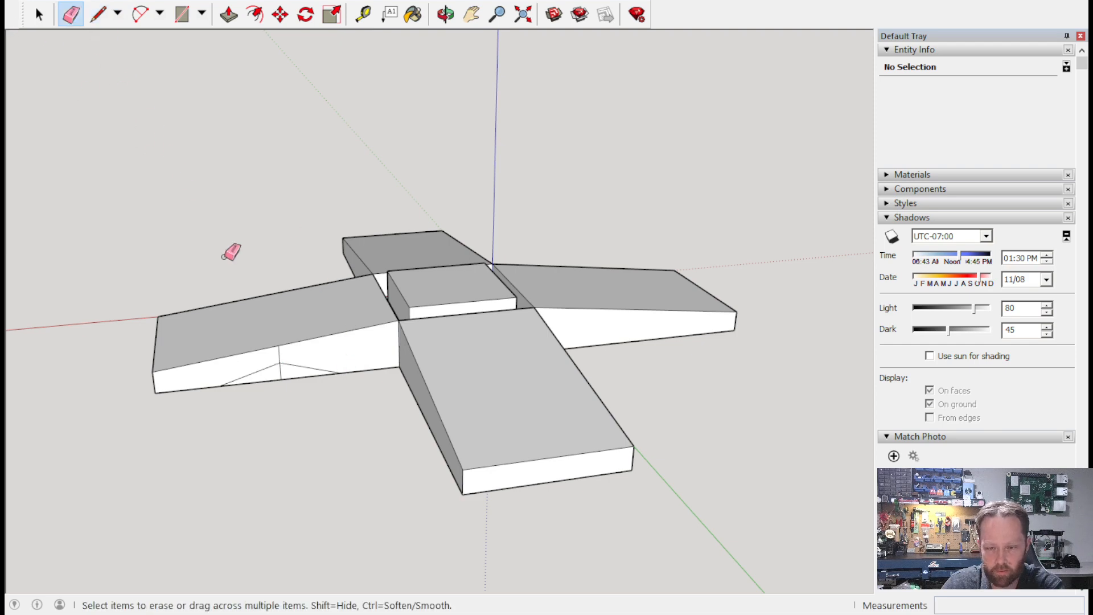
Push the triangle on the red-axis arm's side 30 mm through the arm to cut a notch in its underside.
{"action": "middle_click_drag", "start_coordinate": [353, 374], "coordinate": [431, 230]}
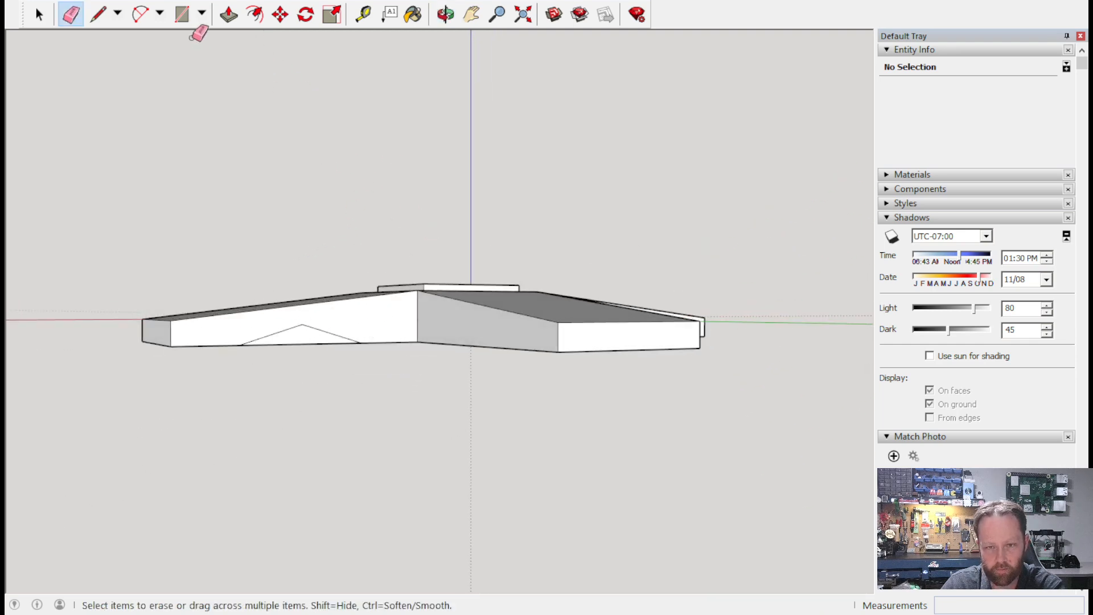
{"action": "left_click", "coordinate": [228, 14]}
{"action": "left_click", "coordinate": [297, 337]}
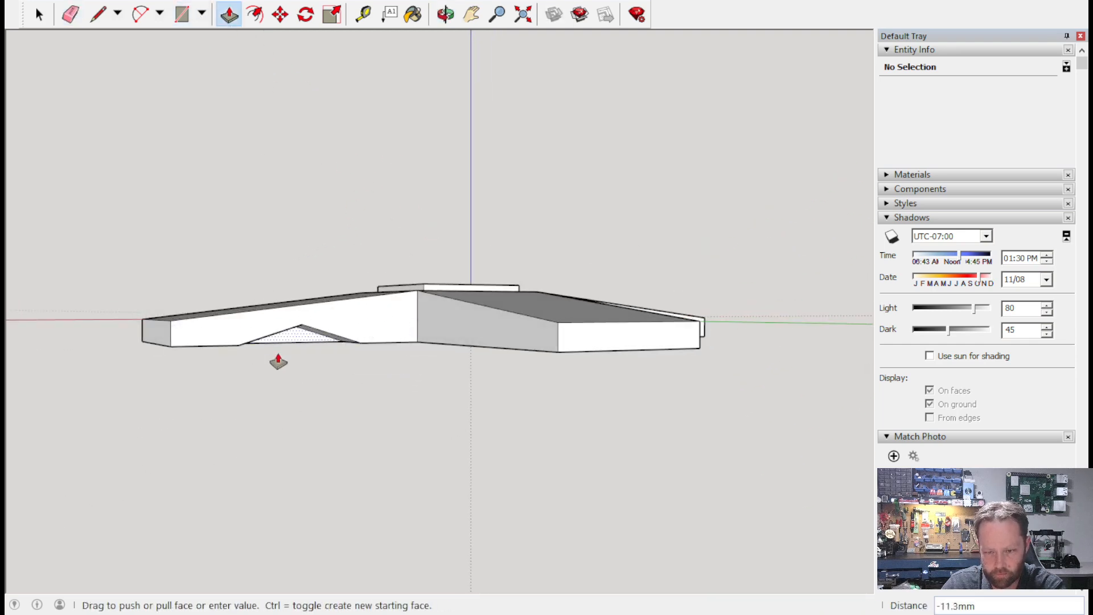
{"action": "left_click", "coordinate": [245, 364]}
Draw a diagonal from the sloping edge's midpoint to the lower inner corner, add an about 5.3 mm vertical above its midpoint, and erase its lower half.
{"action": "mouse_move", "coordinate": [61, 269]}
{"action": "middle_mouse_down"}
{"action": "mouse_move", "coordinate": [8, 328]}
{"action": "mouse_move", "coordinate": [58, 274]}
{"action": "middle_mouse_up"}
{"action": "middle_click_drag", "start_coordinate": [309, 237], "coordinate": [313, 306]}
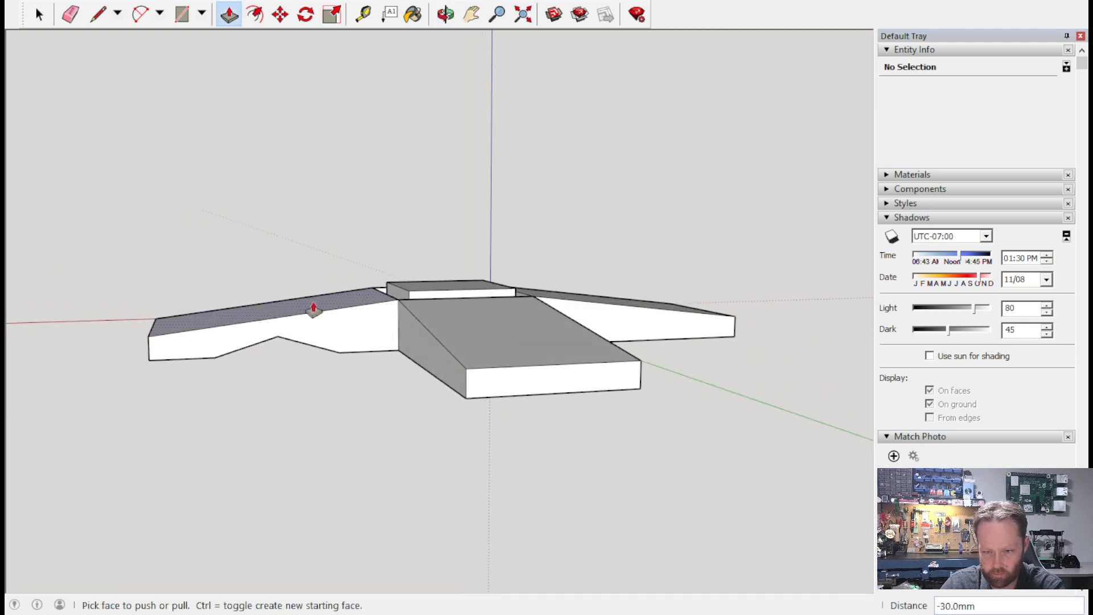
{"action": "left_click", "coordinate": [98, 13]}
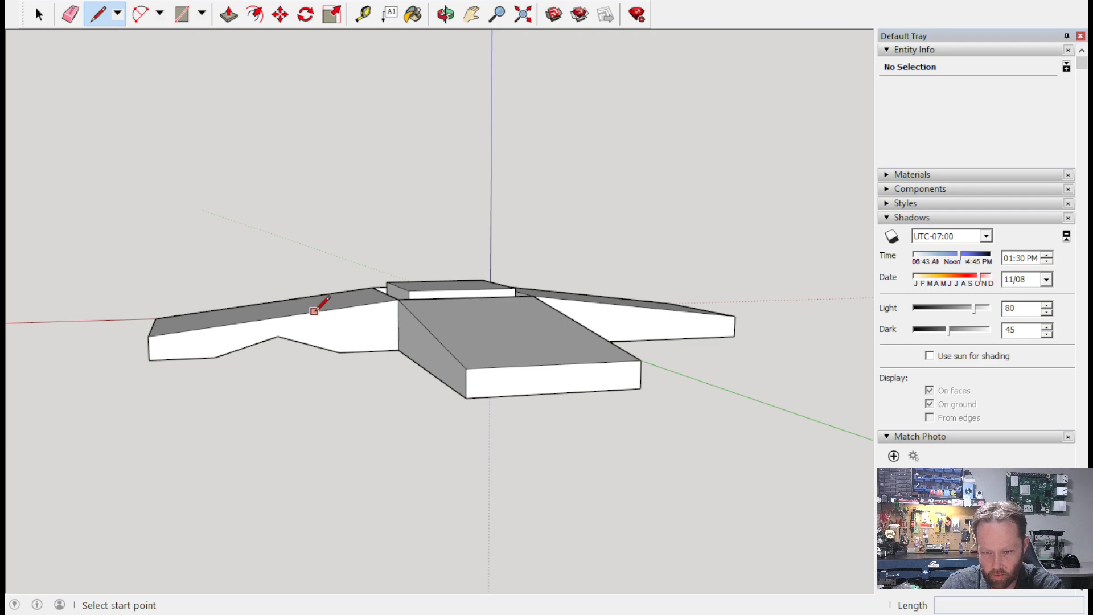
{"action": "left_click", "coordinate": [277, 317]}
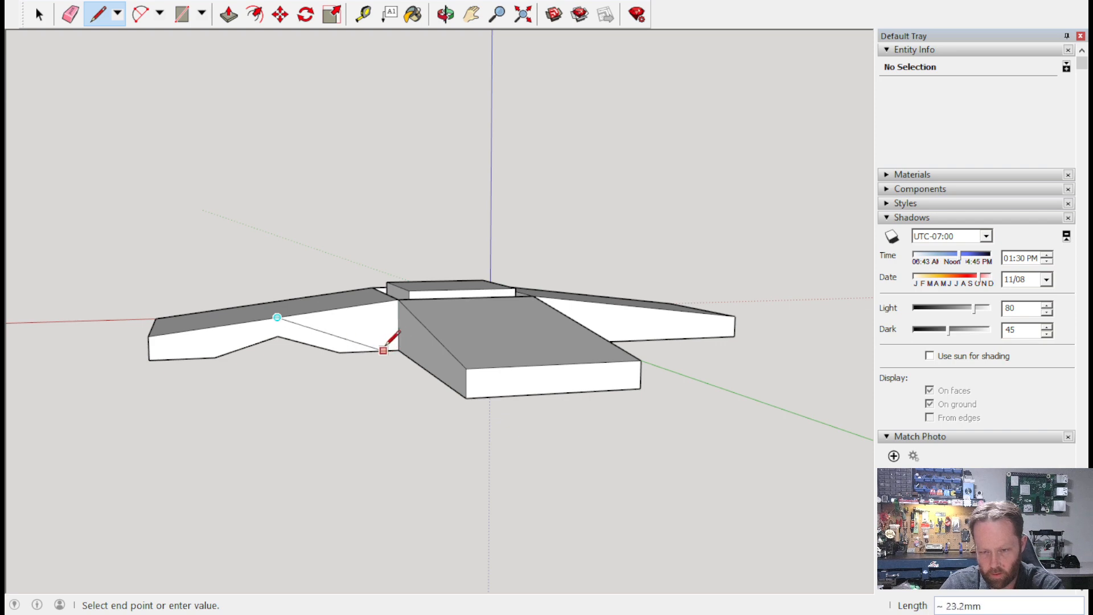
{"action": "left_click", "coordinate": [399, 348]}
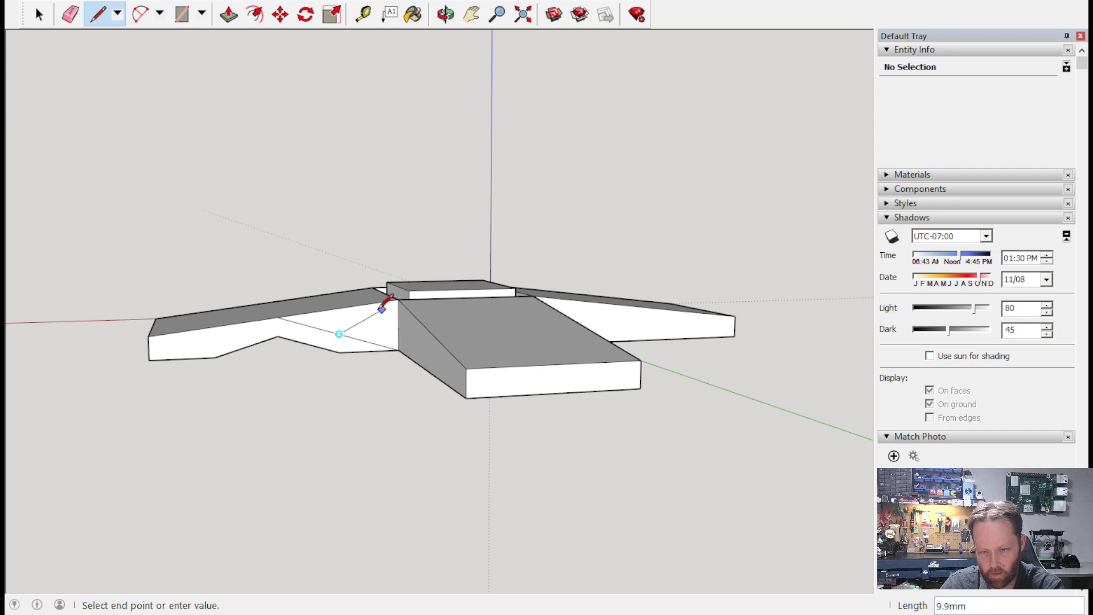
{"action": "left_click", "coordinate": [341, 308]}
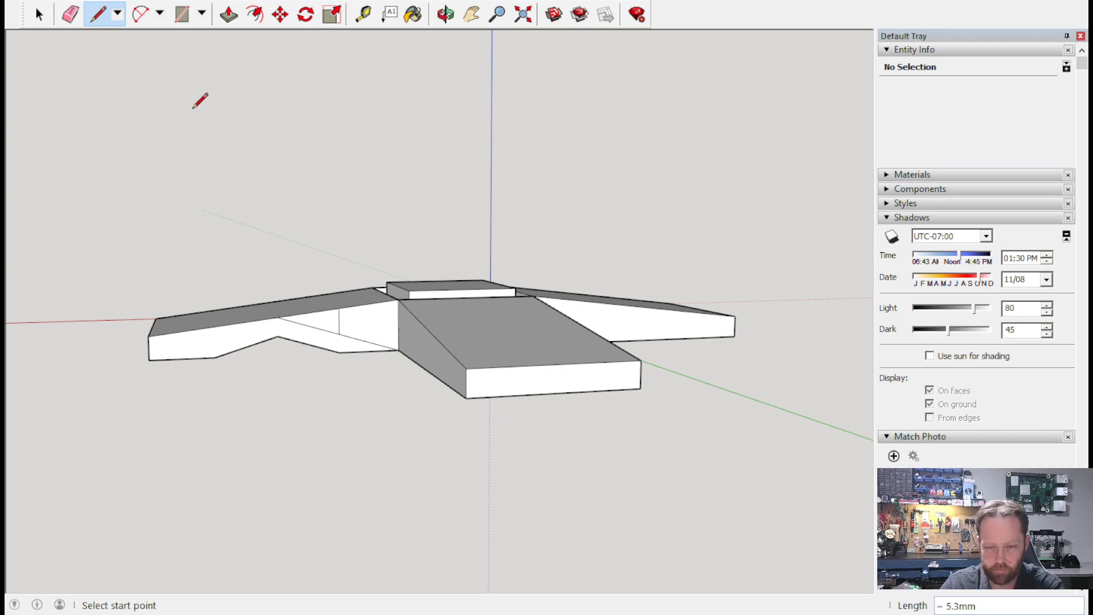
{"action": "left_click", "coordinate": [71, 14]}
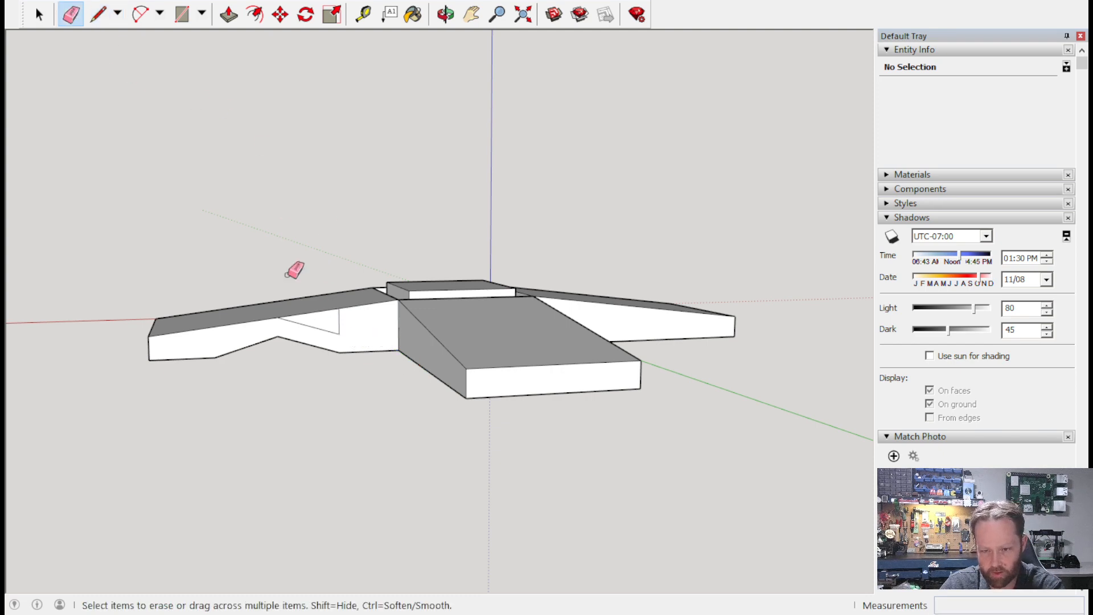
Push the triangle beneath the sloping edge 30 mm through the red-axis arm to cut a notch in its top.
{"action": "mouse_move", "coordinate": [245, 206]}
{"action": "middle_mouse_down"}
{"action": "mouse_move", "coordinate": [276, 268]}
{"action": "mouse_move", "coordinate": [370, 317]}
{"action": "middle_mouse_up"}
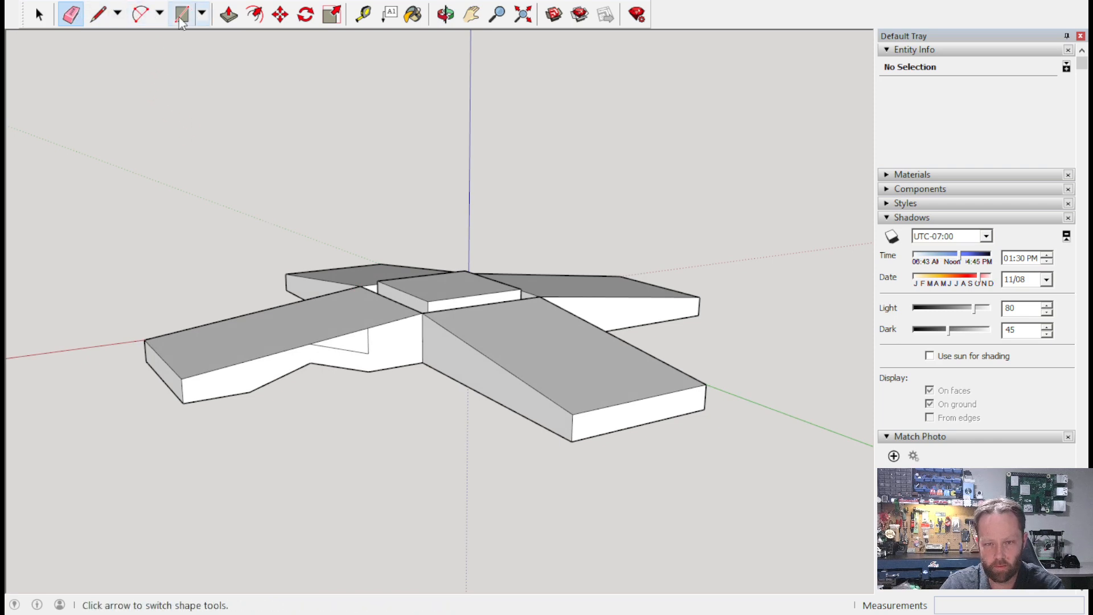
{"action": "left_click", "coordinate": [229, 14]}
{"action": "left_click_drag", "start_coordinate": [353, 346], "coordinate": [257, 313]}
{"action": "middle_click_drag", "start_coordinate": [437, 452], "coordinate": [404, 451]}
{"action": "middle_click_drag", "start_coordinate": [282, 367], "coordinate": [326, 403]}
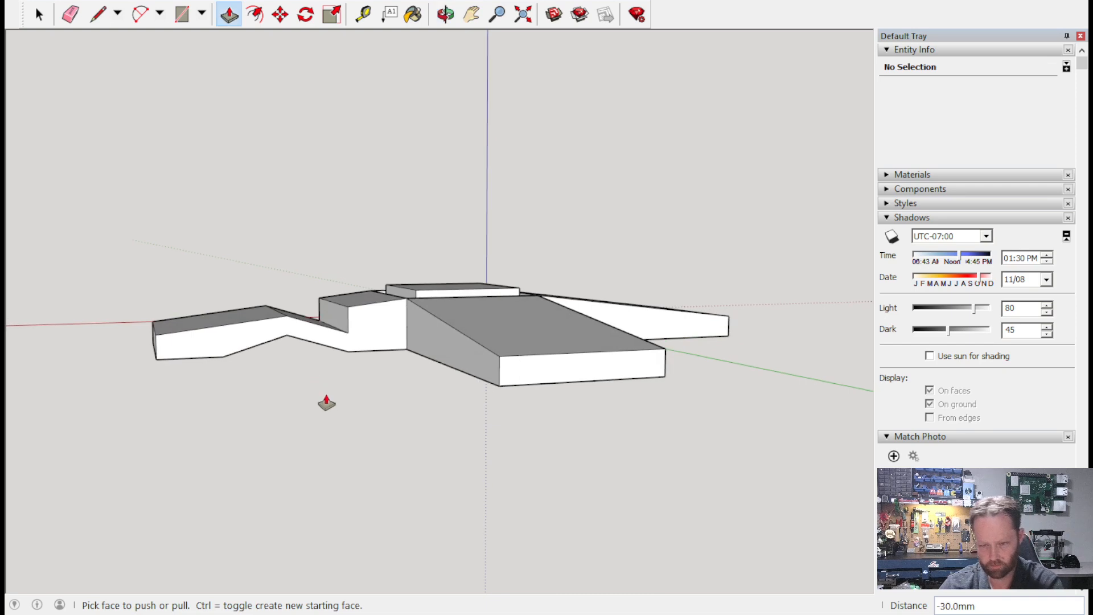
Undo the notch in the arm's top and erase the triangle's lines from the arm's side.
{"action": "left_click", "coordinate": [382, 342]}
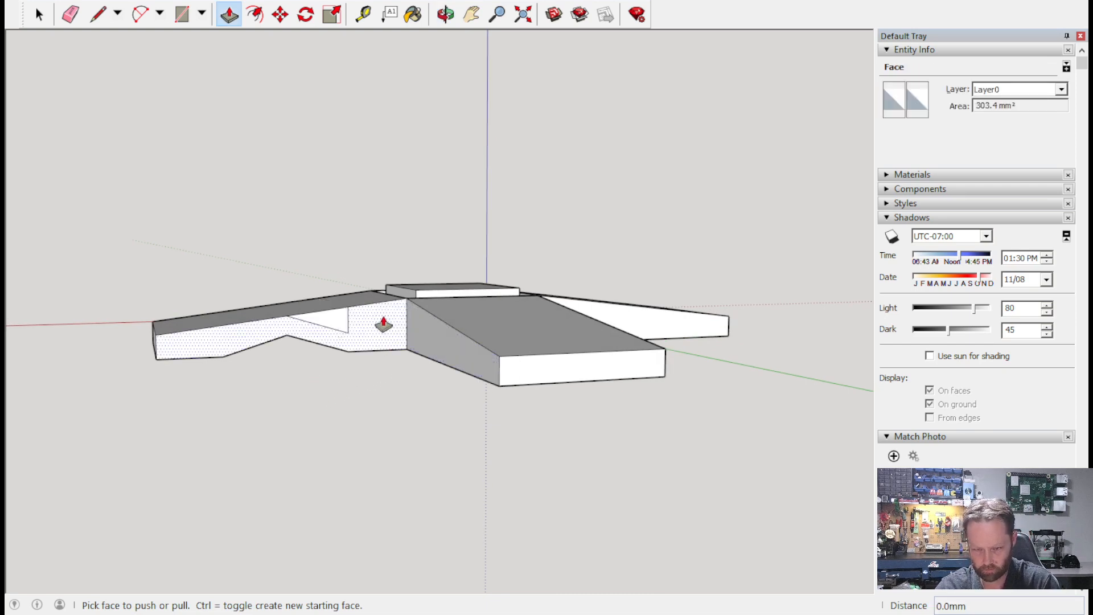
{"action": "key", "text": "e"}
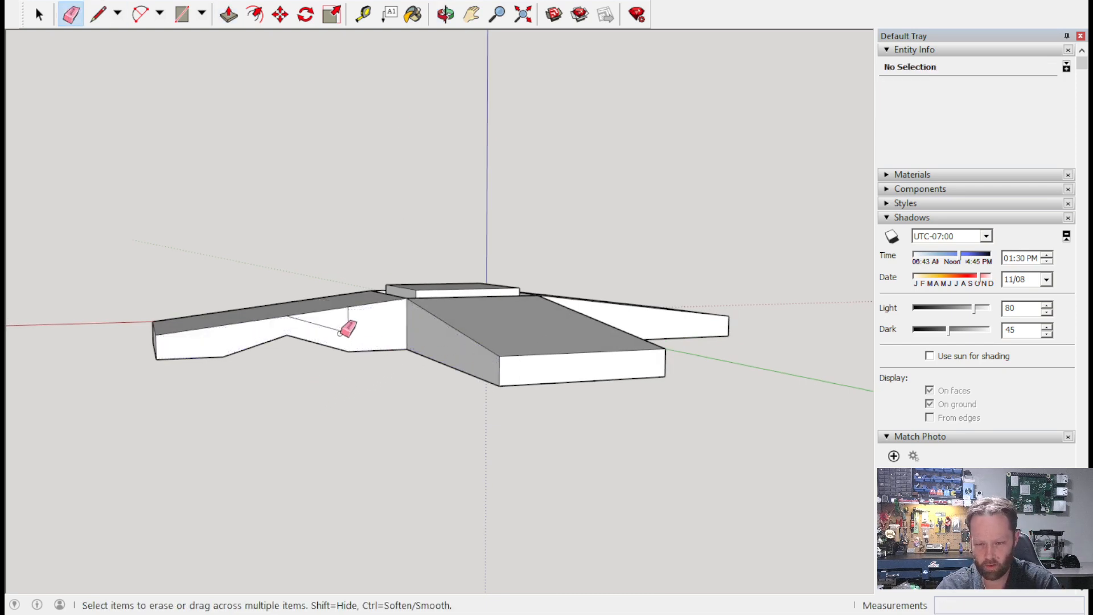
{"action": "mouse_move", "coordinate": [484, 343]}
{"action": "middle_mouse_down"}
{"action": "mouse_move", "coordinate": [248, 234]}
{"action": "mouse_move", "coordinate": [239, 117]}
{"action": "mouse_move", "coordinate": [394, 102]}
{"action": "mouse_move", "coordinate": [686, 200]}
{"action": "mouse_move", "coordinate": [715, 251]}
{"action": "mouse_move", "coordinate": [654, 283]}
{"action": "mouse_move", "coordinate": [417, 307]}
{"action": "mouse_move", "coordinate": [693, 353]}
{"action": "mouse_move", "coordinate": [510, 361]}
{"action": "mouse_move", "coordinate": [541, 374]}
{"action": "mouse_move", "coordinate": [800, 344]}
{"action": "mouse_move", "coordinate": [627, 285]}
{"action": "mouse_move", "coordinate": [405, 339]}
{"action": "mouse_move", "coordinate": [210, 346]}
{"action": "mouse_move", "coordinate": [420, 390]}
{"action": "mouse_move", "coordinate": [449, 478]}
{"action": "mouse_move", "coordinate": [589, 378]}
{"action": "mouse_move", "coordinate": [336, 378]}
{"action": "mouse_move", "coordinate": [232, 179]}
{"action": "middle_mouse_up"}
Draw a 7.7 mm vertical line on the green-axis arm's side, between the midpoints of its lower and sloping edges.
{"action": "left_click", "coordinate": [98, 14]}
{"action": "middle_click_drag", "start_coordinate": [627, 239], "coordinate": [686, 131]}
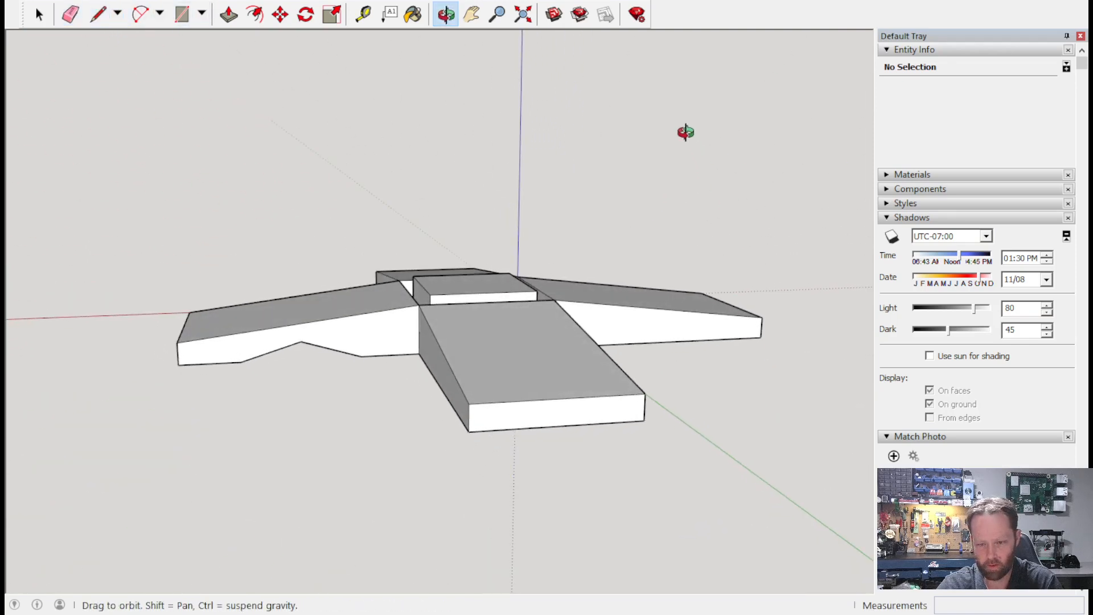
{"action": "middle_click_drag", "start_coordinate": [735, 313], "coordinate": [248, 305]}
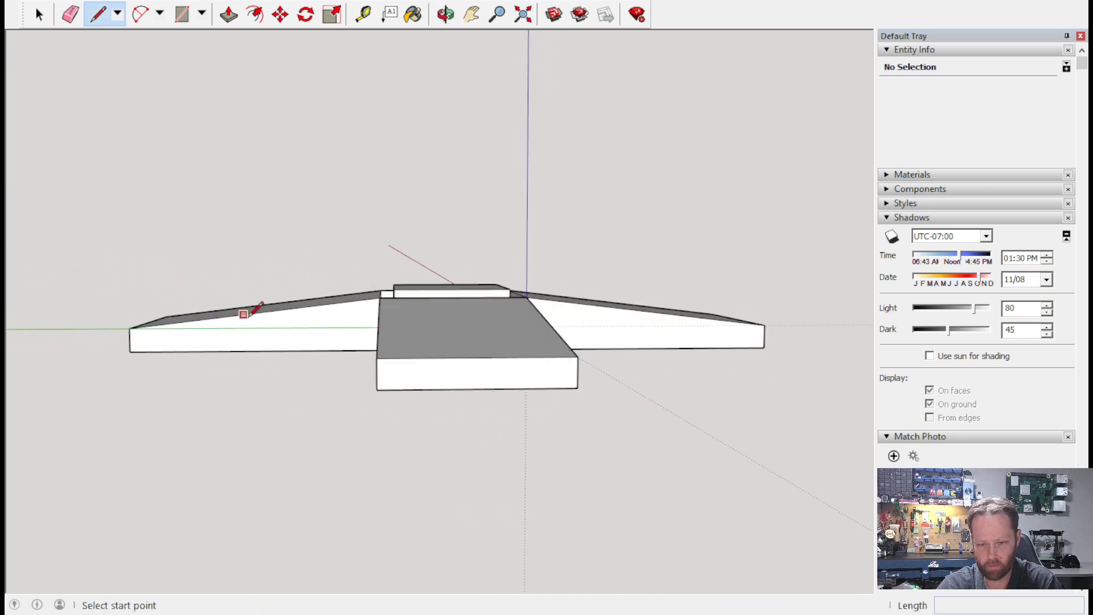
{"action": "left_click", "coordinate": [256, 351]}
{"action": "left_click", "coordinate": [256, 312]}
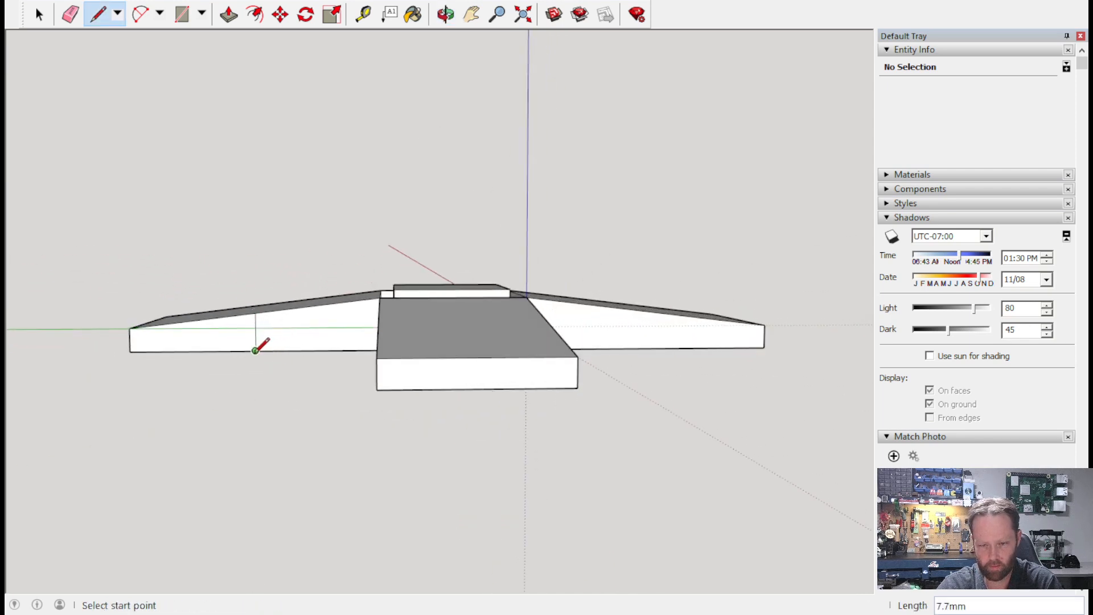
Draw an inverted V on the green-axis arm's side, from the lower edge's quarter points to the vertical line's midpoint.
{"action": "left_click", "coordinate": [318, 350]}
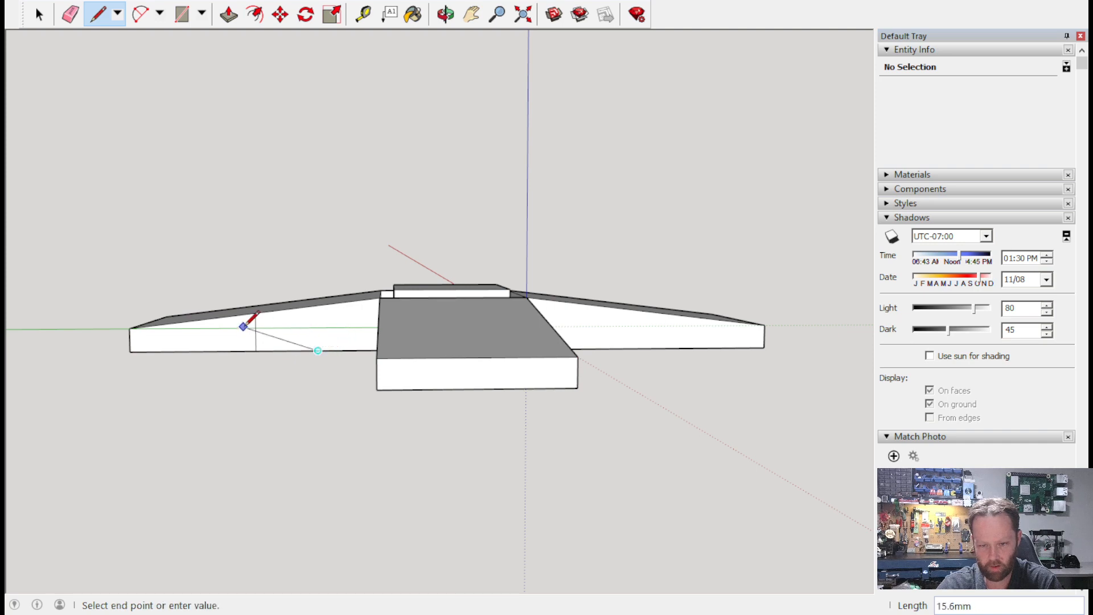
{"action": "left_click", "coordinate": [255, 332]}
{"action": "left_click", "coordinate": [255, 332]}
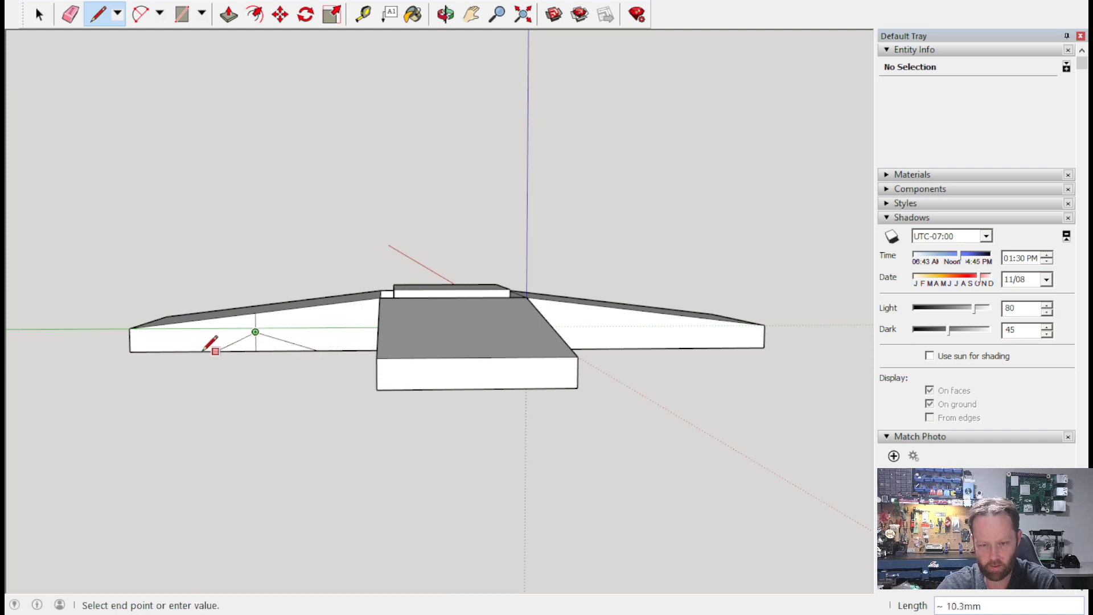
{"action": "left_click", "coordinate": [194, 350]}
Erase the vertical line on the green-axis arm's side and push the triangle 30 mm through to notch the arm's underside.
{"action": "middle_click_drag", "start_coordinate": [263, 344], "coordinate": [170, 250]}
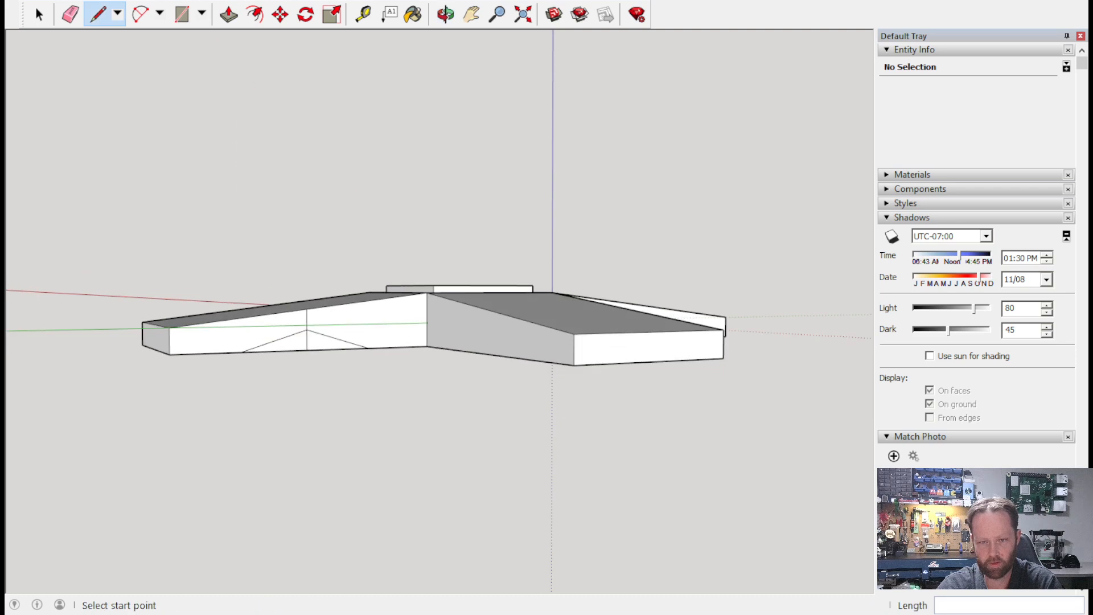
{"action": "left_click", "coordinate": [228, 14]}
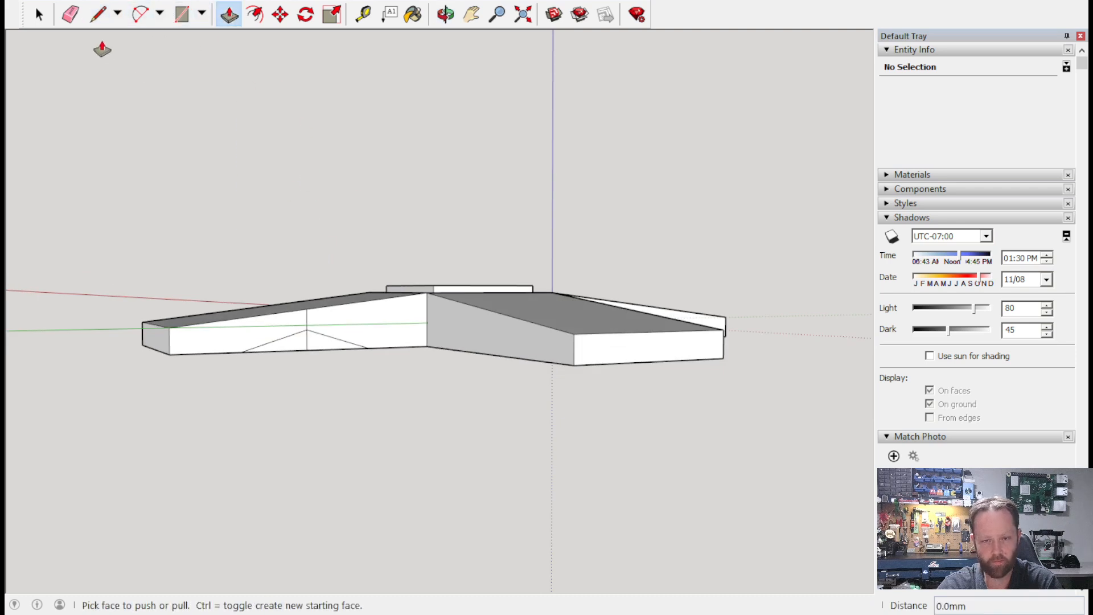
{"action": "left_click", "coordinate": [69, 16]}
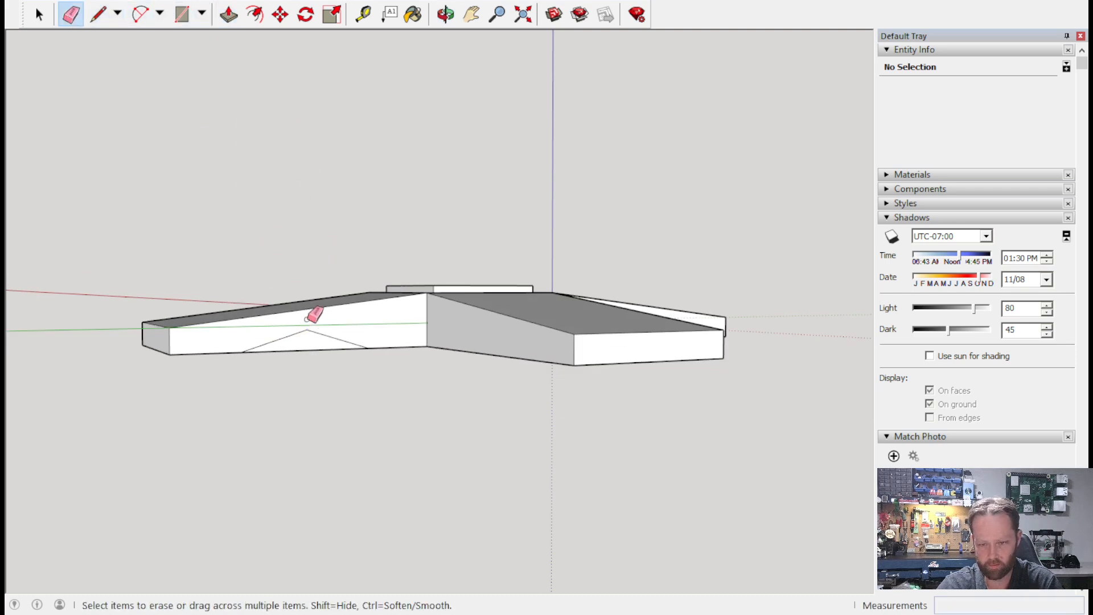
{"action": "left_click", "coordinate": [228, 14]}
{"action": "left_click", "coordinate": [310, 348]}
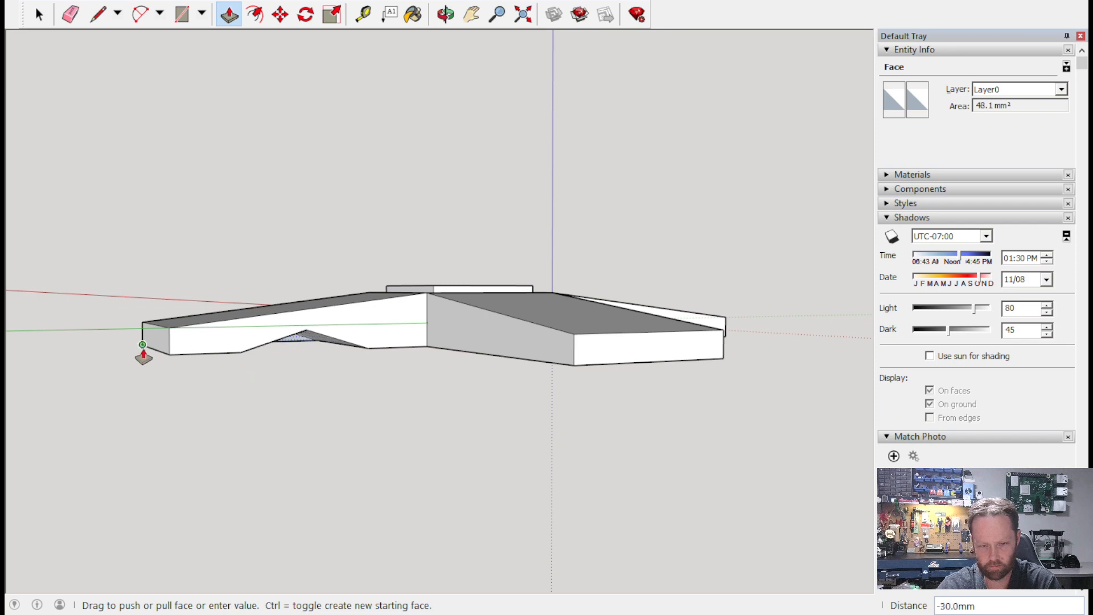
{"action": "left_click", "coordinate": [143, 353]}
On the negative red-axis arm's side, draw a 7.7 mm vertical midline and an inverted V from its midpoint to the lower edge's quarter points.
{"action": "mouse_move", "coordinate": [159, 347]}
{"action": "middle_mouse_down"}
{"action": "mouse_move", "coordinate": [245, 268]}
{"action": "mouse_move", "coordinate": [12, 244]}
{"action": "mouse_move", "coordinate": [66, 154]}
{"action": "mouse_move", "coordinate": [12, 108]}
{"action": "mouse_move", "coordinate": [12, 151]}
{"action": "mouse_move", "coordinate": [371, 244]}
{"action": "mouse_move", "coordinate": [422, 320]}
{"action": "mouse_move", "coordinate": [354, 378]}
{"action": "mouse_move", "coordinate": [288, 273]}
{"action": "mouse_move", "coordinate": [237, 237]}
{"action": "mouse_move", "coordinate": [221, 417]}
{"action": "mouse_move", "coordinate": [254, 290]}
{"action": "middle_mouse_up"}
{"action": "left_click", "coordinate": [98, 13]}
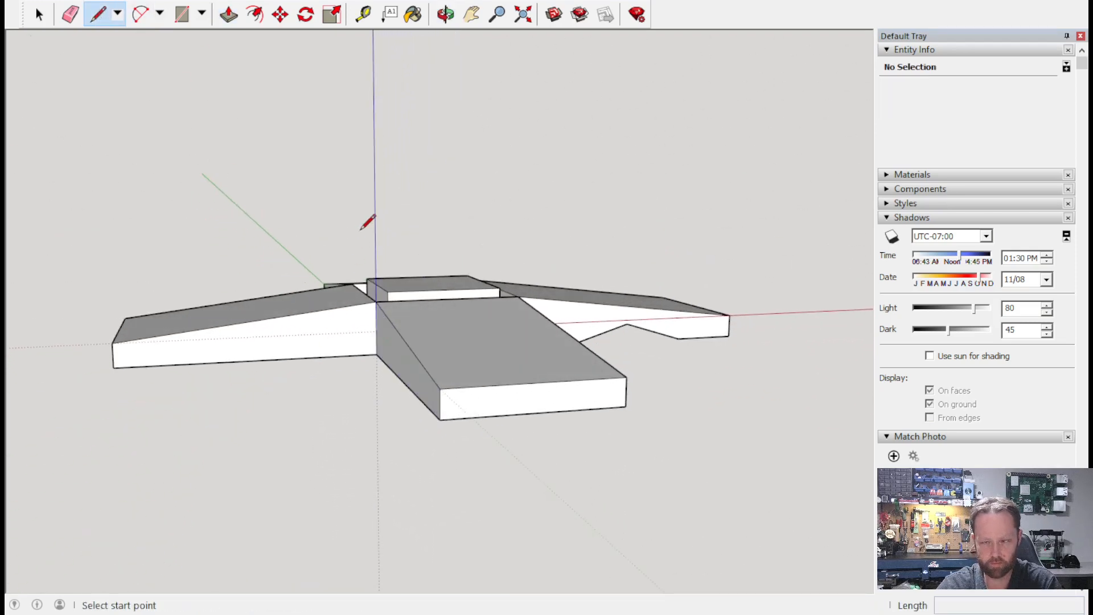
{"action": "left_click", "coordinate": [250, 359]}
{"action": "left_click", "coordinate": [248, 320]}
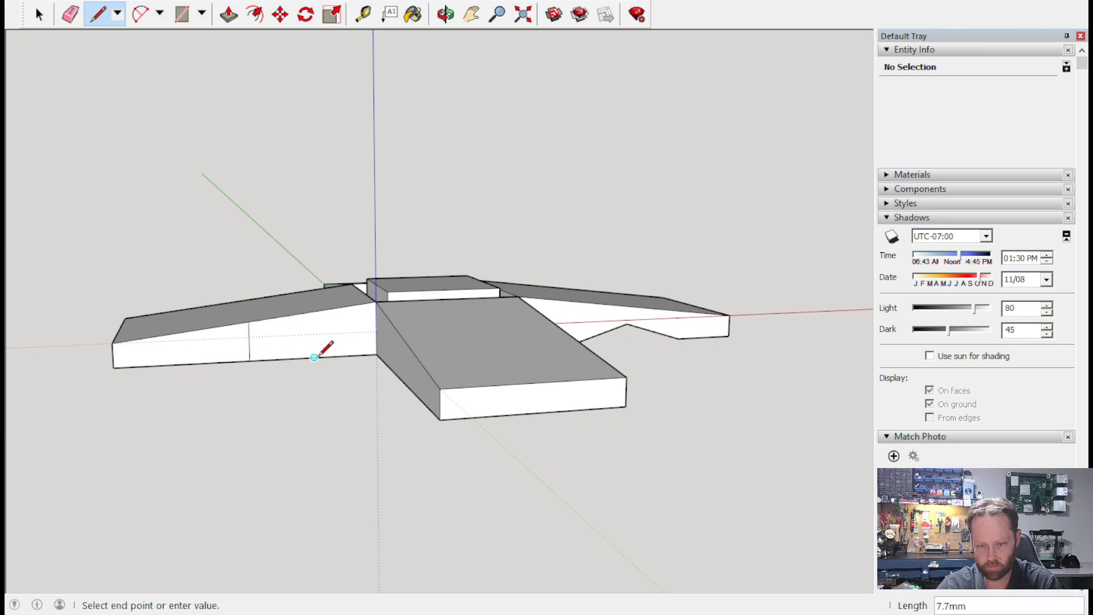
{"action": "left_click", "coordinate": [249, 341]}
{"action": "left_click", "coordinate": [249, 340]}
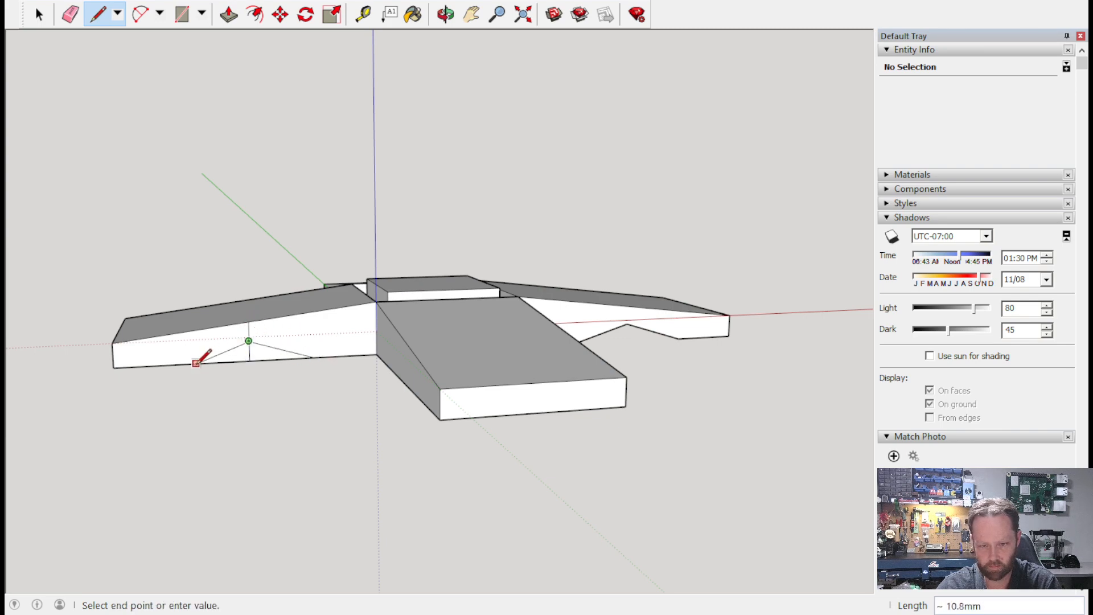
{"action": "left_click", "coordinate": [182, 363]}
Erase the negative red-axis arm's vertical midline and push its triangle through by 28.6 mm plus 1.4 mm to cut the notch.
{"action": "left_click", "coordinate": [71, 14]}
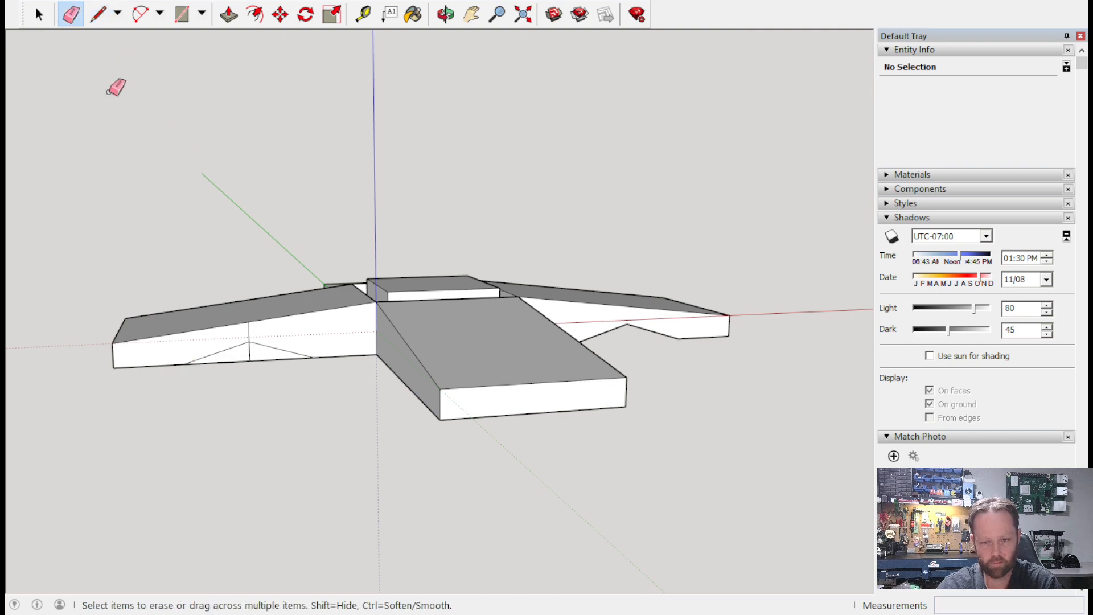
{"action": "left_click", "coordinate": [248, 359]}
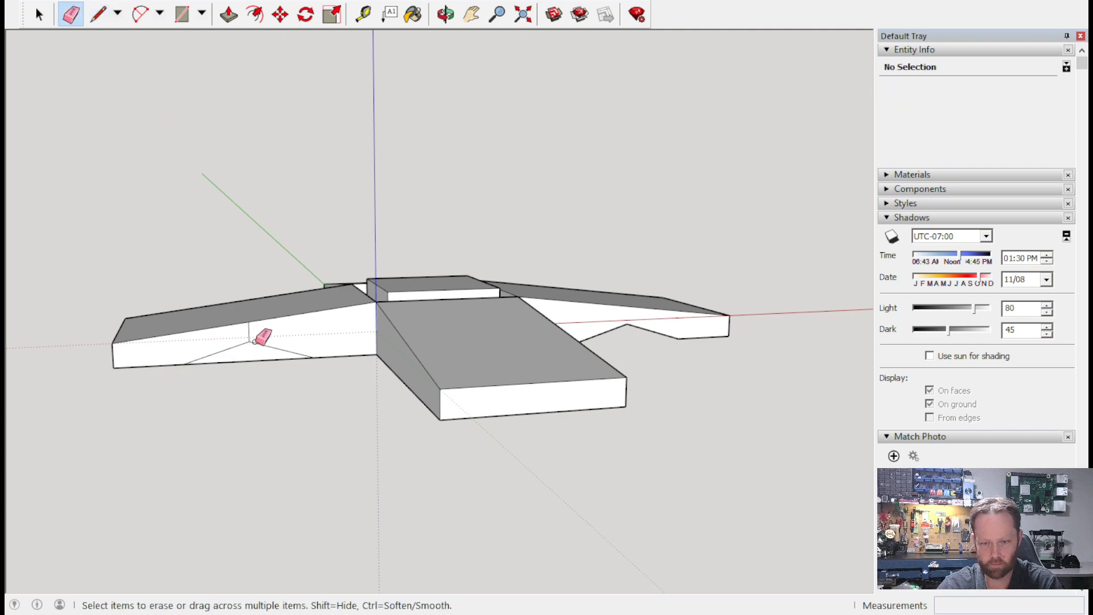
{"action": "middle_click_drag", "start_coordinate": [288, 343], "coordinate": [458, 195]}
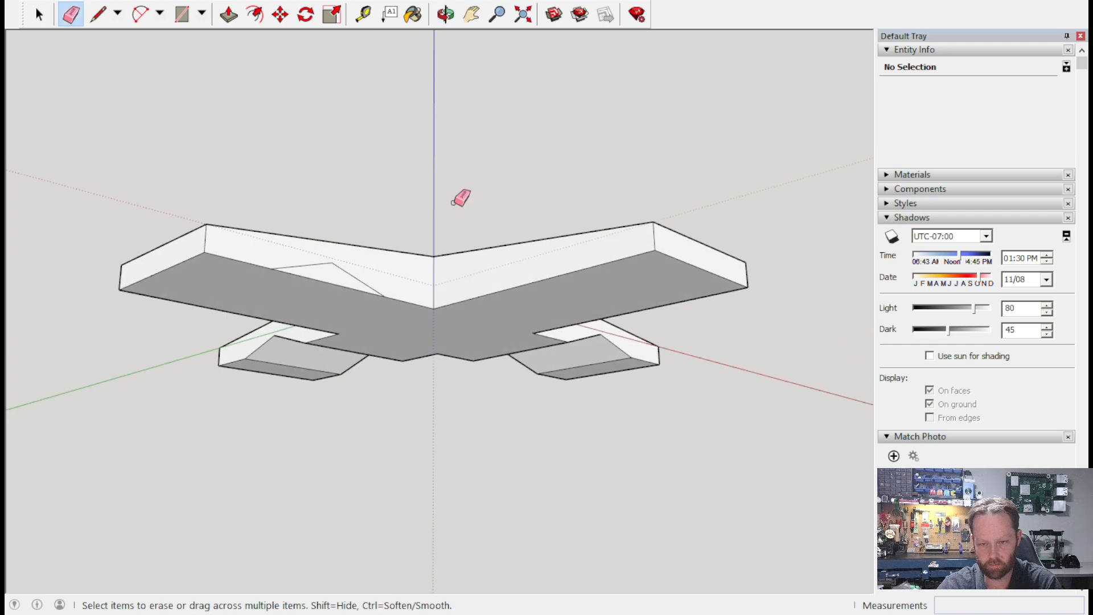
{"action": "left_click", "coordinate": [229, 14]}
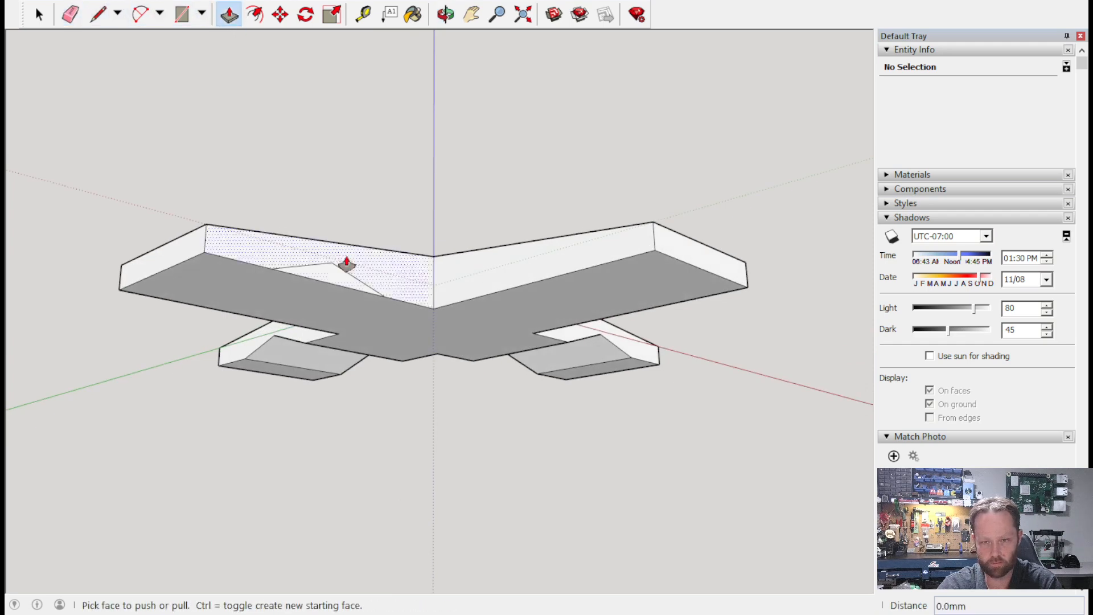
{"action": "left_click_drag", "start_coordinate": [336, 285], "coordinate": [173, 398]}
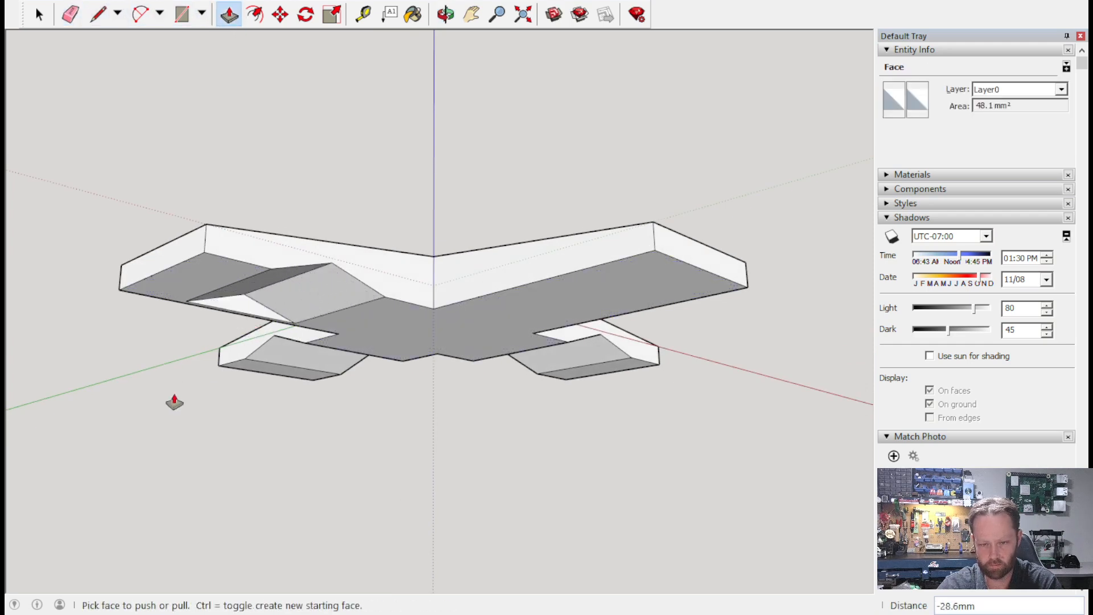
{"action": "left_click_drag", "start_coordinate": [243, 315], "coordinate": [232, 336]}
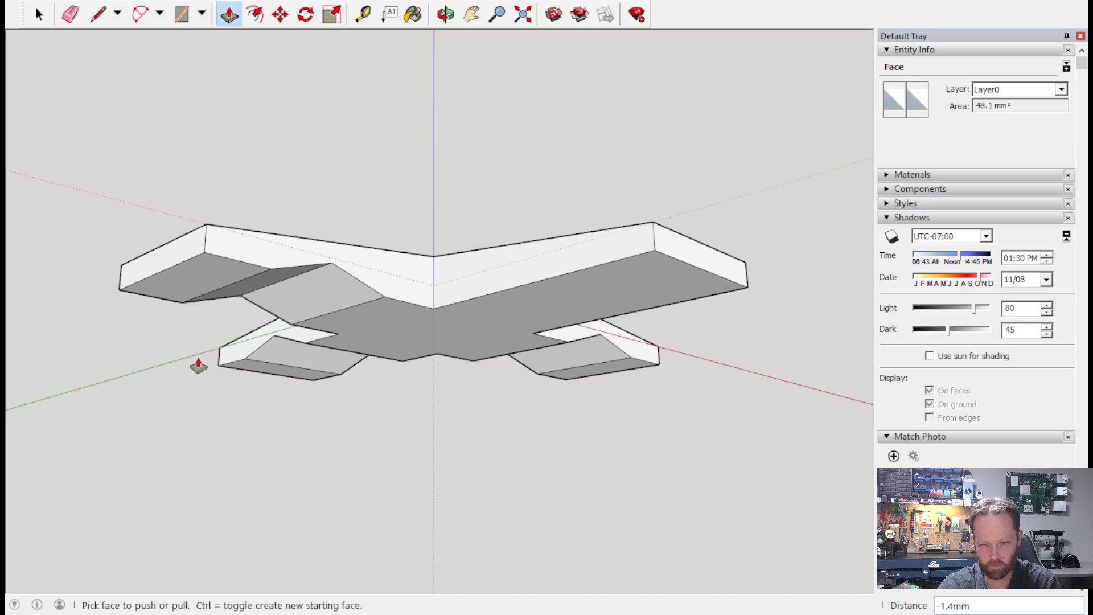
On the negative green-axis arm's side, draw a 7.7 mm vertical midline and an inverted V from its midpoint to the lower edge's quarter points.
{"action": "mouse_move", "coordinate": [743, 283]}
{"action": "middle_mouse_down"}
{"action": "mouse_move", "coordinate": [317, 329]}
{"action": "mouse_move", "coordinate": [257, 273]}
{"action": "mouse_move", "coordinate": [165, 268]}
{"action": "mouse_move", "coordinate": [106, 281]}
{"action": "mouse_move", "coordinate": [107, 342]}
{"action": "mouse_move", "coordinate": [198, 349]}
{"action": "mouse_move", "coordinate": [320, 322]}
{"action": "mouse_move", "coordinate": [277, 351]}
{"action": "middle_mouse_up"}
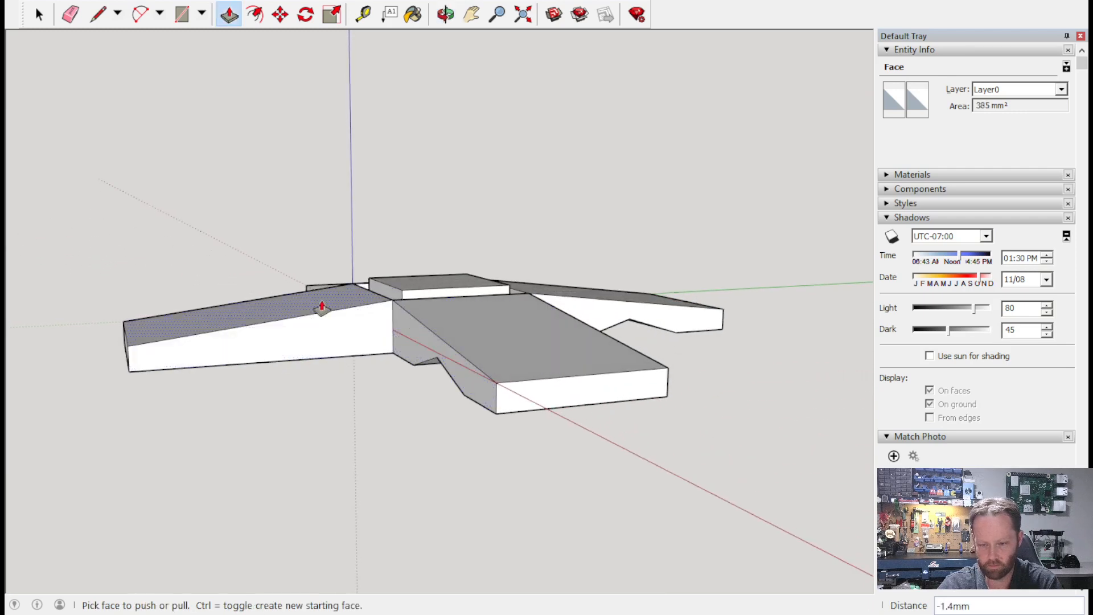
{"action": "left_click", "coordinate": [99, 15]}
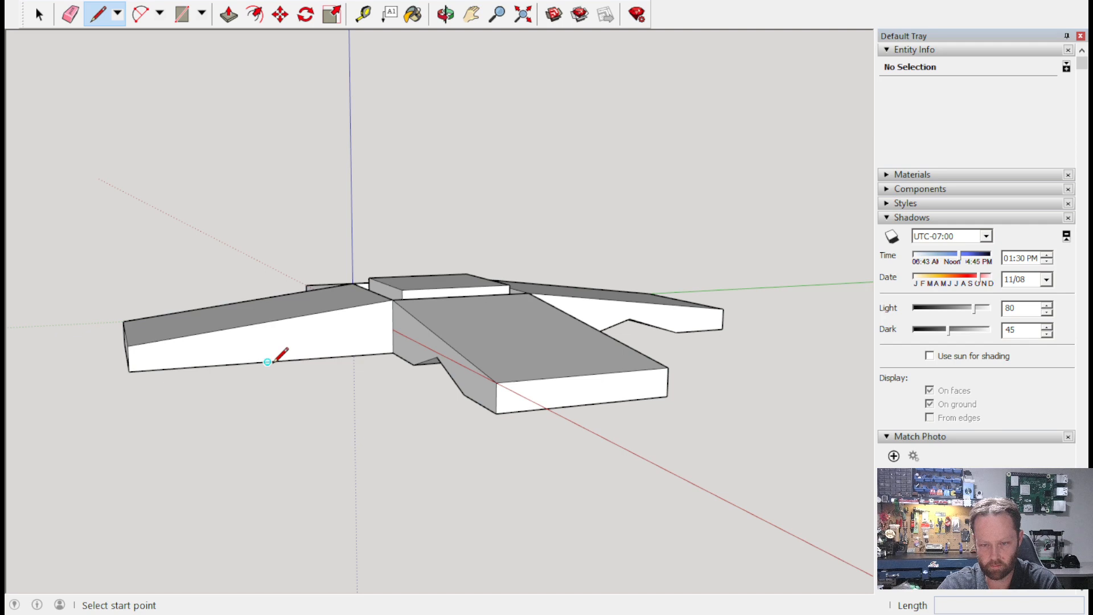
{"action": "left_click", "coordinate": [268, 362]}
{"action": "left_click", "coordinate": [266, 321]}
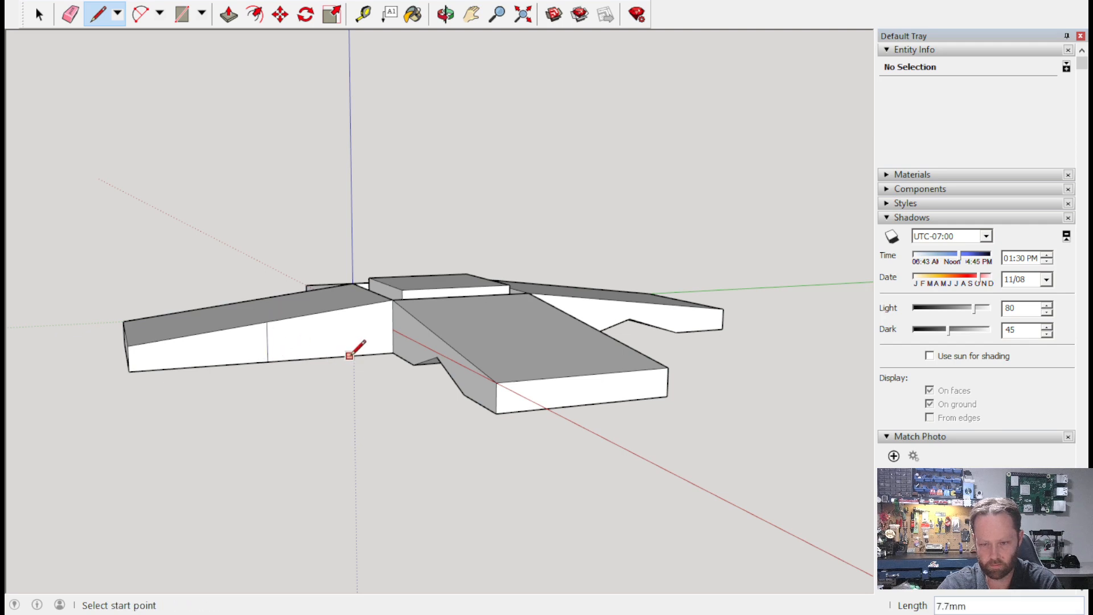
{"action": "left_click", "coordinate": [332, 356]}
{"action": "left_click", "coordinate": [267, 341]}
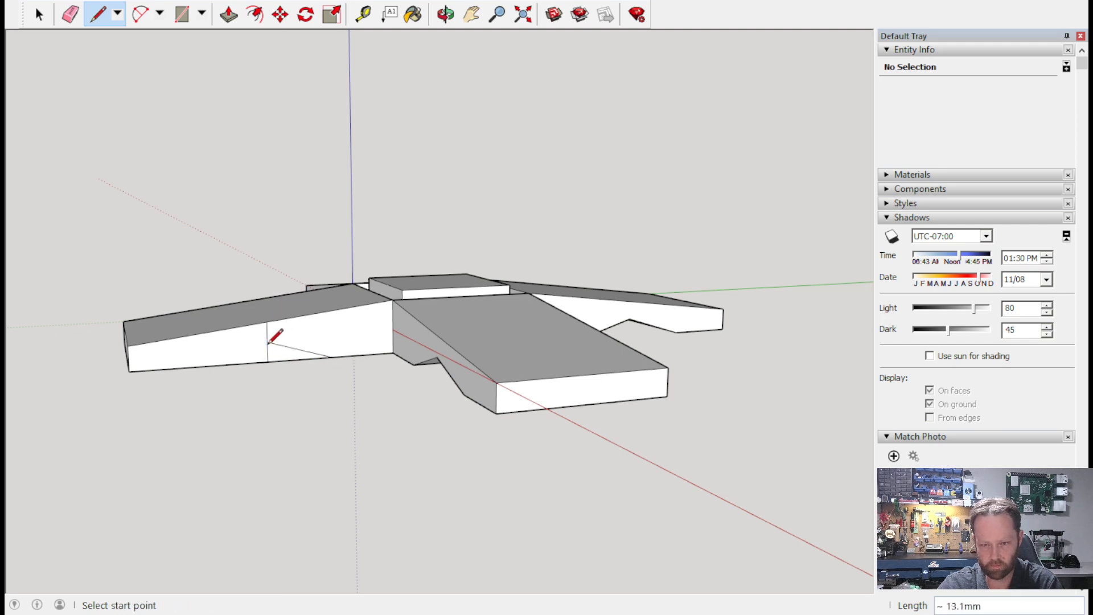
{"action": "left_click", "coordinate": [200, 366]}
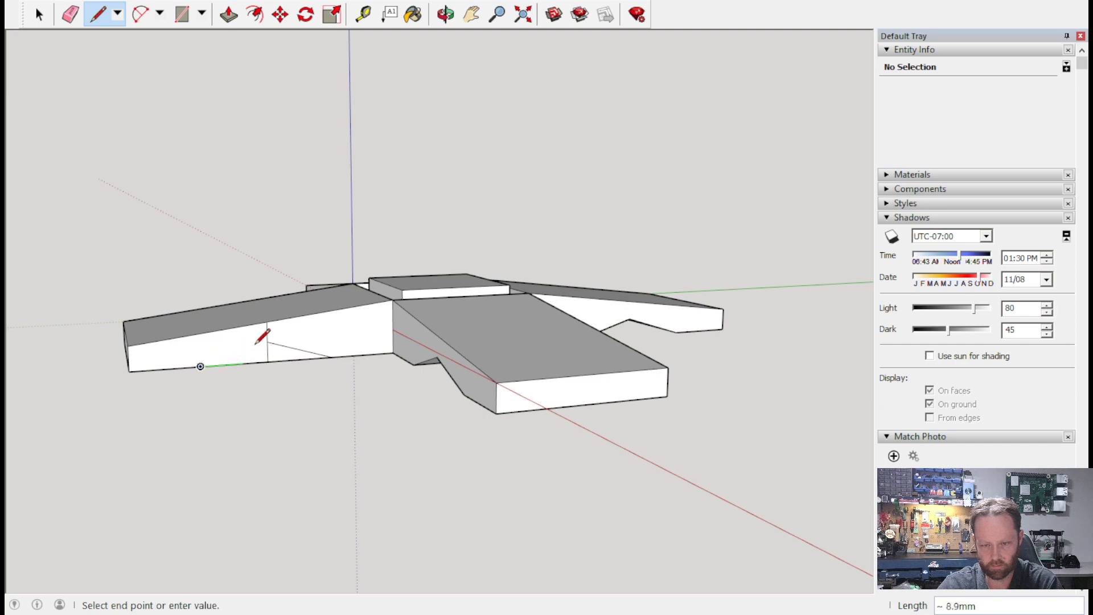
{"action": "left_click", "coordinate": [268, 341]}
Erase the negative green-axis arm's vertical midline and push its triangle 30 mm through to notch the underside.
{"action": "left_click", "coordinate": [70, 13]}
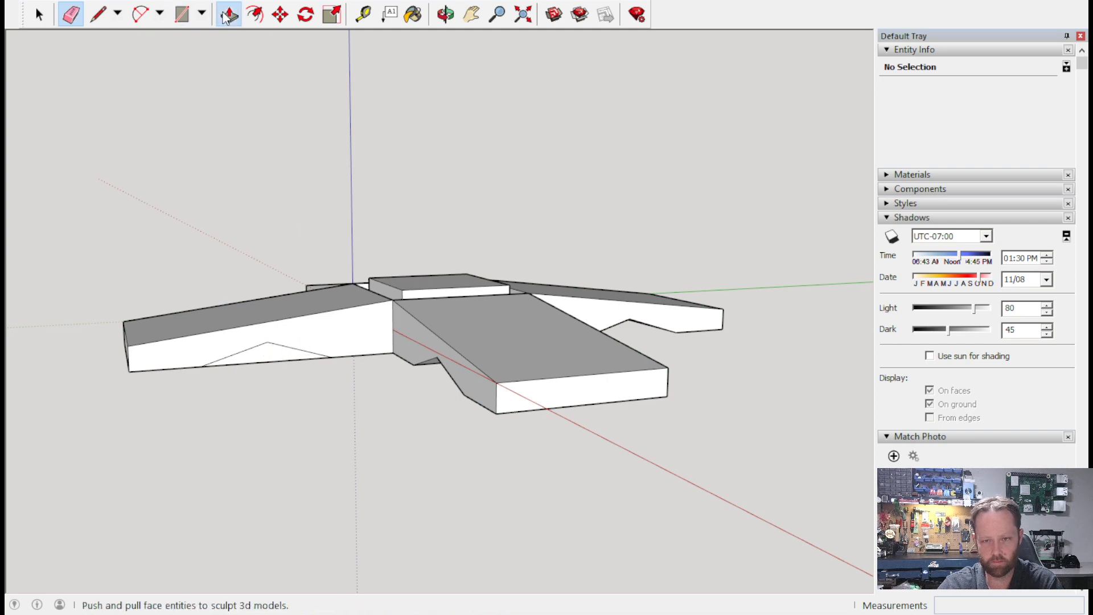
{"action": "key", "text": "o"}
{"action": "left_click_drag", "start_coordinate": [286, 318], "coordinate": [379, 192]}
{"action": "middle_click_drag", "start_coordinate": [379, 192], "coordinate": [392, 193]}
{"action": "left_click", "coordinate": [319, 298]}
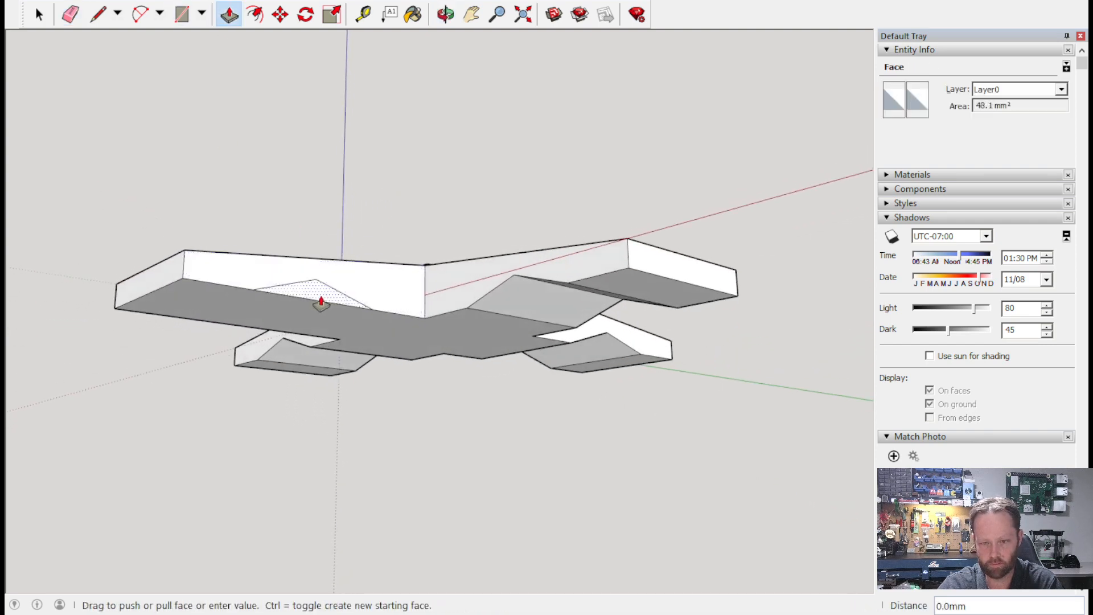
{"action": "left_click", "coordinate": [185, 397]}
Close a triangle at the inner corner of the red and negative green arms with an 8.8 mm bottom line, and pull it up about 9.7 mm.
{"action": "middle_click_drag", "start_coordinate": [488, 236], "coordinate": [532, 385]}
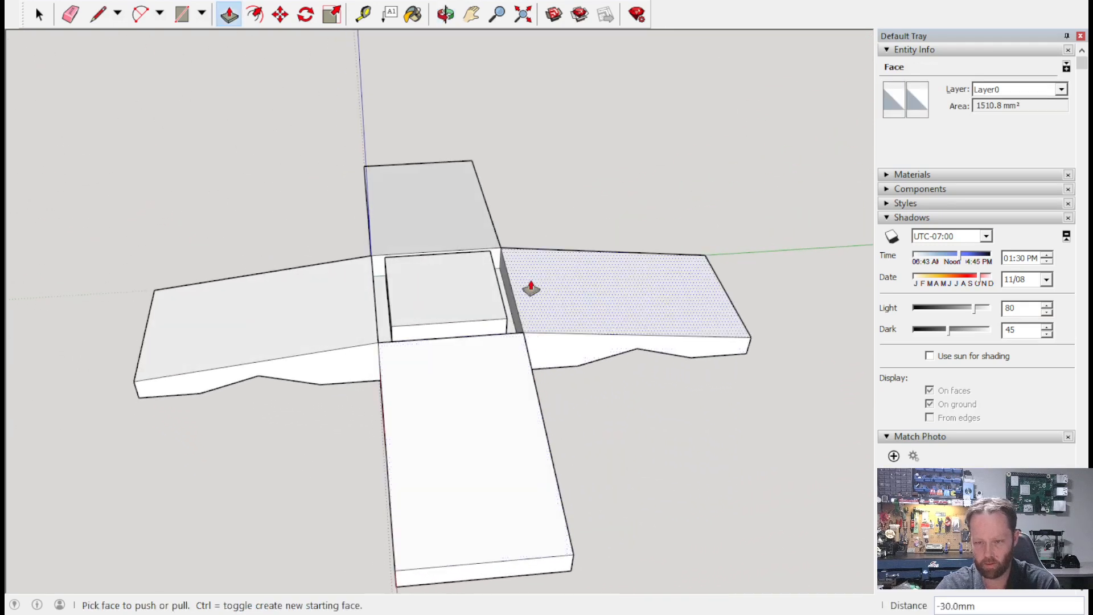
{"action": "middle_click_drag", "start_coordinate": [493, 261], "coordinate": [707, 246]}
{"action": "left_click", "coordinate": [102, 17]}
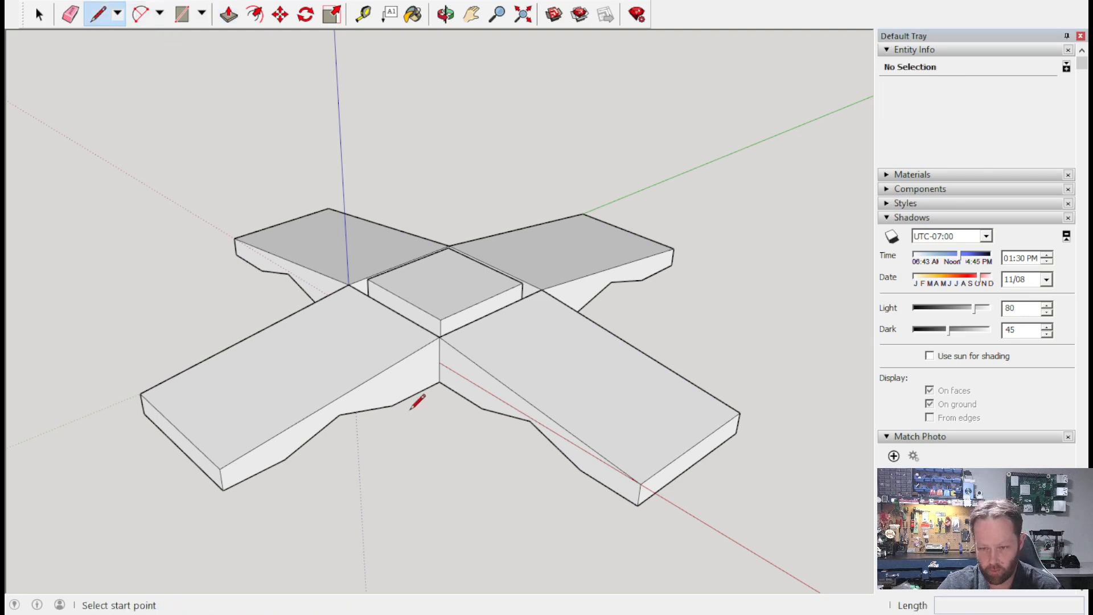
{"action": "left_click", "coordinate": [416, 393]}
{"action": "left_click", "coordinate": [459, 393]}
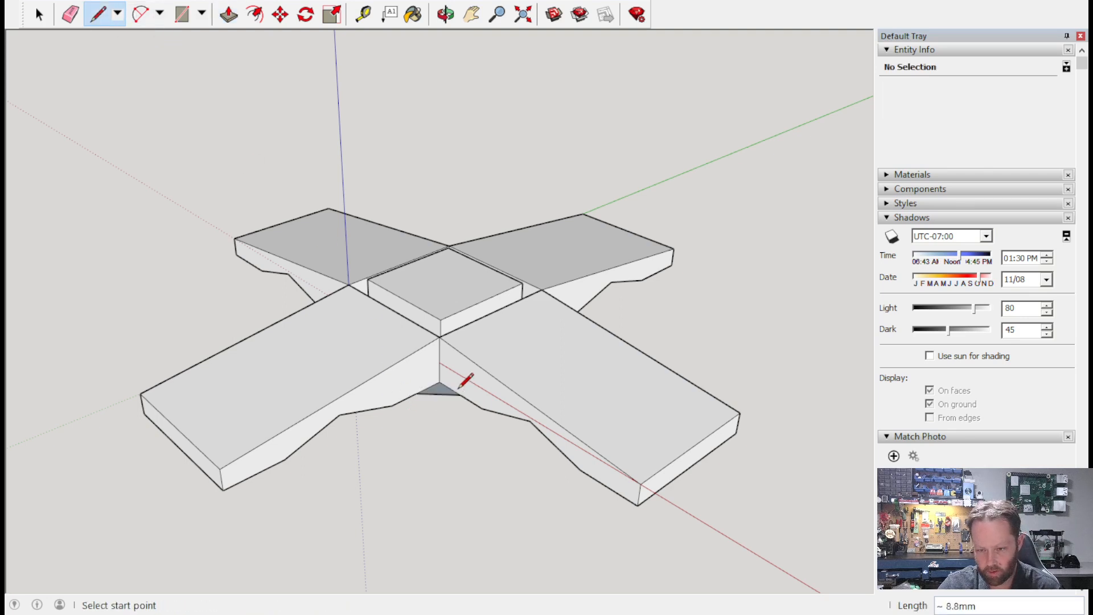
{"action": "left_click", "coordinate": [229, 14]}
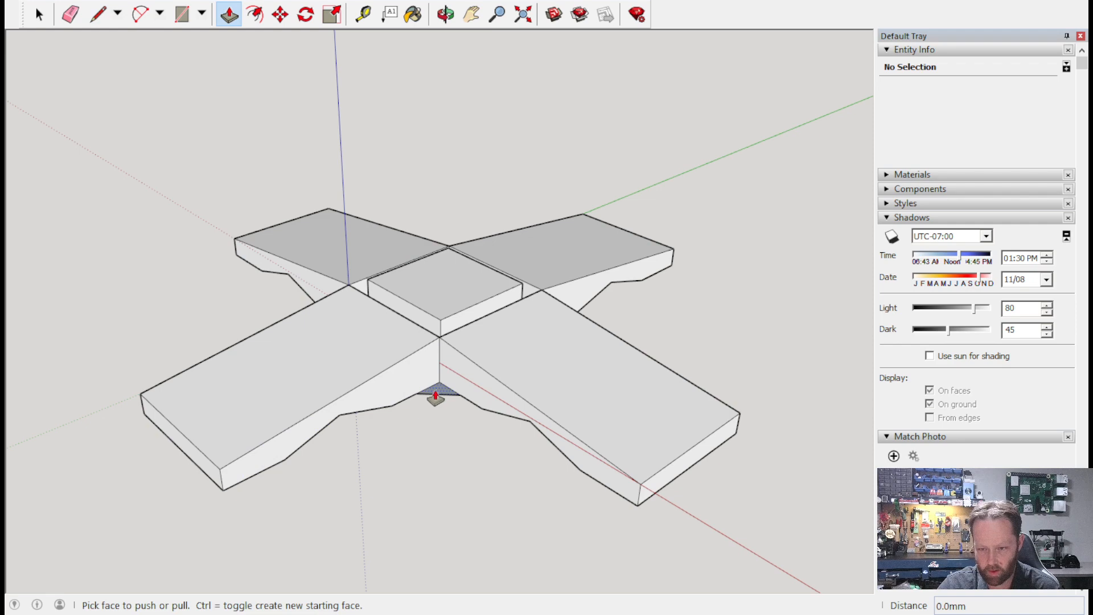
{"action": "left_click", "coordinate": [434, 396]}
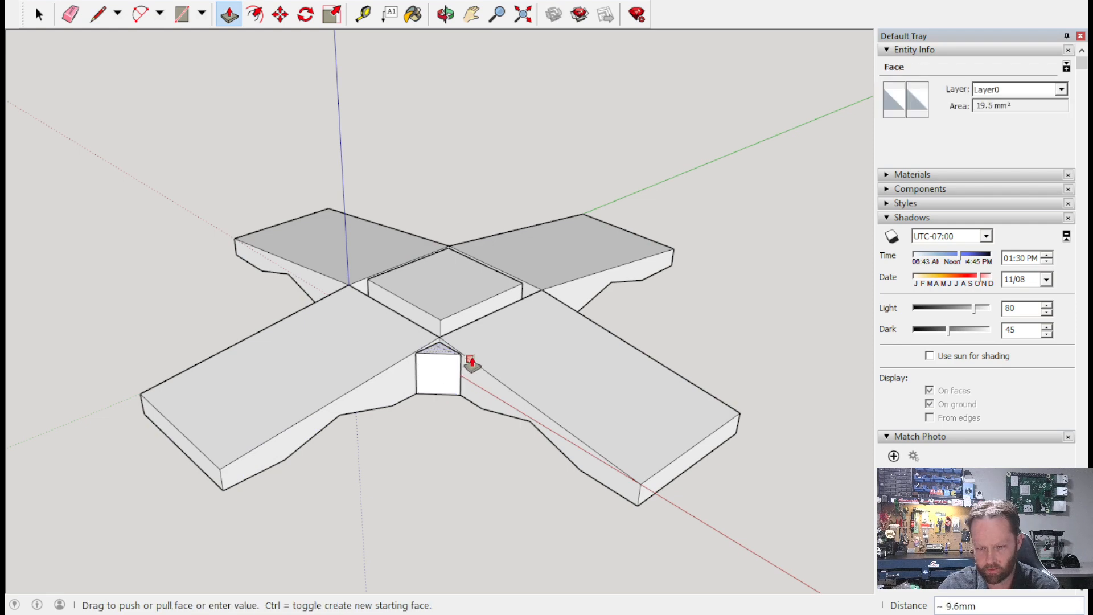
{"action": "left_click", "coordinate": [471, 364]}
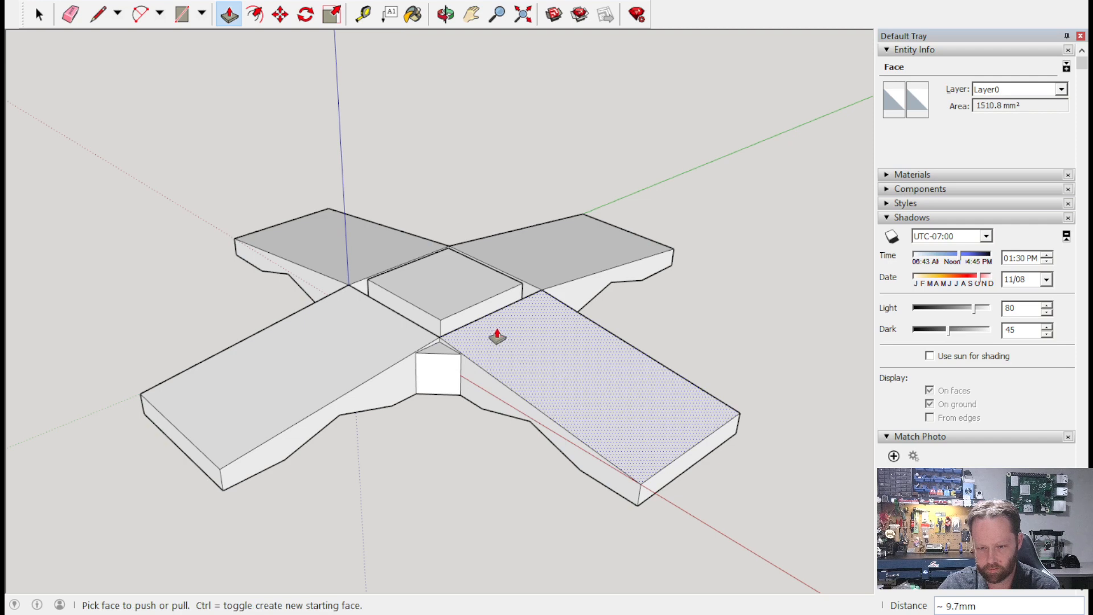
{"action": "left_click", "coordinate": [98, 13]}
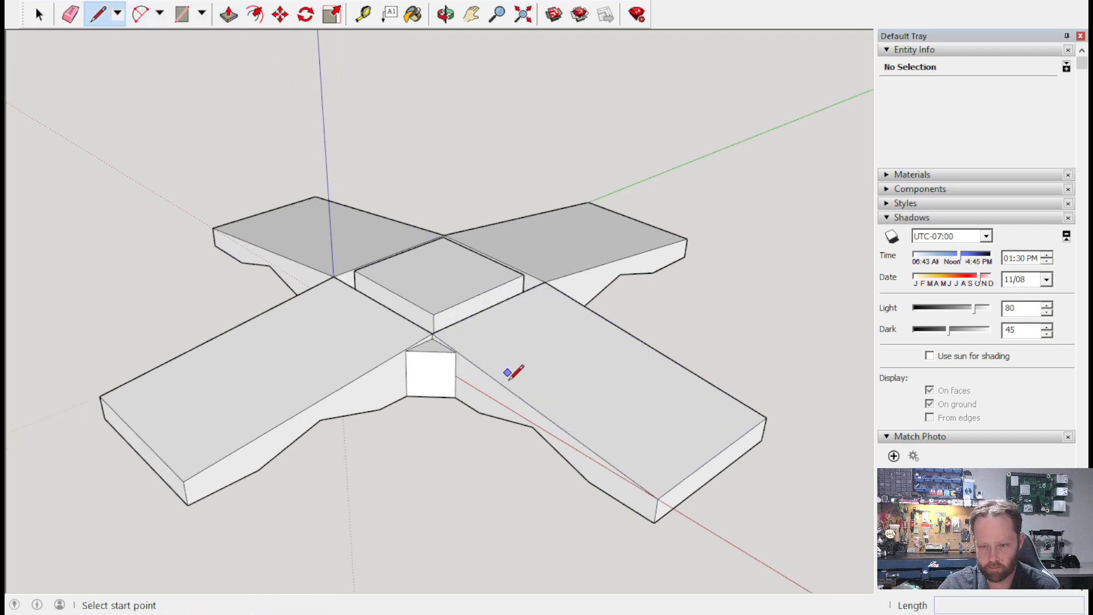
{"action": "scroll", "coordinate": [506, 366], "scroll_direction": "up", "scroll_amount": 4}
{"action": "left_click", "coordinate": [393, 273]}
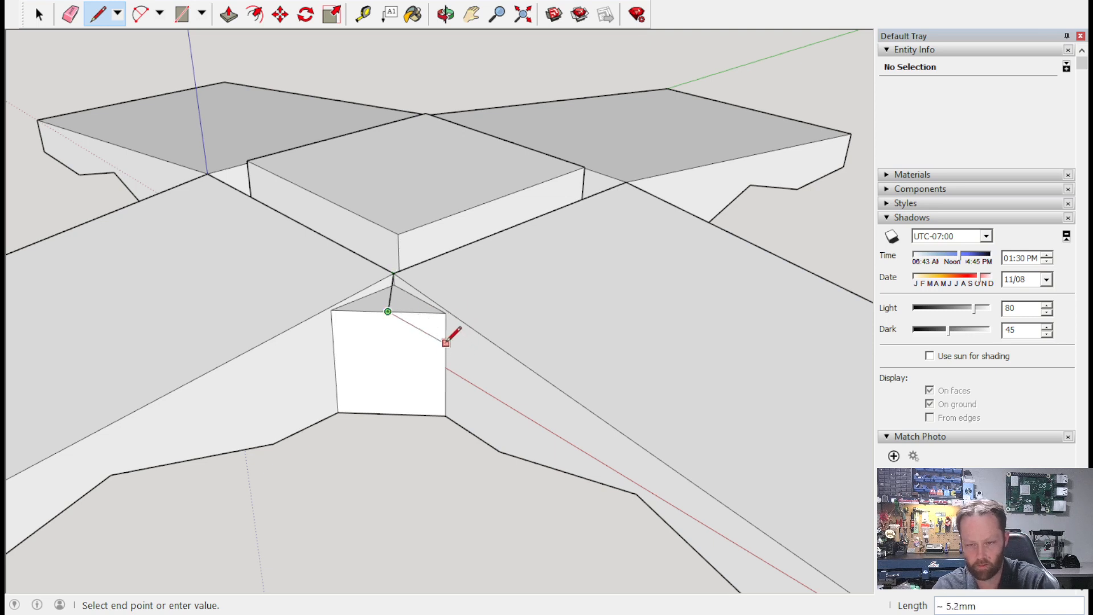
{"action": "key", "text": "Escape"}
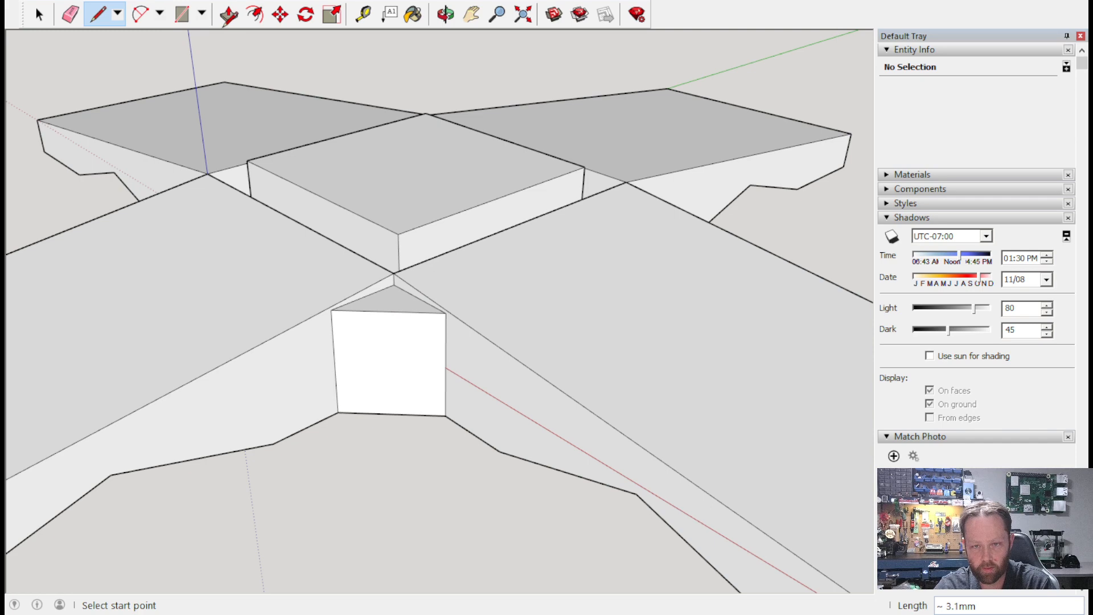
Pull the top face of the triangular corner block up about 0.3 mm to meet the arm's sloping edge.
{"action": "left_click", "coordinate": [228, 14]}
{"action": "left_click_drag", "start_coordinate": [410, 298], "coordinate": [447, 313]}
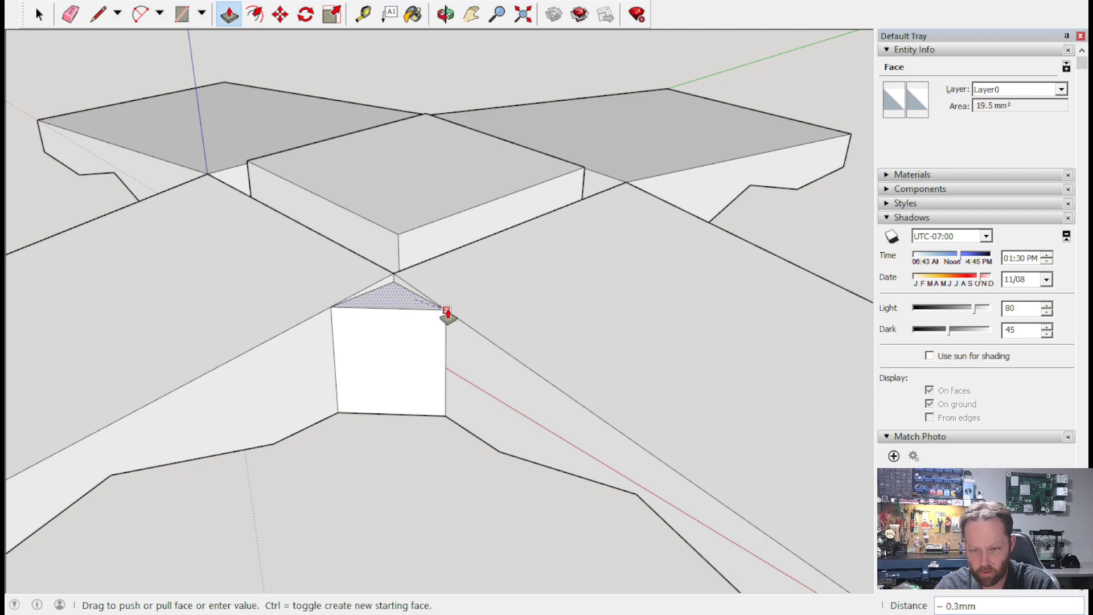
{"action": "left_click", "coordinate": [447, 313]}
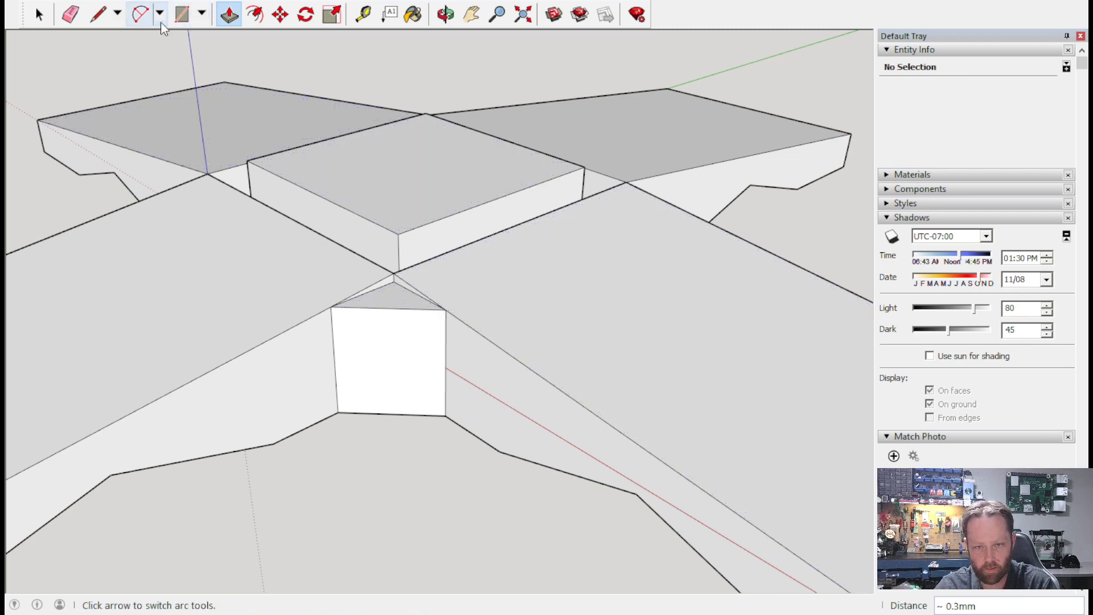
Draw a line about 4.5 mm long from the arms' upper corner to the midpoint of the corner block's outer top edge.
{"action": "left_click", "coordinate": [98, 14]}
{"action": "left_click", "coordinate": [394, 272]}
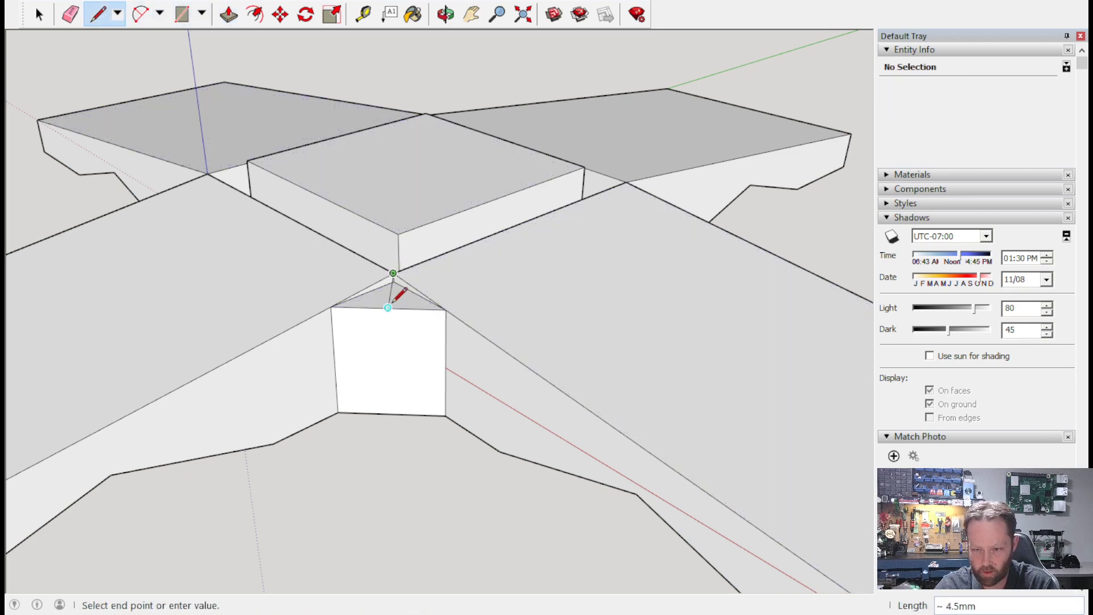
{"action": "left_click", "coordinate": [388, 307]}
{"action": "mouse_move", "coordinate": [398, 297]}
{"action": "middle_mouse_down"}
{"action": "mouse_move", "coordinate": [556, 281]}
{"action": "mouse_move", "coordinate": [361, 224]}
{"action": "mouse_move", "coordinate": [247, 249]}
{"action": "mouse_move", "coordinate": [310, 281]}
{"action": "mouse_move", "coordinate": [603, 237]}
{"action": "mouse_move", "coordinate": [622, 288]}
{"action": "mouse_move", "coordinate": [551, 342]}
{"action": "mouse_move", "coordinate": [383, 325]}
{"action": "mouse_move", "coordinate": [512, 310]}
{"action": "mouse_move", "coordinate": [739, 310]}
{"action": "mouse_move", "coordinate": [703, 310]}
{"action": "mouse_move", "coordinate": [462, 380]}
{"action": "middle_mouse_up"}
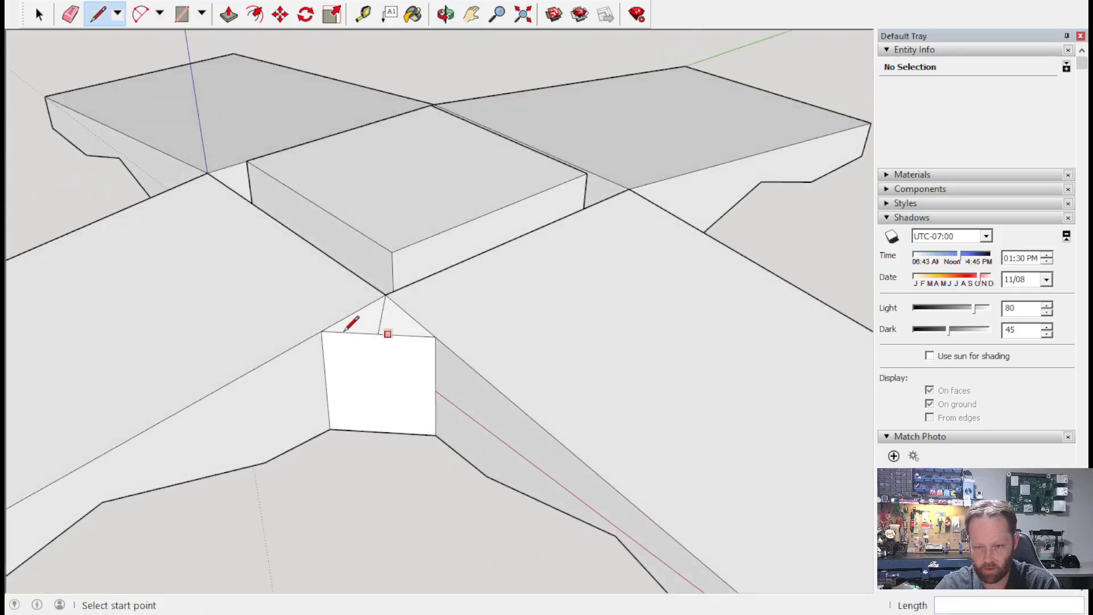
{"action": "left_click", "coordinate": [70, 13]}
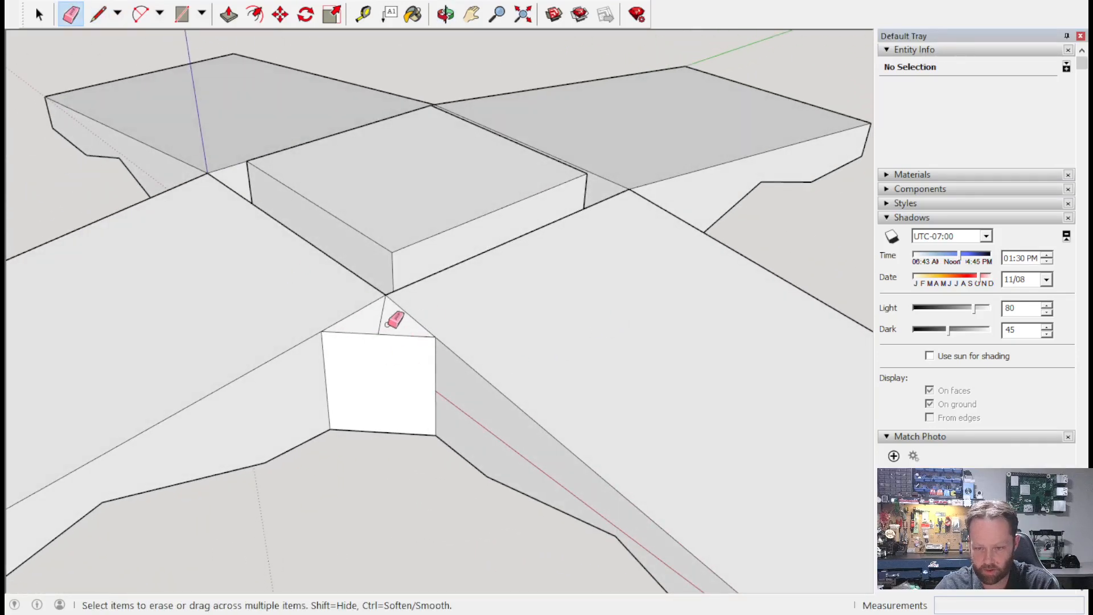
{"action": "mouse_move", "coordinate": [798, 232]}
{"action": "middle_mouse_down"}
{"action": "mouse_move", "coordinate": [686, 244]}
{"action": "mouse_move", "coordinate": [366, 335]}
{"action": "mouse_move", "coordinate": [173, 271]}
{"action": "mouse_move", "coordinate": [183, 287]}
{"action": "middle_mouse_up"}
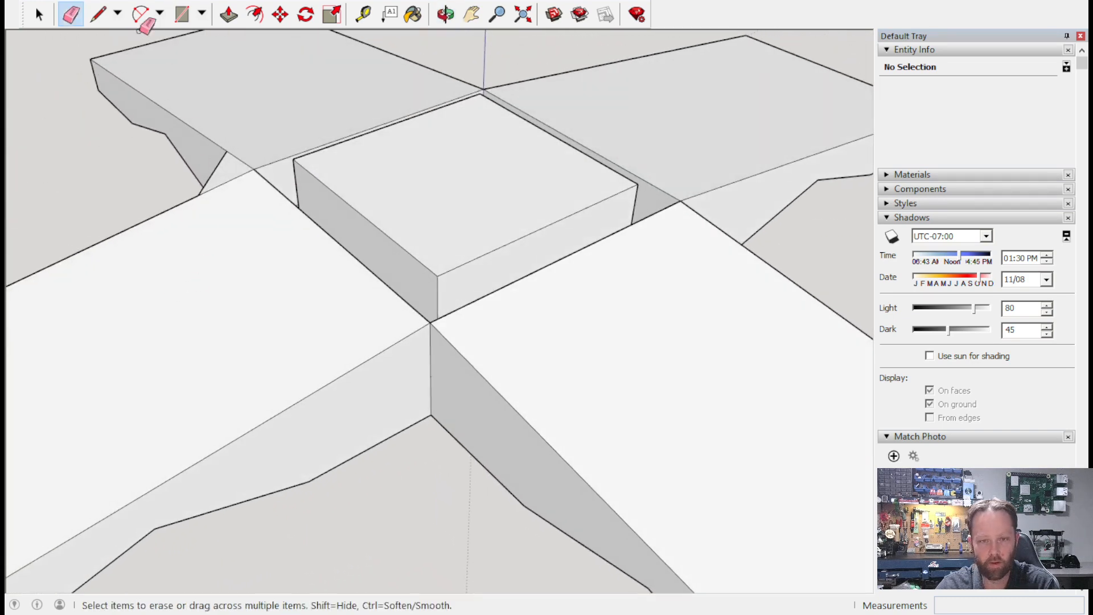
Close a triangle at the next inner corner of the arms with an 8.8 mm bottom line, and pull it up about 9.9 mm.
{"action": "left_click", "coordinate": [98, 13]}
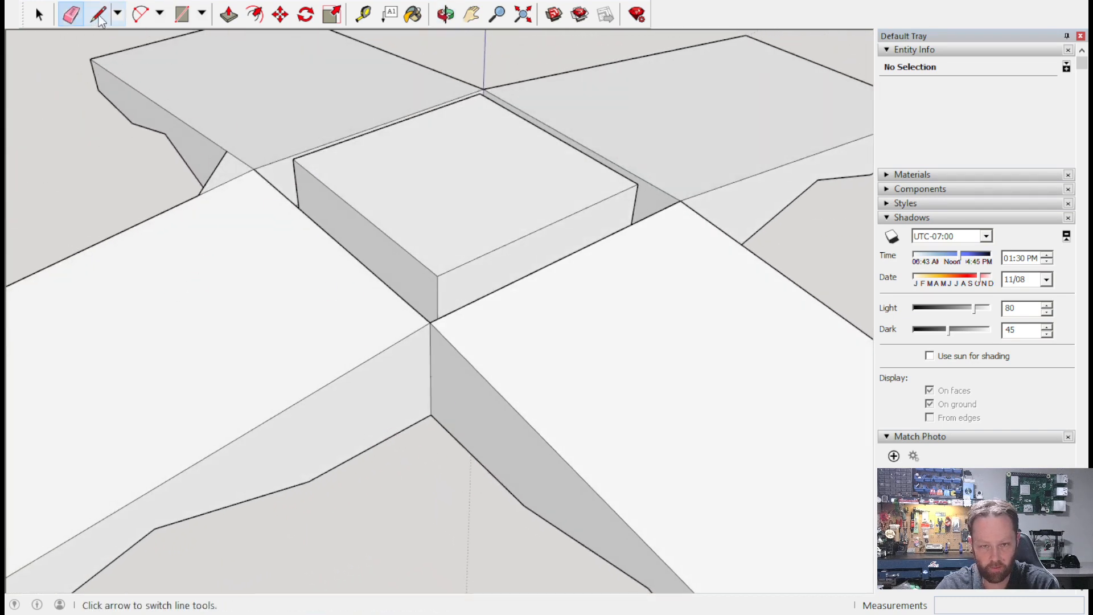
{"action": "left_click", "coordinate": [372, 447]}
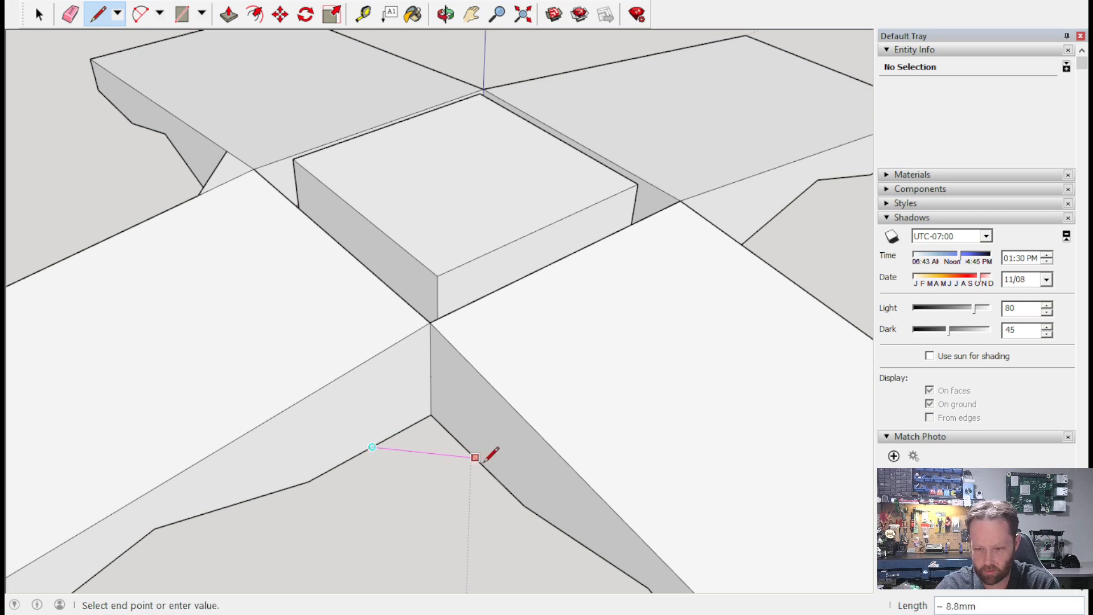
{"action": "left_click", "coordinate": [475, 457]}
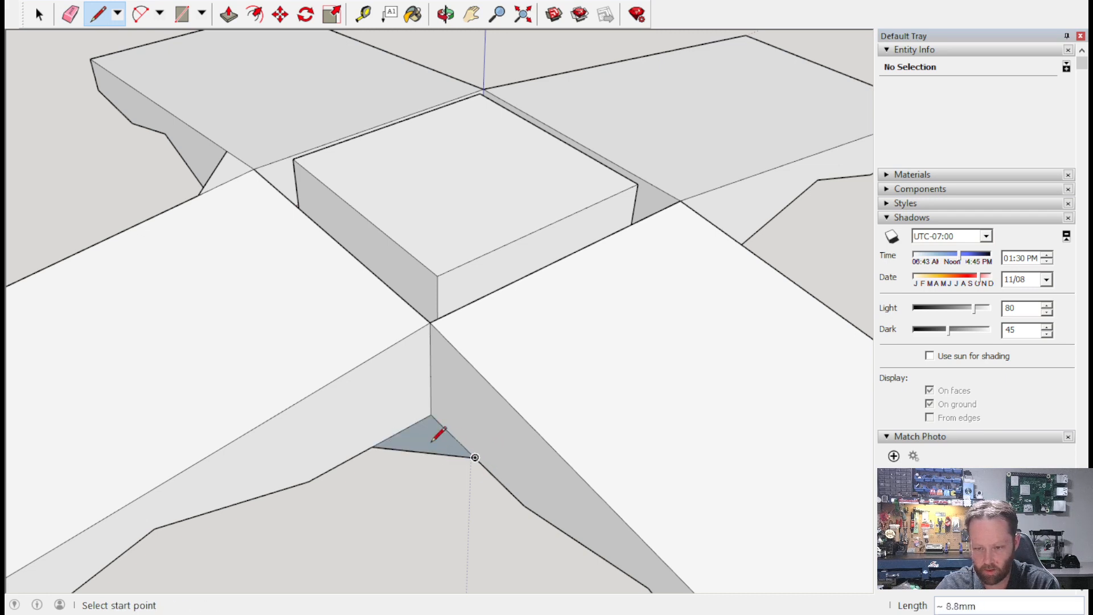
{"action": "left_click", "coordinate": [235, 20]}
{"action": "middle_click_drag", "start_coordinate": [420, 480], "coordinate": [412, 447]}
{"action": "left_click", "coordinate": [413, 439]}
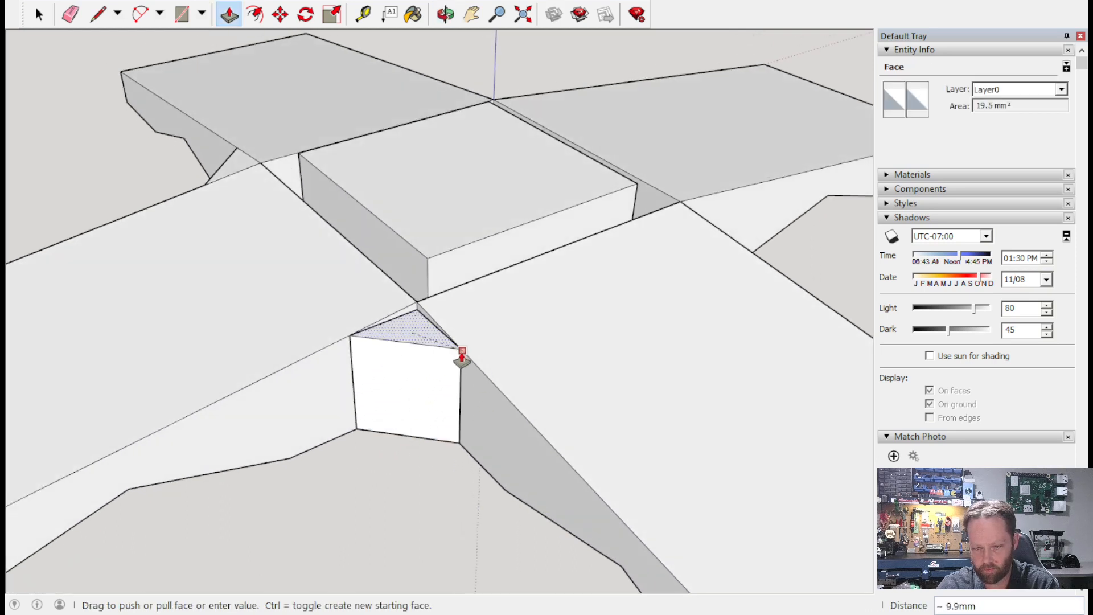
{"action": "left_click", "coordinate": [460, 348]}
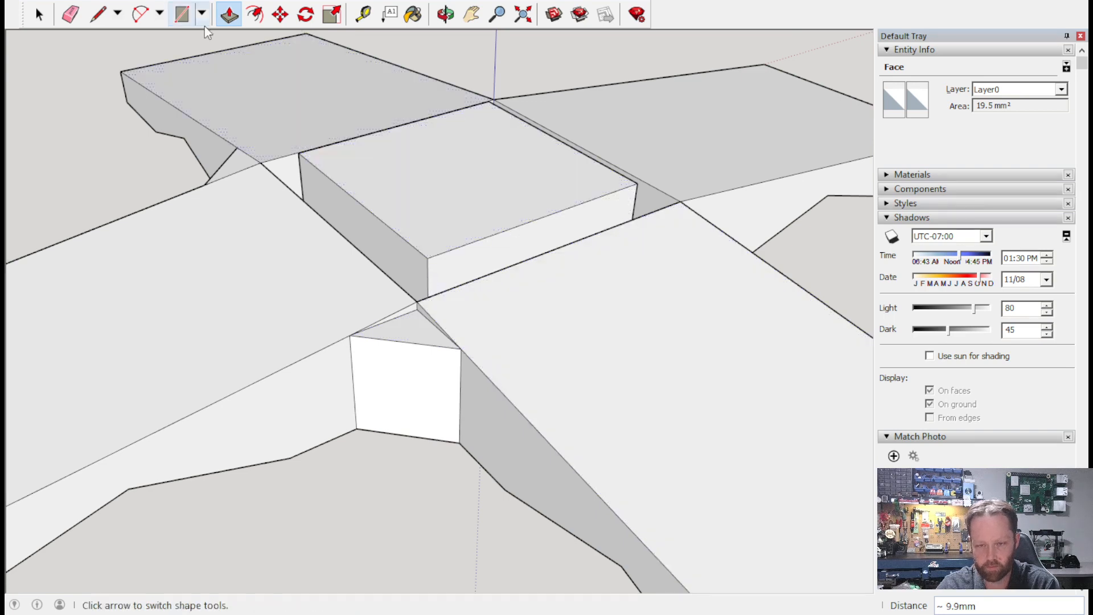
Close the block's sloping top with a line from the arms' upper corner to its outer top edge, and erase the dividing line.
{"action": "left_click", "coordinate": [90, 22]}
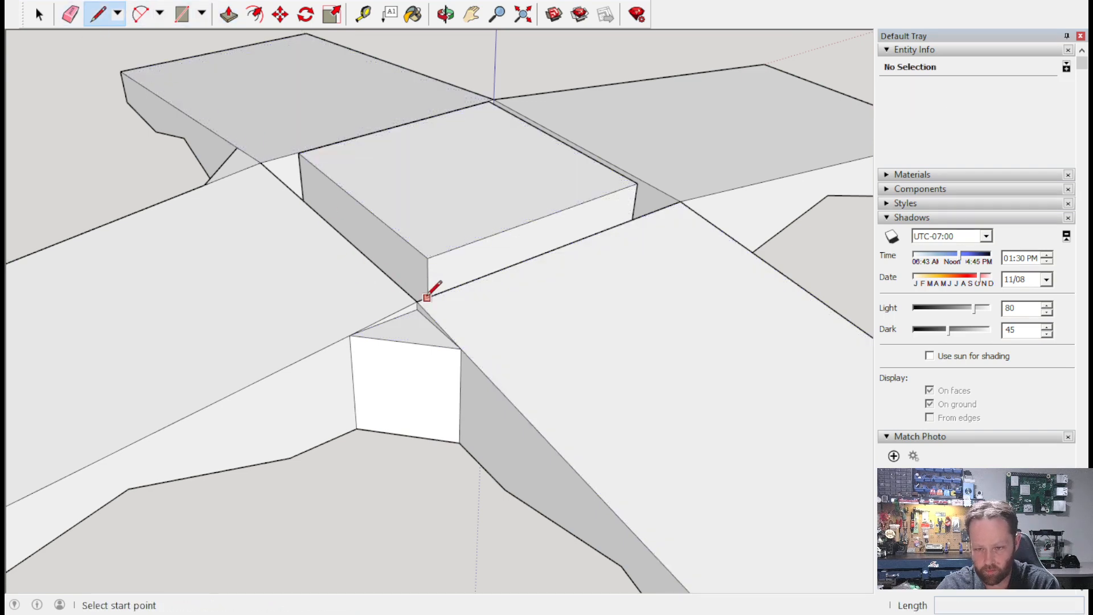
{"action": "left_click", "coordinate": [416, 301]}
{"action": "key", "text": "Escape"}
{"action": "mouse_move", "coordinate": [746, 242]}
{"action": "middle_mouse_down"}
{"action": "mouse_move", "coordinate": [508, 251]}
{"action": "mouse_move", "coordinate": [427, 282]}
{"action": "mouse_move", "coordinate": [453, 317]}
{"action": "middle_mouse_up"}
{"action": "left_click", "coordinate": [70, 14]}
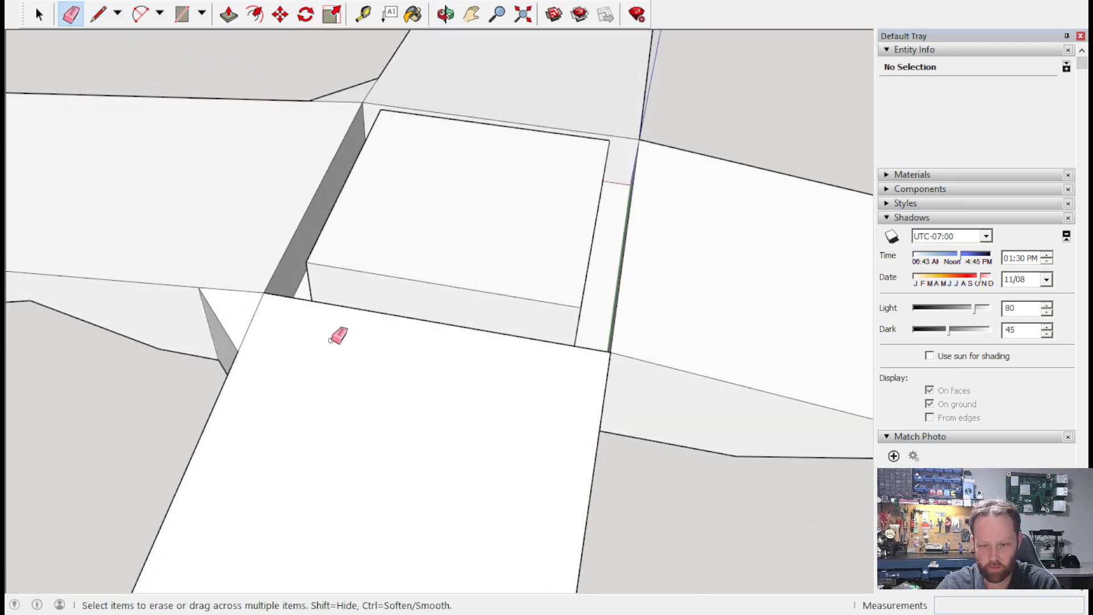
{"action": "left_click", "coordinate": [256, 311]}
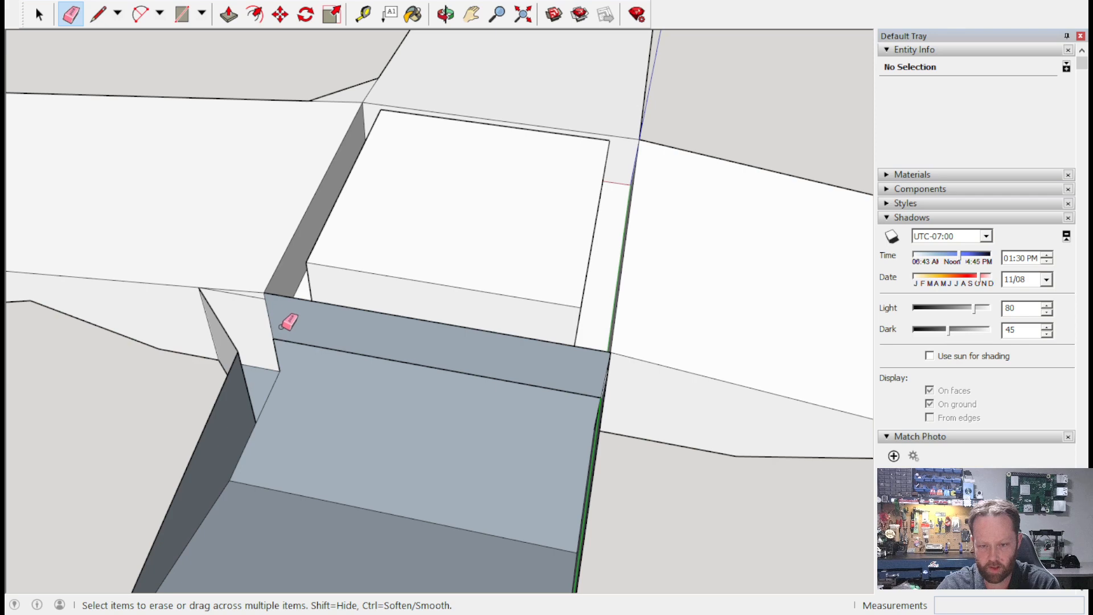
Close a triangle at the third inner corner with an 8.8 mm bottom line, and pull it up about 9.9 mm.
{"action": "mouse_move", "coordinate": [740, 407]}
{"action": "middle_mouse_down"}
{"action": "mouse_move", "coordinate": [516, 299]}
{"action": "mouse_move", "coordinate": [470, 251]}
{"action": "mouse_move", "coordinate": [220, 108]}
{"action": "middle_mouse_up"}
{"action": "left_click", "coordinate": [98, 14]}
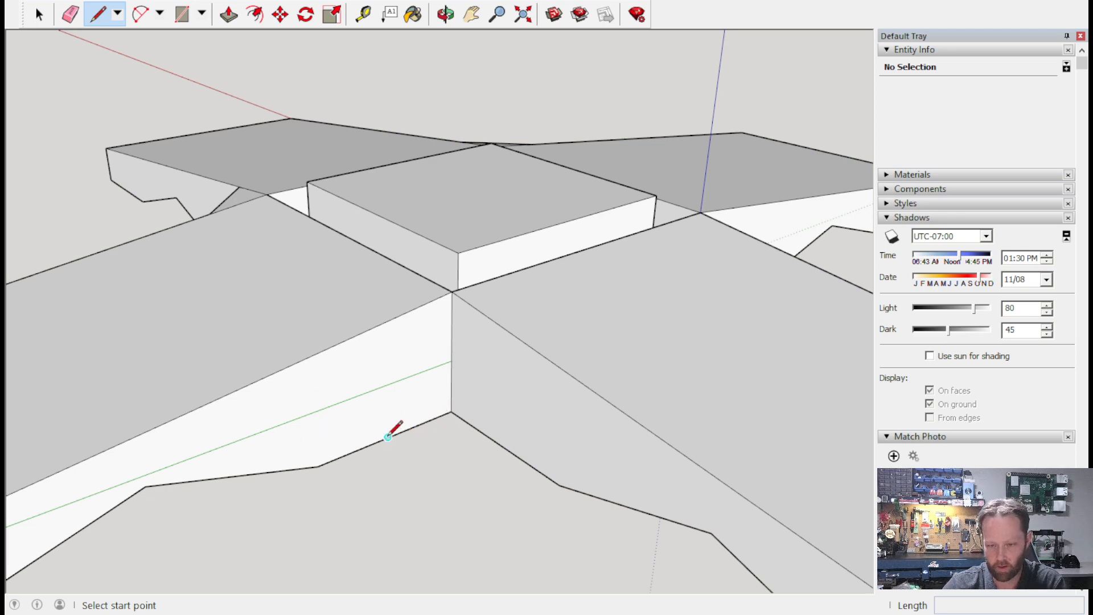
{"action": "left_click", "coordinate": [388, 437]}
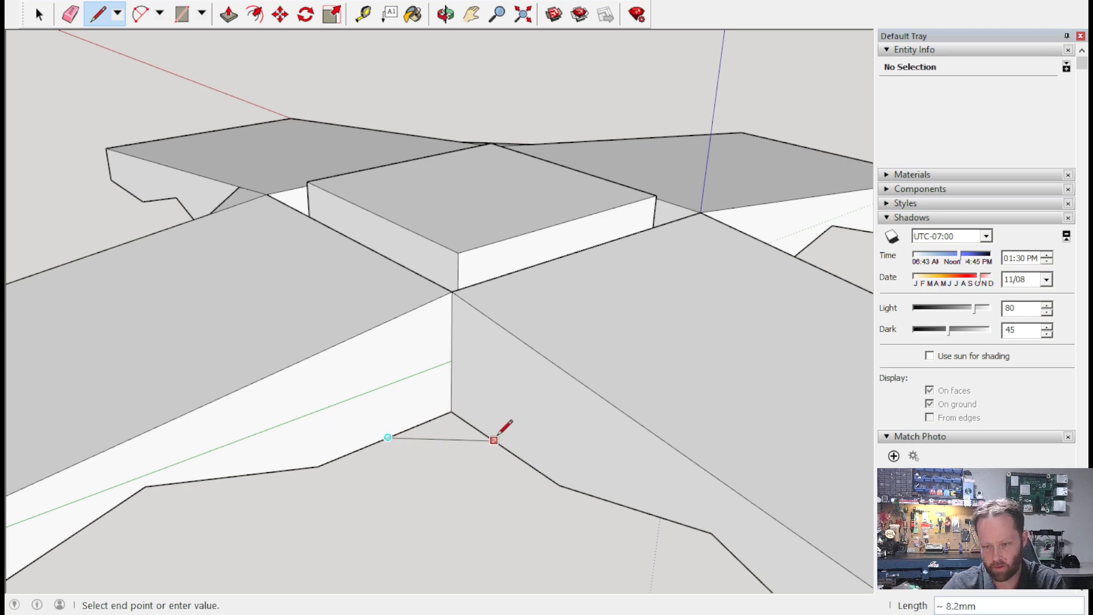
{"action": "left_click", "coordinate": [501, 444]}
{"action": "left_click", "coordinate": [228, 15]}
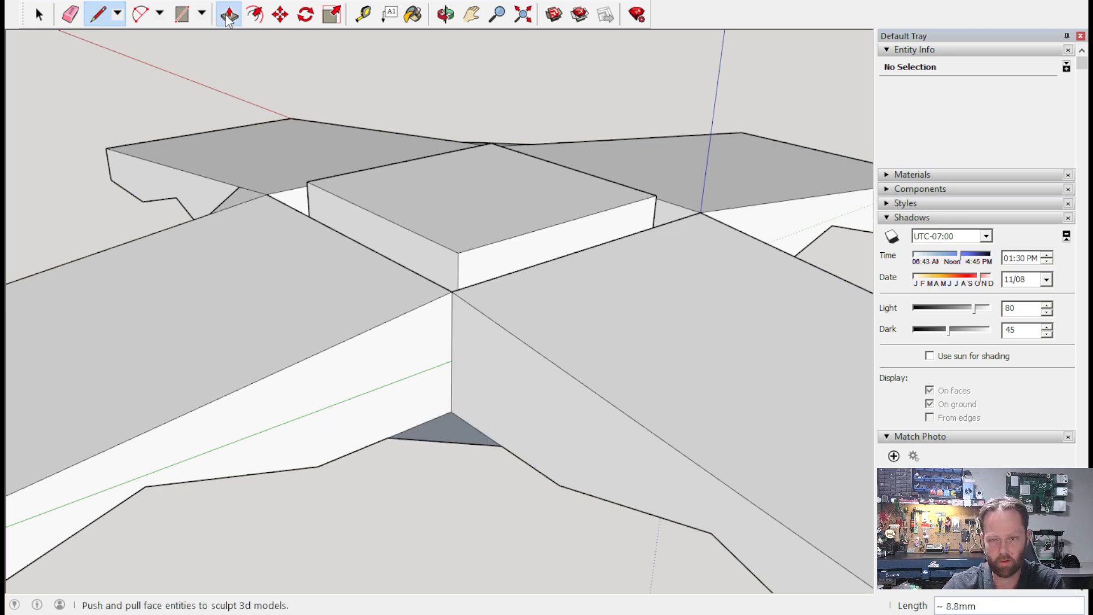
{"action": "left_click", "coordinate": [454, 430]}
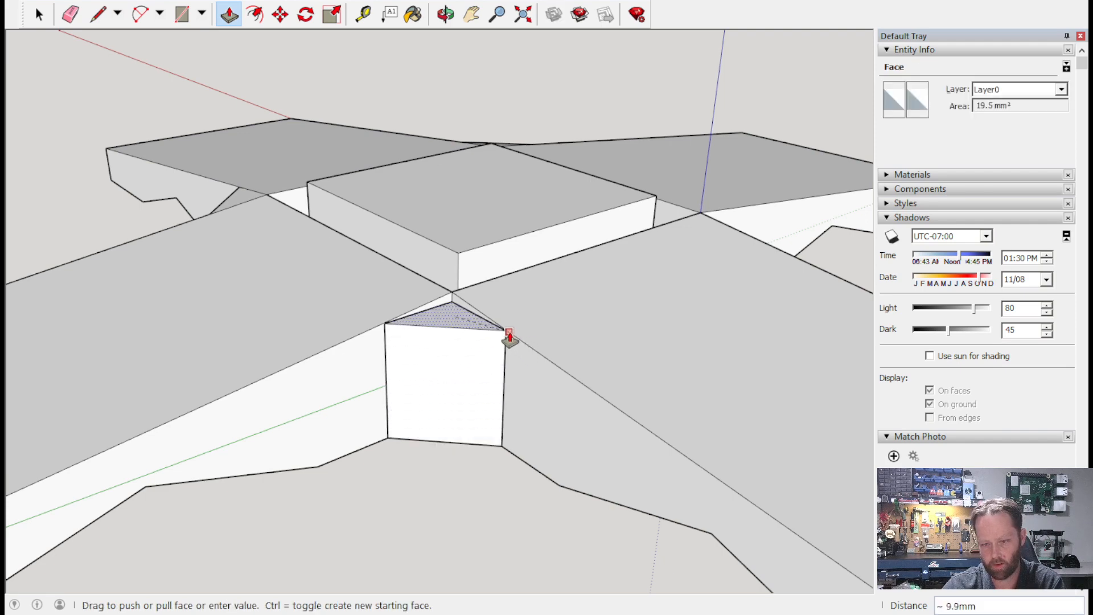
{"action": "left_click", "coordinate": [510, 338]}
{"action": "left_click", "coordinate": [97, 20]}
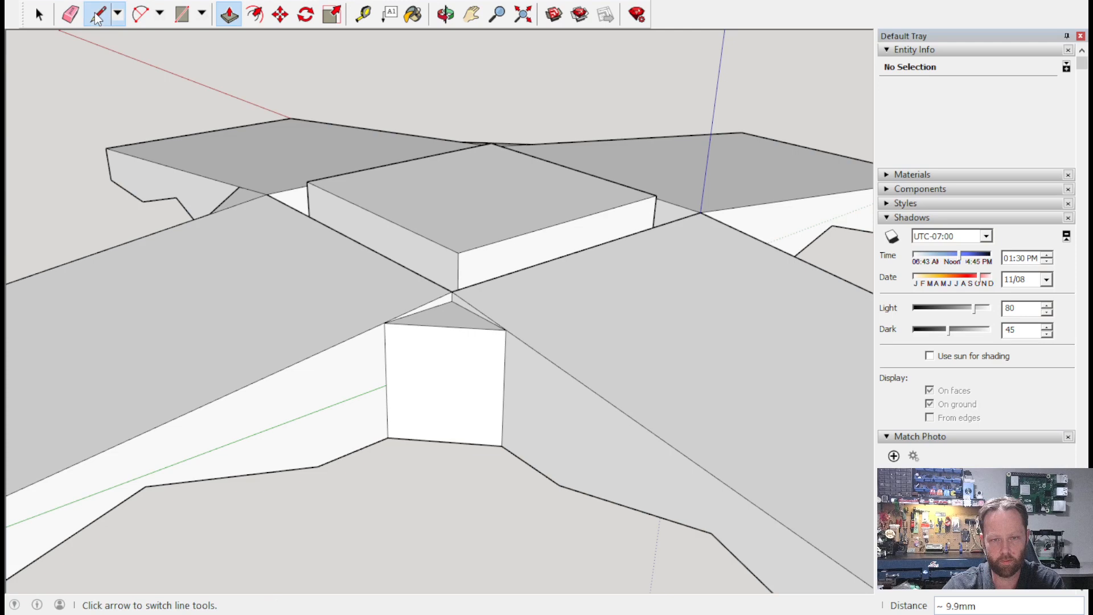
{"action": "left_click", "coordinate": [451, 291]}
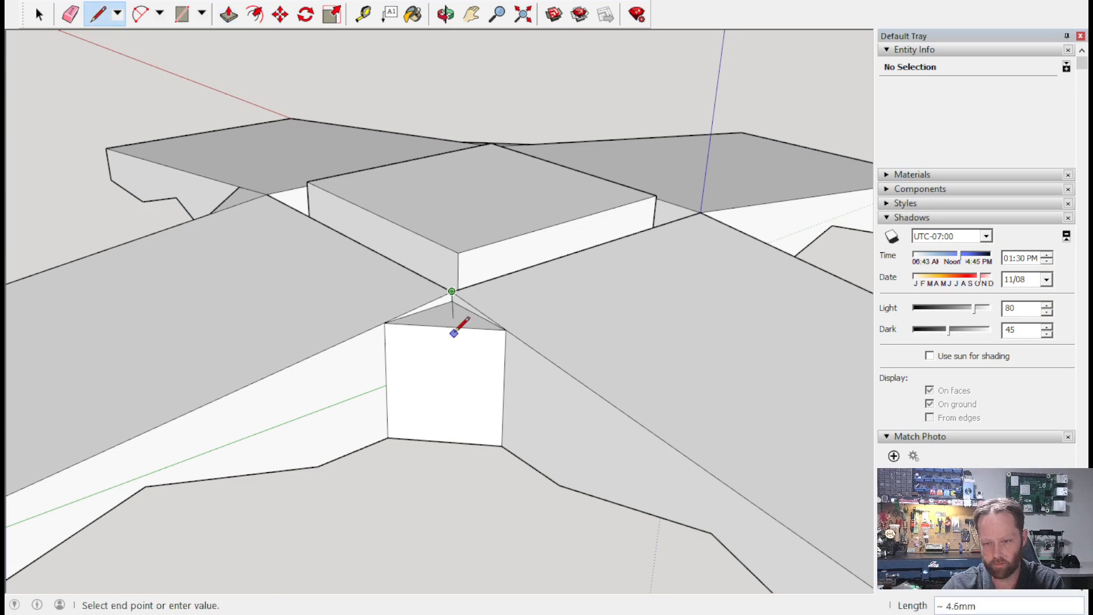
{"action": "left_click", "coordinate": [506, 329]}
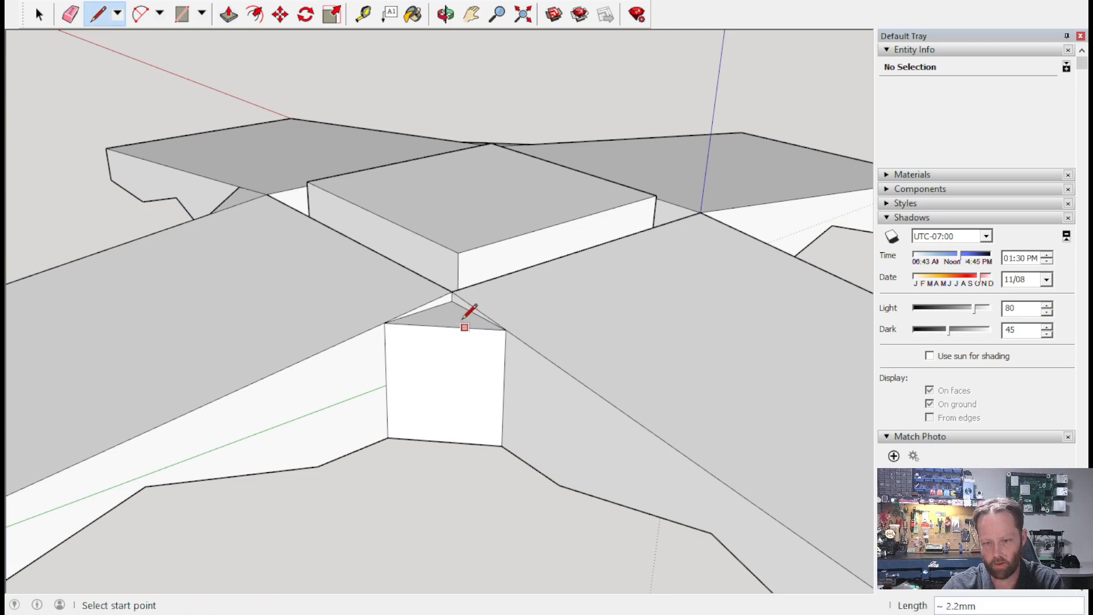
Pull the third corner block's top face up slightly to meet the arm's sloping edge.
{"action": "scroll", "coordinate": [472, 255], "scroll_direction": "up", "scroll_amount": 6}
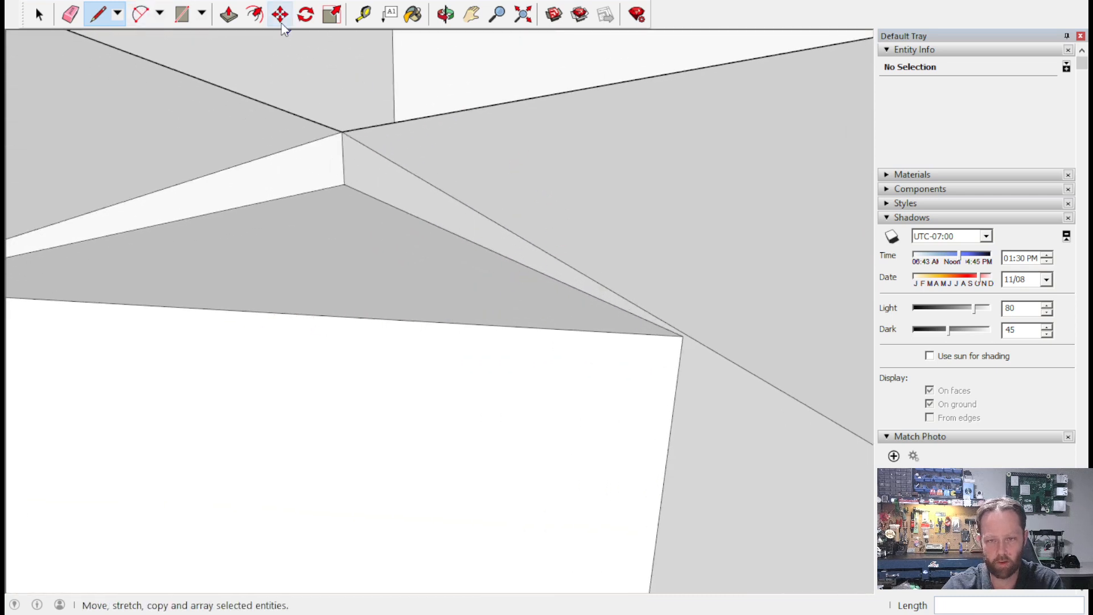
{"action": "left_click", "coordinate": [228, 15]}
{"action": "left_click", "coordinate": [581, 322]}
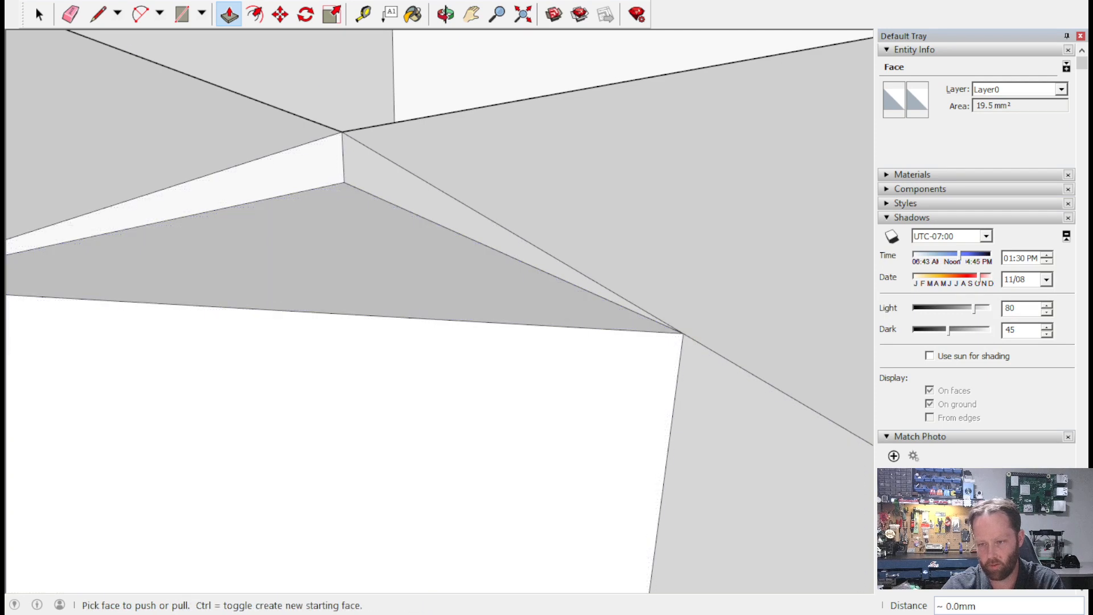
Draw a line about 4.5 mm long from the arms' upper corner to the third block's outer top edge, and erase it from the sloping top.
{"action": "left_click", "coordinate": [99, 15]}
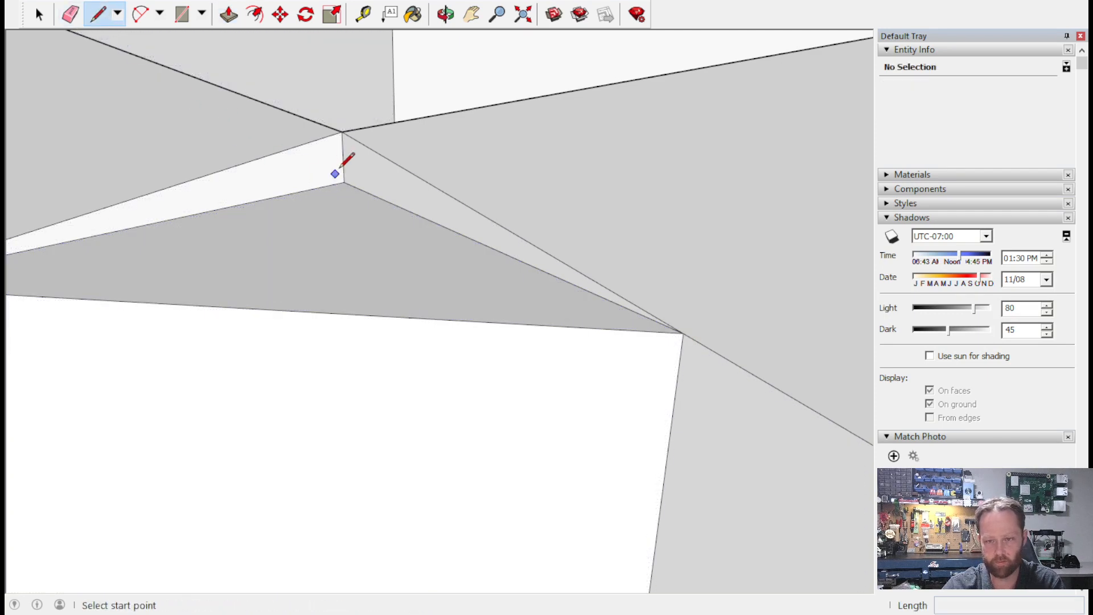
{"action": "left_click", "coordinate": [342, 131]}
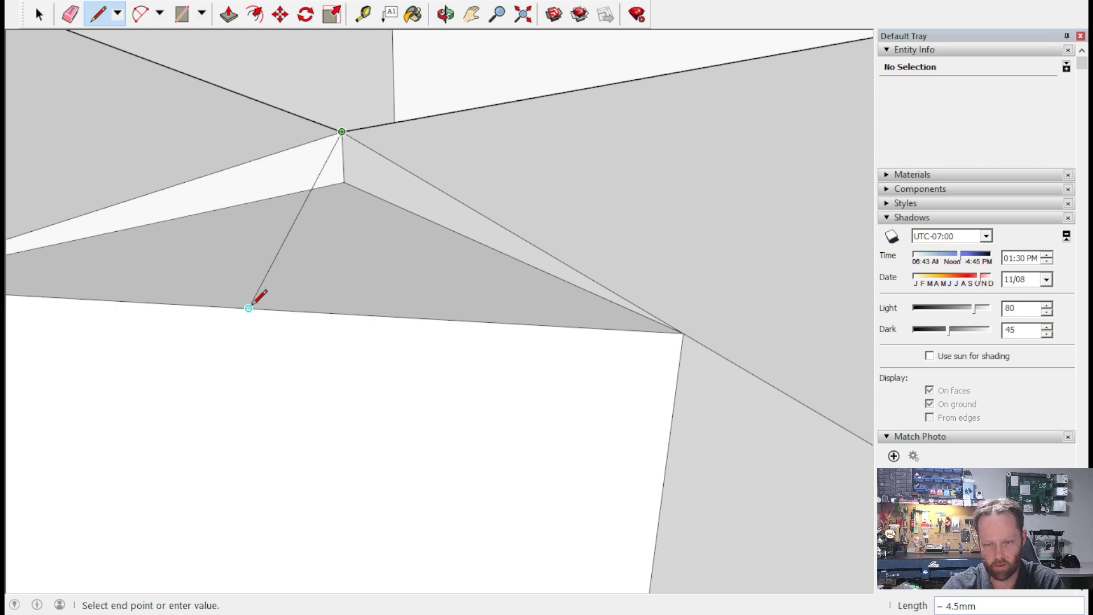
{"action": "left_click", "coordinate": [233, 307]}
{"action": "scroll", "coordinate": [355, 306], "scroll_direction": "down", "scroll_amount": 5}
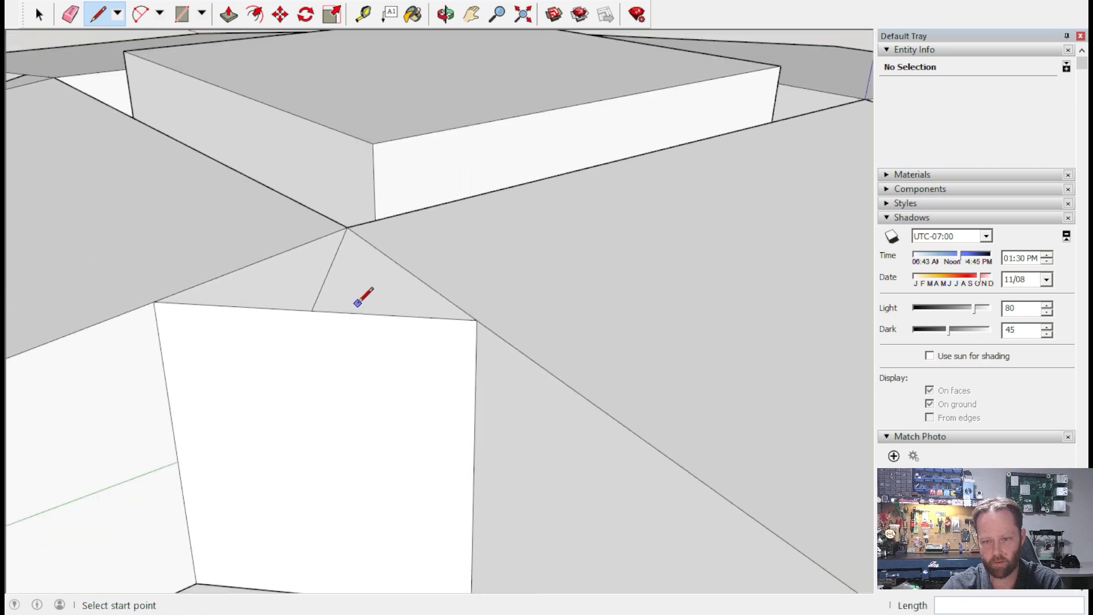
{"action": "key", "text": "e"}
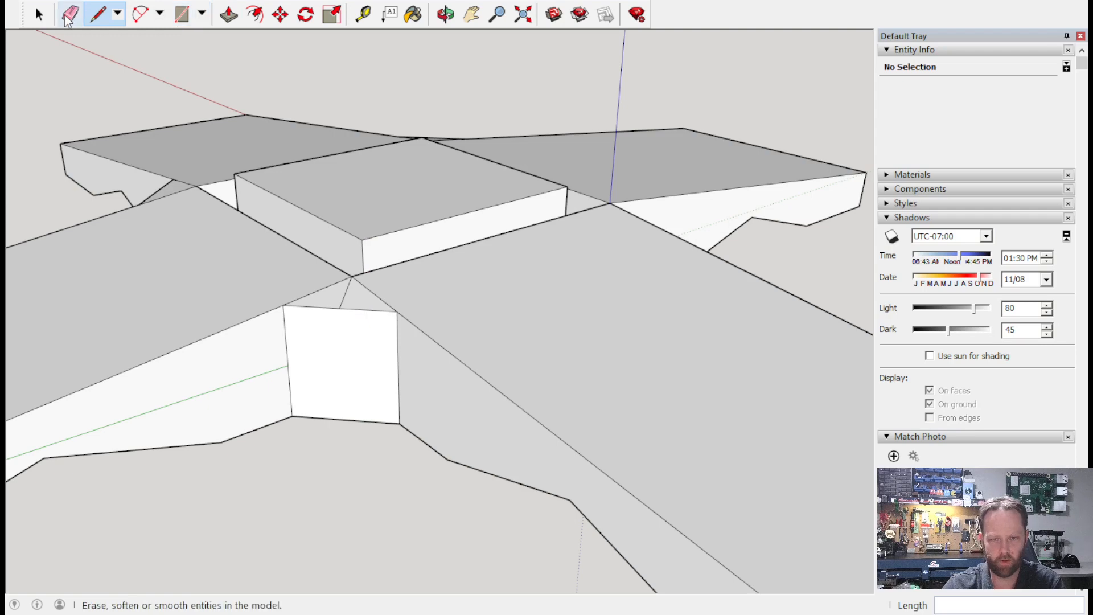
Close a triangle at the fourth inner corner with an 8.8 mm bottom line, and pull it up about 9.9 mm.
{"action": "mouse_move", "coordinate": [374, 301]}
{"action": "middle_mouse_down"}
{"action": "mouse_move", "coordinate": [630, 273]}
{"action": "mouse_move", "coordinate": [127, 254]}
{"action": "mouse_move", "coordinate": [85, 263]}
{"action": "mouse_move", "coordinate": [80, 77]}
{"action": "middle_mouse_up"}
{"action": "left_click", "coordinate": [98, 14]}
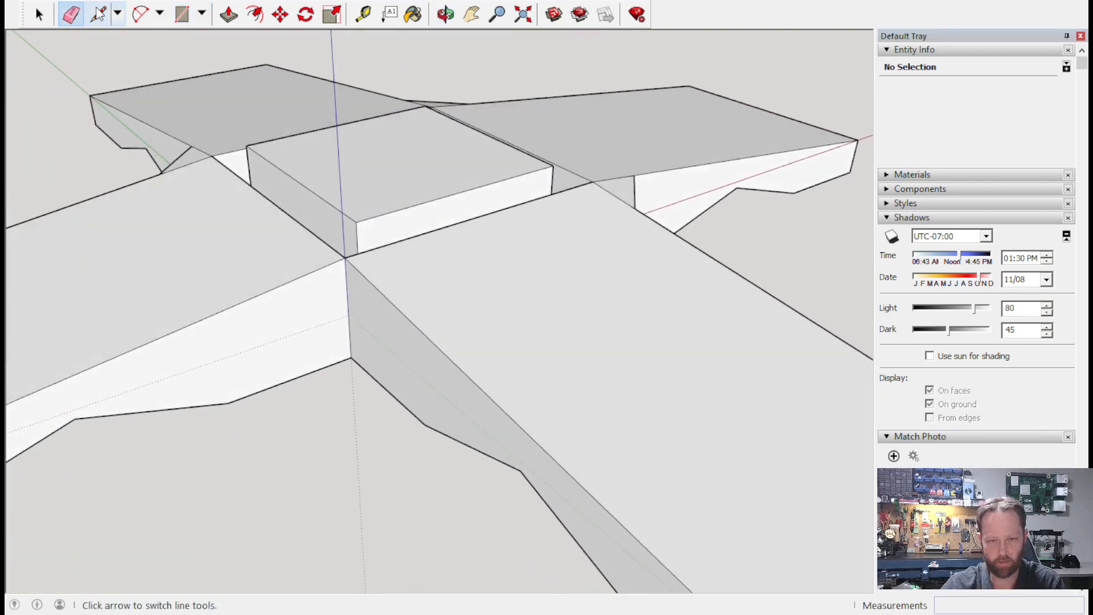
{"action": "left_click", "coordinate": [292, 379]}
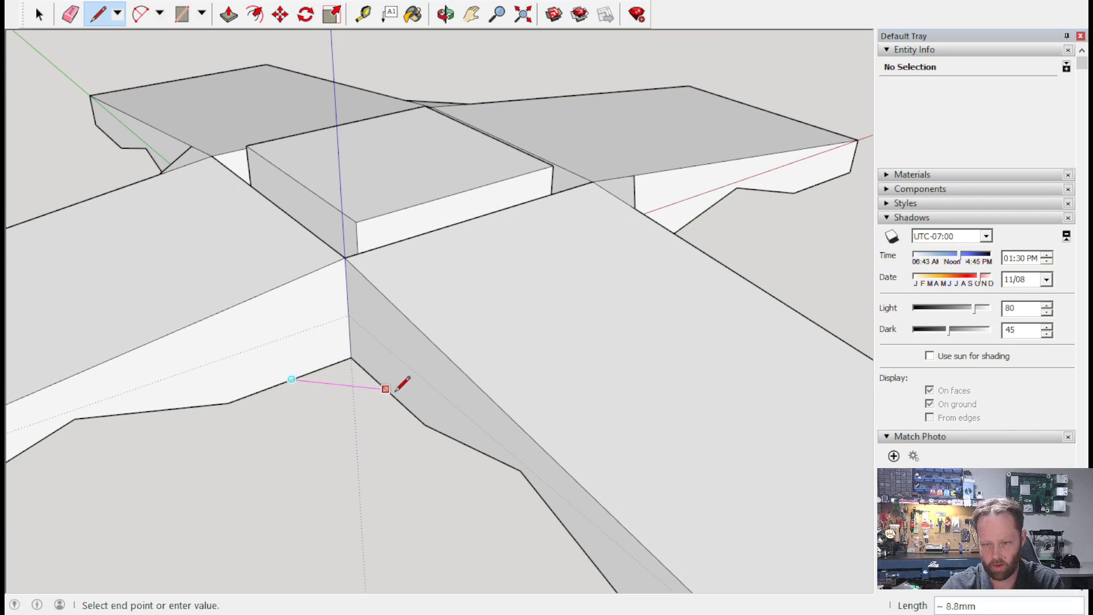
{"action": "left_click", "coordinate": [385, 388]}
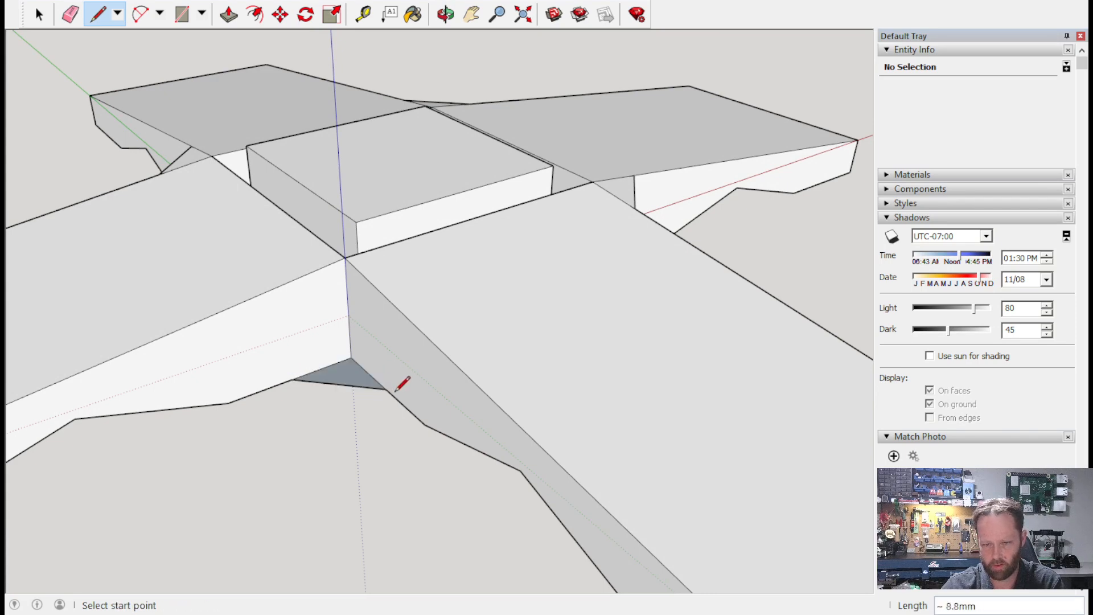
{"action": "left_click", "coordinate": [228, 14]}
{"action": "left_click", "coordinate": [341, 376]}
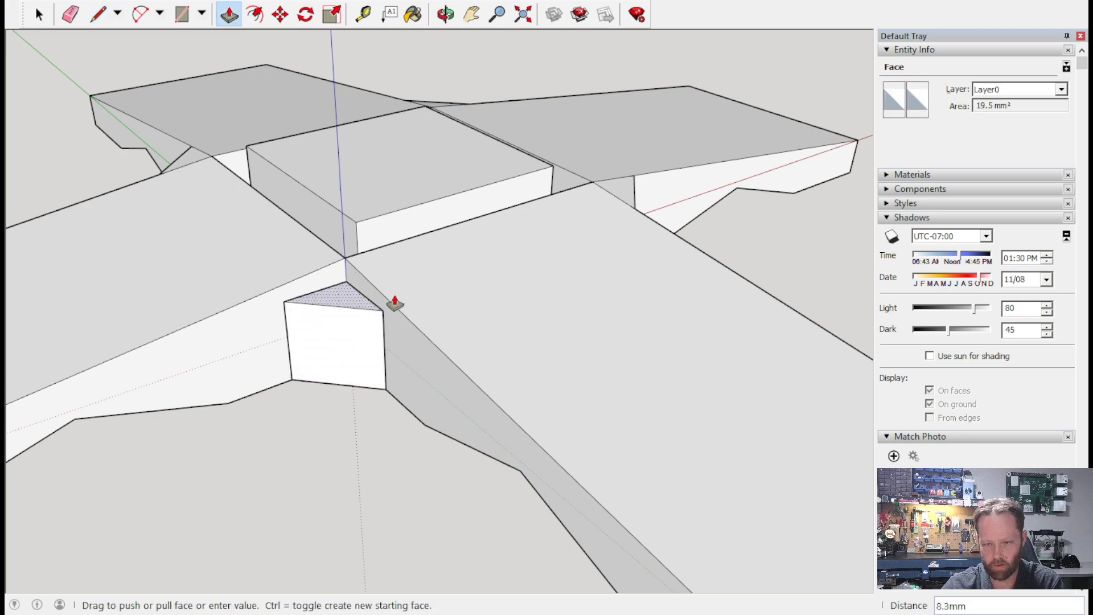
{"action": "left_click", "coordinate": [385, 297]}
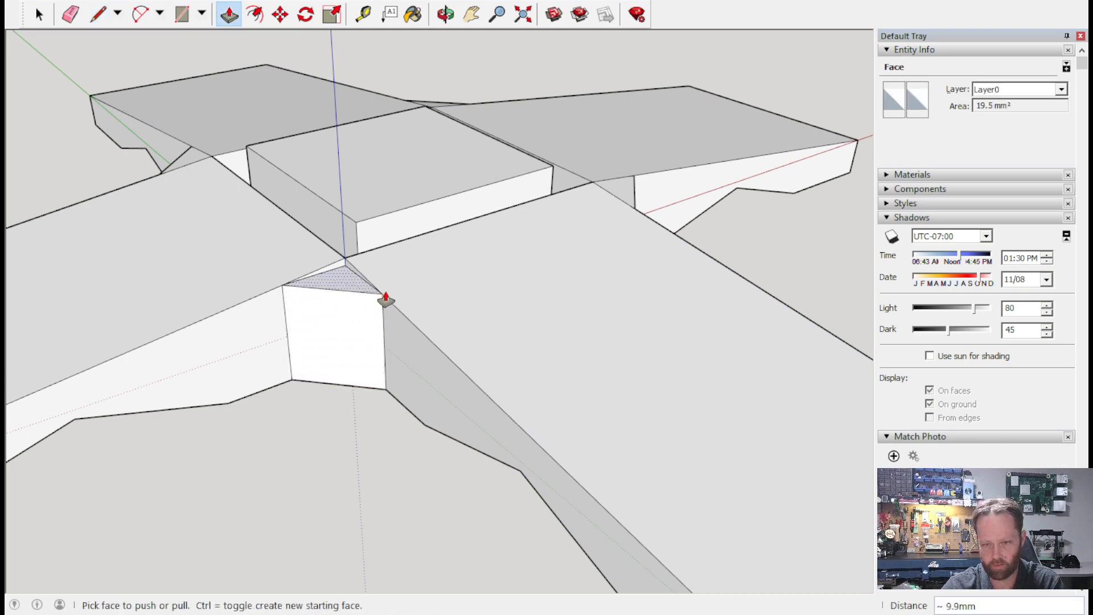
Close the fourth block's sloping top with a line about 4.5 mm long from the arms' upper corner to its outer top edge, and erase that line.
{"action": "scroll", "coordinate": [383, 298], "scroll_direction": "up", "scroll_amount": 6}
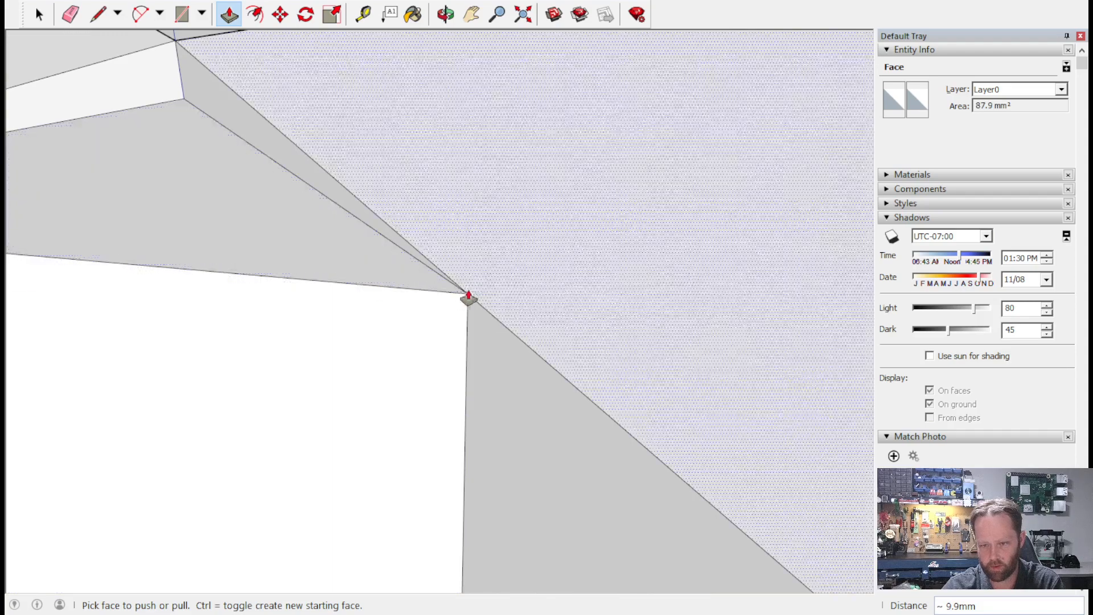
{"action": "scroll", "coordinate": [127, 274], "scroll_direction": "down", "scroll_amount": 3}
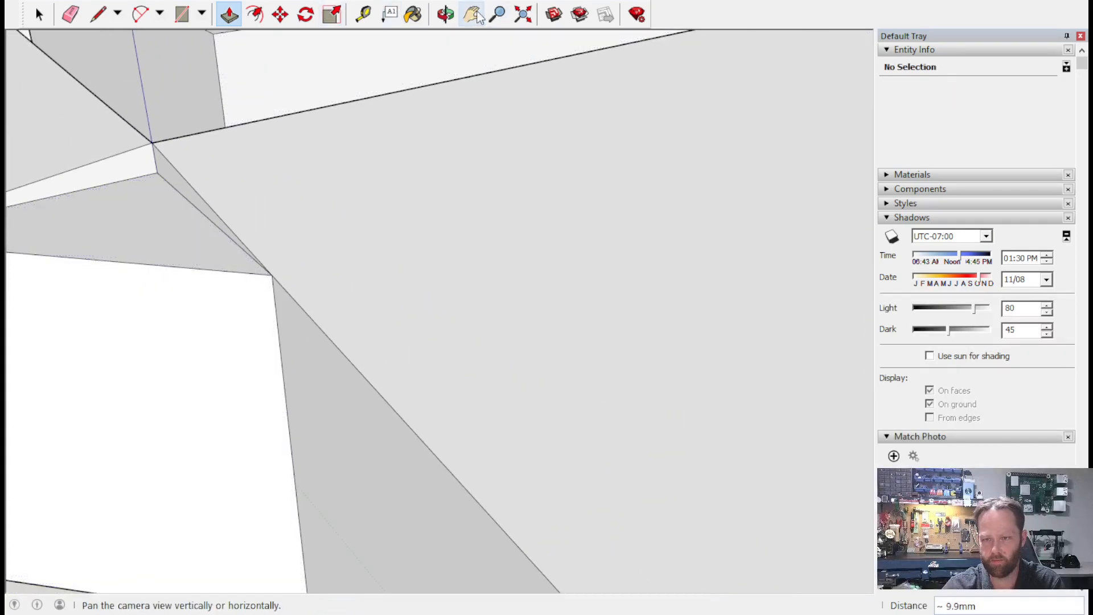
{"action": "left_click", "coordinate": [472, 14]}
{"action": "left_click_drag", "start_coordinate": [390, 282], "coordinate": [668, 362]}
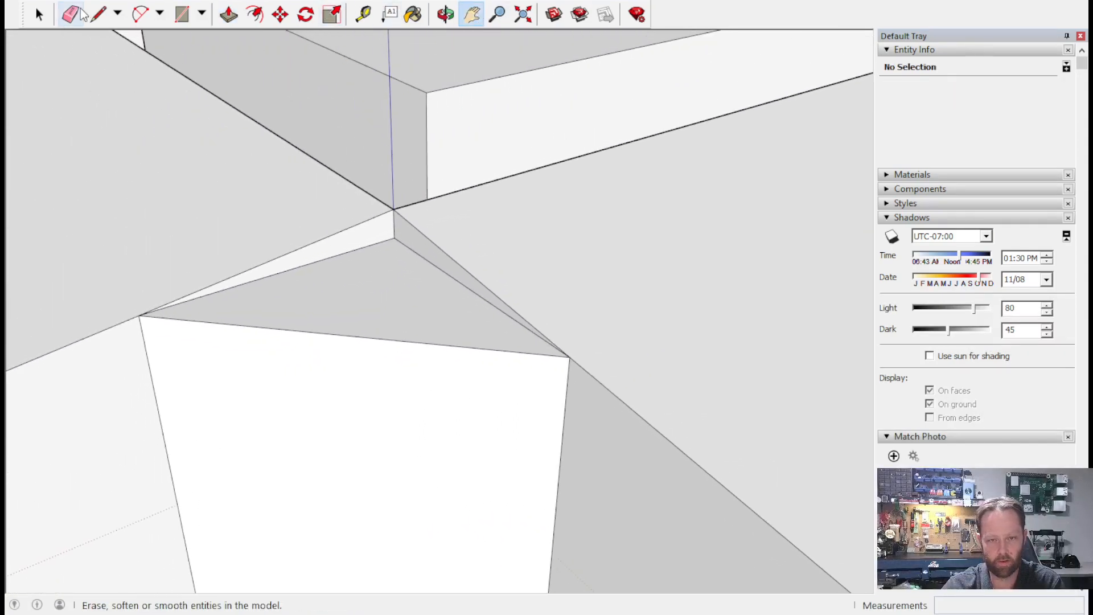
{"action": "left_click", "coordinate": [98, 13]}
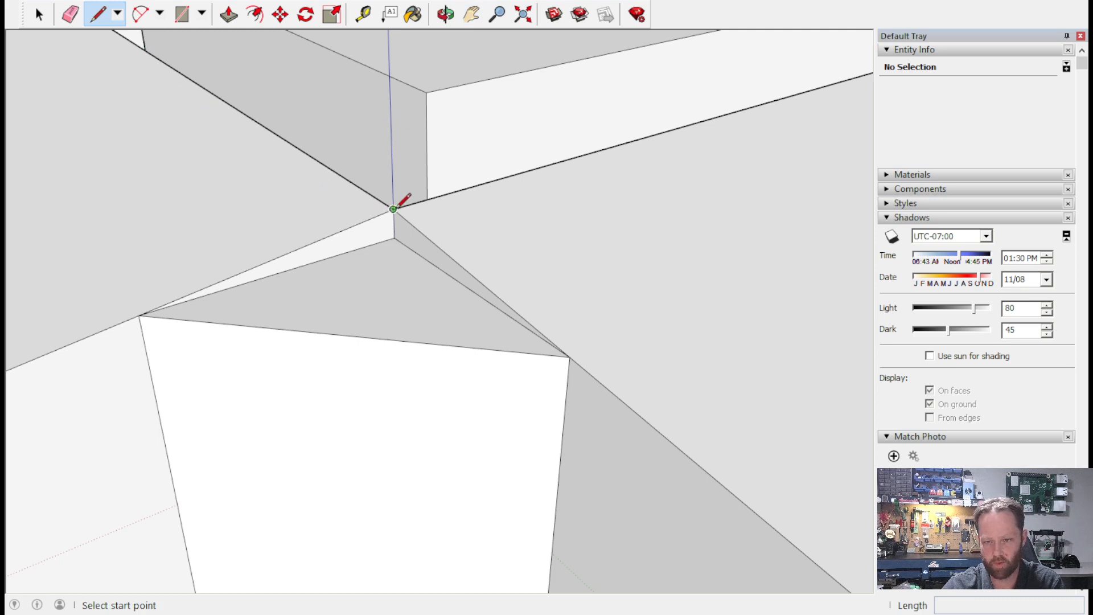
{"action": "left_click", "coordinate": [393, 208]}
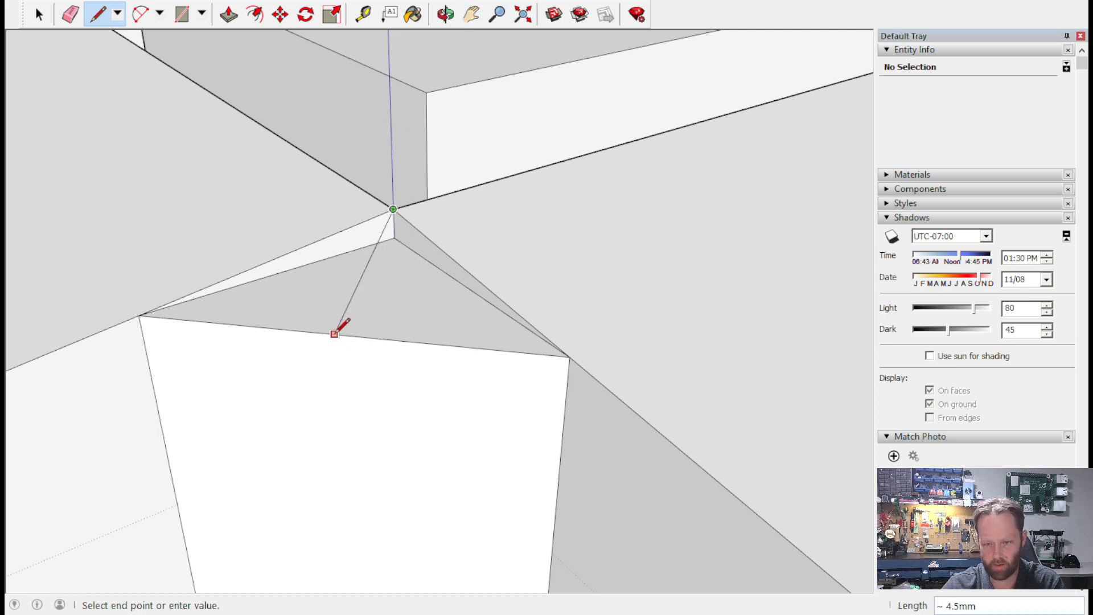
{"action": "left_click", "coordinate": [345, 336]}
{"action": "scroll", "coordinate": [438, 248], "scroll_direction": "down", "scroll_amount": 2}
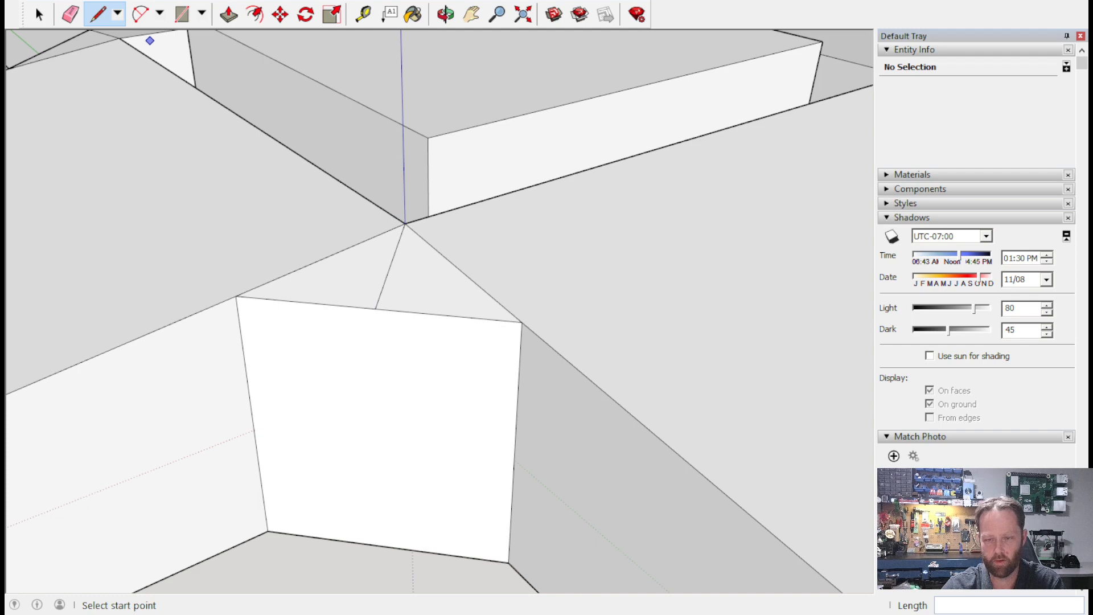
{"action": "left_click", "coordinate": [70, 14]}
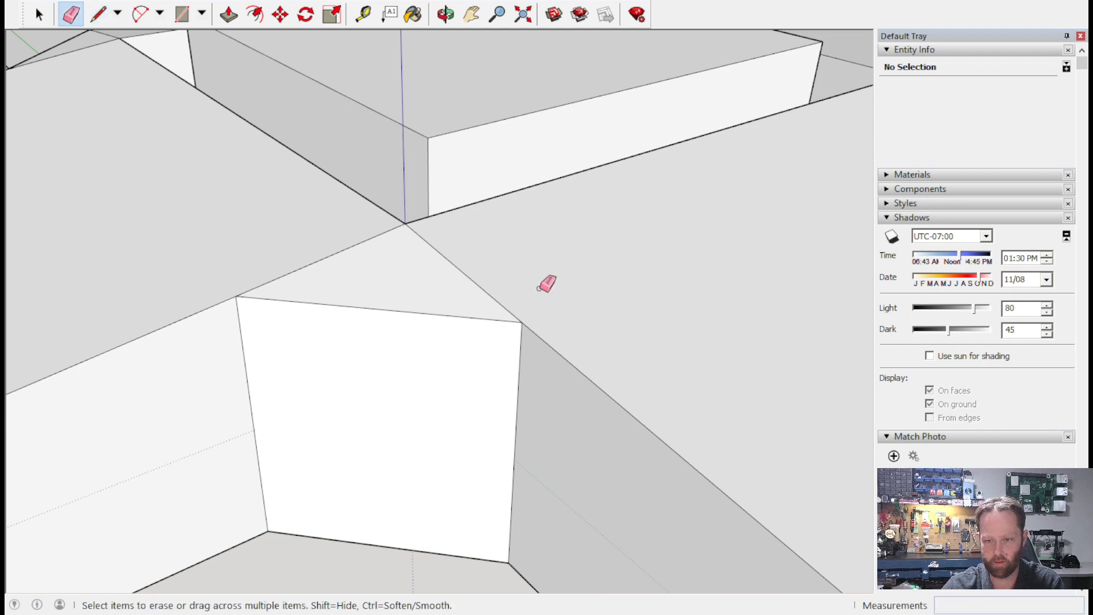
{"action": "scroll", "coordinate": [546, 284], "scroll_direction": "down", "scroll_amount": 3}
{"action": "mouse_move", "coordinate": [515, 273]}
{"action": "middle_mouse_down"}
{"action": "mouse_move", "coordinate": [723, 320]}
{"action": "mouse_move", "coordinate": [500, 417]}
{"action": "mouse_move", "coordinate": [341, 454]}
{"action": "mouse_move", "coordinate": [5, 371]}
{"action": "mouse_move", "coordinate": [9, 325]}
{"action": "mouse_move", "coordinate": [192, 467]}
{"action": "mouse_move", "coordinate": [552, 386]}
{"action": "mouse_move", "coordinate": [483, 314]}
{"action": "middle_mouse_up"}
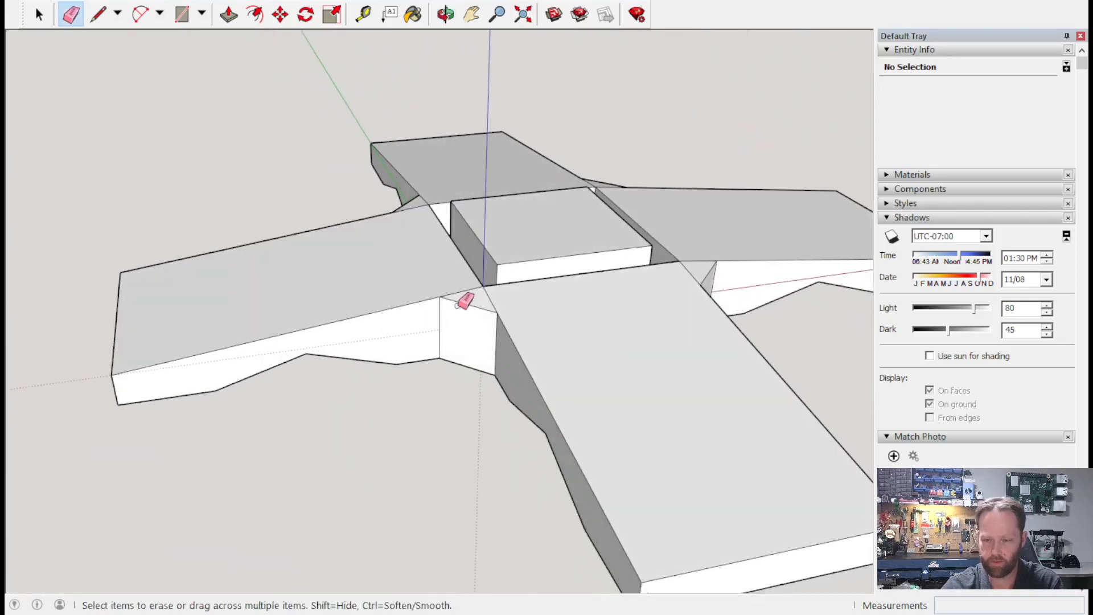
{"action": "mouse_move", "coordinate": [297, 252]}
{"action": "middle_mouse_down"}
{"action": "mouse_move", "coordinate": [366, 310]}
{"action": "mouse_move", "coordinate": [579, 305]}
{"action": "mouse_move", "coordinate": [541, 247]}
{"action": "mouse_move", "coordinate": [626, 259]}
{"action": "mouse_move", "coordinate": [510, 237]}
{"action": "mouse_move", "coordinate": [522, 261]}
{"action": "mouse_move", "coordinate": [626, 353]}
{"action": "mouse_move", "coordinate": [623, 343]}
{"action": "middle_mouse_up"}
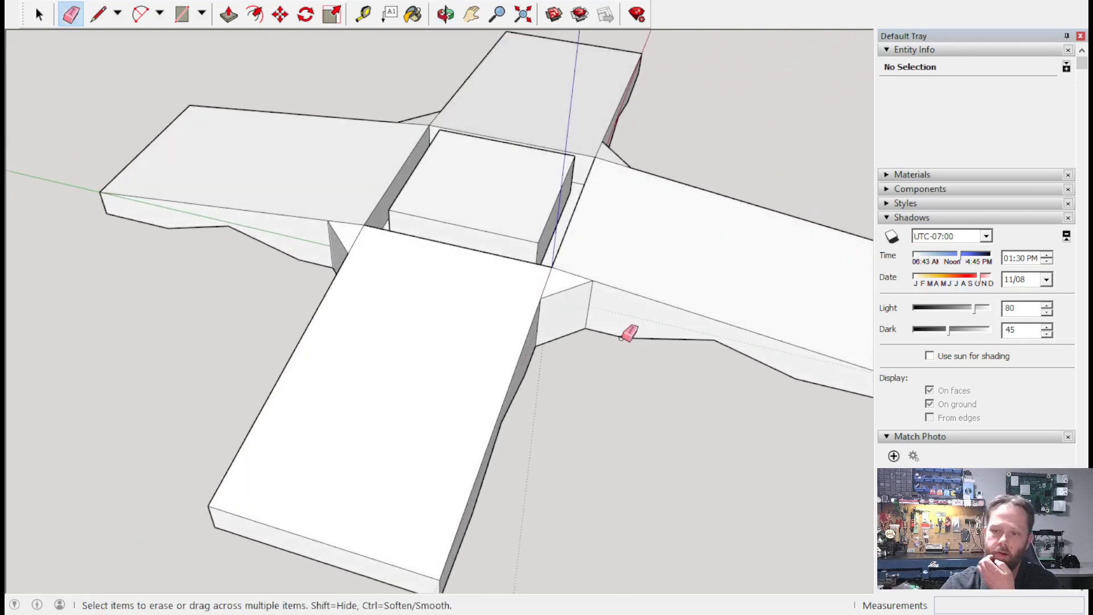
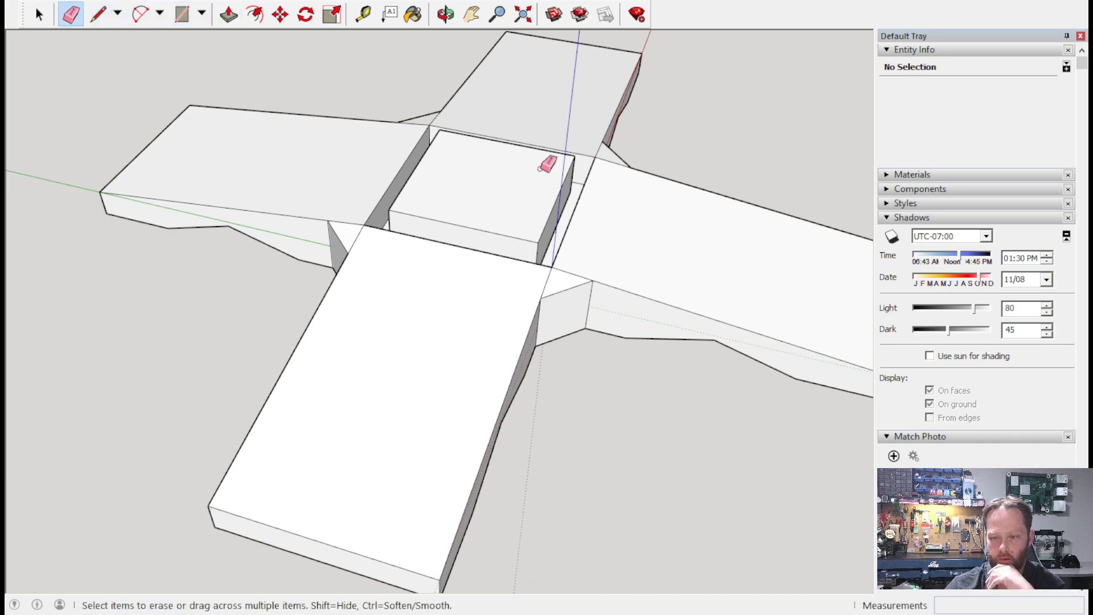
Outline a triangle on one arm's side with lines about 14.9 mm and 6.7 mm beside the corner block, and push it 30 mm through.
{"action": "scroll", "coordinate": [520, 215], "scroll_direction": "down", "scroll_amount": 5}
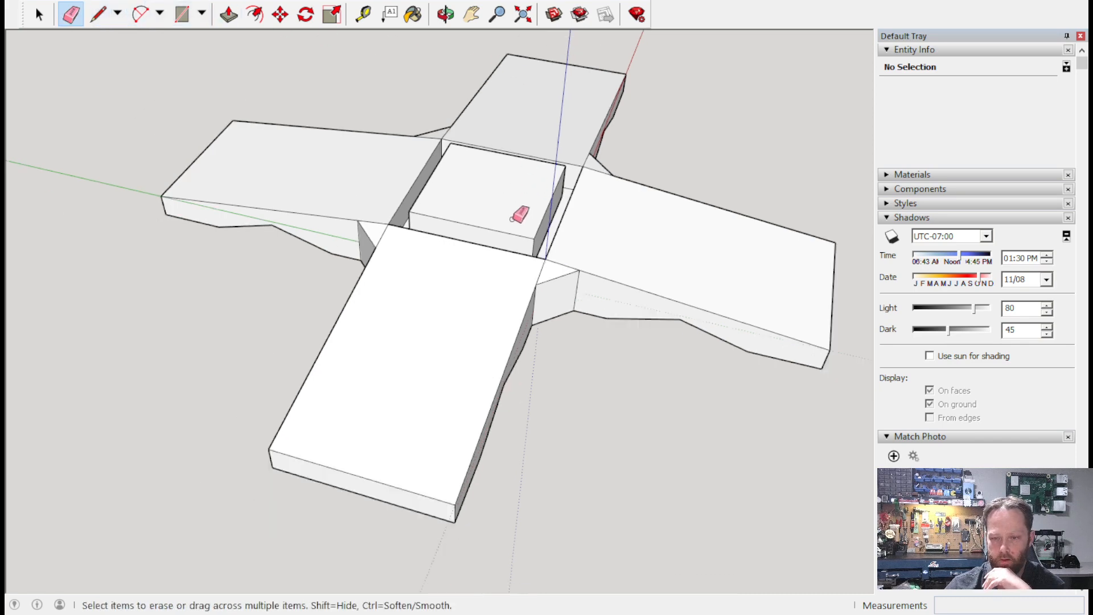
{"action": "scroll", "coordinate": [644, 310], "scroll_direction": "up", "scroll_amount": 3}
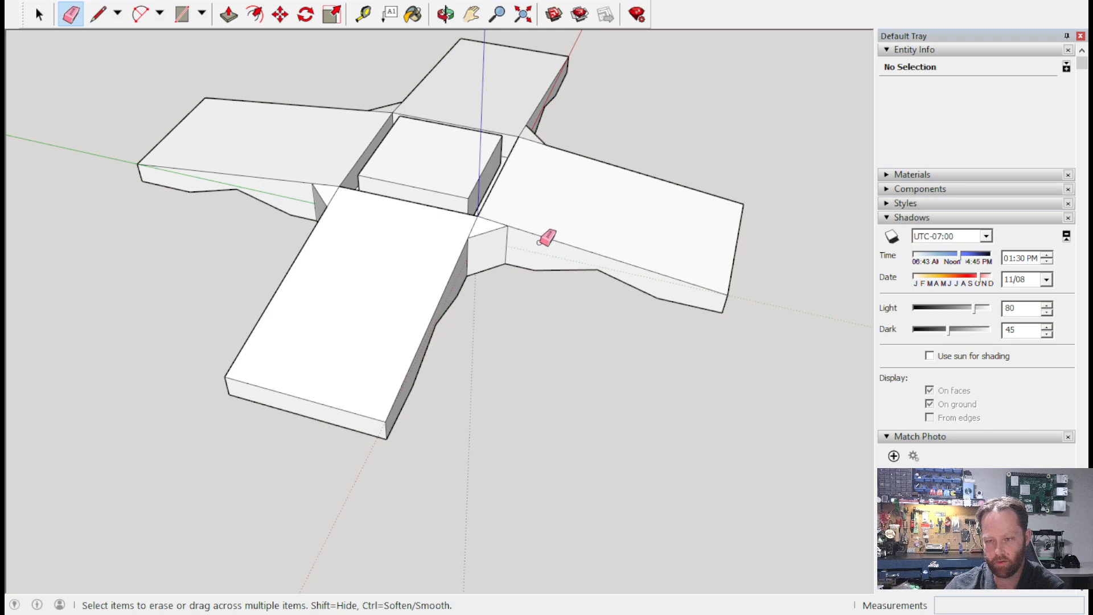
{"action": "left_click", "coordinate": [98, 13]}
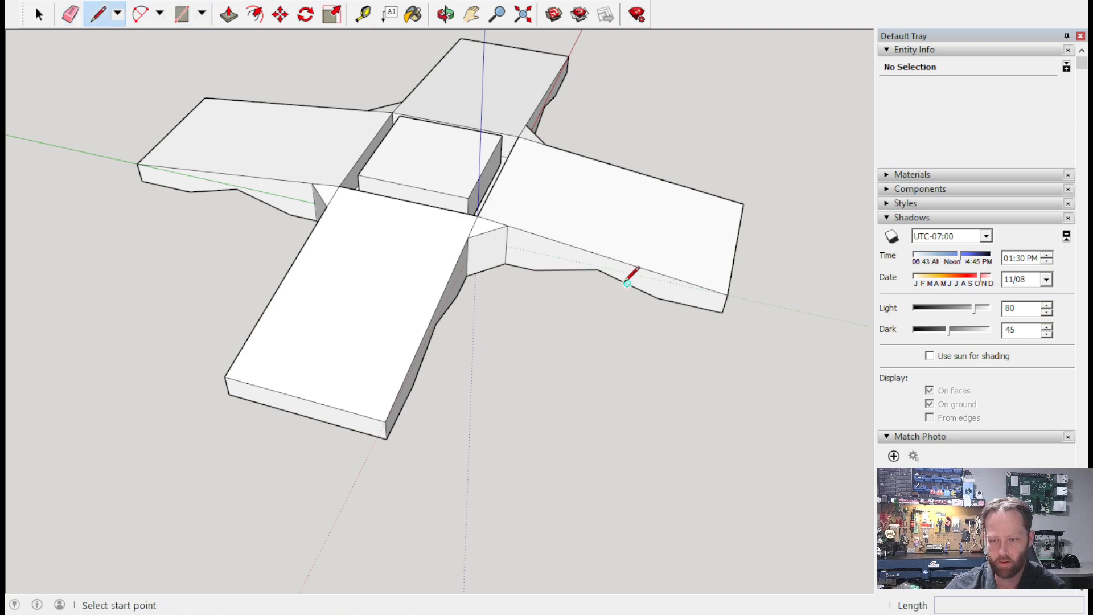
{"action": "left_click", "coordinate": [507, 225]}
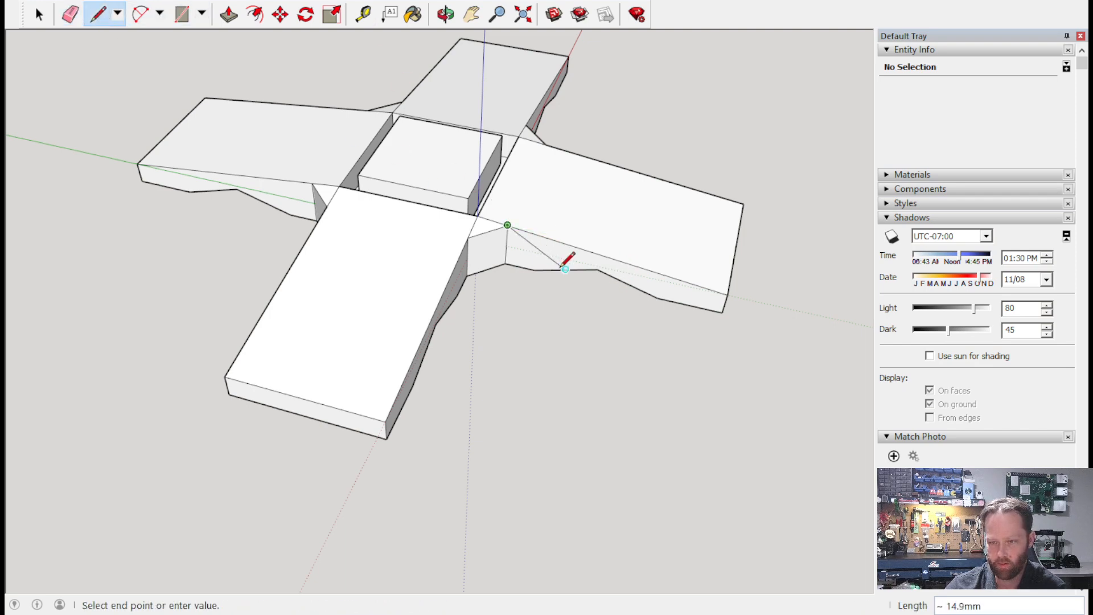
{"action": "left_click", "coordinate": [565, 269]}
{"action": "left_click", "coordinate": [537, 247]}
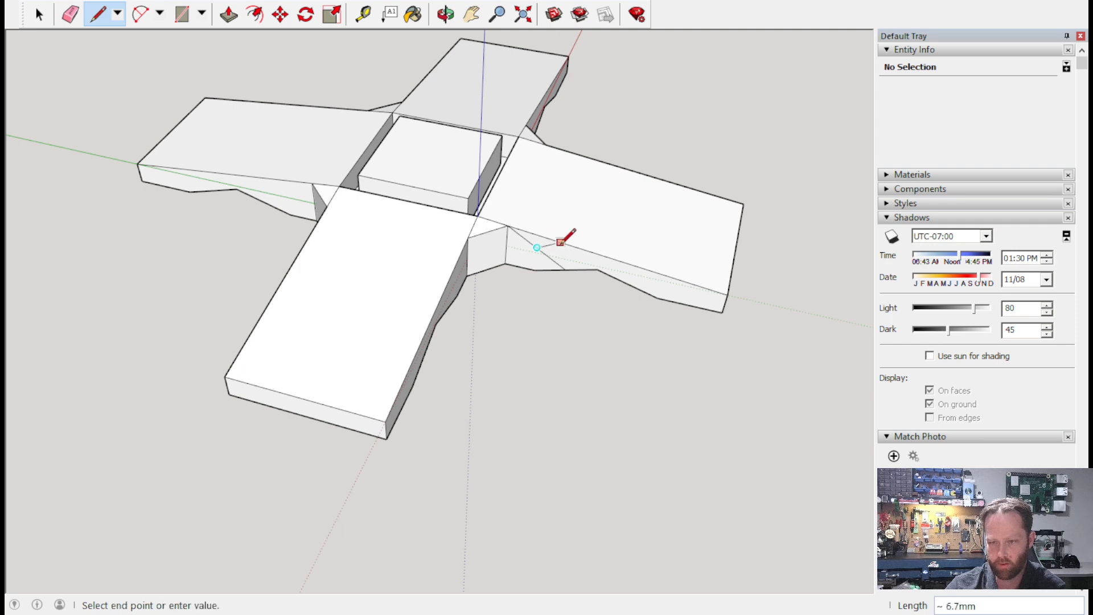
{"action": "left_click", "coordinate": [569, 243]}
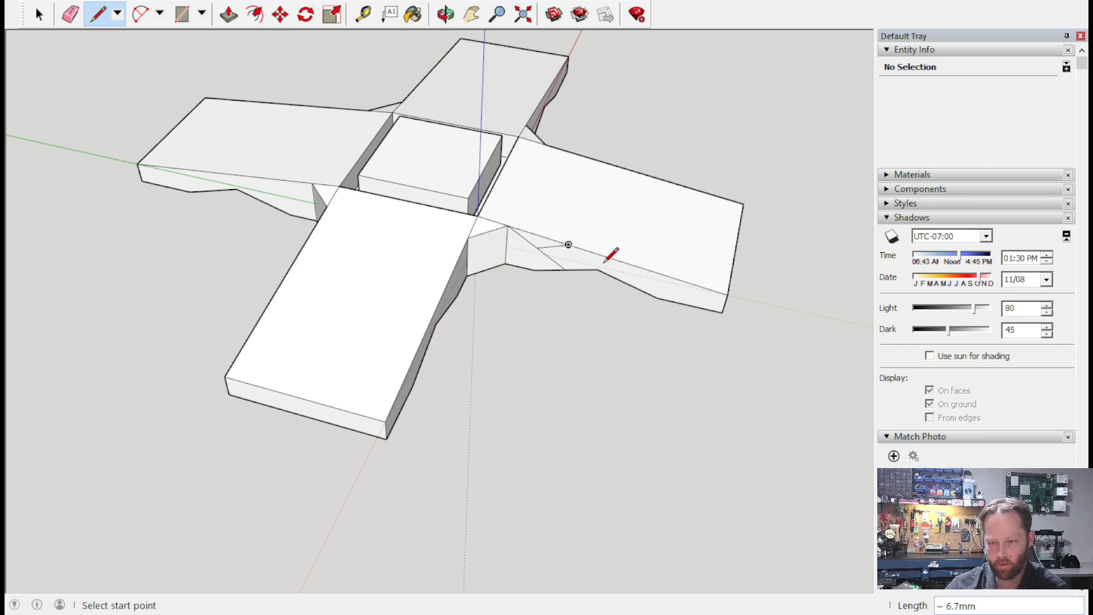
{"action": "left_click", "coordinate": [228, 16]}
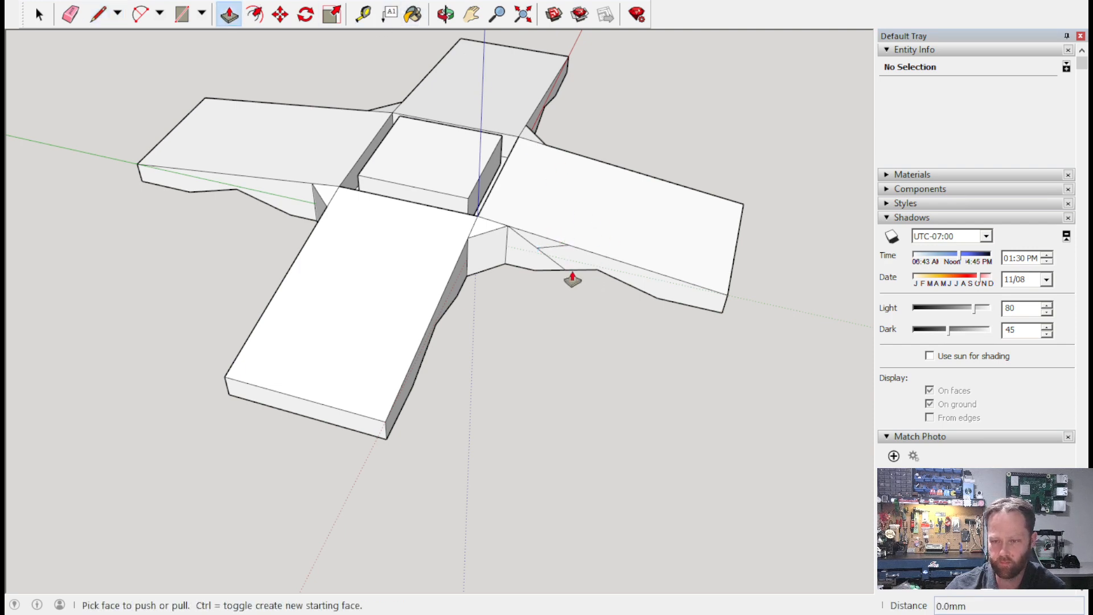
{"action": "left_click_drag", "start_coordinate": [537, 247], "coordinate": [610, 165]}
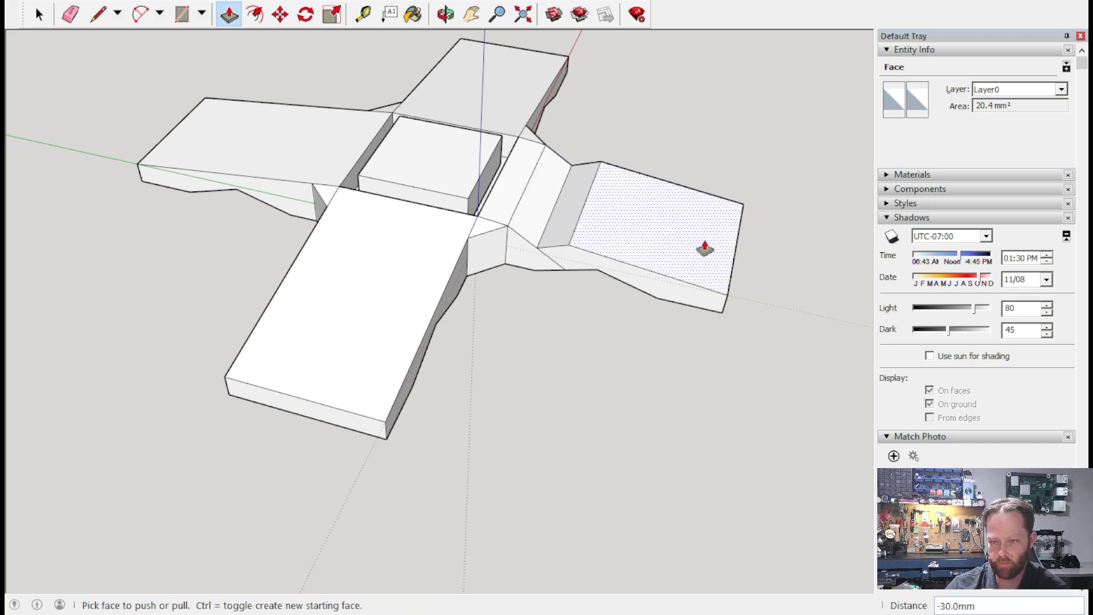
Cut a second 30 mm deep triangular notch farther out on the same arm's top, using a diagonal about 11.5 mm long and a branch from its midpoint.
{"action": "middle_click_drag", "start_coordinate": [757, 273], "coordinate": [754, 91]}
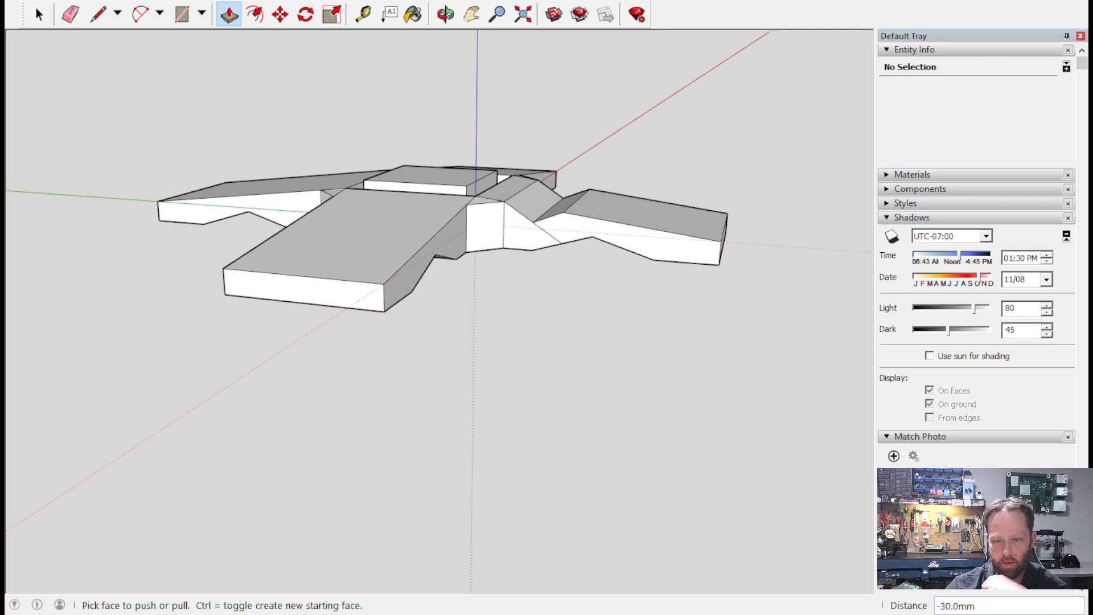
{"action": "left_click", "coordinate": [97, 14]}
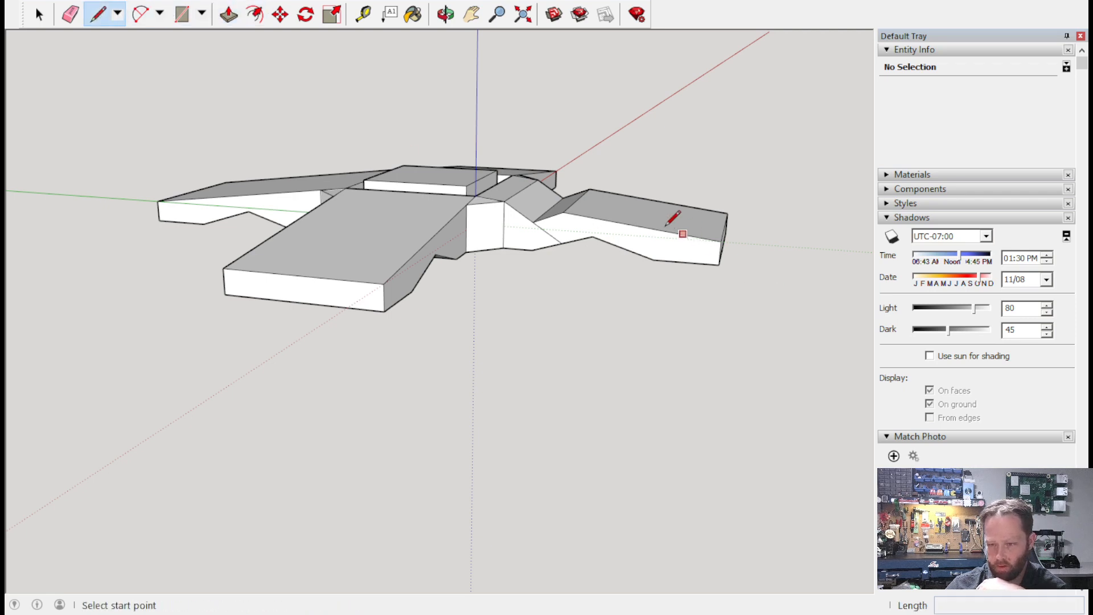
{"action": "left_click", "coordinate": [640, 226]}
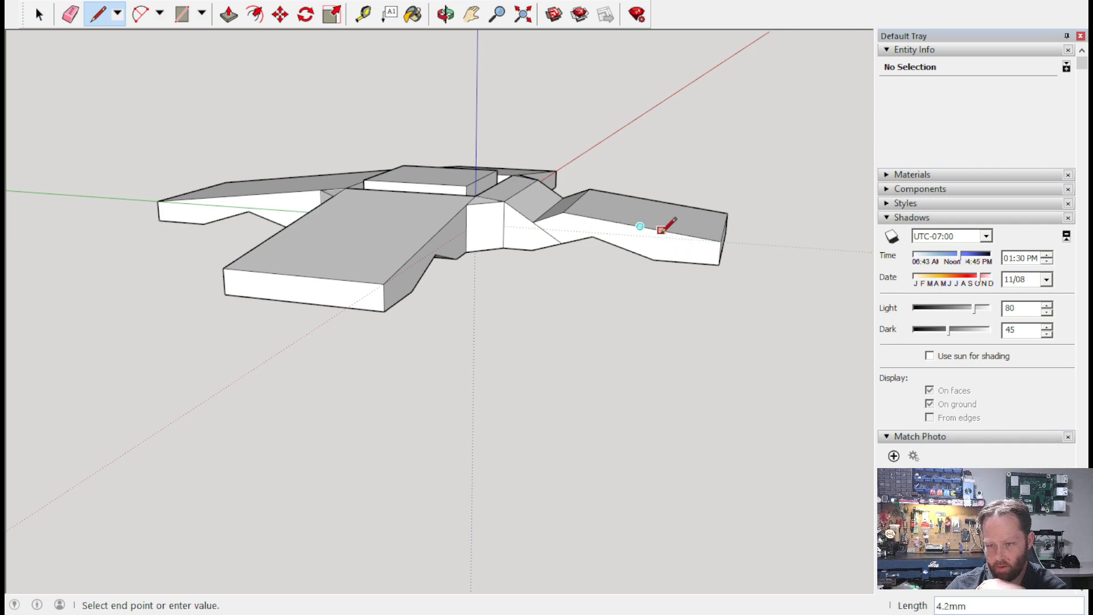
{"action": "left_click", "coordinate": [686, 263]}
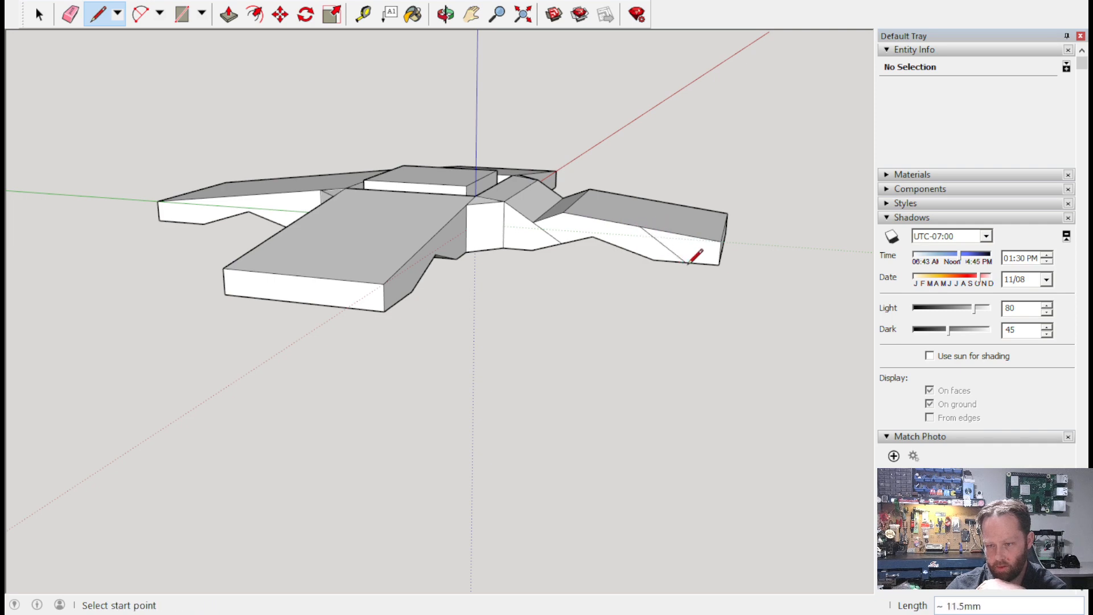
{"action": "left_click", "coordinate": [663, 244]}
{"action": "left_click", "coordinate": [695, 234]}
{"action": "left_click", "coordinate": [229, 14]}
{"action": "left_click", "coordinate": [661, 240]}
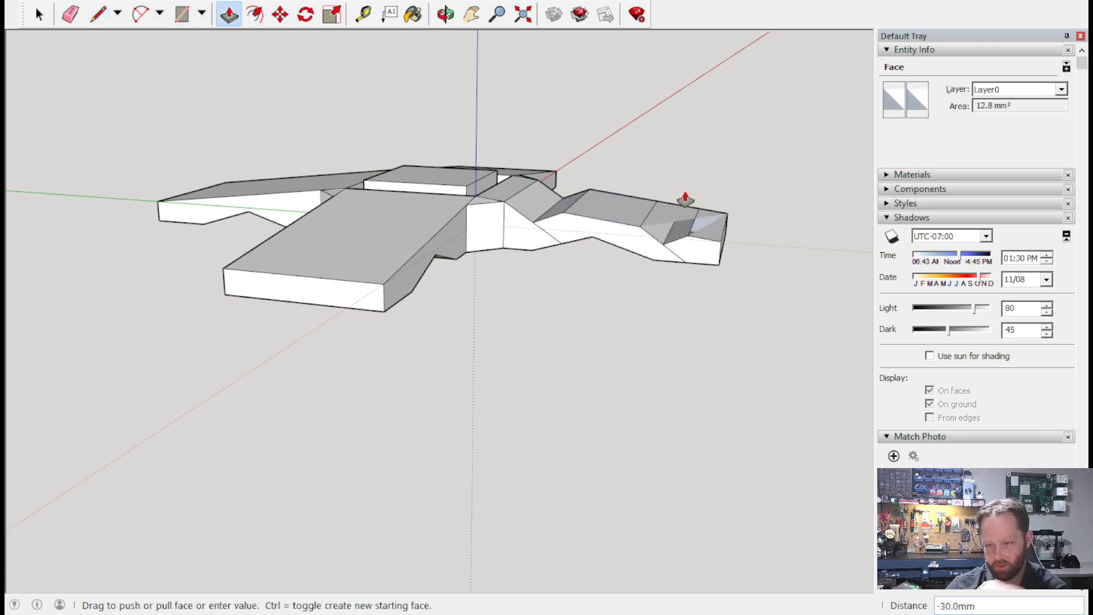
{"action": "left_click", "coordinate": [665, 206]}
Draw a diagonal from the corner block's upper corner to the adjacent arm's lower edge, plus a 6.7 mm branch from its midpoint to the upper edge.
{"action": "middle_click_drag", "start_coordinate": [747, 146], "coordinate": [59, 237]}
{"action": "middle_click_drag", "start_coordinate": [524, 228], "coordinate": [347, 63]}
{"action": "middle_click_drag", "start_coordinate": [312, 144], "coordinate": [524, 344]}
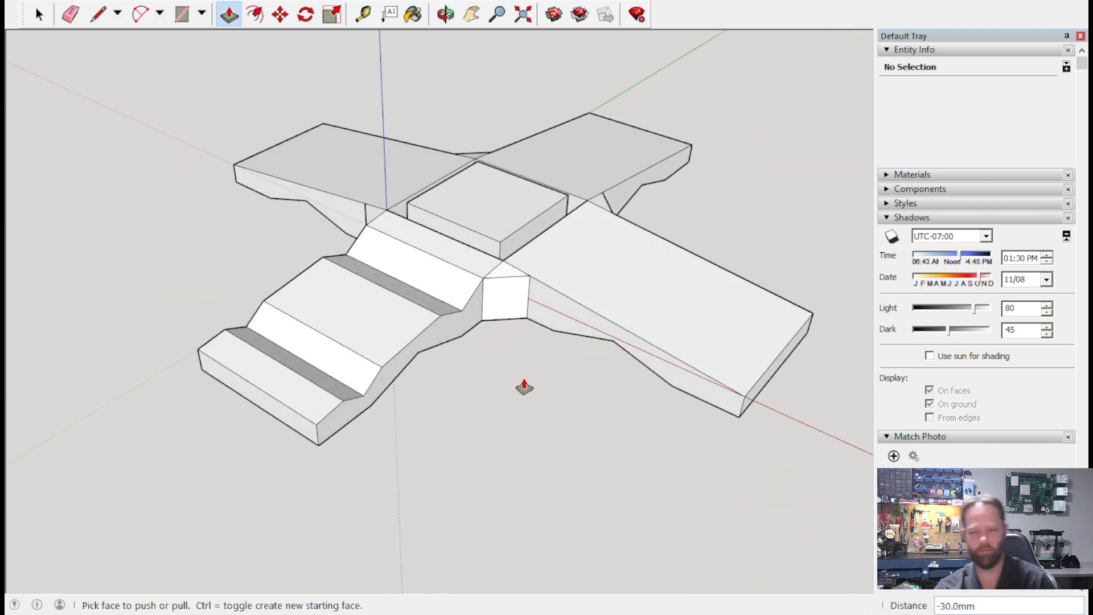
{"action": "middle_click_drag", "start_coordinate": [502, 349], "coordinate": [312, 226]}
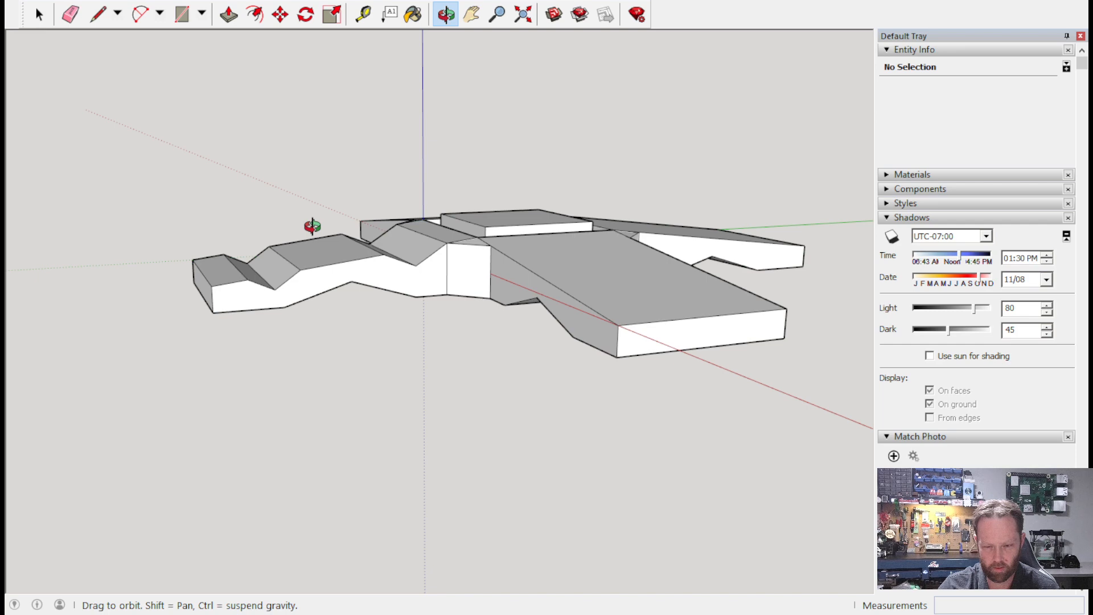
{"action": "key", "text": "p"}
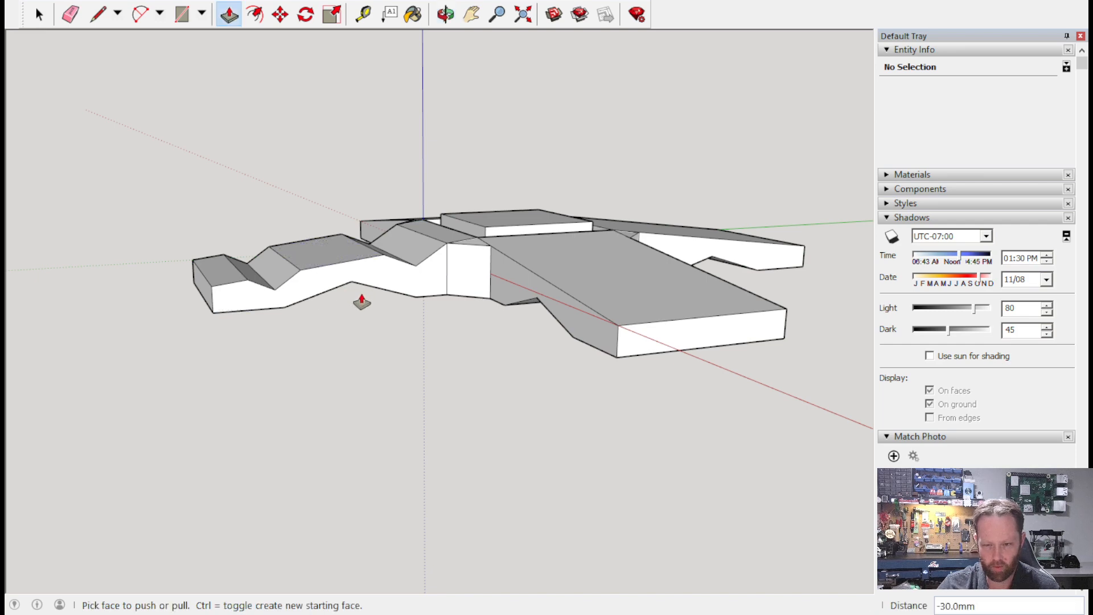
{"action": "mouse_move", "coordinate": [334, 302]}
{"action": "middle_mouse_down"}
{"action": "mouse_move", "coordinate": [434, 274]}
{"action": "mouse_move", "coordinate": [325, 107]}
{"action": "mouse_move", "coordinate": [363, 307]}
{"action": "mouse_move", "coordinate": [452, 292]}
{"action": "mouse_move", "coordinate": [495, 254]}
{"action": "mouse_move", "coordinate": [450, 156]}
{"action": "mouse_move", "coordinate": [390, 146]}
{"action": "mouse_move", "coordinate": [342, 172]}
{"action": "mouse_move", "coordinate": [325, 248]}
{"action": "mouse_move", "coordinate": [372, 316]}
{"action": "mouse_move", "coordinate": [418, 348]}
{"action": "mouse_move", "coordinate": [432, 340]}
{"action": "mouse_move", "coordinate": [351, 439]}
{"action": "mouse_move", "coordinate": [330, 444]}
{"action": "mouse_move", "coordinate": [370, 518]}
{"action": "mouse_move", "coordinate": [512, 278]}
{"action": "mouse_move", "coordinate": [613, 327]}
{"action": "middle_mouse_up"}
{"action": "left_click", "coordinate": [98, 14]}
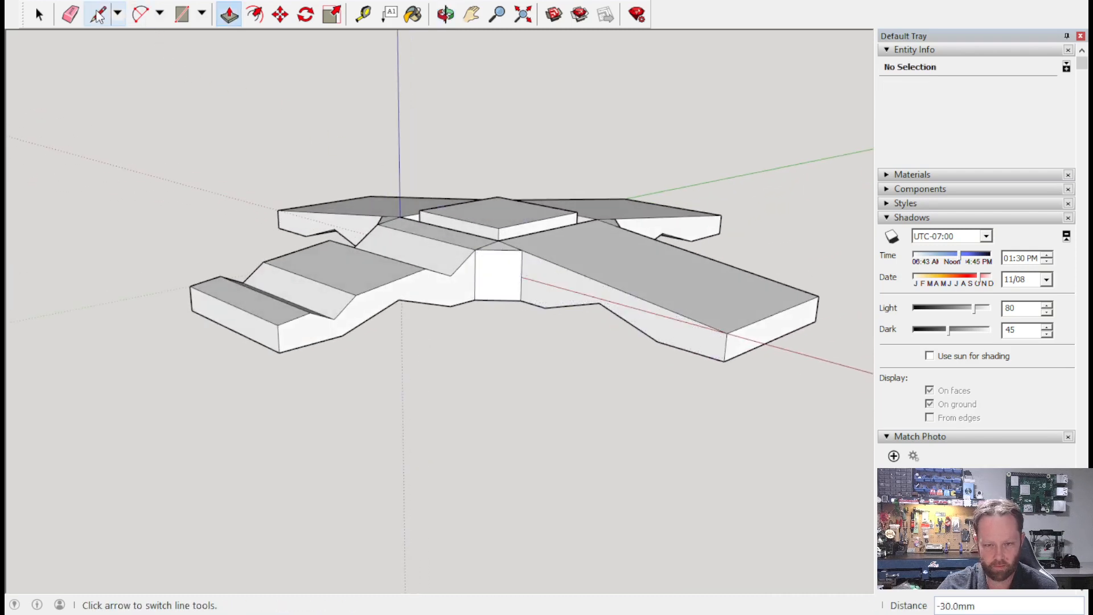
{"action": "middle_click_drag", "start_coordinate": [538, 317], "coordinate": [526, 251]}
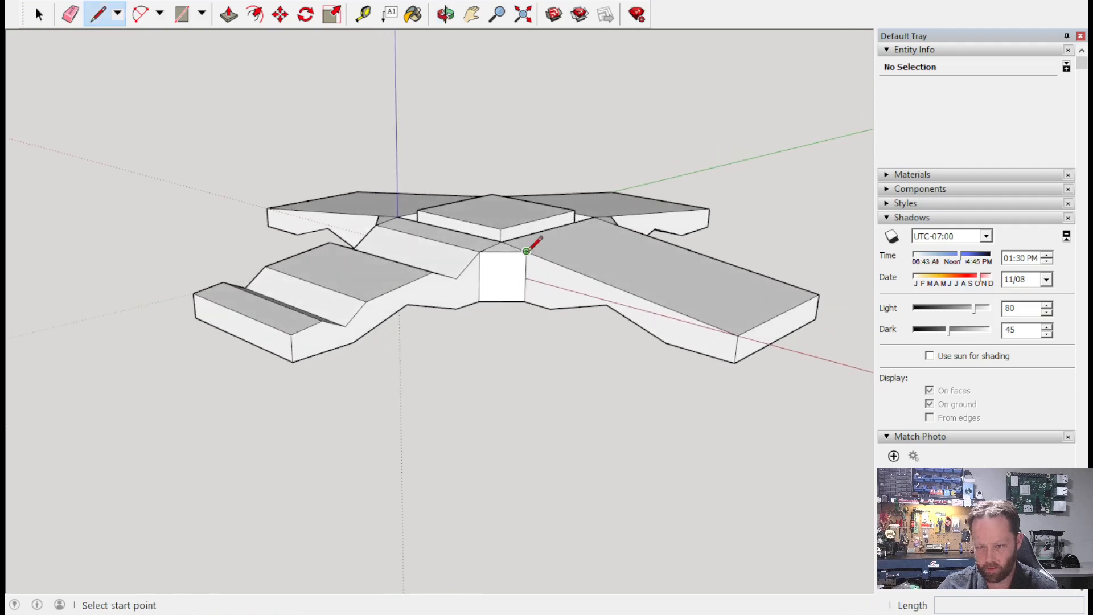
{"action": "left_click", "coordinate": [526, 251]}
{"action": "left_click", "coordinate": [577, 308]}
{"action": "left_click", "coordinate": [551, 279]}
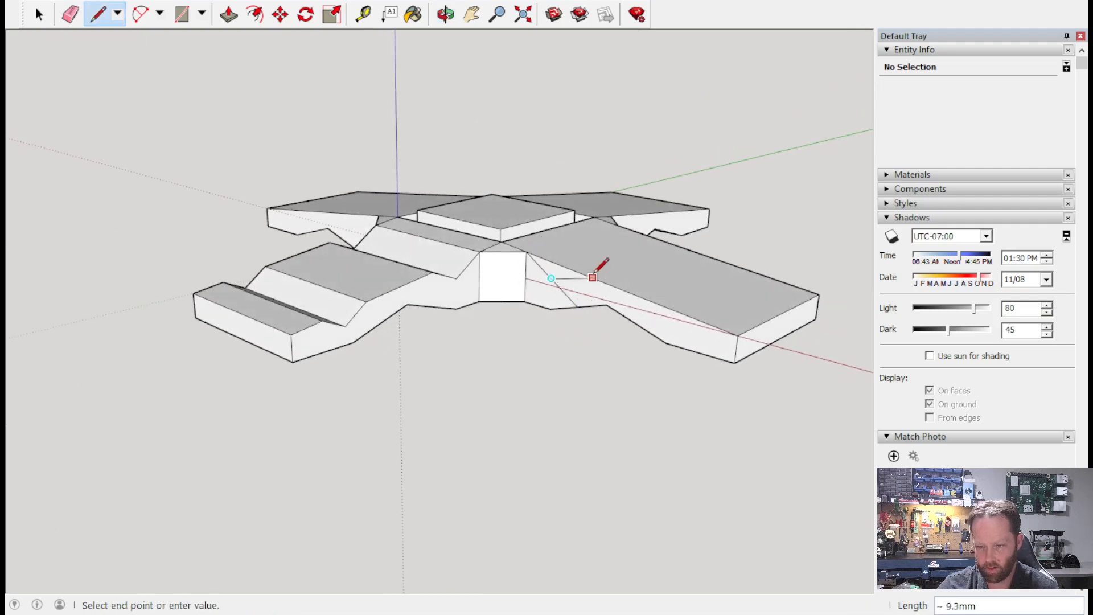
{"action": "left_click", "coordinate": [579, 272]}
Push the triangle beside the corner block 30 mm through the second arm to cut its inner notch.
{"action": "key", "text": "p"}
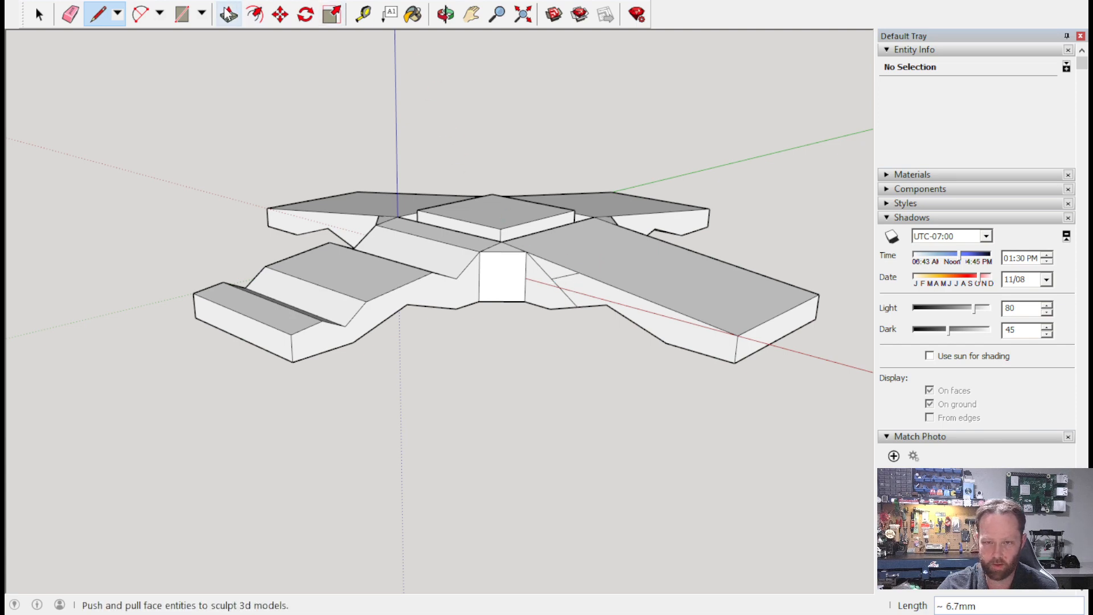
{"action": "left_click", "coordinate": [556, 271]}
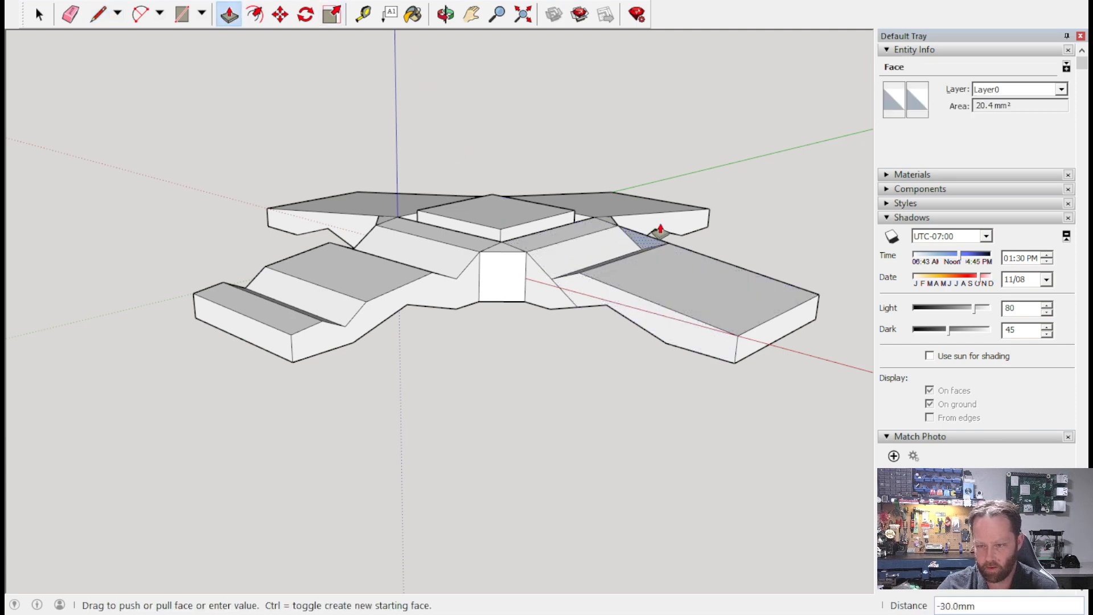
{"action": "left_click", "coordinate": [665, 231]}
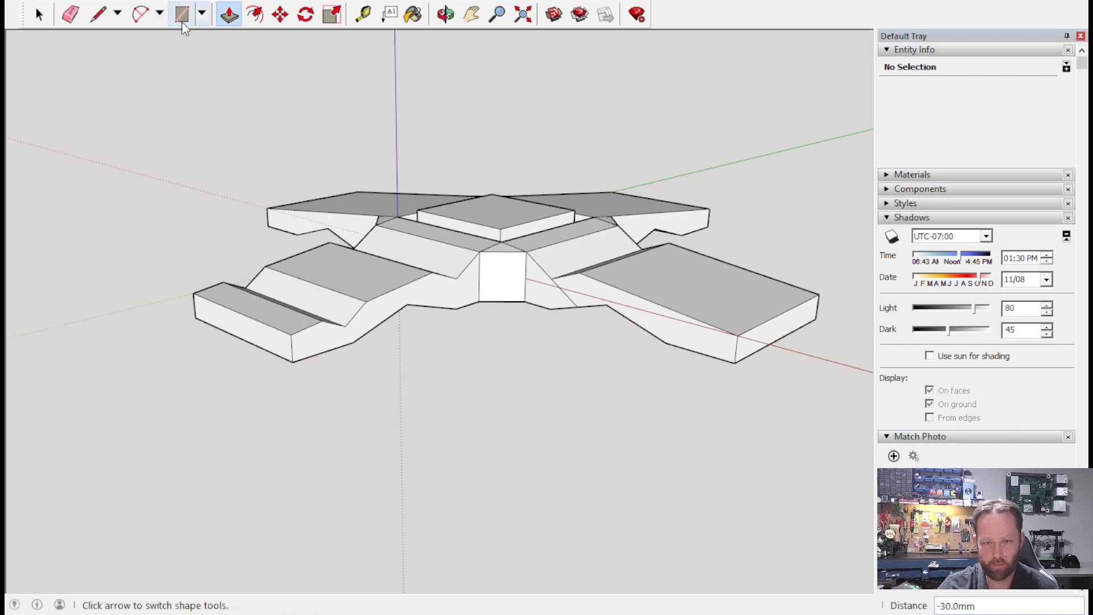
Outline an outer triangle on the second arm's side with lines about 11.4 mm and 5.2 mm, and push it 30 mm through.
{"action": "left_click", "coordinate": [98, 15]}
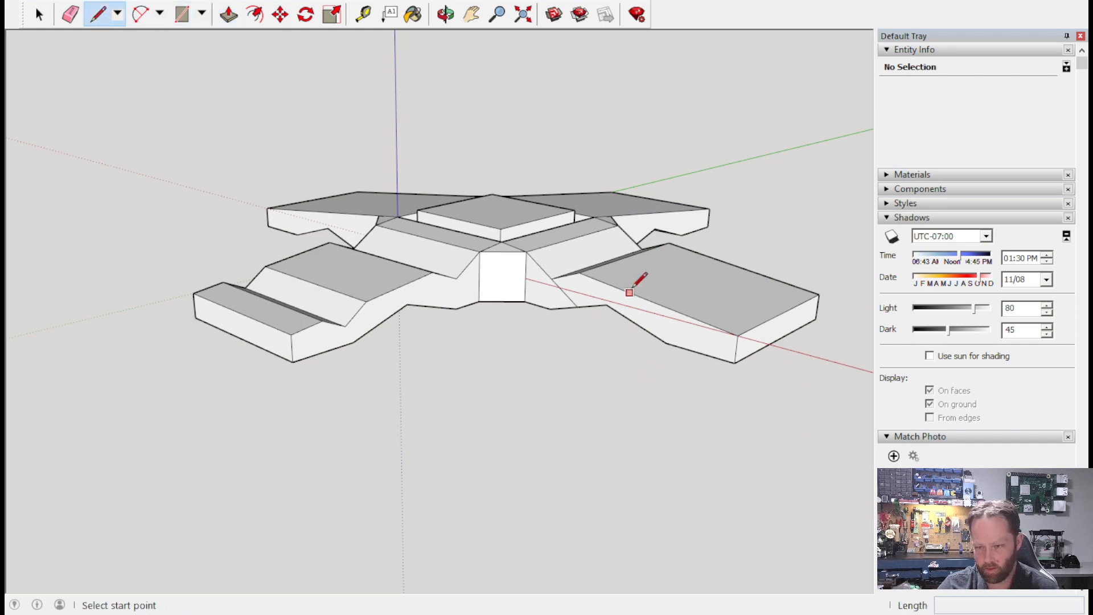
{"action": "left_click", "coordinate": [654, 301]}
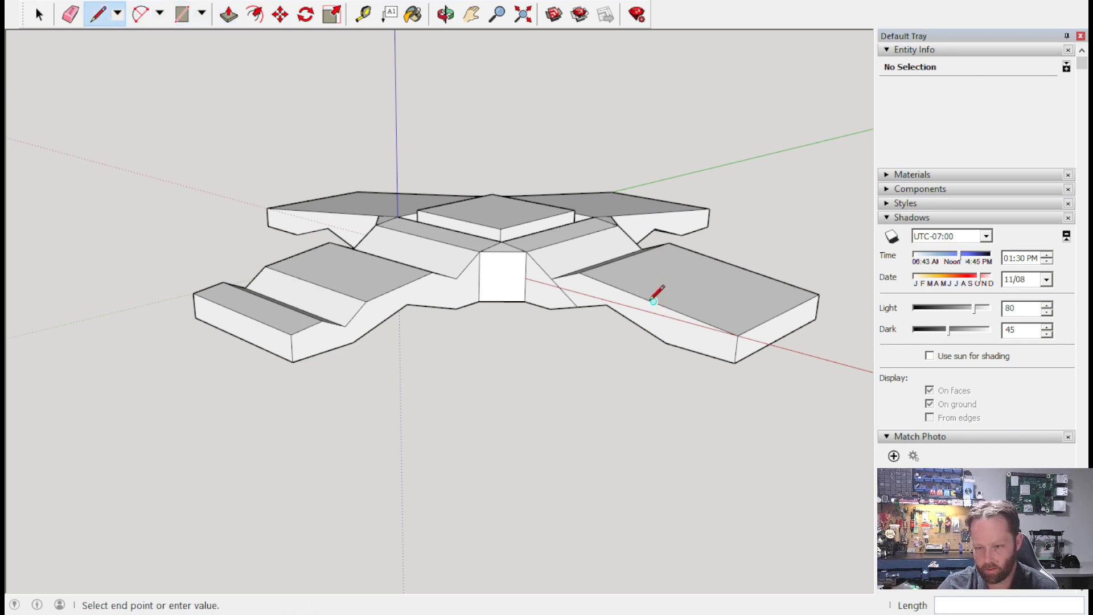
{"action": "left_click", "coordinate": [700, 352]}
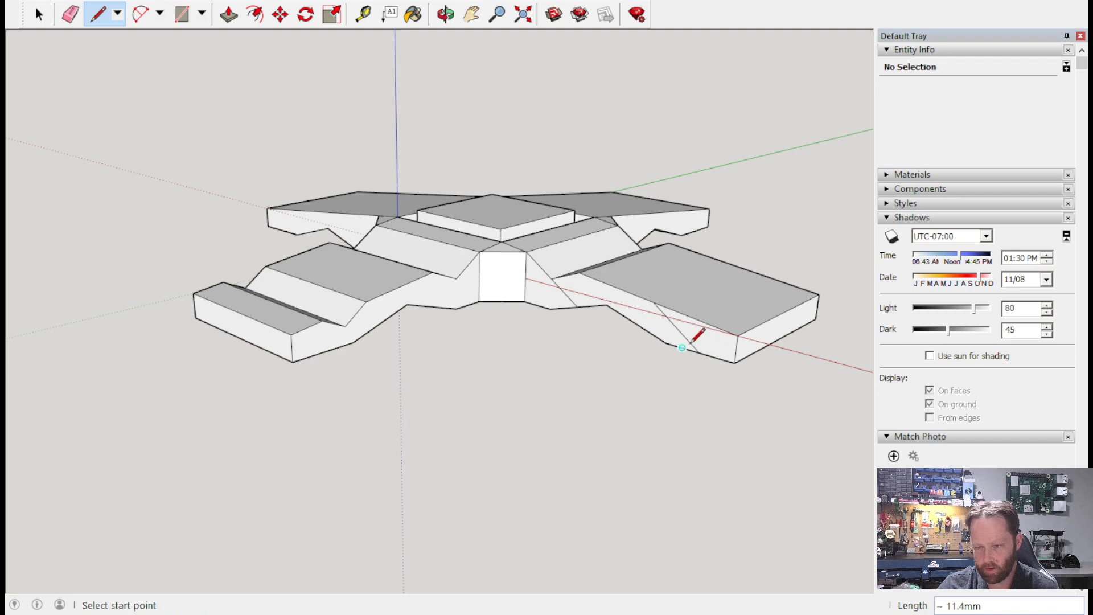
{"action": "left_click", "coordinate": [676, 327]}
{"action": "left_click", "coordinate": [703, 321]}
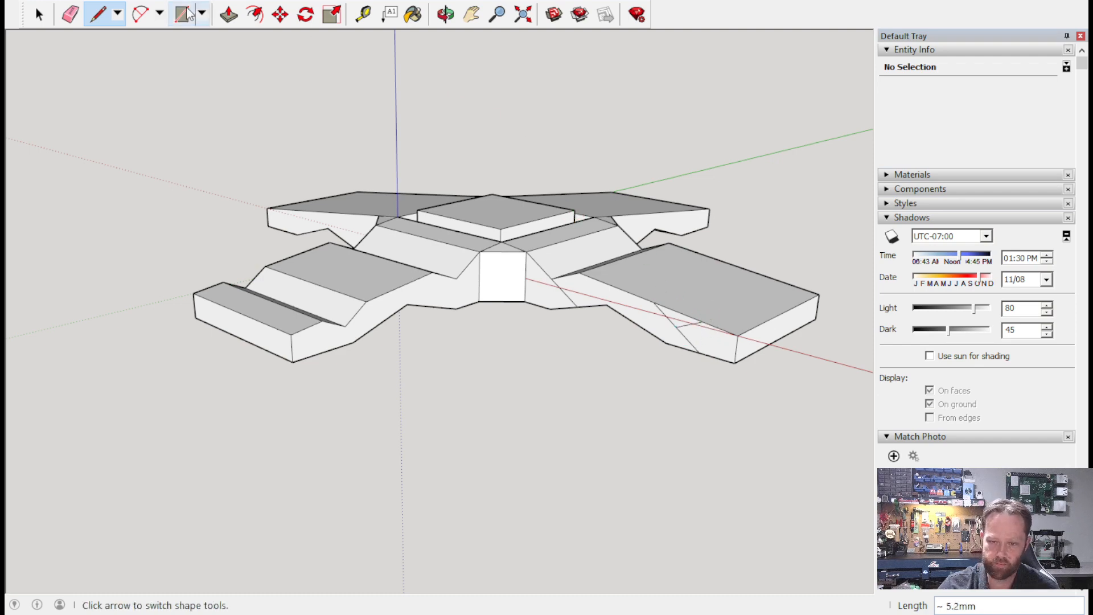
{"action": "left_click", "coordinate": [228, 14]}
{"action": "left_click", "coordinate": [687, 327]}
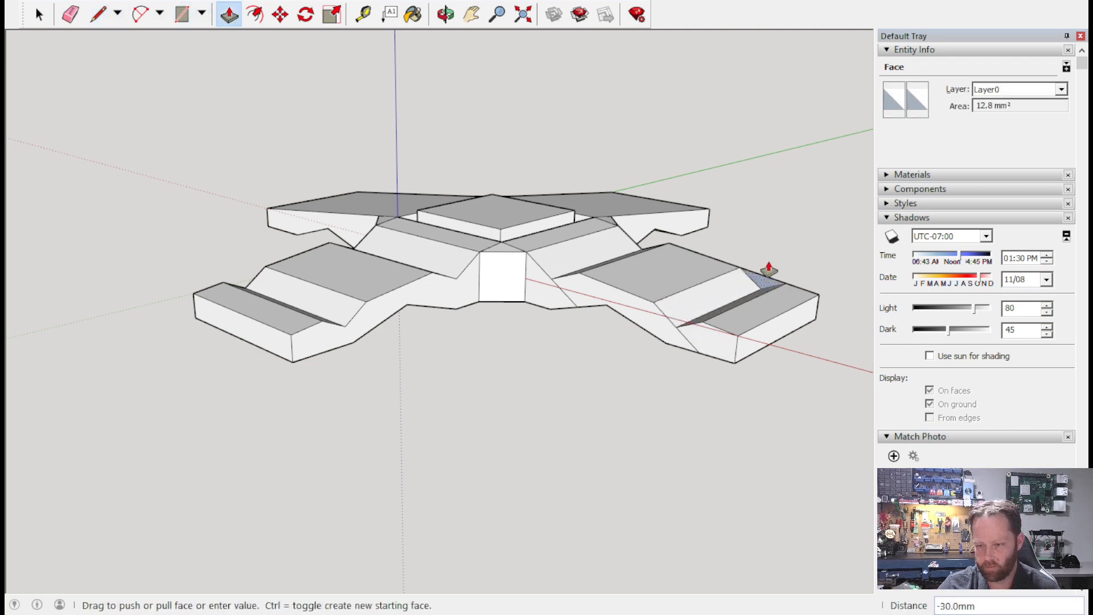
{"action": "left_click", "coordinate": [690, 341]}
Draw a diagonal about 14.8 mm from the corner block down the third arm's side, plus a 6.7 mm branch from its midpoint to the upper edge.
{"action": "mouse_move", "coordinate": [793, 246]}
{"action": "middle_mouse_down"}
{"action": "mouse_move", "coordinate": [503, 227]}
{"action": "mouse_move", "coordinate": [171, 168]}
{"action": "mouse_move", "coordinate": [534, 197]}
{"action": "mouse_move", "coordinate": [768, 242]}
{"action": "mouse_move", "coordinate": [766, 289]}
{"action": "middle_mouse_up"}
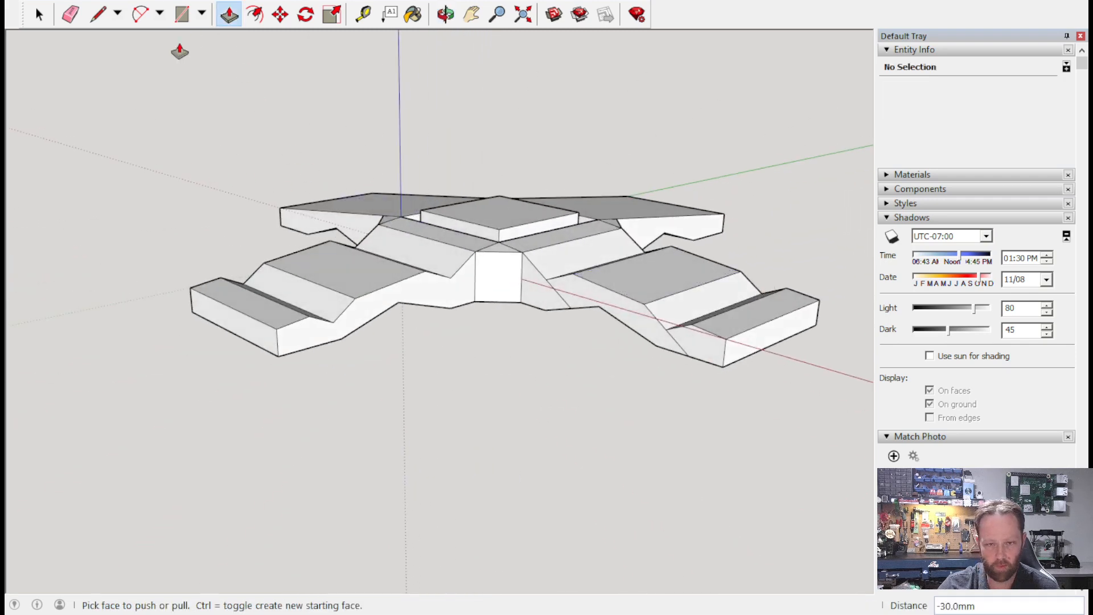
{"action": "left_click", "coordinate": [72, 17]}
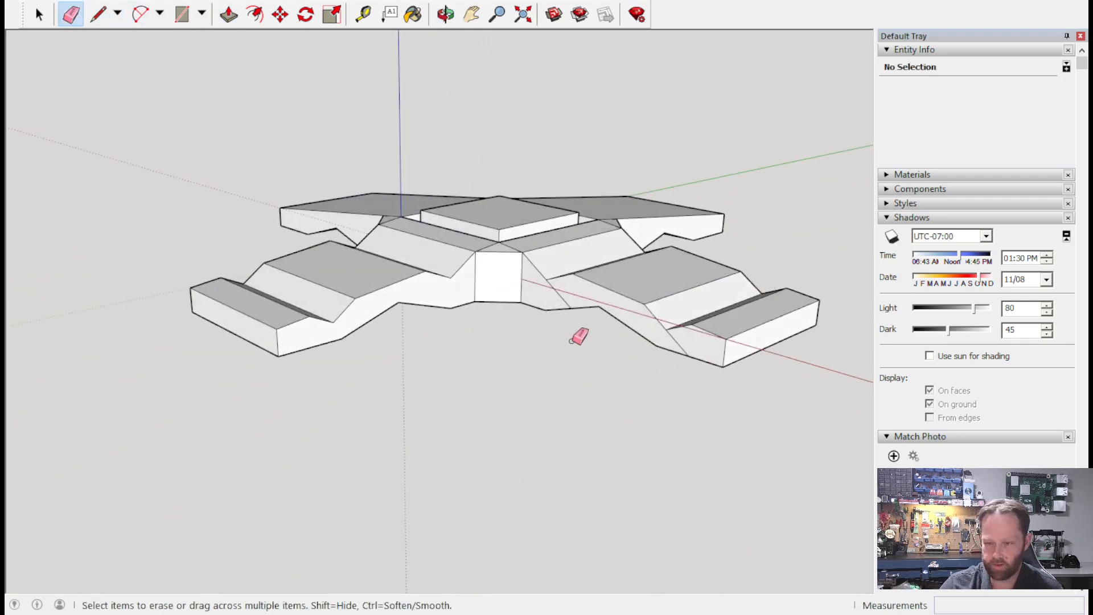
{"action": "mouse_move", "coordinate": [788, 273]}
{"action": "middle_mouse_down"}
{"action": "mouse_move", "coordinate": [520, 295]}
{"action": "mouse_move", "coordinate": [173, 205]}
{"action": "mouse_move", "coordinate": [76, 148]}
{"action": "mouse_move", "coordinate": [66, 102]}
{"action": "mouse_move", "coordinate": [53, 242]}
{"action": "mouse_move", "coordinate": [66, 268]}
{"action": "middle_mouse_up"}
{"action": "mouse_move", "coordinate": [183, 275]}
{"action": "middle_mouse_down"}
{"action": "mouse_move", "coordinate": [549, 215]}
{"action": "mouse_move", "coordinate": [630, 300]}
{"action": "middle_mouse_up"}
{"action": "scroll", "coordinate": [630, 300], "scroll_direction": "up", "scroll_amount": 2}
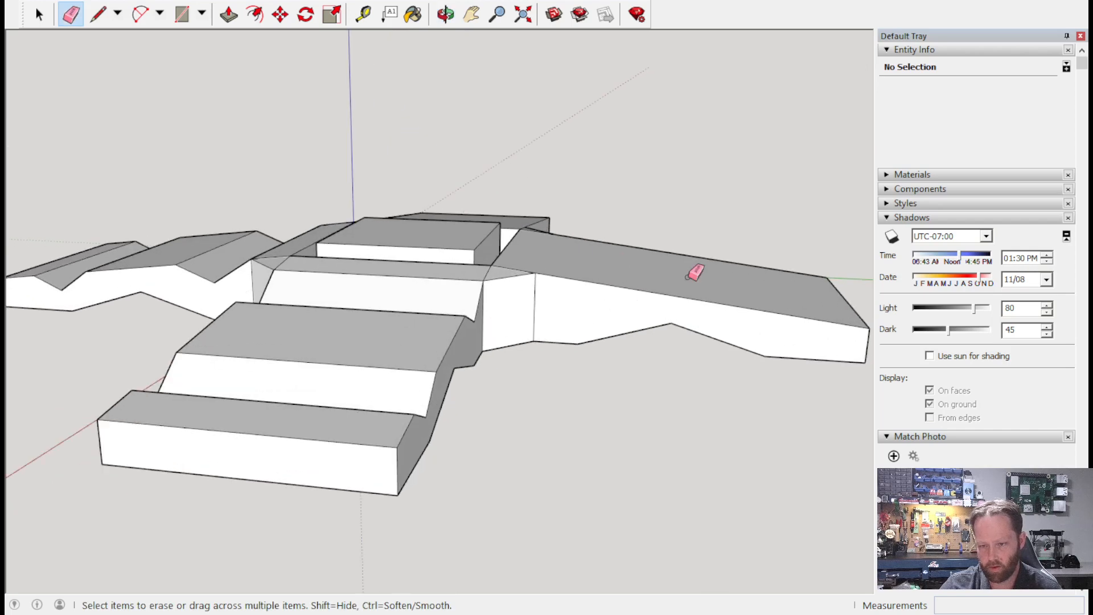
{"action": "left_click", "coordinate": [115, 23]}
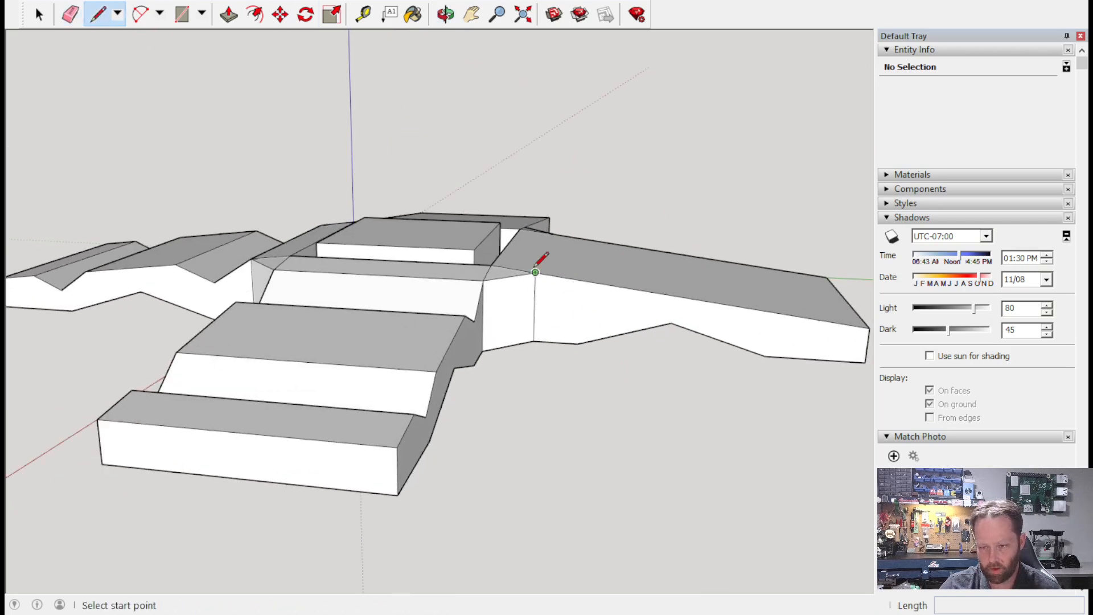
{"action": "left_click", "coordinate": [535, 273]}
{"action": "left_click", "coordinate": [624, 333]}
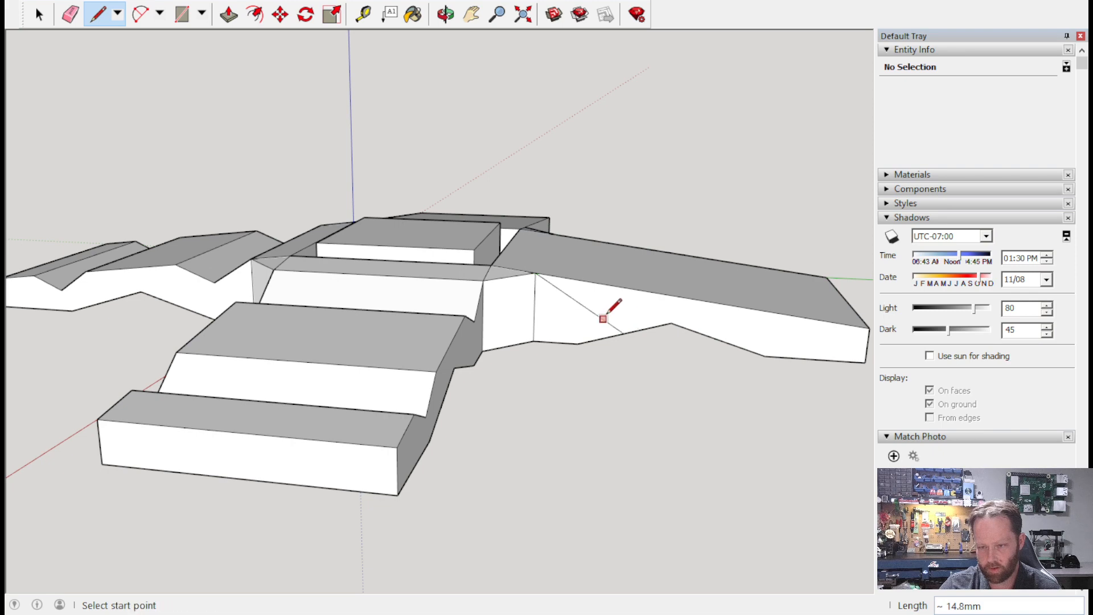
{"action": "left_click", "coordinate": [579, 303]}
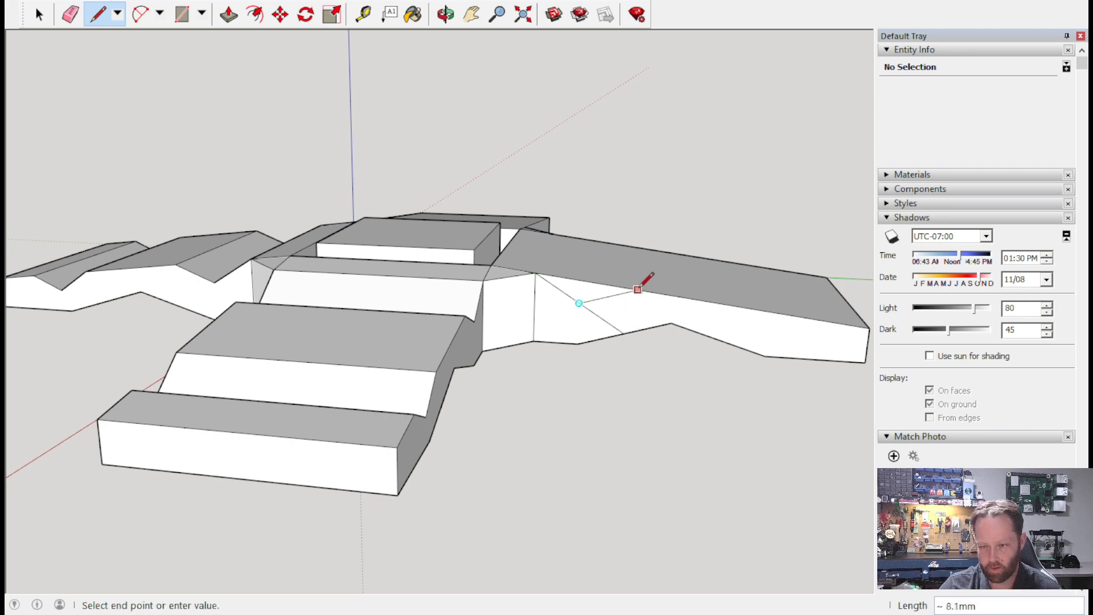
{"action": "left_click", "coordinate": [626, 288]}
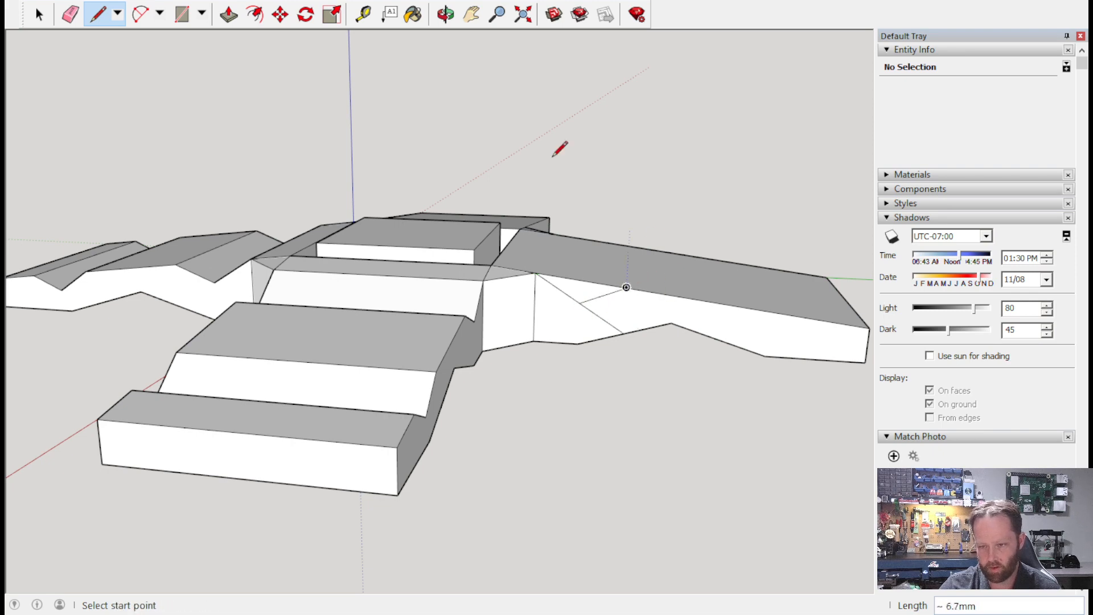
Push the triangle beside the corner block 30 mm through the third arm to cut its inner notch.
{"action": "left_click", "coordinate": [229, 14]}
{"action": "left_click", "coordinate": [572, 293]}
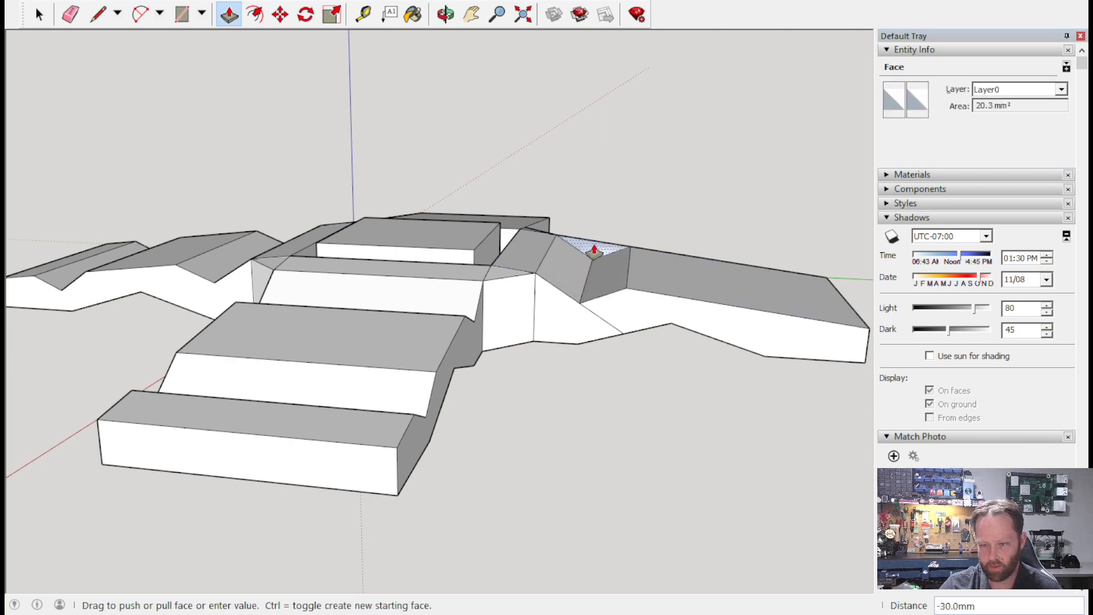
{"action": "left_click", "coordinate": [593, 251]}
Outline an outer triangle on the third arm's side with a diagonal about 11.4 mm and a branch from its midpoint to the upper edge.
{"action": "left_click", "coordinate": [98, 14]}
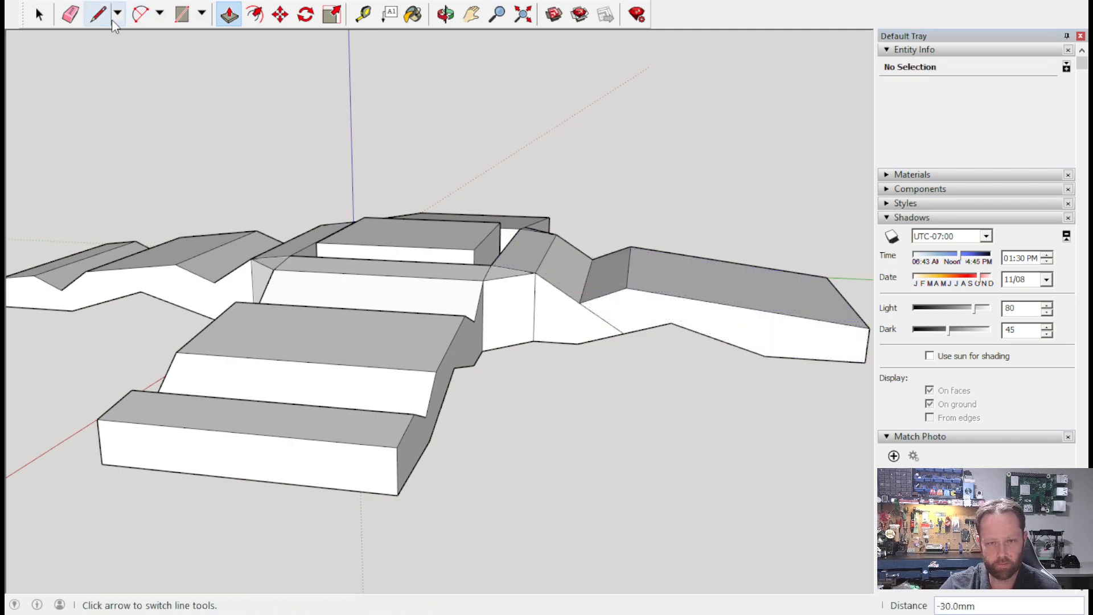
{"action": "left_click", "coordinate": [744, 307]}
{"action": "left_click", "coordinate": [814, 359]}
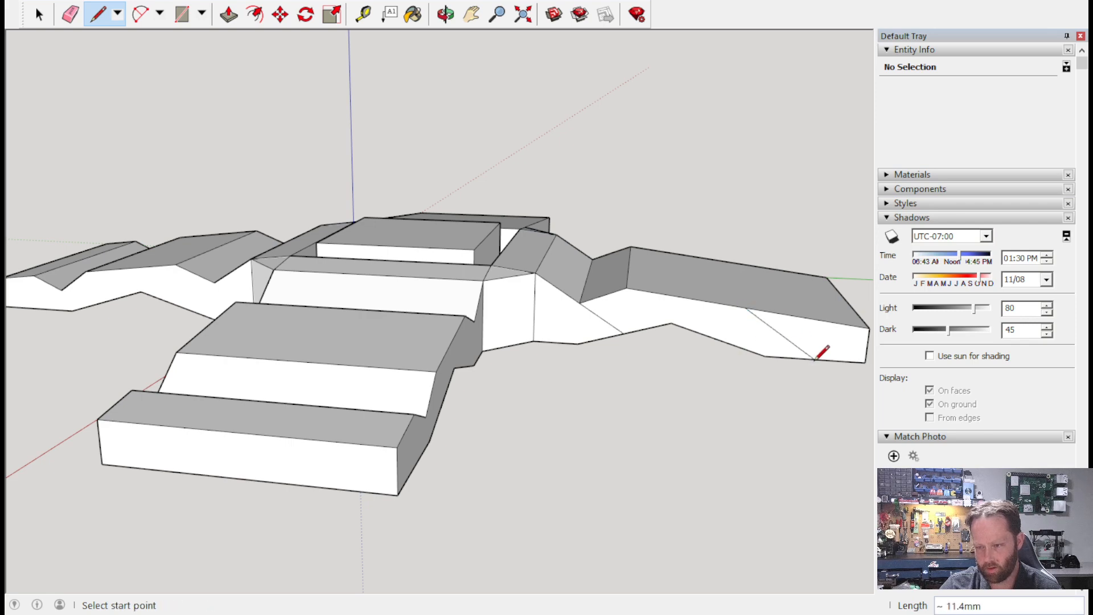
{"action": "left_click", "coordinate": [779, 335]}
{"action": "left_click", "coordinate": [818, 323]}
Push the outer triangle 30 mm through the third arm to cut its second notch.
{"action": "mouse_move", "coordinate": [647, 93]}
{"action": "middle_mouse_down"}
{"action": "mouse_move", "coordinate": [708, 132]}
{"action": "mouse_move", "coordinate": [513, 160]}
{"action": "middle_mouse_up"}
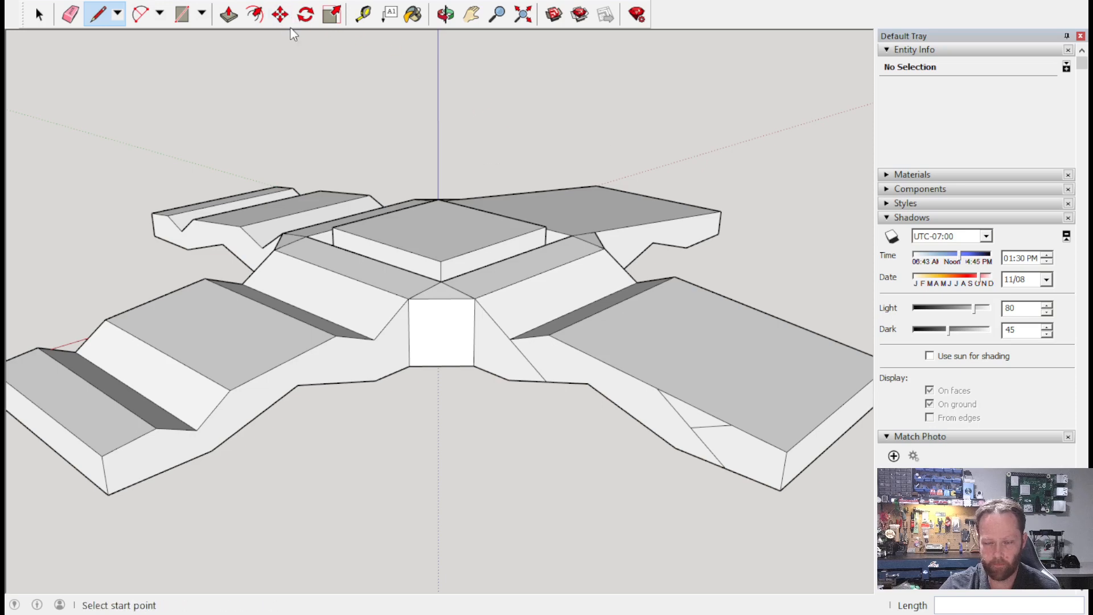
{"action": "left_click", "coordinate": [228, 14]}
{"action": "left_click", "coordinate": [700, 422]}
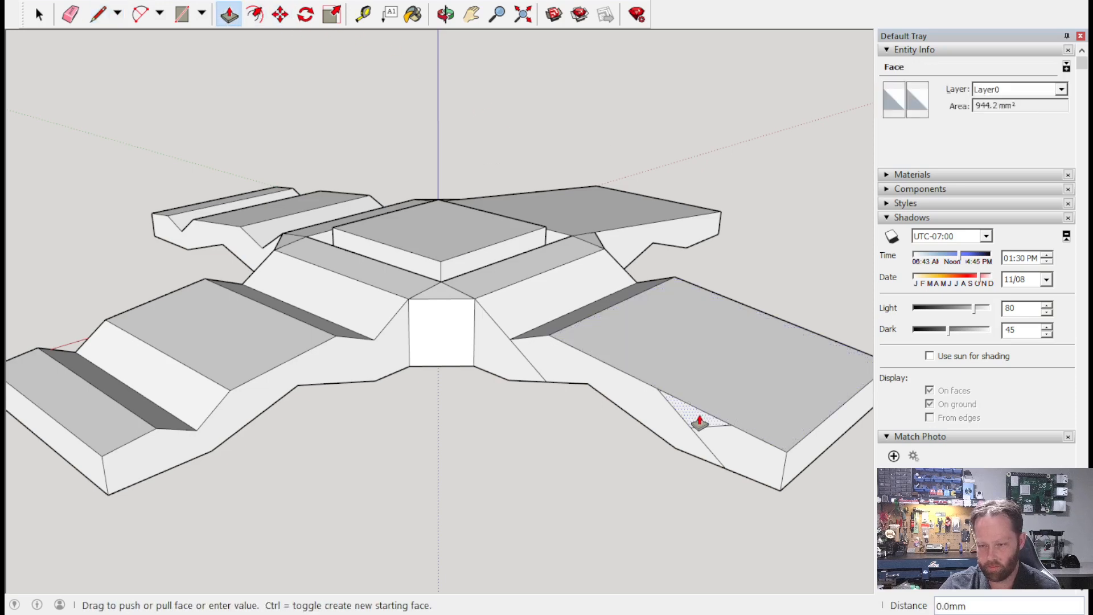
{"action": "left_click", "coordinate": [854, 318]}
{"action": "middle_click_drag", "start_coordinate": [820, 317], "coordinate": [797, 285]}
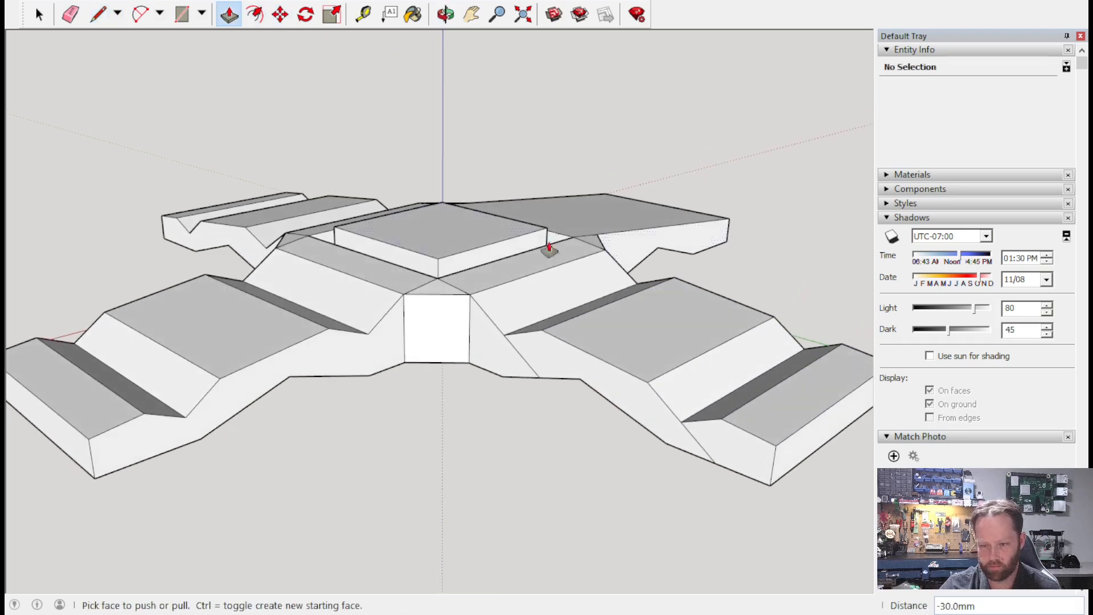
Start the Line tool for the notch outline on the uncut fourth arm's side.
{"action": "left_click", "coordinate": [69, 16]}
{"action": "mouse_move", "coordinate": [788, 401]}
{"action": "middle_mouse_down"}
{"action": "mouse_move", "coordinate": [744, 275]}
{"action": "mouse_move", "coordinate": [312, 325]}
{"action": "mouse_move", "coordinate": [200, 296]}
{"action": "mouse_move", "coordinate": [196, 267]}
{"action": "middle_mouse_up"}
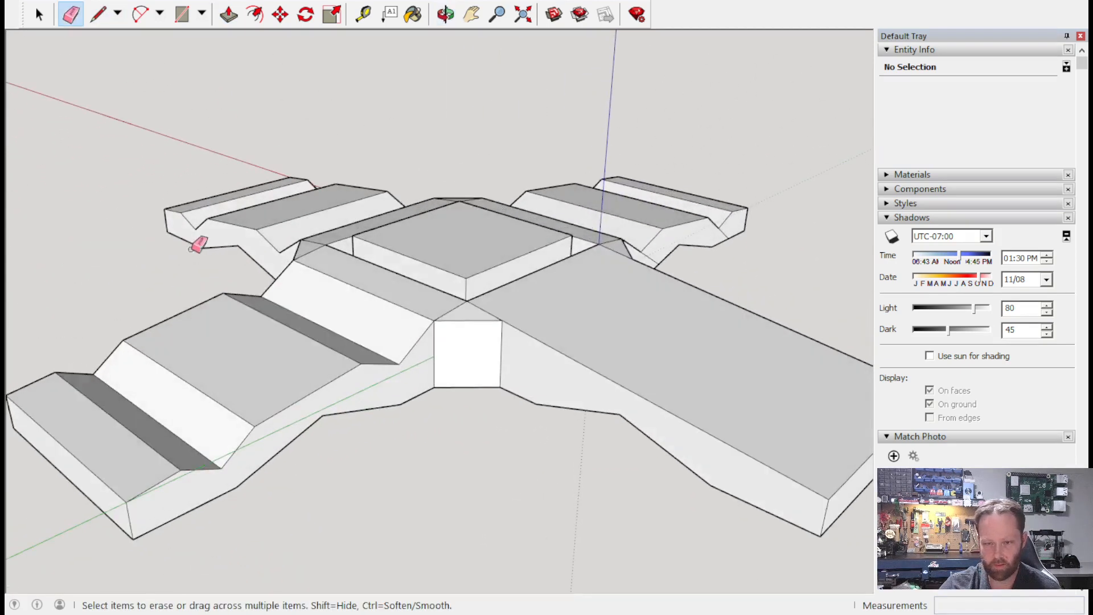
{"action": "left_click", "coordinate": [98, 14]}
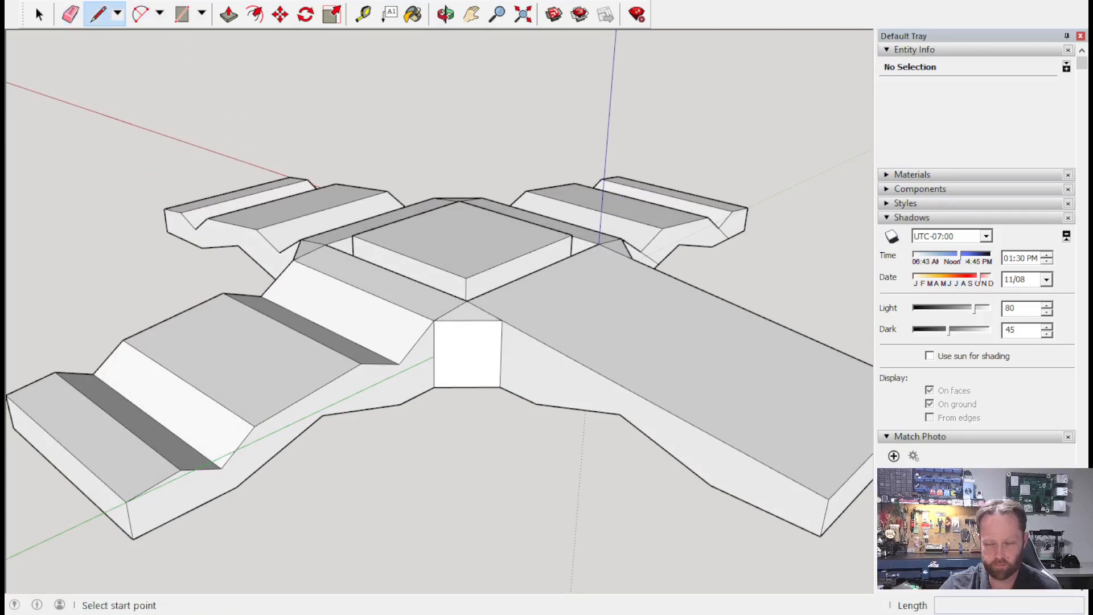
Draw a V-shaped notch with lines about 14.9 mm and 6.7 mm on the uncut arm's side near the centre, and push it through 30 mm.
{"action": "mouse_move", "coordinate": [502, 320]}
{"action": "middle_mouse_down"}
{"action": "mouse_move", "coordinate": [639, 317]}
{"action": "mouse_move", "coordinate": [633, 284]}
{"action": "middle_mouse_up"}
{"action": "left_click", "coordinate": [576, 274]}
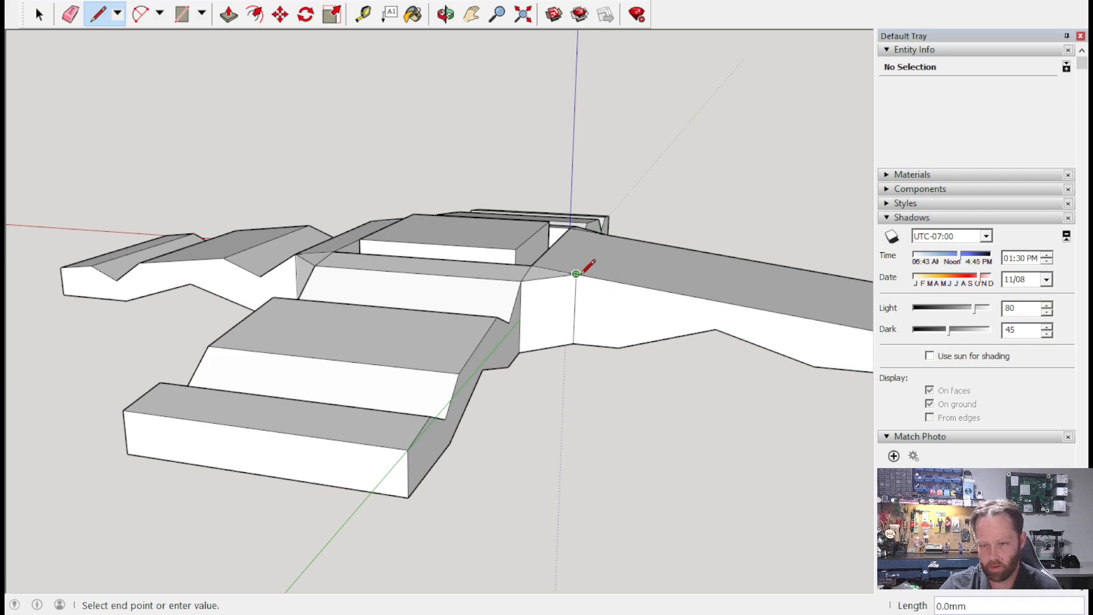
{"action": "left_click", "coordinate": [666, 336]}
{"action": "left_click", "coordinate": [621, 305]}
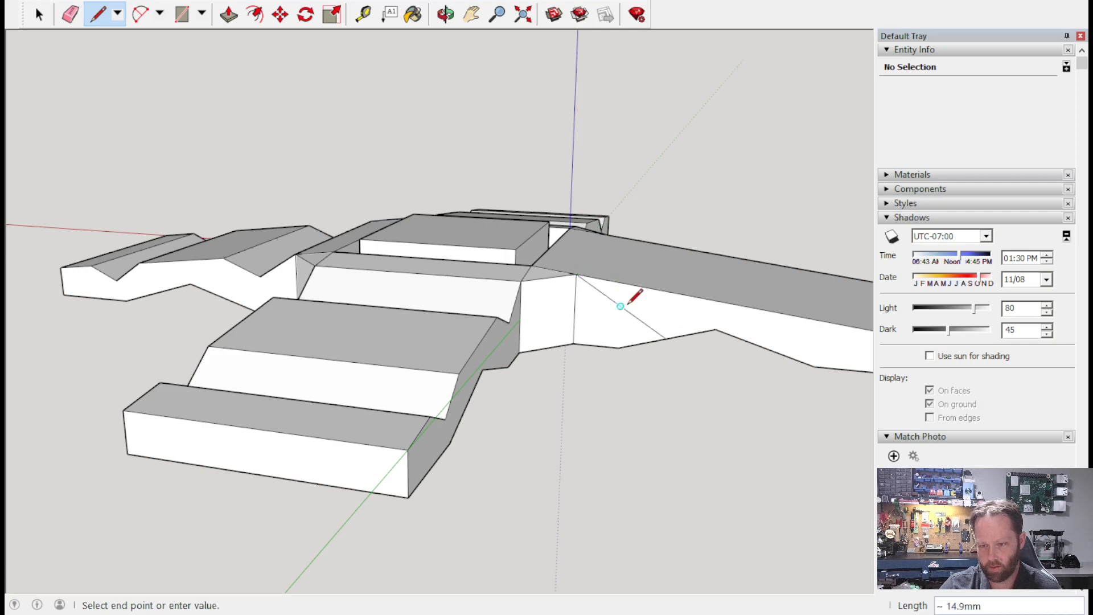
{"action": "left_click", "coordinate": [667, 292]}
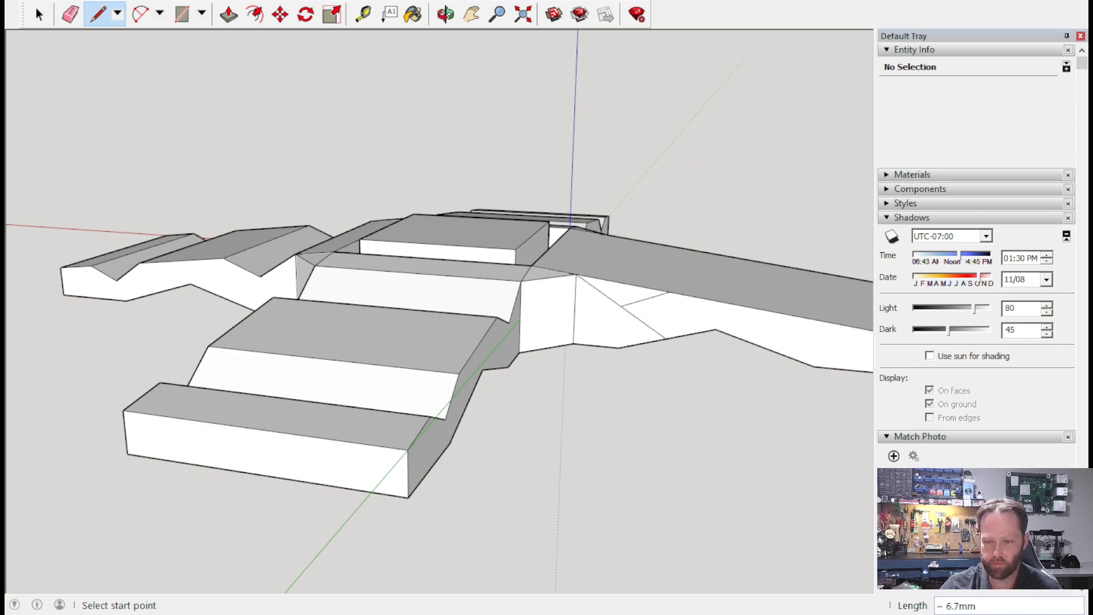
{"action": "left_click", "coordinate": [229, 13]}
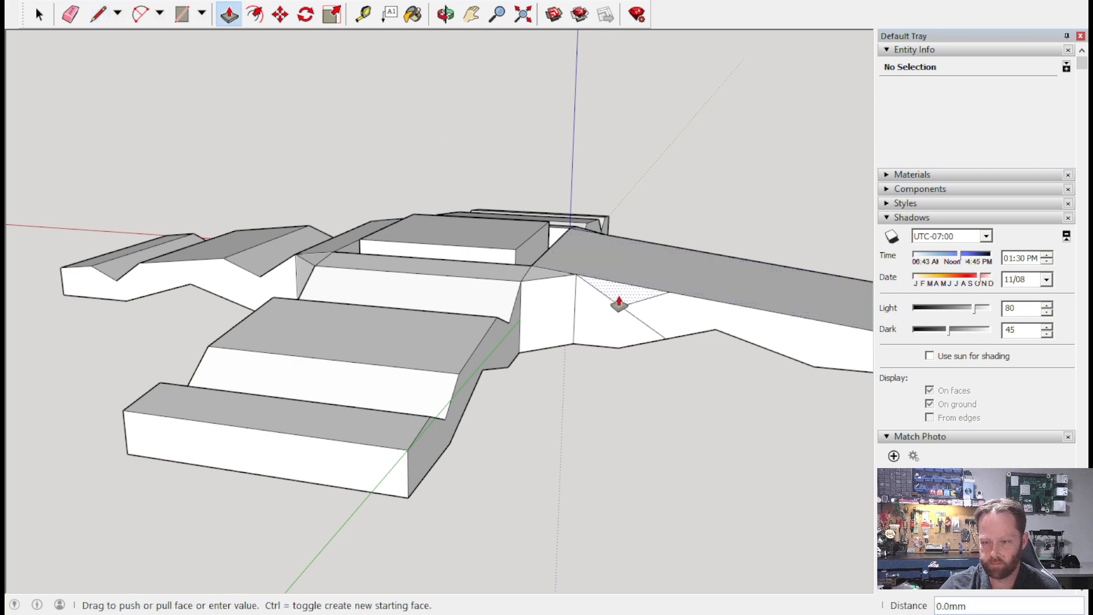
{"action": "left_click", "coordinate": [619, 299]}
{"action": "left_click", "coordinate": [689, 224]}
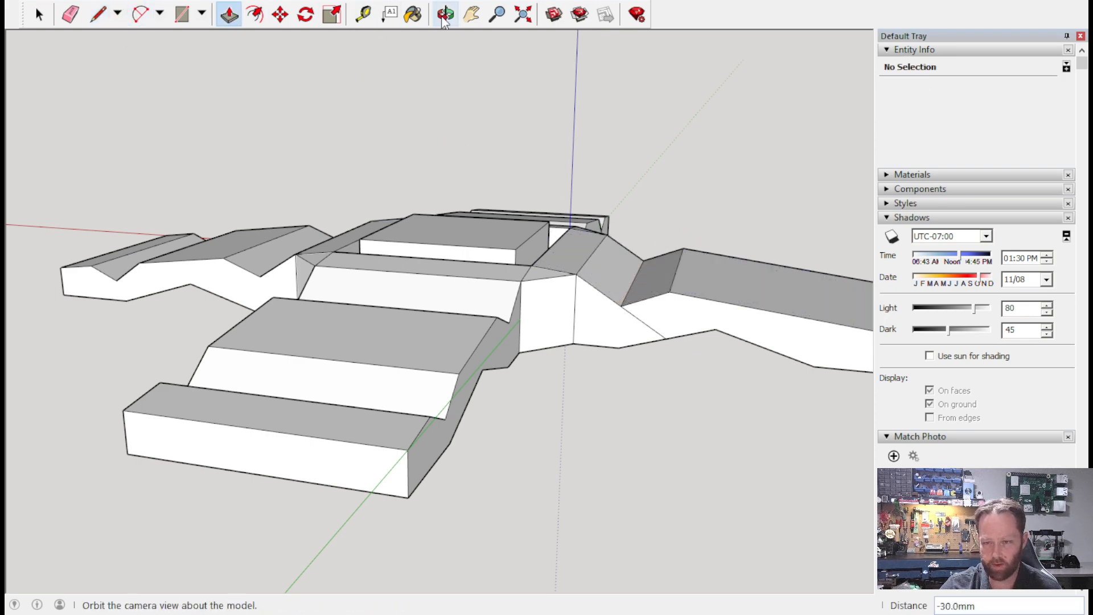
Draw a second notch with lines about 11.4 mm and 5.2 mm near the same arm's tip, and push it through 30 mm.
{"action": "left_click", "coordinate": [471, 13]}
{"action": "left_click_drag", "start_coordinate": [586, 210], "coordinate": [404, 197]}
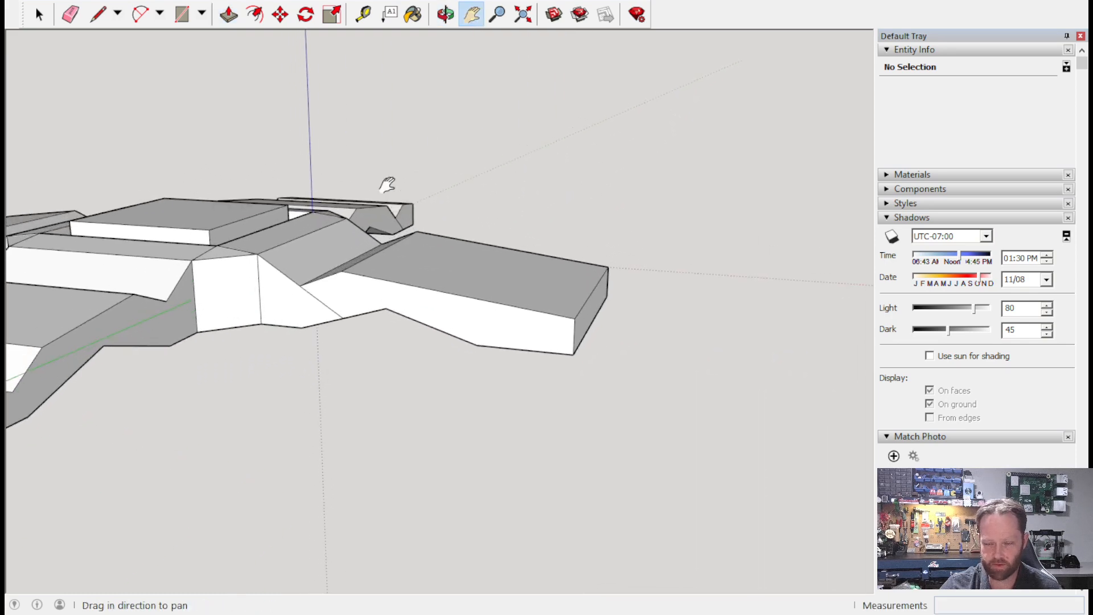
{"action": "left_click", "coordinate": [98, 14]}
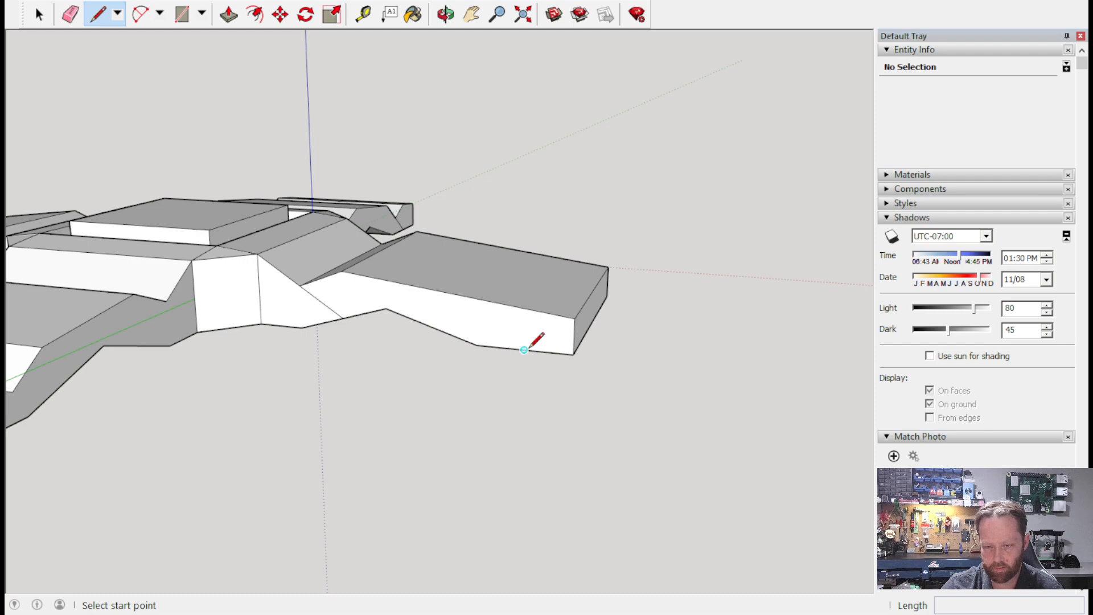
{"action": "left_click", "coordinate": [524, 349]}
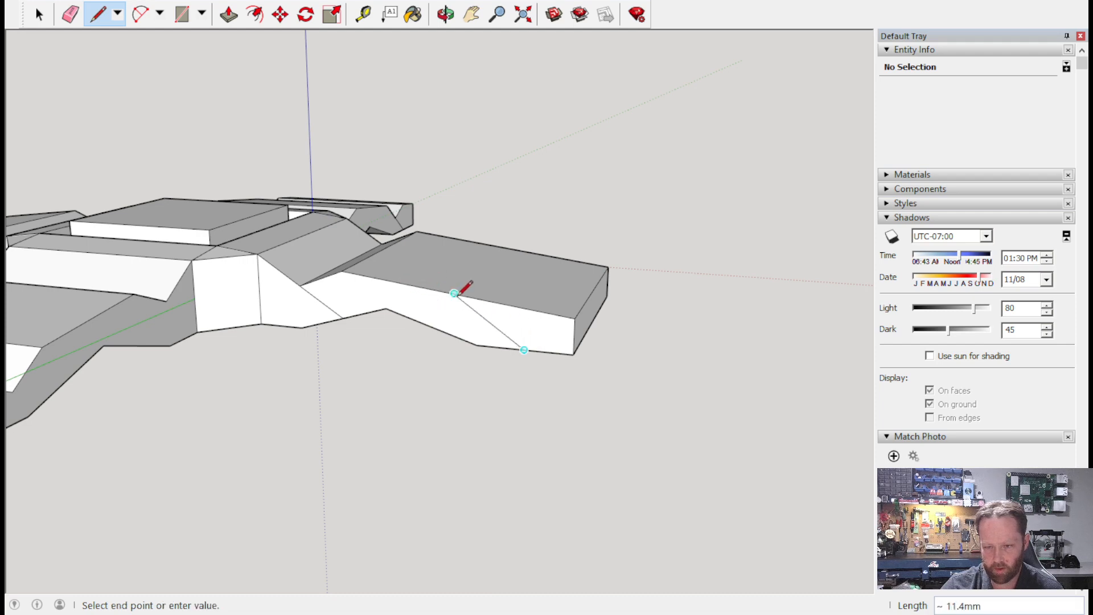
{"action": "left_click", "coordinate": [455, 293]}
{"action": "left_click", "coordinate": [489, 321]}
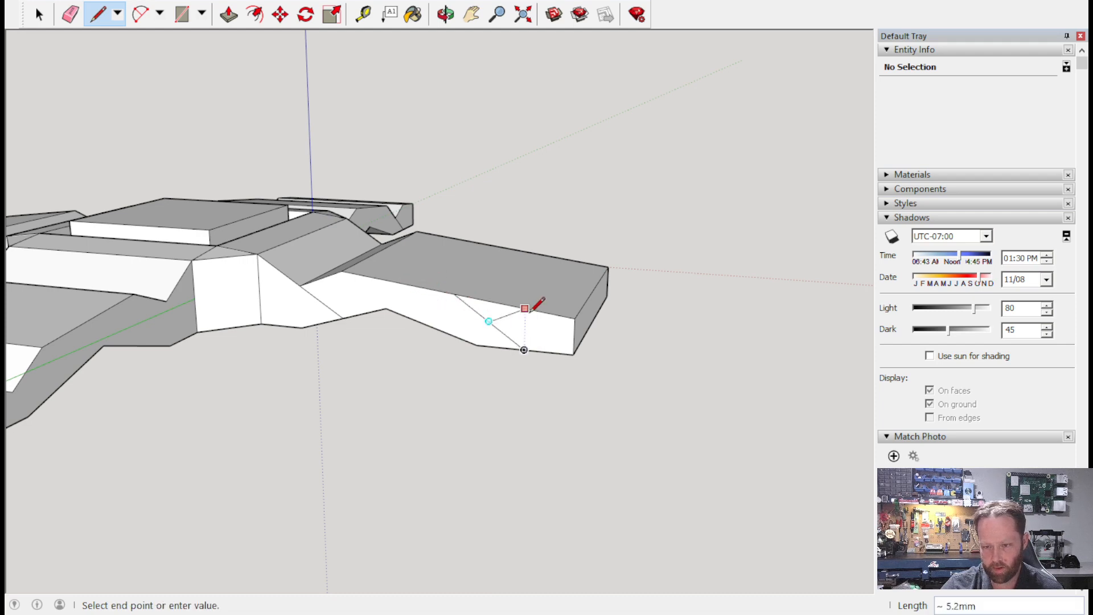
{"action": "left_click", "coordinate": [525, 308]}
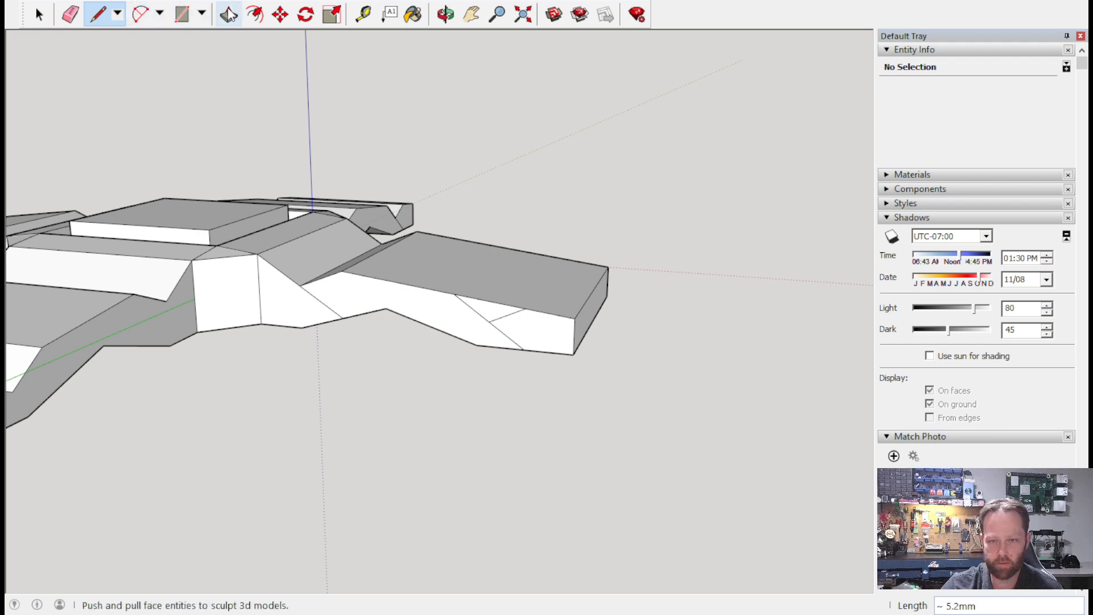
{"action": "left_click", "coordinate": [228, 15]}
{"action": "left_click", "coordinate": [485, 314]}
{"action": "left_click", "coordinate": [609, 245]}
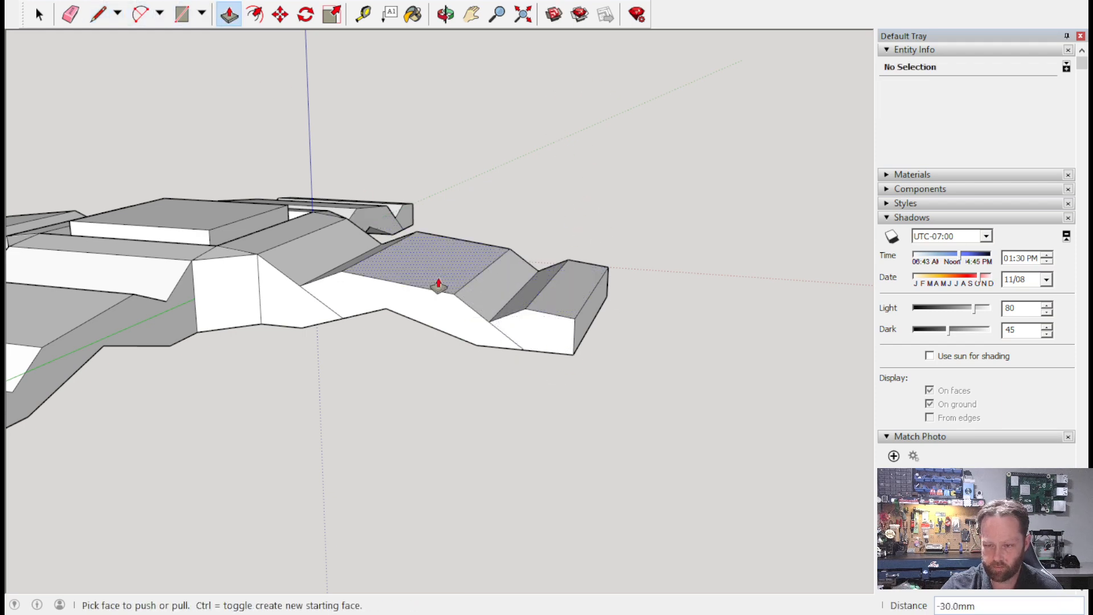
{"action": "left_click", "coordinate": [518, 340]}
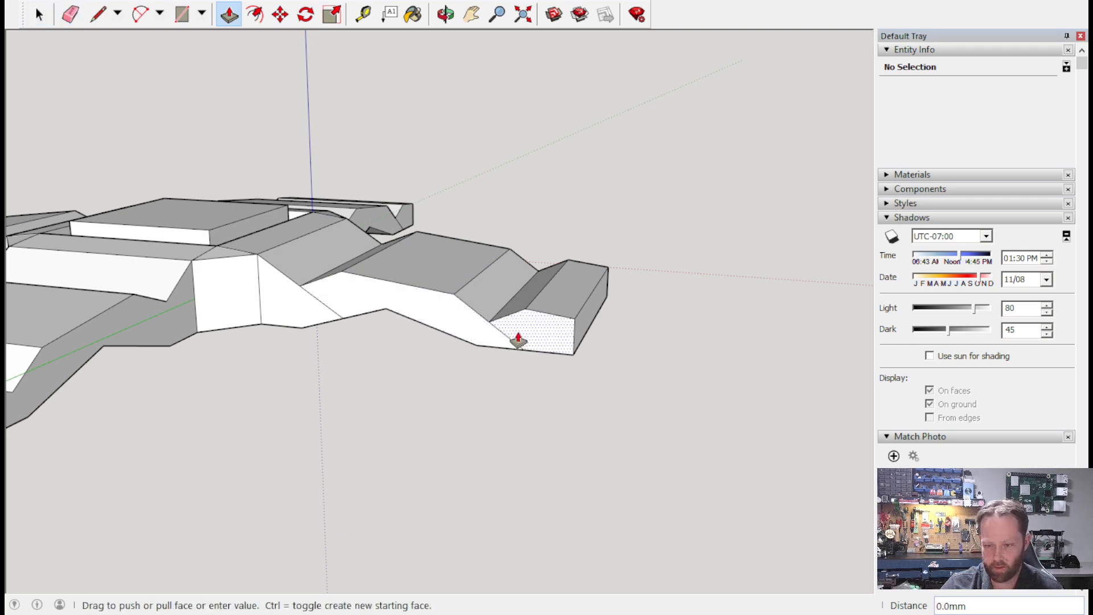
{"action": "left_click", "coordinate": [515, 346]}
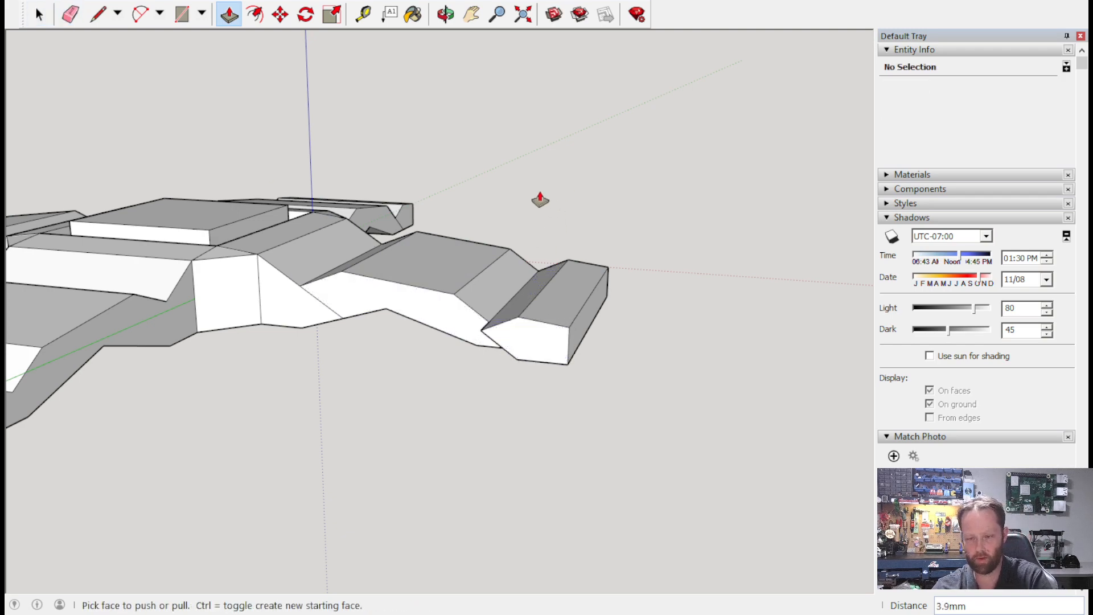
{"action": "key", "text": "ctrl+z"}
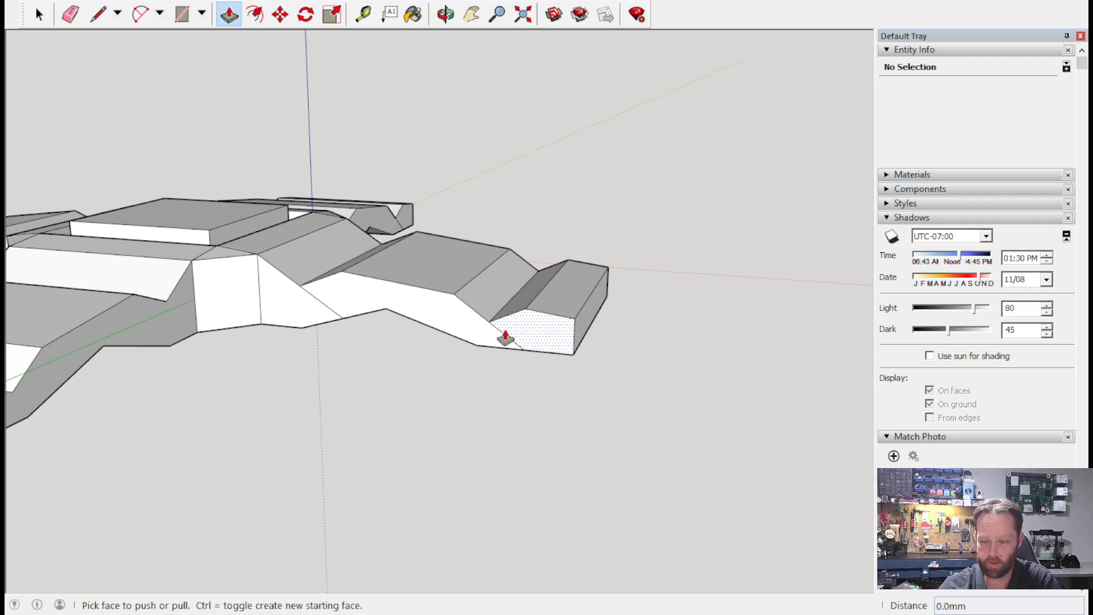
{"action": "left_click", "coordinate": [519, 328]}
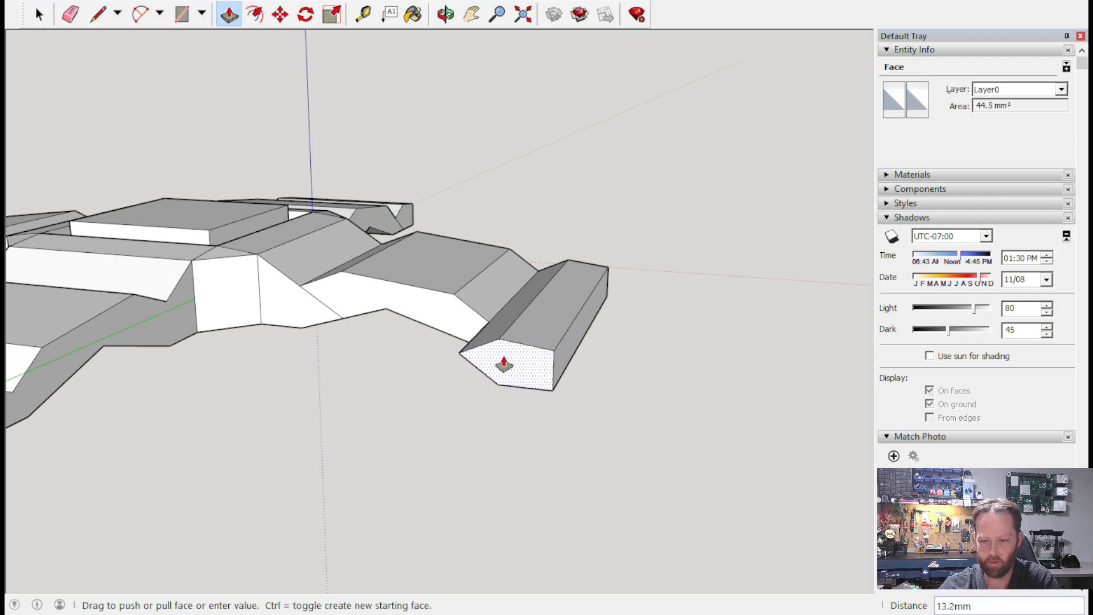
{"action": "left_click", "coordinate": [503, 365]}
{"action": "mouse_move", "coordinate": [699, 245]}
{"action": "middle_mouse_down"}
{"action": "mouse_move", "coordinate": [215, 457]}
{"action": "mouse_move", "coordinate": [317, 342]}
{"action": "mouse_move", "coordinate": [695, 231]}
{"action": "middle_mouse_up"}
{"action": "key", "text": "ctrl+z"}
Erase the leftover diagonal construction edges on the side face of the newly notched arm.
{"action": "left_click", "coordinate": [65, 10]}
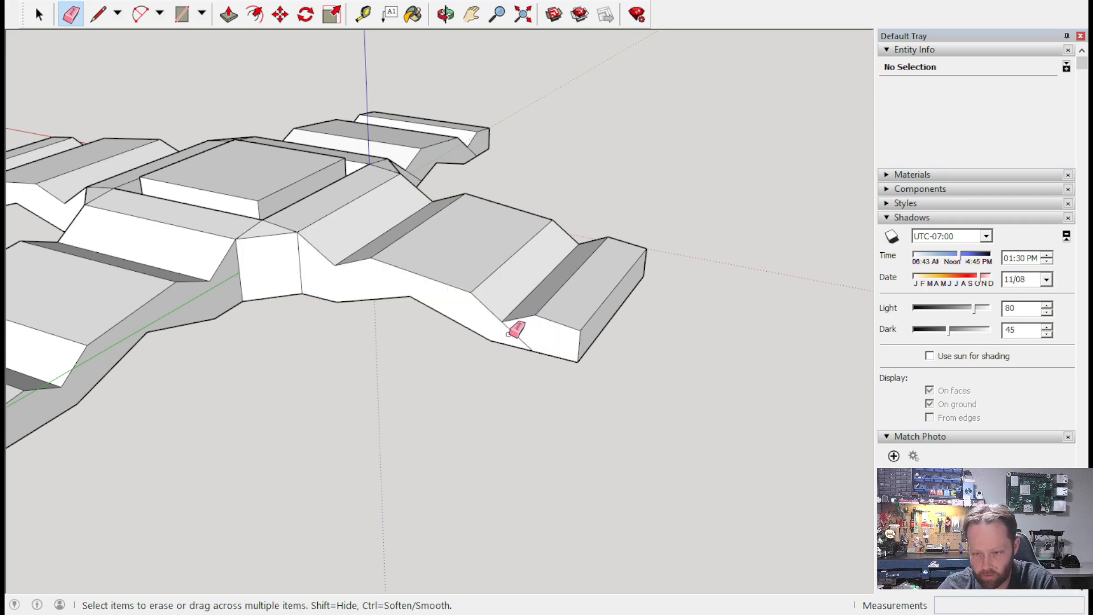
{"action": "key", "text": "o"}
{"action": "left_click_drag", "start_coordinate": [624, 291], "coordinate": [11, 344]}
{"action": "mouse_move", "coordinate": [12, 344]}
{"action": "middle_mouse_down"}
{"action": "mouse_move", "coordinate": [49, 227]}
{"action": "mouse_move", "coordinate": [139, 90]}
{"action": "mouse_move", "coordinate": [353, 237]}
{"action": "middle_mouse_up"}
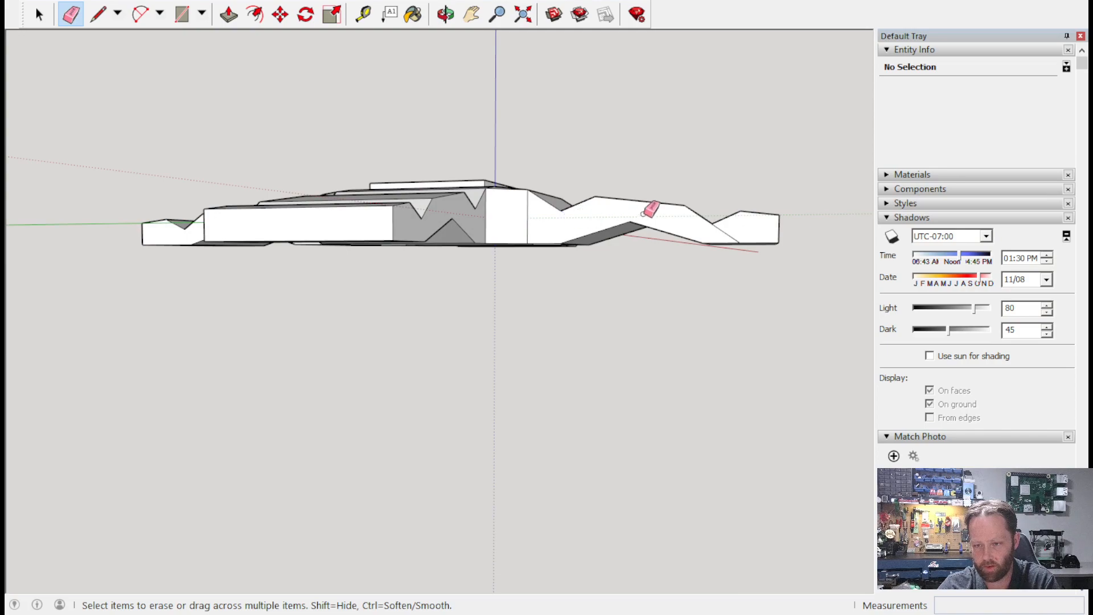
{"action": "mouse_move", "coordinate": [803, 179]}
{"action": "middle_mouse_down"}
{"action": "mouse_move", "coordinate": [676, 224]}
{"action": "mouse_move", "coordinate": [54, 264]}
{"action": "mouse_move", "coordinate": [9, 222]}
{"action": "mouse_move", "coordinate": [44, 206]}
{"action": "mouse_move", "coordinate": [618, 349]}
{"action": "mouse_move", "coordinate": [685, 254]}
{"action": "mouse_move", "coordinate": [271, 200]}
{"action": "mouse_move", "coordinate": [207, 171]}
{"action": "middle_mouse_up"}
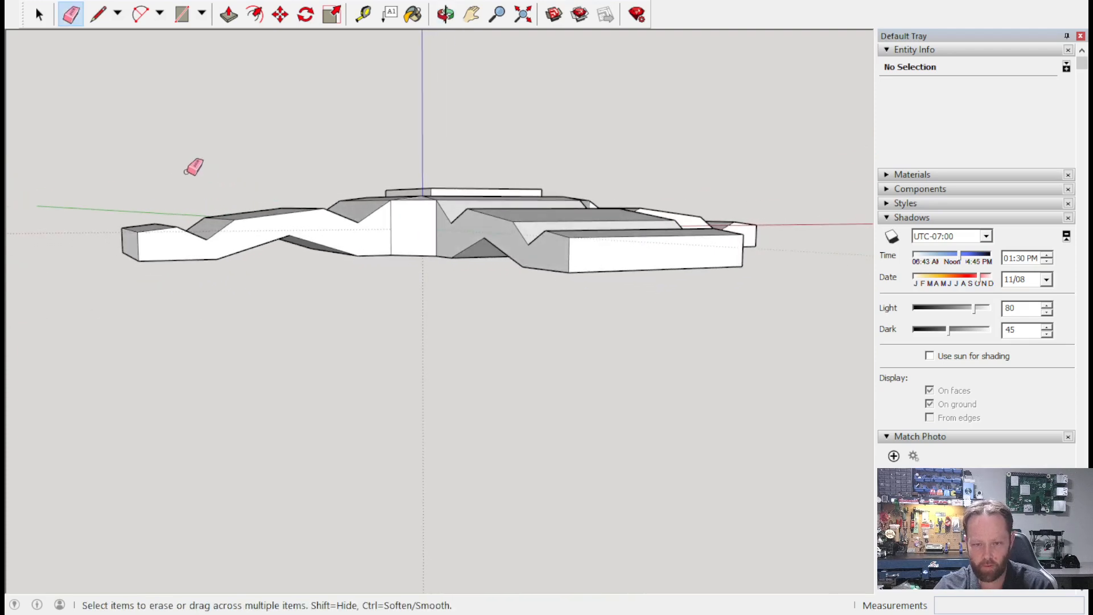
Draw a sloping line about 7.0 mm long across the first arm tip's side face and push the corner off 30 mm to bevel it.
{"action": "left_click", "coordinate": [99, 15]}
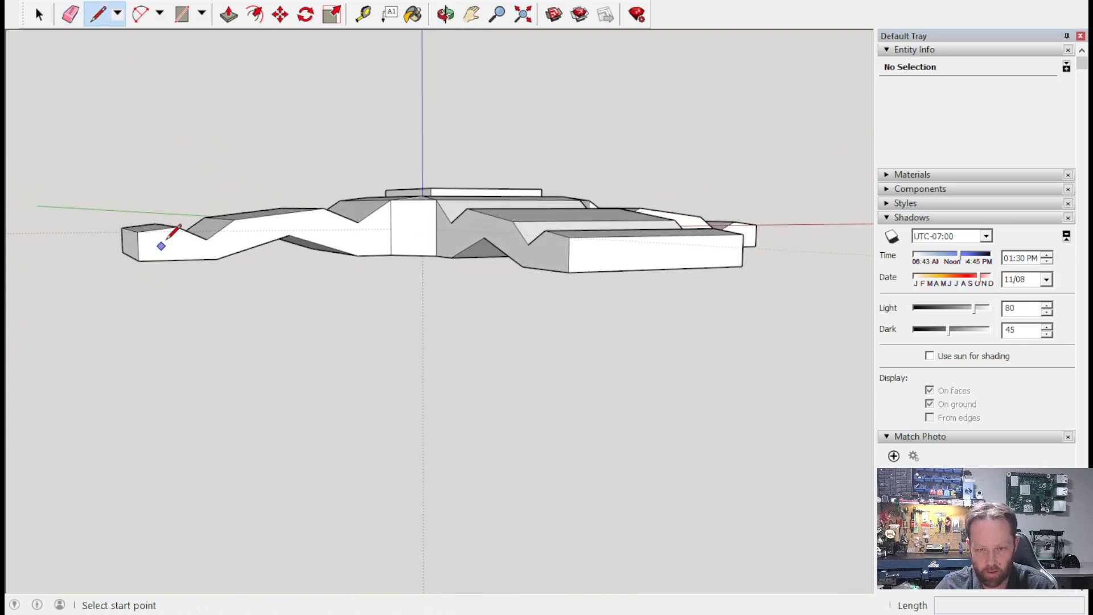
{"action": "left_click", "coordinate": [177, 226]}
{"action": "left_click", "coordinate": [138, 245]}
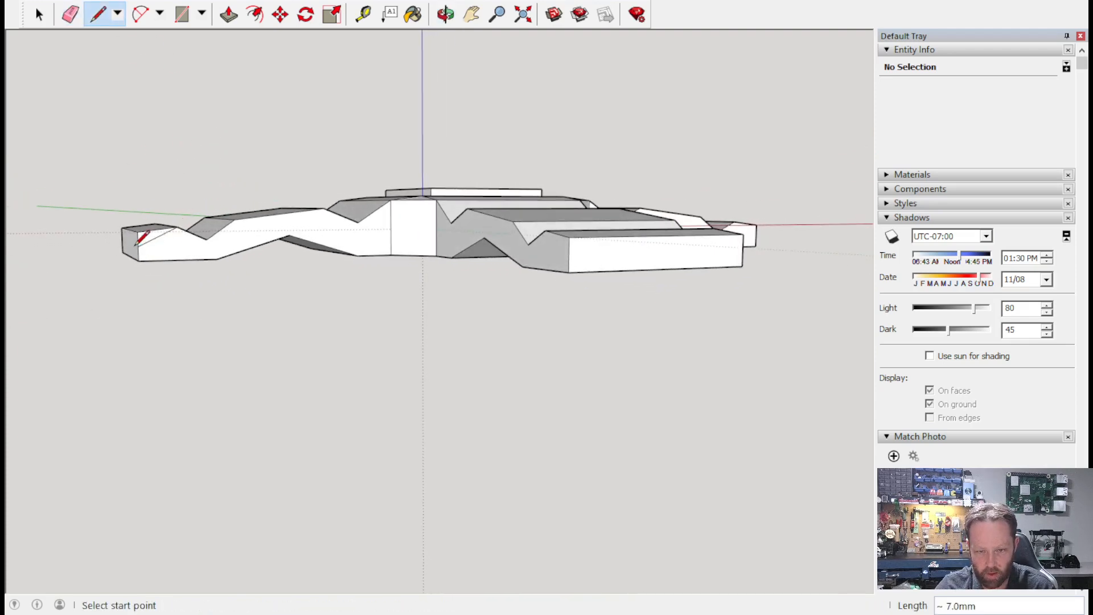
{"action": "left_click", "coordinate": [229, 15]}
{"action": "middle_click_drag", "start_coordinate": [216, 278], "coordinate": [307, 377]}
{"action": "left_click", "coordinate": [155, 315]}
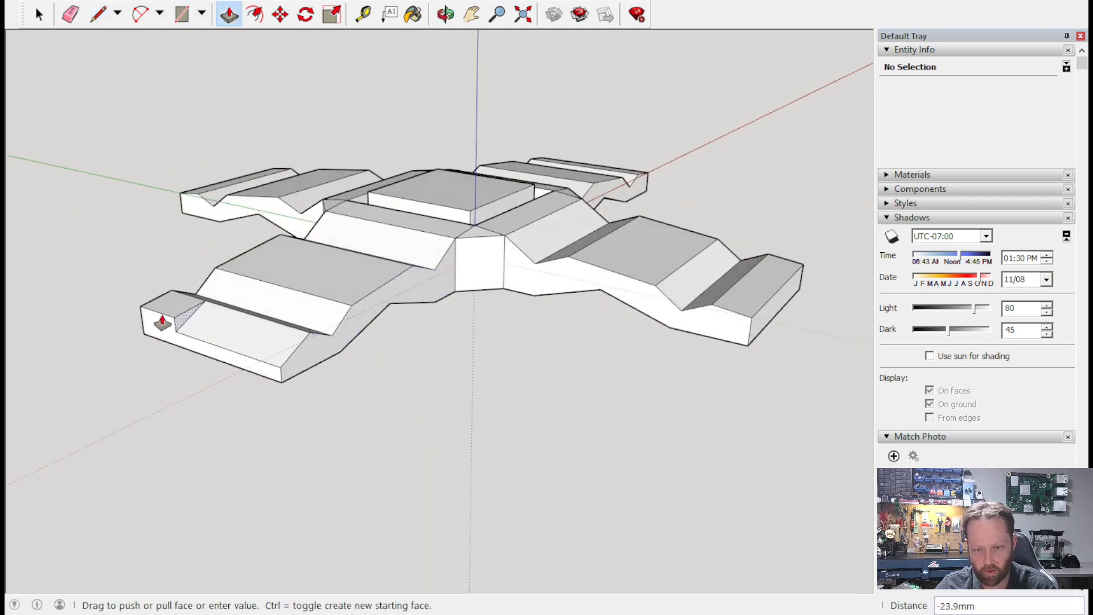
{"action": "left_click", "coordinate": [107, 310]}
Bevel the adjacent arm's tip by drawing a sloping line on its side face and pushing the corner through the arm's full width.
{"action": "middle_click_drag", "start_coordinate": [361, 405], "coordinate": [74, 292]}
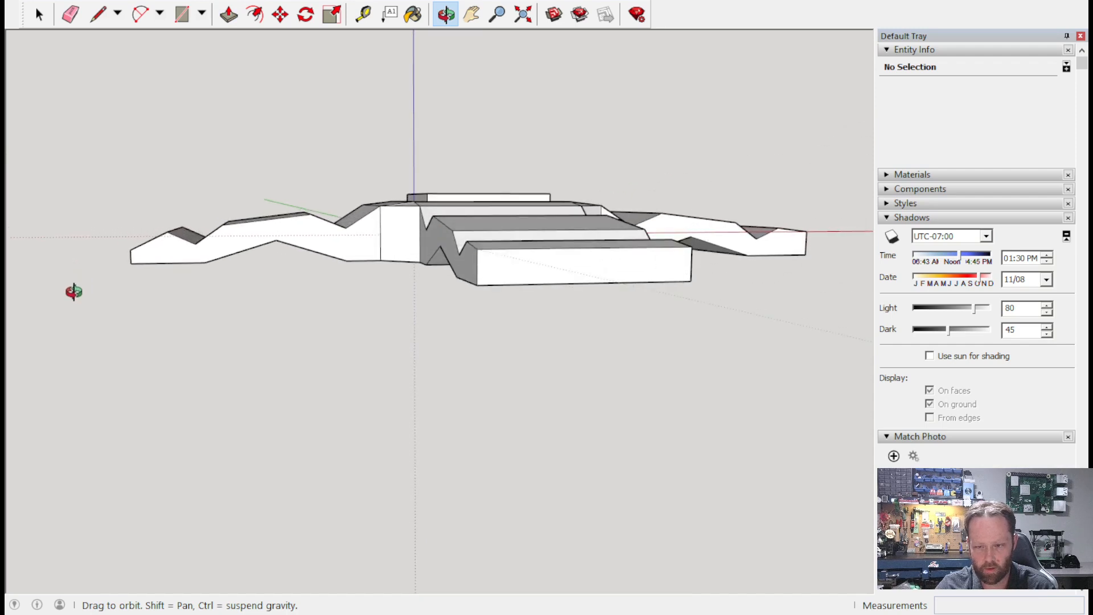
{"action": "middle_click_drag", "start_coordinate": [74, 291], "coordinate": [361, 384]}
{"action": "key", "text": "e"}
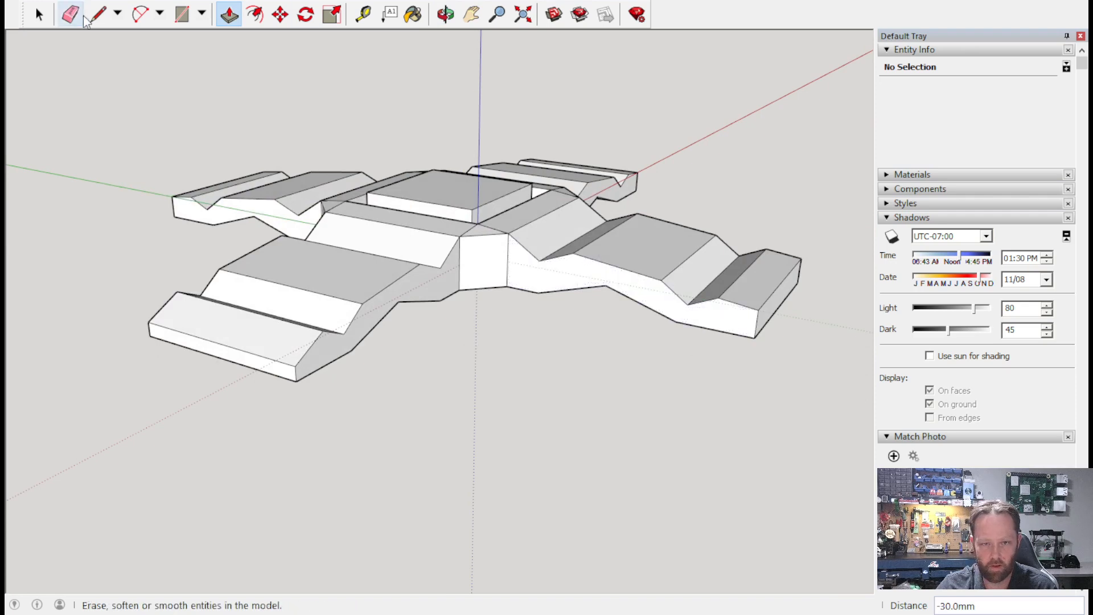
{"action": "key", "text": "l"}
{"action": "left_click", "coordinate": [718, 297]}
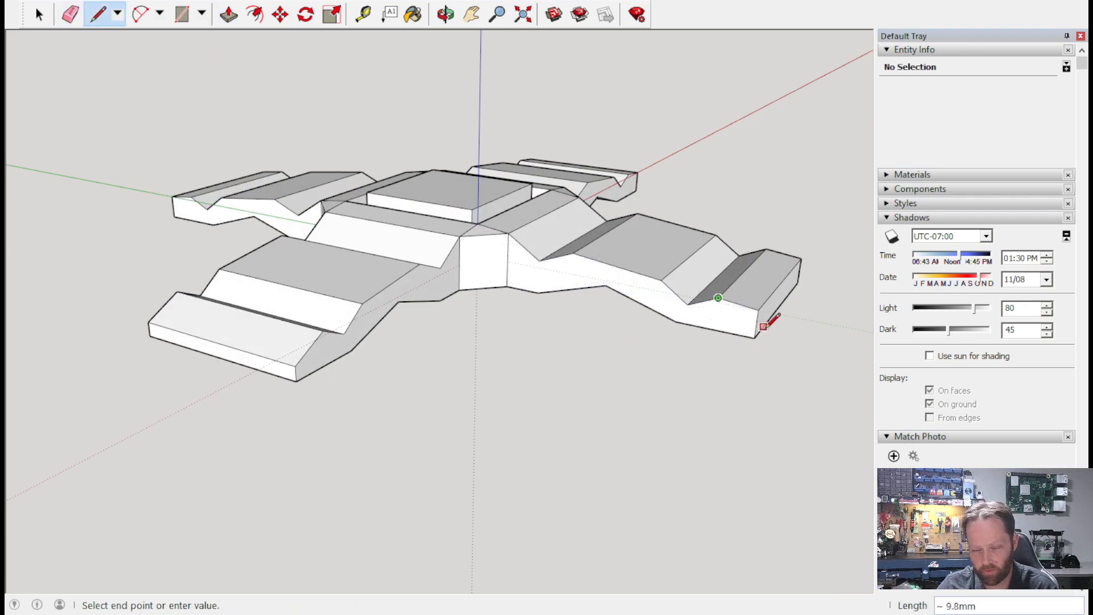
{"action": "left_click", "coordinate": [755, 323]}
{"action": "key", "text": "p"}
{"action": "left_click", "coordinate": [744, 319]}
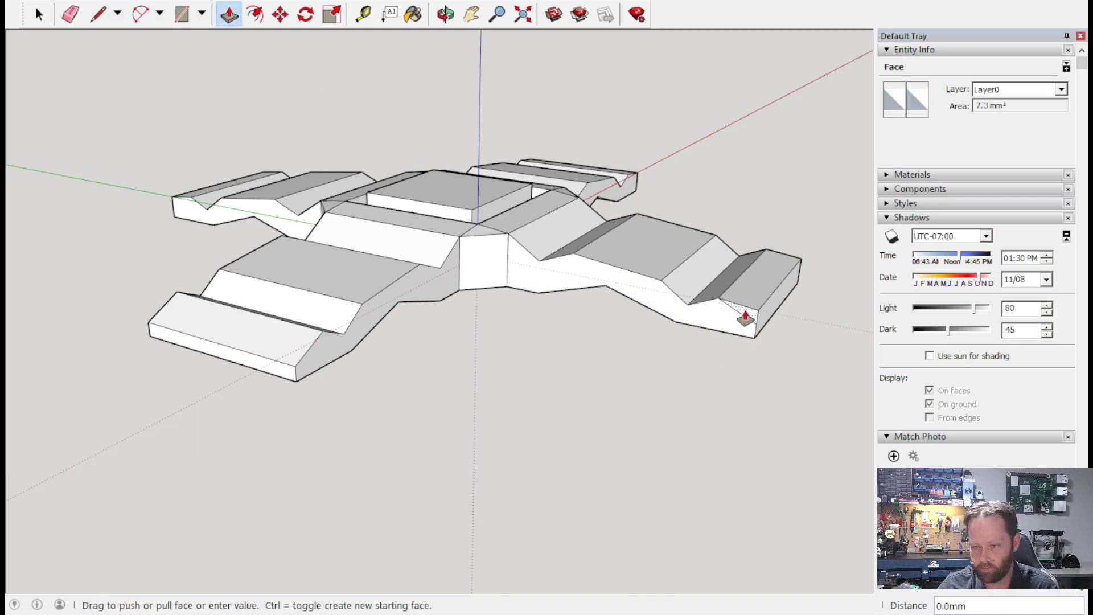
{"action": "left_click", "coordinate": [810, 233]}
Bevel the third arm's tip with a sloping line on its side face and push the upper corner through 30 mm.
{"action": "middle_click_drag", "start_coordinate": [798, 156], "coordinate": [226, 229]}
{"action": "middle_click_drag", "start_coordinate": [522, 345], "coordinate": [506, 205]}
{"action": "left_click", "coordinate": [98, 17]}
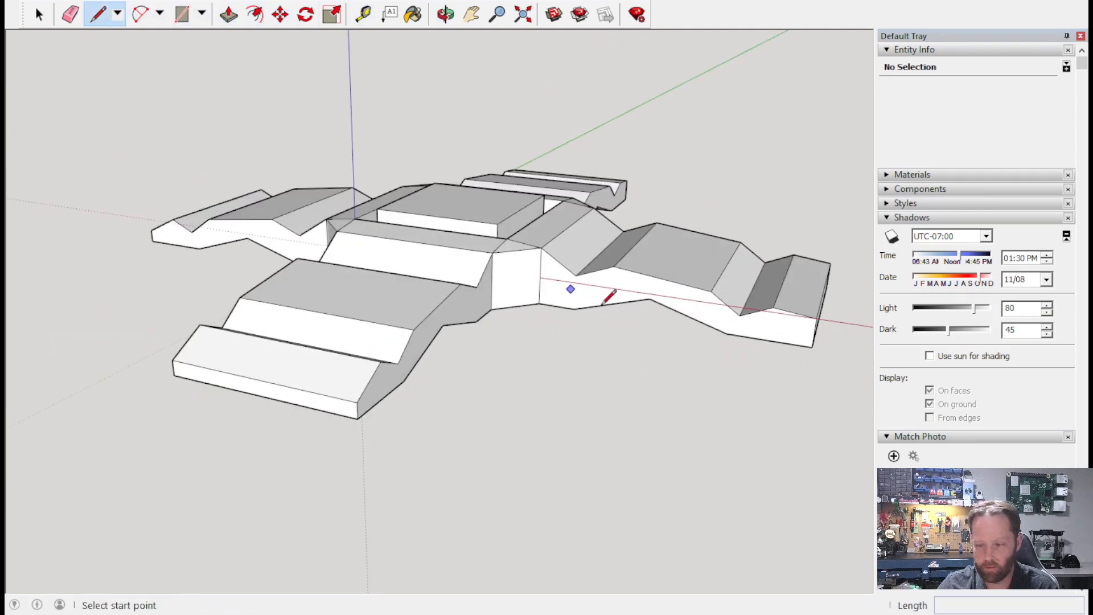
{"action": "left_click", "coordinate": [773, 307]}
{"action": "left_click", "coordinate": [814, 332]}
{"action": "left_click", "coordinate": [228, 14]}
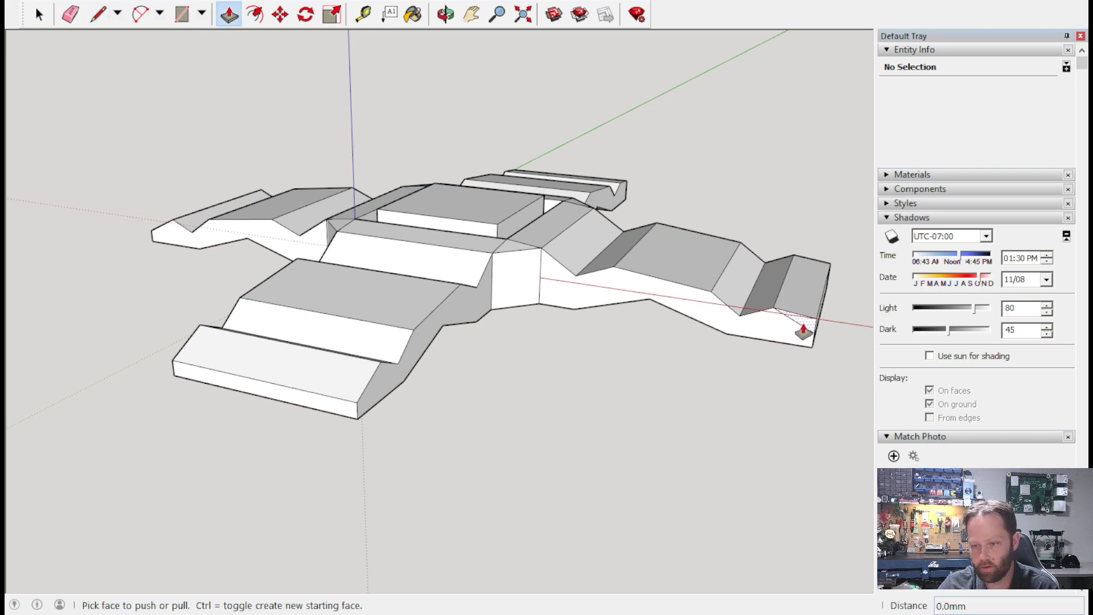
{"action": "left_click", "coordinate": [802, 324]}
{"action": "left_click", "coordinate": [815, 244]}
Bevel the last square arm tip with a sloping line about 7.0 mm long and push the corner through 30 mm.
{"action": "middle_click_drag", "start_coordinate": [802, 152], "coordinate": [234, 128]}
{"action": "scroll", "coordinate": [651, 380], "scroll_direction": "down", "scroll_amount": 2}
{"action": "scroll", "coordinate": [841, 351], "scroll_direction": "up", "scroll_amount": 2}
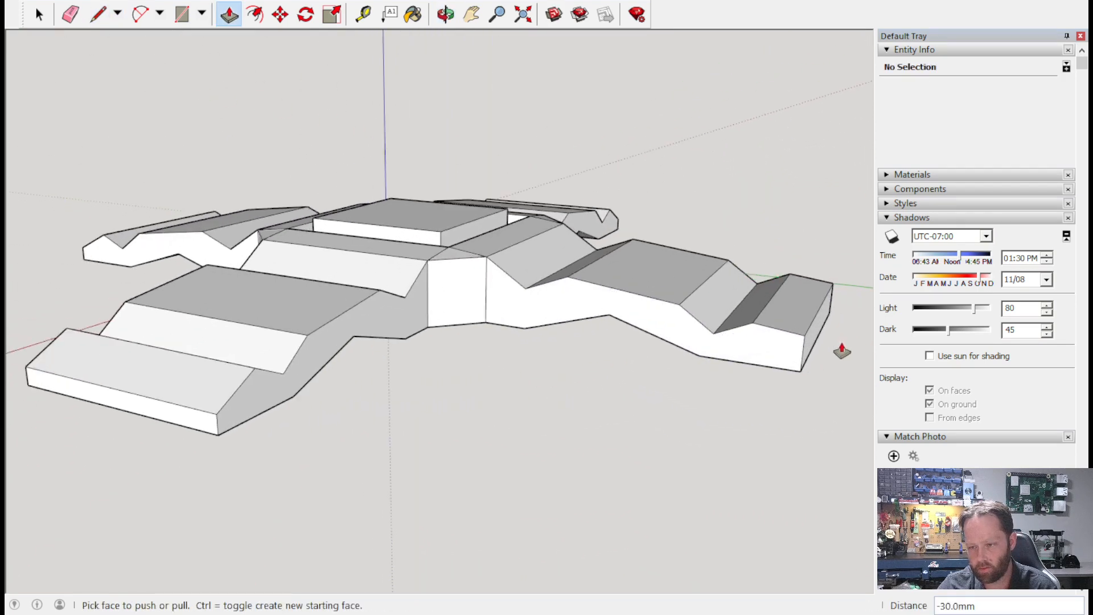
{"action": "scroll", "coordinate": [842, 351], "scroll_direction": "up", "scroll_amount": 2}
{"action": "left_click", "coordinate": [98, 14]}
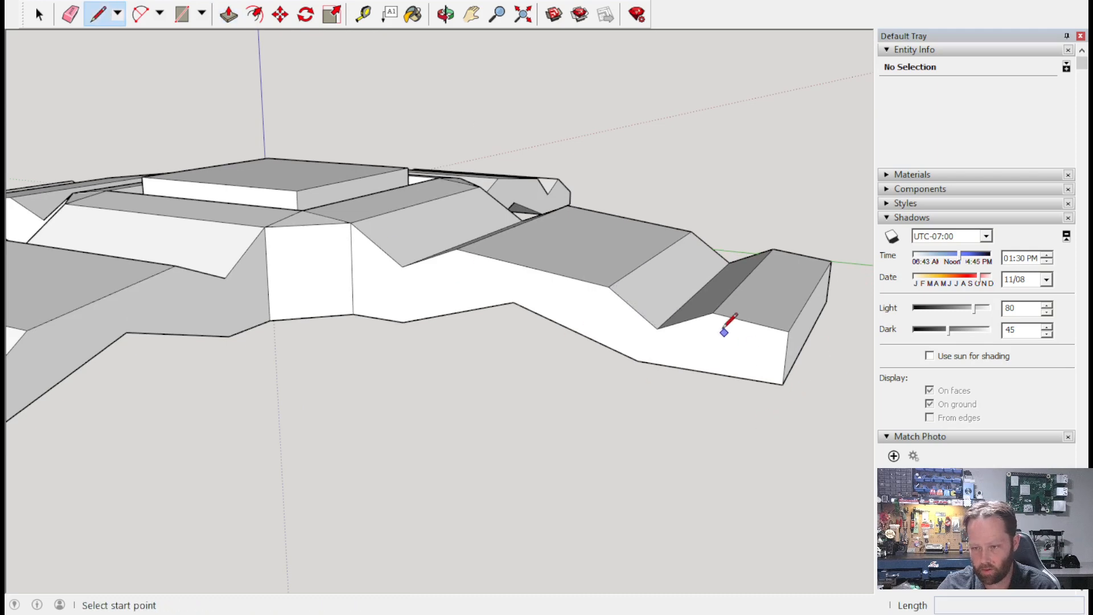
{"action": "left_click", "coordinate": [714, 312]}
{"action": "left_click", "coordinate": [787, 358]}
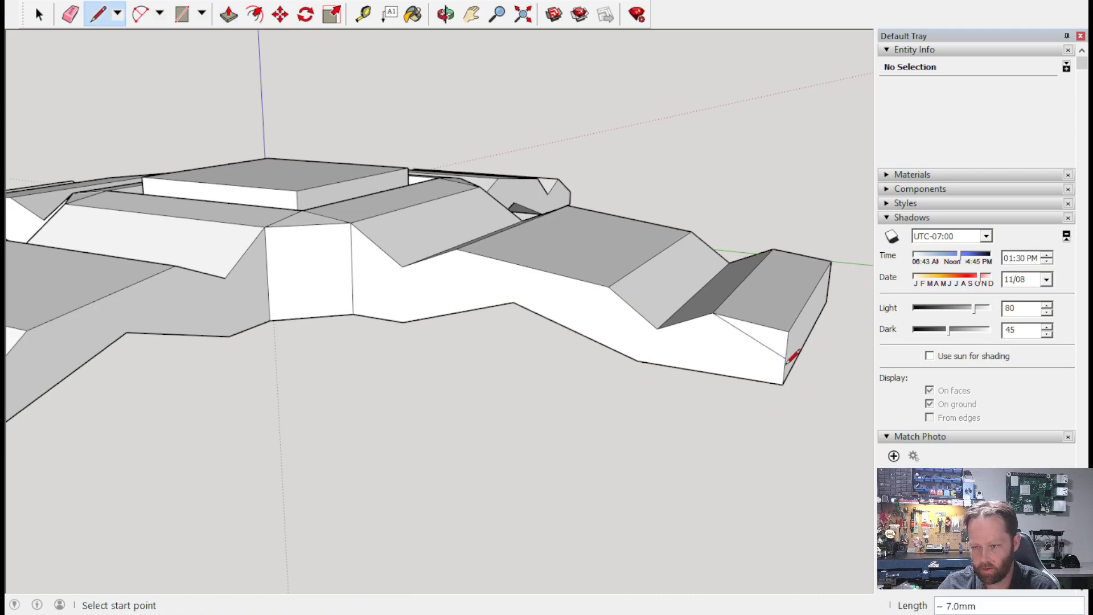
{"action": "left_click", "coordinate": [229, 13]}
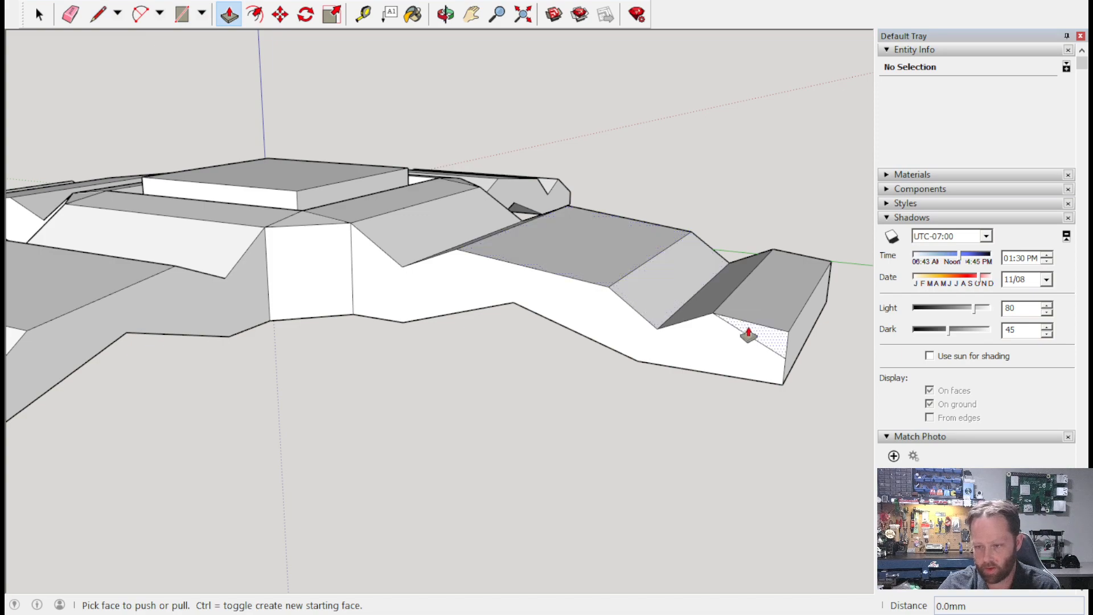
{"action": "left_click", "coordinate": [753, 326]}
{"action": "left_click", "coordinate": [812, 223]}
Measure the gap between the centre recess edge and the raised block with the Tape Measure, without leaving guides.
{"action": "middle_click_drag", "start_coordinate": [766, 196], "coordinate": [79, 194]}
{"action": "scroll", "coordinate": [298, 292], "scroll_direction": "down", "scroll_amount": 4}
{"action": "mouse_move", "coordinate": [449, 308]}
{"action": "middle_mouse_down"}
{"action": "mouse_move", "coordinate": [390, 329]}
{"action": "mouse_move", "coordinate": [288, 256]}
{"action": "mouse_move", "coordinate": [115, 335]}
{"action": "mouse_move", "coordinate": [311, 560]}
{"action": "mouse_move", "coordinate": [531, 544]}
{"action": "mouse_move", "coordinate": [583, 280]}
{"action": "mouse_move", "coordinate": [514, 412]}
{"action": "mouse_move", "coordinate": [437, 305]}
{"action": "mouse_move", "coordinate": [439, 275]}
{"action": "mouse_move", "coordinate": [429, 312]}
{"action": "middle_mouse_up"}
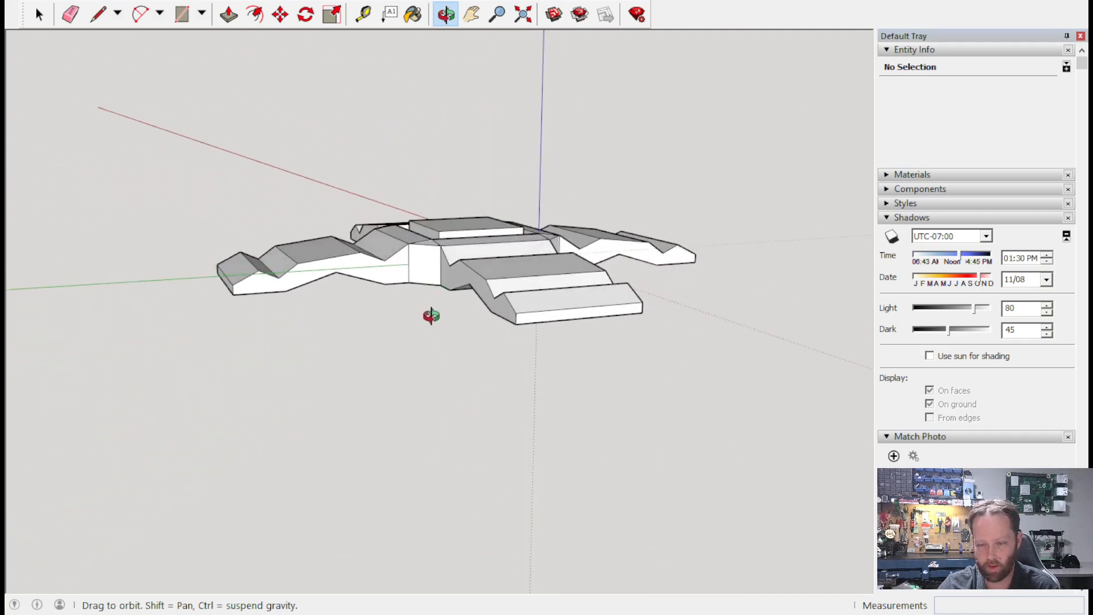
{"action": "middle_click_drag", "start_coordinate": [451, 188], "coordinate": [479, 525]}
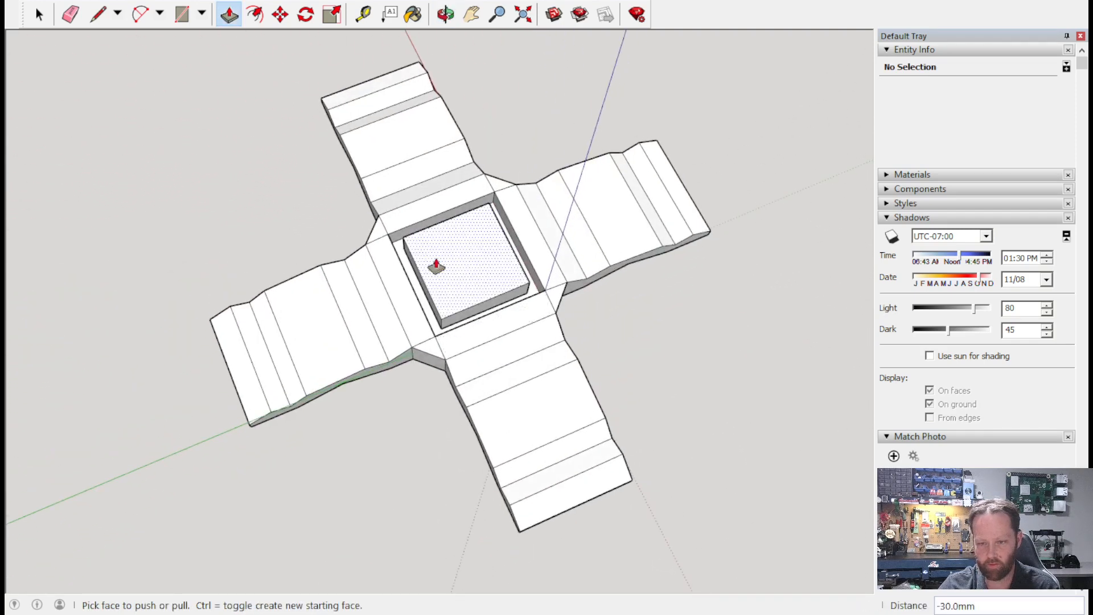
{"action": "left_click", "coordinate": [363, 14]}
{"action": "scroll", "coordinate": [469, 303], "scroll_direction": "up", "scroll_amount": 3}
{"action": "scroll", "coordinate": [355, 259], "scroll_direction": "up", "scroll_amount": 1}
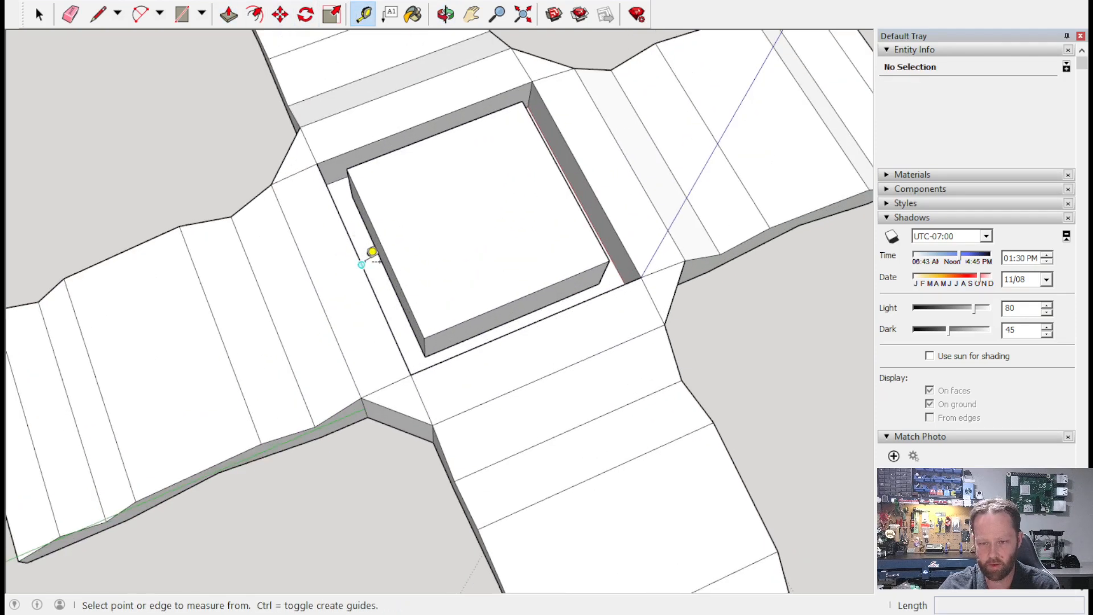
{"action": "left_click", "coordinate": [361, 264]}
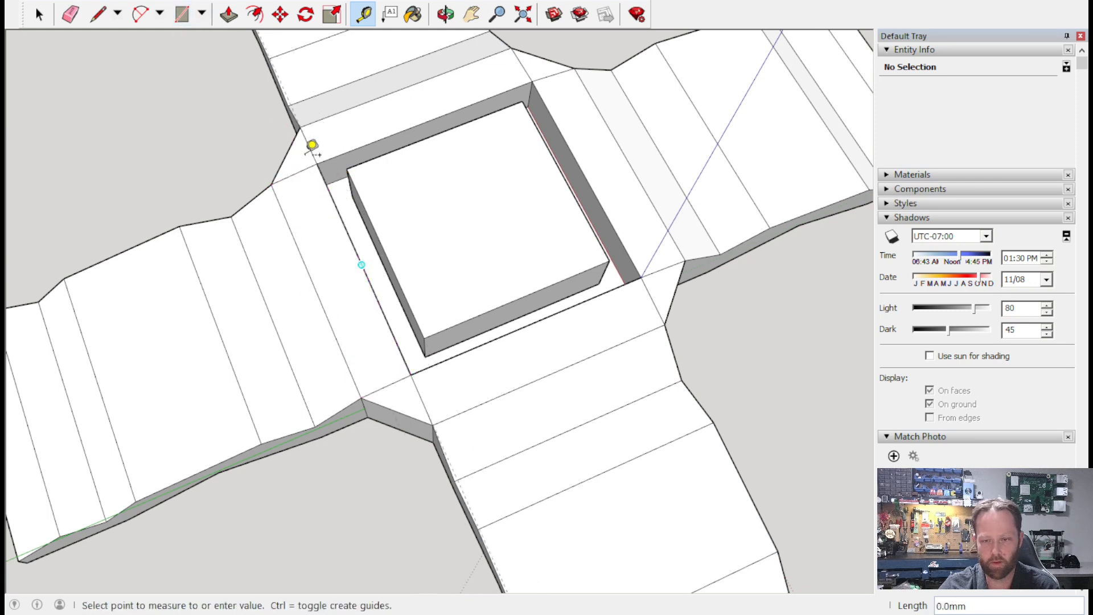
{"action": "left_click", "coordinate": [366, 16]}
{"action": "mouse_move", "coordinate": [525, 326]}
{"action": "middle_mouse_down"}
{"action": "mouse_move", "coordinate": [499, 278]}
{"action": "mouse_move", "coordinate": [443, 308]}
{"action": "mouse_move", "coordinate": [515, 343]}
{"action": "middle_mouse_up"}
{"action": "left_click", "coordinate": [521, 339]}
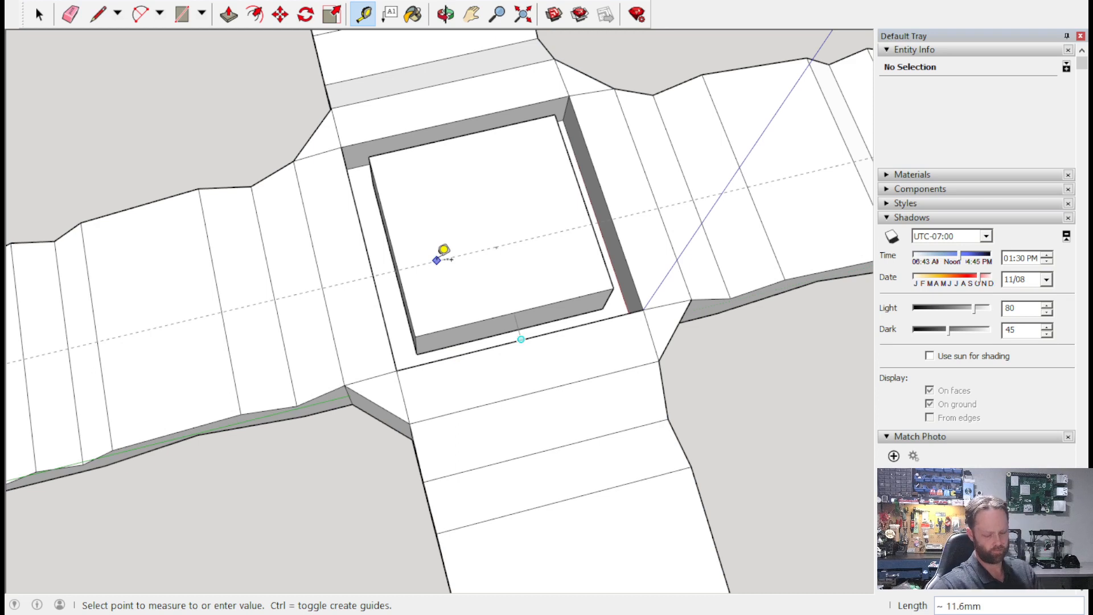
{"action": "key", "text": "Escape"}
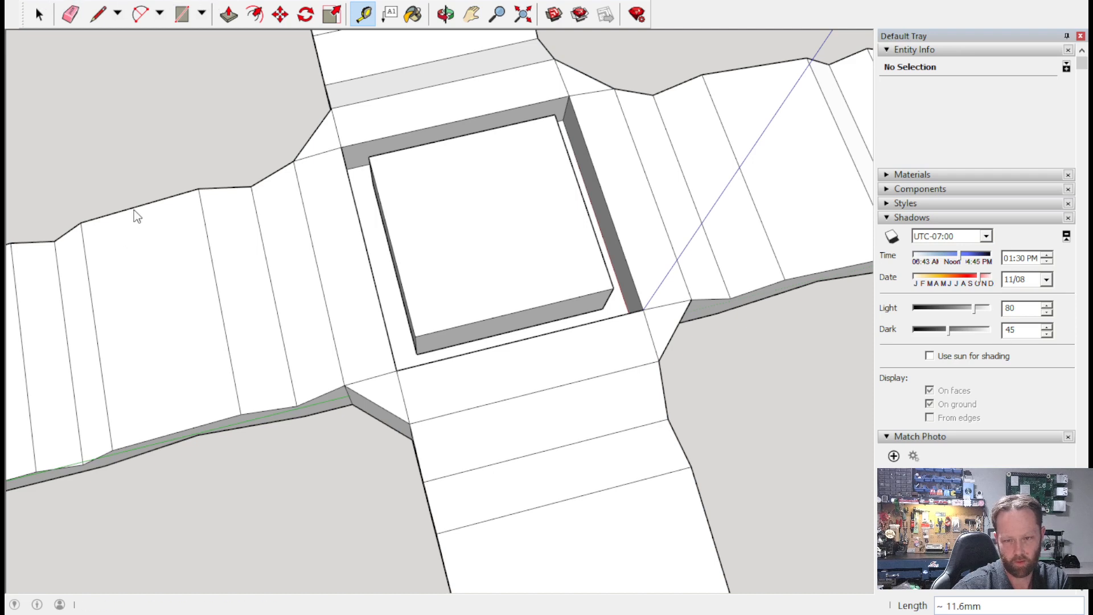
Unhide the outer tube standing on the base and measure its wall thickness across the open upper rim.
{"action": "middle_click_drag", "start_coordinate": [303, 243], "coordinate": [575, 501]}
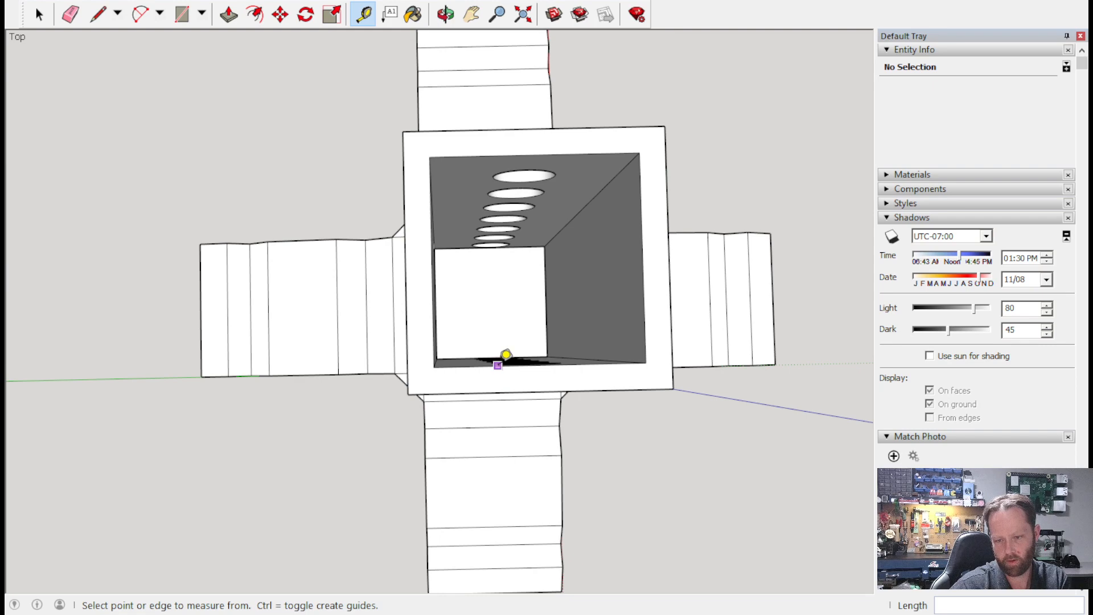
{"action": "left_click", "coordinate": [477, 366]}
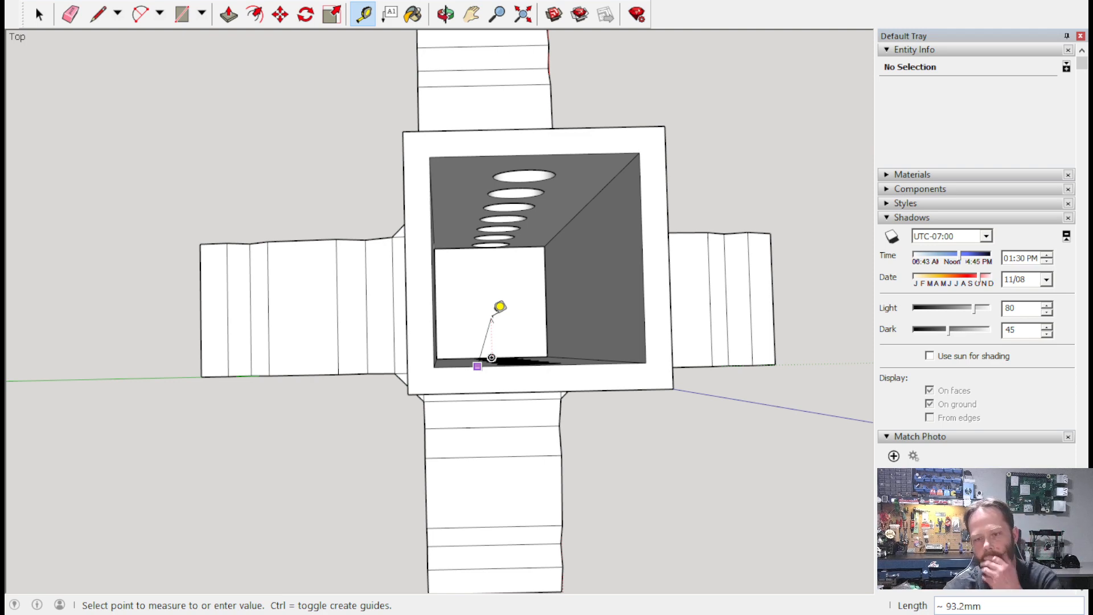
{"action": "key", "text": "o"}
{"action": "left_click_drag", "start_coordinate": [542, 378], "coordinate": [488, 34]}
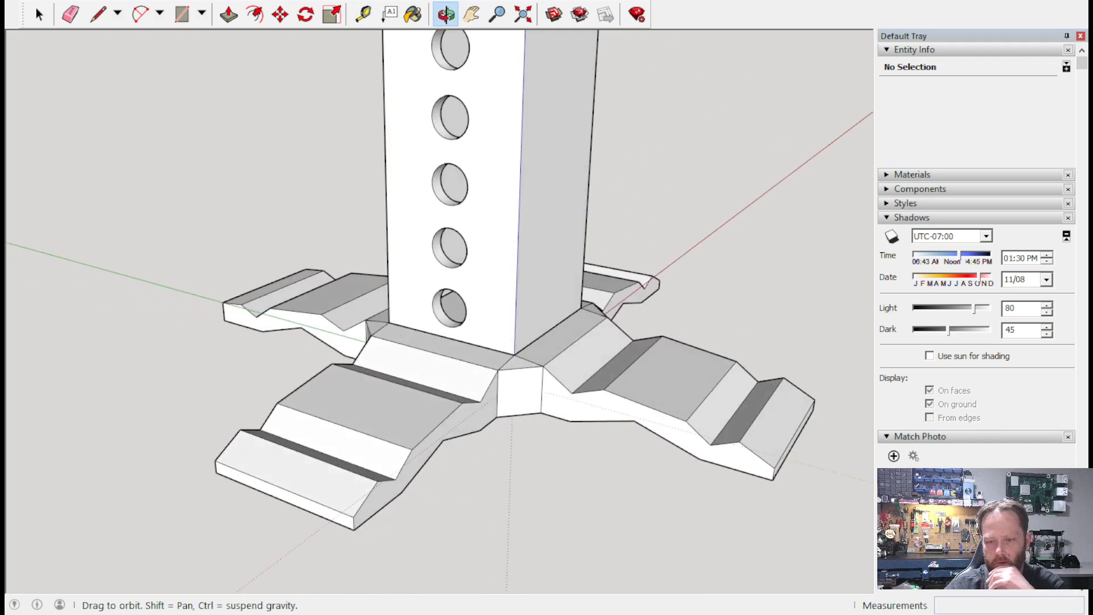
{"action": "middle_click_drag", "start_coordinate": [655, 240], "coordinate": [686, 242]}
{"action": "middle_click_drag", "start_coordinate": [629, 429], "coordinate": [491, 436]}
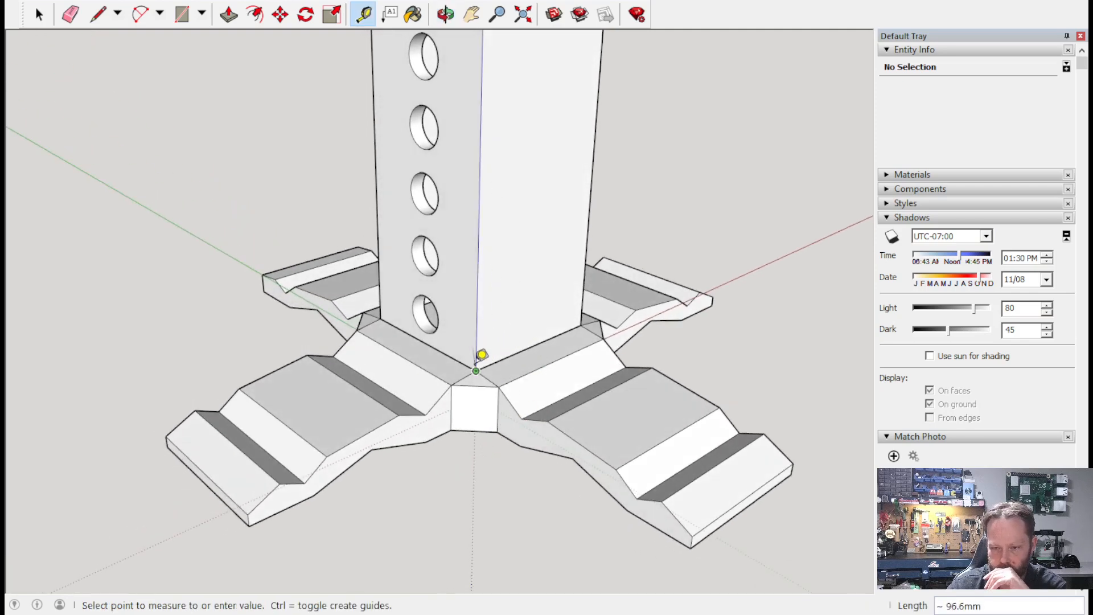
{"action": "middle_click_drag", "start_coordinate": [610, 354], "coordinate": [425, 283]}
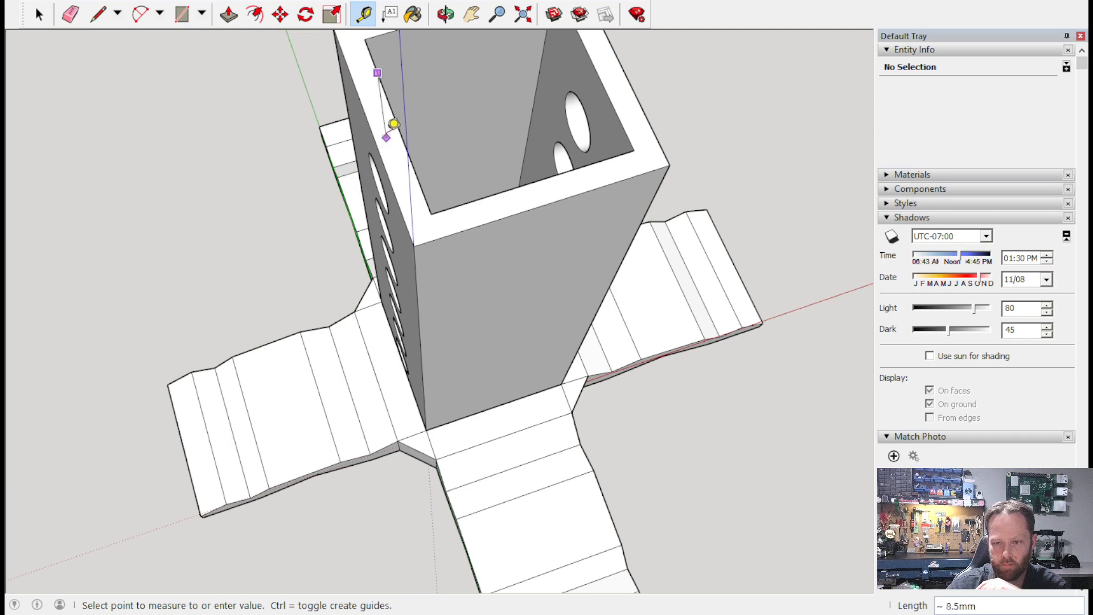
{"action": "left_click", "coordinate": [367, 17]}
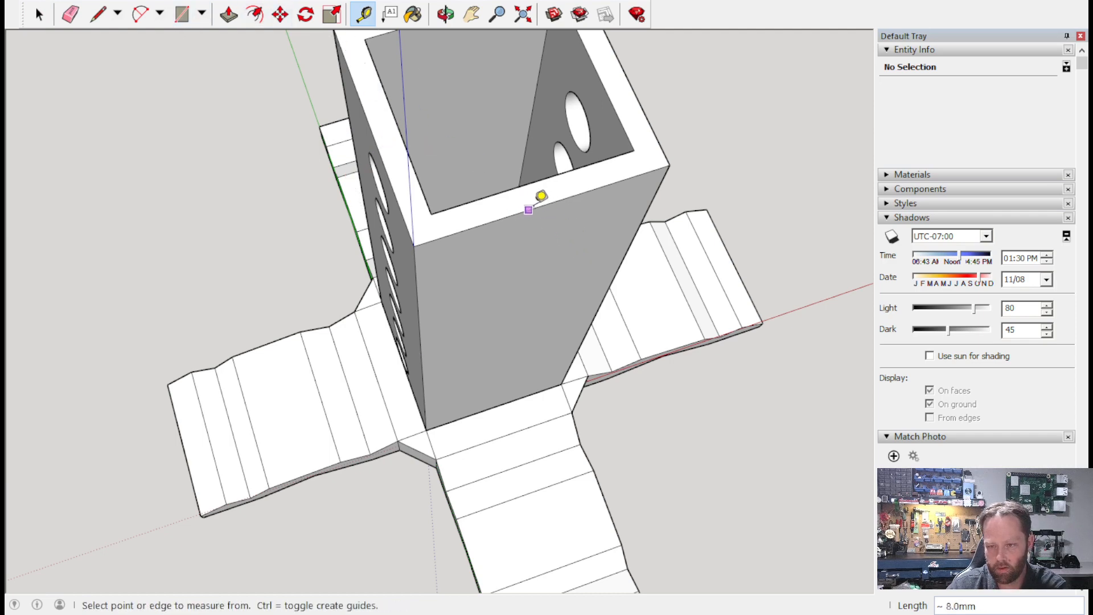
{"action": "left_click", "coordinate": [544, 204]}
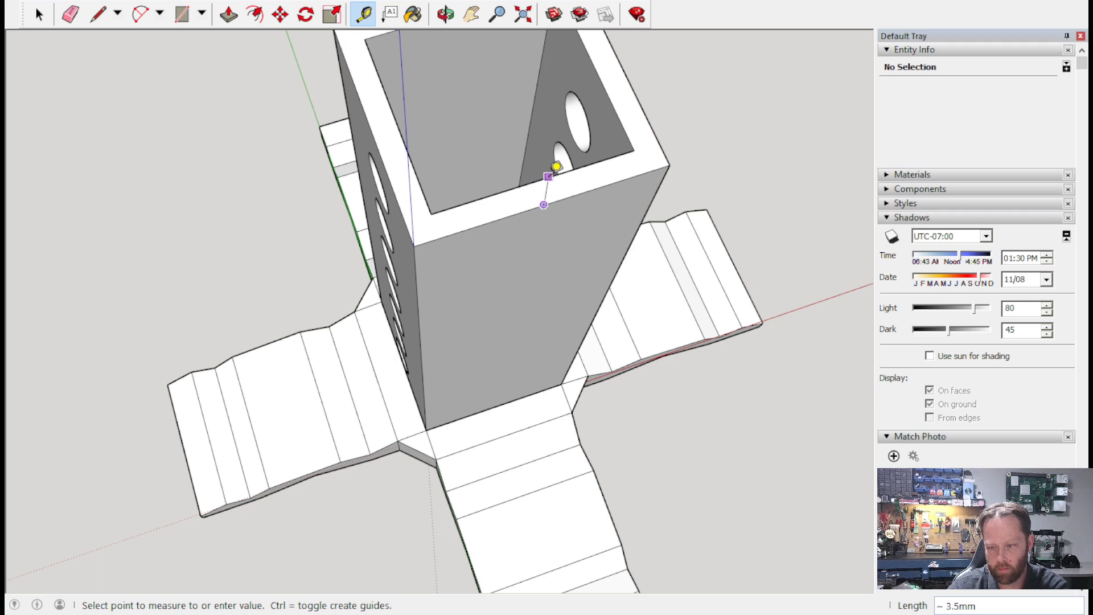
Hide the outer tube and measure the clearance from the base's recess edge to the raised centre block.
{"action": "left_click", "coordinate": [98, 14]}
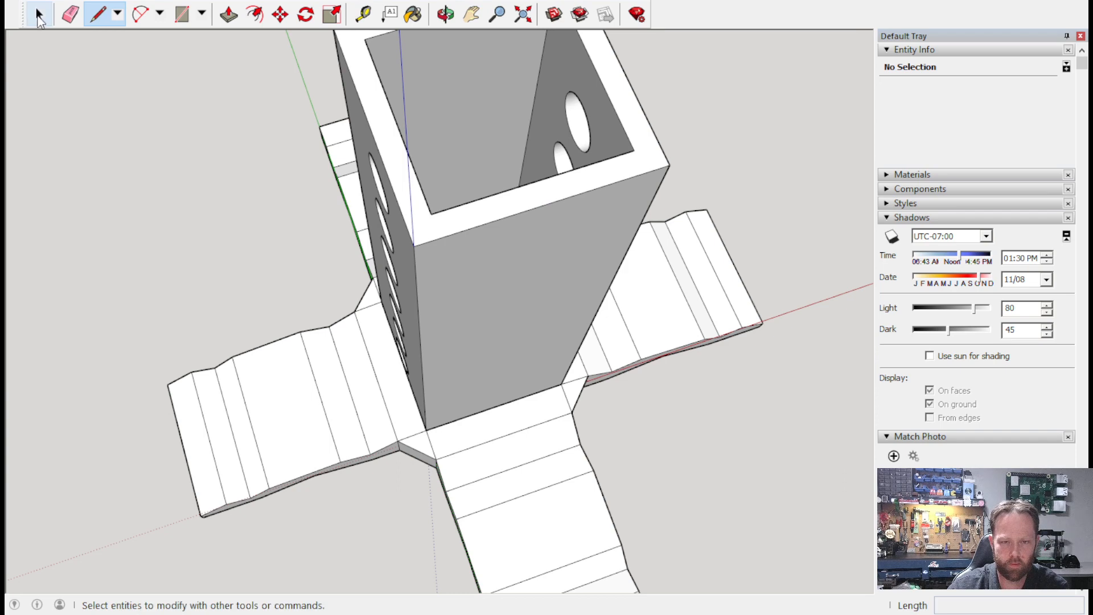
{"action": "left_click", "coordinate": [38, 13]}
{"action": "left_click", "coordinate": [465, 296]}
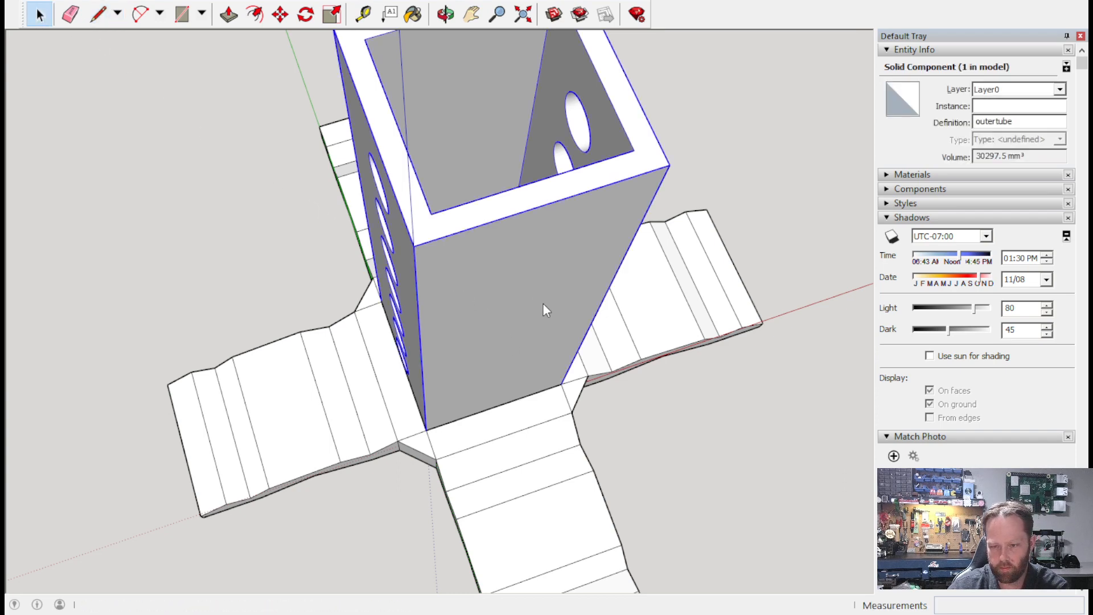
{"action": "key", "text": "Delete"}
{"action": "scroll", "coordinate": [541, 298], "scroll_direction": "up", "scroll_amount": 5}
{"action": "middle_click_drag", "start_coordinate": [507, 262], "coordinate": [12, 171]}
{"action": "scroll", "coordinate": [376, 303], "scroll_direction": "up", "scroll_amount": 4}
{"action": "middle_click_drag", "start_coordinate": [458, 312], "coordinate": [667, 452]}
{"action": "middle_click_drag", "start_coordinate": [409, 504], "coordinate": [449, 490]}
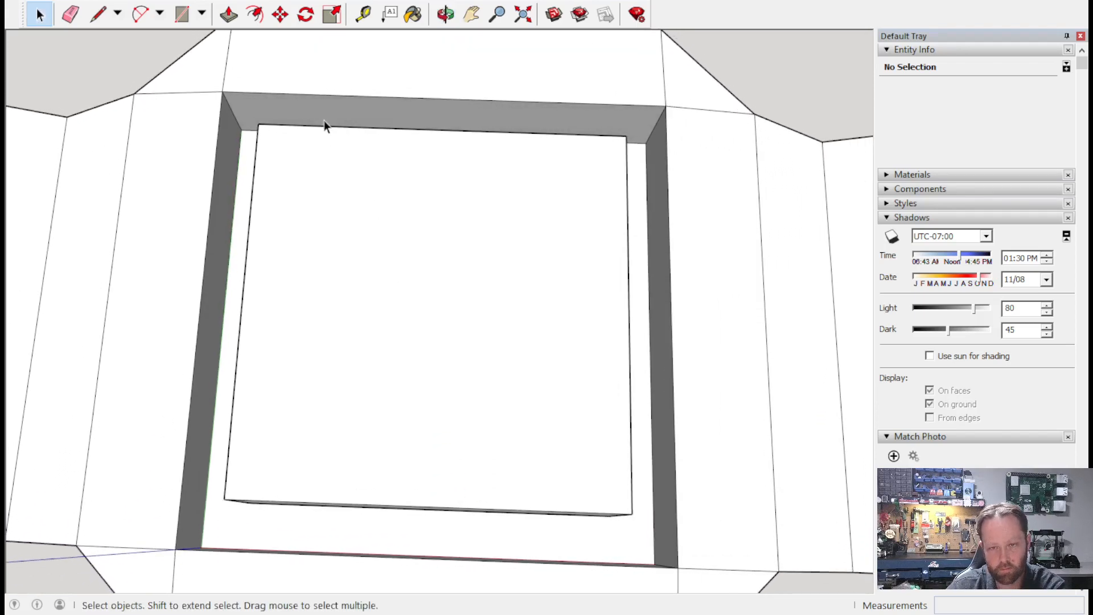
{"action": "left_click", "coordinate": [362, 15]}
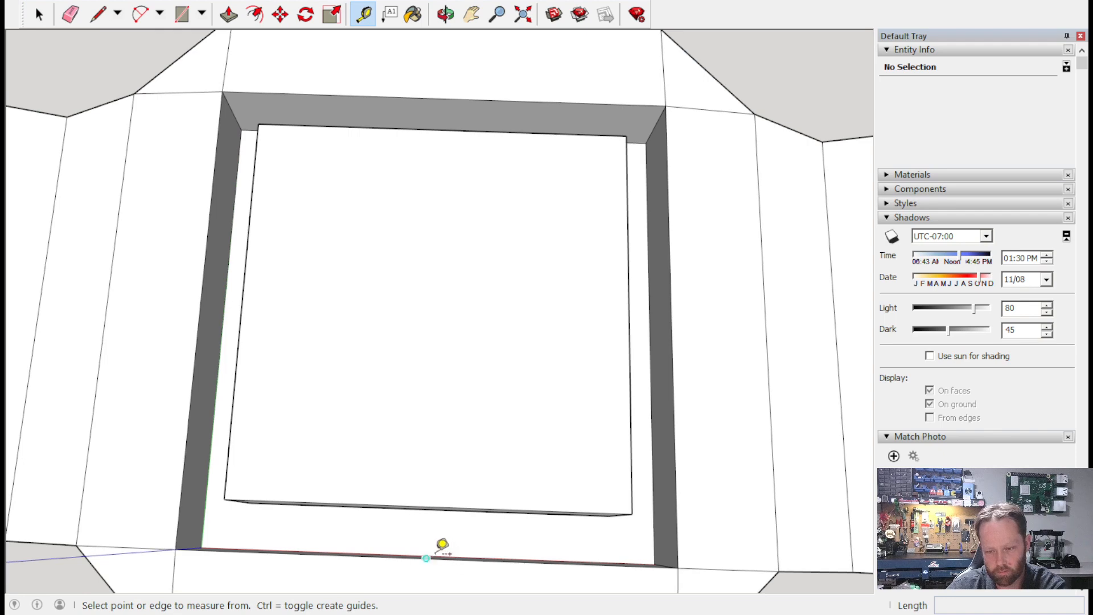
{"action": "left_click", "coordinate": [427, 556]}
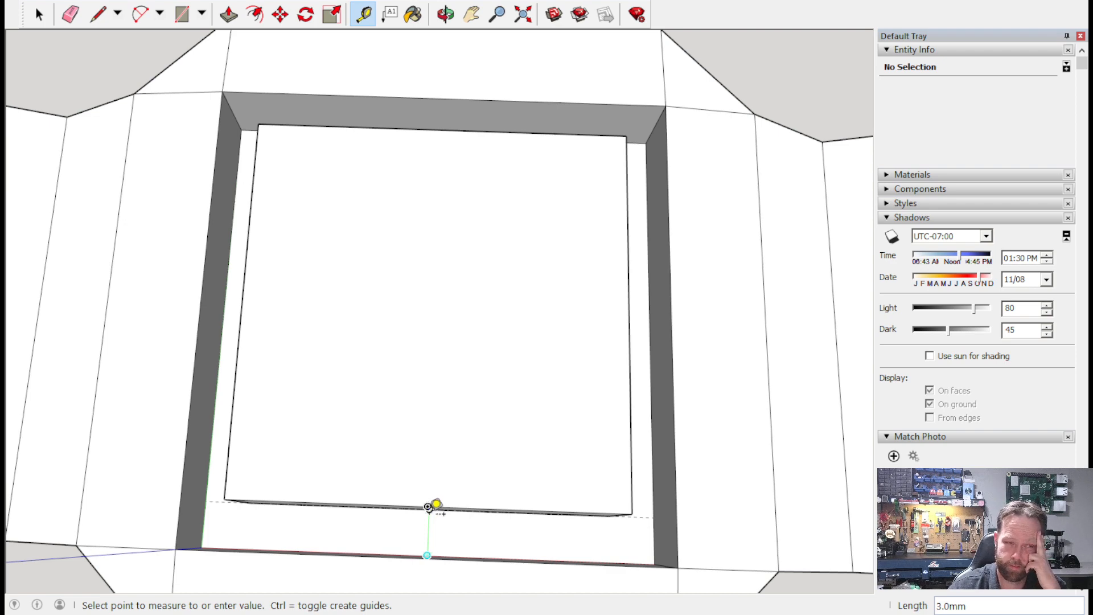
{"action": "scroll", "coordinate": [428, 507], "scroll_direction": "down", "scroll_amount": 6}
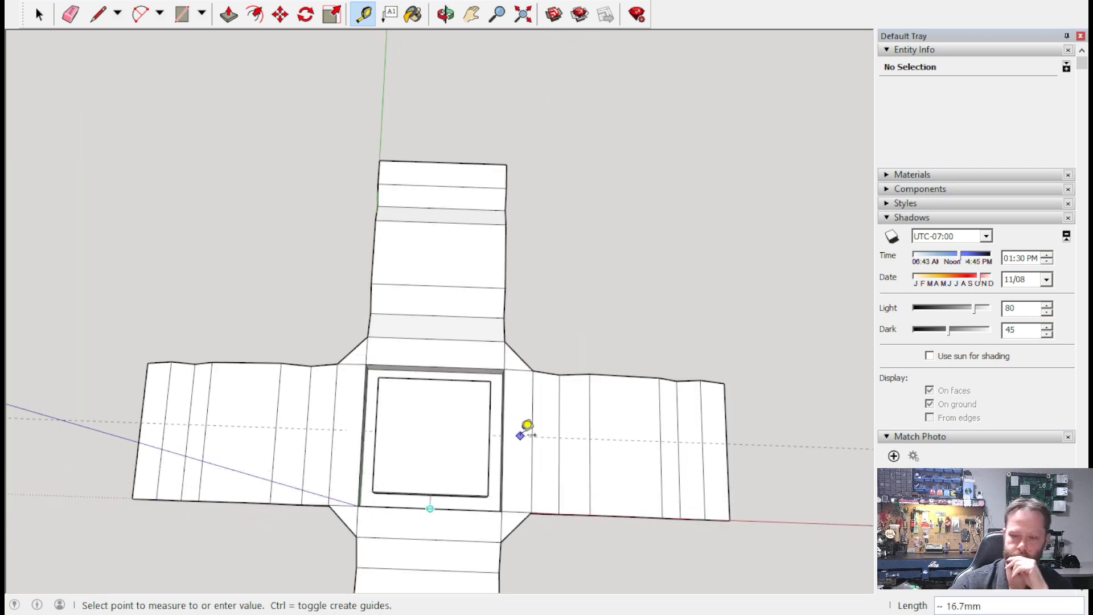
Unhide the outer tube and examine how its lower end fits into the recess around the centre block.
{"action": "middle_click_drag", "start_coordinate": [590, 324], "coordinate": [253, 108]}
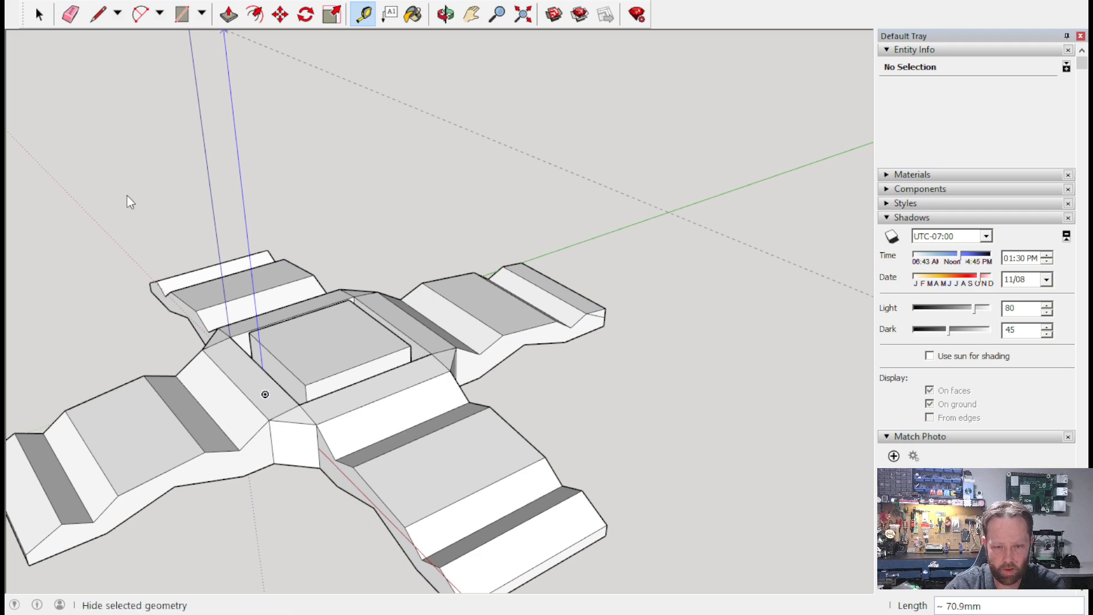
{"action": "left_click", "coordinate": [311, 241]}
{"action": "middle_click_drag", "start_coordinate": [412, 326], "coordinate": [508, 299]}
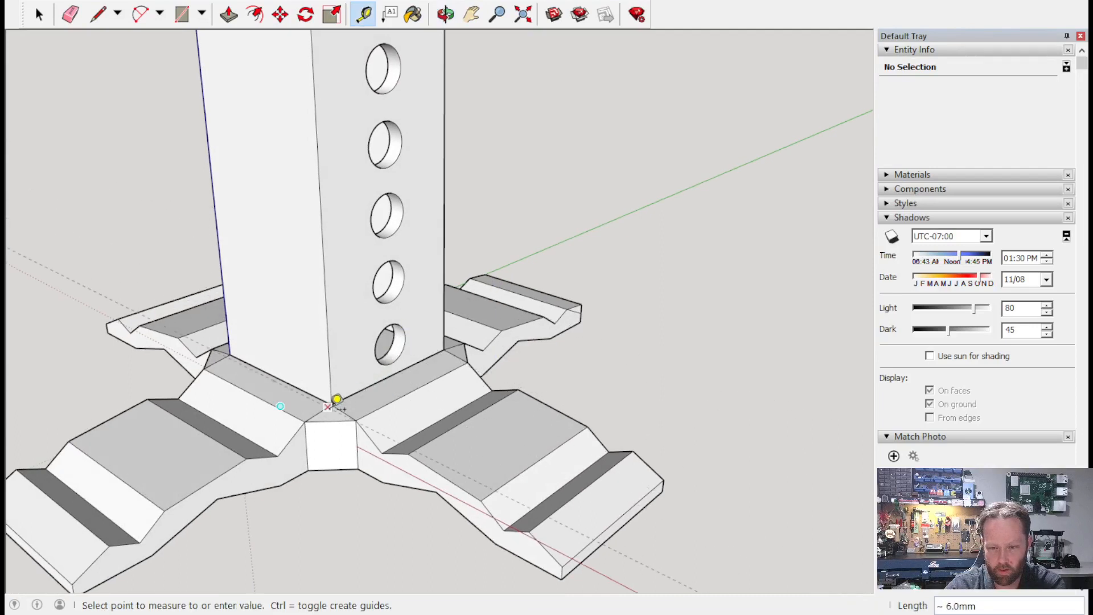
{"action": "scroll", "coordinate": [319, 344], "scroll_direction": "up", "scroll_amount": 3}
{"action": "middle_click_drag", "start_coordinate": [320, 349], "coordinate": [254, 405]}
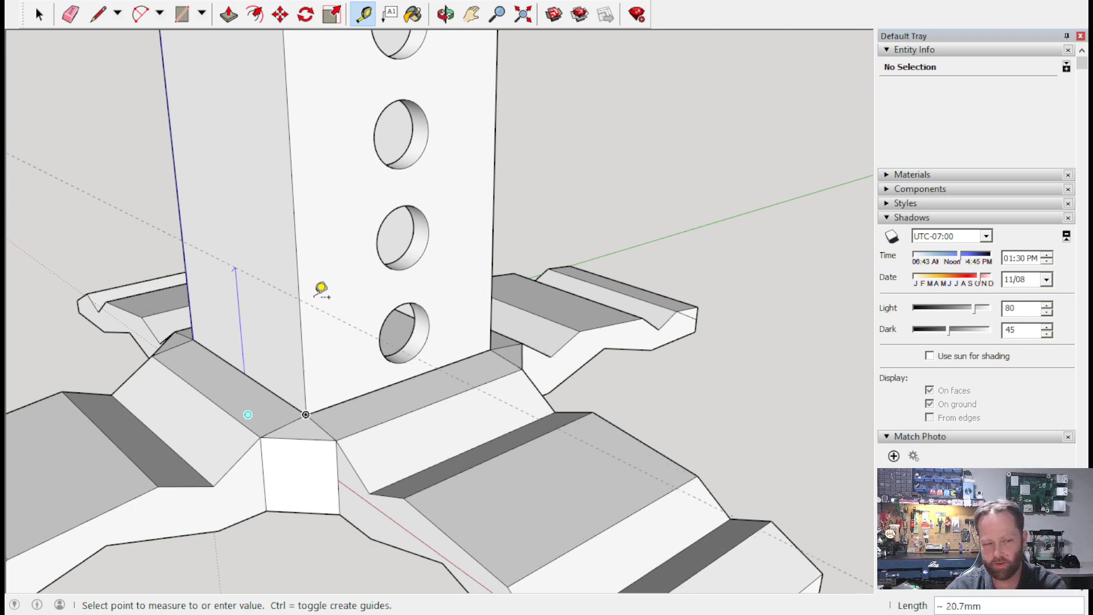
{"action": "middle_click_drag", "start_coordinate": [381, 234], "coordinate": [219, 380]}
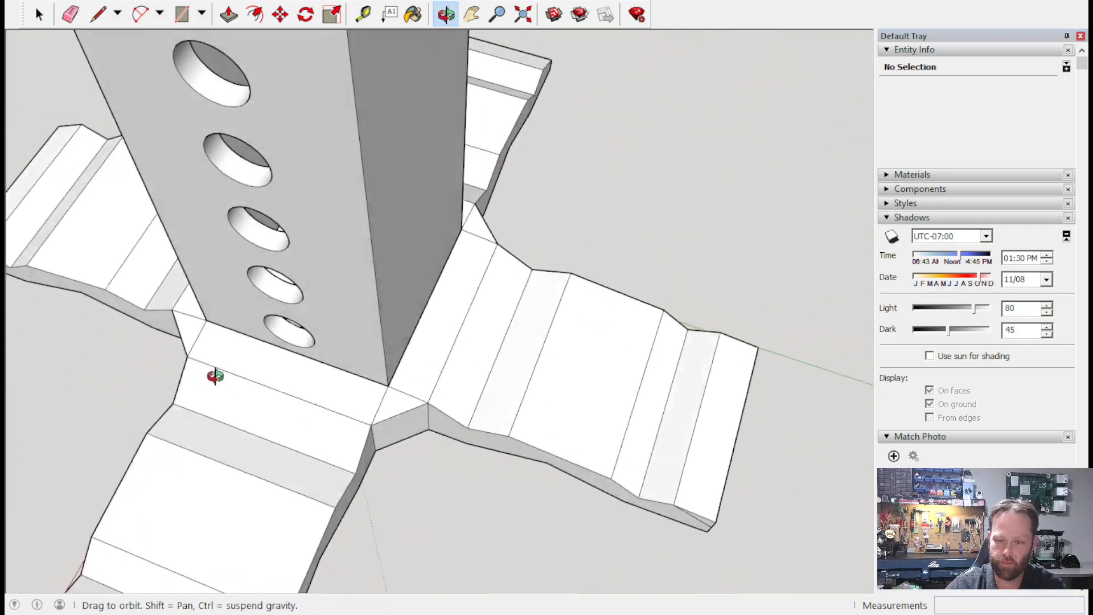
{"action": "scroll", "coordinate": [378, 322], "scroll_direction": "down", "scroll_amount": 6}
{"action": "middle_click_drag", "start_coordinate": [552, 178], "coordinate": [407, 342]}
Hide the outer tube and turn the entire cross-shaped base geometry into a component.
{"action": "right_click", "coordinate": [309, 243]}
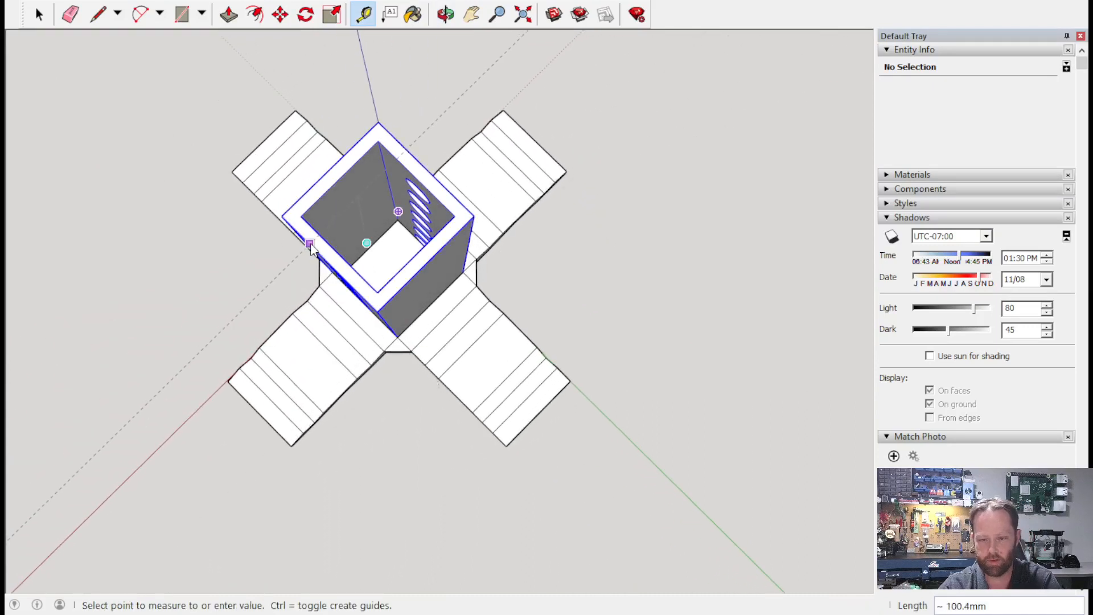
{"action": "left_click", "coordinate": [387, 290]}
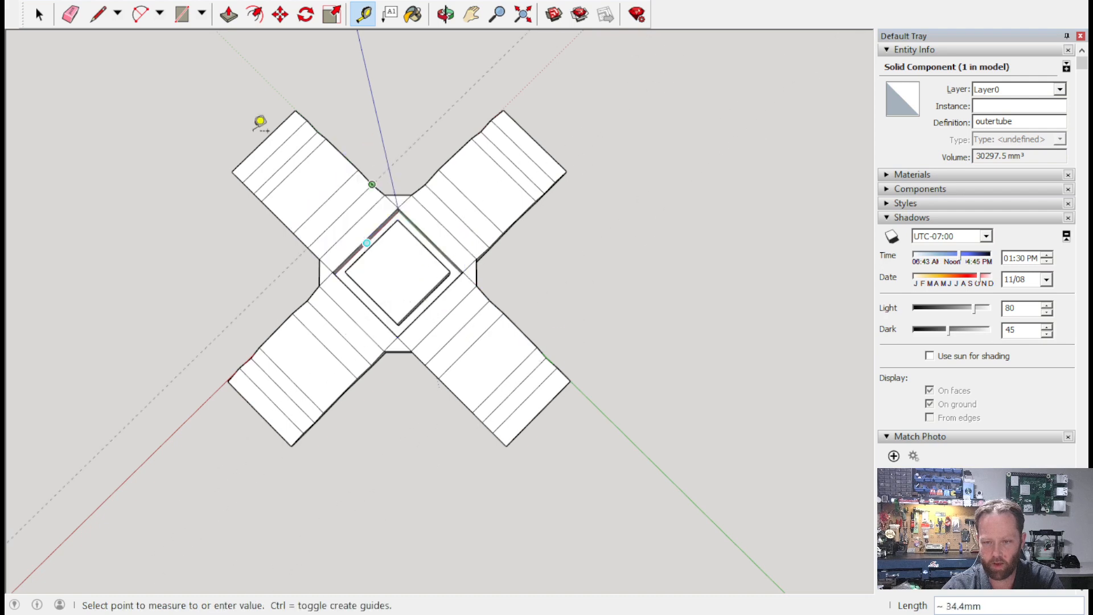
{"action": "left_click", "coordinate": [37, 17]}
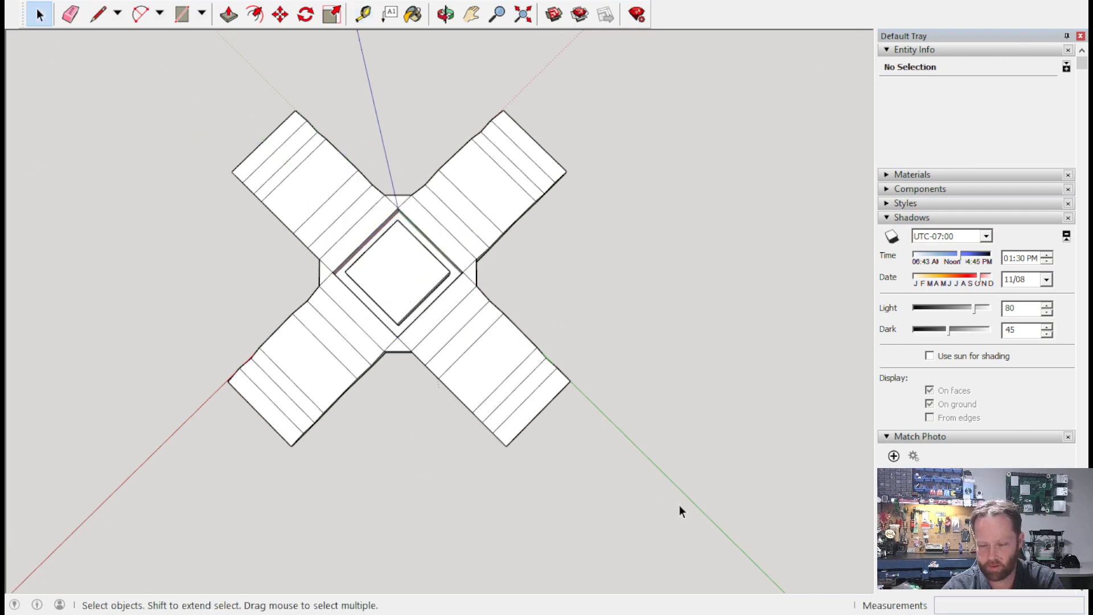
{"action": "left_click_drag", "start_coordinate": [114, 51], "coordinate": [114, 51]}
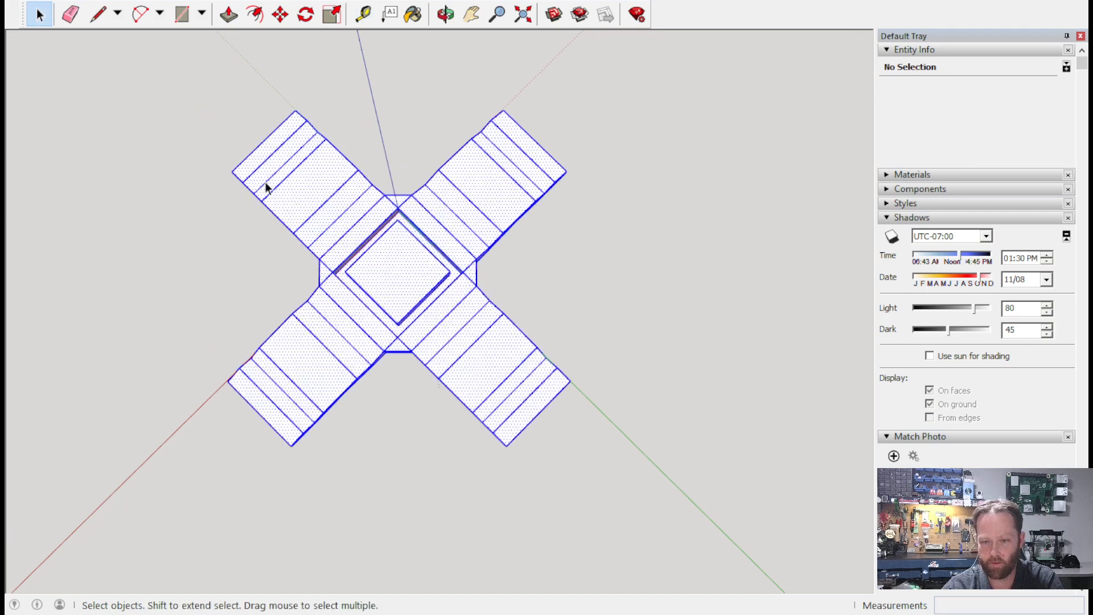
{"action": "left_click", "coordinate": [492, 384]}
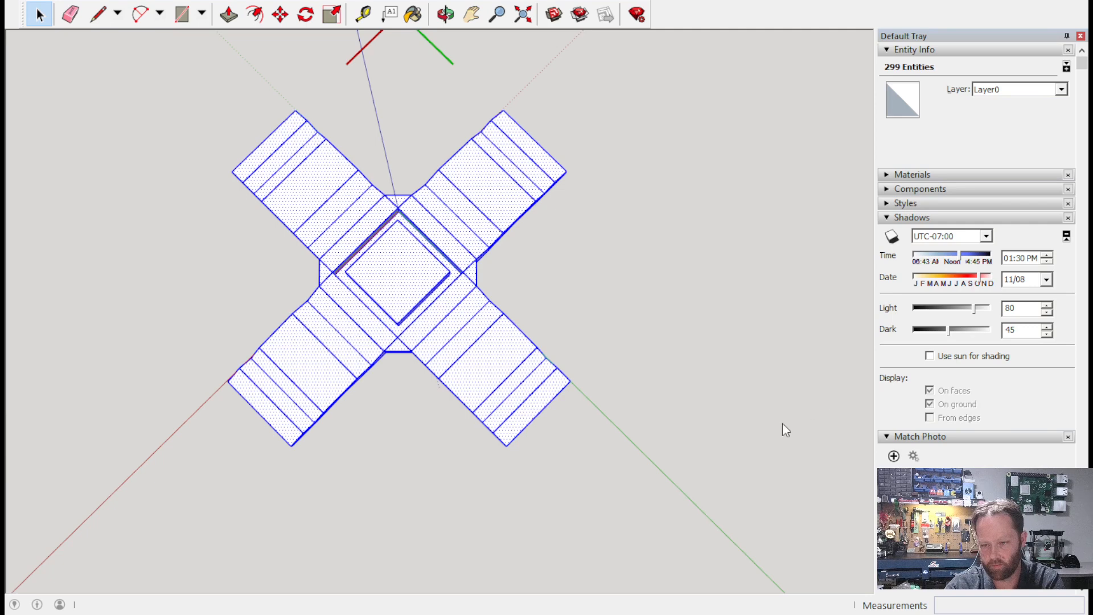
{"action": "left_click", "coordinate": [757, 474]}
{"action": "left_click", "coordinate": [778, 299]}
Unhide the outer tube and bring its open upper end into view.
{"action": "middle_click_drag", "start_coordinate": [809, 419], "coordinate": [438, 385]}
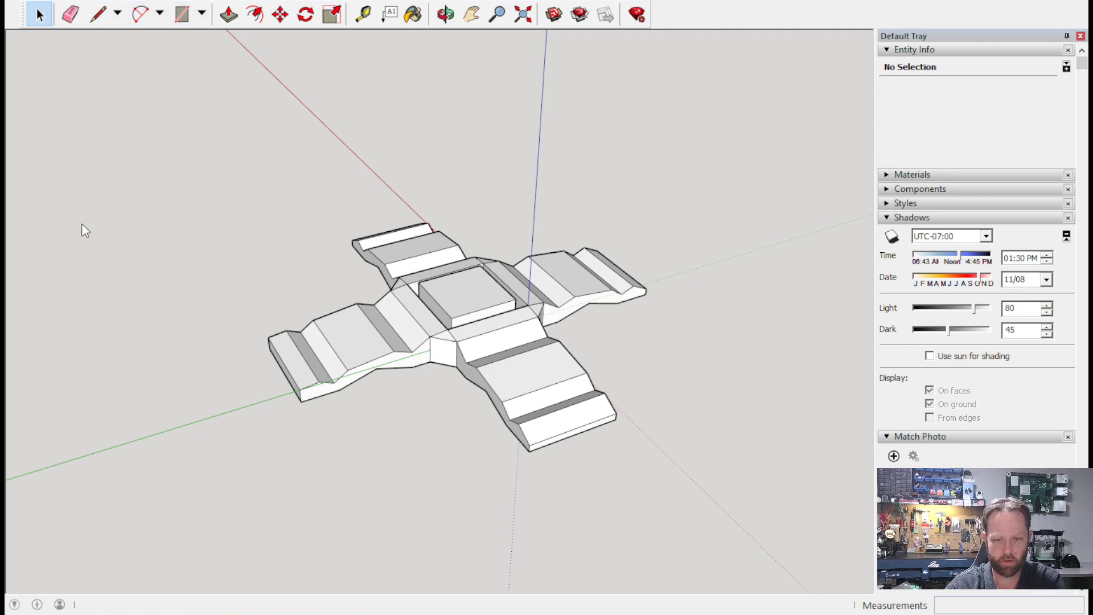
{"action": "left_click", "coordinate": [292, 240]}
{"action": "middle_click_drag", "start_coordinate": [600, 170], "coordinate": [442, 341]}
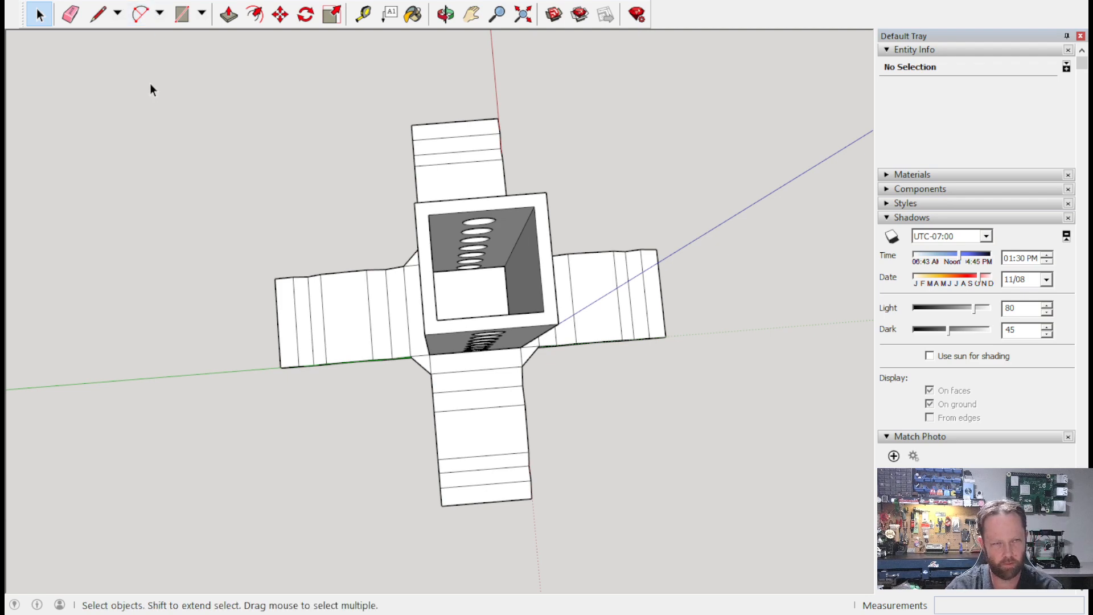
Trace the inner edges of the tube's upper opening with the Line tool to close it with a 24 mm square face.
{"action": "left_click", "coordinate": [98, 15]}
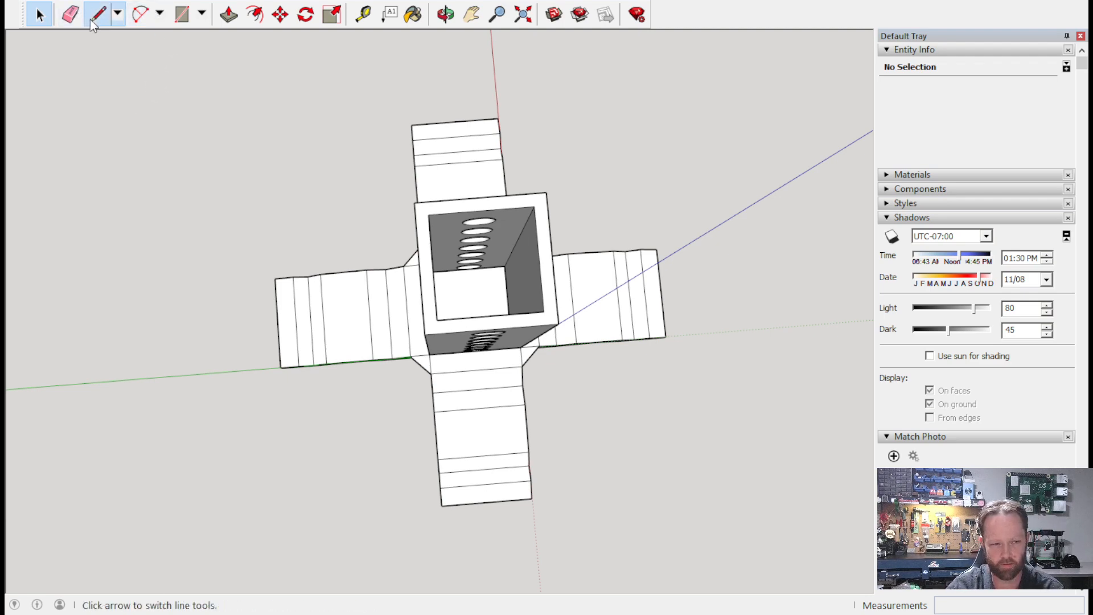
{"action": "left_click", "coordinate": [428, 214]}
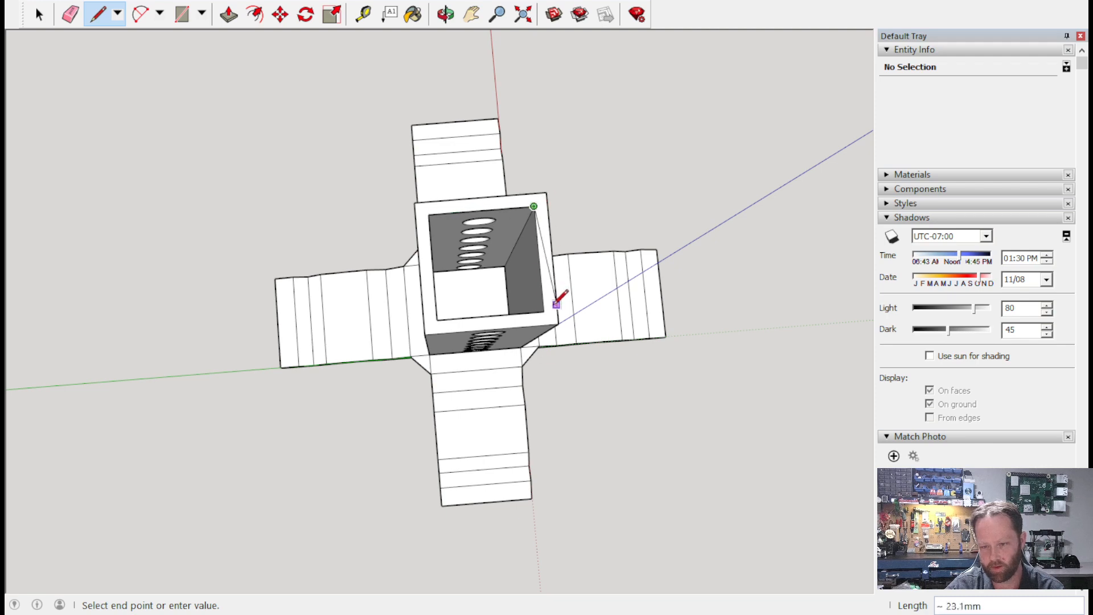
{"action": "left_click", "coordinate": [544, 310]}
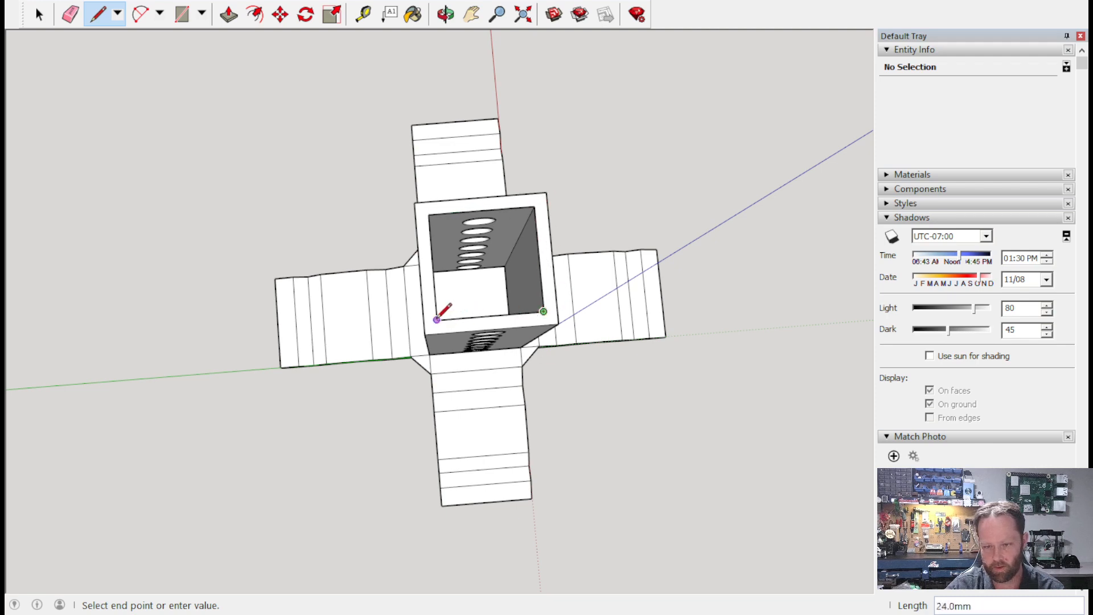
{"action": "left_click", "coordinate": [437, 318]}
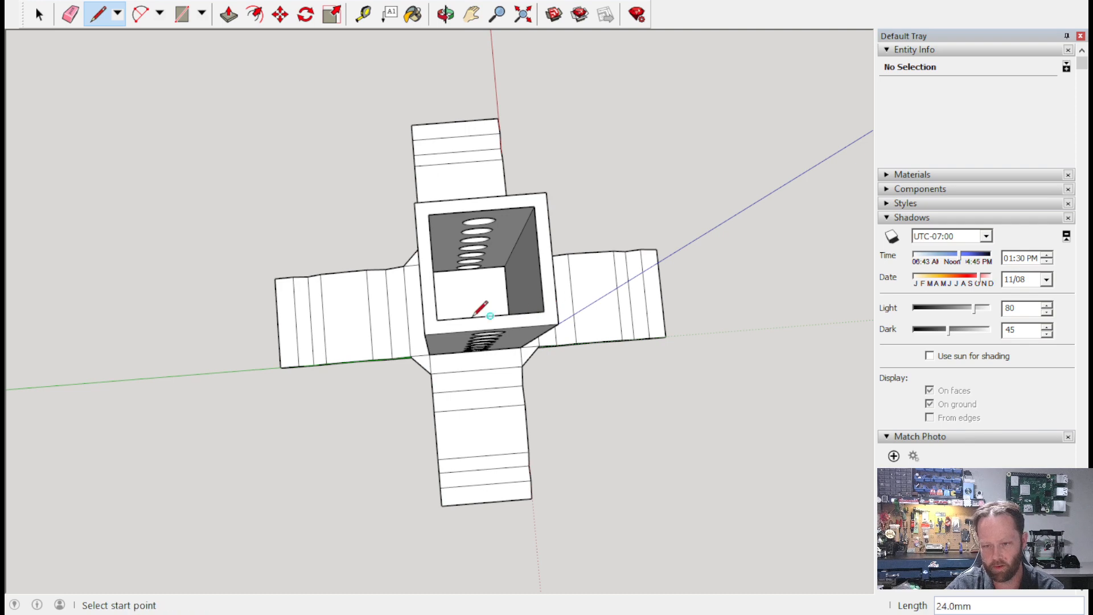
{"action": "left_click", "coordinate": [437, 318]}
{"action": "left_click", "coordinate": [430, 216]}
{"action": "middle_click_drag", "start_coordinate": [574, 277], "coordinate": [520, 63]}
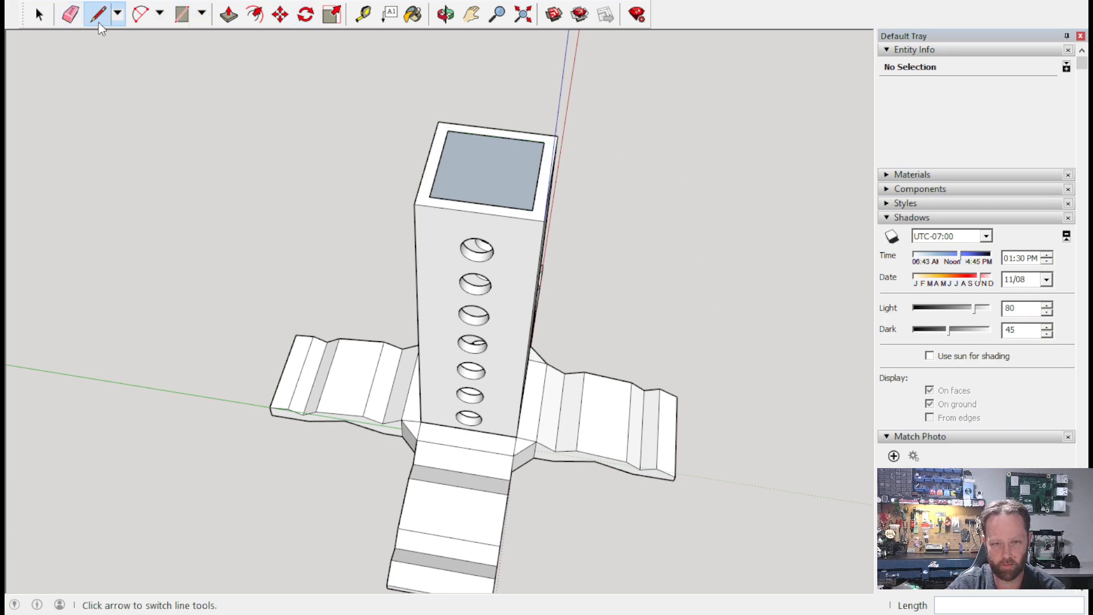
Hide the outer tube component so that only the square face above the cross-shaped base remains.
{"action": "left_click", "coordinate": [48, 24]}
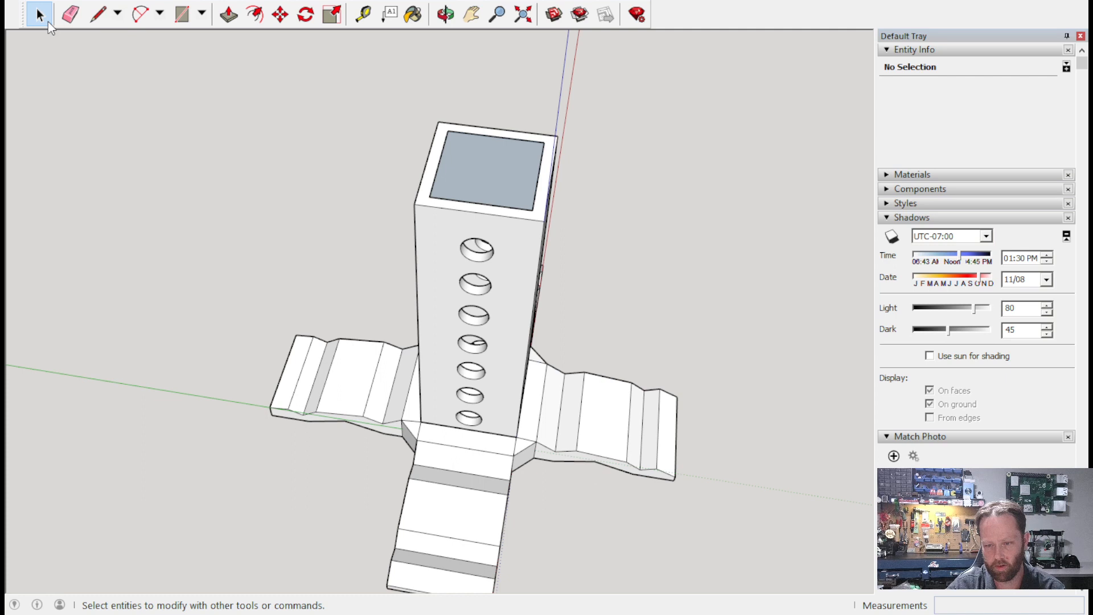
{"action": "left_click", "coordinate": [505, 321]}
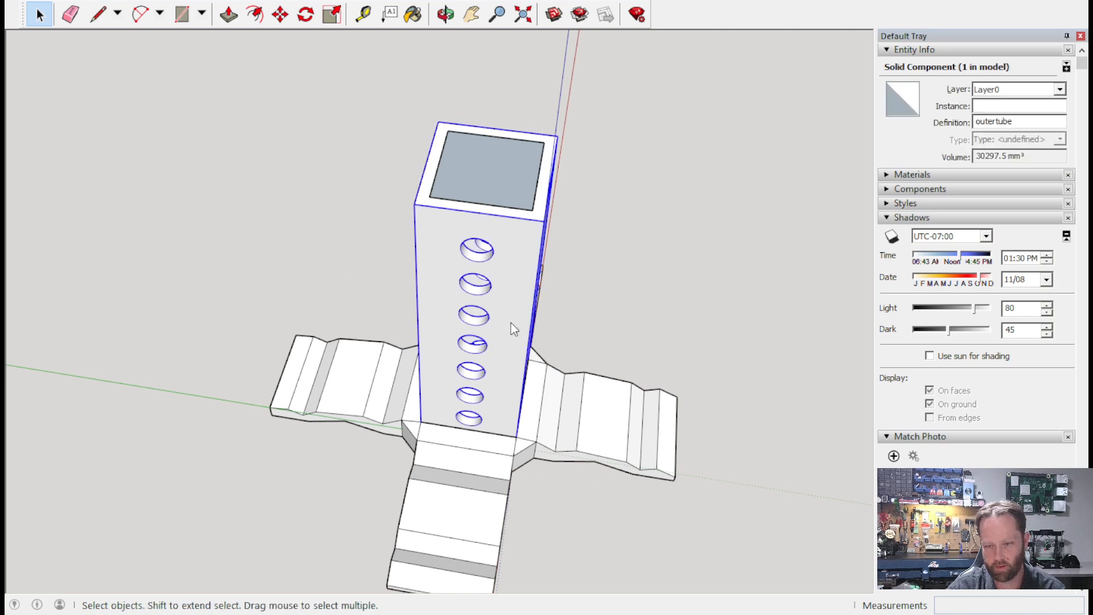
{"action": "right_click", "coordinate": [511, 323]}
{"action": "left_click", "coordinate": [559, 295]}
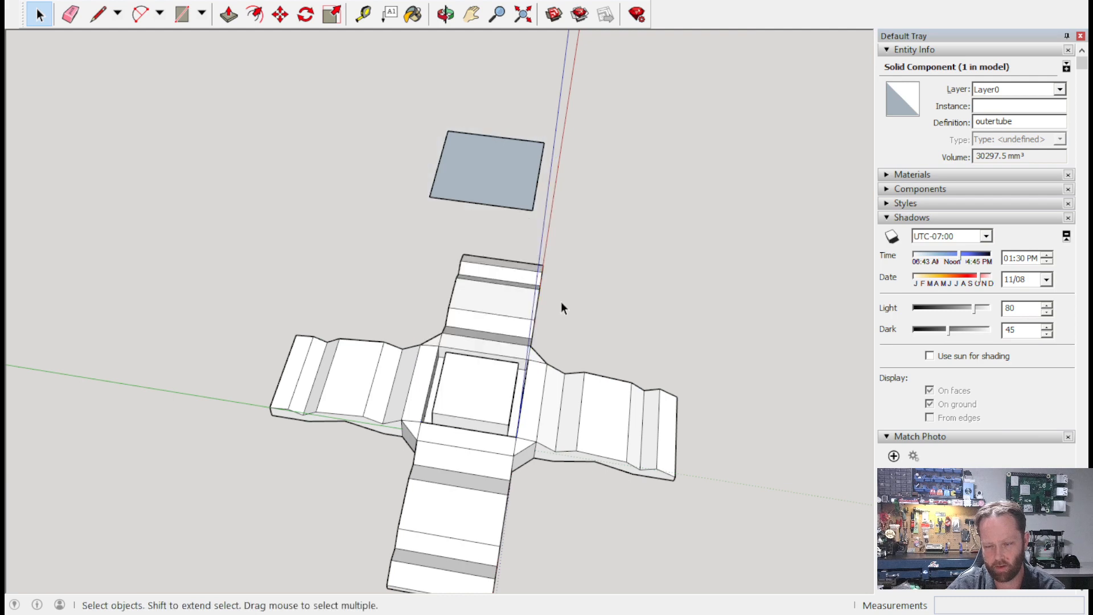
{"action": "left_click", "coordinate": [547, 302]}
Extrude the square face downward 92.5 mm with Push/Pull so it reaches the centre block of the base.
{"action": "middle_click_drag", "start_coordinate": [540, 298], "coordinate": [393, 23]}
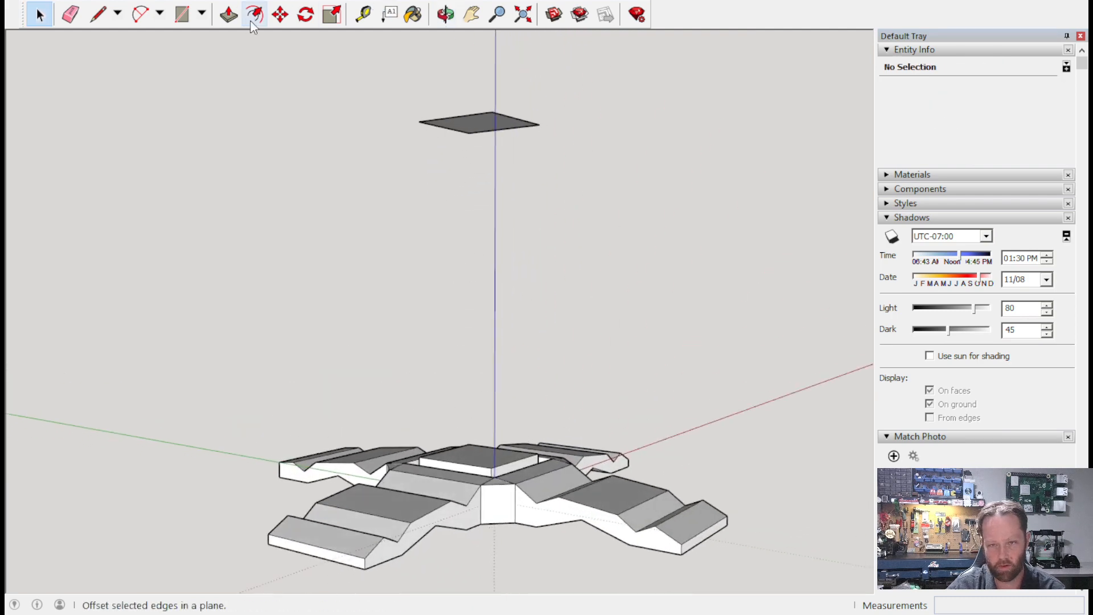
{"action": "left_click", "coordinate": [228, 14]}
{"action": "left_click", "coordinate": [471, 127]}
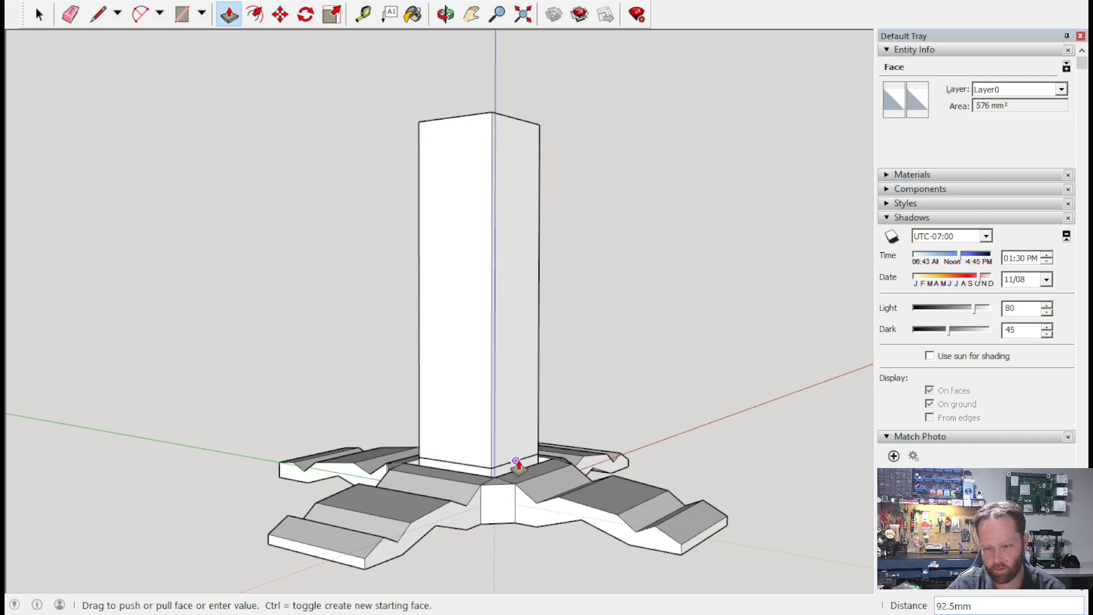
{"action": "left_click", "coordinate": [517, 464]}
Draw four 24 mm horizontal lines across the column's front face: one at mid-height and three dividing its upper half into quarters.
{"action": "middle_click_drag", "start_coordinate": [524, 456], "coordinate": [819, 373]}
{"action": "mouse_move", "coordinate": [543, 164]}
{"action": "middle_mouse_down"}
{"action": "mouse_move", "coordinate": [585, 181]}
{"action": "mouse_move", "coordinate": [280, 171]}
{"action": "mouse_move", "coordinate": [798, 370]}
{"action": "mouse_move", "coordinate": [714, 285]}
{"action": "middle_mouse_up"}
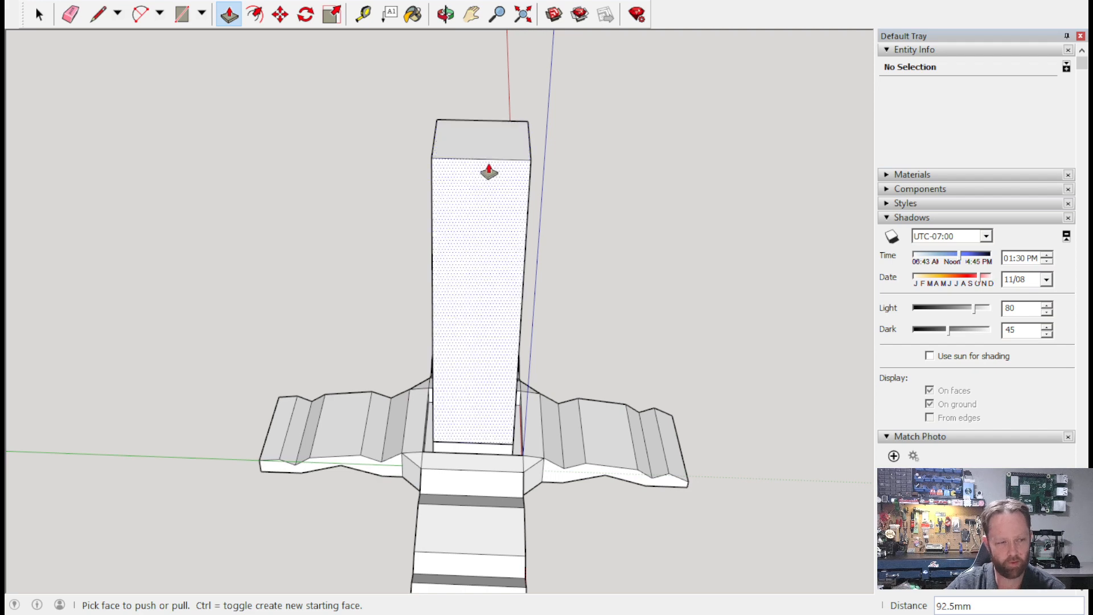
{"action": "left_click", "coordinate": [450, 151]}
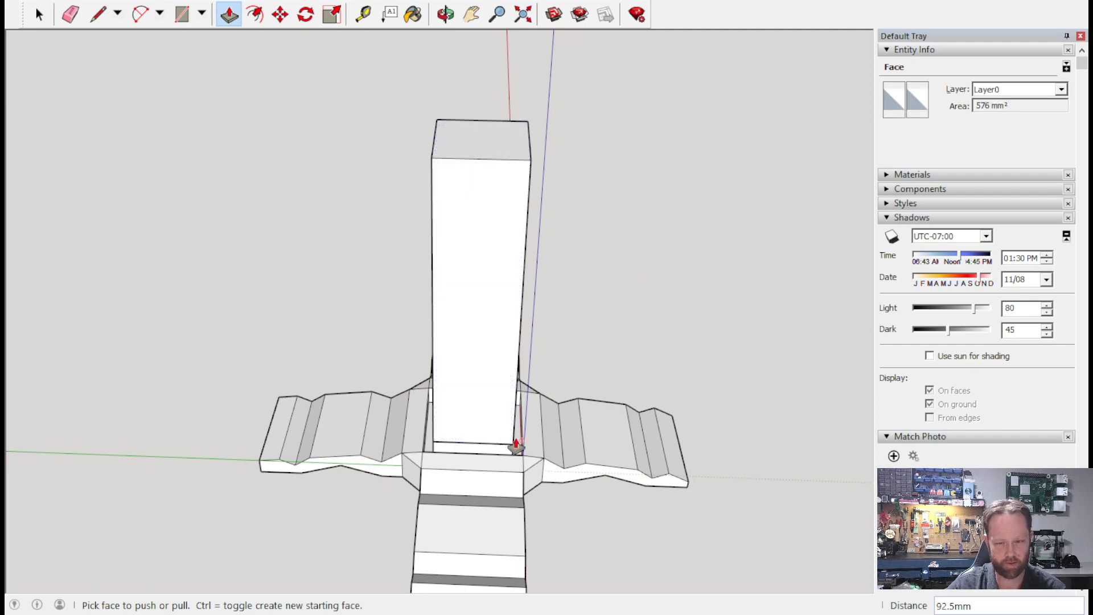
{"action": "left_click", "coordinate": [98, 14]}
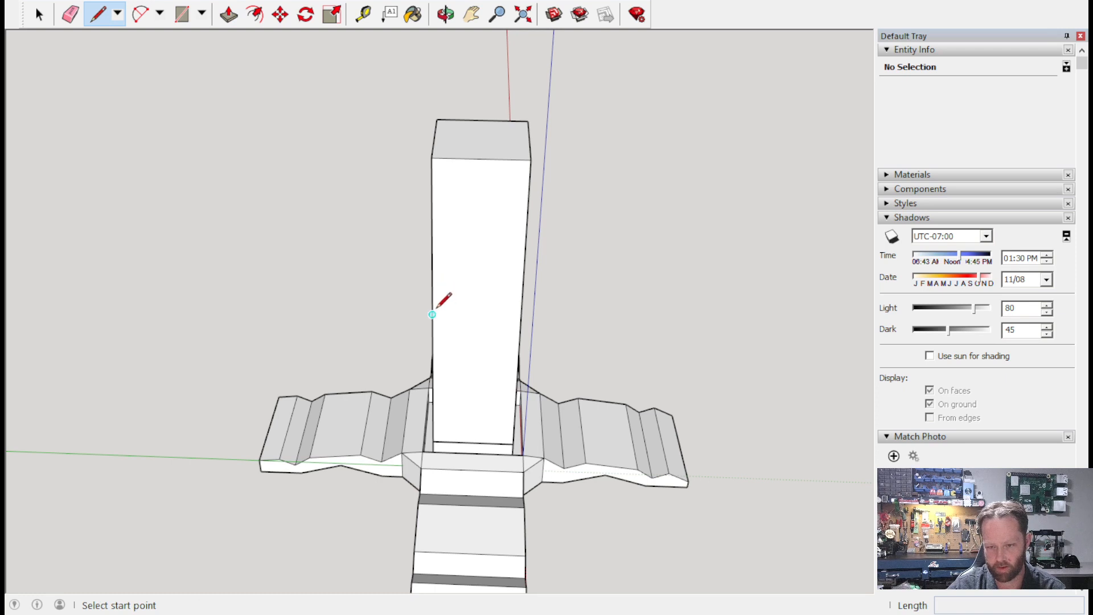
{"action": "left_click", "coordinate": [432, 314]}
{"action": "left_click", "coordinate": [521, 317]}
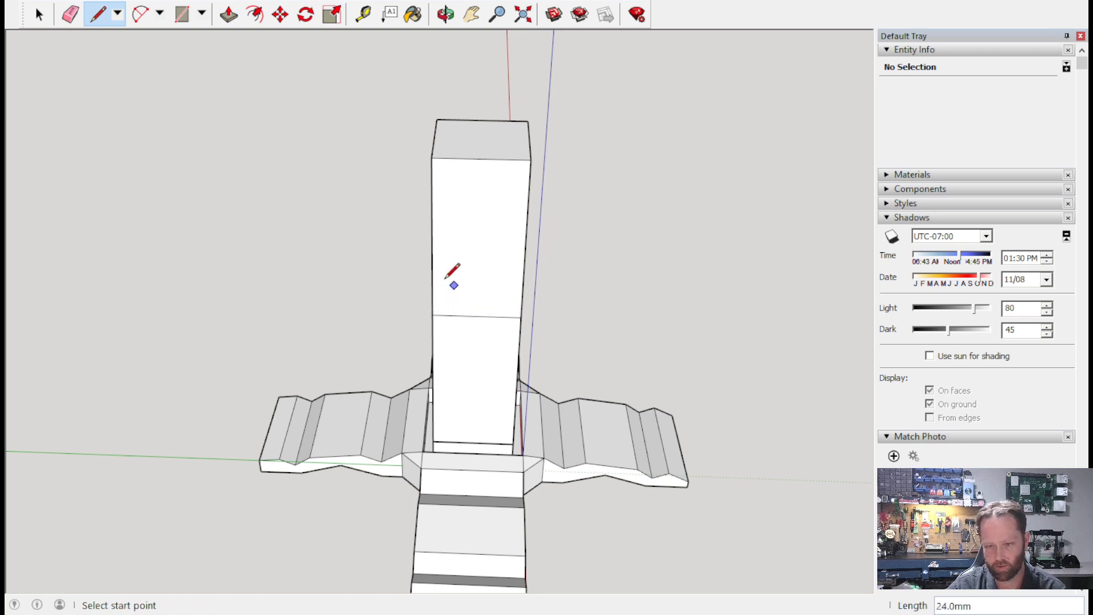
{"action": "left_click", "coordinate": [432, 240]}
{"action": "left_click", "coordinate": [524, 242]}
{"action": "left_click", "coordinate": [432, 200]}
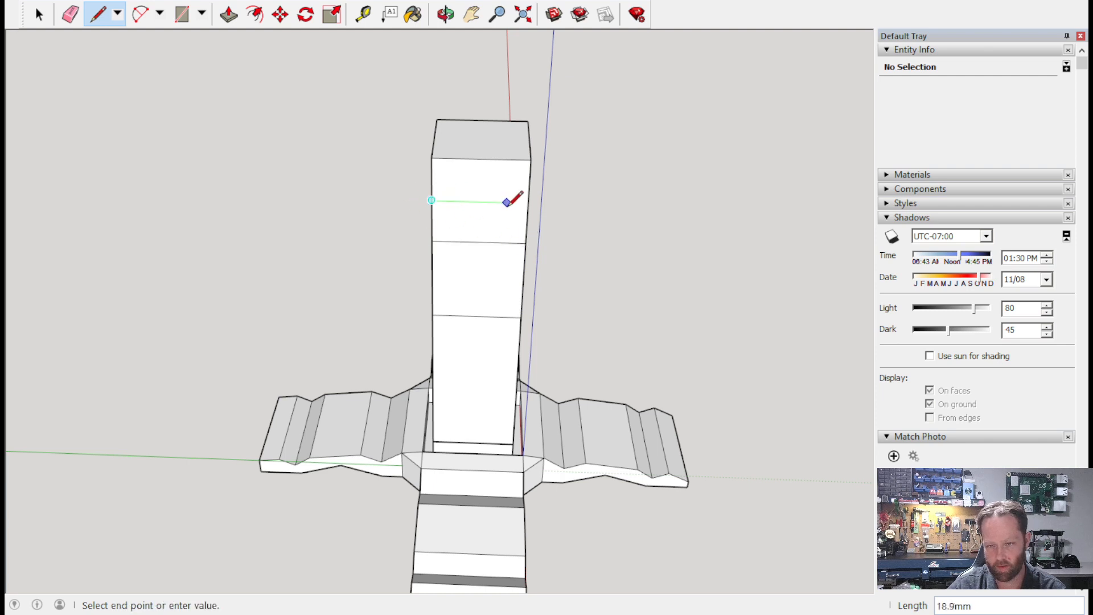
{"action": "left_click", "coordinate": [527, 202]}
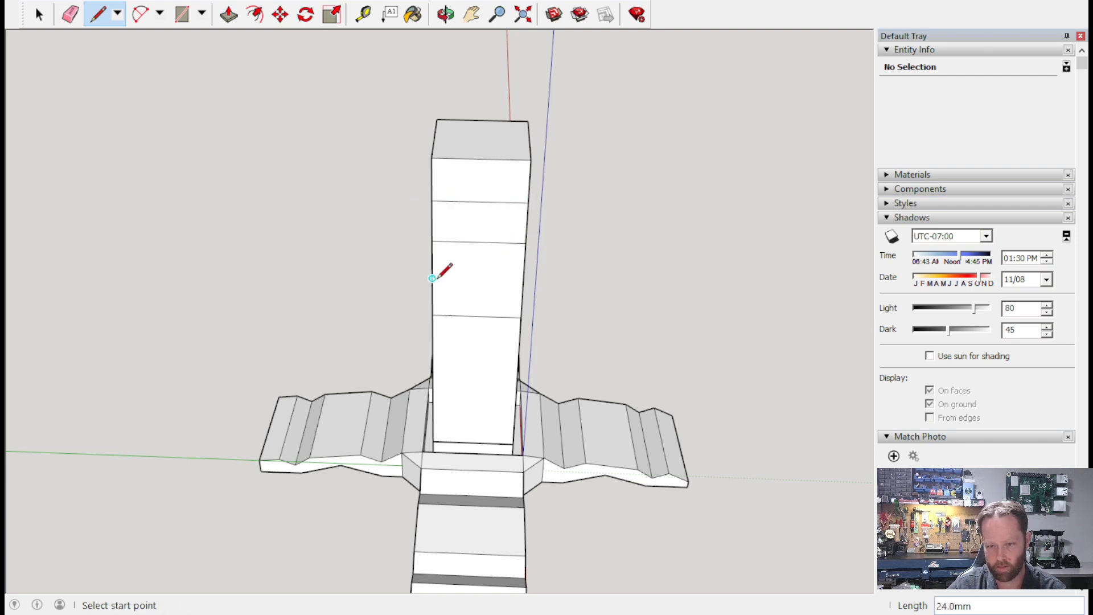
{"action": "left_click", "coordinate": [432, 278]}
{"action": "left_click", "coordinate": [523, 280]}
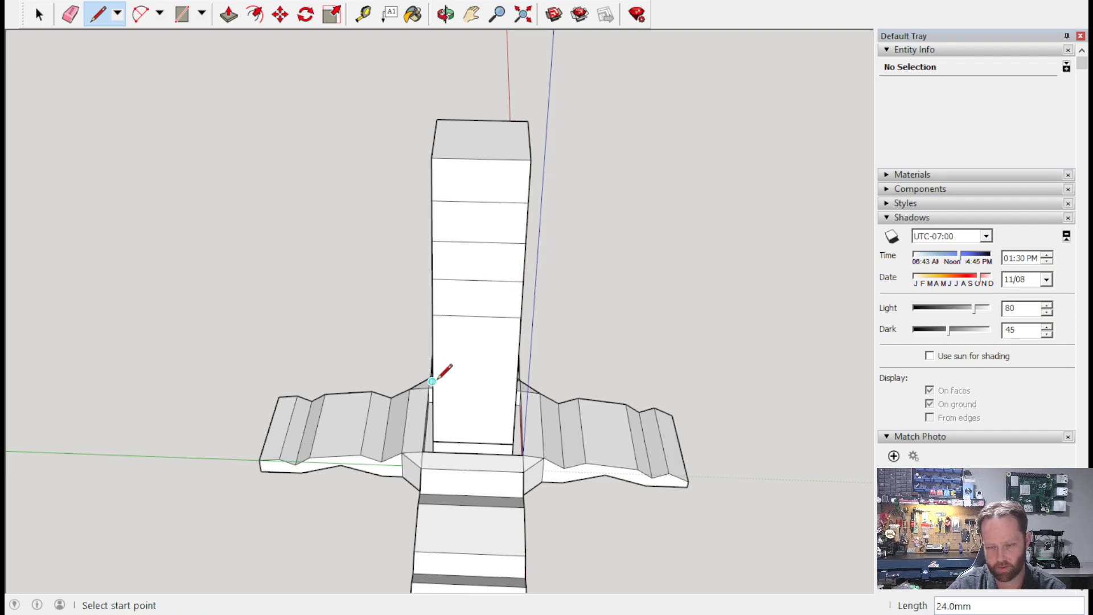
Divide the lower half of the column's front face into quarters with three horizontal lines.
{"action": "left_click", "coordinate": [432, 381]}
{"action": "left_click", "coordinate": [519, 382]}
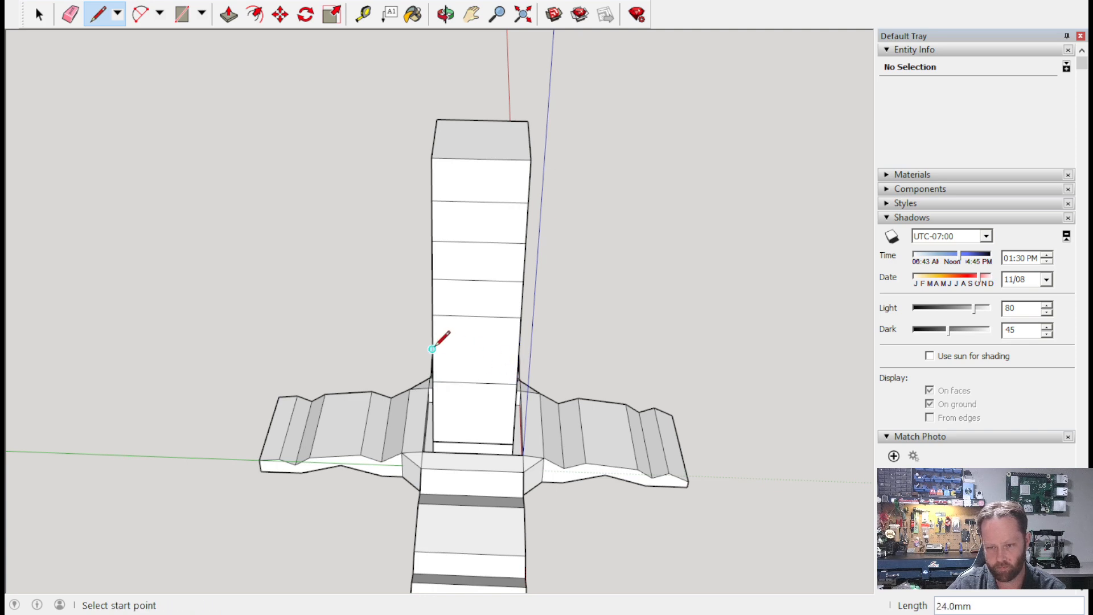
{"action": "left_click", "coordinate": [433, 349]}
{"action": "left_click", "coordinate": [519, 349]}
{"action": "left_click", "coordinate": [432, 411]}
{"action": "left_click", "coordinate": [516, 414]}
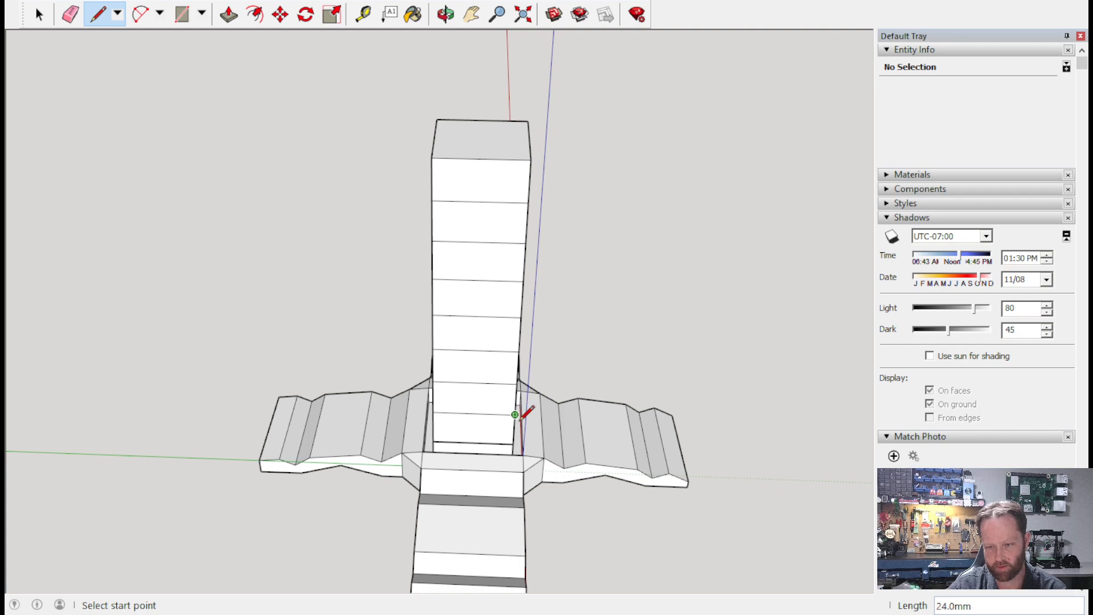
Draw circles of 4 mm radius centred on the midpoints of the two uppermost dividing lines of the column.
{"action": "mouse_move", "coordinate": [636, 173]}
{"action": "middle_mouse_down"}
{"action": "mouse_move", "coordinate": [446, 114]}
{"action": "mouse_move", "coordinate": [458, 78]}
{"action": "mouse_move", "coordinate": [565, 69]}
{"action": "mouse_move", "coordinate": [515, 165]}
{"action": "middle_mouse_up"}
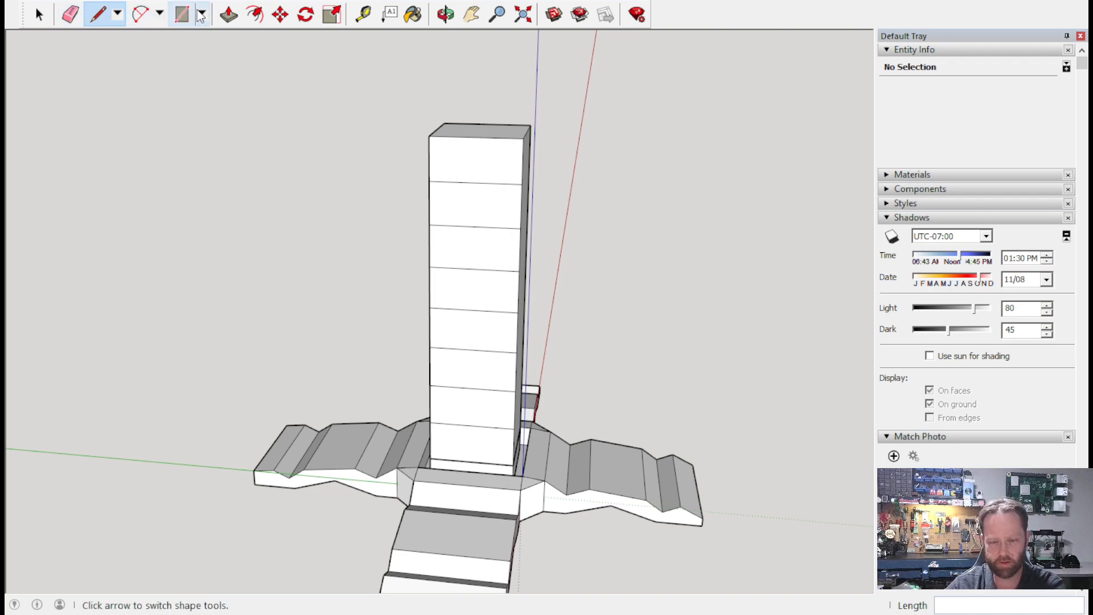
{"action": "left_click", "coordinate": [200, 19]}
{"action": "left_click", "coordinate": [213, 78]}
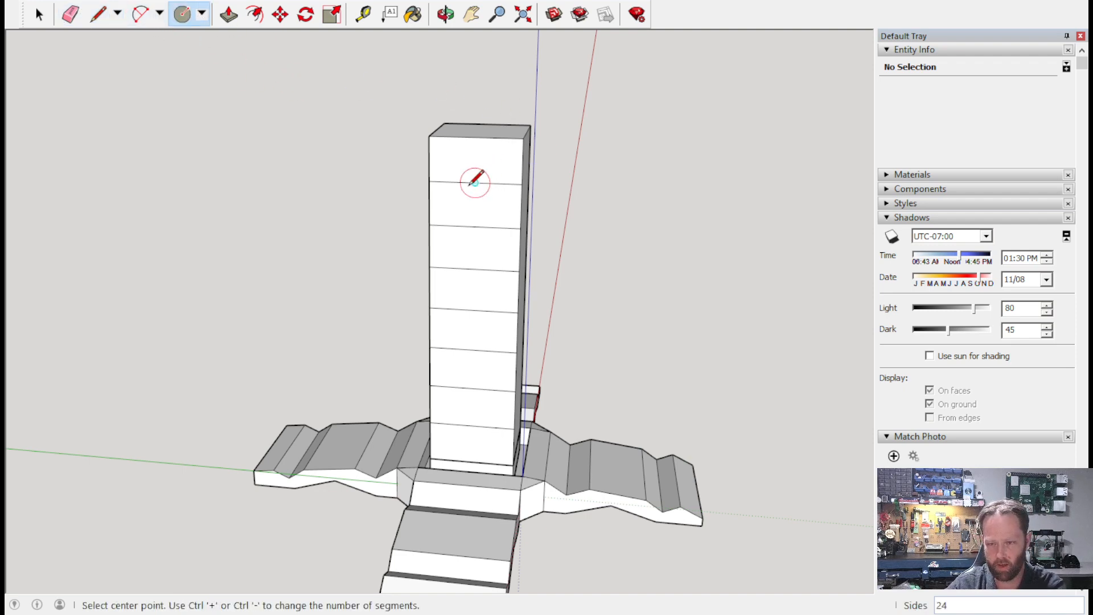
{"action": "left_click", "coordinate": [476, 182]}
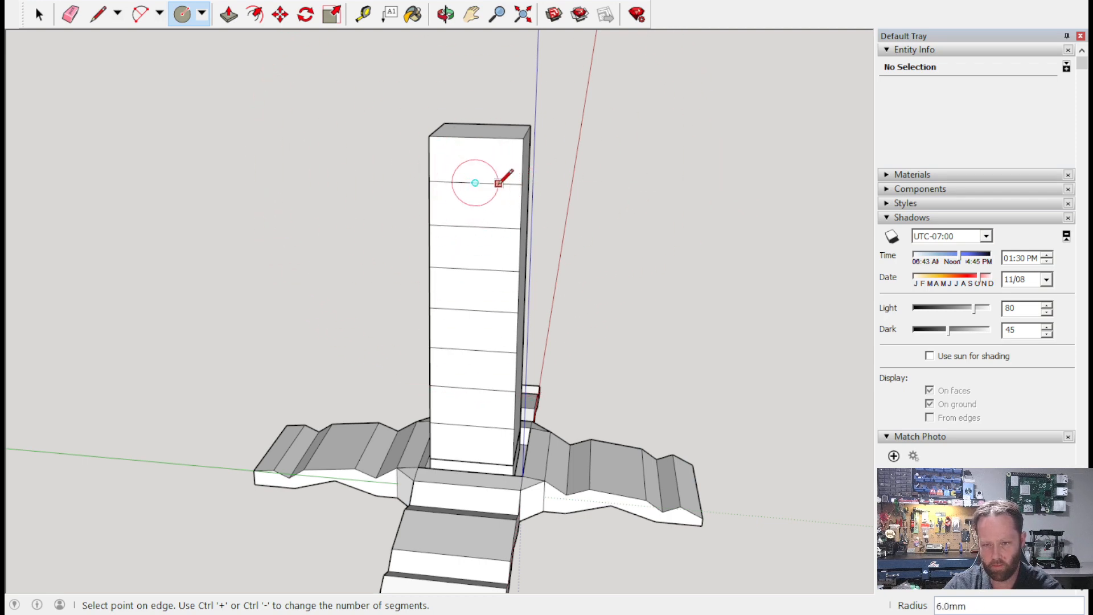
{"action": "key", "text": "Return"}
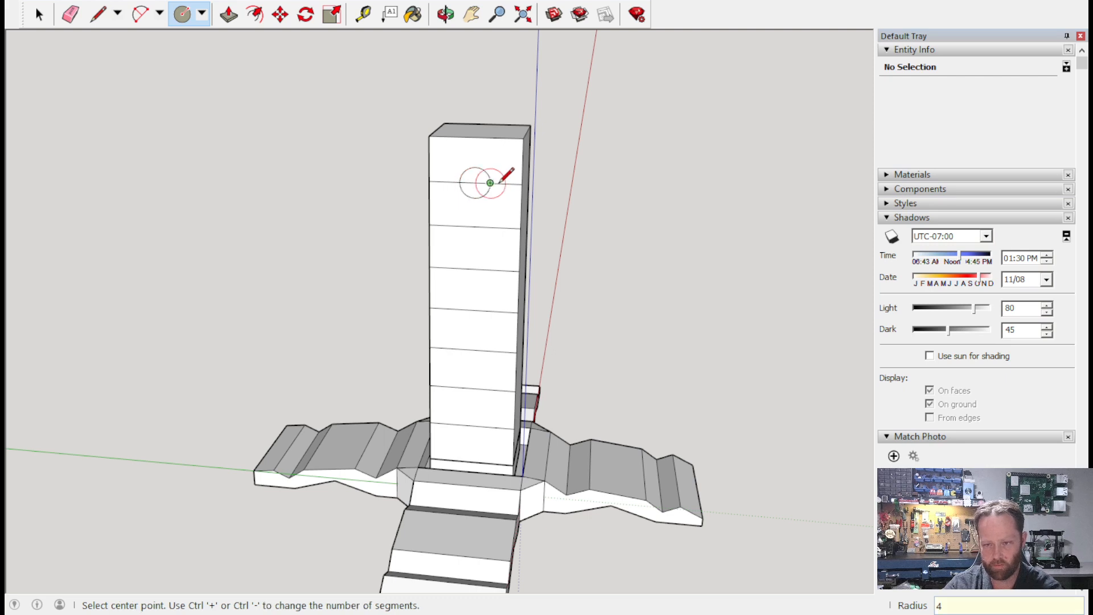
{"action": "left_click", "coordinate": [474, 226]}
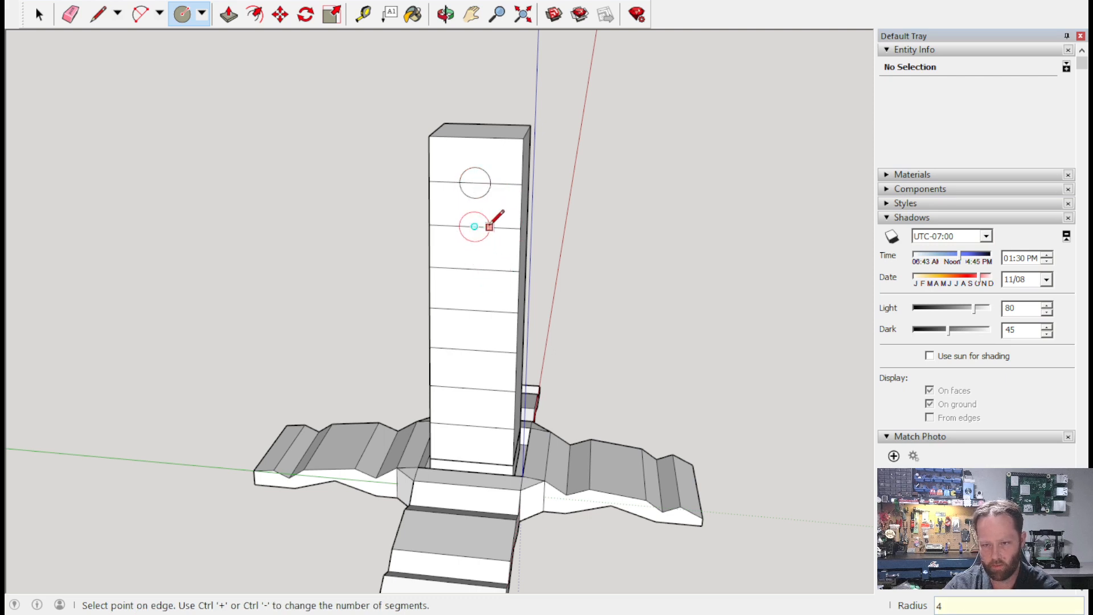
{"action": "type", "text": "4"}
{"action": "key", "text": "Return"}
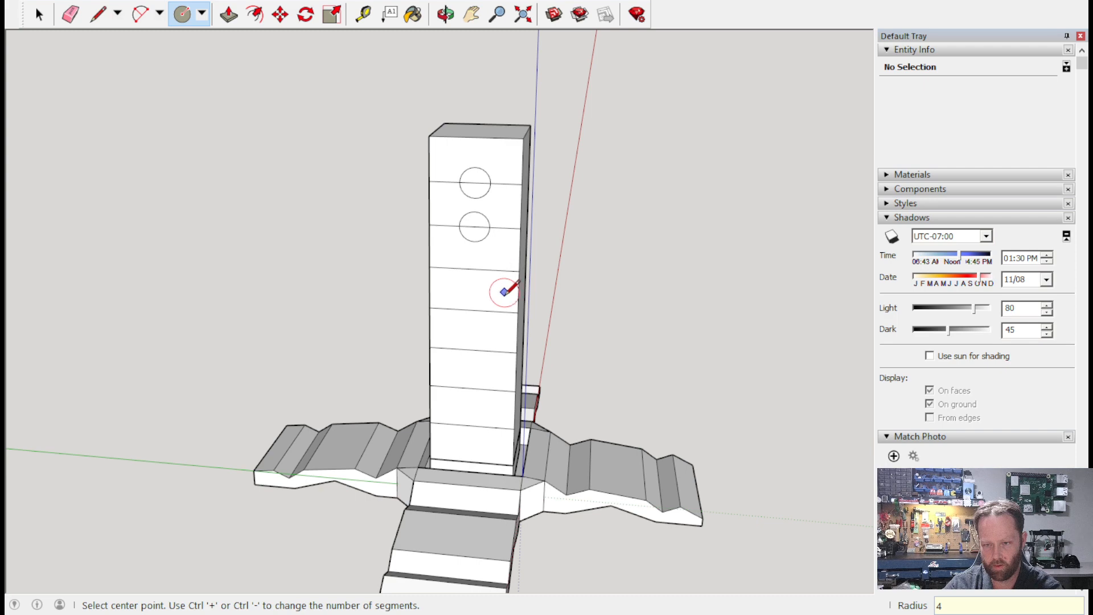
Draw five more circles of 4 mm radius at the midpoints of the remaining dividing lines down the column.
{"action": "left_click", "coordinate": [473, 268]}
{"action": "left_click", "coordinate": [489, 269]}
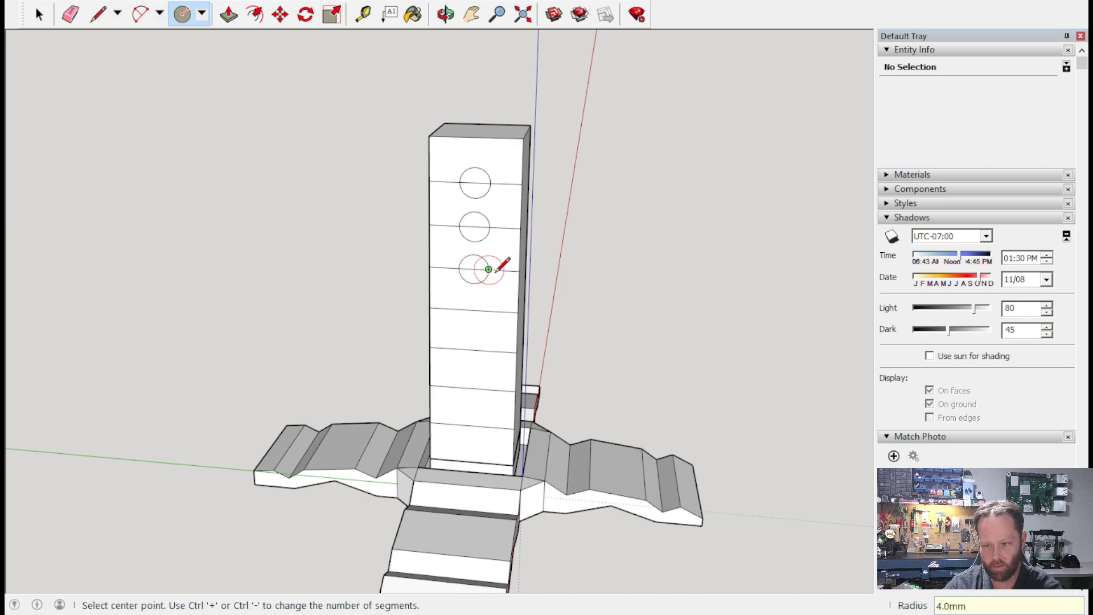
{"action": "left_click", "coordinate": [472, 310]}
{"action": "left_click", "coordinate": [488, 309]}
{"action": "left_click", "coordinate": [473, 350]}
{"action": "left_click", "coordinate": [488, 349]}
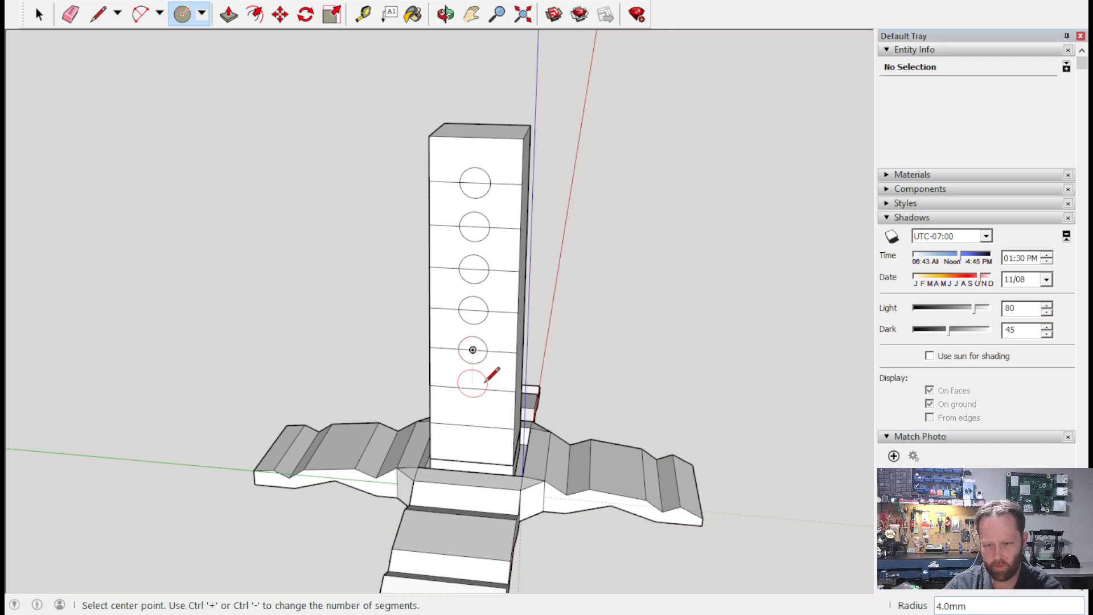
{"action": "left_click", "coordinate": [472, 388]}
{"action": "left_click", "coordinate": [487, 389]}
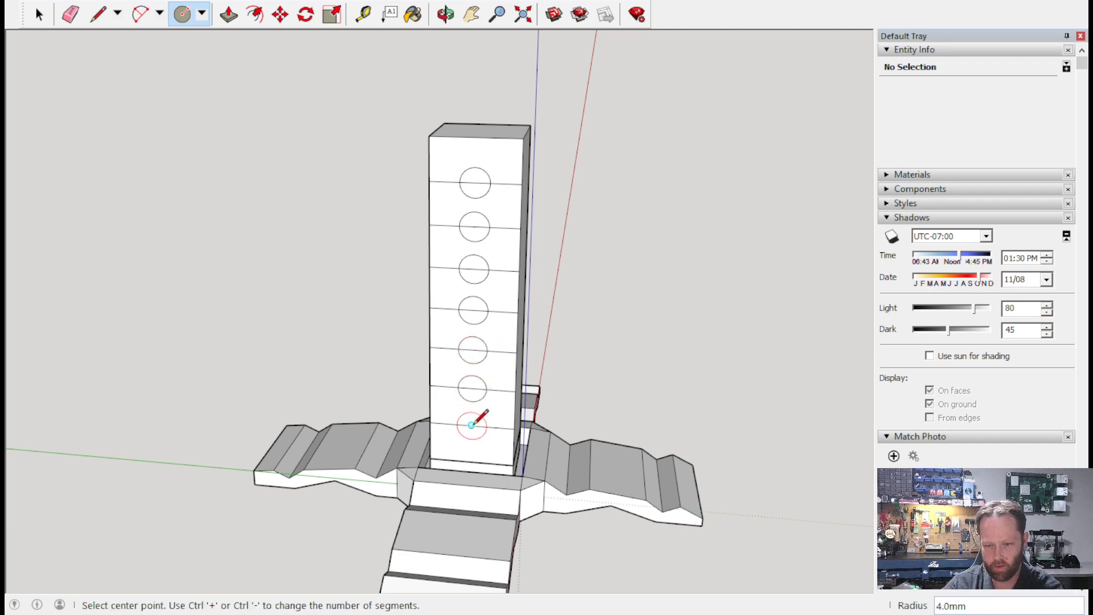
{"action": "left_click", "coordinate": [472, 425]}
{"action": "left_click", "coordinate": [486, 425]}
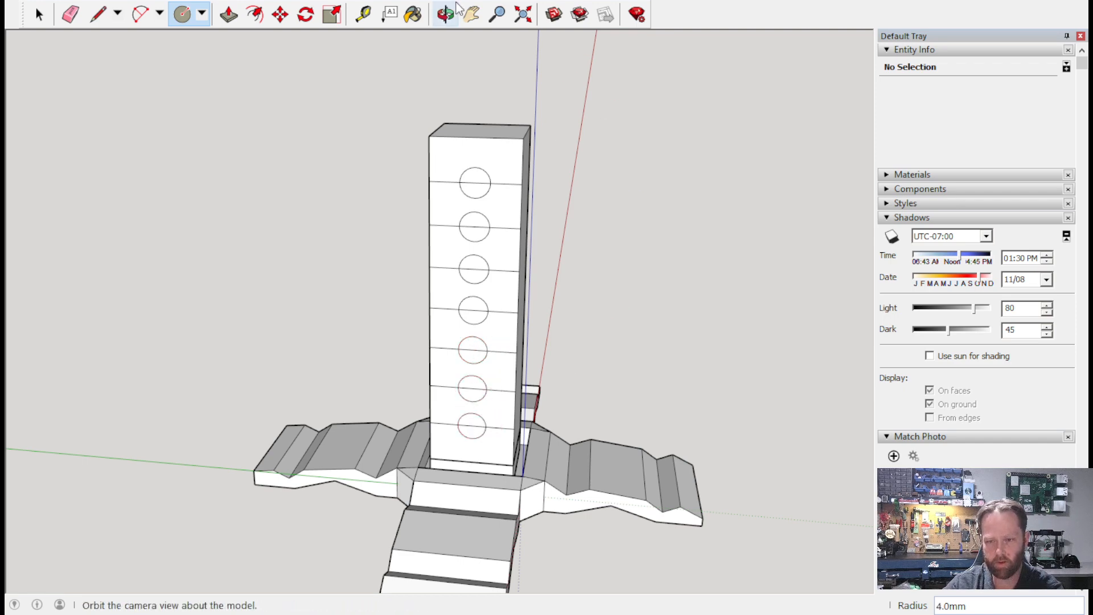
Erase all horizontal dividing lines inside and beside the seven circles, keeping only the circles on the front face.
{"action": "left_click", "coordinate": [70, 14]}
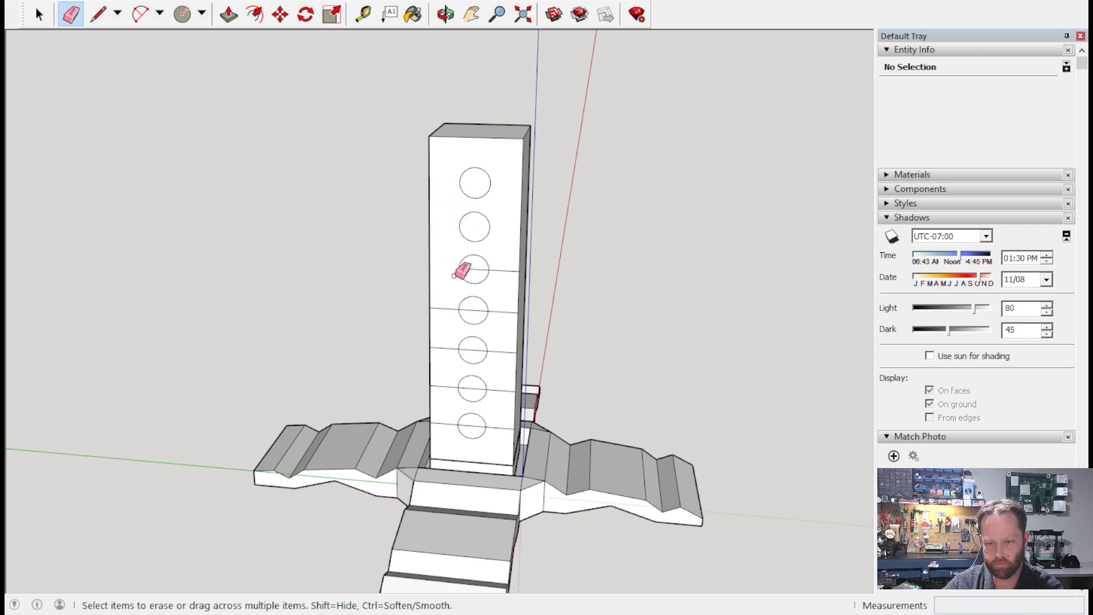
{"action": "left_click", "coordinate": [506, 278]}
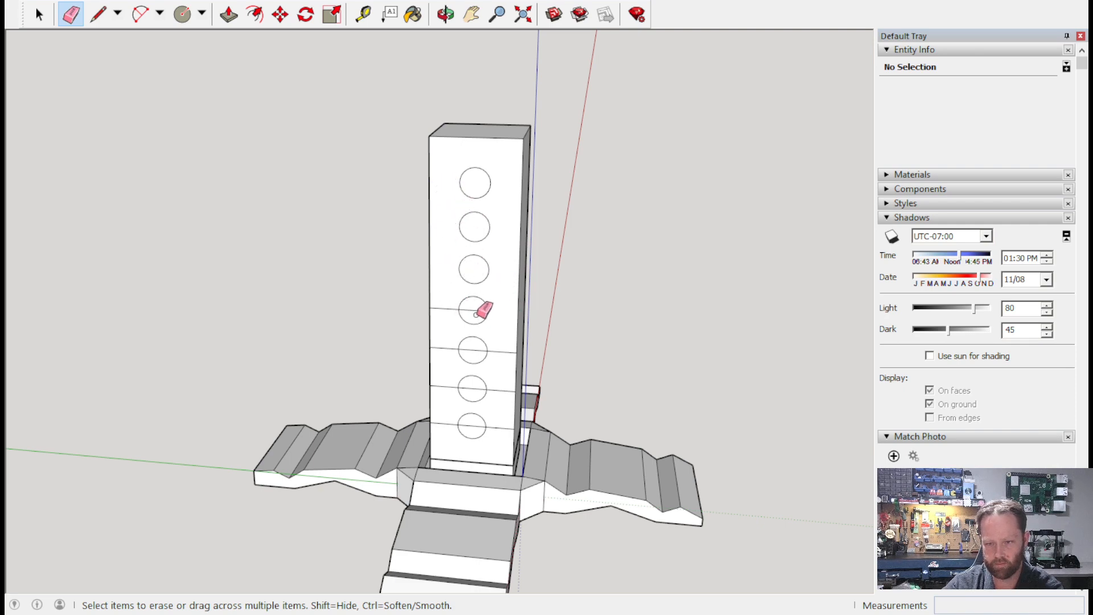
{"action": "left_click", "coordinate": [445, 308]}
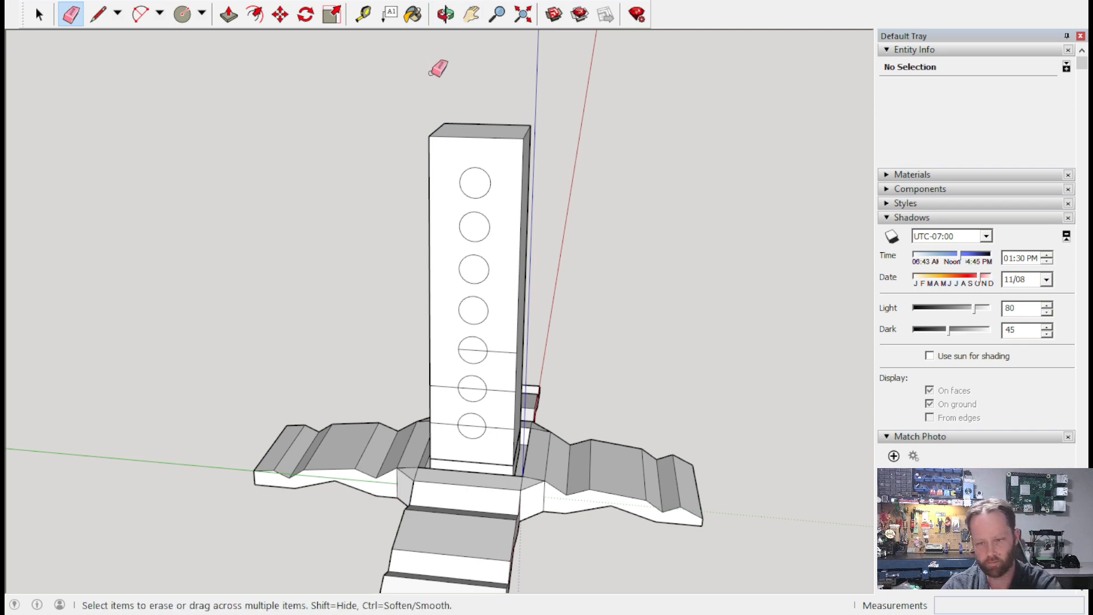
{"action": "left_click", "coordinate": [471, 350]}
{"action": "left_click", "coordinate": [494, 351]}
{"action": "left_click", "coordinate": [501, 391]}
{"action": "left_click", "coordinate": [469, 388]}
{"action": "left_click", "coordinate": [443, 388]}
{"action": "left_click", "coordinate": [468, 425]}
{"action": "left_click", "coordinate": [445, 424]}
{"action": "left_click", "coordinate": [497, 427]}
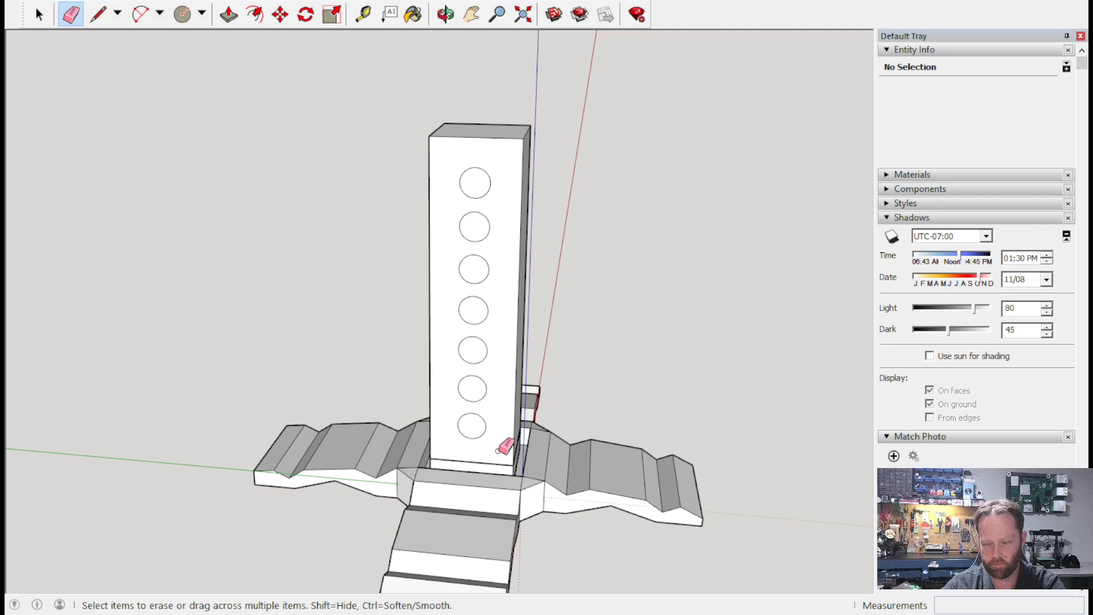
Try to push the four upper circles into the column with Push/Pull to cut holes.
{"action": "mouse_move", "coordinate": [568, 54]}
{"action": "middle_mouse_down"}
{"action": "mouse_move", "coordinate": [558, 264]}
{"action": "mouse_move", "coordinate": [535, 243]}
{"action": "middle_mouse_up"}
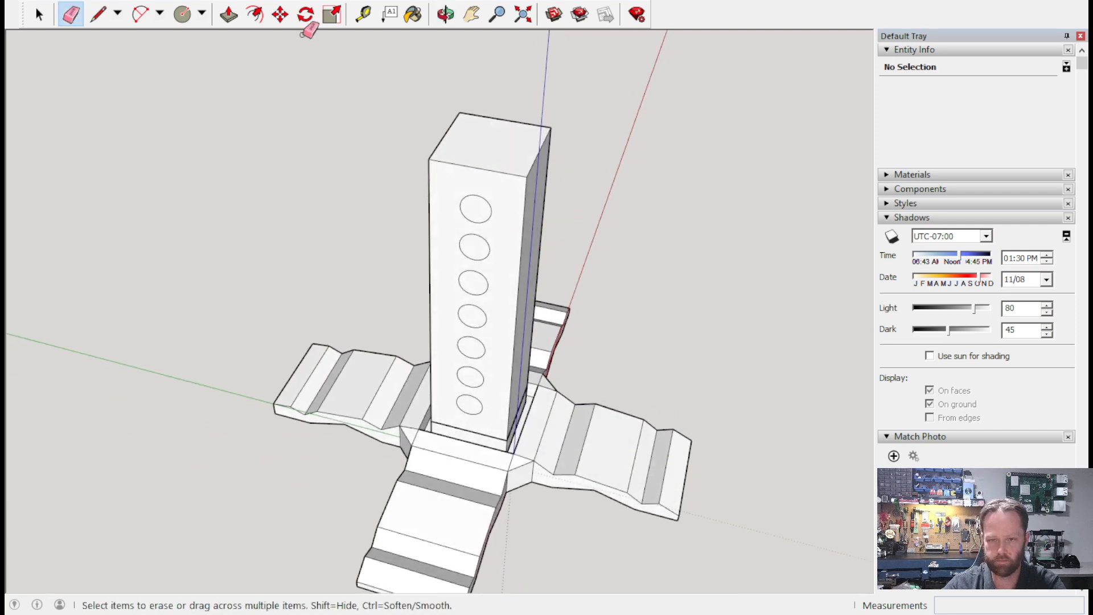
{"action": "left_click", "coordinate": [229, 16]}
{"action": "left_click_drag", "start_coordinate": [463, 215], "coordinate": [501, 133]}
{"action": "left_click_drag", "start_coordinate": [479, 250], "coordinate": [501, 131]}
{"action": "left_click_drag", "start_coordinate": [473, 283], "coordinate": [503, 132]}
{"action": "left_click_drag", "start_coordinate": [476, 320], "coordinate": [511, 140]}
Undo the Push/Pull operations on the four upper circles.
{"action": "key", "text": "ctrl+z"}
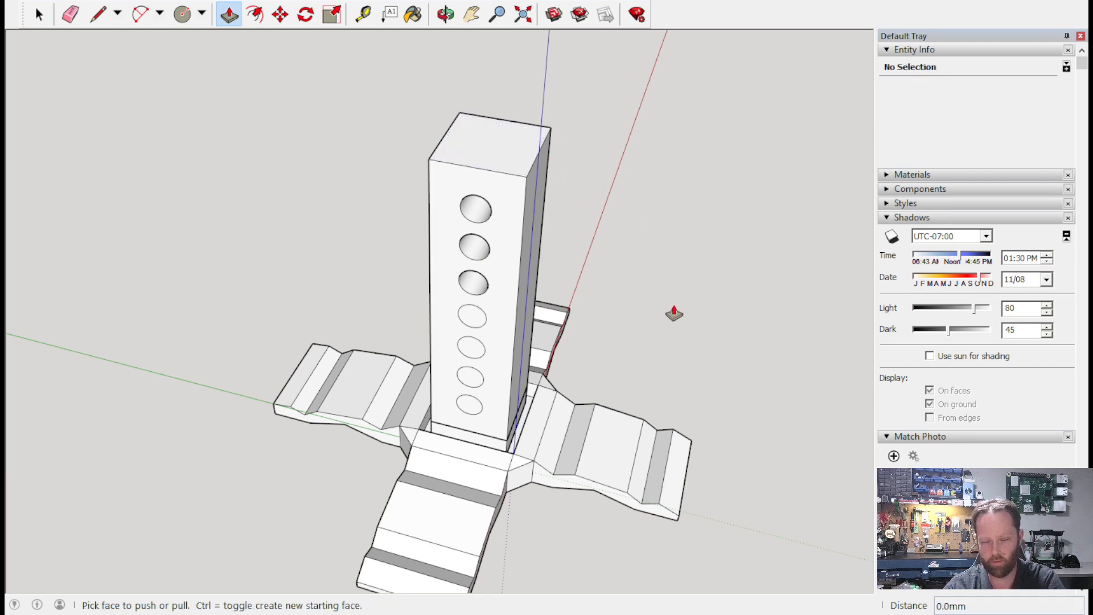
{"action": "key", "text": "ctrl+z"}
{"action": "key", "text": "ctrl+z"}
{"action": "key", "text": "ctrl+z"}
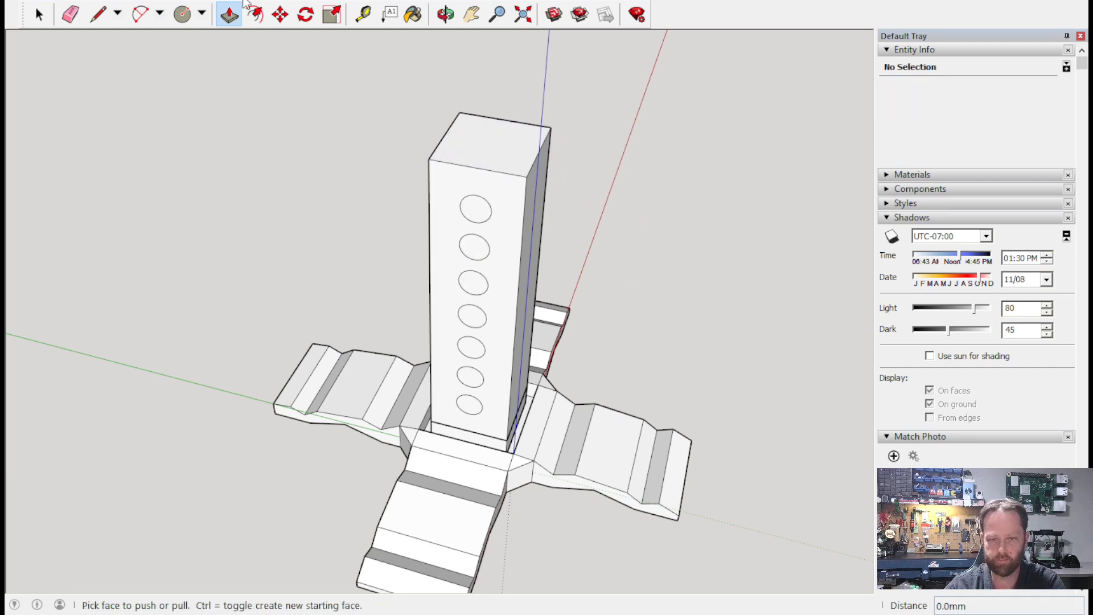
Set the segment count of each of the seven circles on the column's front face to 40.
{"action": "key", "text": "space"}
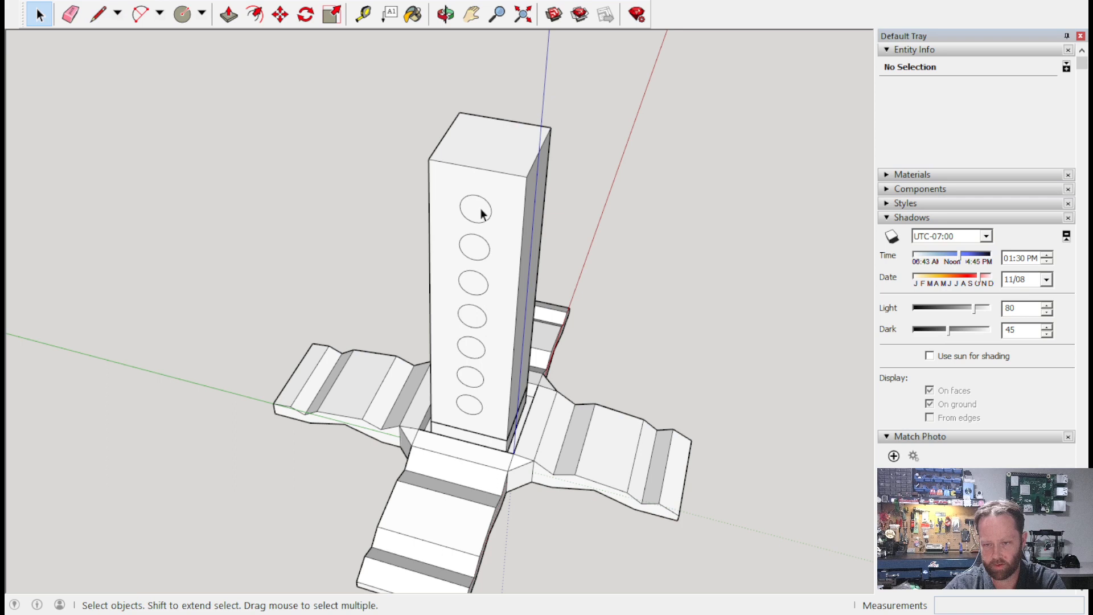
{"action": "left_click", "coordinate": [489, 222]}
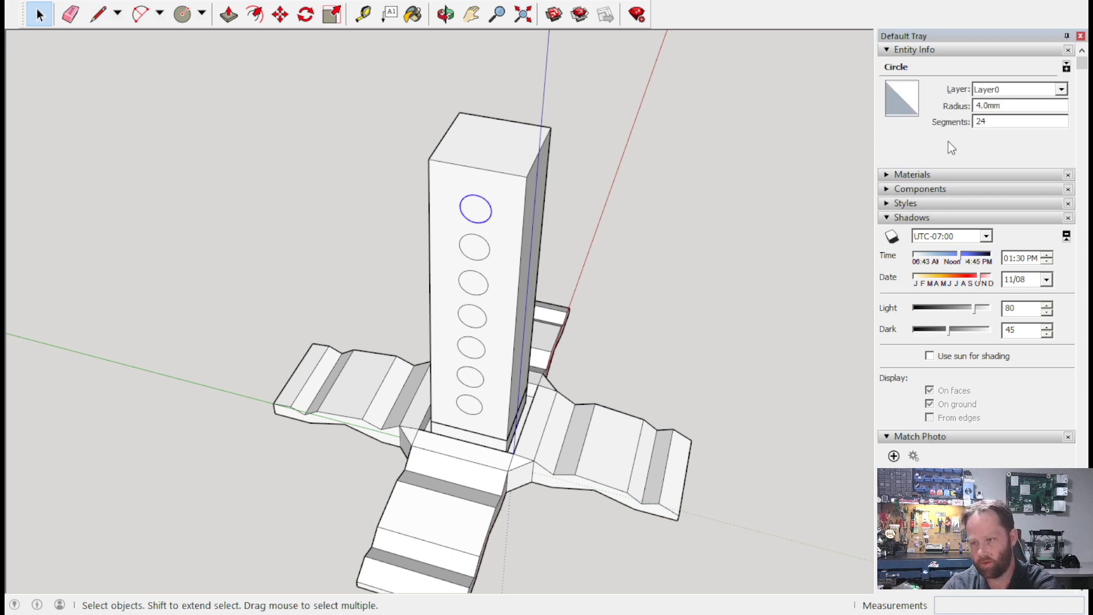
{"action": "left_click", "coordinate": [993, 123]}
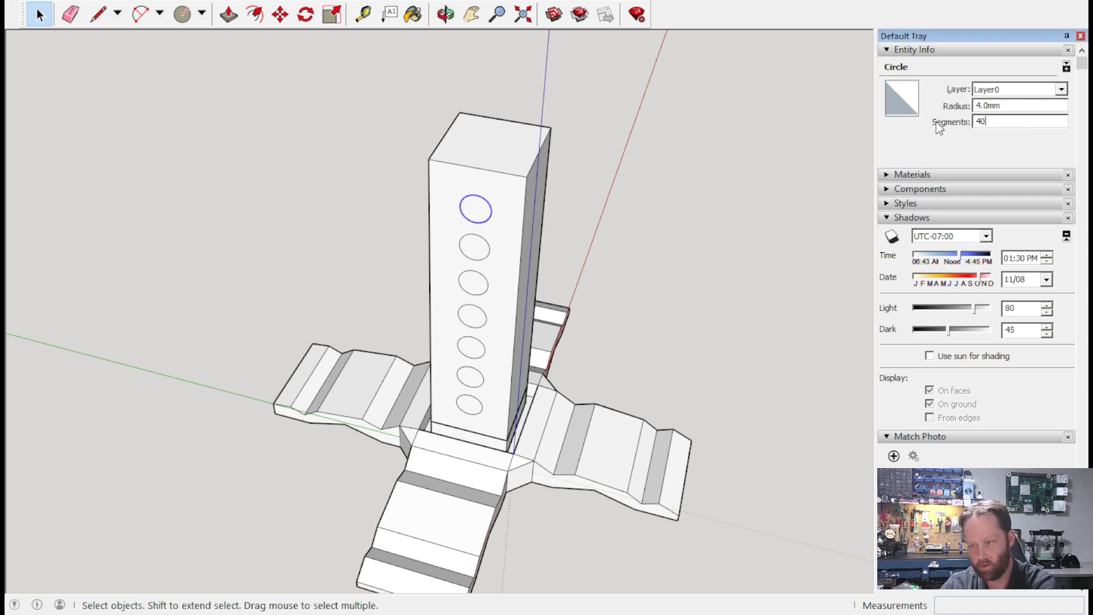
{"action": "type", "text": "40"}
{"action": "left_click", "coordinate": [484, 255]}
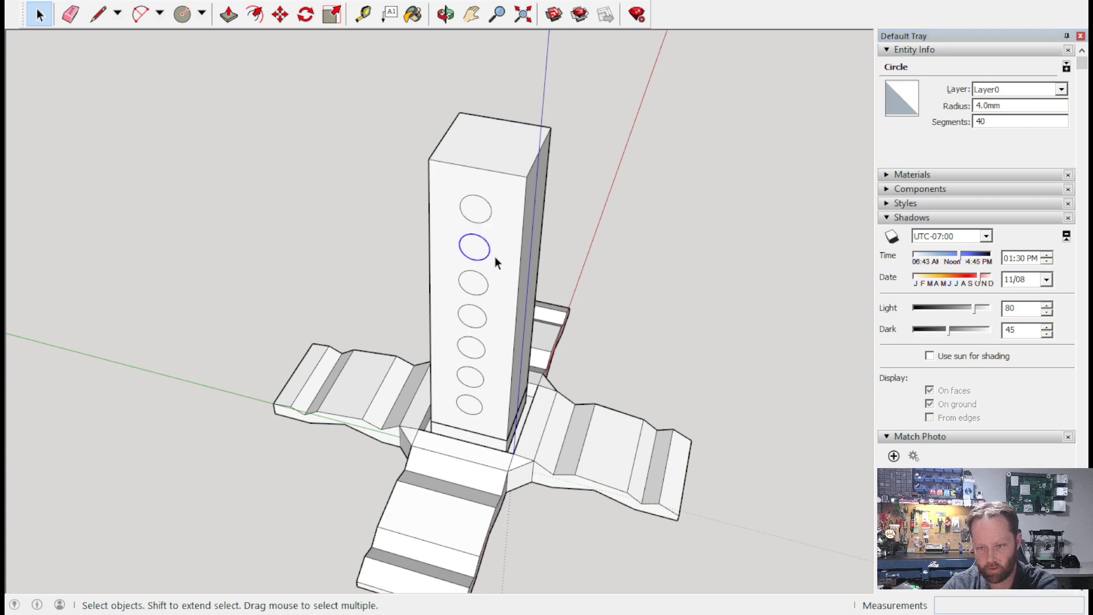
{"action": "left_click", "coordinate": [993, 121]}
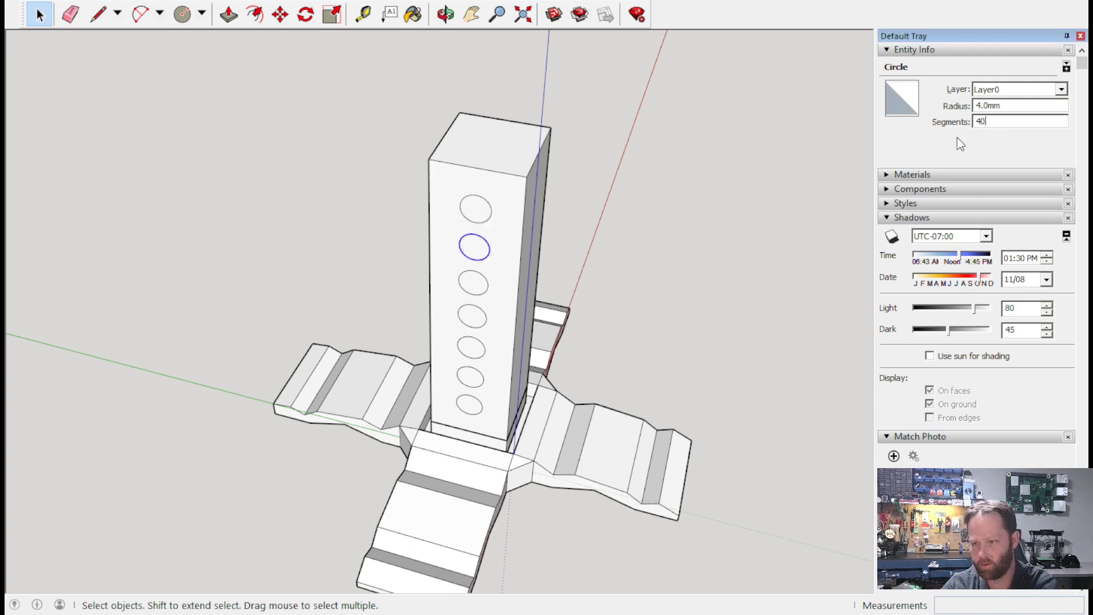
{"action": "left_click", "coordinate": [483, 294]}
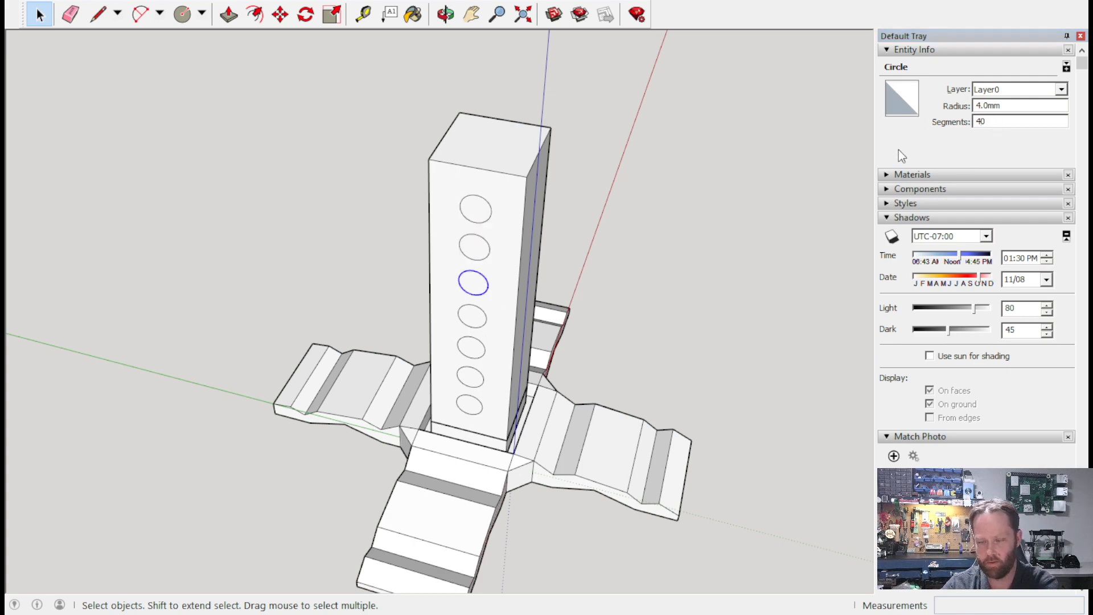
{"action": "double_click", "coordinate": [1000, 122]}
{"action": "type", "text": "4"}
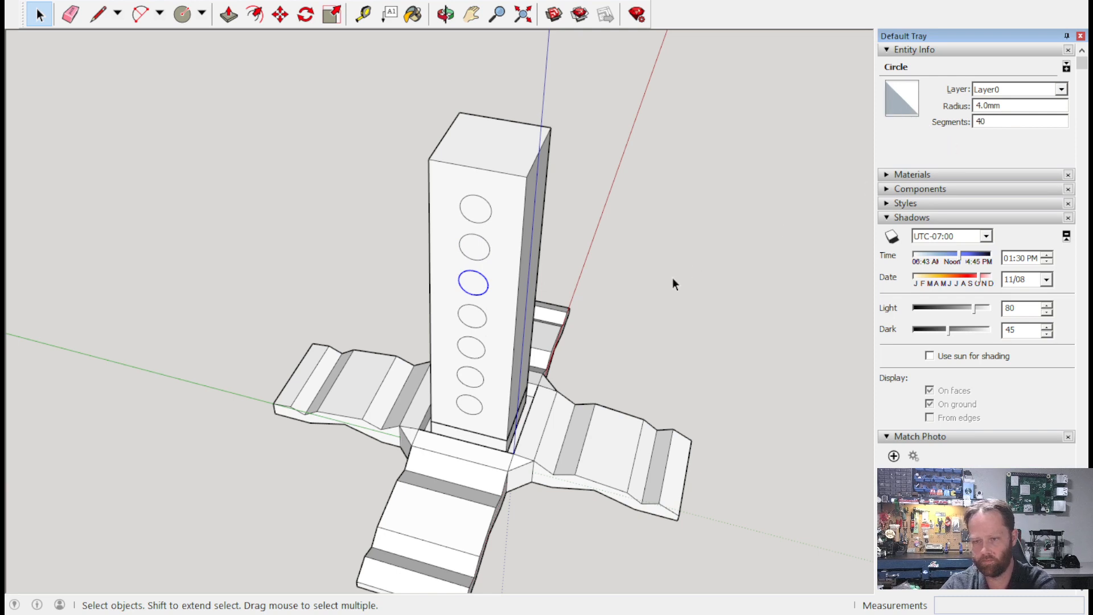
{"action": "left_click", "coordinate": [485, 328]}
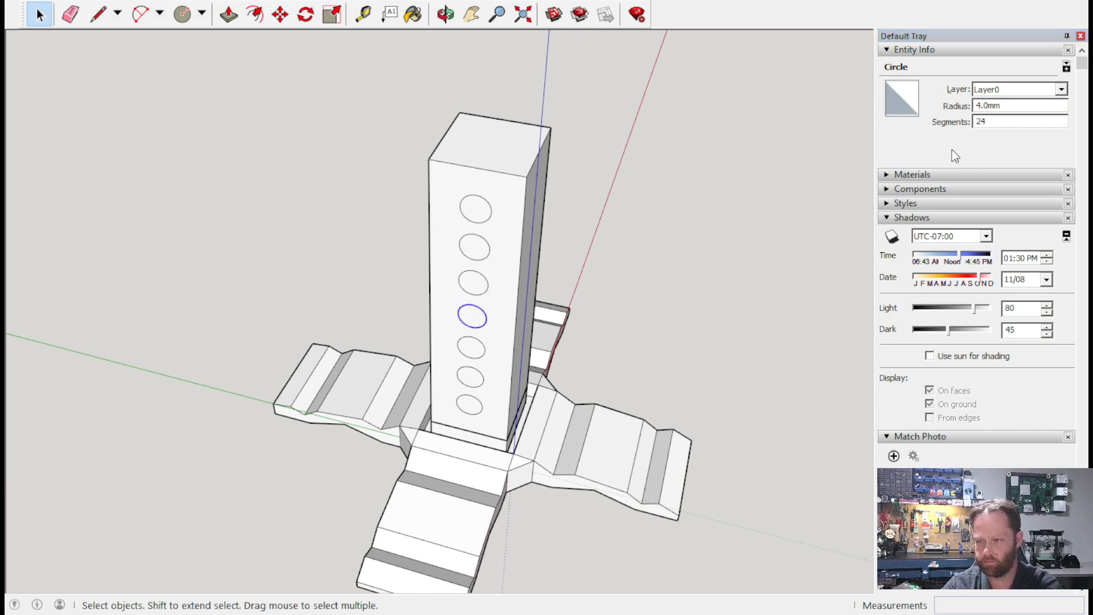
{"action": "double_click", "coordinate": [1000, 123]}
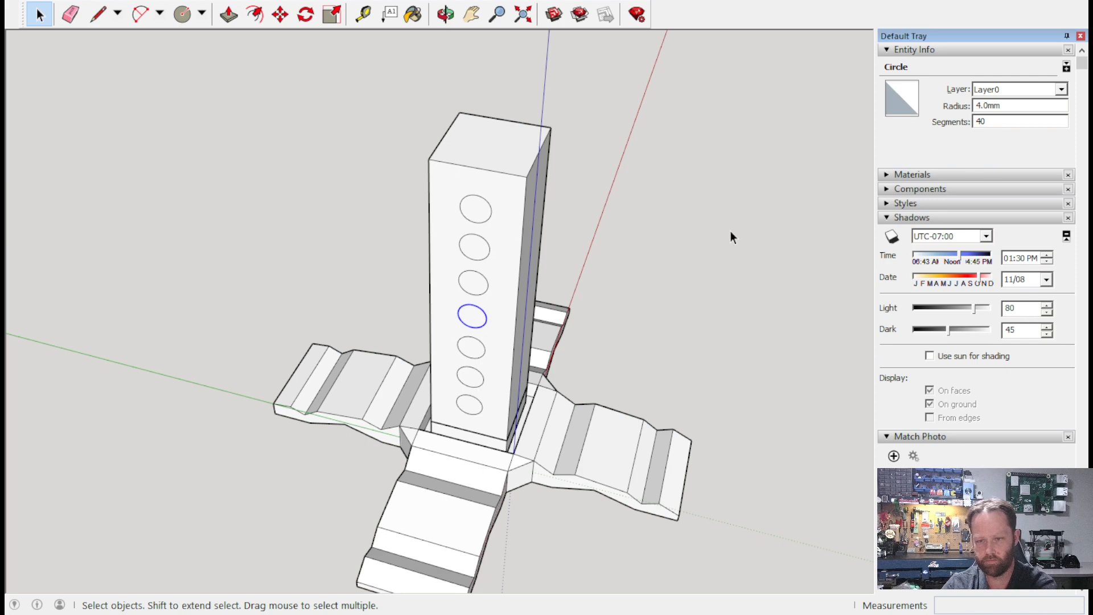
{"action": "left_click", "coordinate": [485, 359]}
{"action": "left_click", "coordinate": [994, 121]}
{"action": "type", "text": "0"}
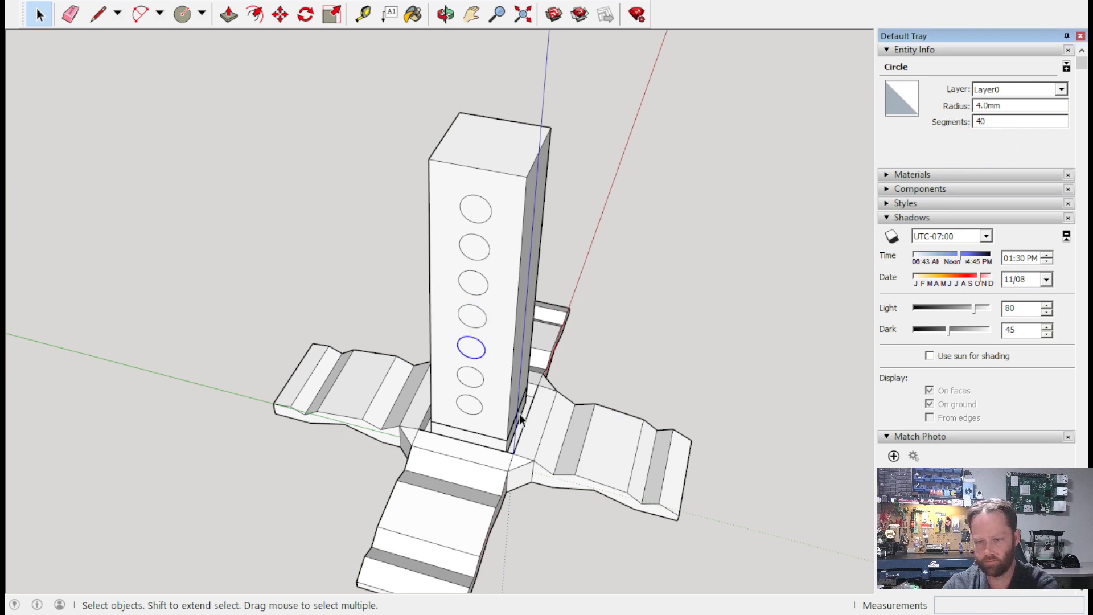
{"action": "left_click", "coordinate": [483, 380]}
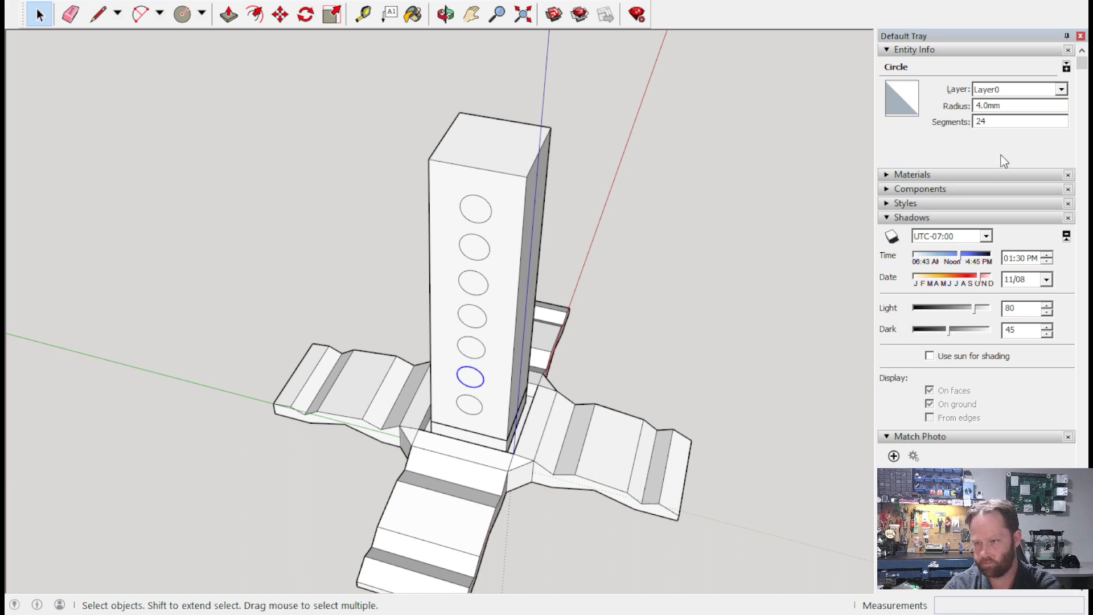
{"action": "double_click", "coordinate": [998, 120]}
{"action": "type", "text": "40"}
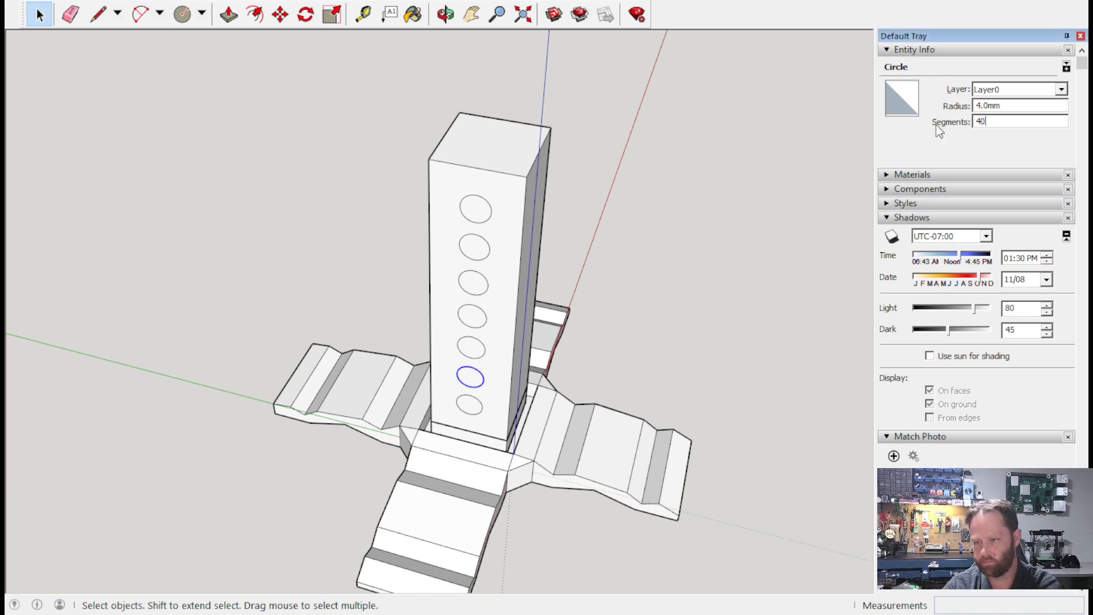
{"action": "left_click", "coordinate": [480, 417]}
{"action": "double_click", "coordinate": [993, 122]}
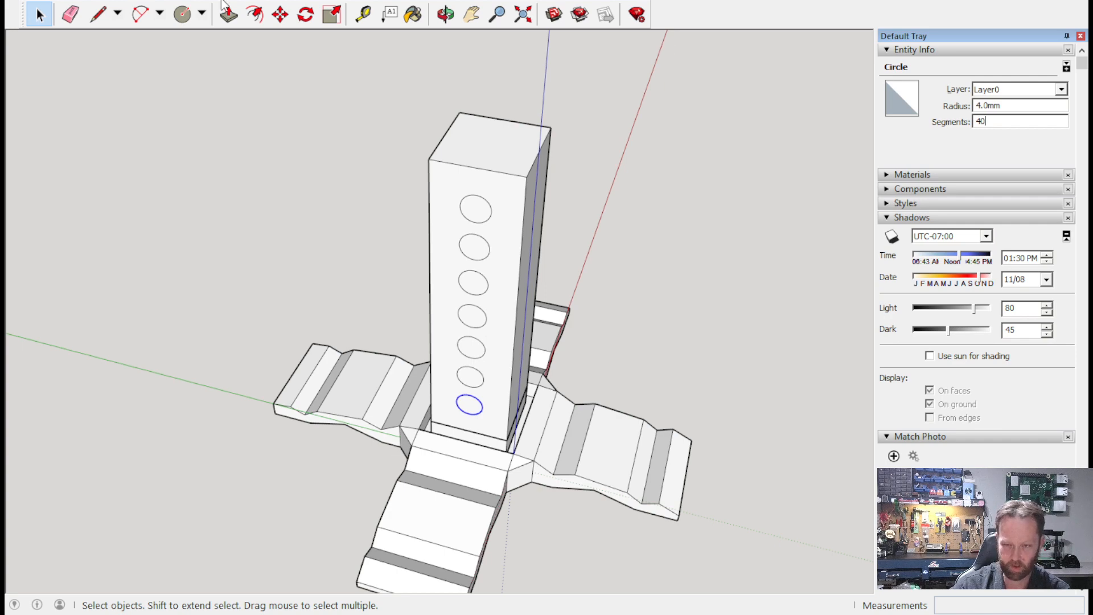
Push the bottom circle 24 mm through the column to cut a through hole.
{"action": "left_click", "coordinate": [228, 15]}
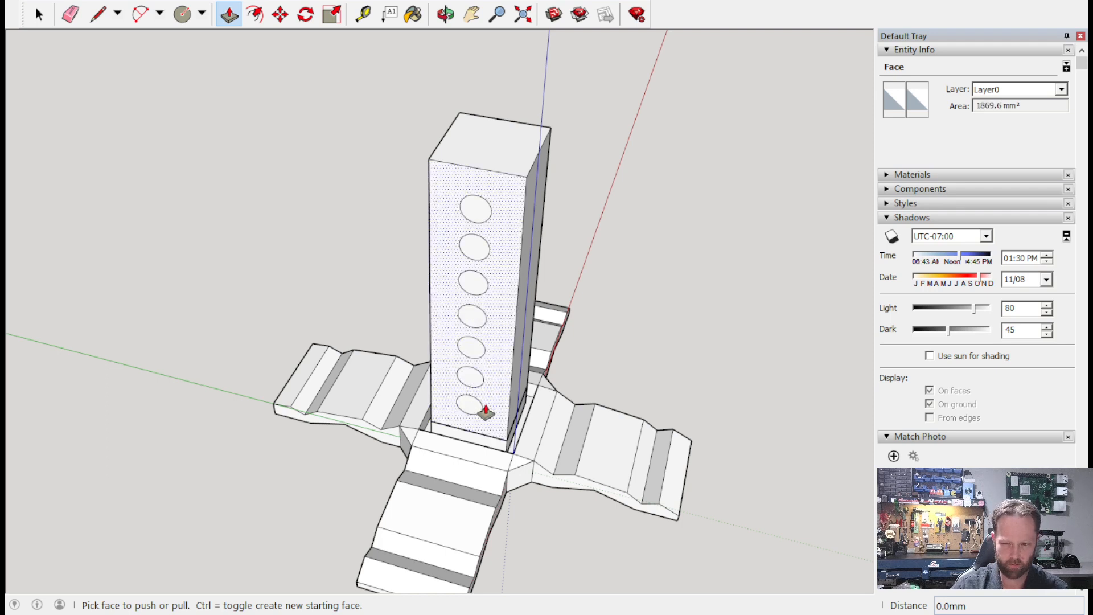
{"action": "left_click", "coordinate": [475, 418]}
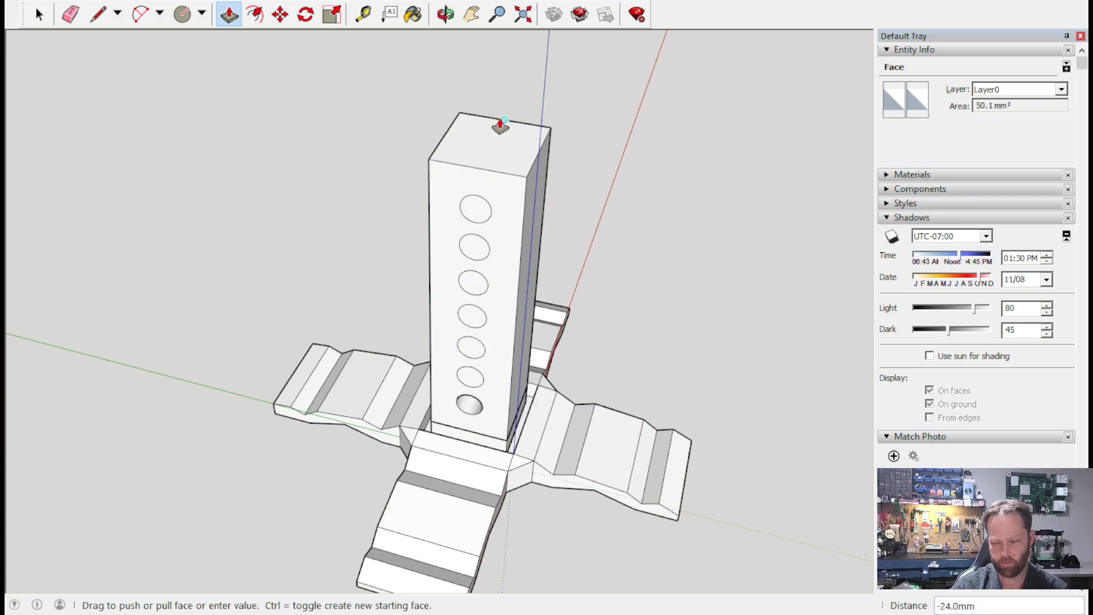
{"action": "left_click", "coordinate": [498, 121]}
{"action": "middle_click_drag", "start_coordinate": [578, 389], "coordinate": [661, 121]}
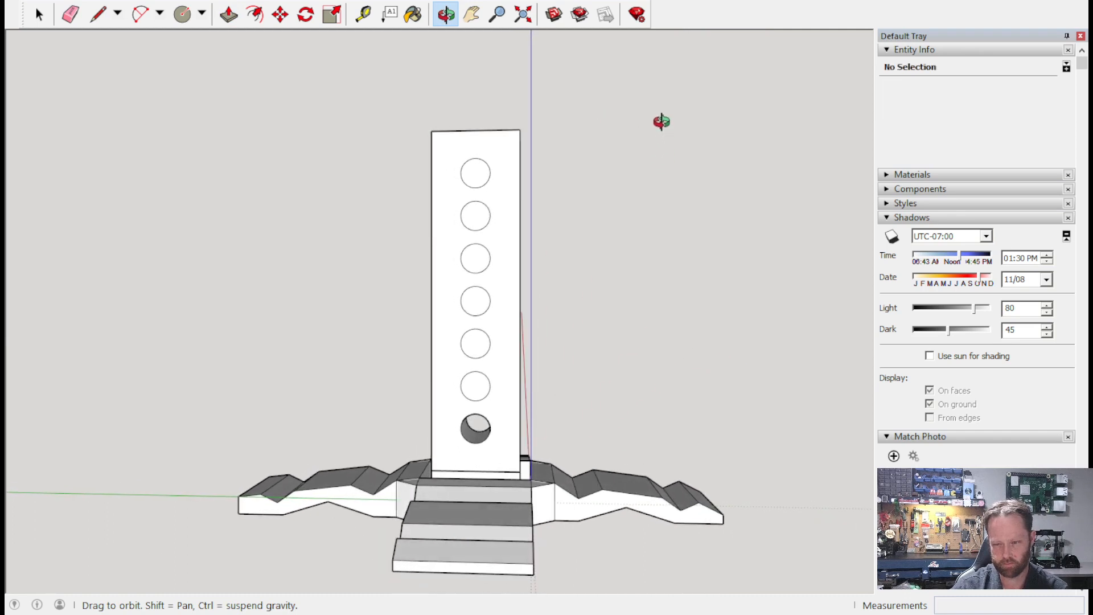
{"action": "middle_click_drag", "start_coordinate": [662, 122], "coordinate": [661, 122]}
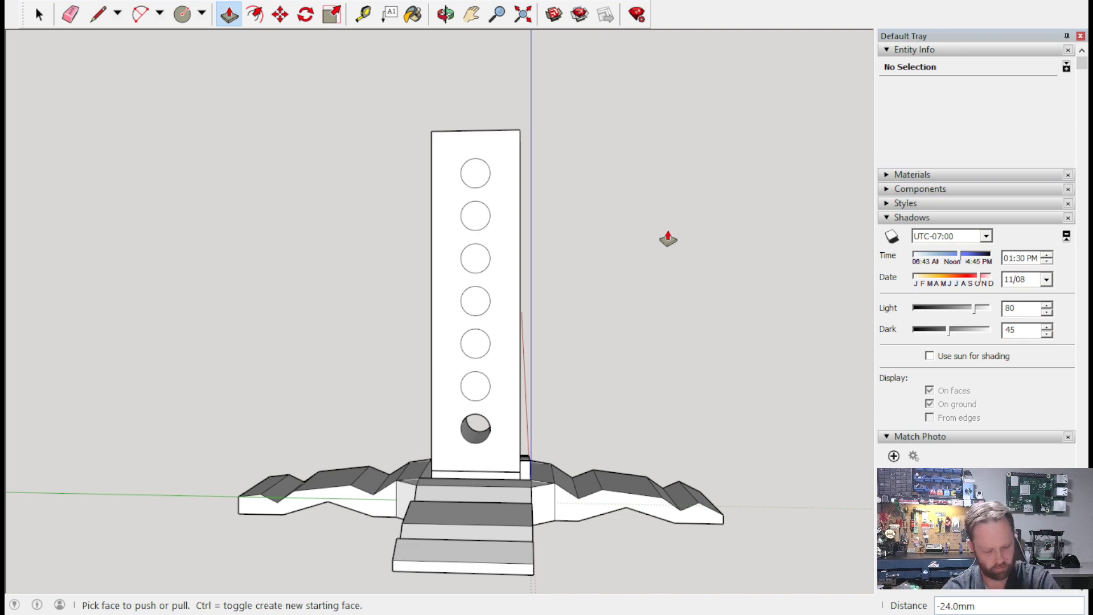
Undo the bottom hole cut to check its circle's segment count, and restore the cut.
{"action": "key", "text": "ctrl+z"}
{"action": "left_click", "coordinate": [39, 14]}
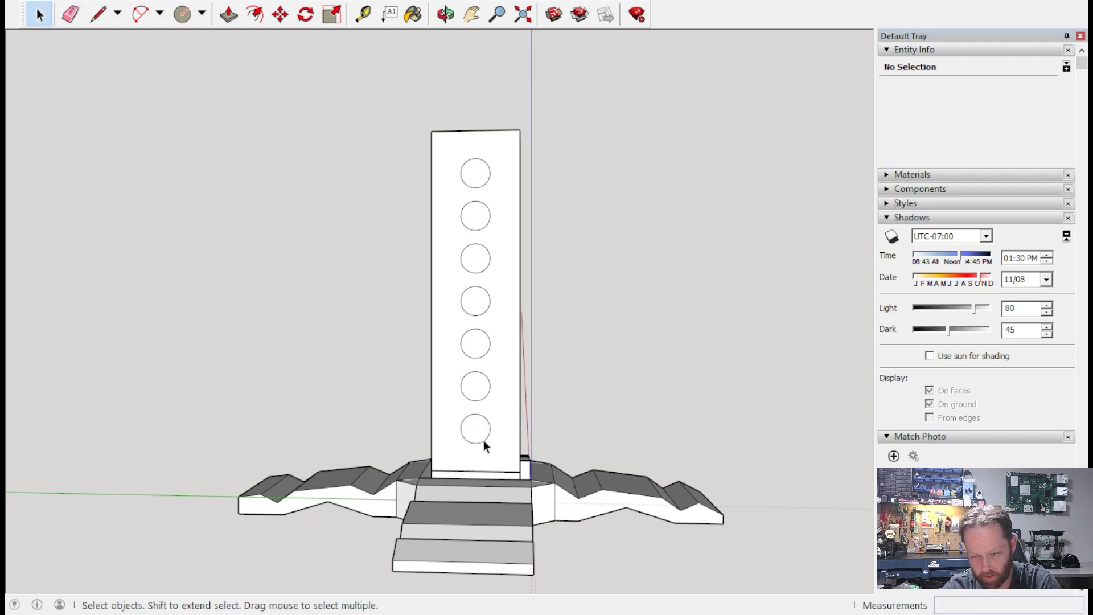
{"action": "left_click", "coordinate": [486, 442]}
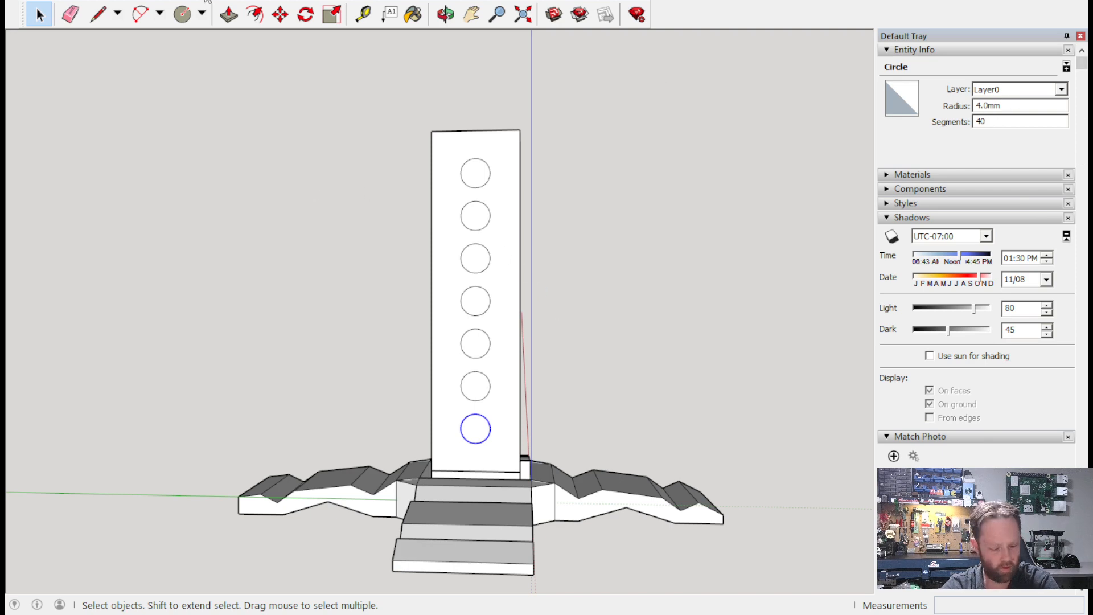
{"action": "key", "text": "ctrl+y"}
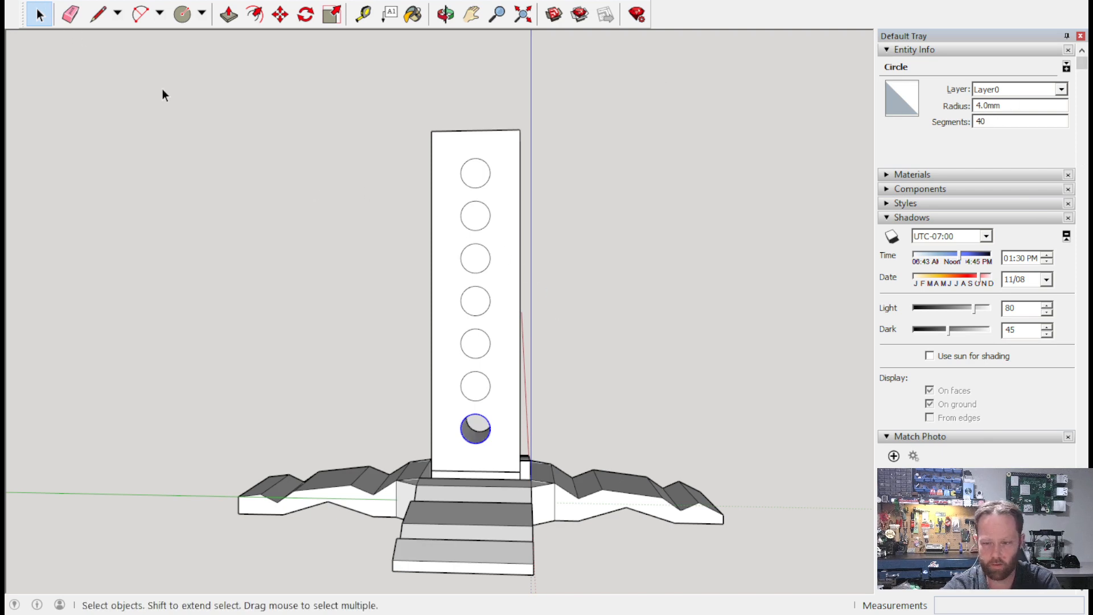
{"action": "left_click", "coordinate": [623, 262]}
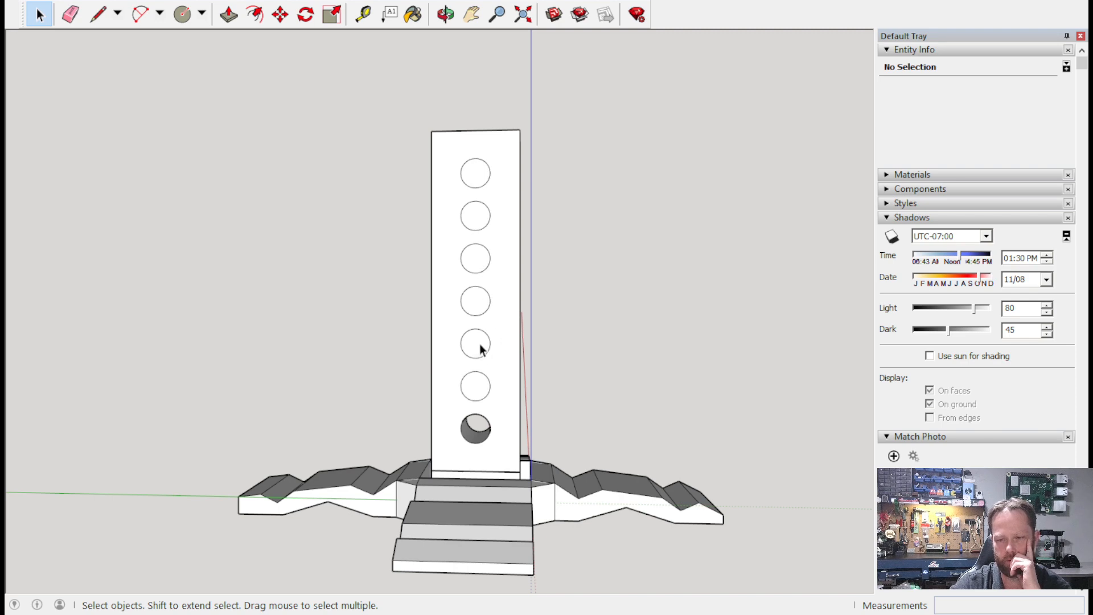
Push the third and fifth circles from the top 24 mm through the column to cut holes.
{"action": "middle_click_drag", "start_coordinate": [738, 237], "coordinate": [672, 245]}
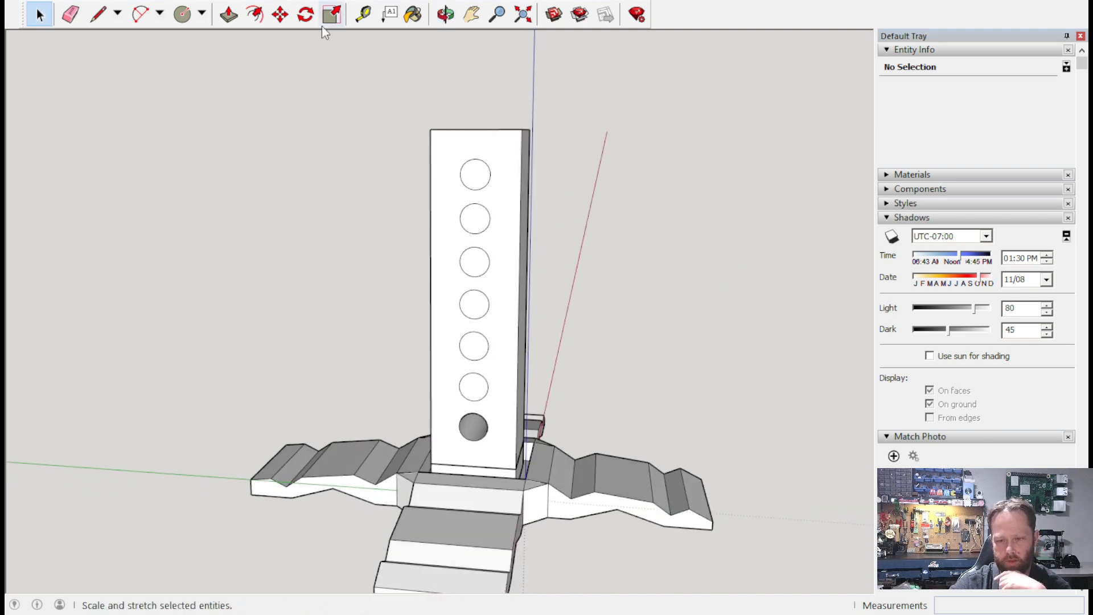
{"action": "left_click", "coordinate": [228, 14]}
{"action": "left_click", "coordinate": [474, 346]}
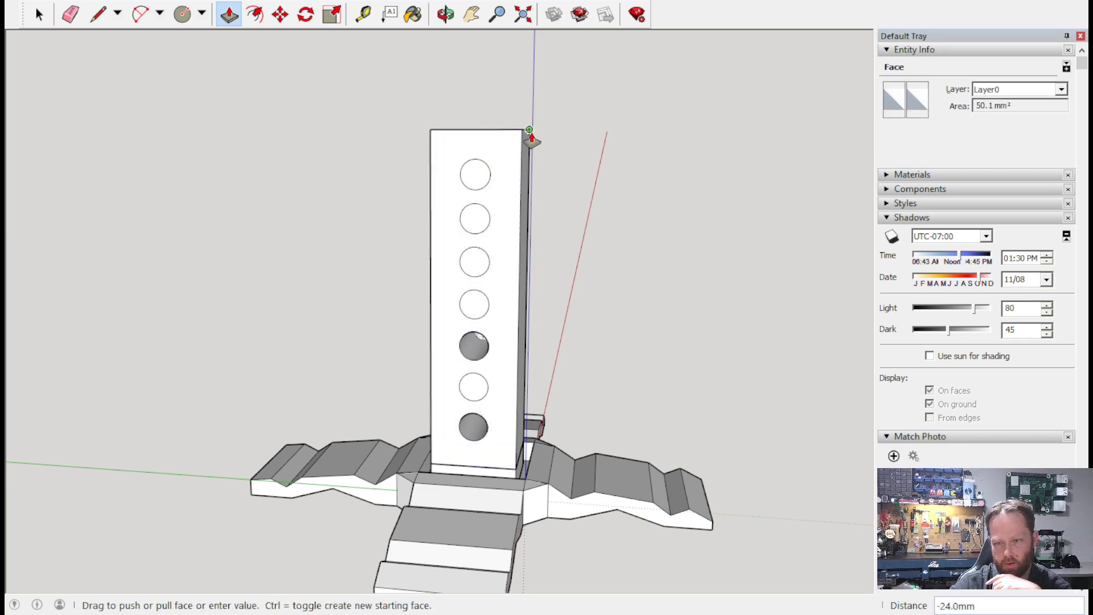
{"action": "left_click", "coordinate": [529, 137]}
{"action": "key", "text": "o"}
{"action": "left_click_drag", "start_coordinate": [544, 124], "coordinate": [584, 189]}
{"action": "key", "text": "p"}
{"action": "left_click", "coordinate": [481, 264]}
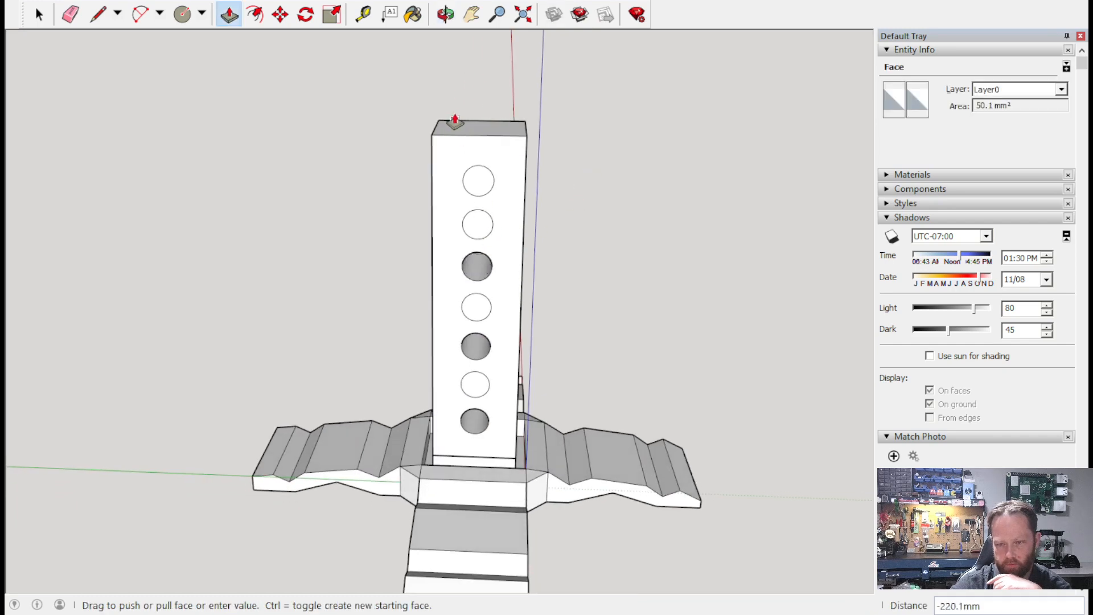
{"action": "left_click", "coordinate": [475, 127]}
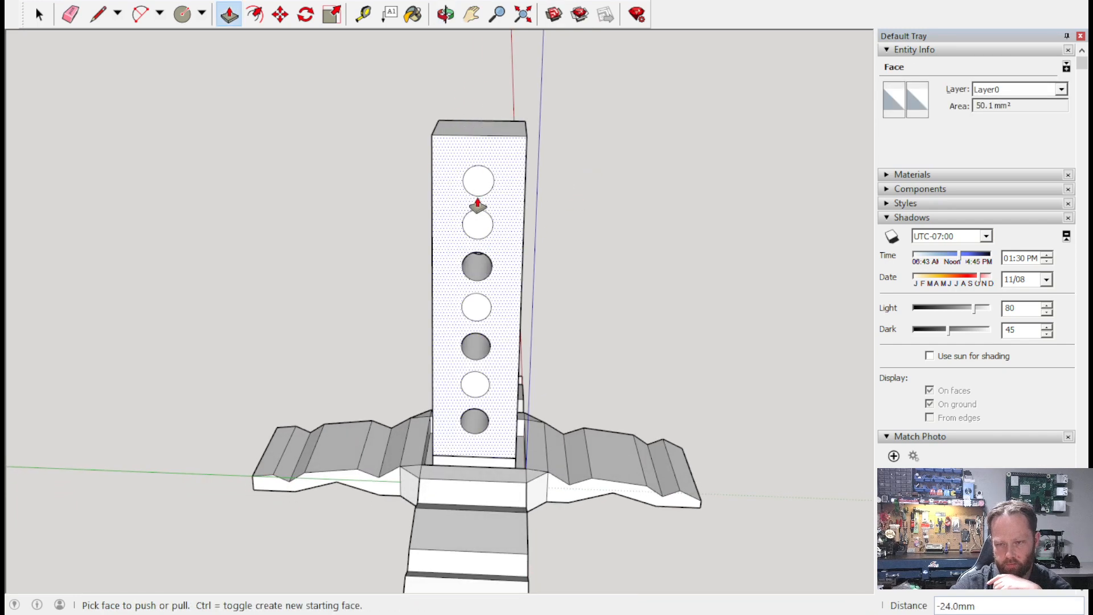
Push the top circle 24 mm through the column and inspect the alternating holes from the front.
{"action": "left_click", "coordinate": [477, 180]}
{"action": "left_click", "coordinate": [475, 127]}
{"action": "key", "text": "o"}
{"action": "left_click_drag", "start_coordinate": [520, 170], "coordinate": [641, 226]}
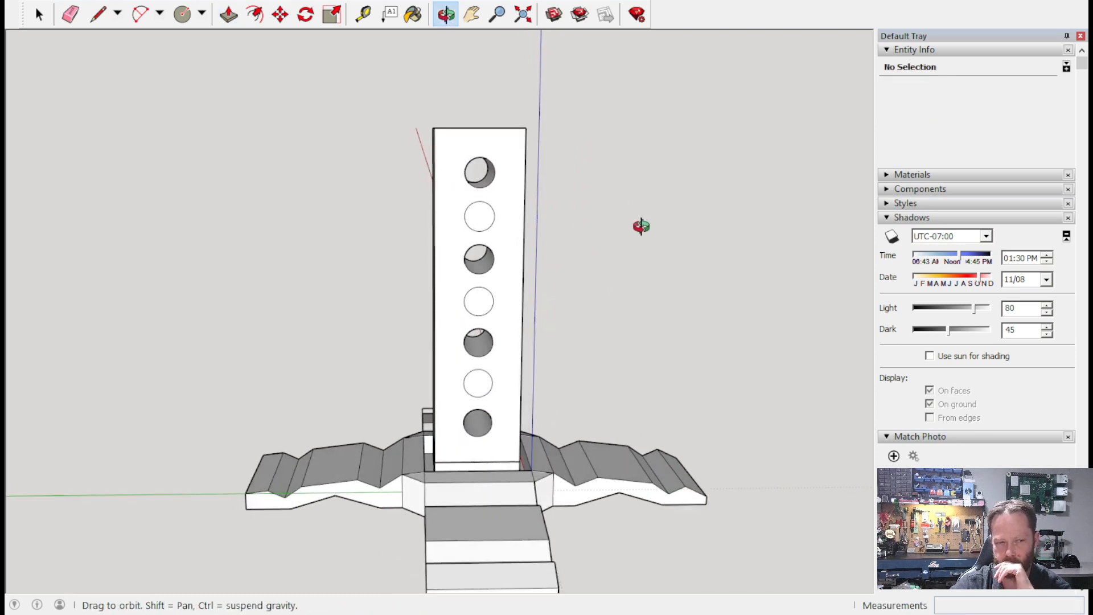
{"action": "key", "text": "p"}
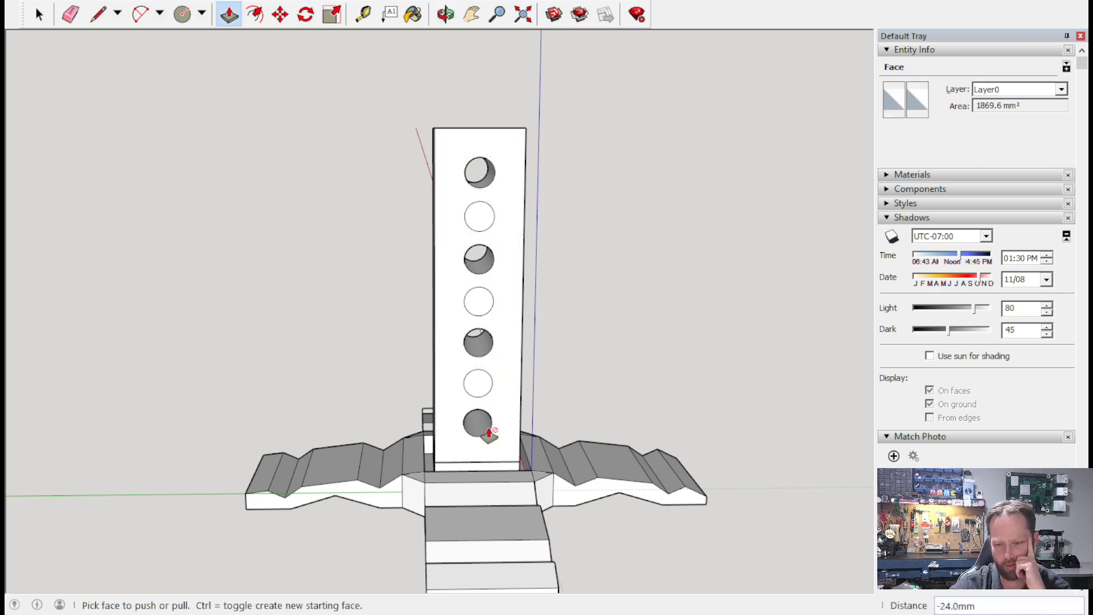
{"action": "middle_click_drag", "start_coordinate": [694, 247], "coordinate": [649, 173]}
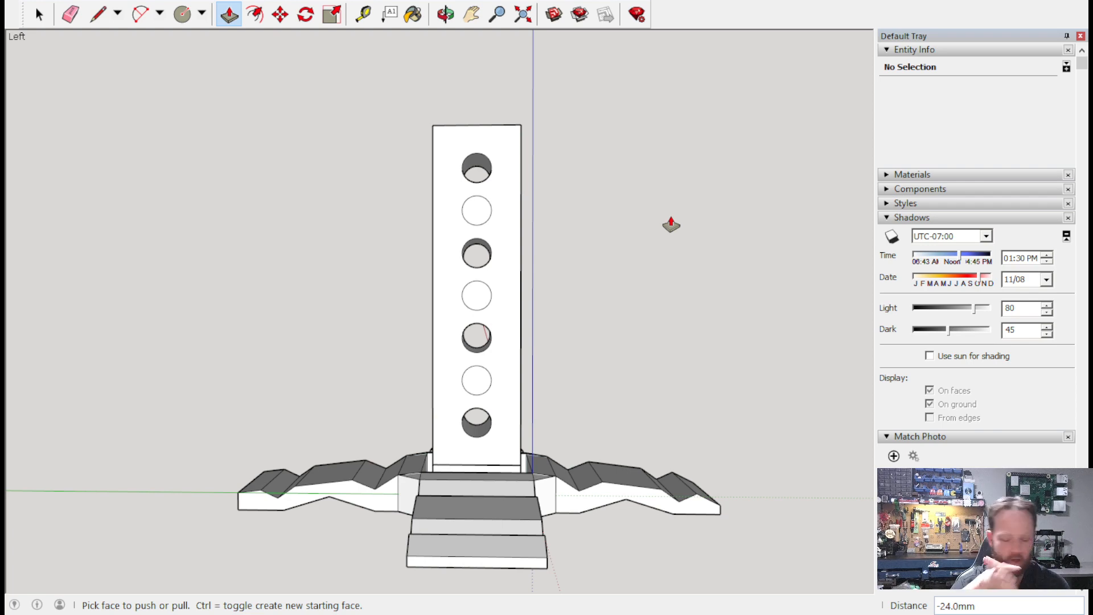
Undo the three upper hole cuts, keeping only the bottom hole.
{"action": "key", "text": "ctrl+z"}
{"action": "key", "text": "ctrl+z"}
{"action": "key", "text": "ctrl+z"}
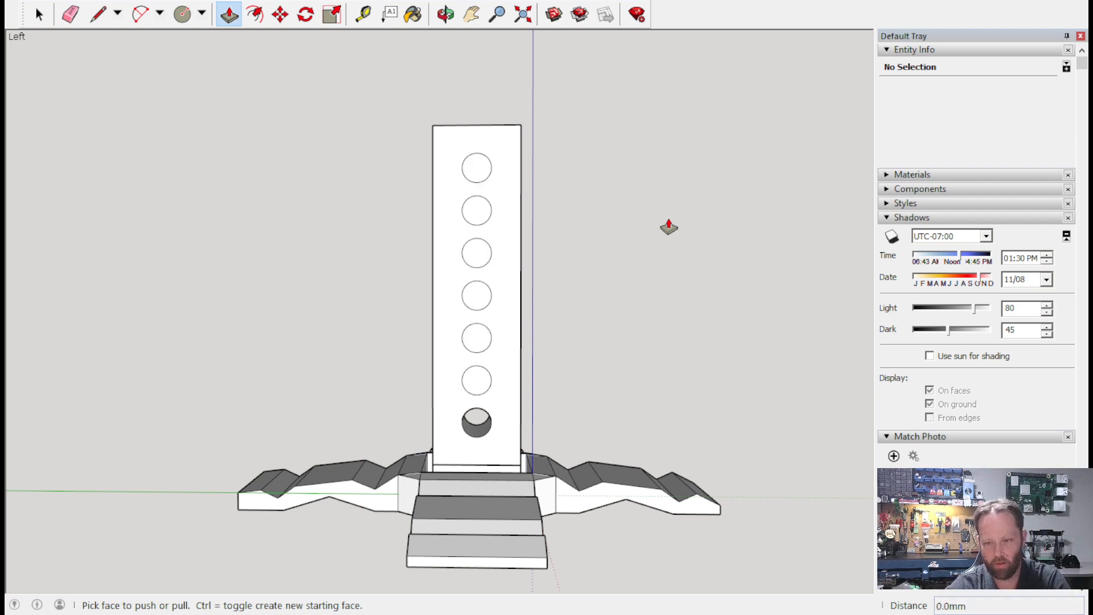
Erase the six uncut circles above the bottom hole on the column's front face.
{"action": "left_click", "coordinate": [70, 14]}
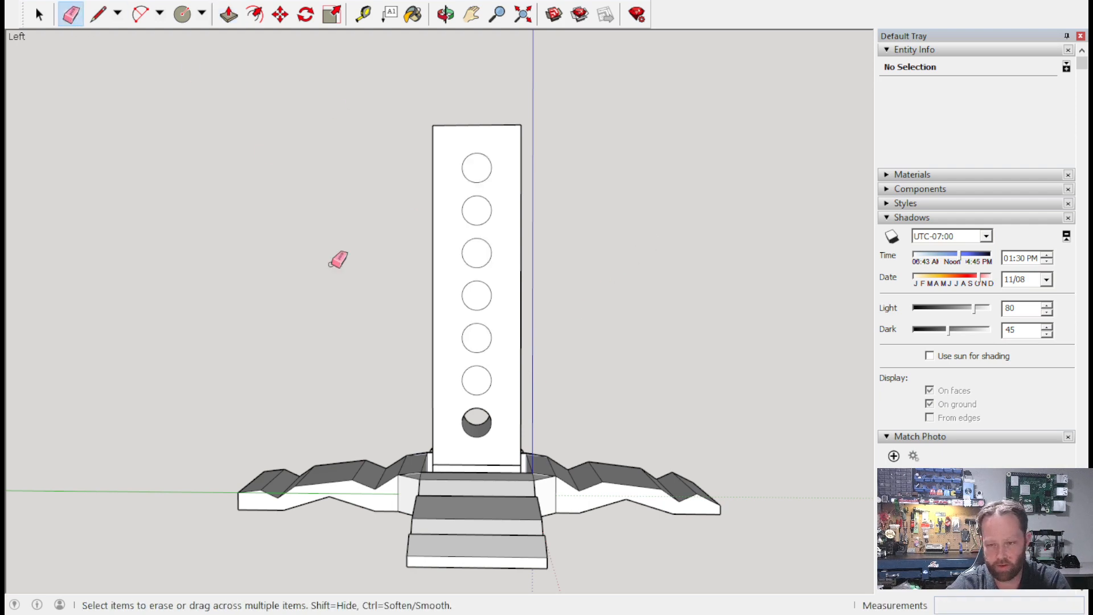
{"action": "left_click", "coordinate": [471, 378]}
{"action": "left_click", "coordinate": [490, 332]}
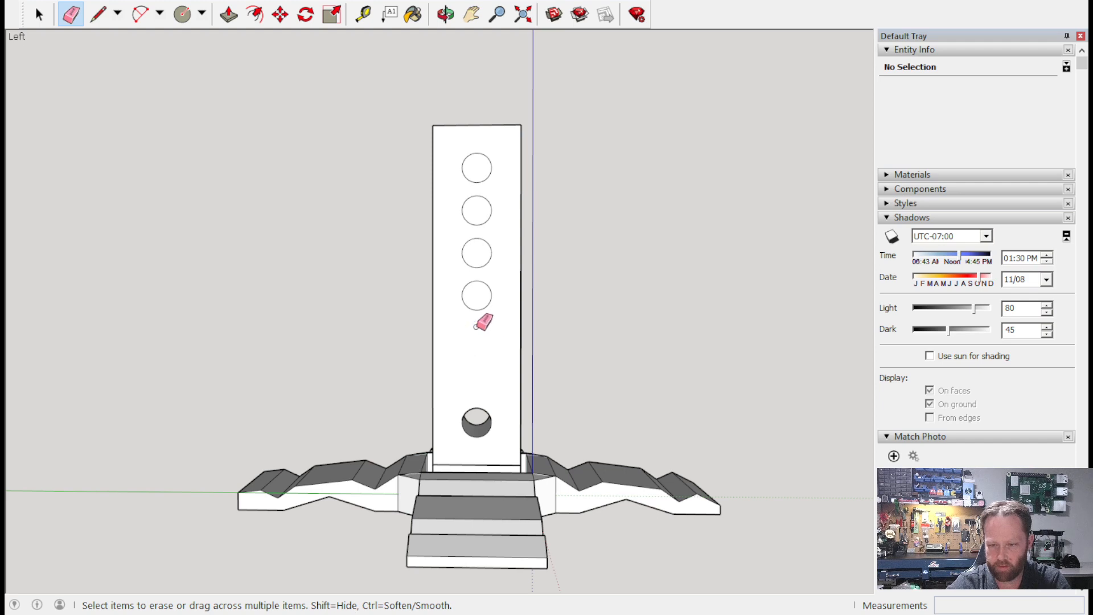
{"action": "left_click", "coordinate": [469, 285]}
{"action": "left_click", "coordinate": [471, 244]}
{"action": "left_click", "coordinate": [471, 199]}
{"action": "left_click", "coordinate": [468, 169]}
Push one of the column's side faces without a hole 0.5 mm inward.
{"action": "key", "text": "o"}
{"action": "mouse_move", "coordinate": [748, 342]}
{"action": "left_mouse_down"}
{"action": "mouse_move", "coordinate": [605, 463]}
{"action": "mouse_move", "coordinate": [515, 608]}
{"action": "mouse_move", "coordinate": [249, 564]}
{"action": "mouse_move", "coordinate": [152, 422]}
{"action": "mouse_move", "coordinate": [166, 431]}
{"action": "mouse_move", "coordinate": [200, 530]}
{"action": "mouse_move", "coordinate": [307, 589]}
{"action": "left_mouse_up"}
{"action": "key", "text": "e"}
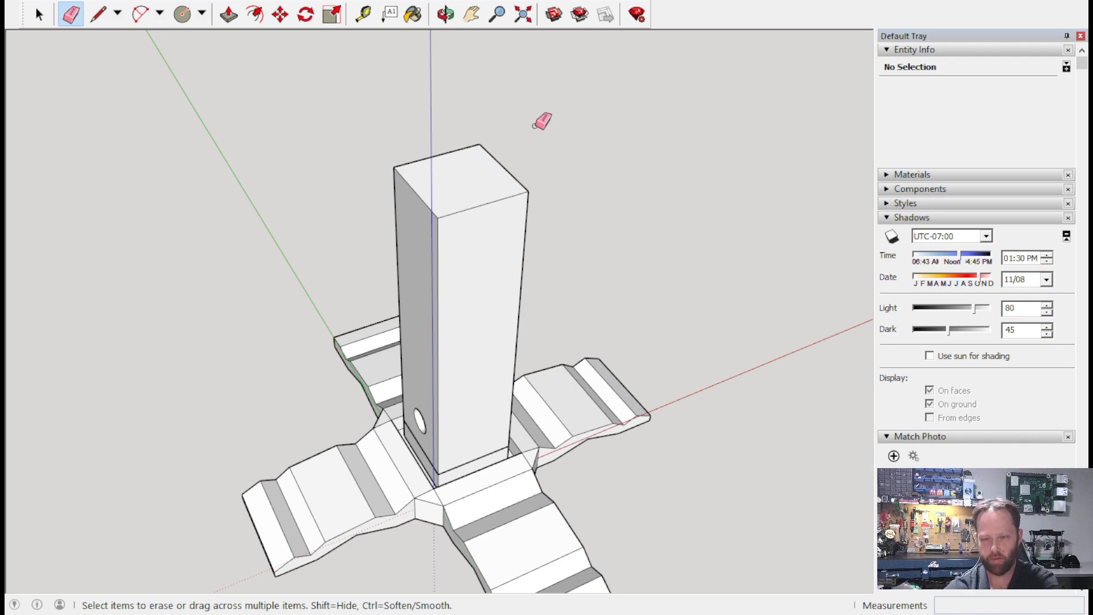
{"action": "left_click", "coordinate": [230, 17]}
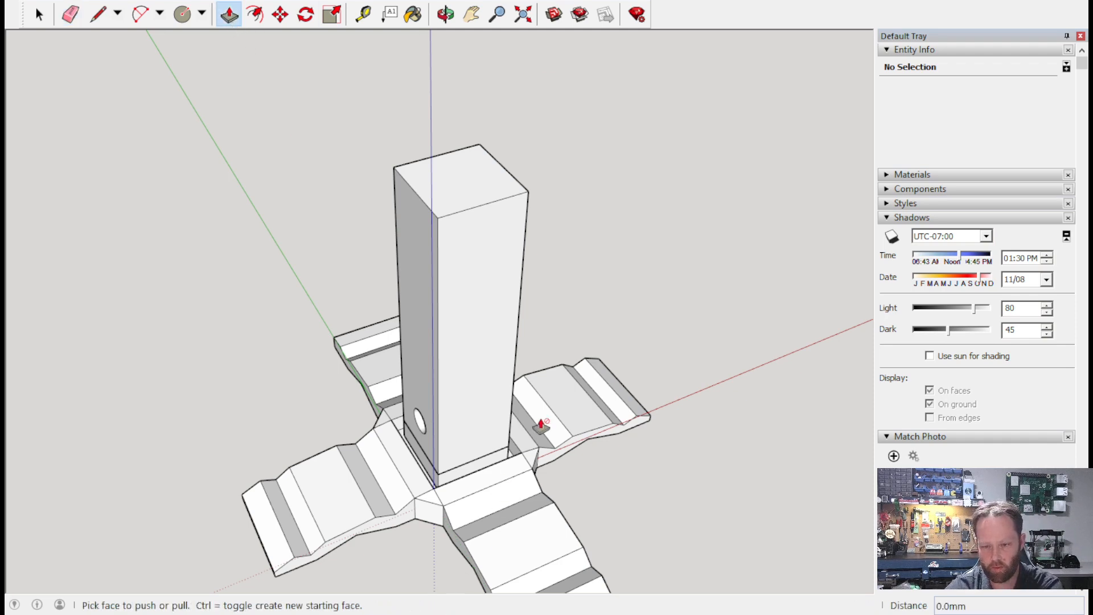
{"action": "middle_click_drag", "start_coordinate": [614, 222], "coordinate": [461, 352]}
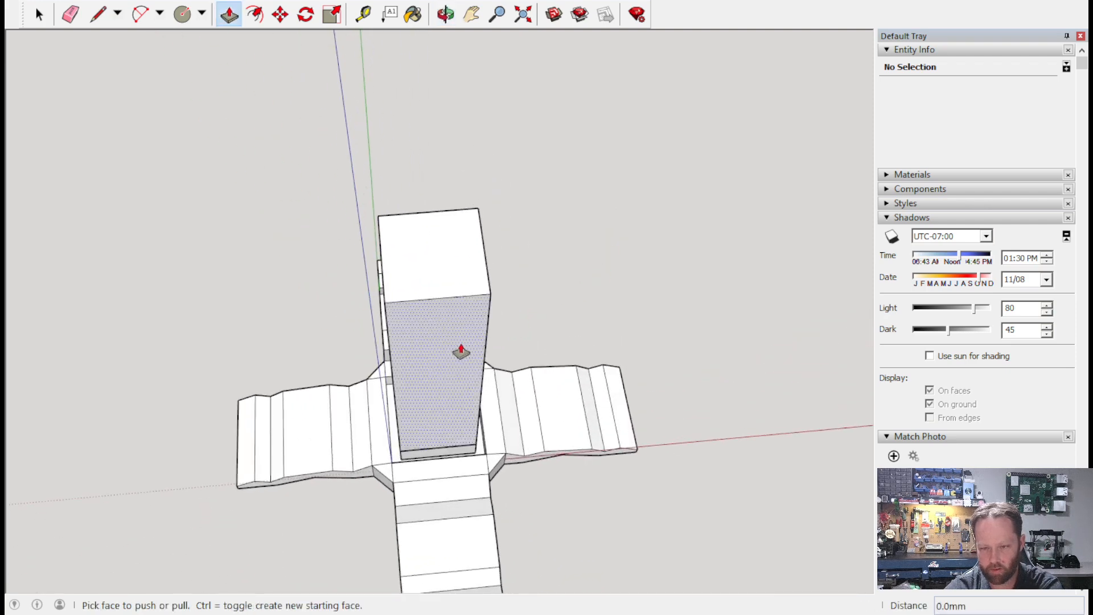
{"action": "left_click", "coordinate": [455, 353]}
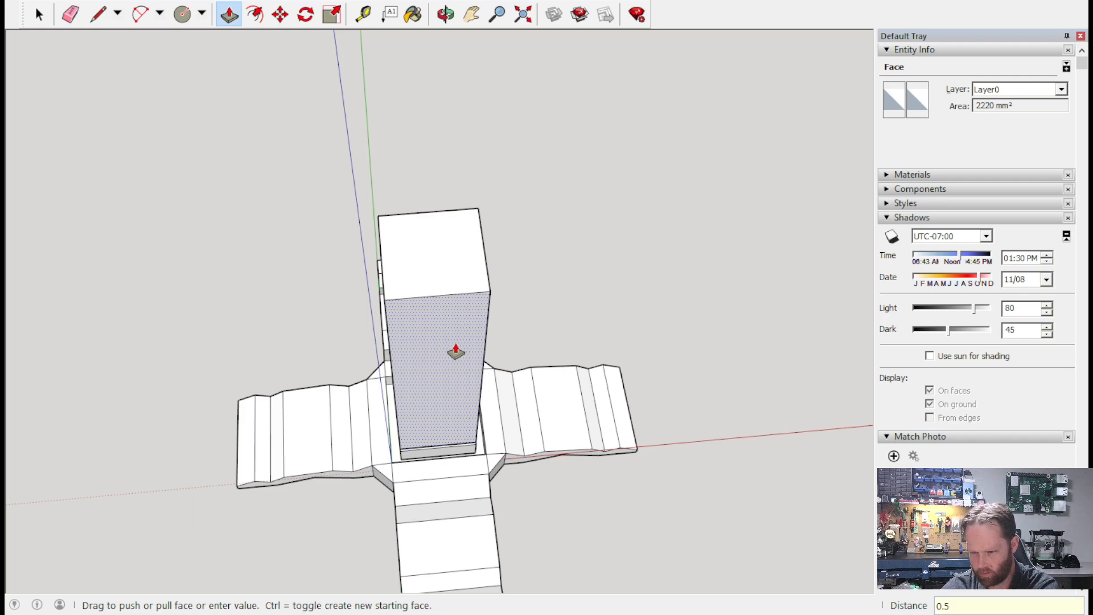
{"action": "type", "text": "mm"}
{"action": "key", "text": "Return"}
Push the adjacent face with the hole 0.3 mm inward, and adjust the first pushed side face with Push/Pull.
{"action": "middle_click_drag", "start_coordinate": [592, 306], "coordinate": [152, 187]}
{"action": "scroll", "coordinate": [421, 413], "scroll_direction": "up", "scroll_amount": 5}
{"action": "scroll", "coordinate": [421, 413], "scroll_direction": "up", "scroll_amount": 3}
{"action": "left_click", "coordinate": [378, 377]}
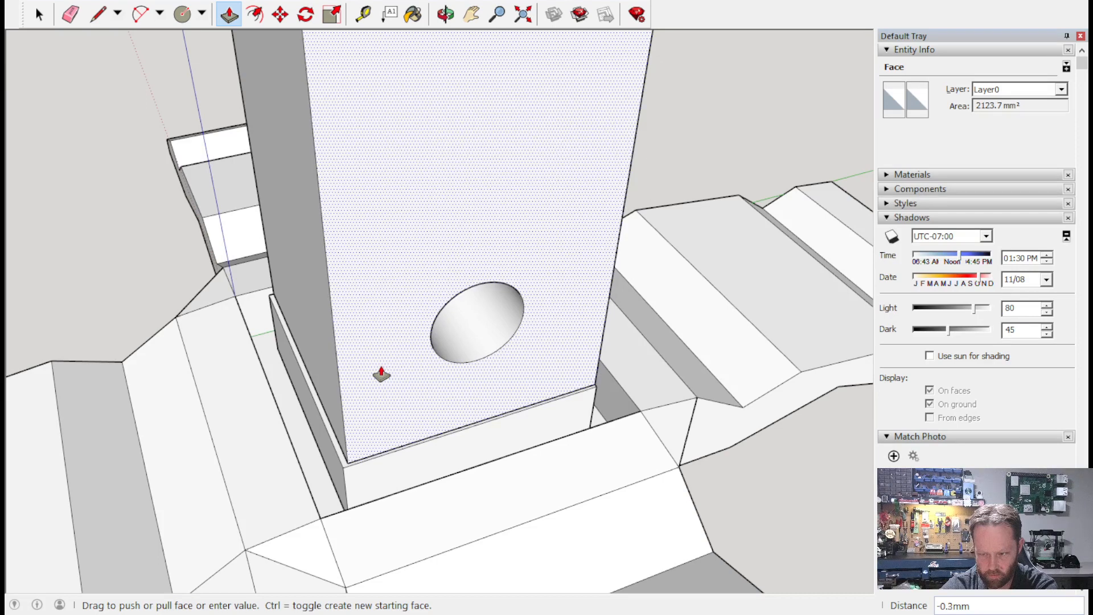
{"action": "left_click", "coordinate": [381, 374]}
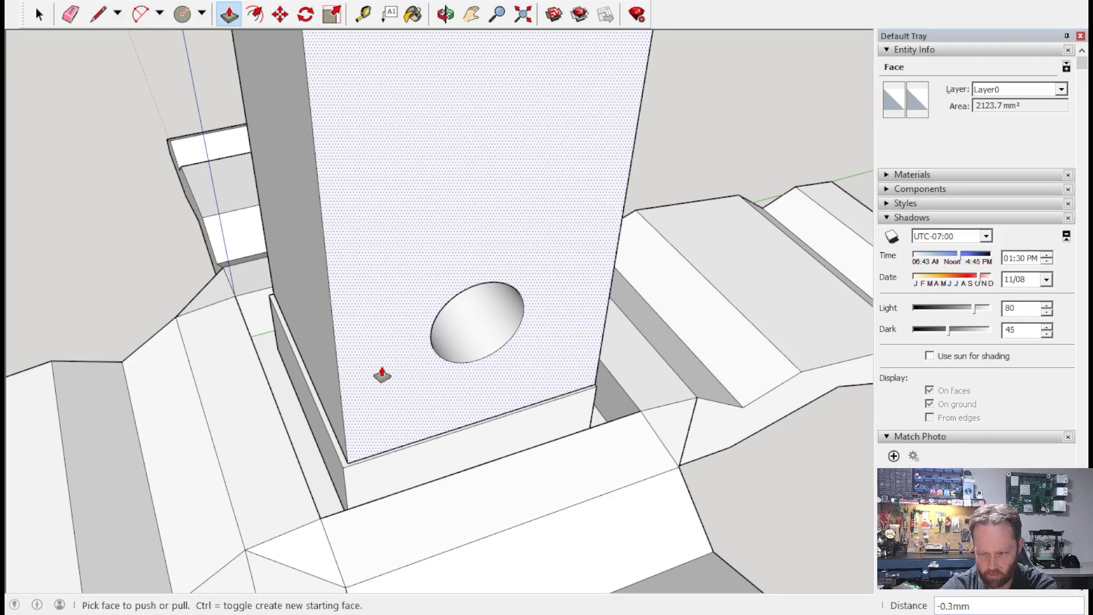
{"action": "left_click", "coordinate": [330, 366]}
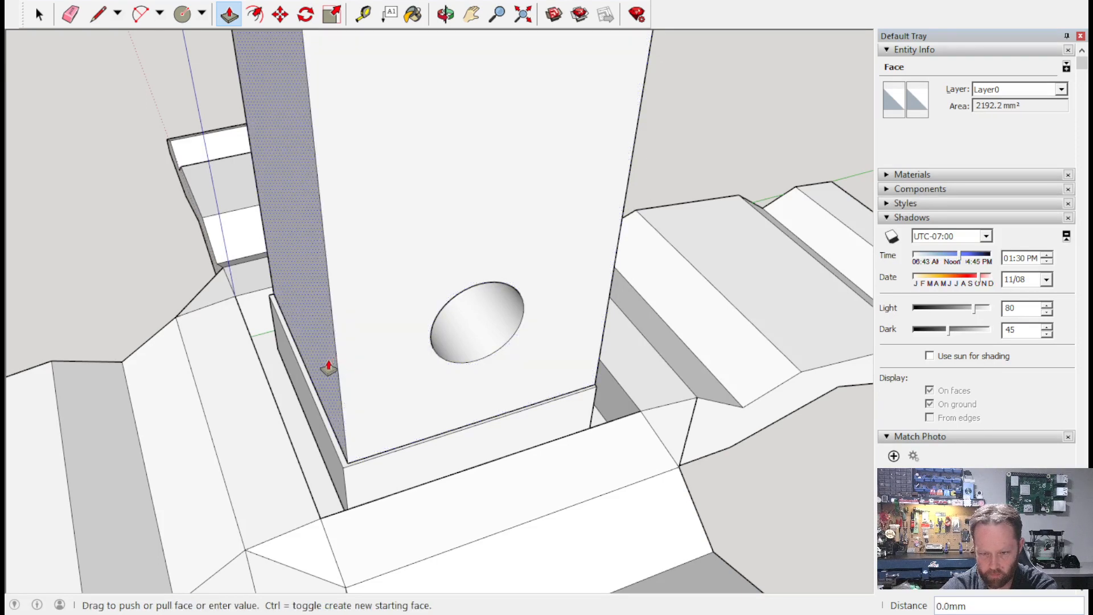
{"action": "left_click", "coordinate": [328, 367]}
Push the column's two remaining side faces 0.3 mm inward each.
{"action": "middle_click_drag", "start_coordinate": [654, 281], "coordinate": [341, 395]}
{"action": "left_click", "coordinate": [460, 437]}
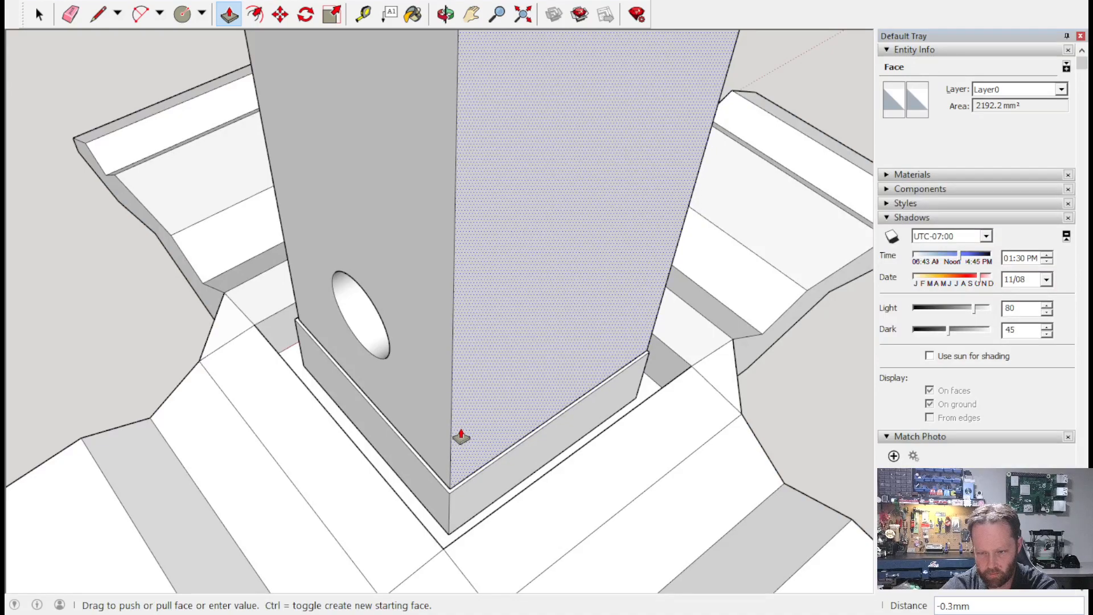
{"action": "left_click", "coordinate": [462, 436]}
{"action": "middle_click_drag", "start_coordinate": [651, 366], "coordinate": [398, 448]}
{"action": "left_click", "coordinate": [499, 523]}
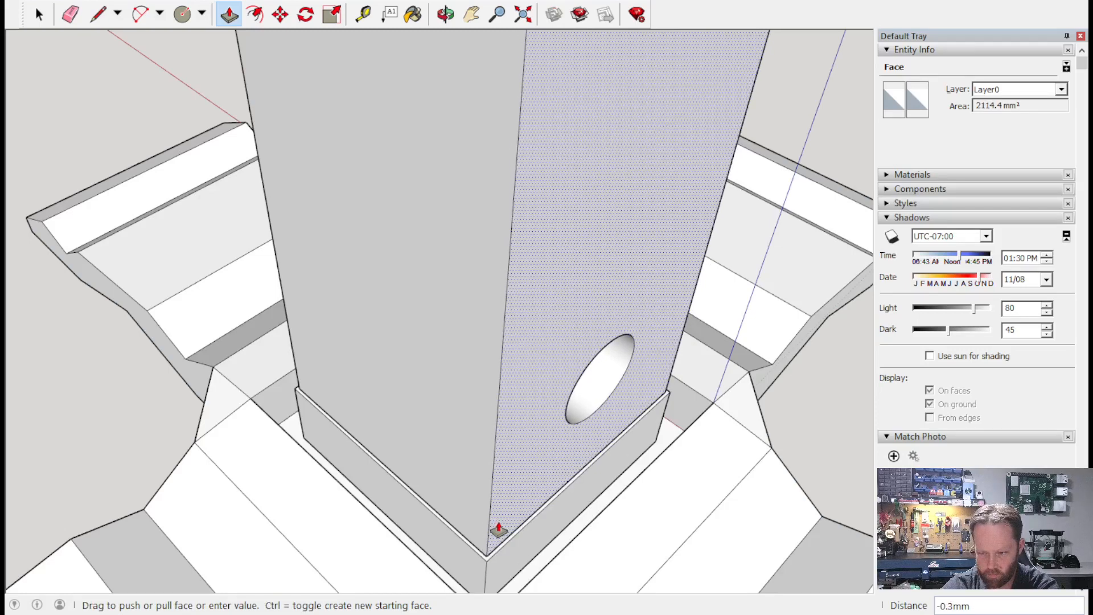
{"action": "left_click", "coordinate": [499, 529]}
{"action": "middle_click_drag", "start_coordinate": [712, 378], "coordinate": [309, 249]}
{"action": "scroll", "coordinate": [361, 237], "scroll_direction": "down", "scroll_amount": 5}
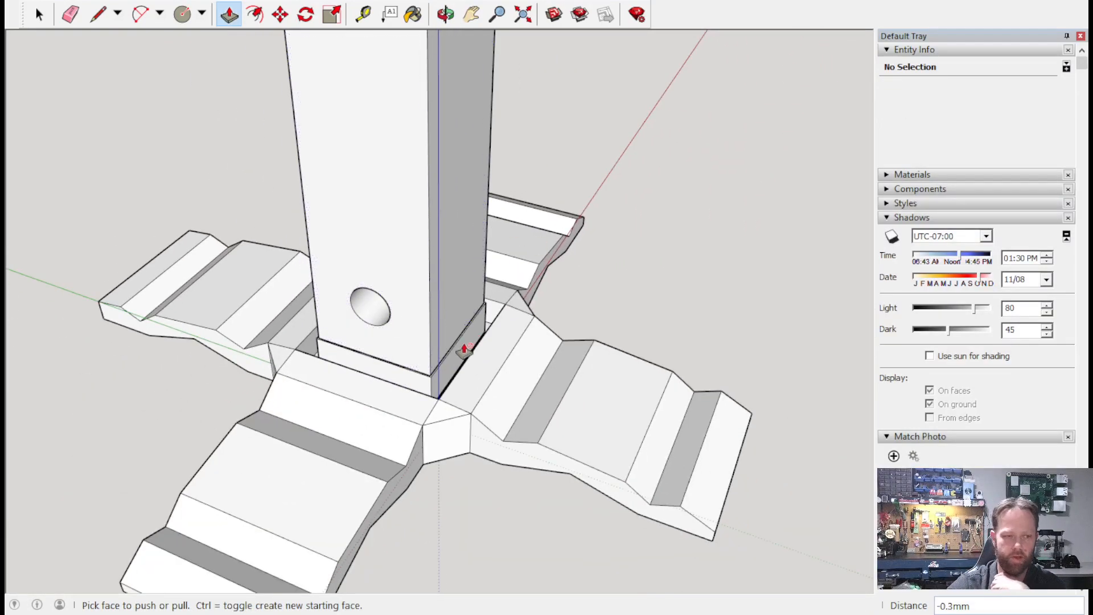
Hide the cross-shaped base so only the column is shown.
{"action": "middle_click_drag", "start_coordinate": [503, 298], "coordinate": [576, 461]}
{"action": "middle_click_drag", "start_coordinate": [525, 227], "coordinate": [588, 232]}
{"action": "middle_click_drag", "start_coordinate": [515, 231], "coordinate": [574, 201]}
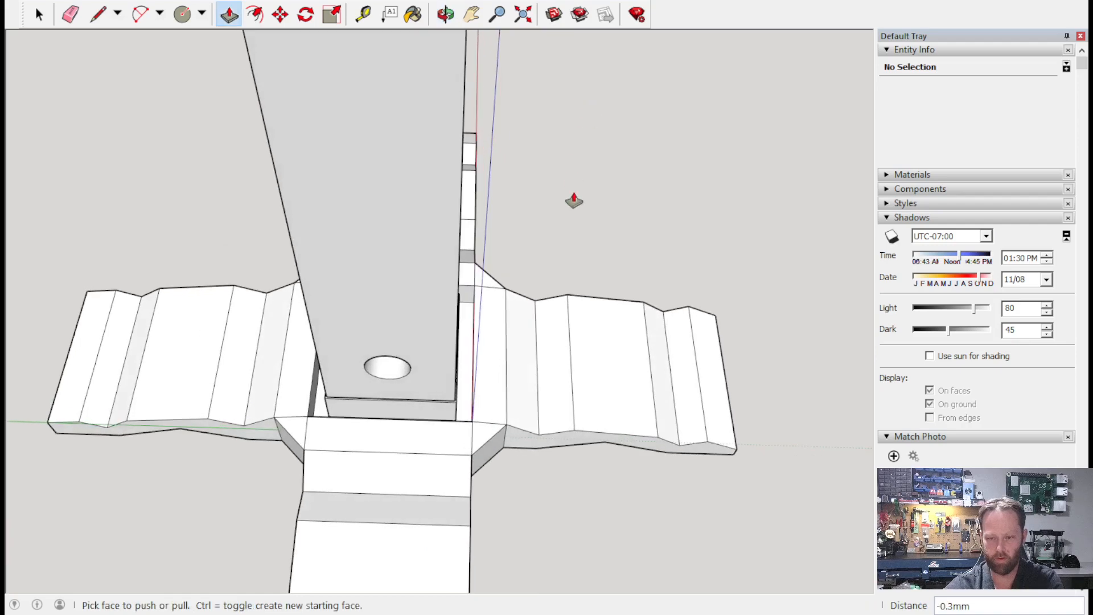
{"action": "scroll", "coordinate": [573, 200], "scroll_direction": "down", "scroll_amount": 5}
{"action": "left_click", "coordinate": [36, 15]}
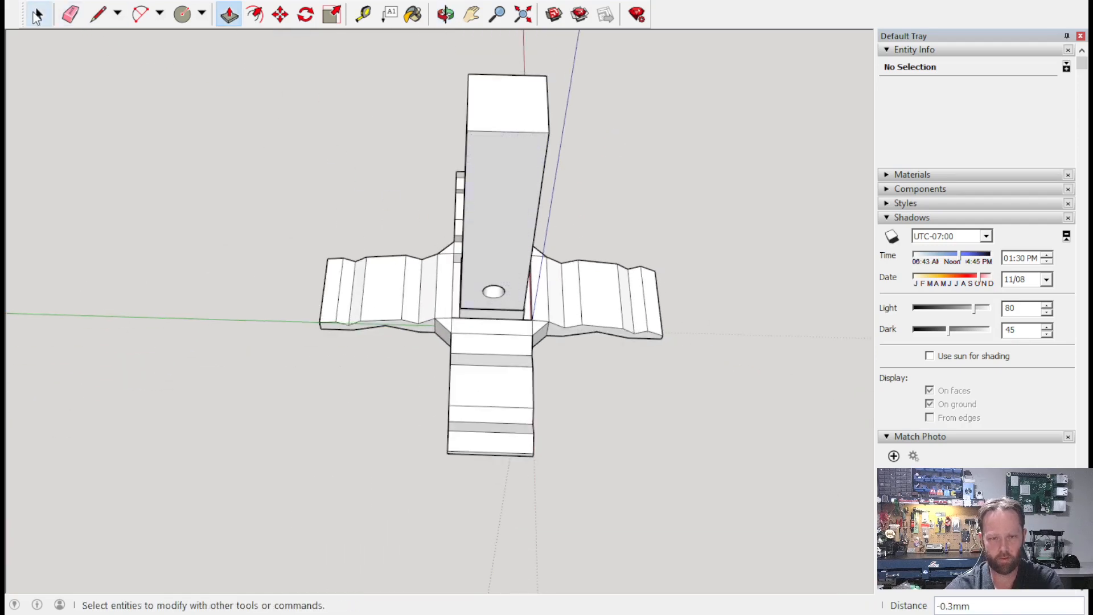
{"action": "left_click", "coordinate": [394, 292]}
{"action": "right_click", "coordinate": [513, 315]}
{"action": "left_click", "coordinate": [466, 295]}
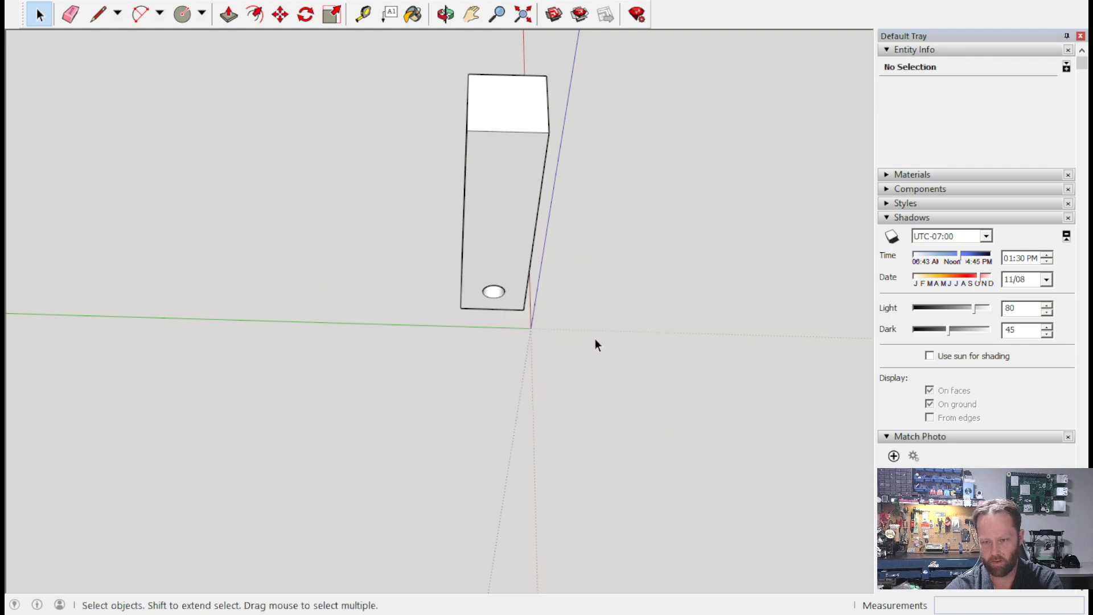
Draw a downward-curving 2 Point Arc between the two top corners of a column face without a hole.
{"action": "left_click_drag", "start_coordinate": [426, 78], "coordinate": [428, 65]}
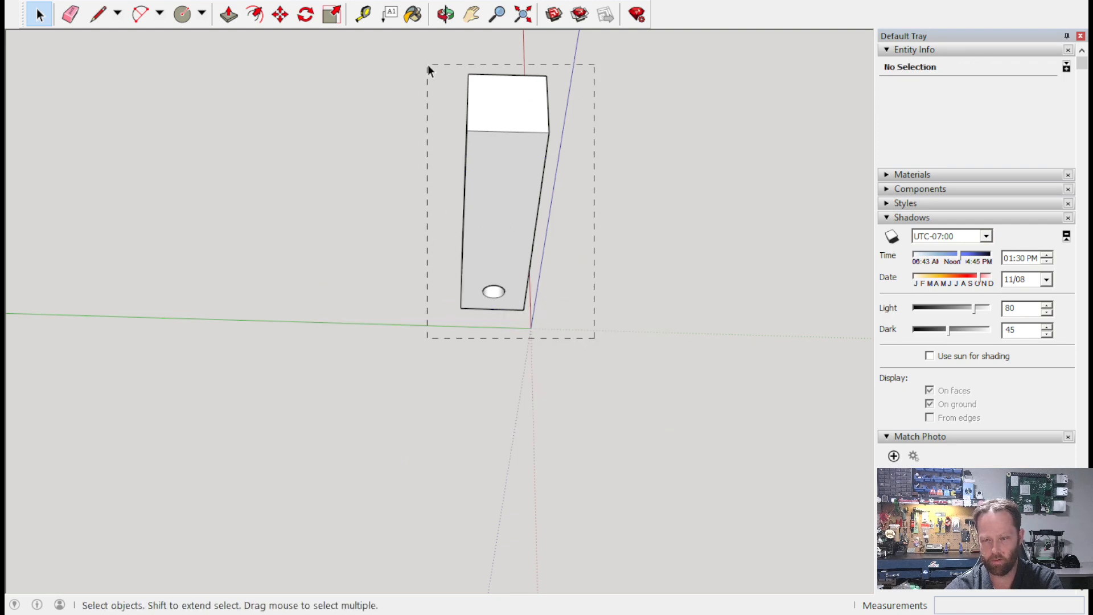
{"action": "middle_click_drag", "start_coordinate": [646, 201], "coordinate": [134, 241]}
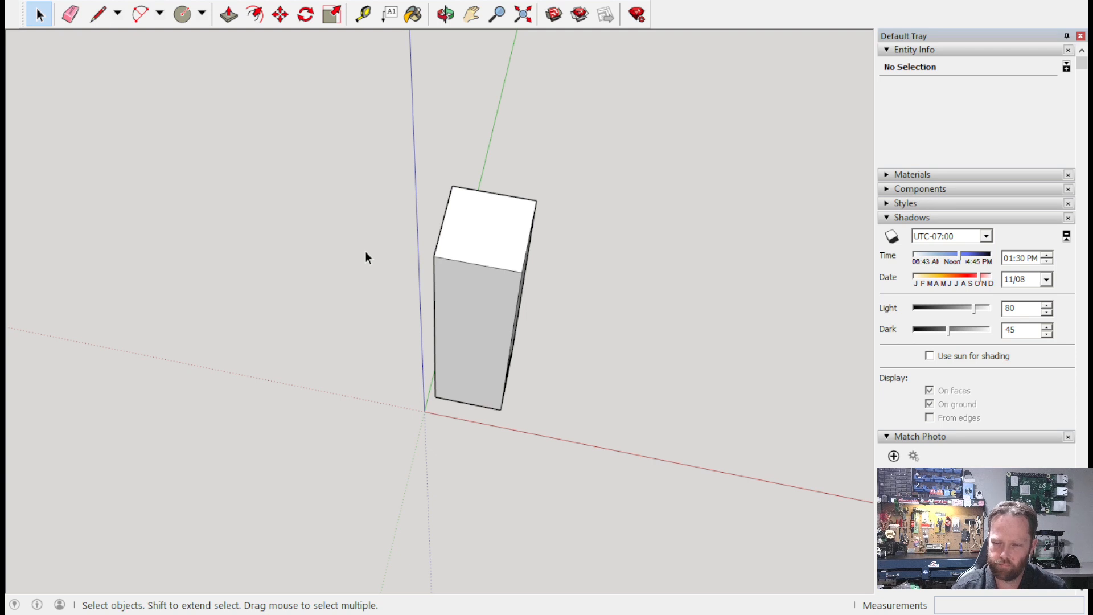
{"action": "middle_click_drag", "start_coordinate": [365, 258], "coordinate": [492, 124]}
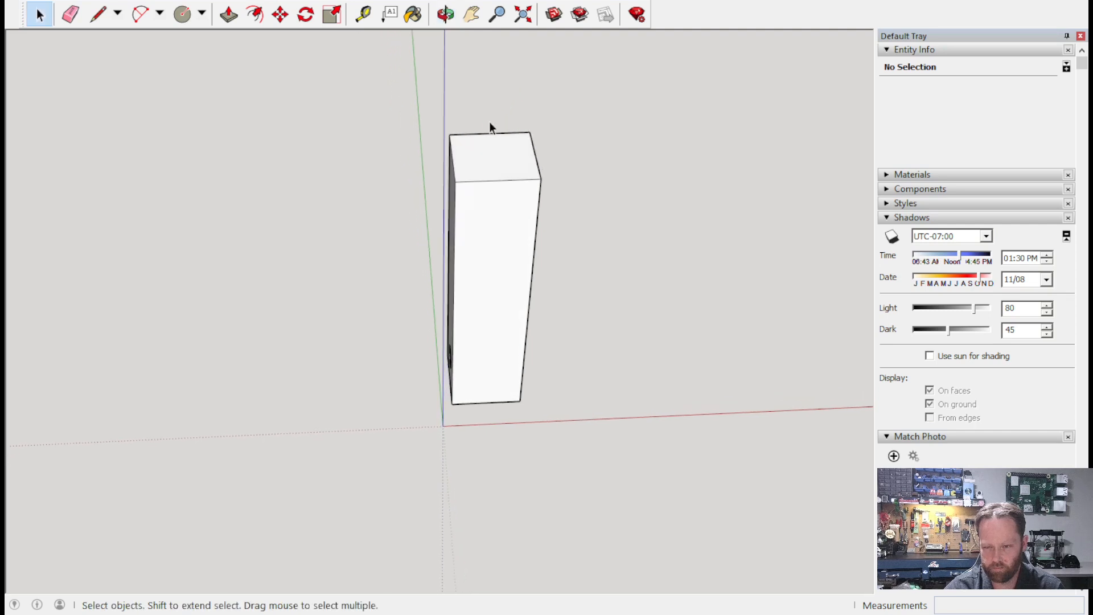
{"action": "left_click", "coordinate": [139, 14]}
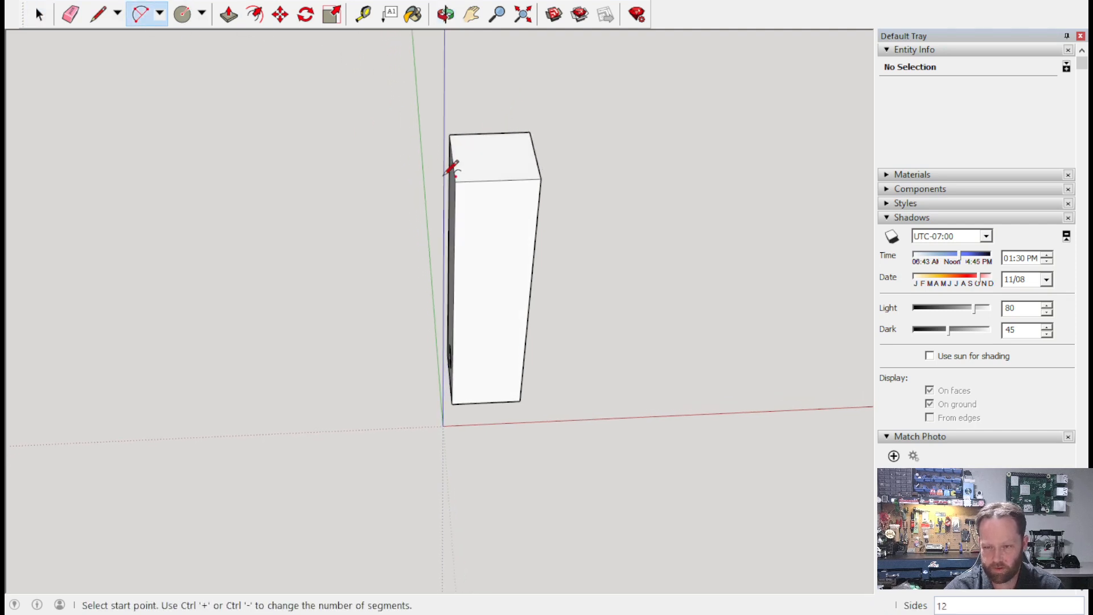
{"action": "left_click", "coordinate": [454, 182]}
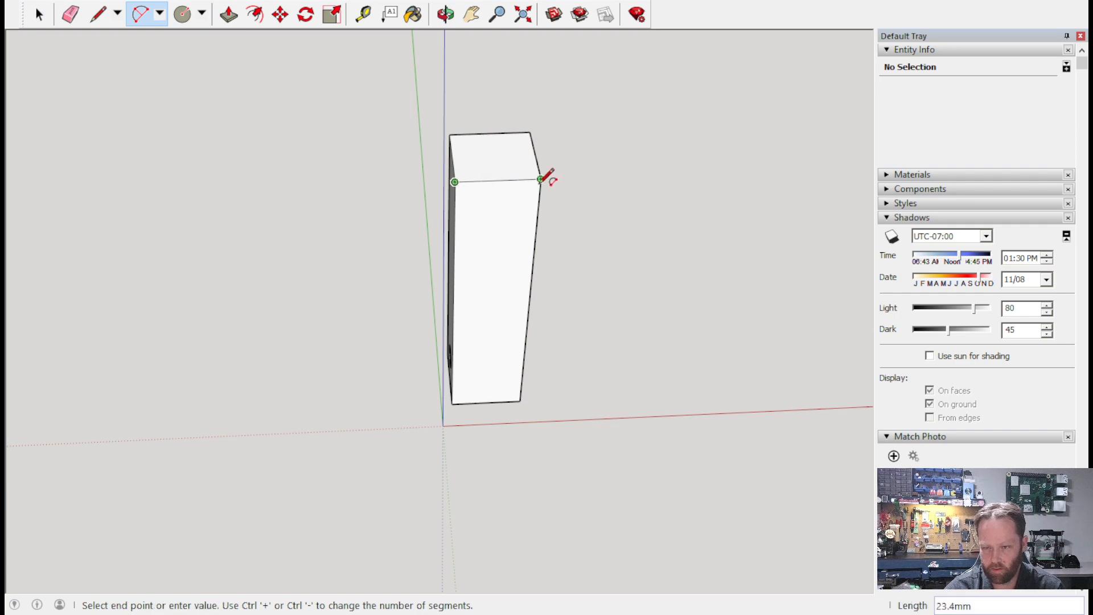
{"action": "left_click", "coordinate": [540, 179]}
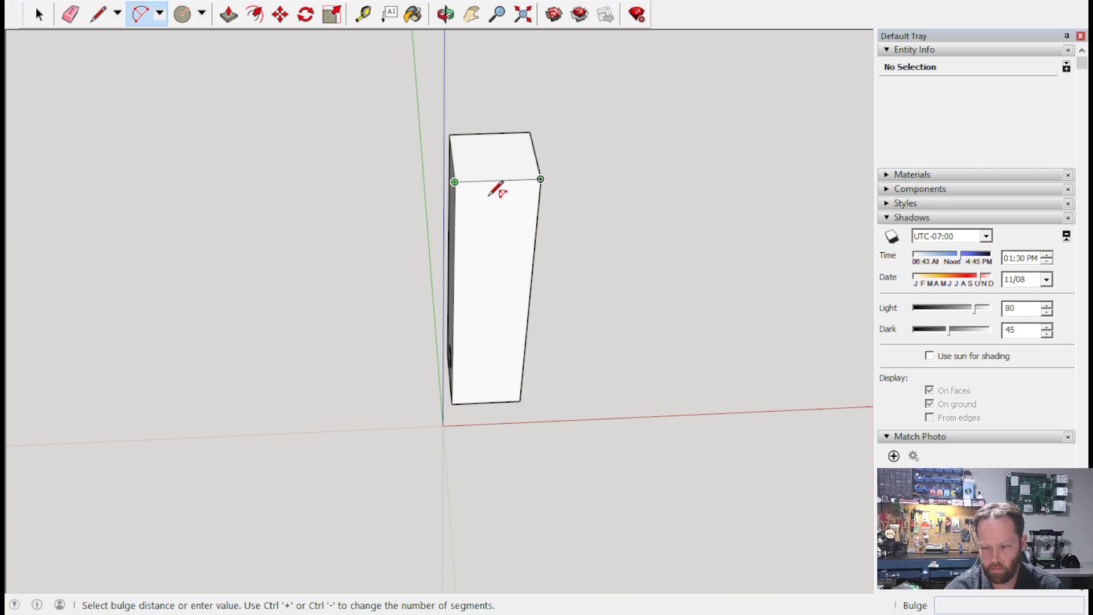
{"action": "left_click", "coordinate": [496, 199]}
Push the segment above the arc 23.4 mm through the column to cut a concave trough across its top.
{"action": "middle_click_drag", "start_coordinate": [664, 205], "coordinate": [482, 57]}
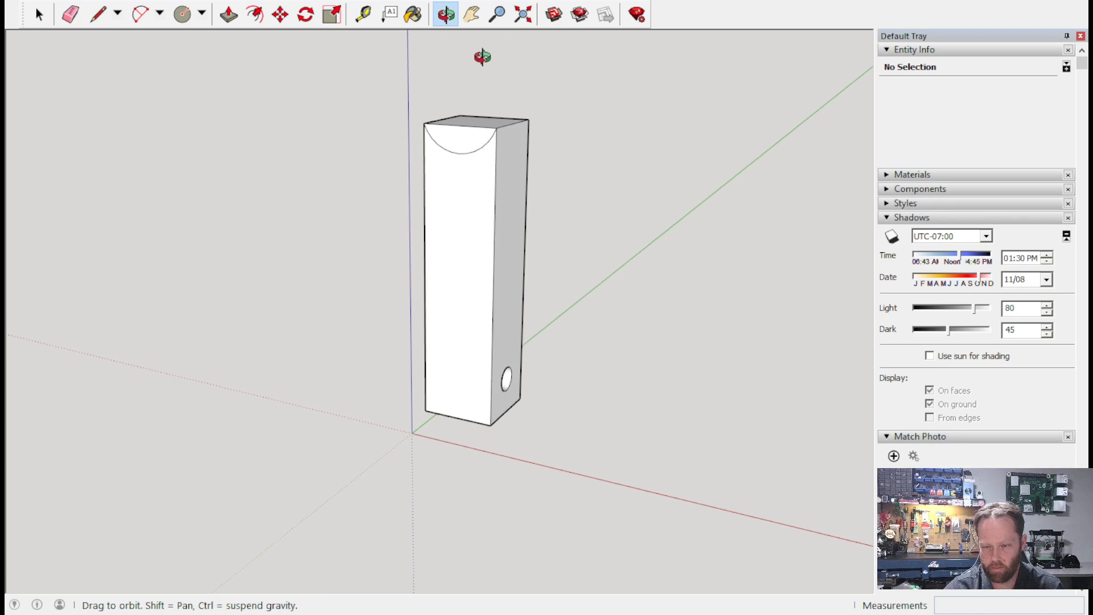
{"action": "middle_click_drag", "start_coordinate": [483, 57], "coordinate": [461, 199]}
{"action": "left_click", "coordinate": [229, 14]}
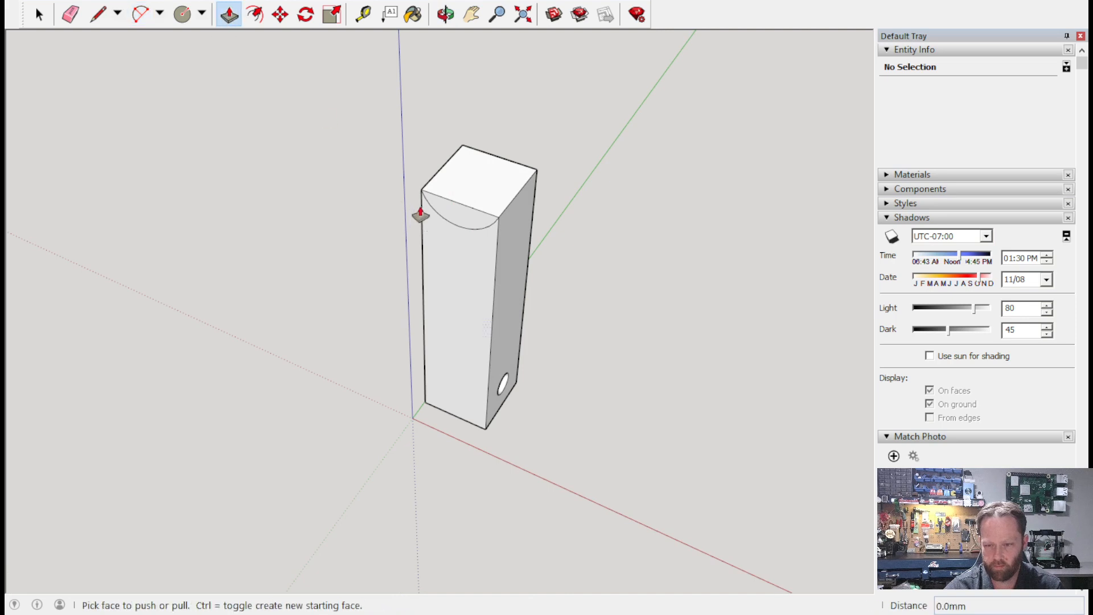
{"action": "left_click", "coordinate": [462, 221]}
{"action": "left_click", "coordinate": [529, 166]}
{"action": "middle_click_drag", "start_coordinate": [637, 227], "coordinate": [731, 172]}
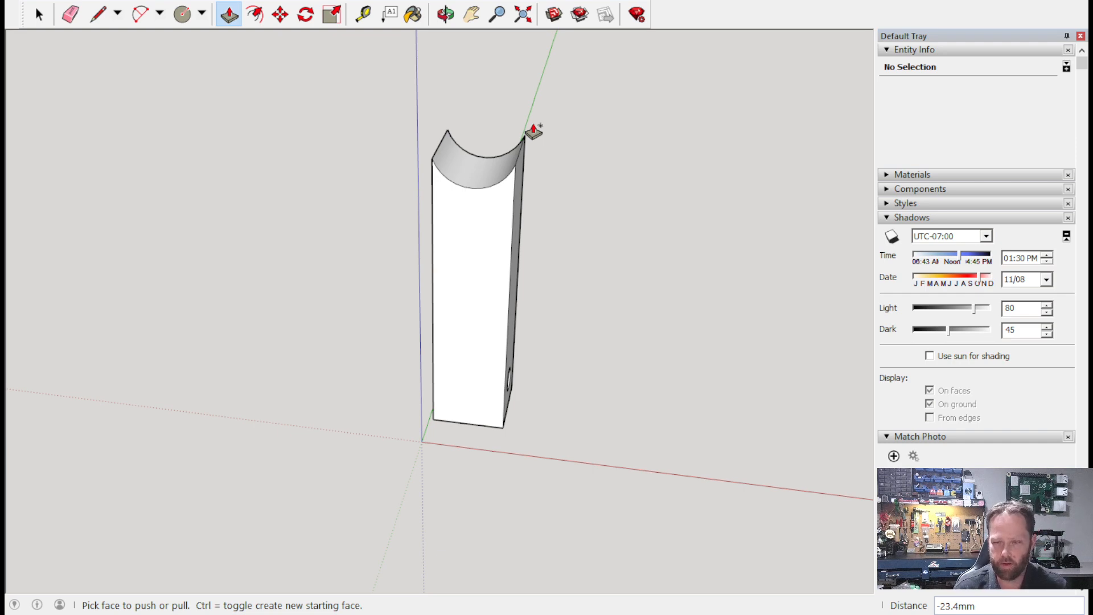
{"action": "middle_click_drag", "start_coordinate": [547, 169], "coordinate": [591, 251]}
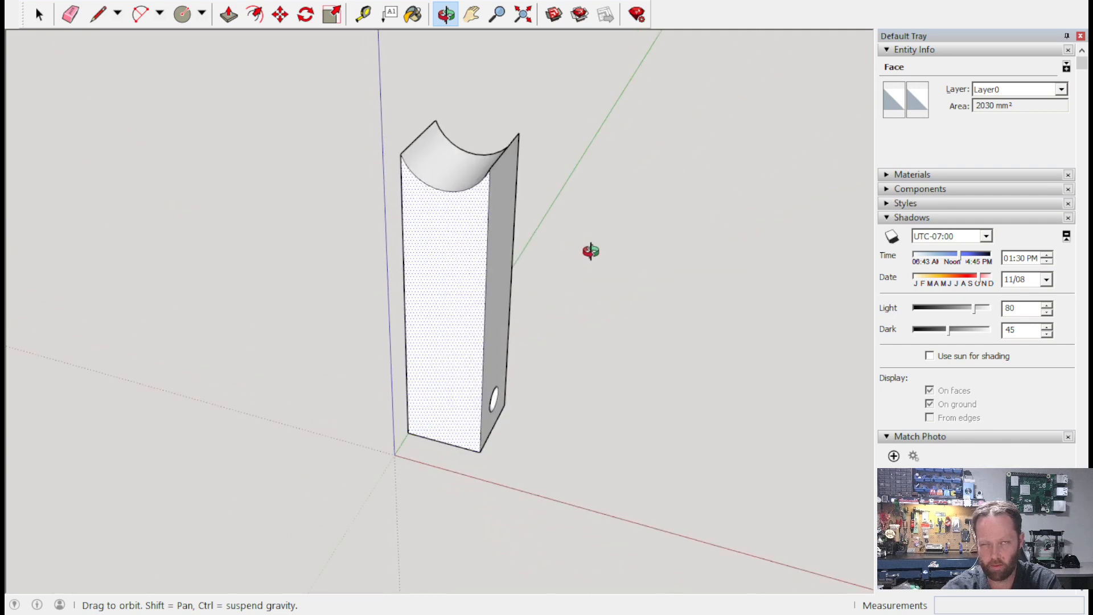
Select the whole notched column and make it a component named innertube.
{"action": "key", "text": "p"}
{"action": "key", "text": "space"}
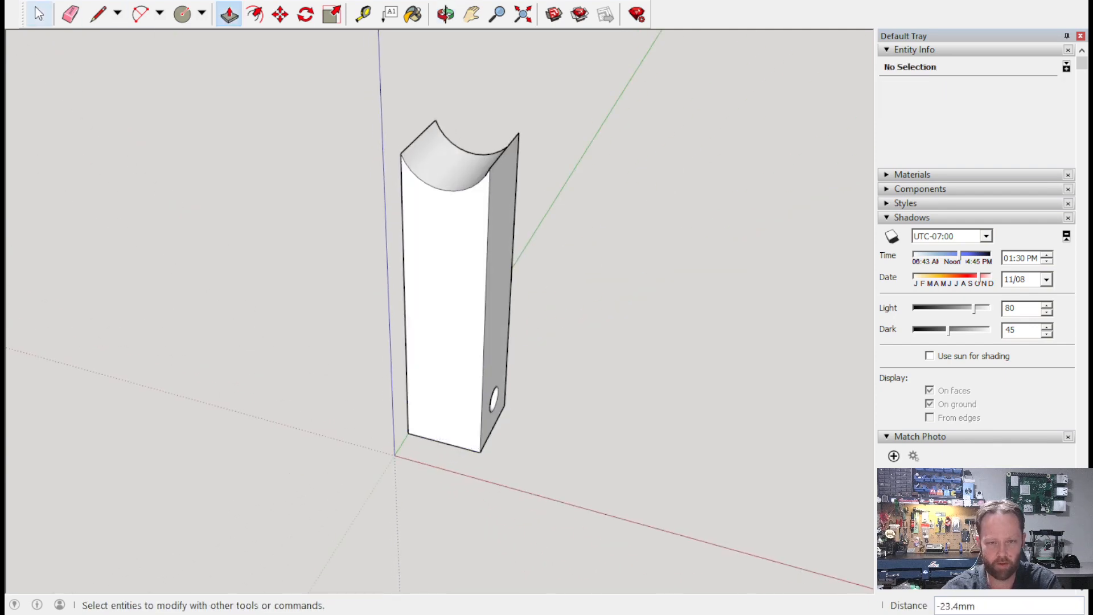
{"action": "left_click_drag", "start_coordinate": [340, 102], "coordinate": [340, 101]}
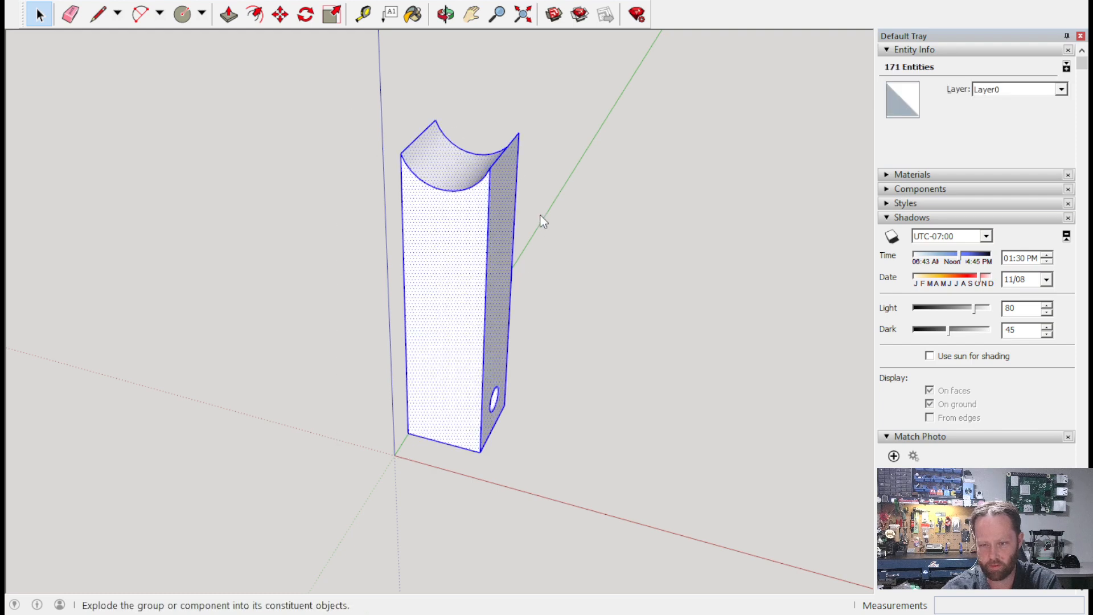
{"action": "left_click", "coordinate": [545, 261]}
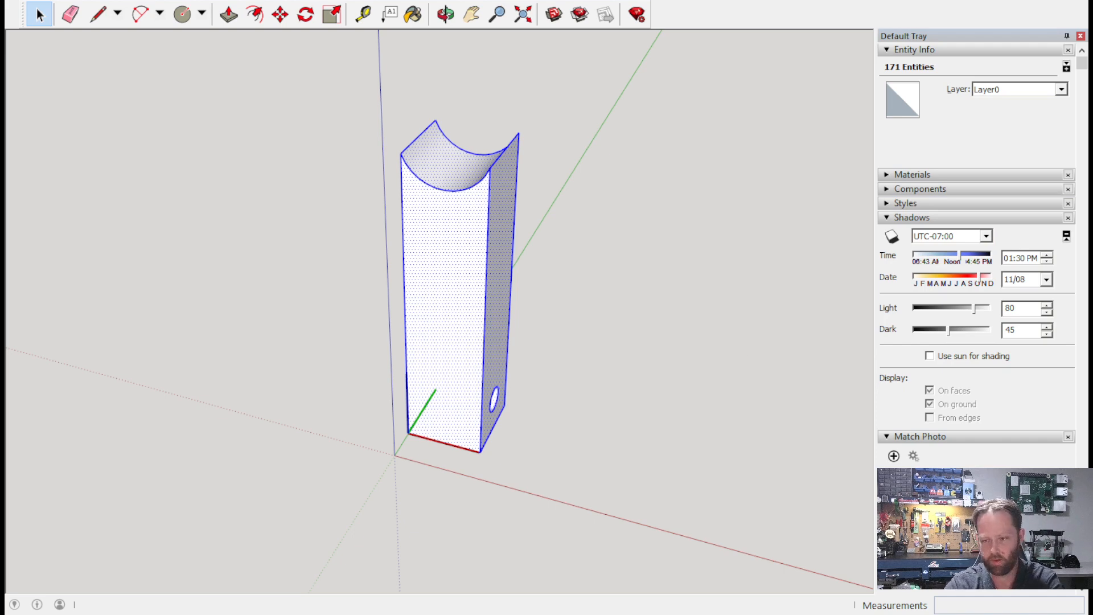
{"action": "left_click", "coordinate": [745, 471]}
{"action": "left_click", "coordinate": [689, 289]}
Unhide all hidden parts and inspect the inner column through the outer tube's open top and side holes.
{"action": "middle_click_drag", "start_coordinate": [688, 289], "coordinate": [266, 105]}
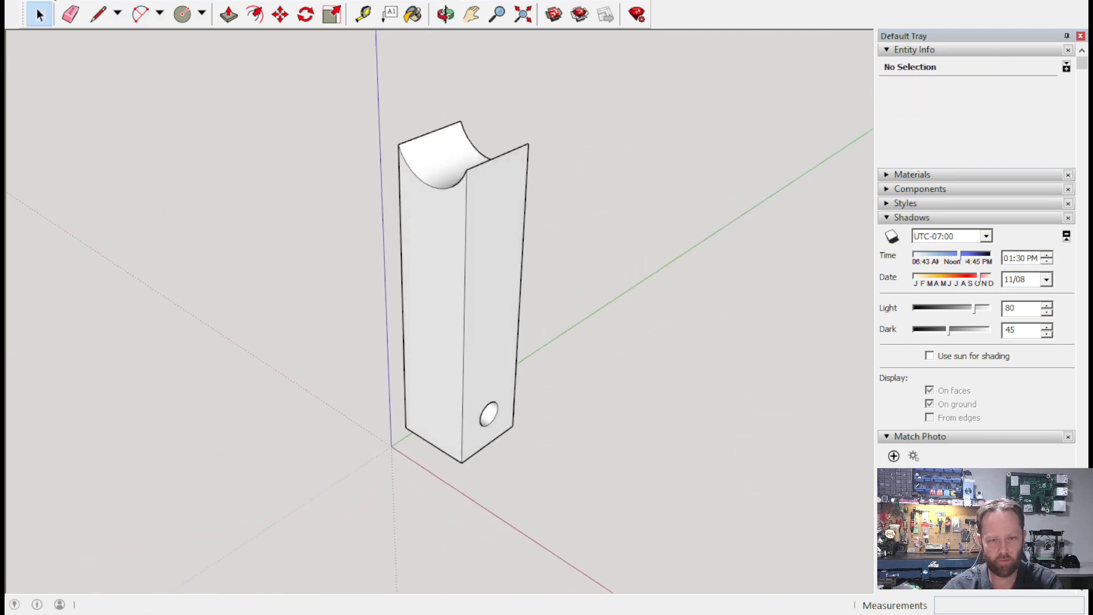
{"action": "left_click", "coordinate": [278, 237]}
{"action": "middle_click_drag", "start_coordinate": [571, 177], "coordinate": [763, 268]}
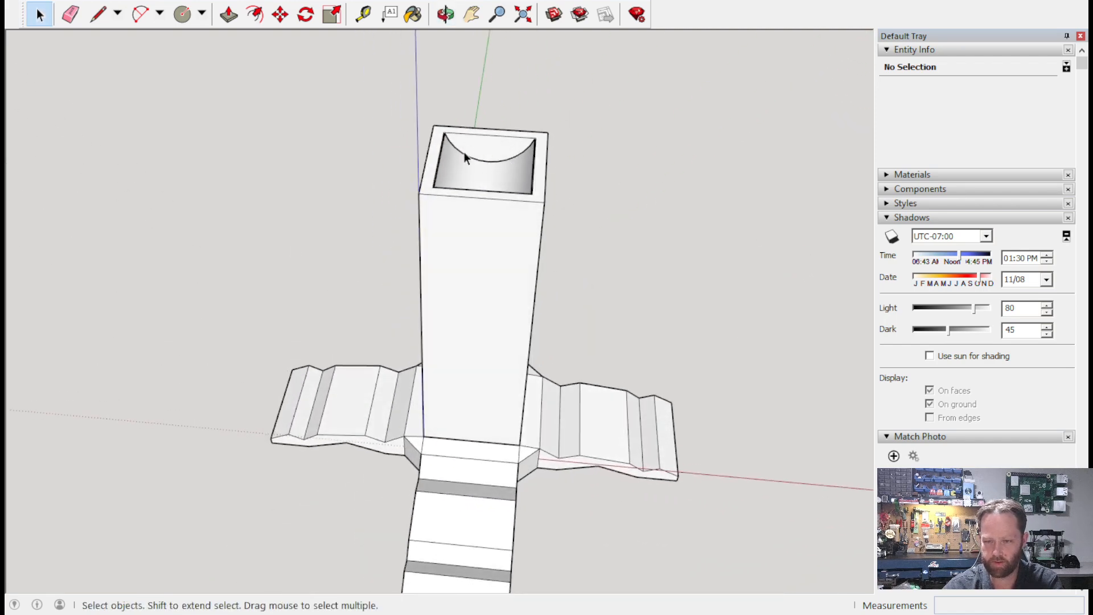
{"action": "middle_click_drag", "start_coordinate": [455, 165], "coordinate": [36, 8]}
{"action": "middle_click_drag", "start_coordinate": [423, 215], "coordinate": [414, 252]}
{"action": "scroll", "coordinate": [422, 400], "scroll_direction": "up", "scroll_amount": 3}
{"action": "mouse_move", "coordinate": [422, 400]}
{"action": "middle_mouse_down"}
{"action": "mouse_move", "coordinate": [384, 440]}
{"action": "mouse_move", "coordinate": [391, 391]}
{"action": "mouse_move", "coordinate": [400, 382]}
{"action": "mouse_move", "coordinate": [383, 411]}
{"action": "mouse_move", "coordinate": [425, 396]}
{"action": "middle_mouse_up"}
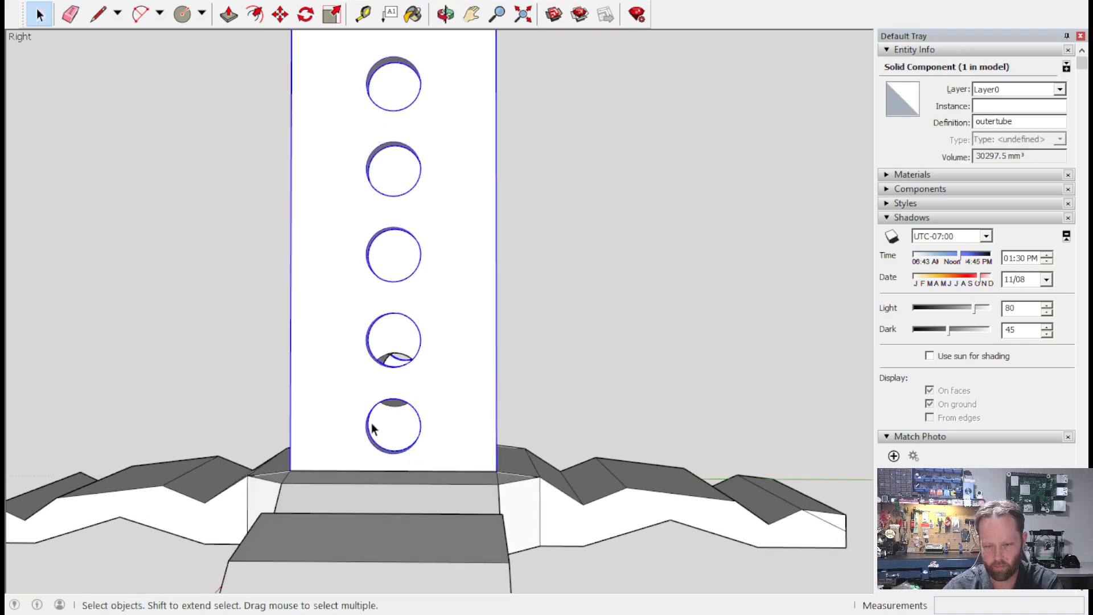
Hide the outertube component to expose the inner column's hole above the base.
{"action": "right_click", "coordinate": [456, 400]}
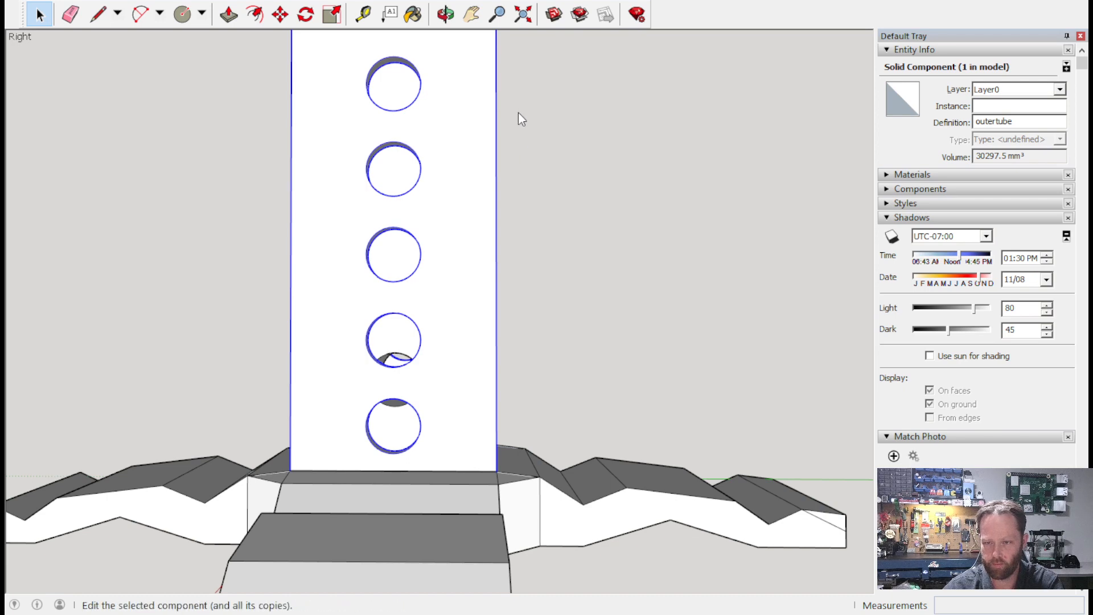
{"action": "left_click", "coordinate": [511, 79]}
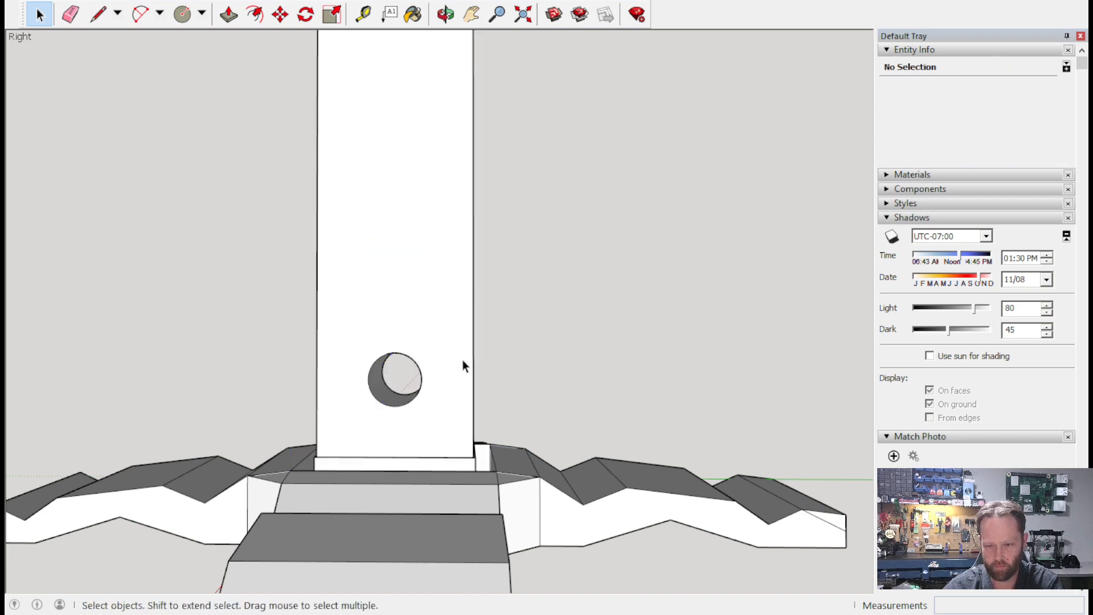
{"action": "scroll", "coordinate": [359, 436], "scroll_direction": "up", "scroll_amount": 3}
{"action": "middle_click_drag", "start_coordinate": [374, 459], "coordinate": [345, 476]}
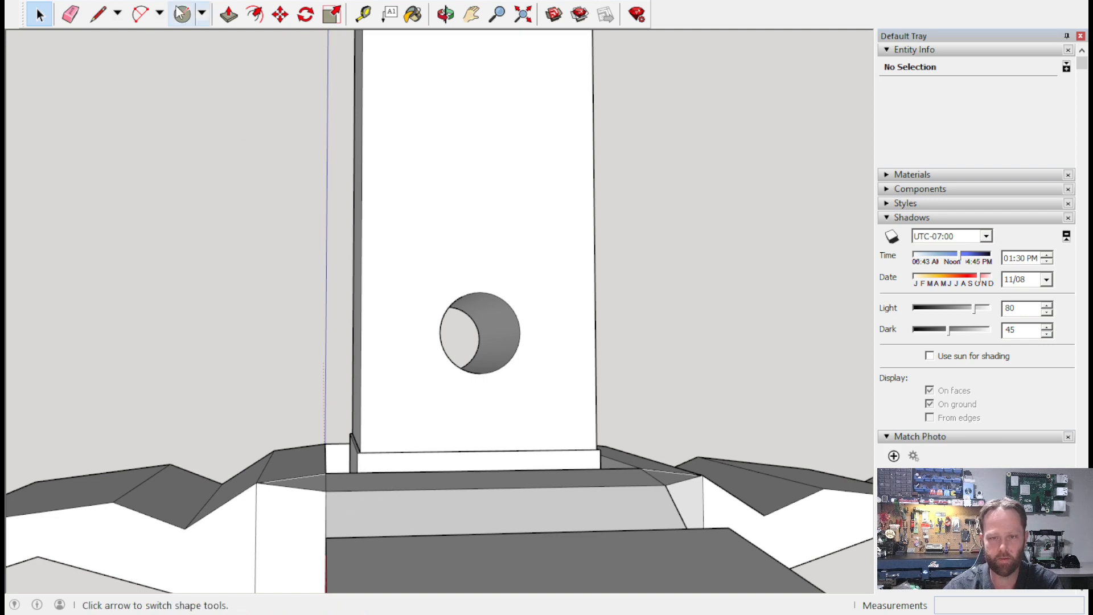
Try to erase the edge of the innertube's hole, and undo the erasure.
{"action": "left_click", "coordinate": [98, 15]}
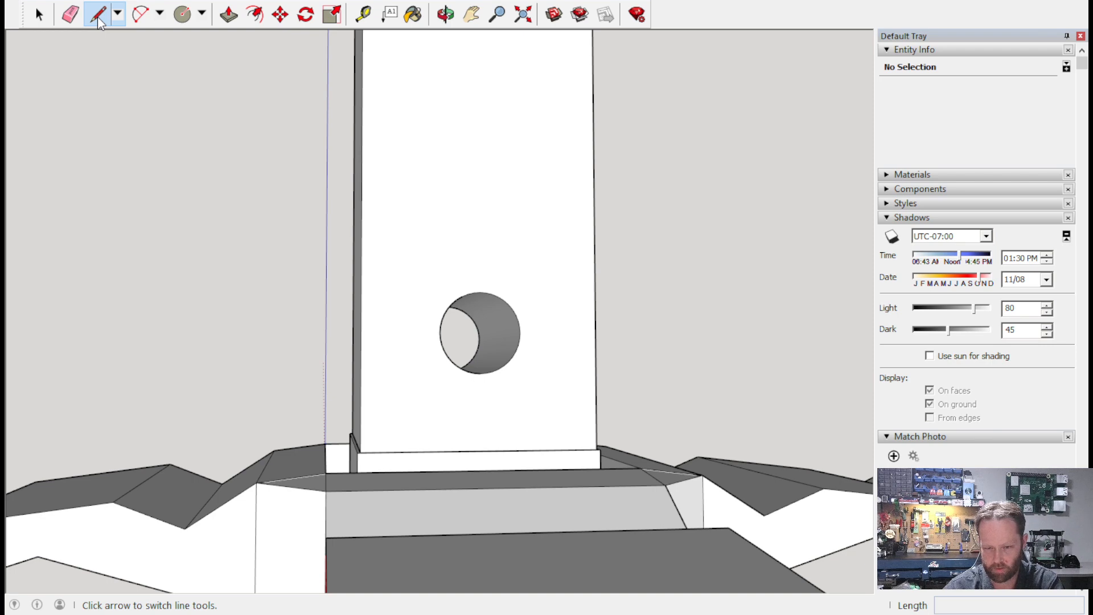
{"action": "key", "text": "o"}
{"action": "left_click_drag", "start_coordinate": [402, 292], "coordinate": [297, 244]}
{"action": "key", "text": "l"}
{"action": "left_click", "coordinate": [64, 11]}
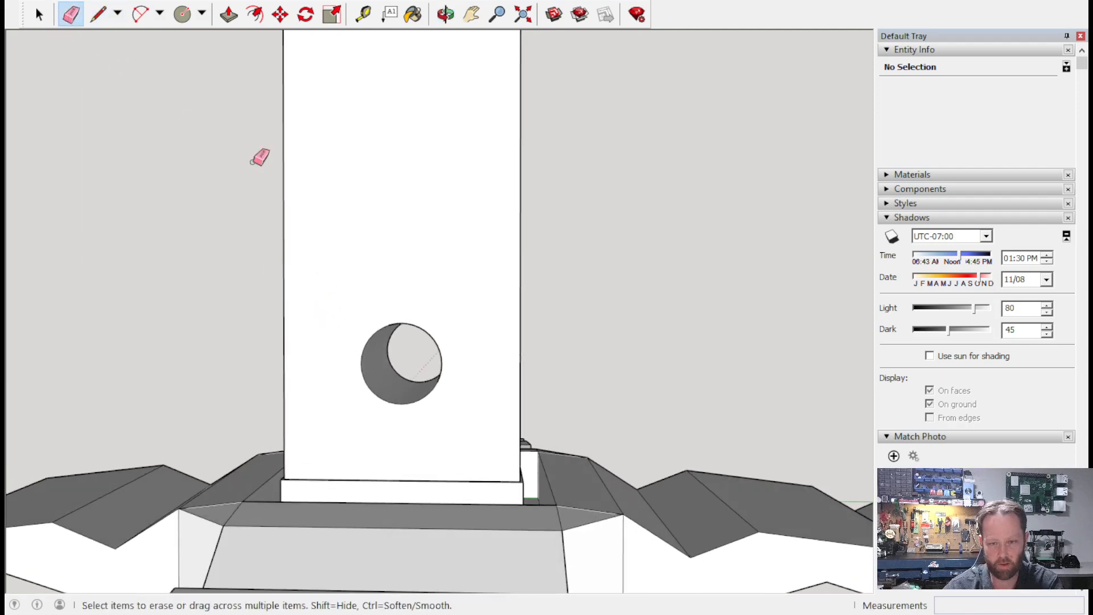
{"action": "left_click", "coordinate": [414, 324]}
{"action": "key", "text": "ctrl+z"}
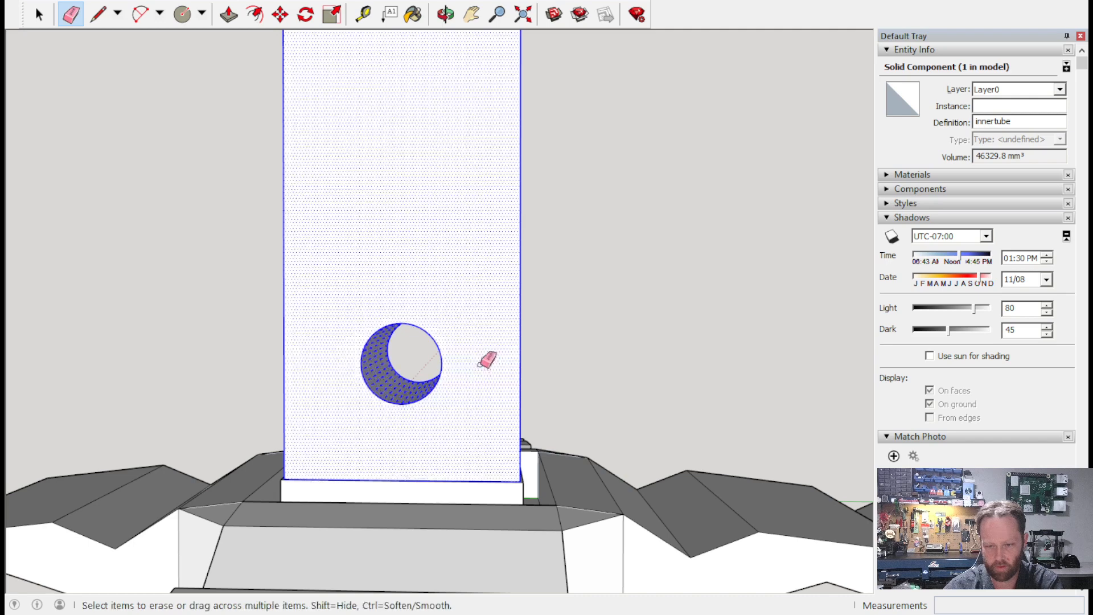
Erase the outline of the hole near the inner column's base.
{"action": "mouse_move", "coordinate": [546, 247]}
{"action": "middle_mouse_down"}
{"action": "mouse_move", "coordinate": [17, 337]}
{"action": "mouse_move", "coordinate": [53, 316]}
{"action": "mouse_move", "coordinate": [530, 369]}
{"action": "mouse_move", "coordinate": [415, 305]}
{"action": "middle_mouse_up"}
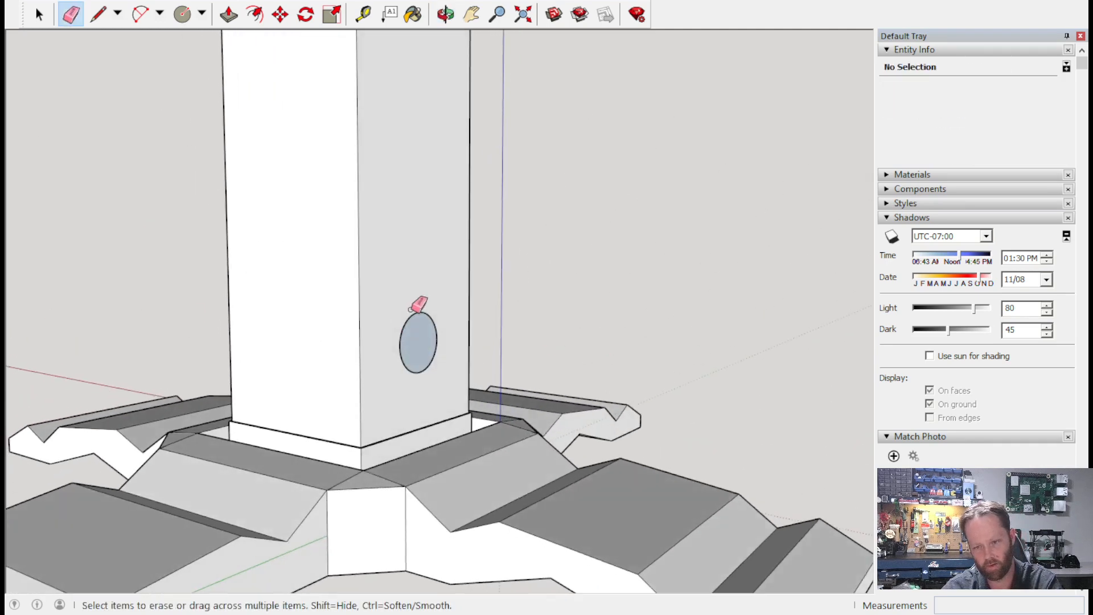
{"action": "left_click", "coordinate": [421, 324]}
{"action": "mouse_move", "coordinate": [422, 353]}
{"action": "middle_mouse_down"}
{"action": "mouse_move", "coordinate": [314, 251]}
{"action": "mouse_move", "coordinate": [803, 349]}
{"action": "mouse_move", "coordinate": [678, 271]}
{"action": "mouse_move", "coordinate": [617, 387]}
{"action": "mouse_move", "coordinate": [563, 376]}
{"action": "mouse_move", "coordinate": [490, 332]}
{"action": "middle_mouse_up"}
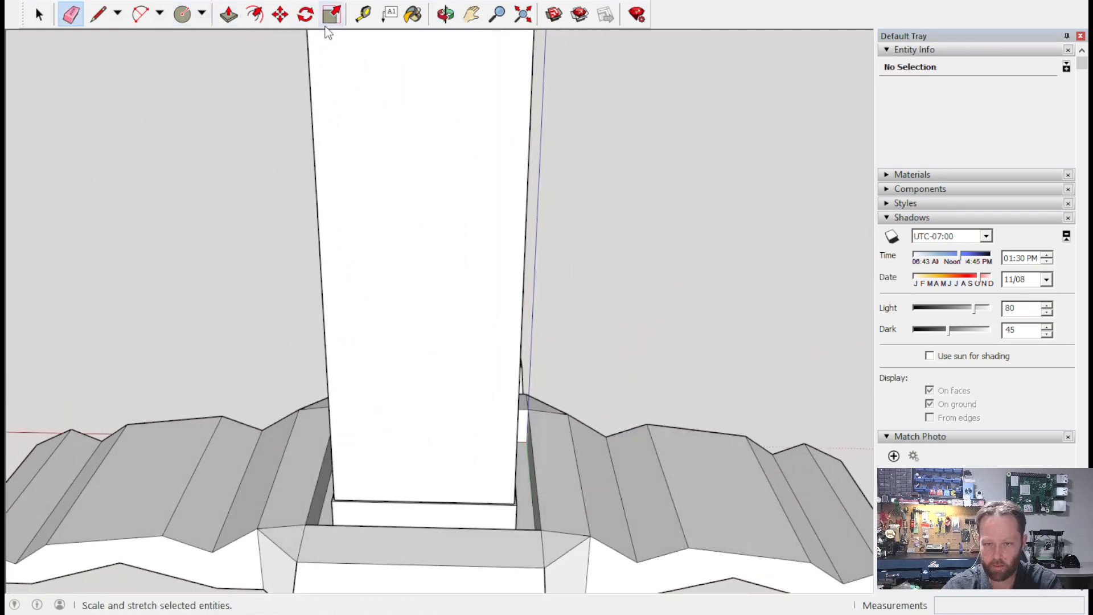
Measure the height from the recess in the base to the top of the raised block under the inner column.
{"action": "left_click", "coordinate": [363, 14]}
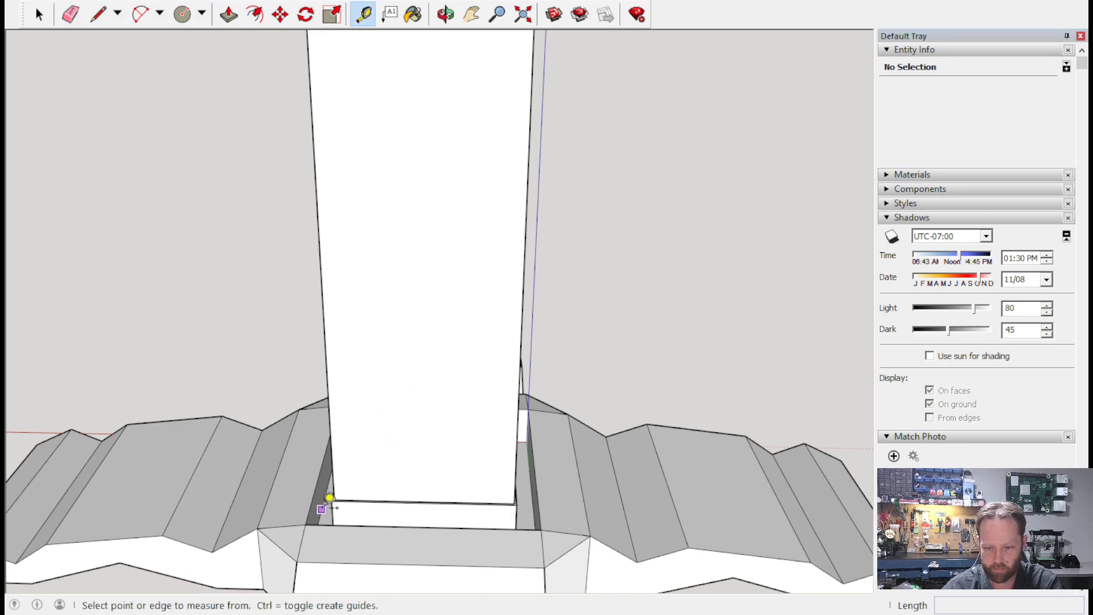
{"action": "left_click", "coordinate": [320, 512]}
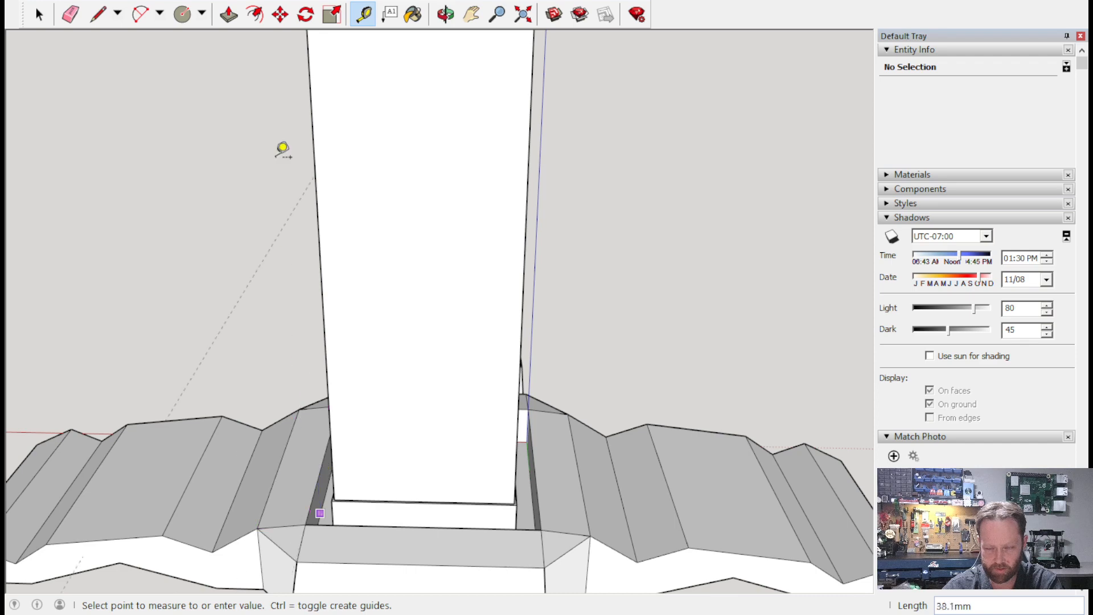
{"action": "left_click", "coordinate": [363, 14]}
{"action": "middle_click_drag", "start_coordinate": [403, 124], "coordinate": [591, 322]}
{"action": "scroll", "coordinate": [517, 412], "scroll_direction": "up", "scroll_amount": 3}
{"action": "mouse_move", "coordinate": [441, 437]}
{"action": "middle_mouse_down"}
{"action": "mouse_move", "coordinate": [473, 334]}
{"action": "mouse_move", "coordinate": [424, 295]}
{"action": "mouse_move", "coordinate": [505, 286]}
{"action": "mouse_move", "coordinate": [665, 314]}
{"action": "middle_mouse_up"}
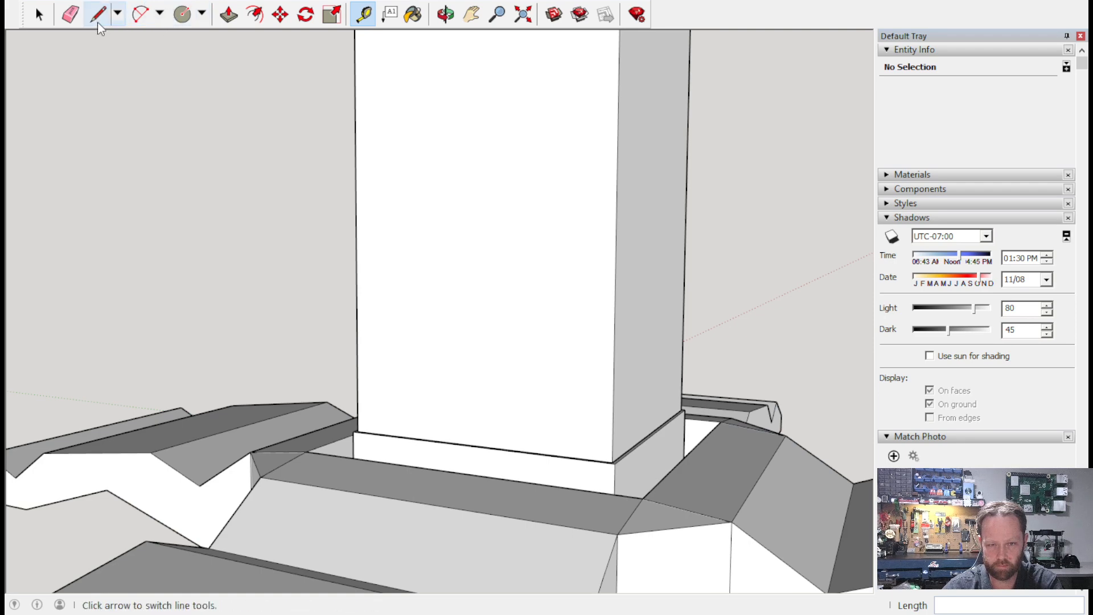
{"action": "middle_click_drag", "start_coordinate": [695, 427], "coordinate": [674, 508]}
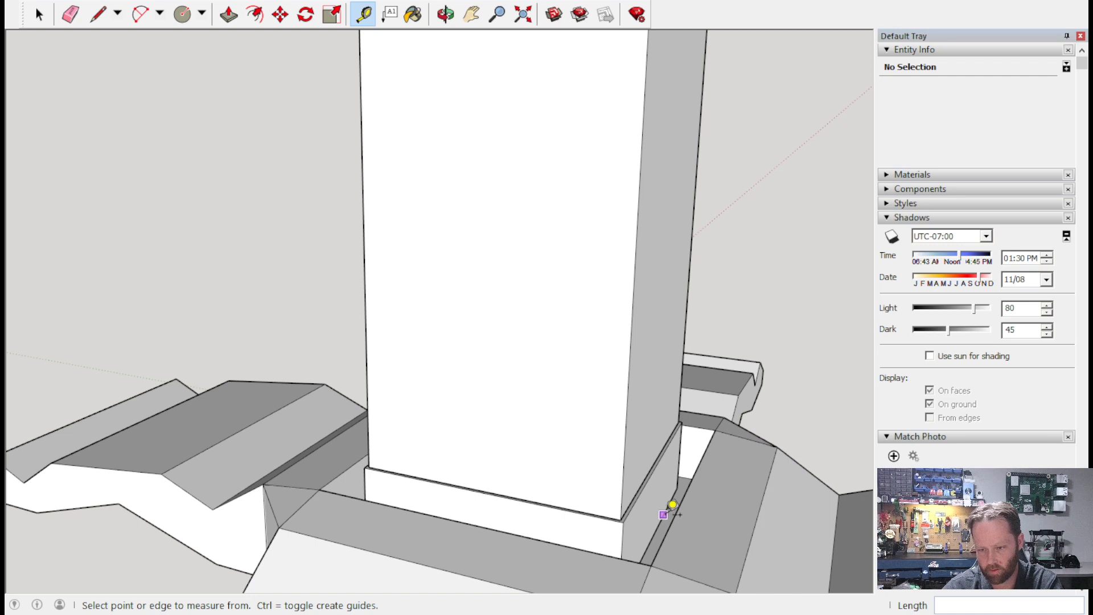
{"action": "left_click", "coordinate": [662, 518]}
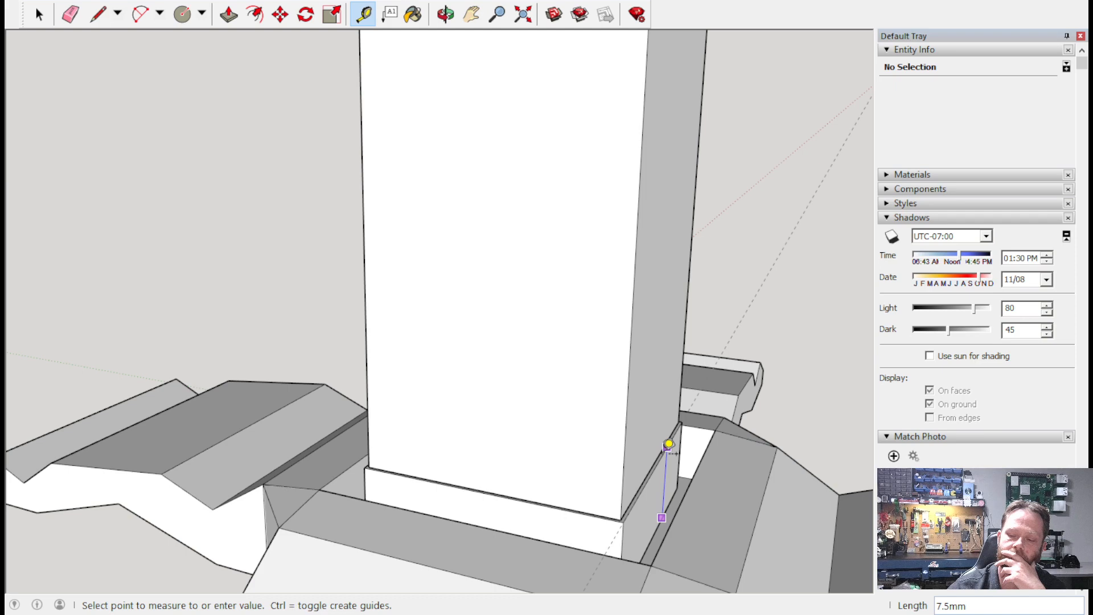
{"action": "mouse_move", "coordinate": [667, 418]}
{"action": "middle_mouse_down"}
{"action": "mouse_move", "coordinate": [625, 470]}
{"action": "mouse_move", "coordinate": [605, 415]}
{"action": "middle_mouse_up"}
Unhide the outertube component and draw a vertical line across its lowest hole on the inner column's face.
{"action": "scroll", "coordinate": [600, 399], "scroll_direction": "down", "scroll_amount": 4}
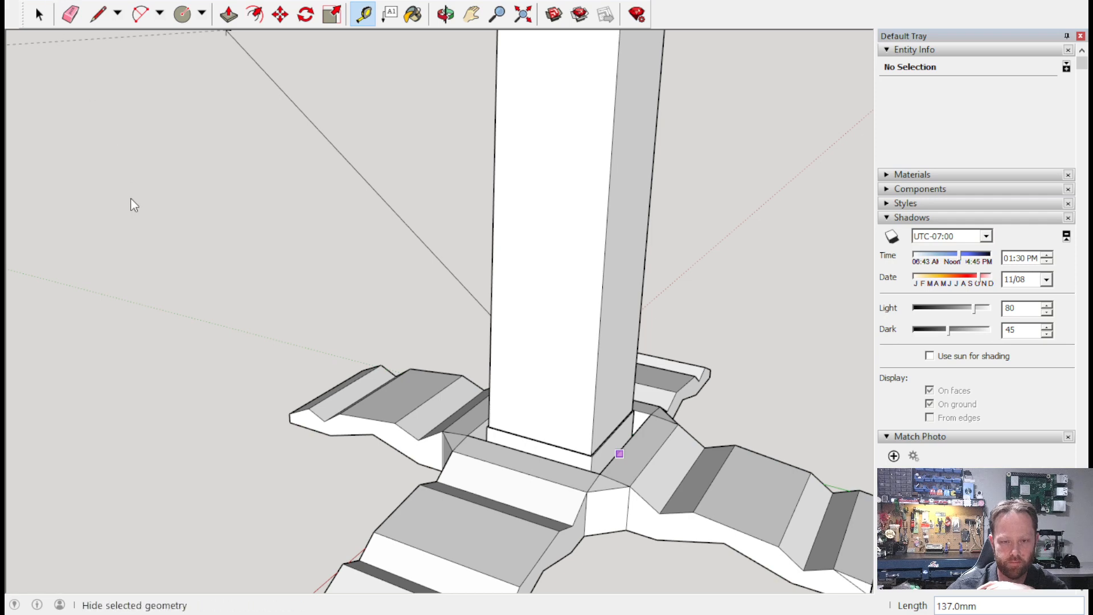
{"action": "left_click", "coordinate": [302, 240]}
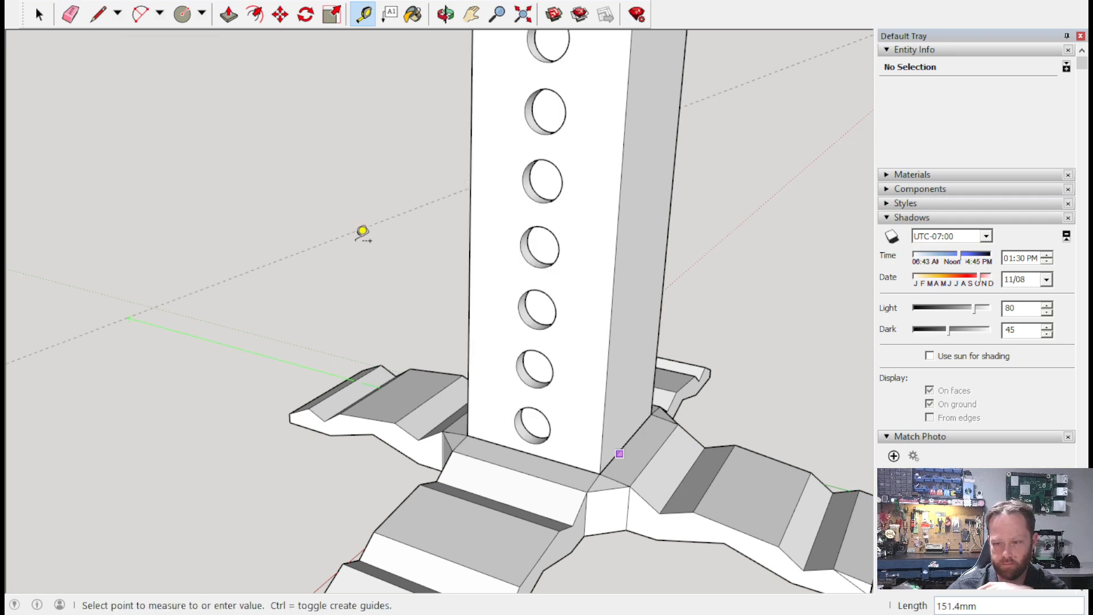
{"action": "middle_click_drag", "start_coordinate": [665, 198], "coordinate": [715, 288]}
{"action": "scroll", "coordinate": [629, 296], "scroll_direction": "up", "scroll_amount": 6}
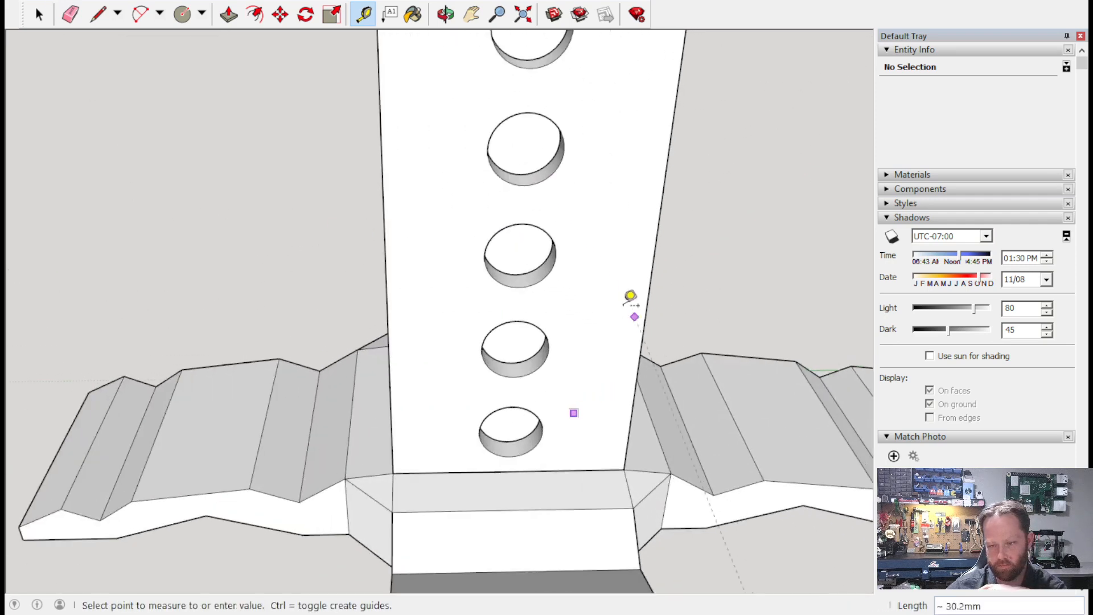
{"action": "middle_click_drag", "start_coordinate": [544, 349], "coordinate": [493, 163]}
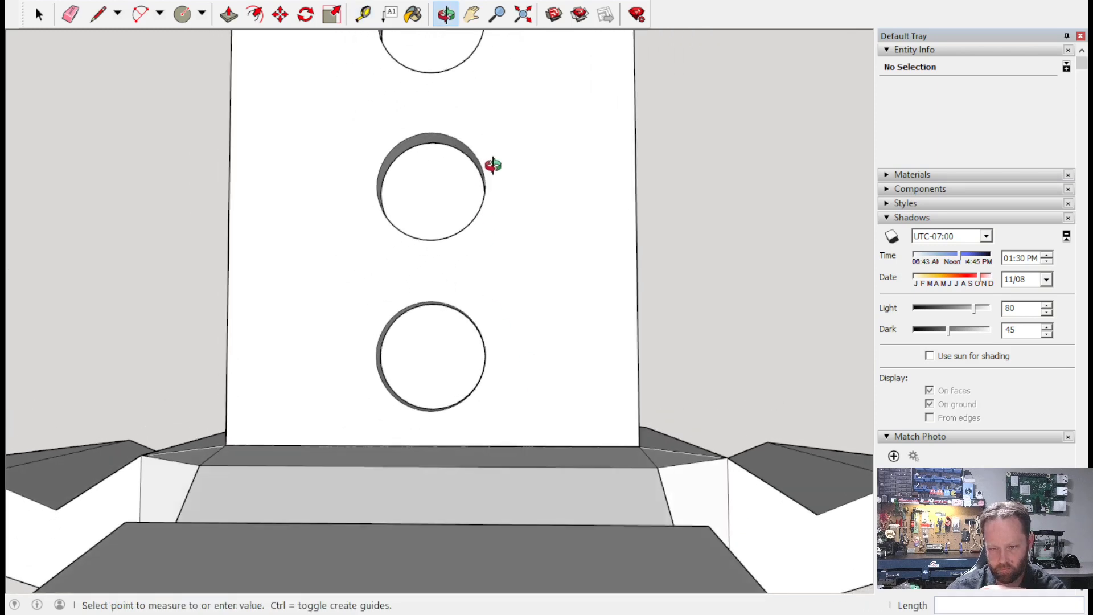
{"action": "scroll", "coordinate": [504, 319], "scroll_direction": "up", "scroll_amount": 3}
{"action": "scroll", "coordinate": [444, 370], "scroll_direction": "up", "scroll_amount": 5}
{"action": "mouse_move", "coordinate": [381, 361]}
{"action": "middle_mouse_down"}
{"action": "mouse_move", "coordinate": [408, 376]}
{"action": "mouse_move", "coordinate": [402, 356]}
{"action": "middle_mouse_up"}
{"action": "left_click", "coordinate": [99, 14]}
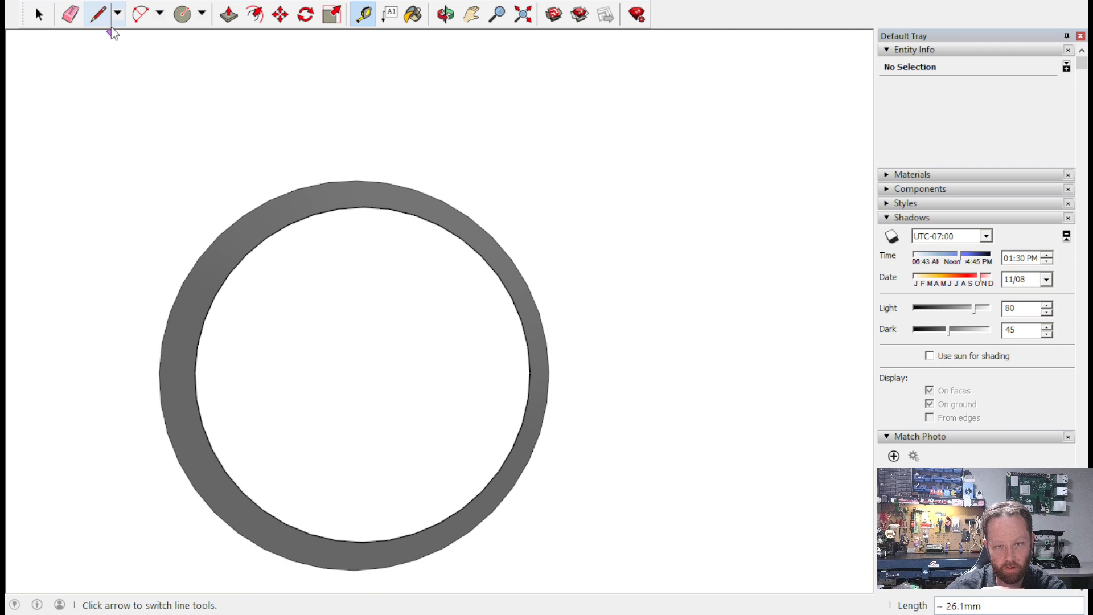
{"action": "left_click", "coordinate": [363, 542]}
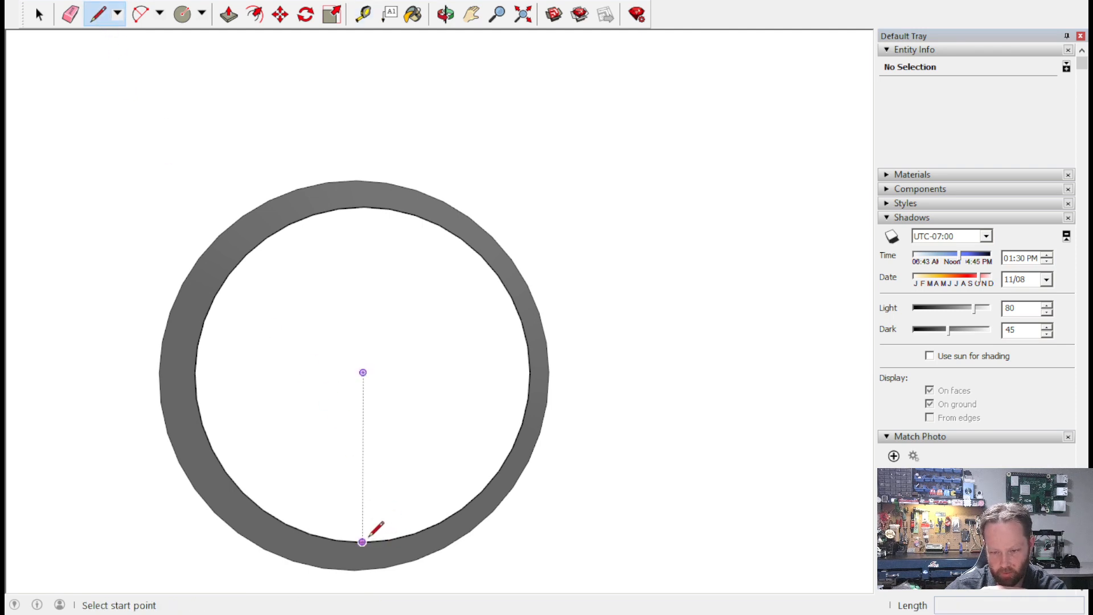
{"action": "left_click", "coordinate": [363, 206]}
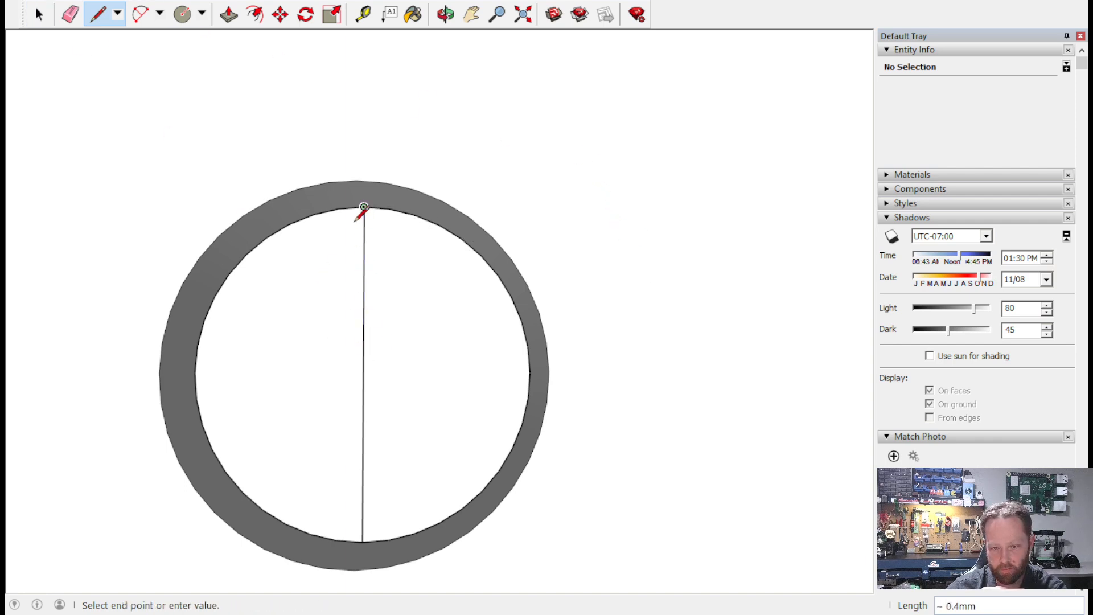
Draw a circle of 4.0 mm radius centred in the outertube's lowest hole, ending at the vertical line's upper end.
{"action": "left_click", "coordinate": [182, 14]}
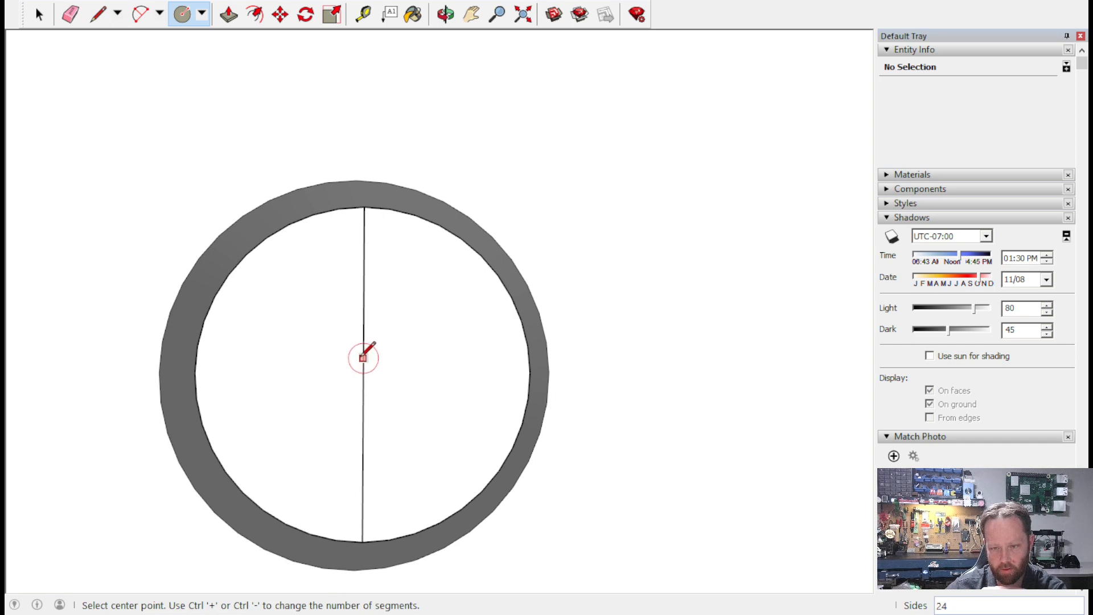
{"action": "left_click", "coordinate": [363, 372]}
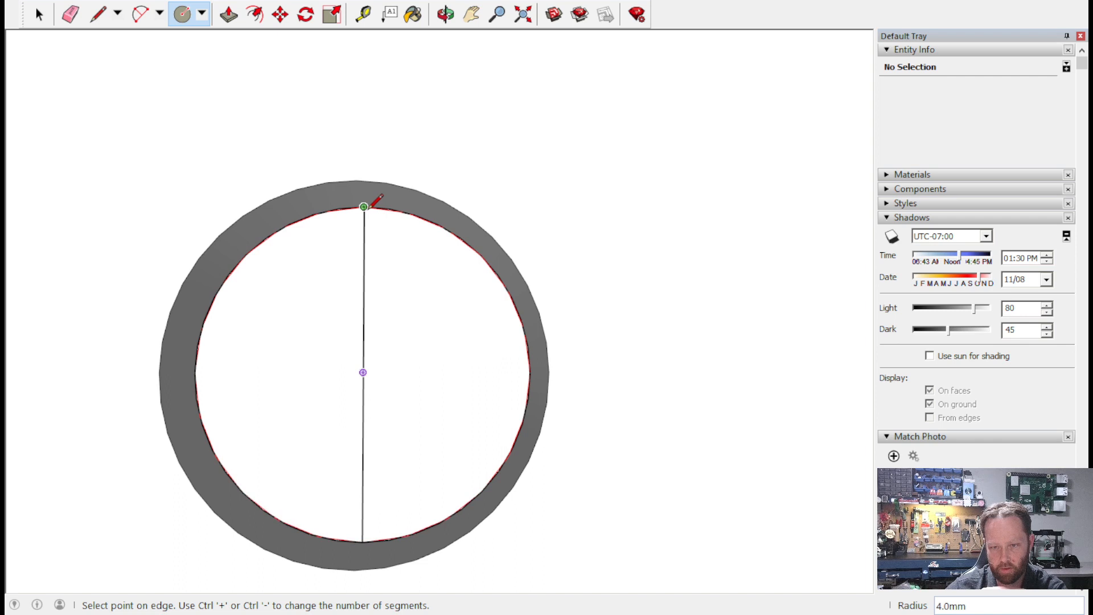
{"action": "left_click", "coordinate": [364, 206]}
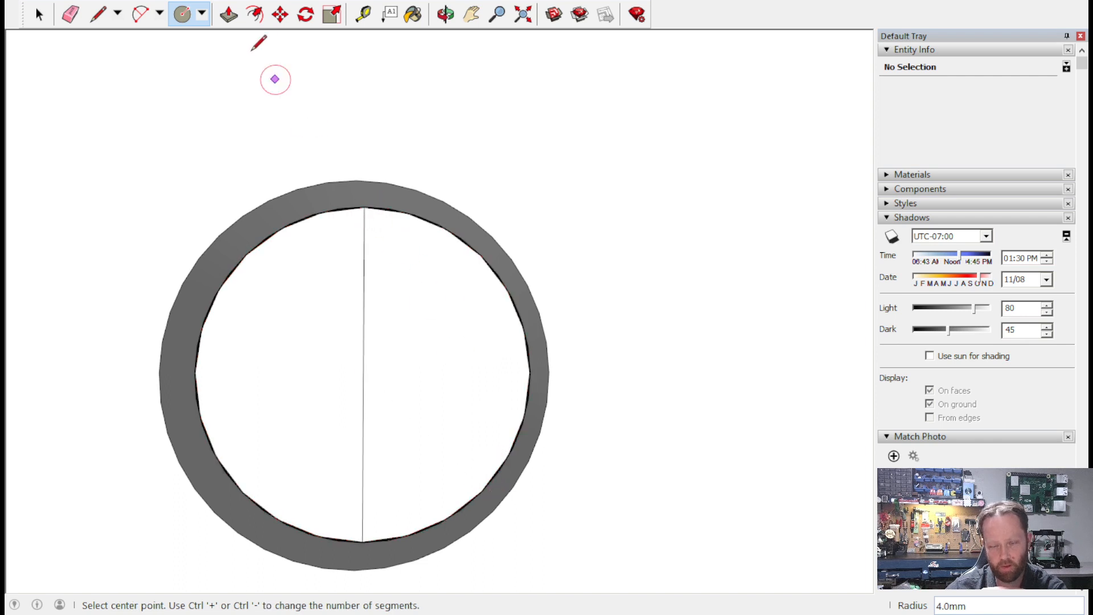
Hide the outertube component to expose the circle on the inner column.
{"action": "left_click", "coordinate": [39, 14]}
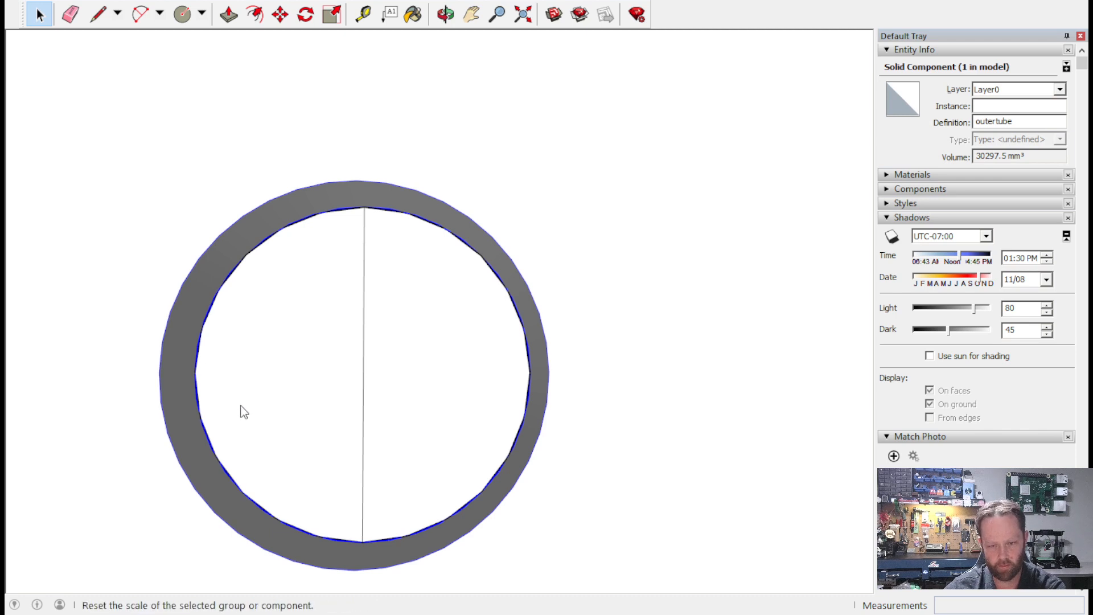
{"action": "left_click", "coordinate": [198, 226]}
{"action": "left_click", "coordinate": [599, 281]}
{"action": "scroll", "coordinate": [593, 298], "scroll_direction": "down", "scroll_amount": 3}
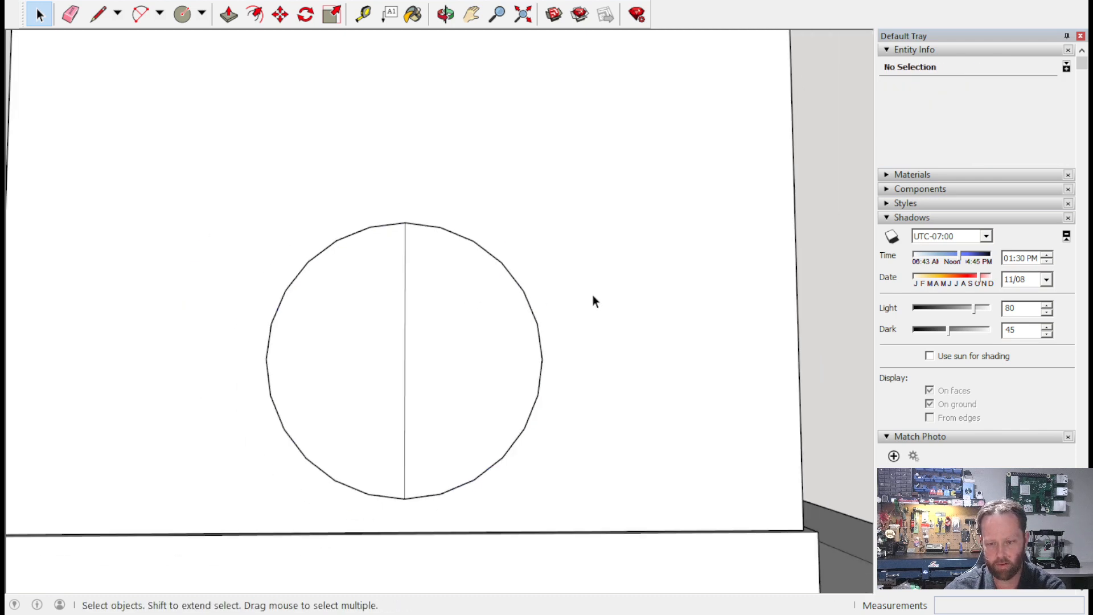
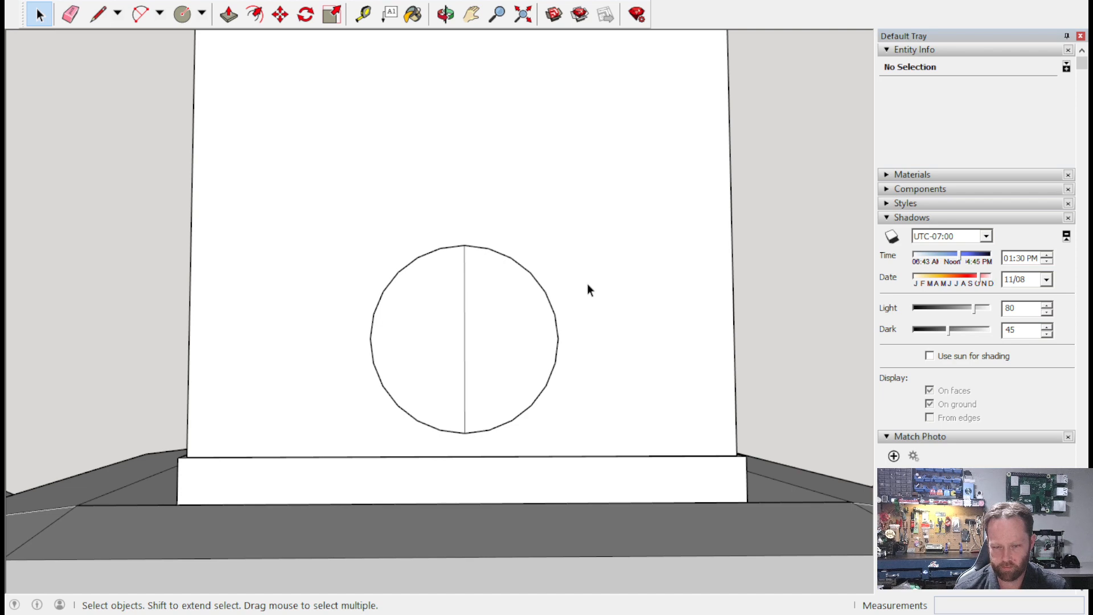
{"action": "middle_click_drag", "start_coordinate": [406, 403], "coordinate": [450, 497]}
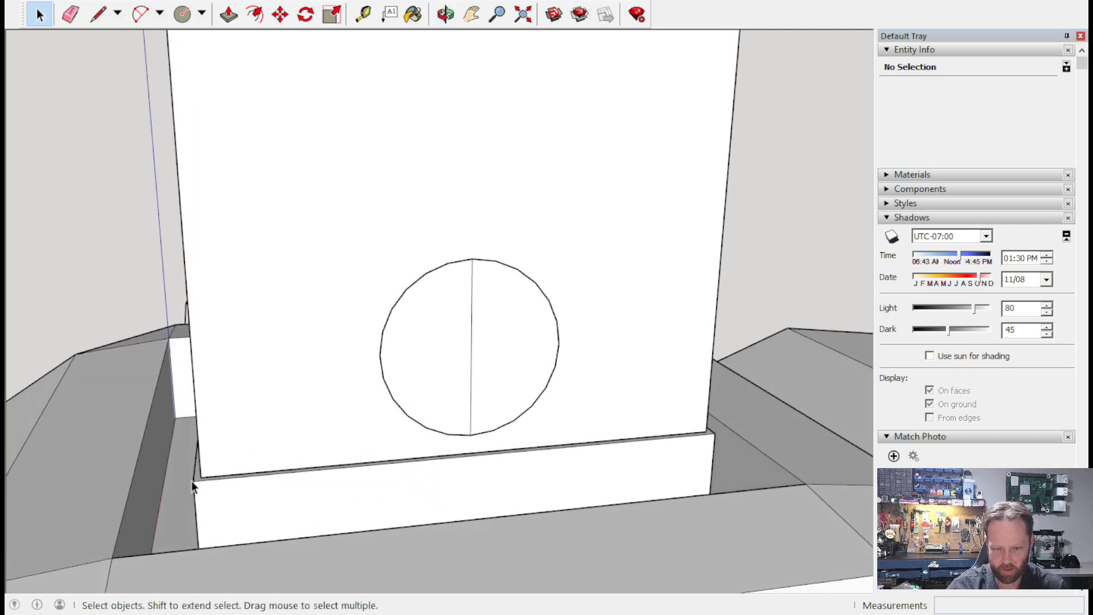
{"action": "left_click", "coordinate": [228, 14]}
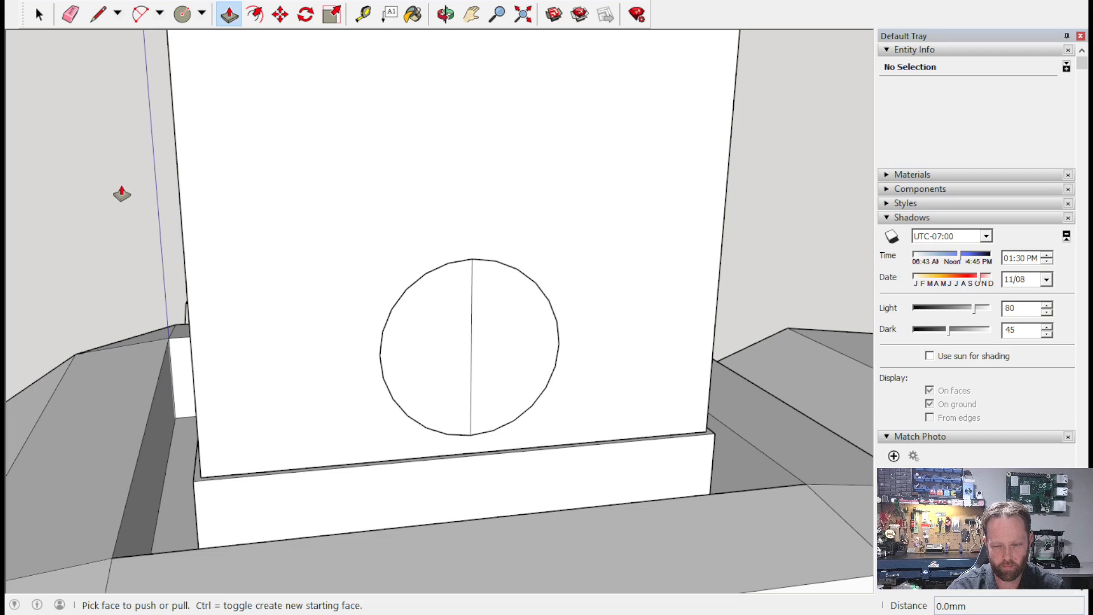
{"action": "key", "text": "space"}
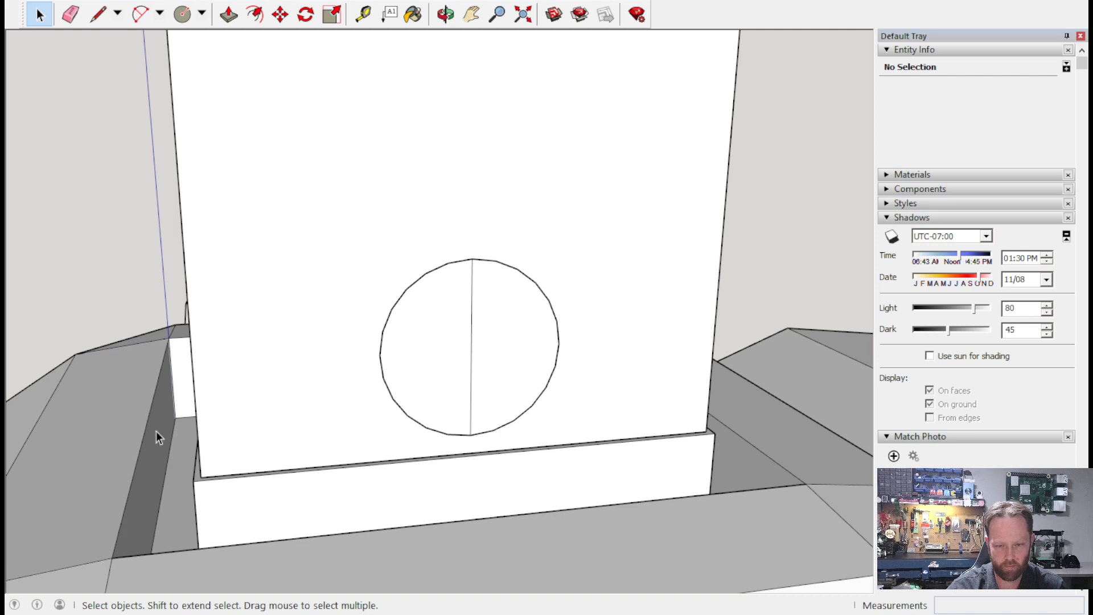
{"action": "left_click", "coordinate": [140, 433]}
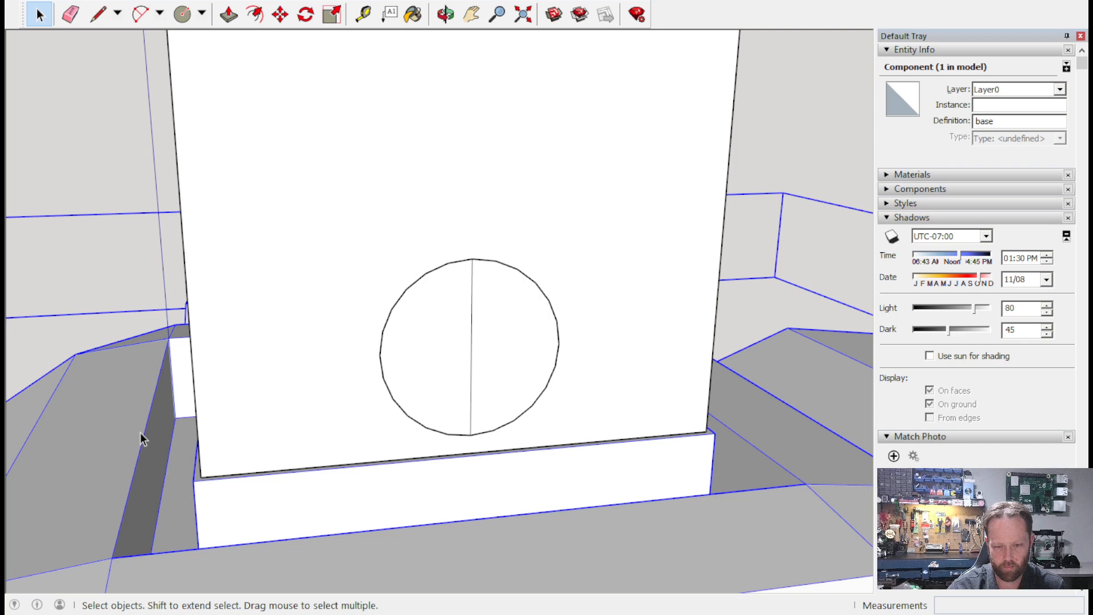
{"action": "right_click", "coordinate": [140, 431]}
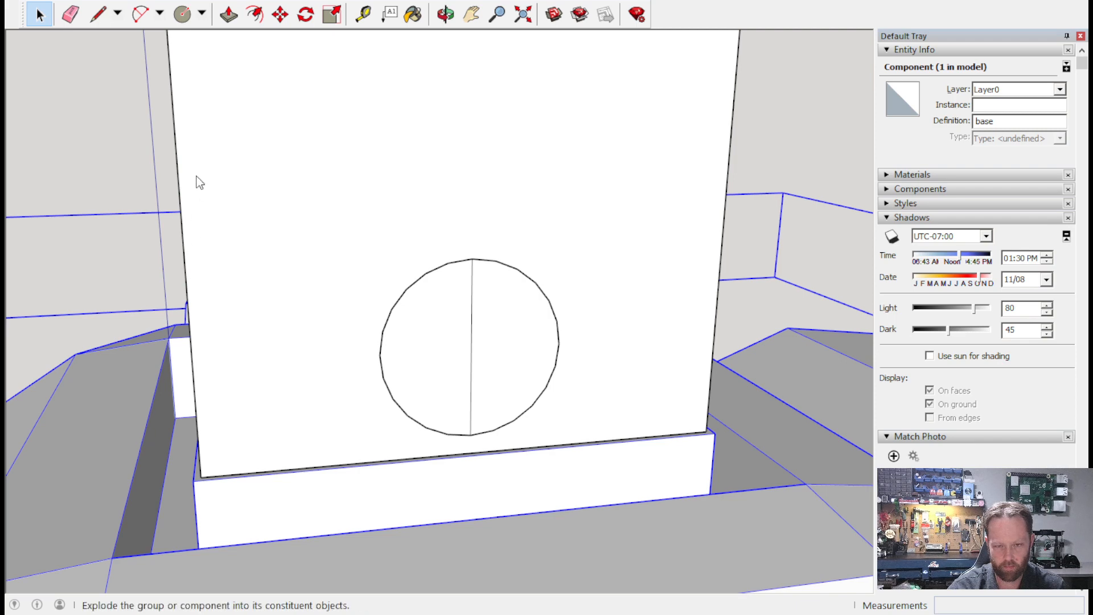
{"action": "left_click", "coordinate": [72, 93]}
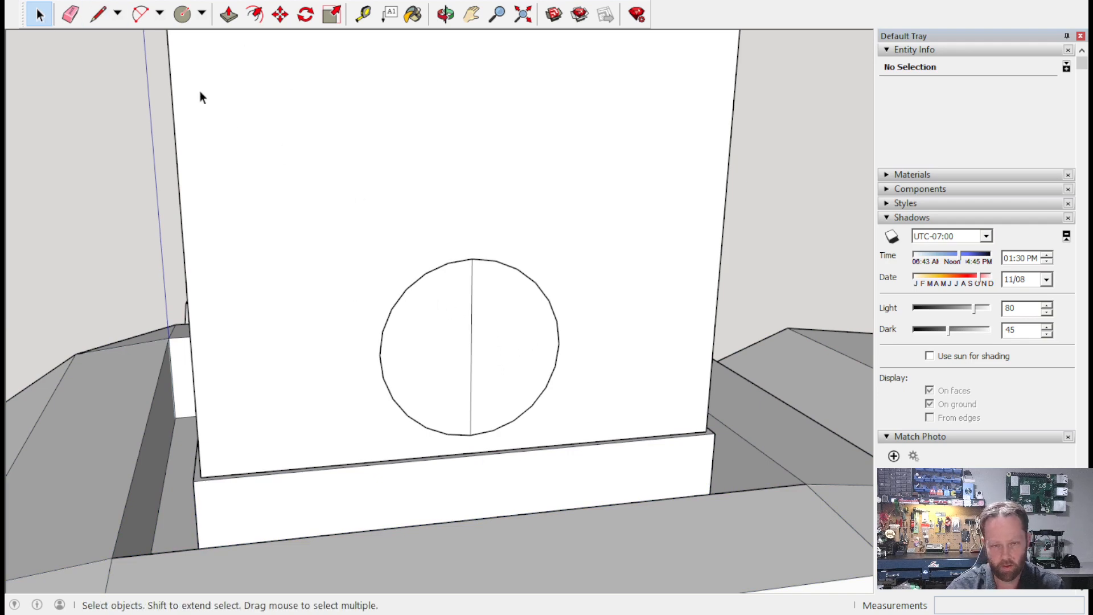
Erase the vertical line through the circle on the inner column and set the circle to 40 segments.
{"action": "left_click", "coordinate": [70, 14]}
{"action": "left_click_drag", "start_coordinate": [453, 337], "coordinate": [493, 322]}
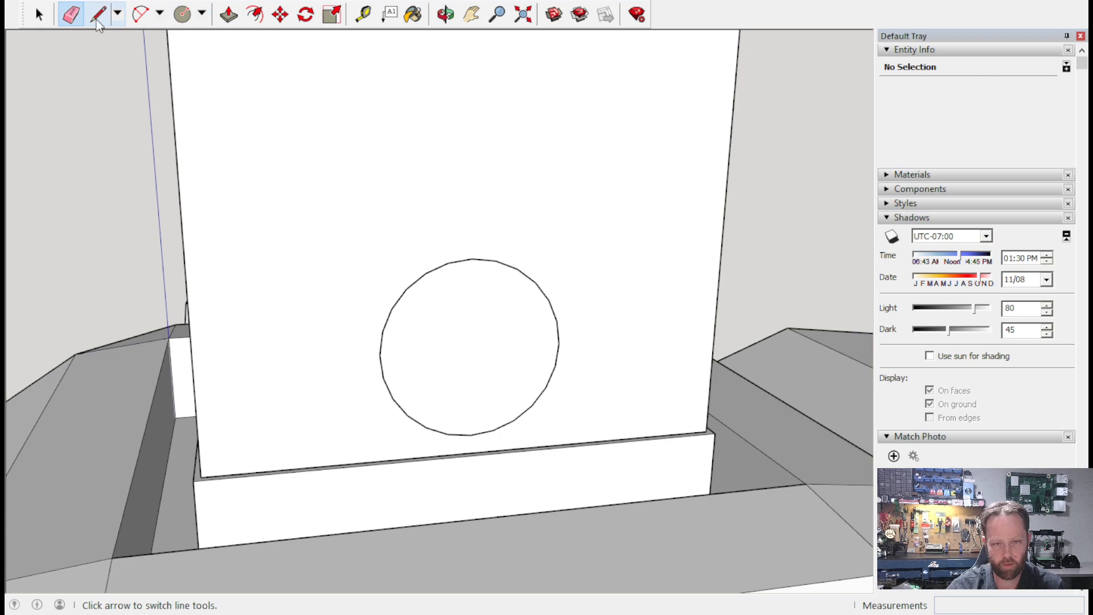
{"action": "left_click", "coordinate": [39, 14]}
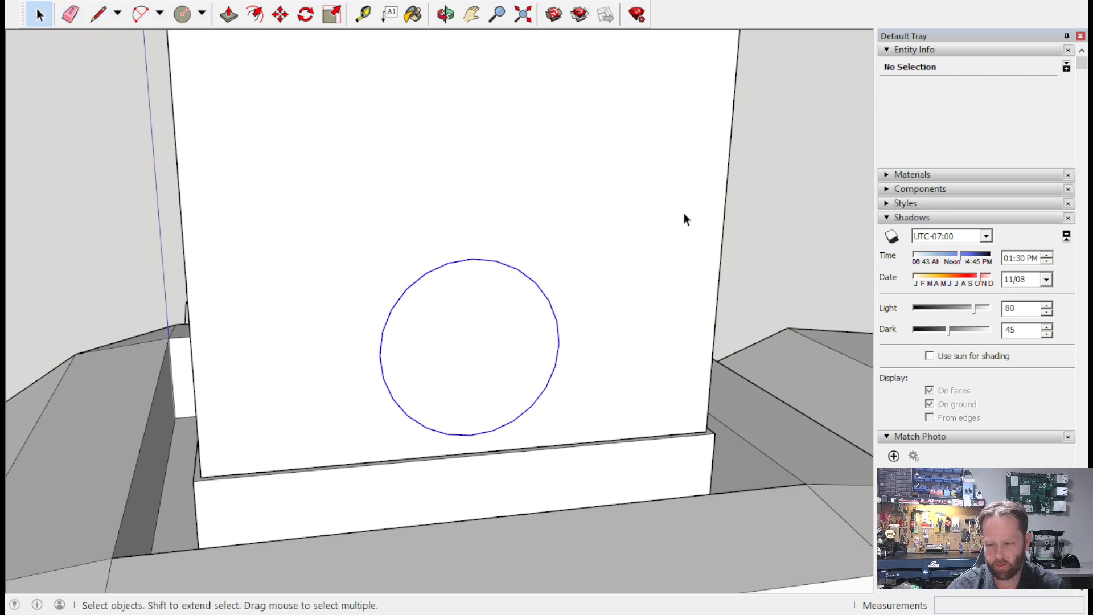
{"action": "left_click_drag", "start_coordinate": [1035, 121], "coordinate": [936, 123]}
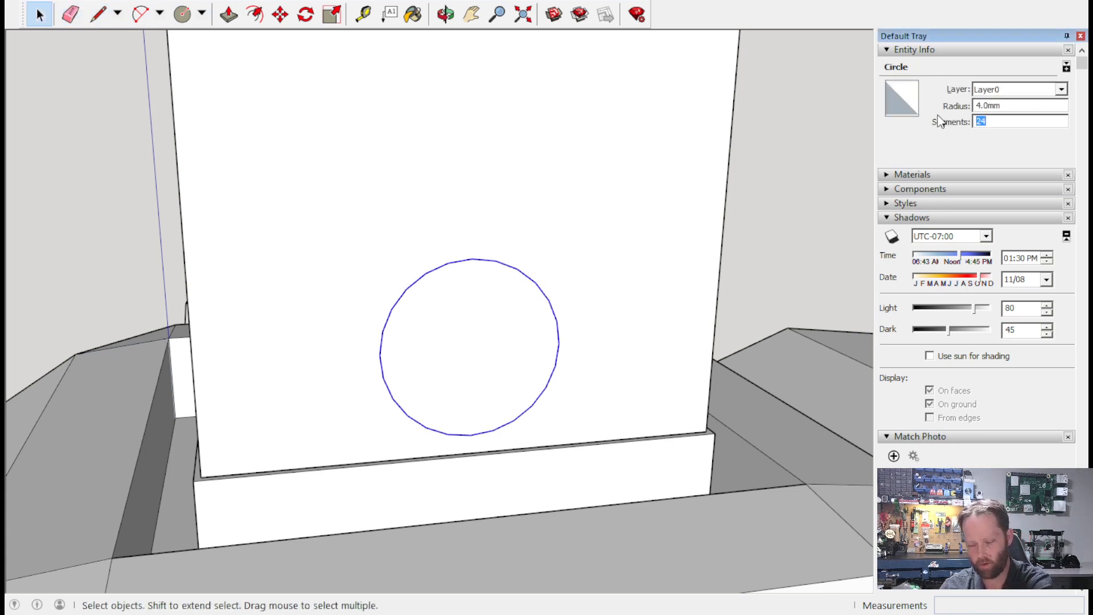
{"action": "type", "text": "40"}
{"action": "key", "text": "Return"}
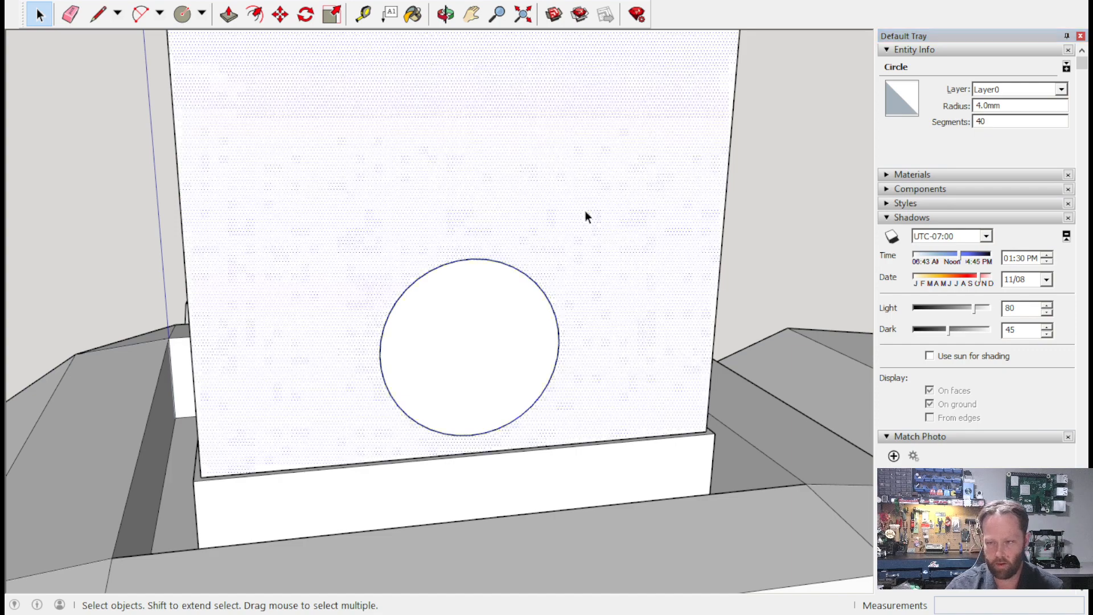
Select the circle's face and measure the gap from the circle's lowest edge to the inner column's bottom edge.
{"action": "left_click", "coordinate": [585, 211]}
{"action": "left_click", "coordinate": [511, 312]}
{"action": "middle_click_drag", "start_coordinate": [468, 144], "coordinate": [356, 196]}
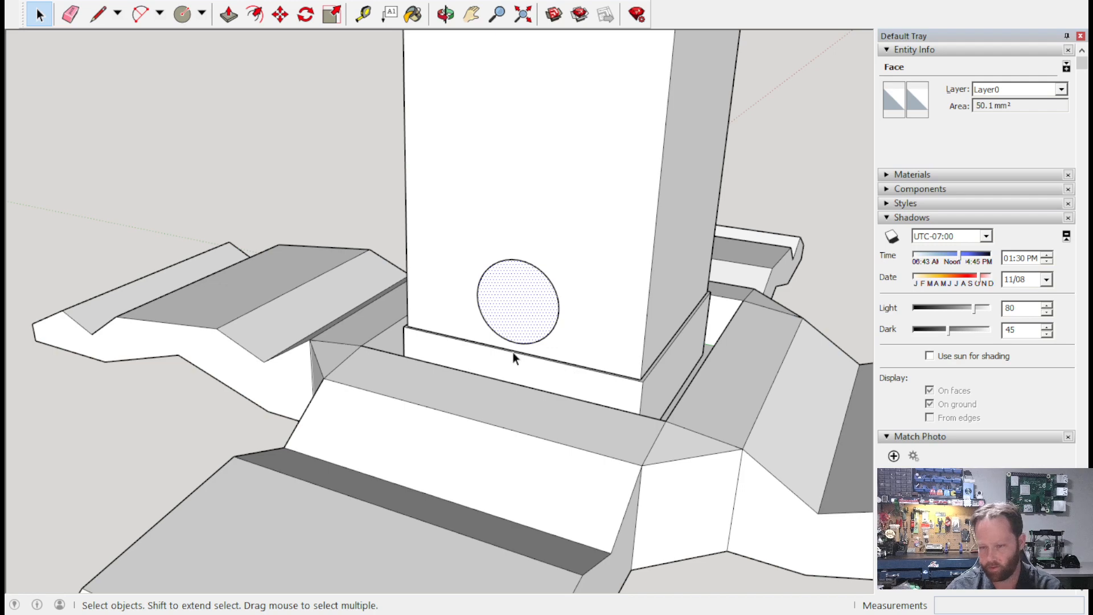
{"action": "left_click", "coordinate": [362, 14]}
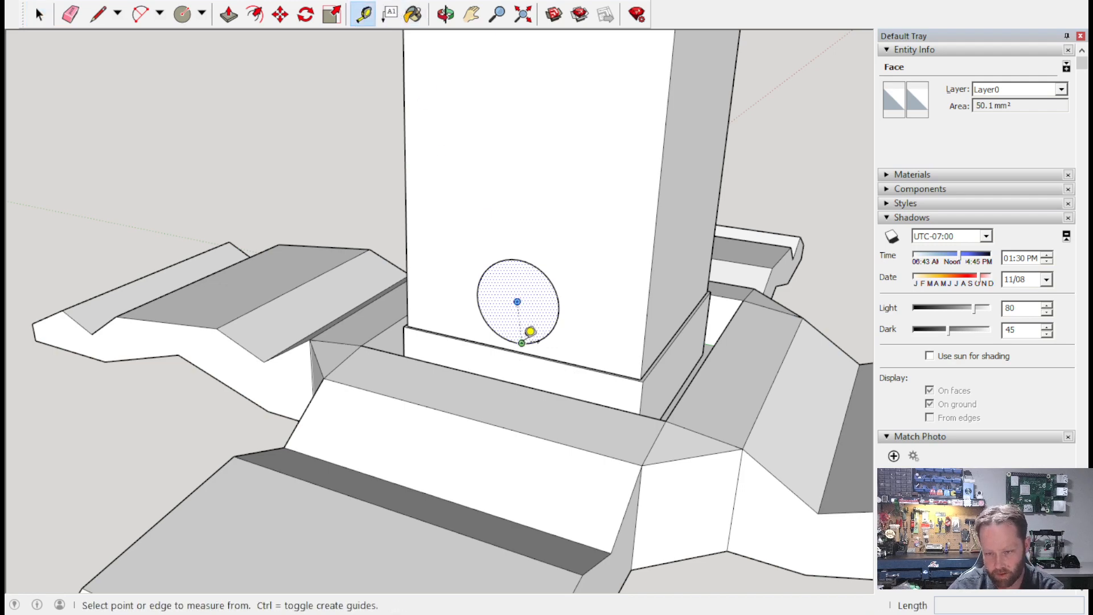
{"action": "scroll", "coordinate": [522, 338], "scroll_direction": "up", "scroll_amount": 2}
{"action": "mouse_move", "coordinate": [547, 381]}
{"action": "left_click", "coordinate": [563, 386]}
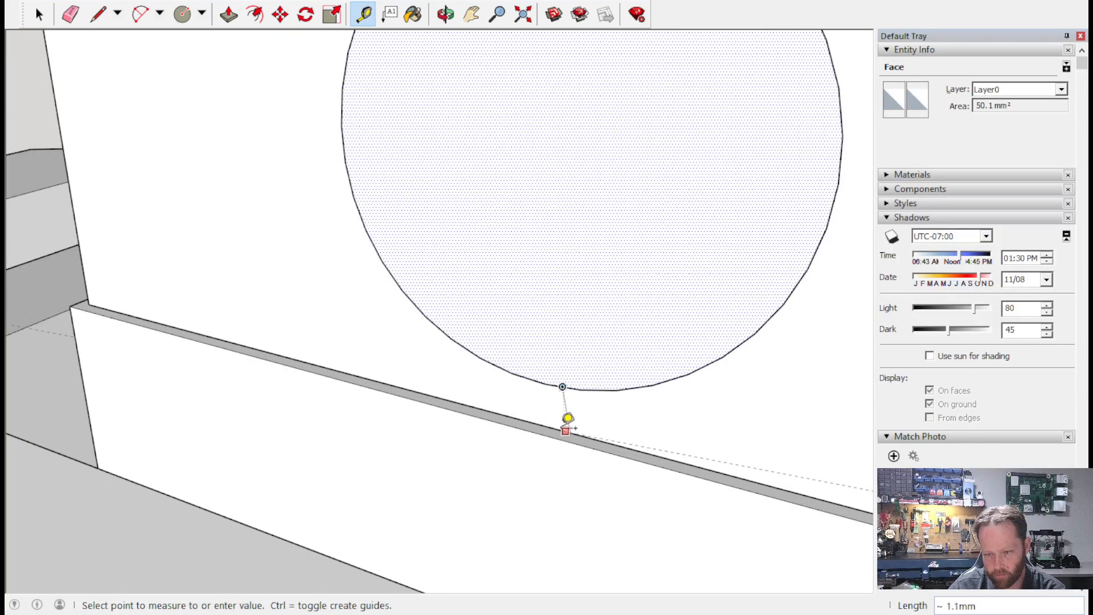
{"action": "middle_click_drag", "start_coordinate": [567, 419], "coordinate": [786, 407]}
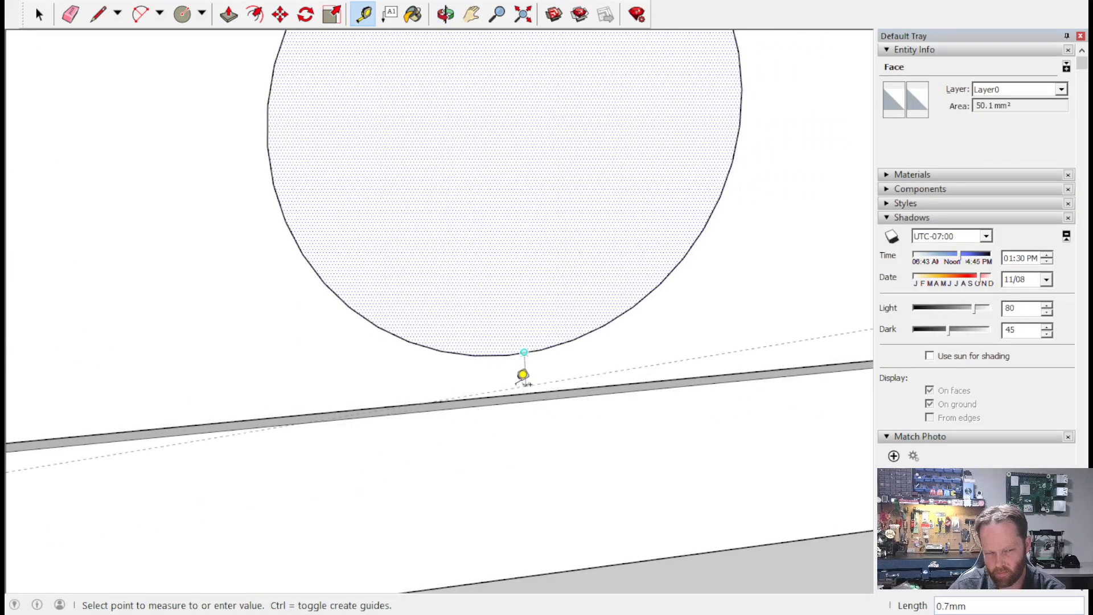
{"action": "scroll", "coordinate": [519, 370], "scroll_direction": "down", "scroll_amount": 6}
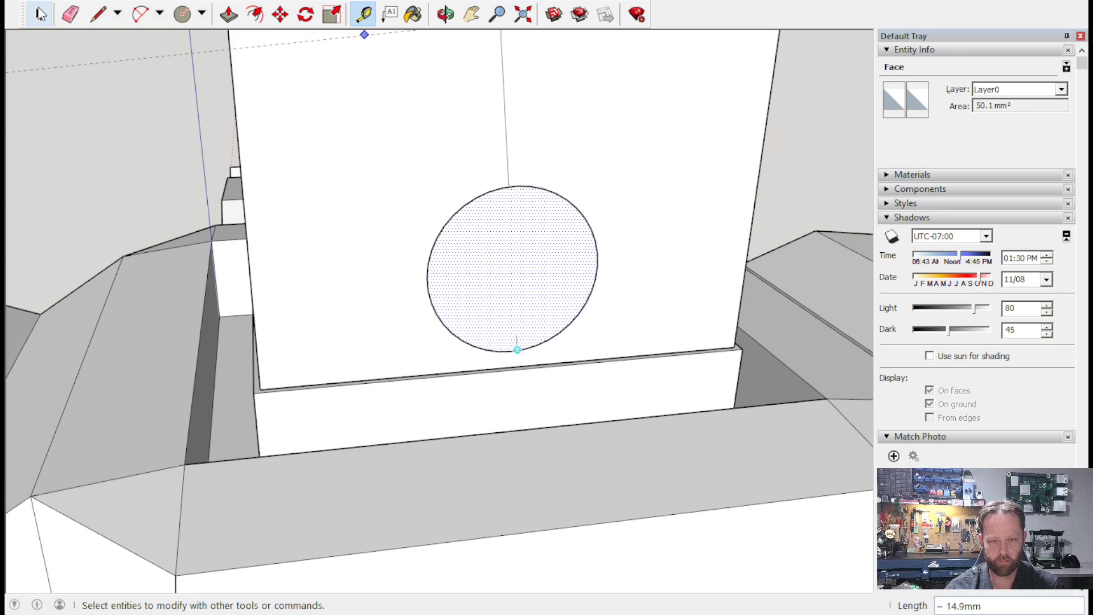
Push the circle's face all the way through the inner column to cut a through hole near its lower end.
{"action": "left_click", "coordinate": [39, 15]}
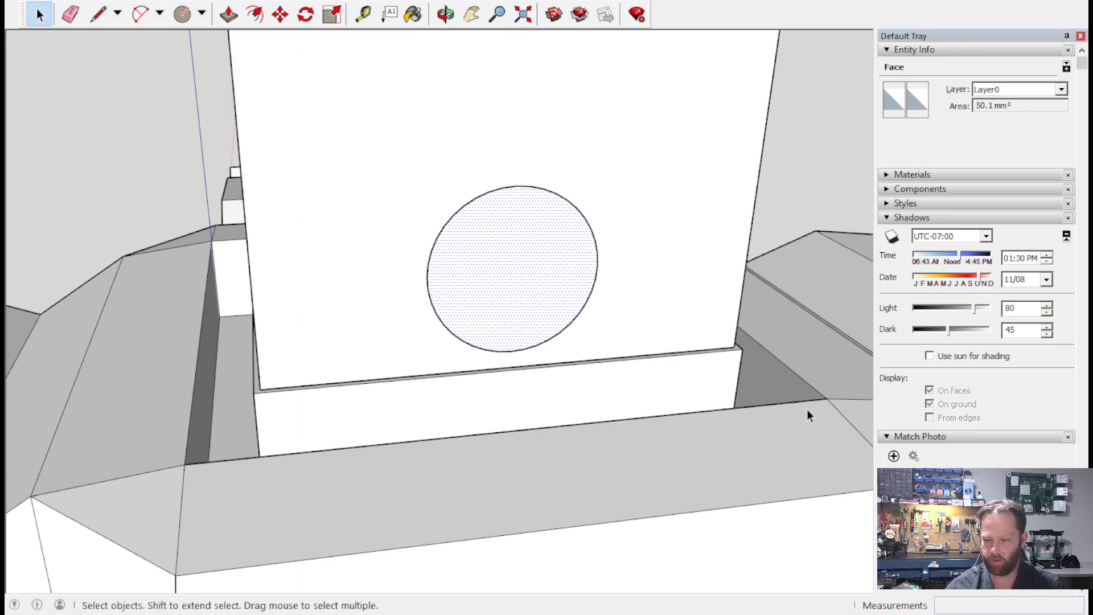
{"action": "middle_click_drag", "start_coordinate": [112, 33], "coordinate": [296, 124]}
{"action": "left_click", "coordinate": [228, 14]}
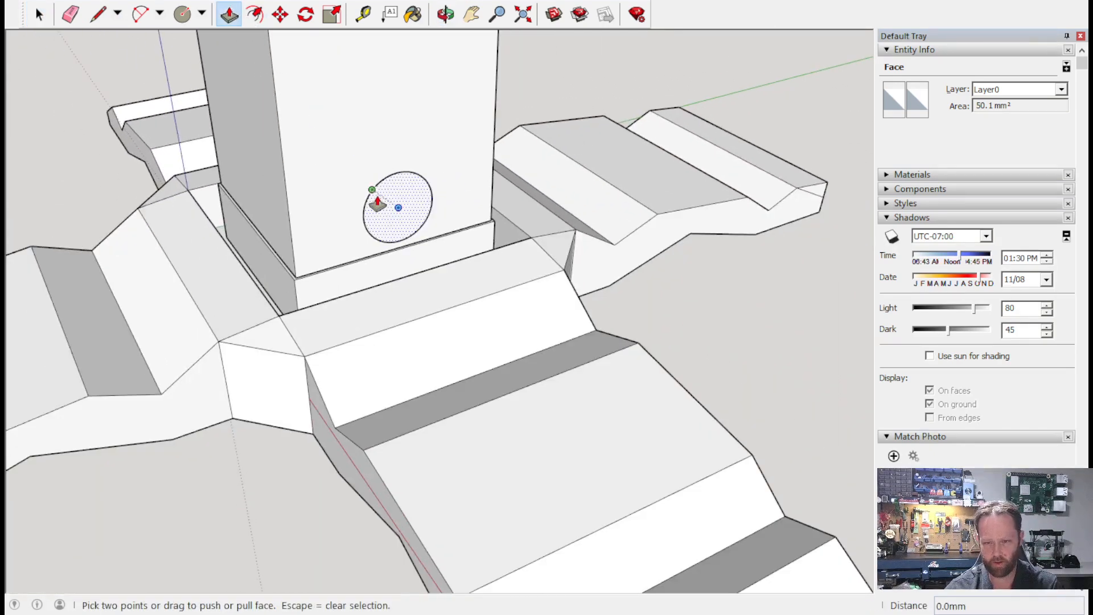
{"action": "left_click", "coordinate": [380, 206]}
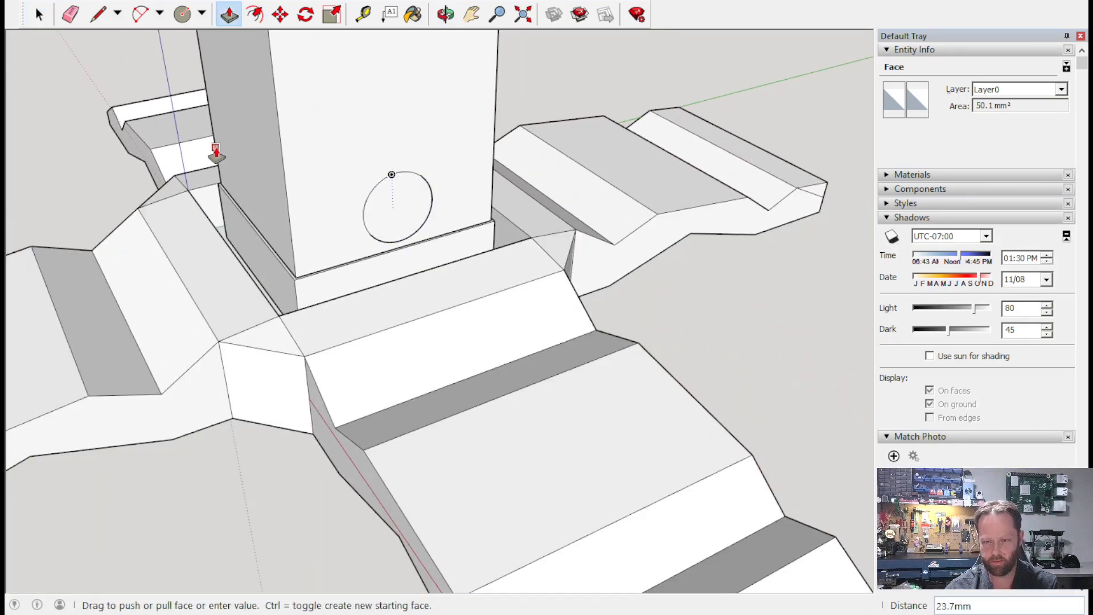
{"action": "left_click", "coordinate": [216, 153]}
{"action": "left_click", "coordinate": [383, 214]}
{"action": "left_click", "coordinate": [383, 213]}
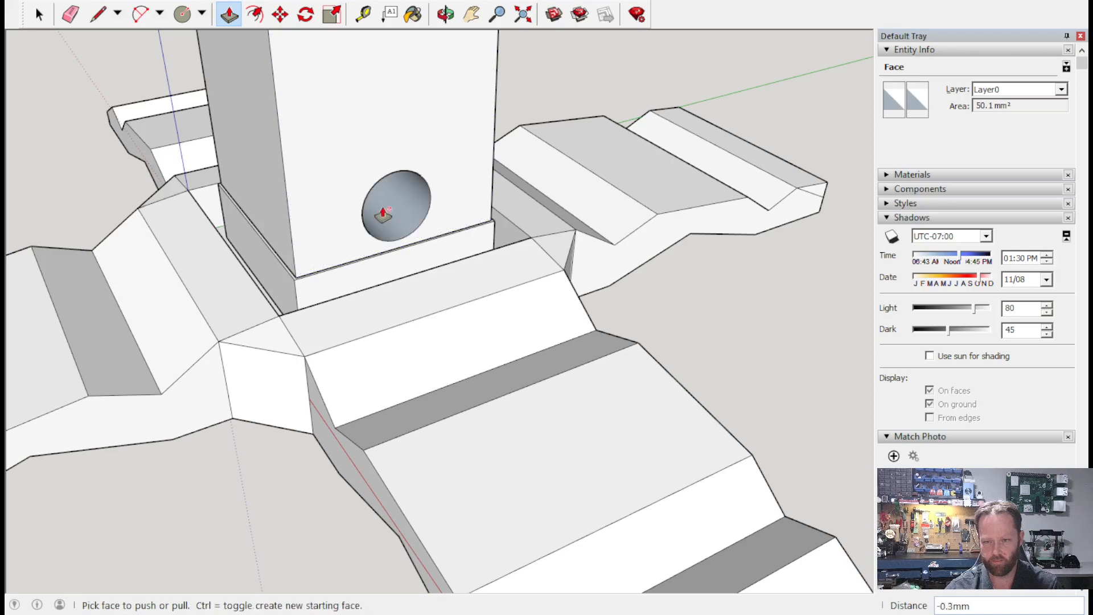
{"action": "middle_click_drag", "start_coordinate": [385, 222], "coordinate": [458, 188]}
Move the base component out from under the inner column, along the red axis.
{"action": "left_click", "coordinate": [45, 20]}
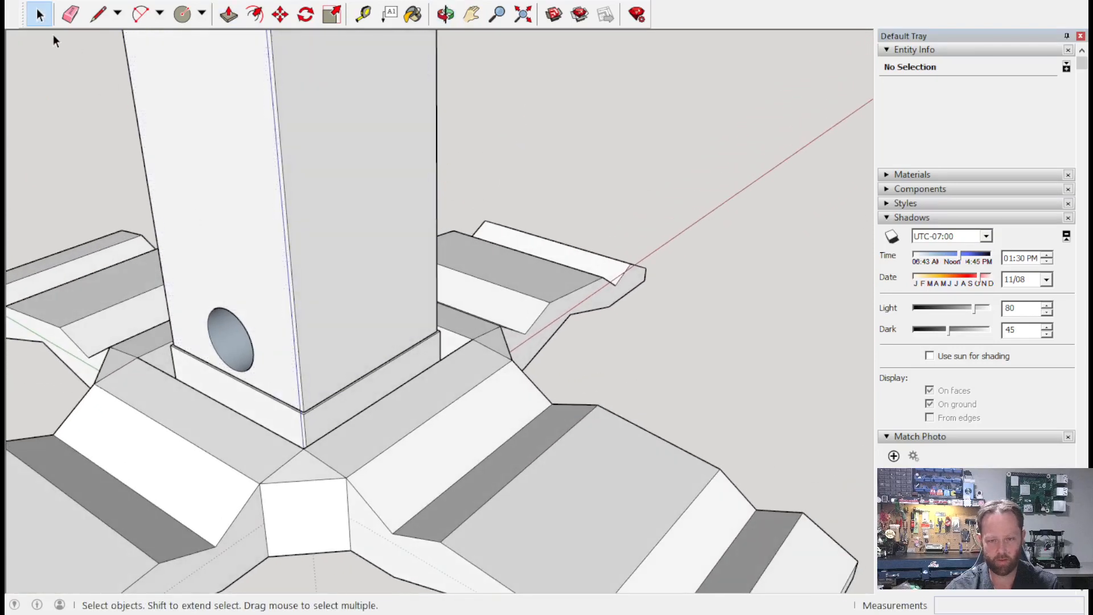
{"action": "left_click", "coordinate": [332, 481]}
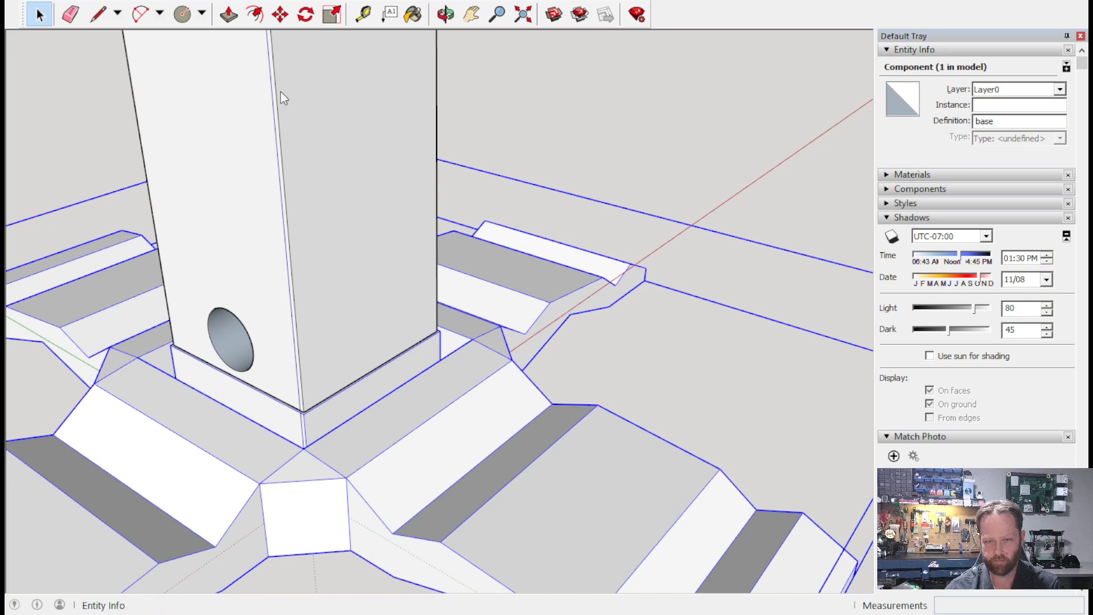
{"action": "left_click", "coordinate": [279, 15]}
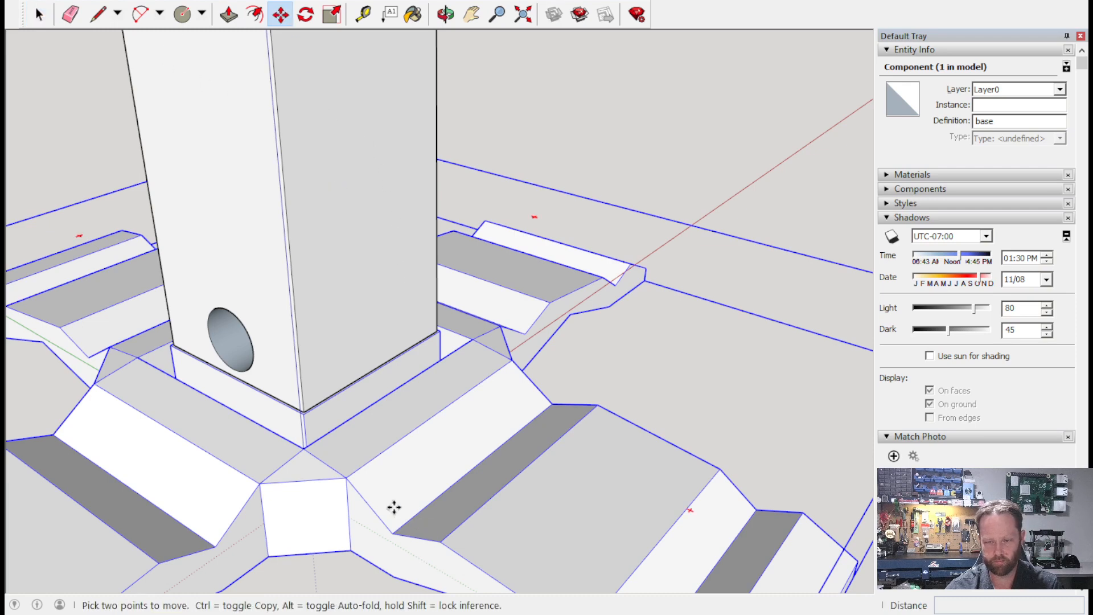
{"action": "left_click", "coordinate": [390, 507]}
{"action": "left_click", "coordinate": [792, 189]}
Extend the inner column downward by pulling its bottom face out 1.5 mm.
{"action": "middle_click_drag", "start_coordinate": [346, 430], "coordinate": [285, 136]}
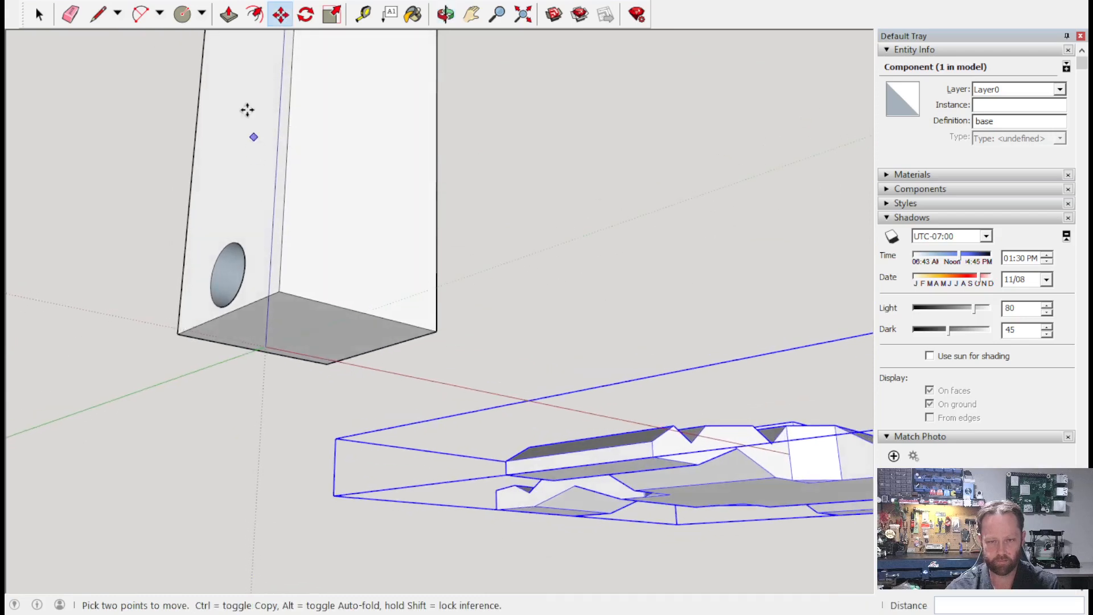
{"action": "left_click", "coordinate": [229, 14]}
{"action": "left_click", "coordinate": [296, 318]}
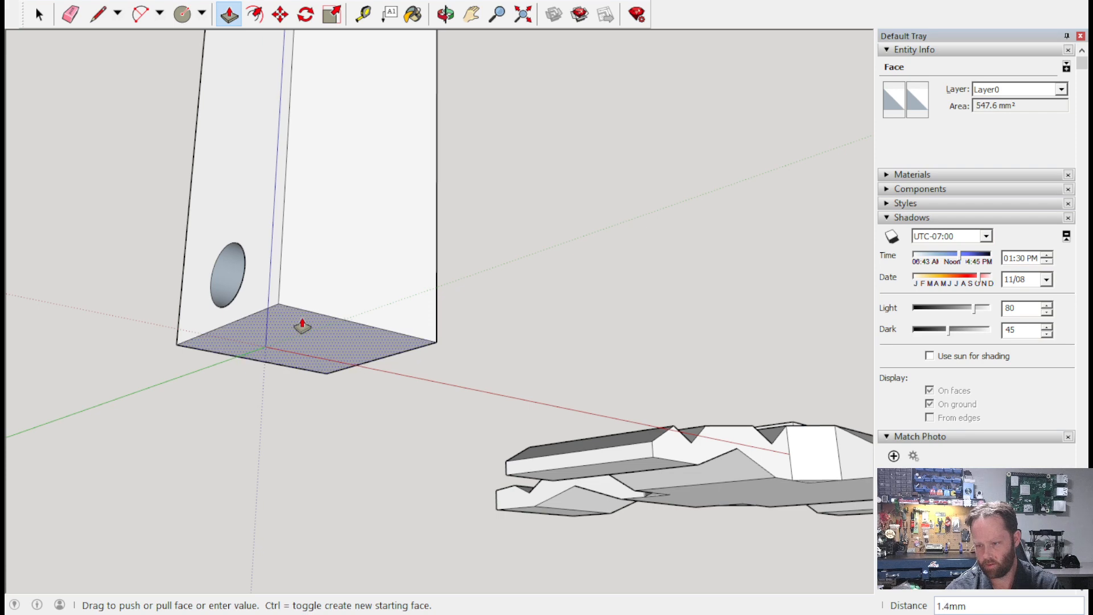
{"action": "left_click", "coordinate": [302, 326]}
{"action": "middle_click_drag", "start_coordinate": [293, 276], "coordinate": [398, 377]}
{"action": "middle_click_drag", "start_coordinate": [542, 361], "coordinate": [392, 308]}
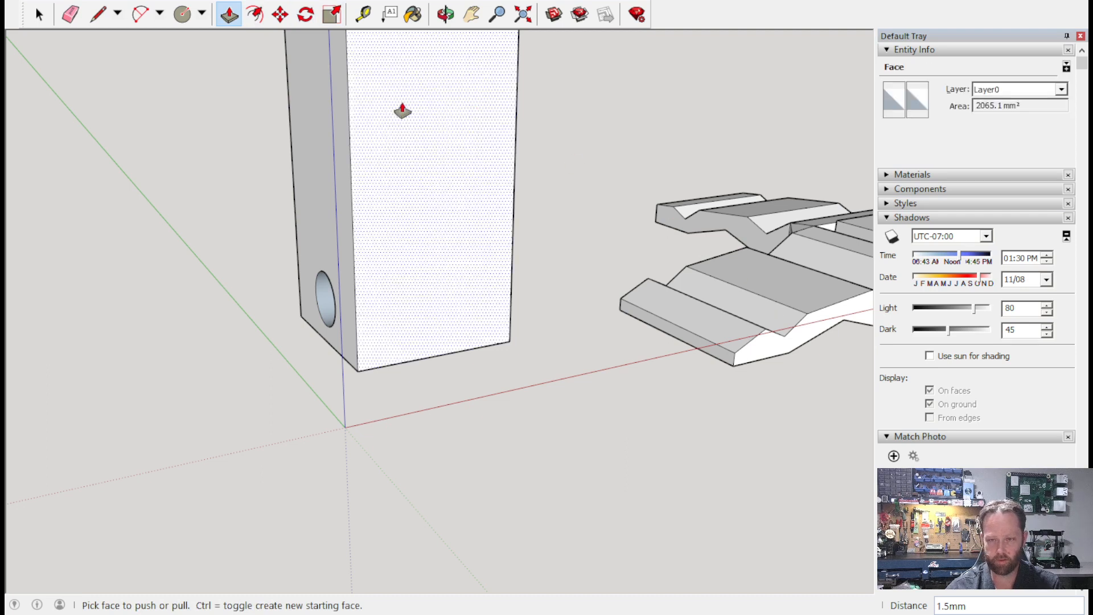
{"action": "scroll", "coordinate": [443, 180], "scroll_direction": "down", "scroll_amount": 2}
{"action": "left_click", "coordinate": [40, 14]}
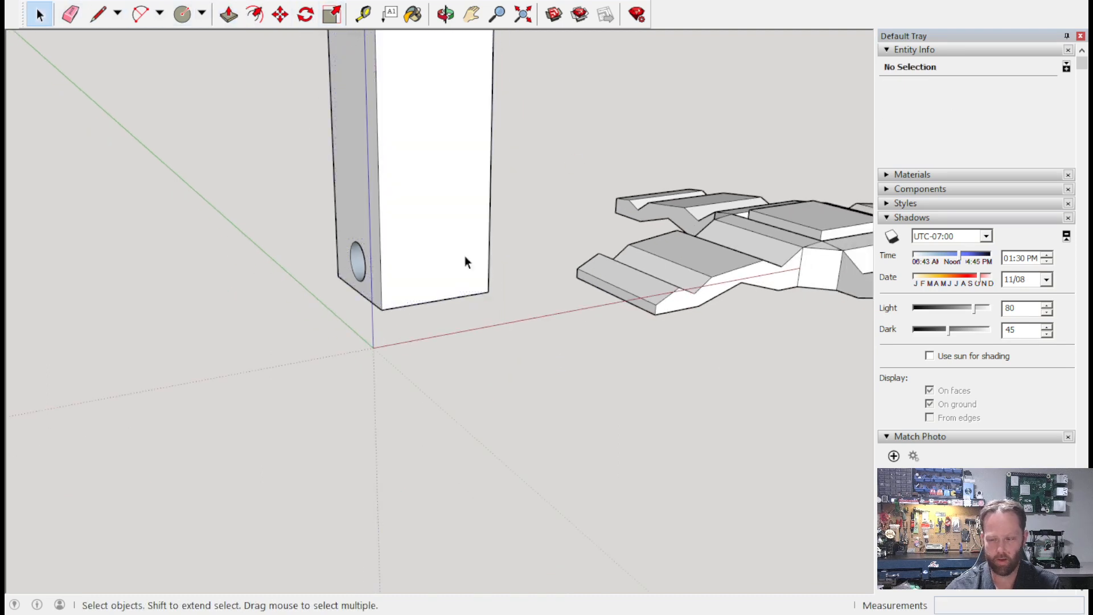
Explode the base component into its constituent geometry.
{"action": "left_click", "coordinate": [471, 13]}
{"action": "left_click_drag", "start_coordinate": [733, 197], "coordinate": [530, 447]}
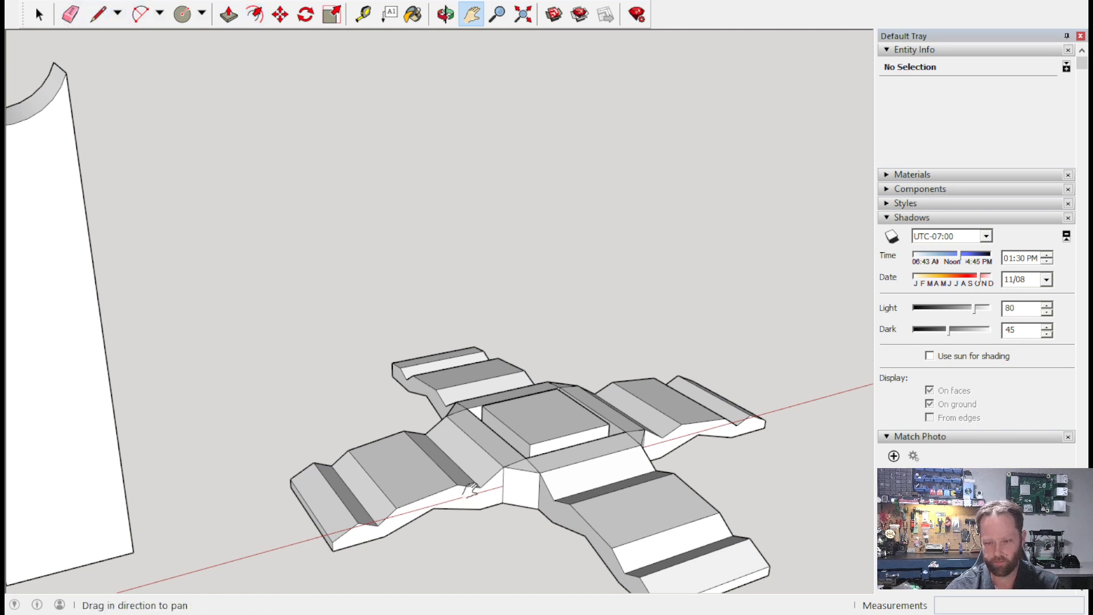
{"action": "left_click", "coordinate": [39, 15]}
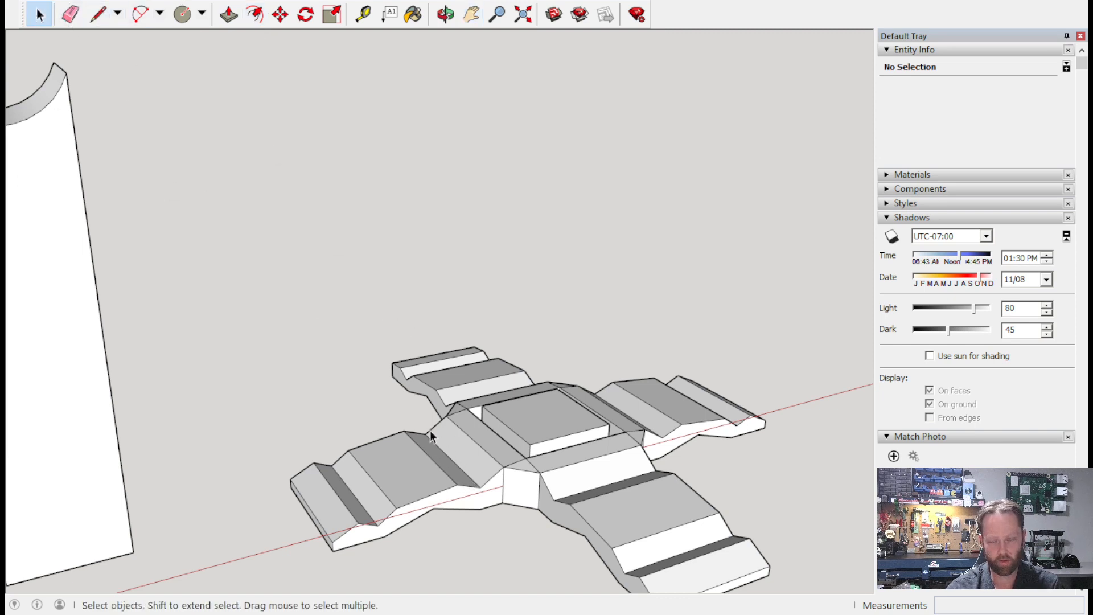
{"action": "left_click", "coordinate": [486, 513]}
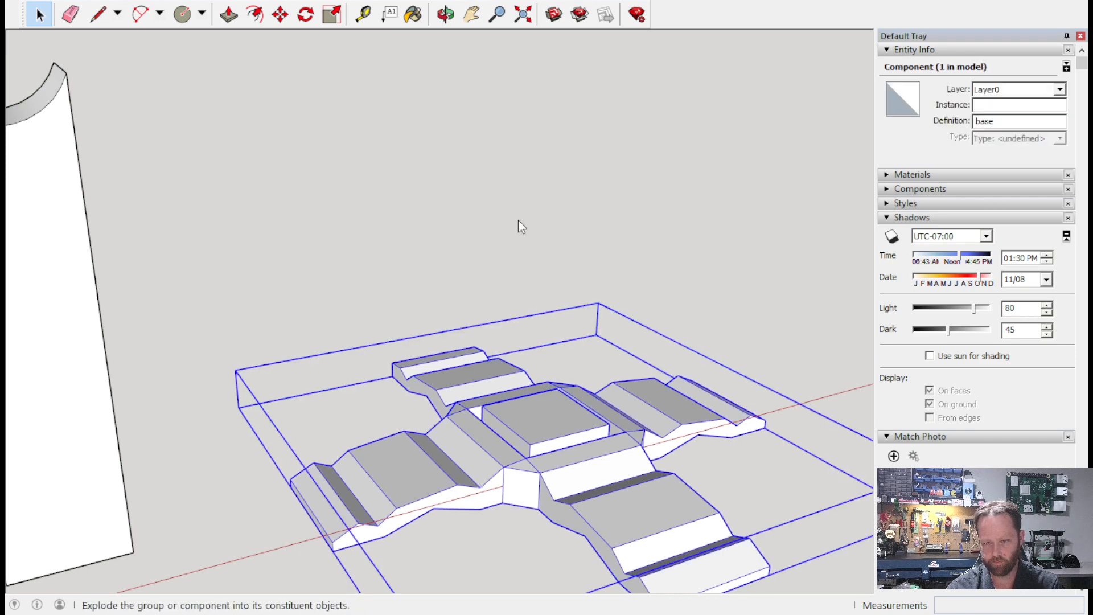
Lower the top face of the base's raised central square by 1.5 mm.
{"action": "left_click", "coordinate": [530, 417]}
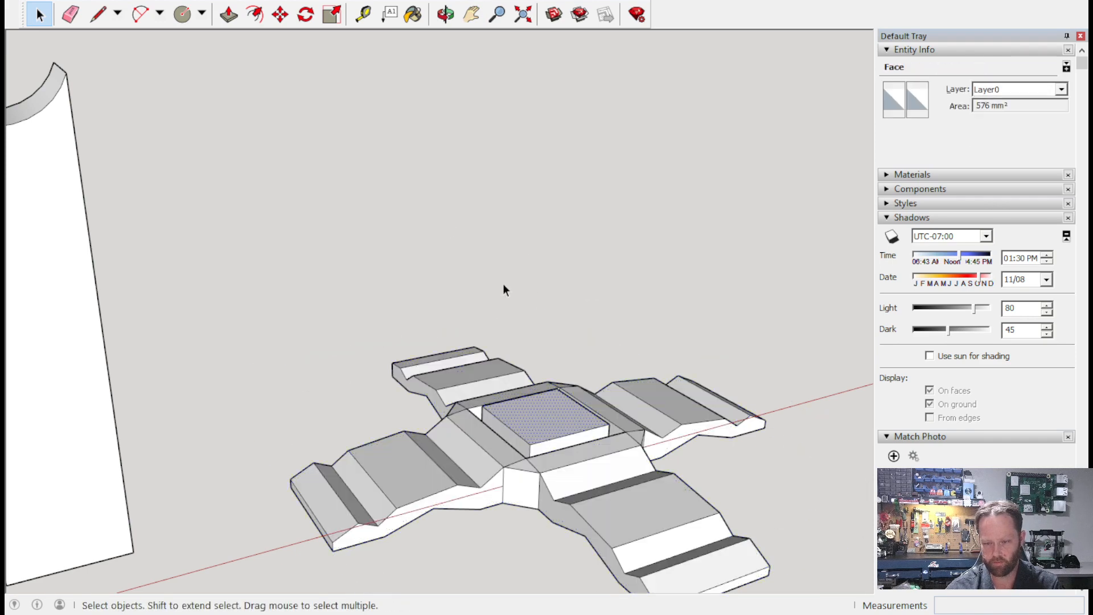
{"action": "left_click", "coordinate": [229, 15]}
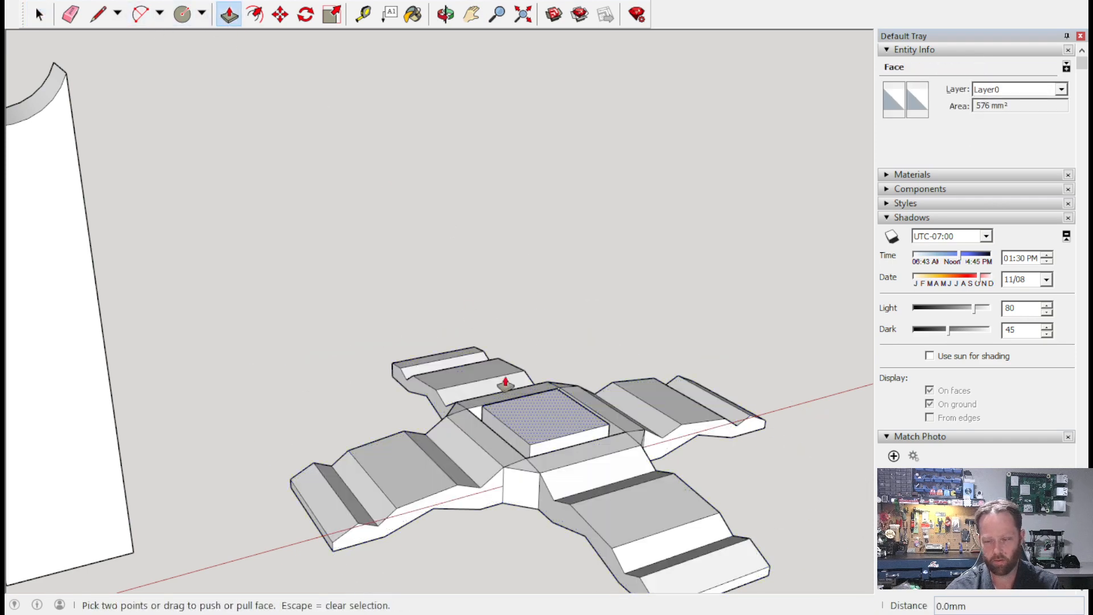
{"action": "left_click", "coordinate": [534, 438]}
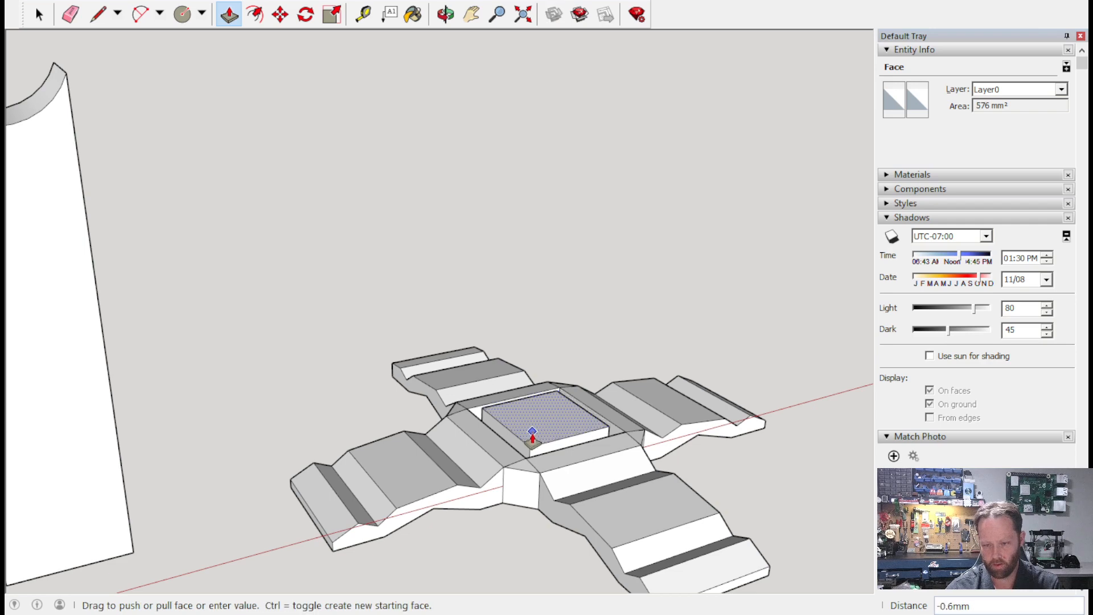
{"action": "left_click", "coordinate": [503, 436]}
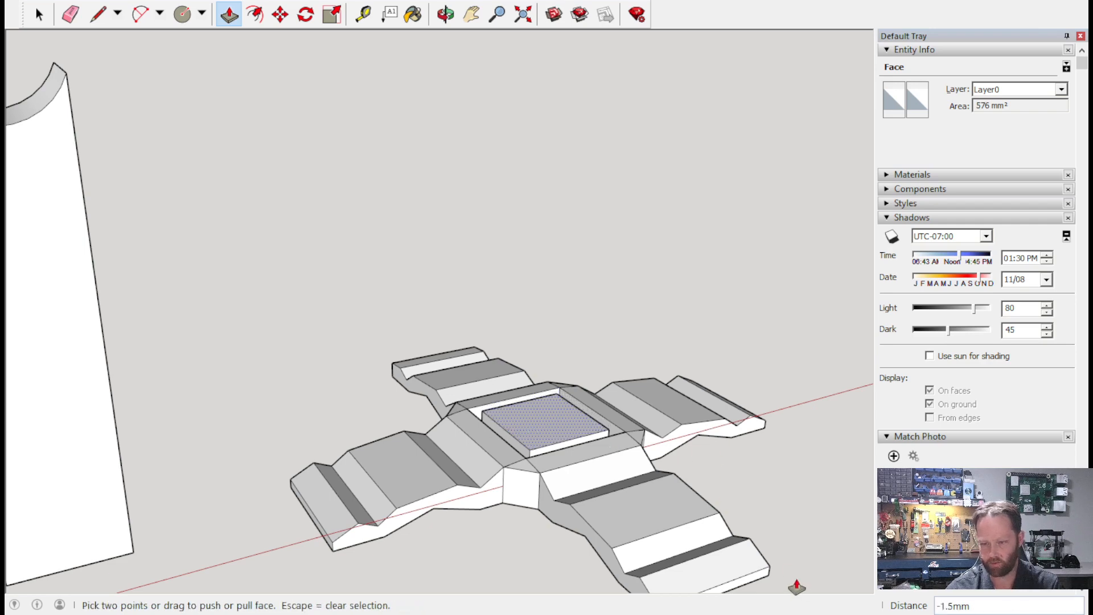
Select all geometry of the cross-shaped base and make it a component again.
{"action": "middle_click_drag", "start_coordinate": [359, 342], "coordinate": [78, 312]}
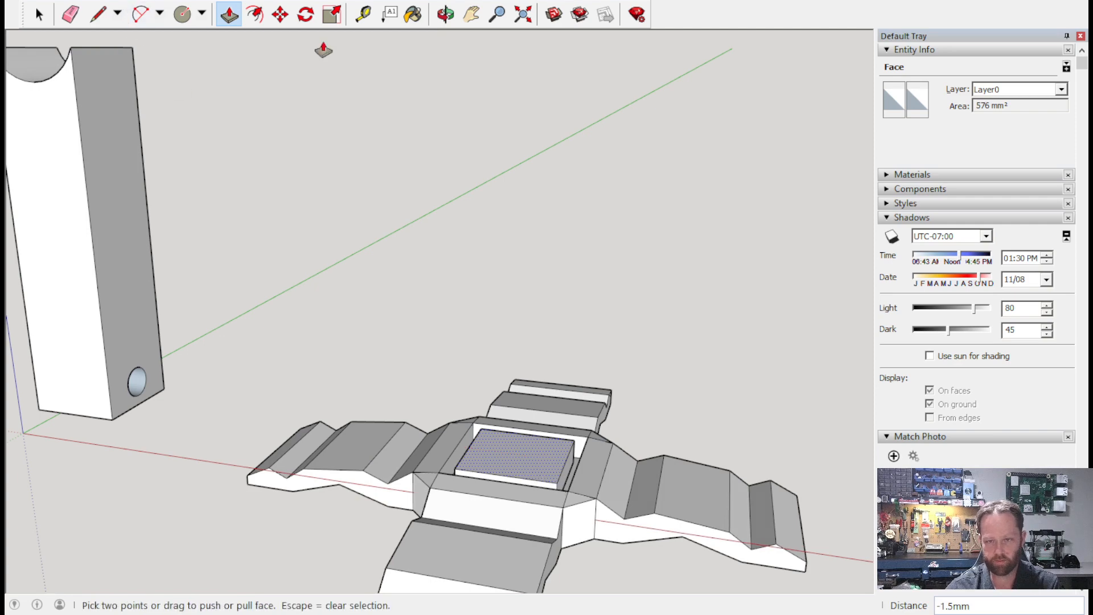
{"action": "scroll", "coordinate": [286, 269], "scroll_direction": "down", "scroll_amount": 3}
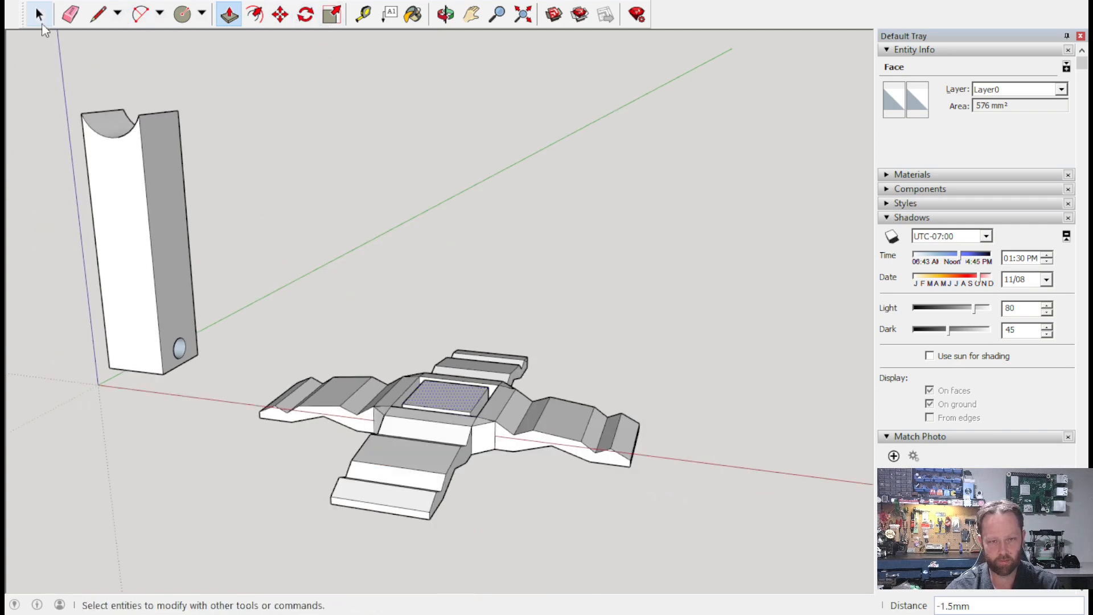
{"action": "left_click", "coordinate": [39, 14]}
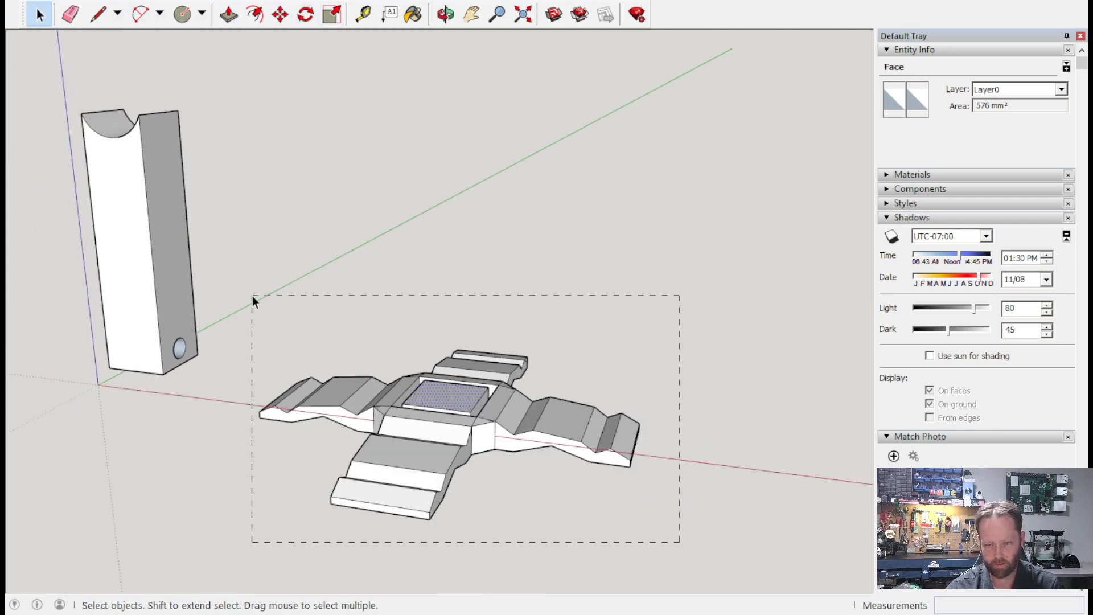
{"action": "left_click_drag", "start_coordinate": [252, 295], "coordinate": [253, 296]}
{"action": "right_click", "coordinate": [440, 423]}
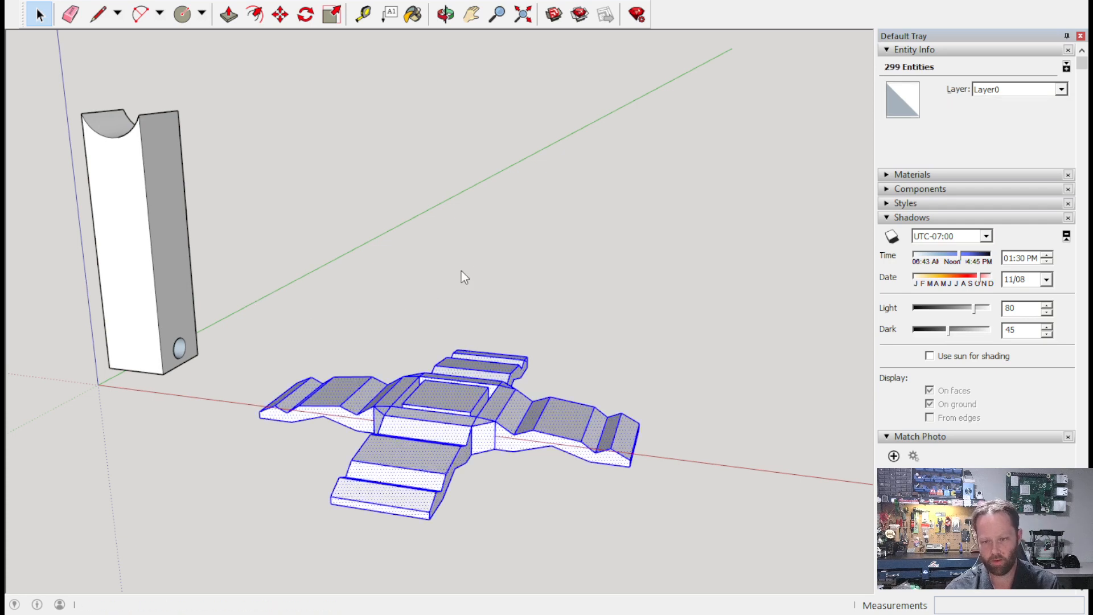
{"action": "left_click", "coordinate": [527, 296]}
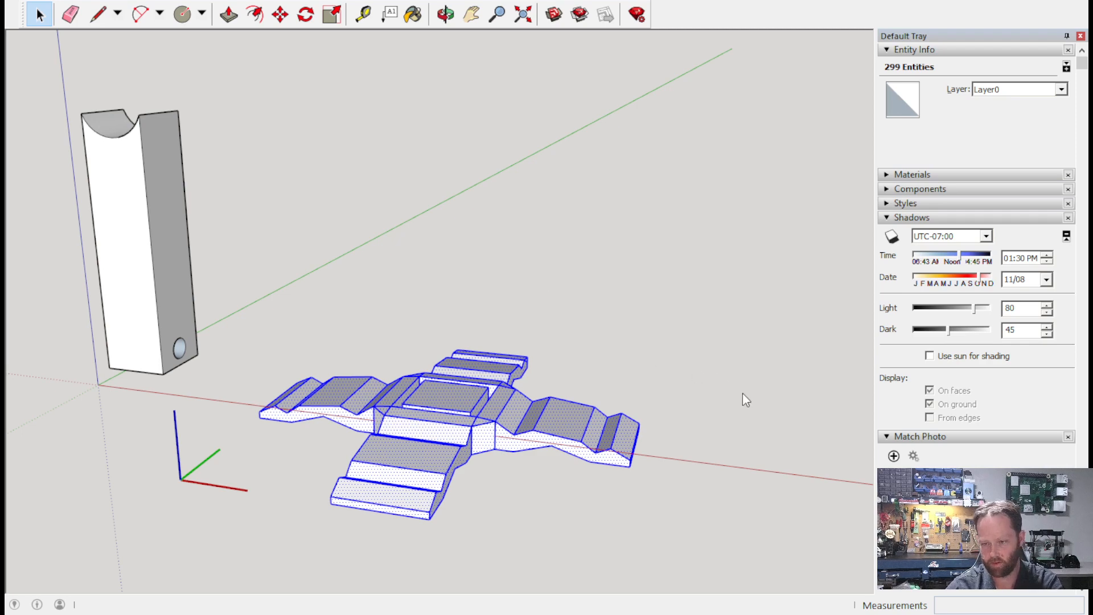
Select the whole inner column and make it a component named innertube.
{"action": "left_click", "coordinate": [143, 255]}
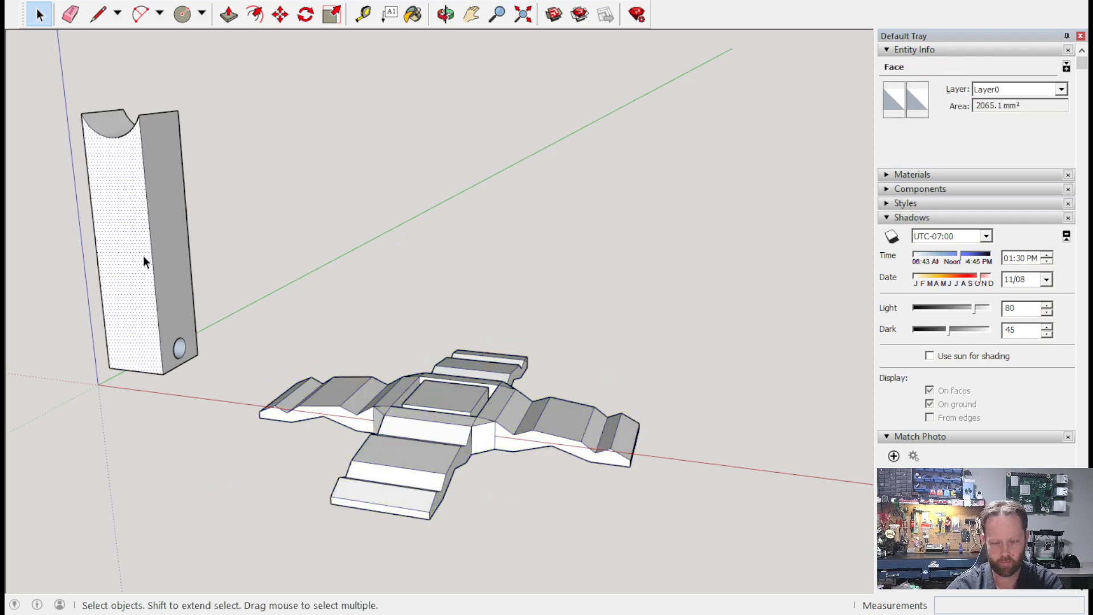
{"action": "triple_click", "coordinate": [118, 208]}
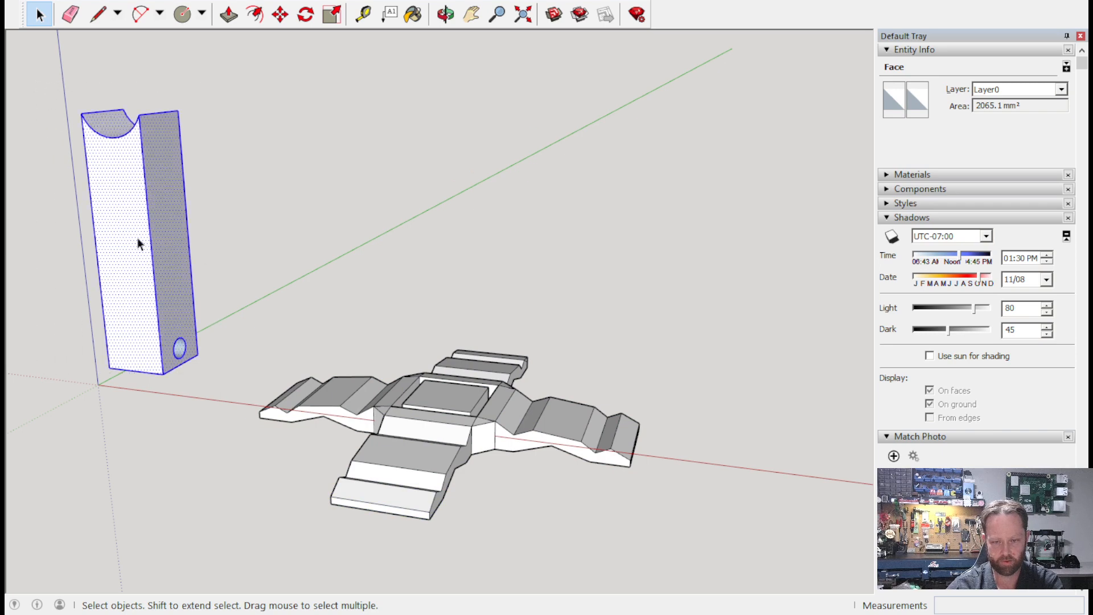
{"action": "left_click", "coordinate": [235, 391]}
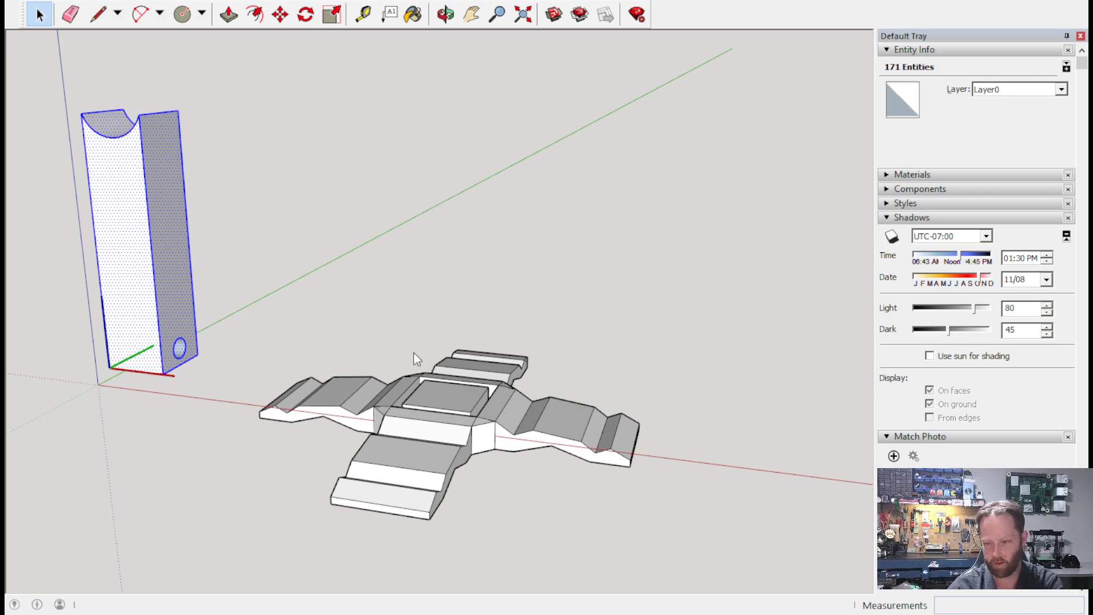
{"action": "left_click", "coordinate": [756, 402]}
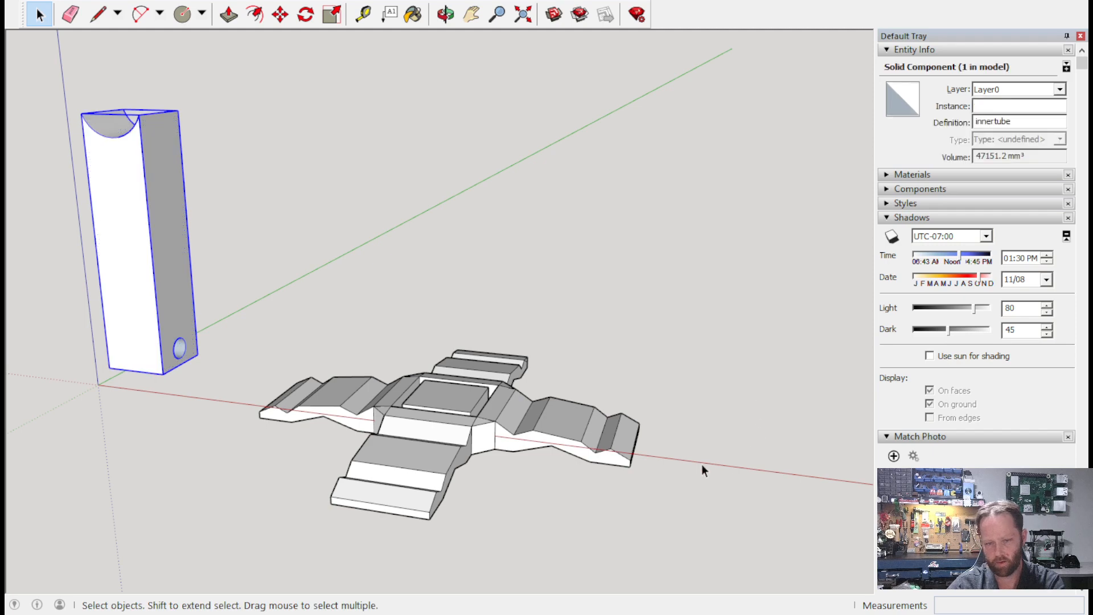
Move the innertube component onto the raised central square of the base.
{"action": "left_click", "coordinate": [280, 14]}
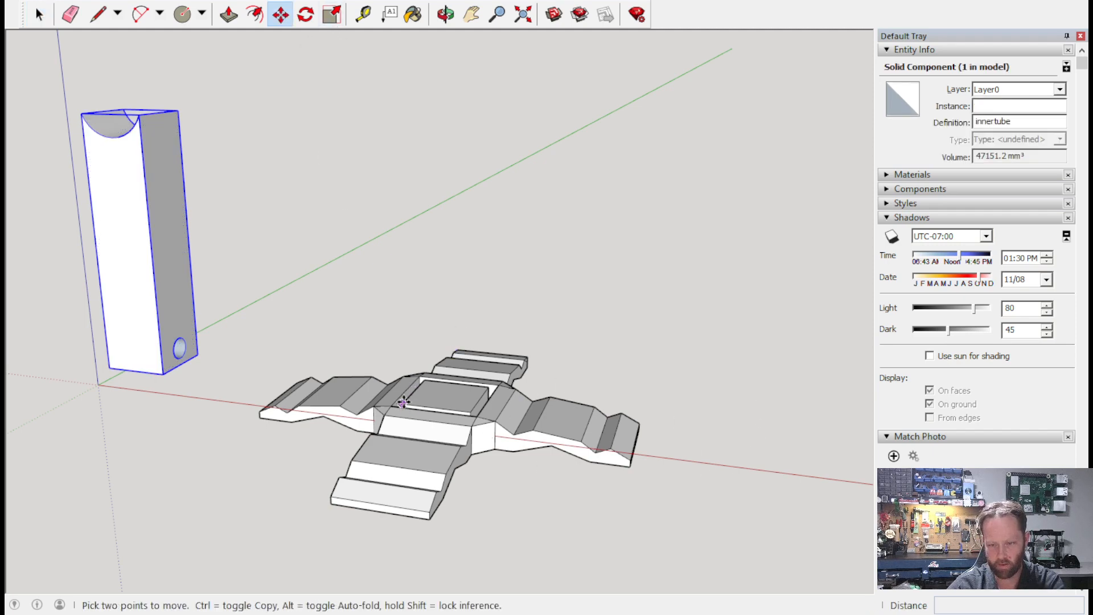
{"action": "left_click", "coordinate": [402, 402]}
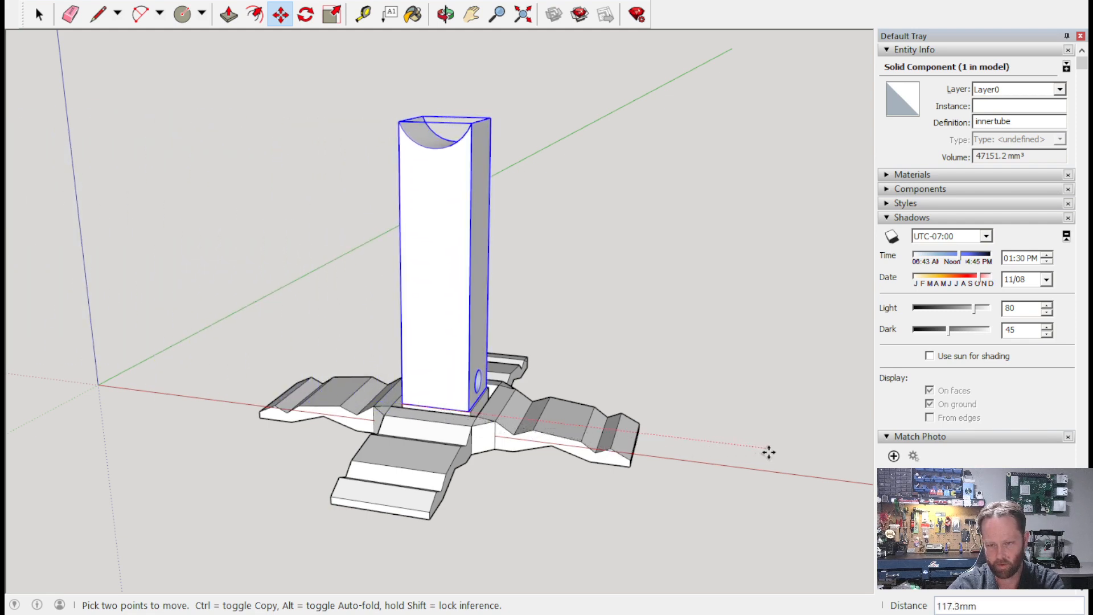
{"action": "left_click", "coordinate": [769, 453]}
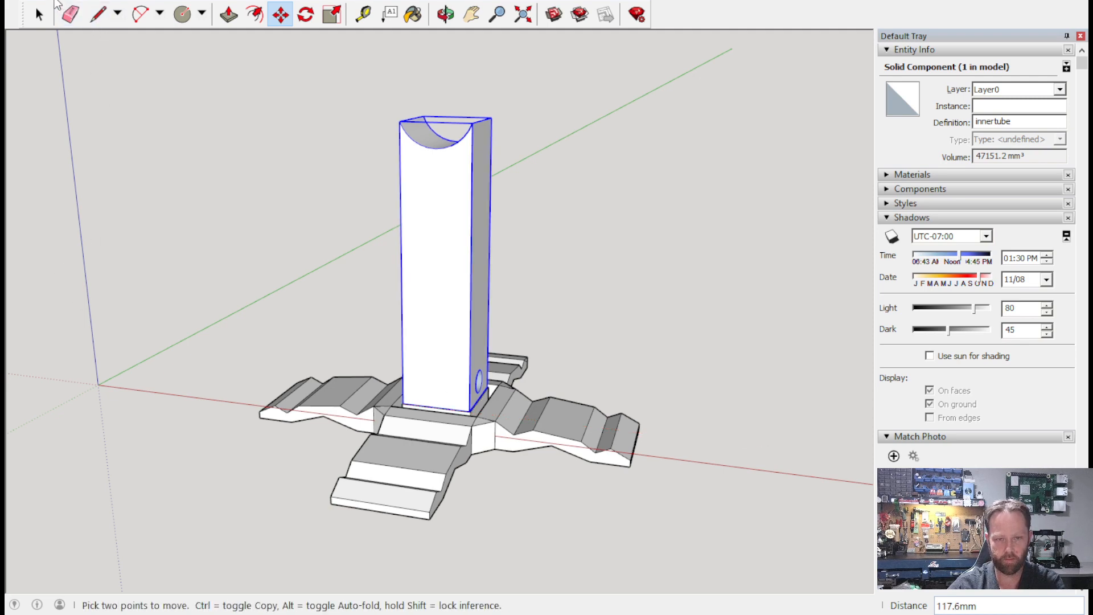
Unhide the outertube and move it by its lower corner about 117.9 mm onto the base, so it encloses the innertube.
{"action": "left_click", "coordinate": [94, 195]}
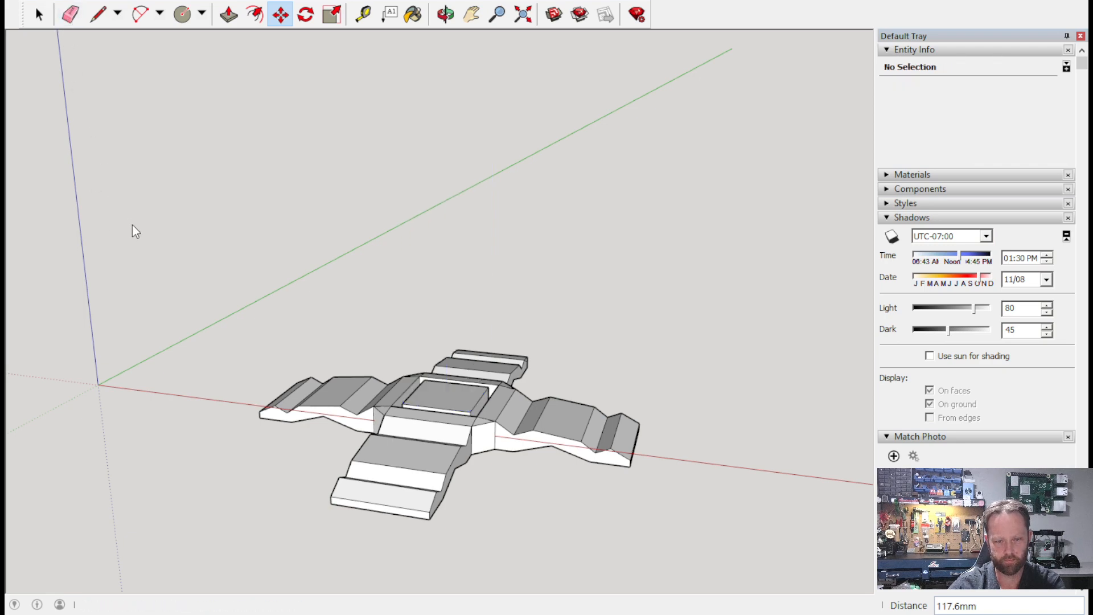
{"action": "left_click", "coordinate": [342, 245]}
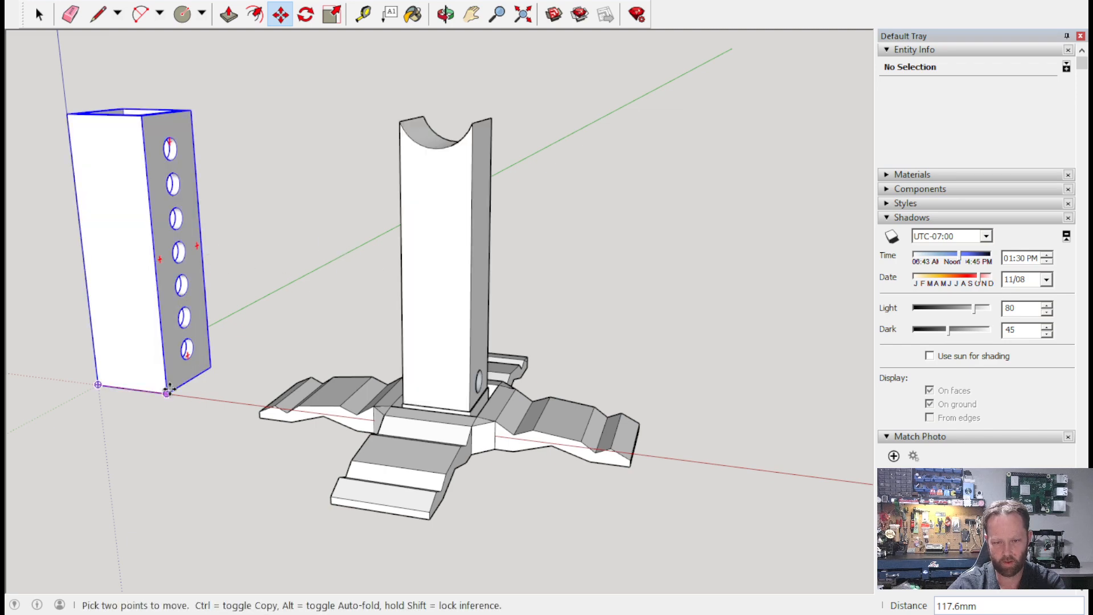
{"action": "left_click", "coordinate": [167, 391]}
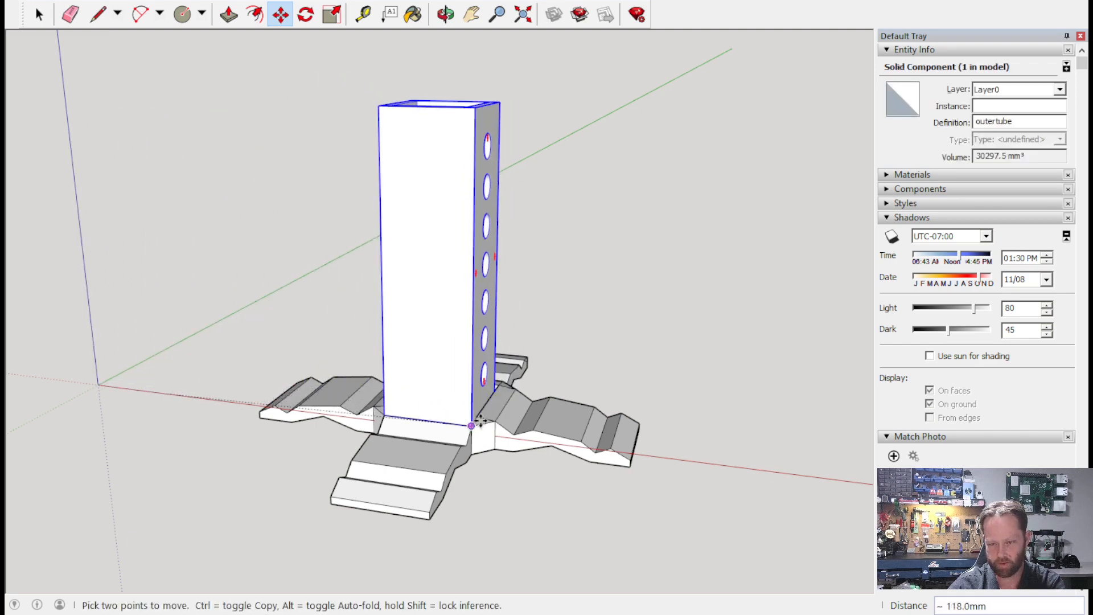
{"action": "left_click", "coordinate": [479, 416]}
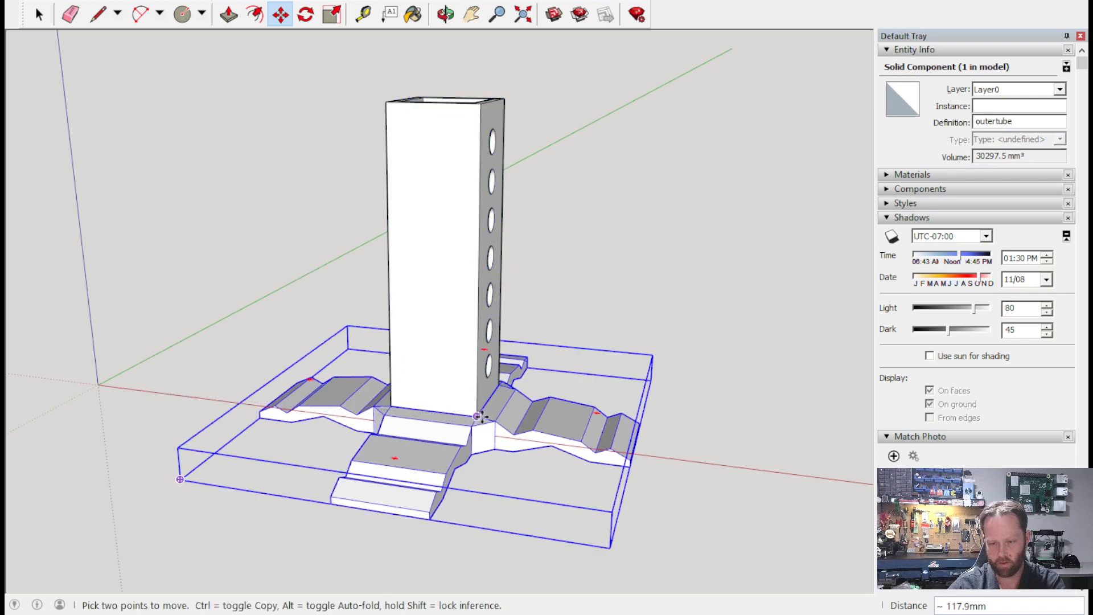
{"action": "middle_click_drag", "start_coordinate": [563, 268], "coordinate": [164, 219]}
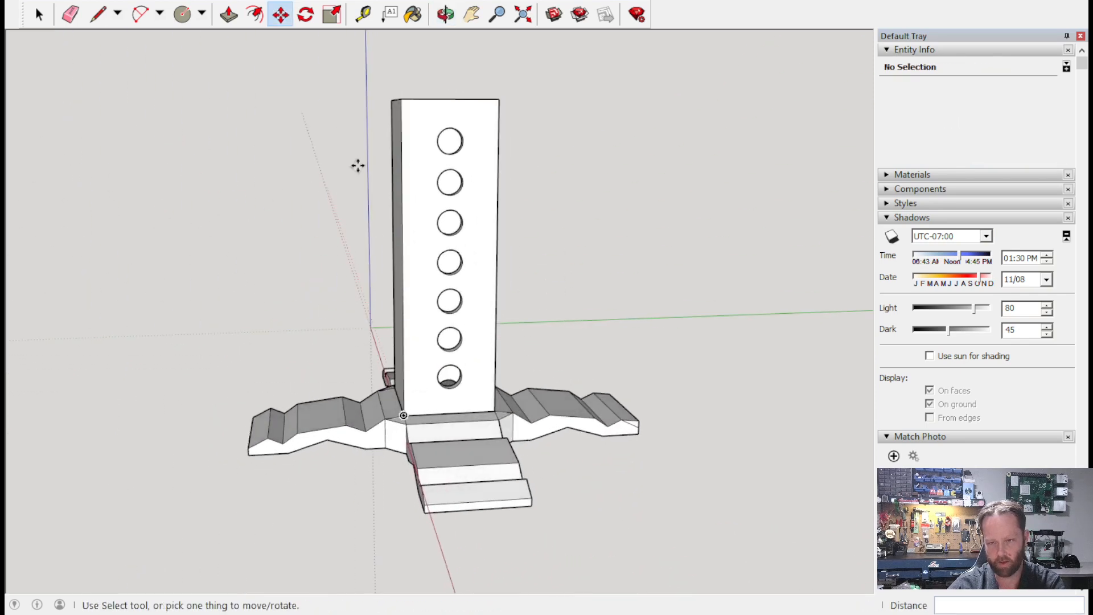
Move the outertube by its upper corner about 4 mm to adjust how it sits around the innertube.
{"action": "middle_click_drag", "start_coordinate": [394, 173], "coordinate": [385, 239]}
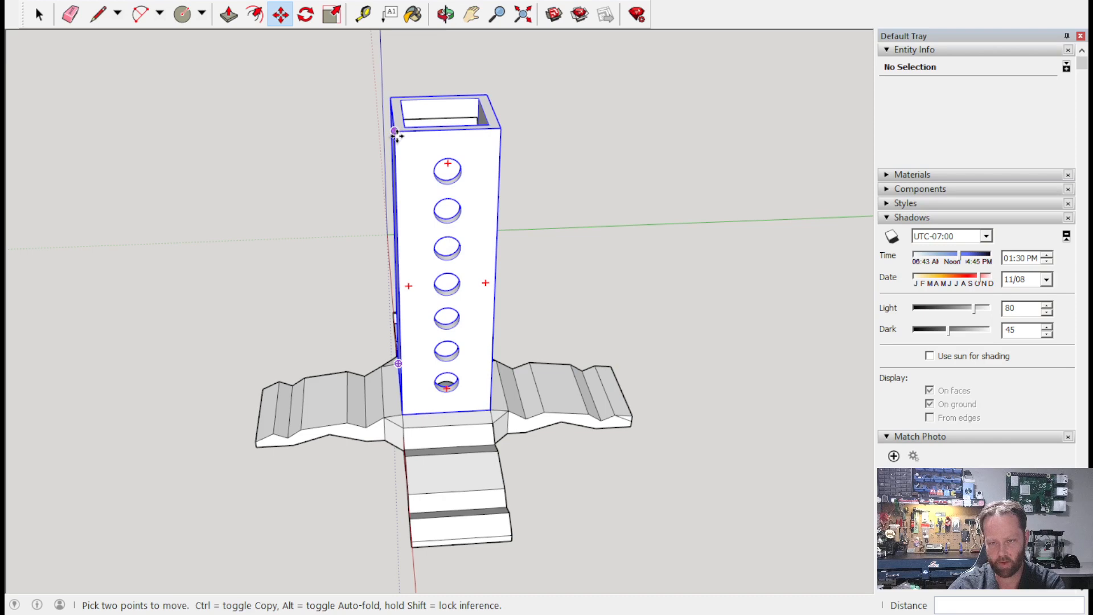
{"action": "left_click", "coordinate": [395, 132]}
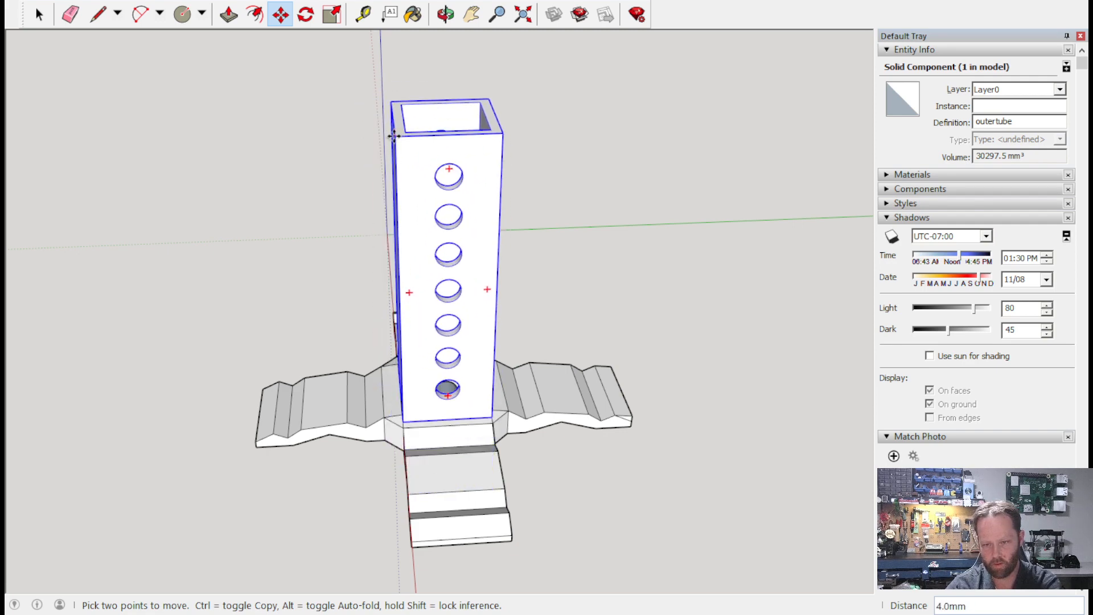
{"action": "middle_click_drag", "start_coordinate": [466, 215], "coordinate": [185, 190]}
{"action": "middle_click_drag", "start_coordinate": [354, 320], "coordinate": [391, 325]}
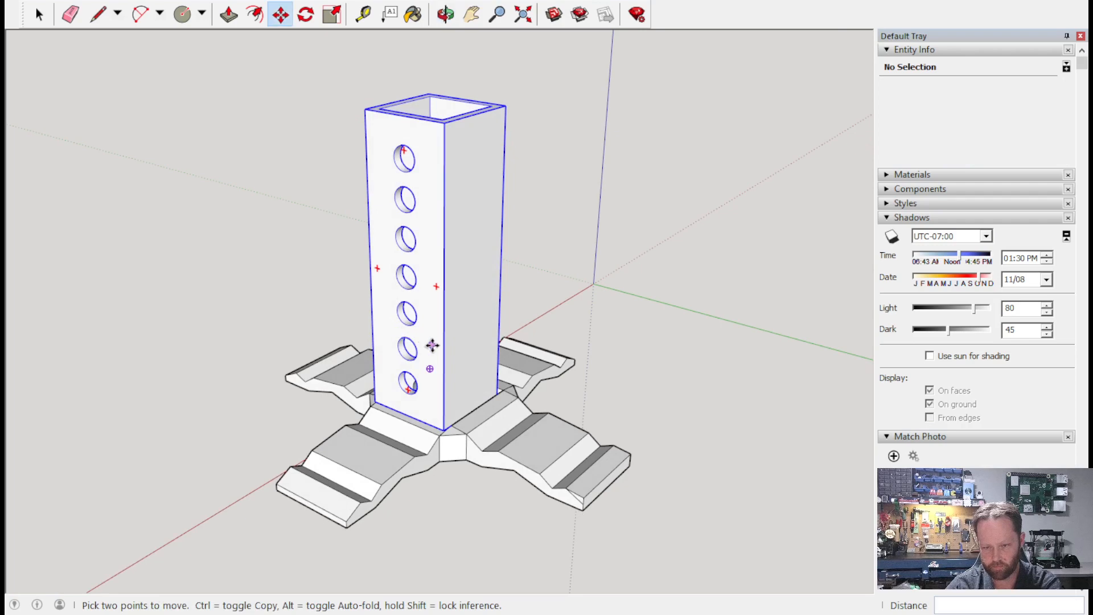
{"action": "left_click", "coordinate": [427, 344]}
{"action": "left_click", "coordinate": [435, 336]}
{"action": "key", "text": "Escape"}
{"action": "middle_click_drag", "start_coordinate": [442, 344], "coordinate": [417, 565]}
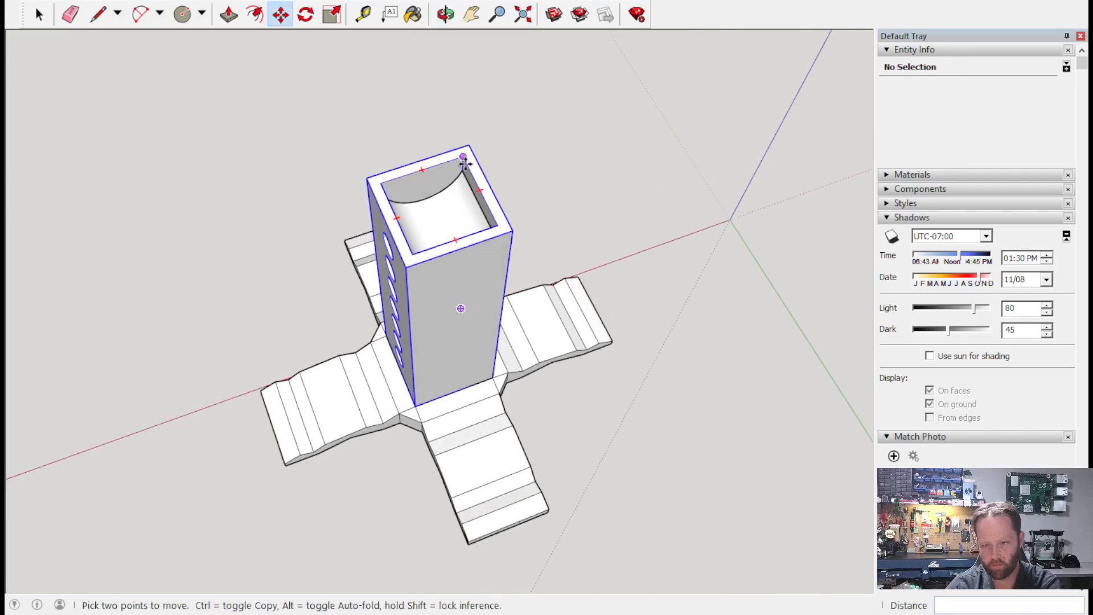
{"action": "left_click", "coordinate": [465, 163]}
{"action": "middle_click_drag", "start_coordinate": [379, 362], "coordinate": [426, 98]}
{"action": "key", "text": "Escape"}
Move the innertube about 0.3 mm sideways so its hole is centred within the outertube's lowest hole.
{"action": "scroll", "coordinate": [454, 385], "scroll_direction": "up", "scroll_amount": 4}
{"action": "middle_click_drag", "start_coordinate": [462, 411], "coordinate": [510, 319]}
{"action": "scroll", "coordinate": [509, 319], "scroll_direction": "up", "scroll_amount": 3}
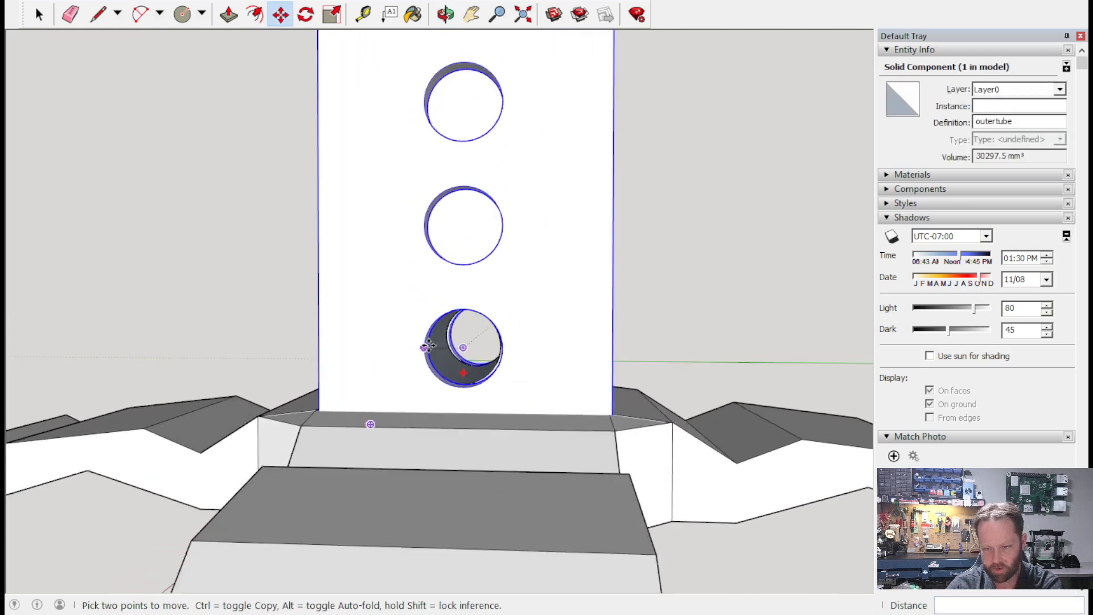
{"action": "scroll", "coordinate": [429, 346], "scroll_direction": "up", "scroll_amount": 5}
{"action": "middle_click_drag", "start_coordinate": [471, 373], "coordinate": [447, 385]}
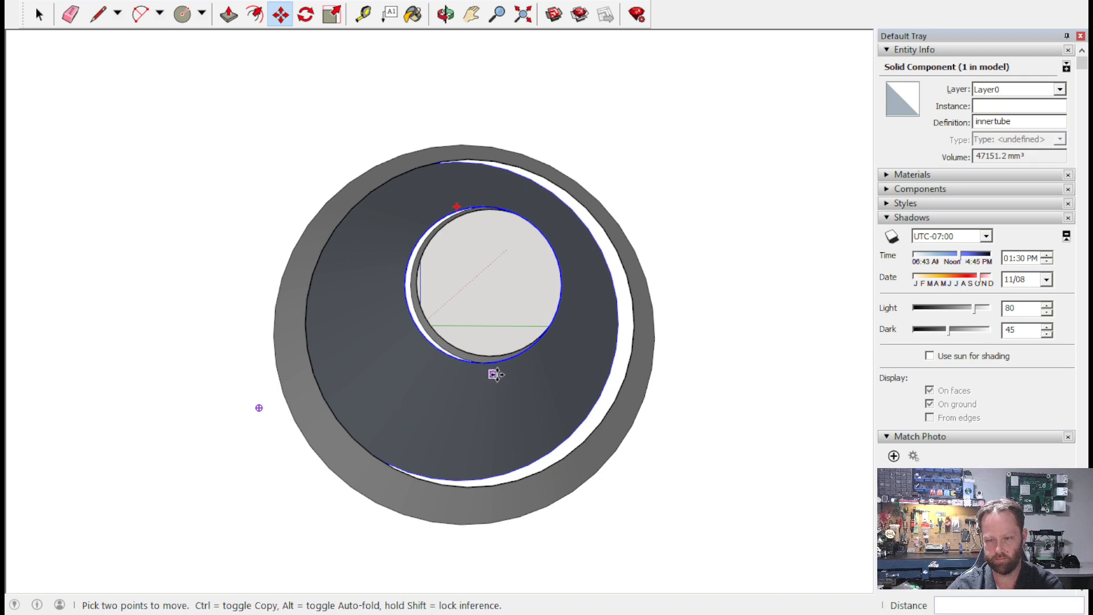
{"action": "left_click", "coordinate": [583, 370]}
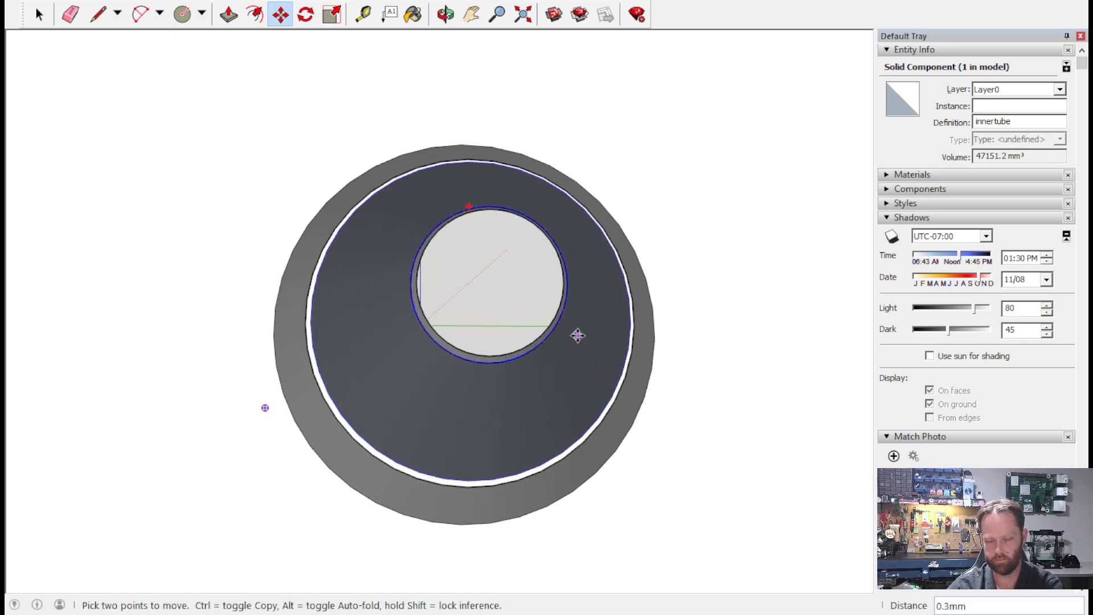
Examine the clearance between the innertube and the outertube's inner walls from above, at the corners and along each side.
{"action": "middle_click_drag", "start_coordinate": [569, 359], "coordinate": [385, 215]}
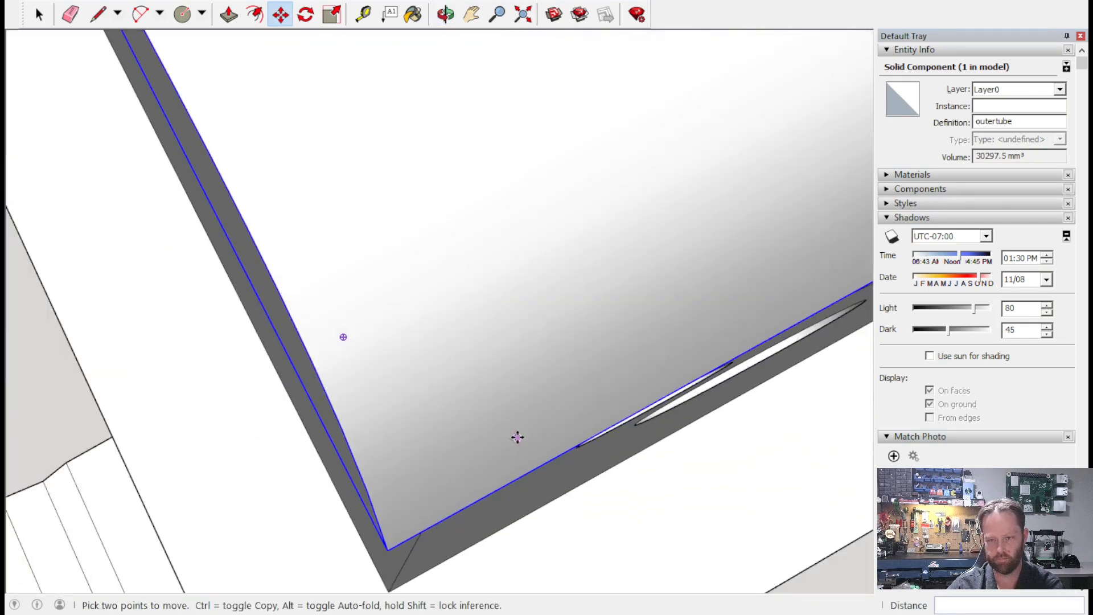
{"action": "scroll", "coordinate": [517, 437], "scroll_direction": "down", "scroll_amount": 10}
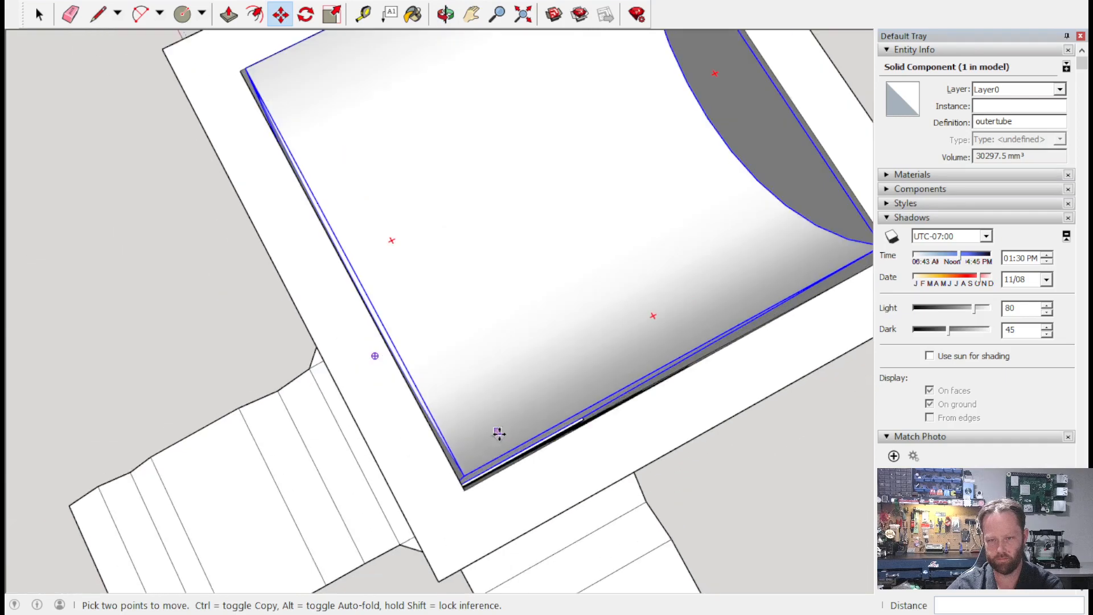
{"action": "middle_click_drag", "start_coordinate": [490, 432], "coordinate": [425, 149]}
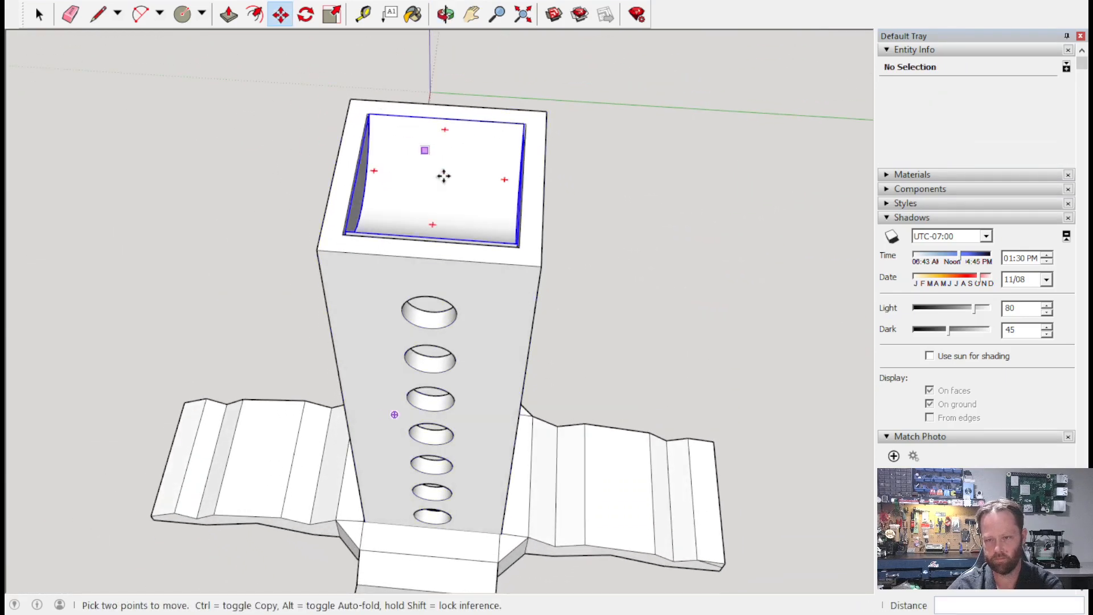
{"action": "scroll", "coordinate": [454, 198], "scroll_direction": "up", "scroll_amount": 6}
{"action": "middle_click_drag", "start_coordinate": [459, 187], "coordinate": [423, 393]}
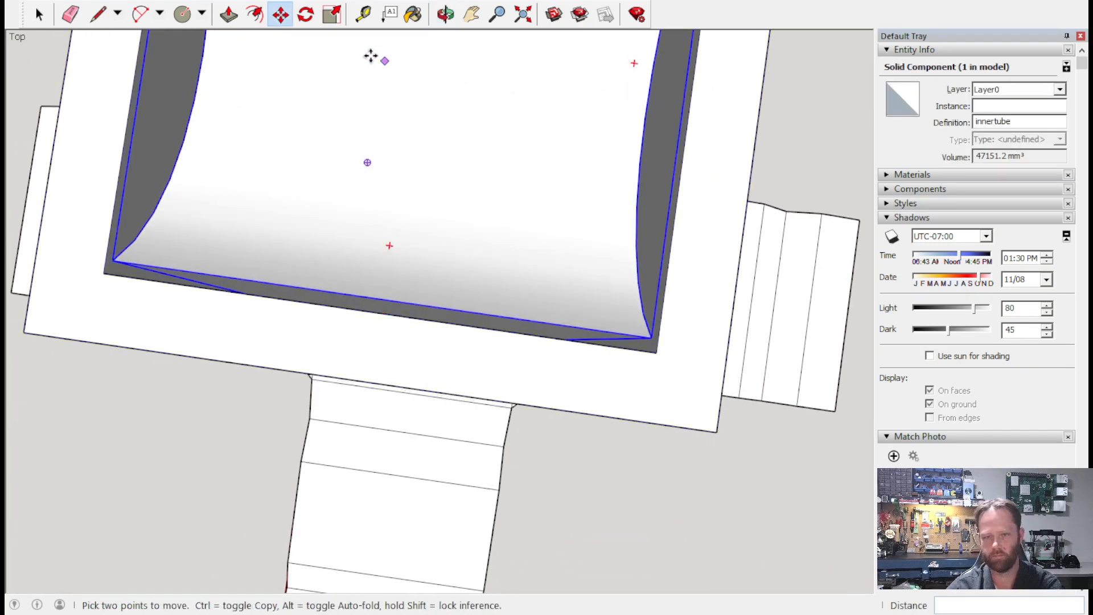
{"action": "left_click", "coordinate": [472, 14]}
{"action": "scroll", "coordinate": [393, 333], "scroll_direction": "up", "scroll_amount": 3}
{"action": "scroll", "coordinate": [393, 333], "scroll_direction": "down", "scroll_amount": 5}
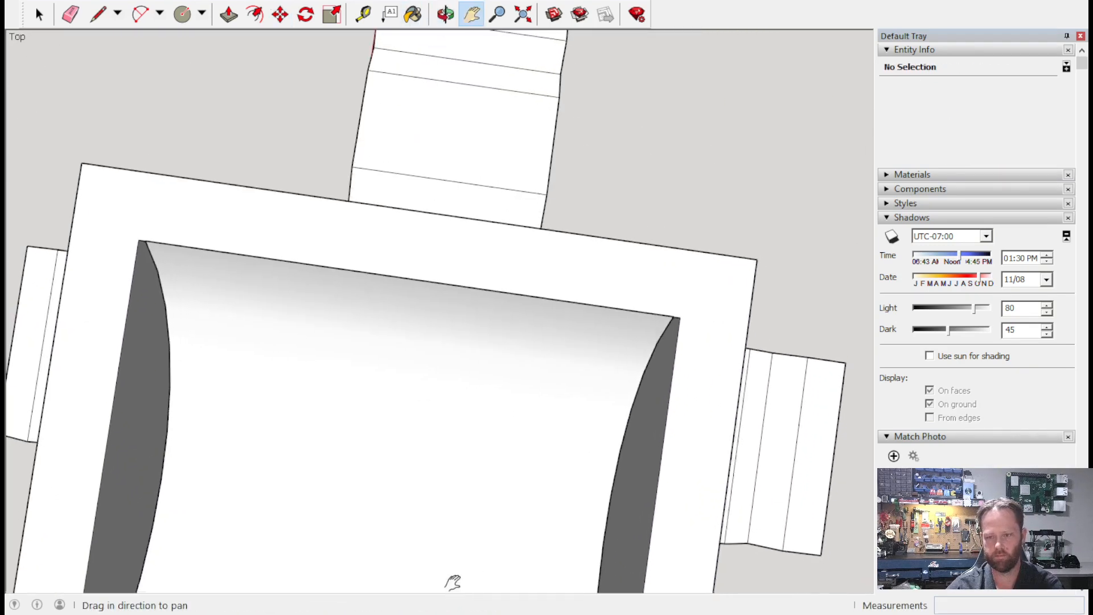
{"action": "left_click_drag", "start_coordinate": [422, 524], "coordinate": [371, 312]}
{"action": "scroll", "coordinate": [369, 211], "scroll_direction": "up", "scroll_amount": 3}
{"action": "scroll", "coordinate": [325, 344], "scroll_direction": "down", "scroll_amount": 3}
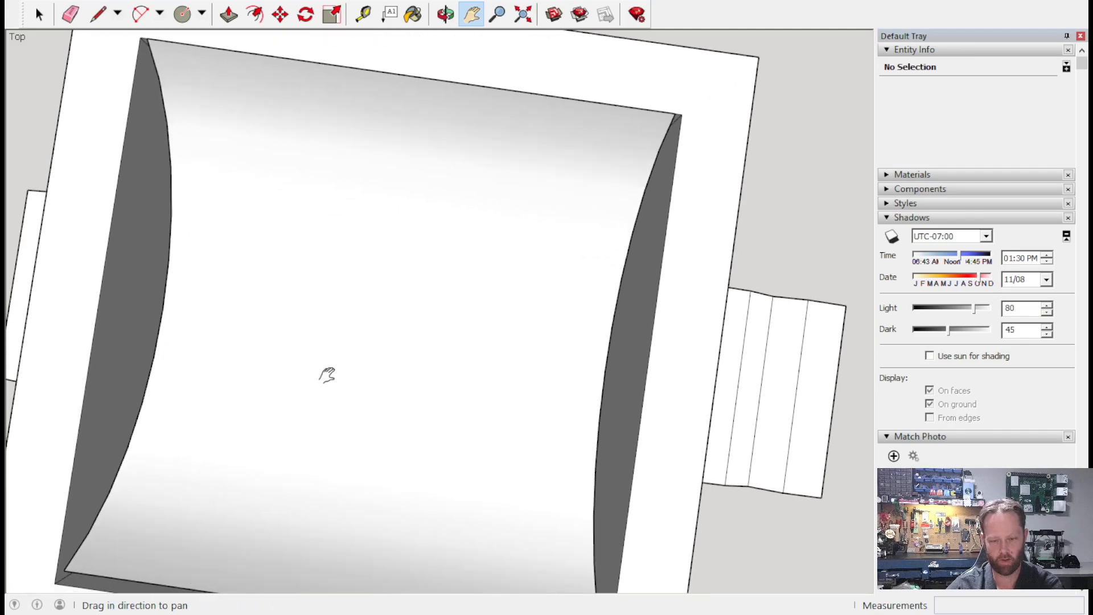
{"action": "left_click_drag", "start_coordinate": [325, 343], "coordinate": [419, 152]}
Pull the tubes apart and clear of the base, moving the outertube about 80.7 mm and the innertube about 28.2 mm.
{"action": "middle_click_drag", "start_coordinate": [178, 165], "coordinate": [506, 303]}
{"action": "scroll", "coordinate": [506, 302], "scroll_direction": "down", "scroll_amount": 5}
{"action": "middle_click_drag", "start_coordinate": [398, 170], "coordinate": [407, 357]}
{"action": "scroll", "coordinate": [408, 357], "scroll_direction": "down", "scroll_amount": 5}
{"action": "middle_click_drag", "start_coordinate": [327, 350], "coordinate": [620, 367]}
{"action": "scroll", "coordinate": [614, 393], "scroll_direction": "down", "scroll_amount": 5}
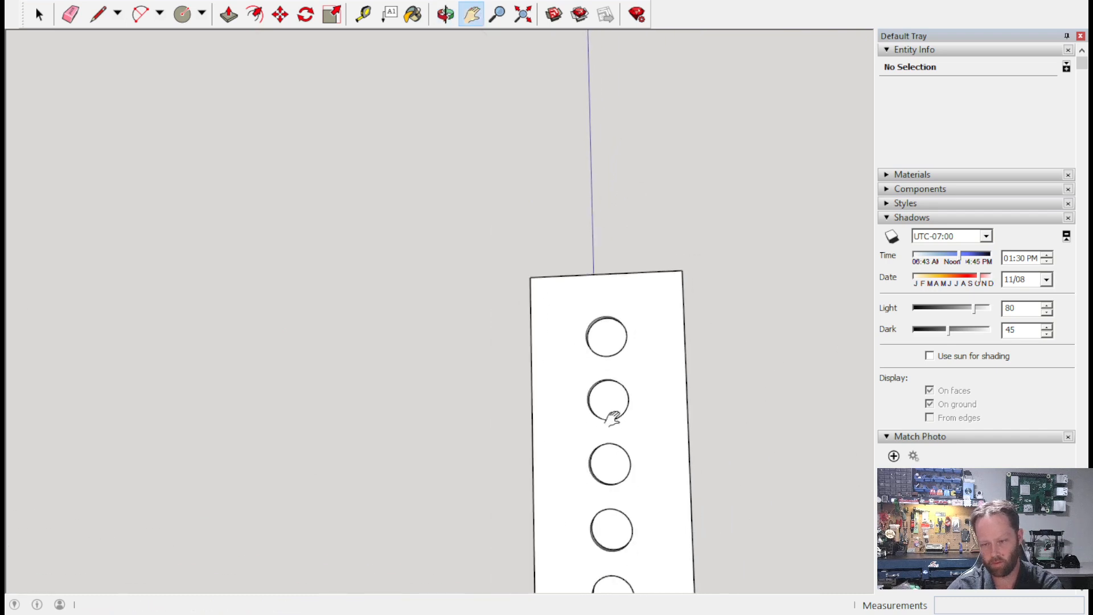
{"action": "scroll", "coordinate": [600, 426], "scroll_direction": "up", "scroll_amount": 1}
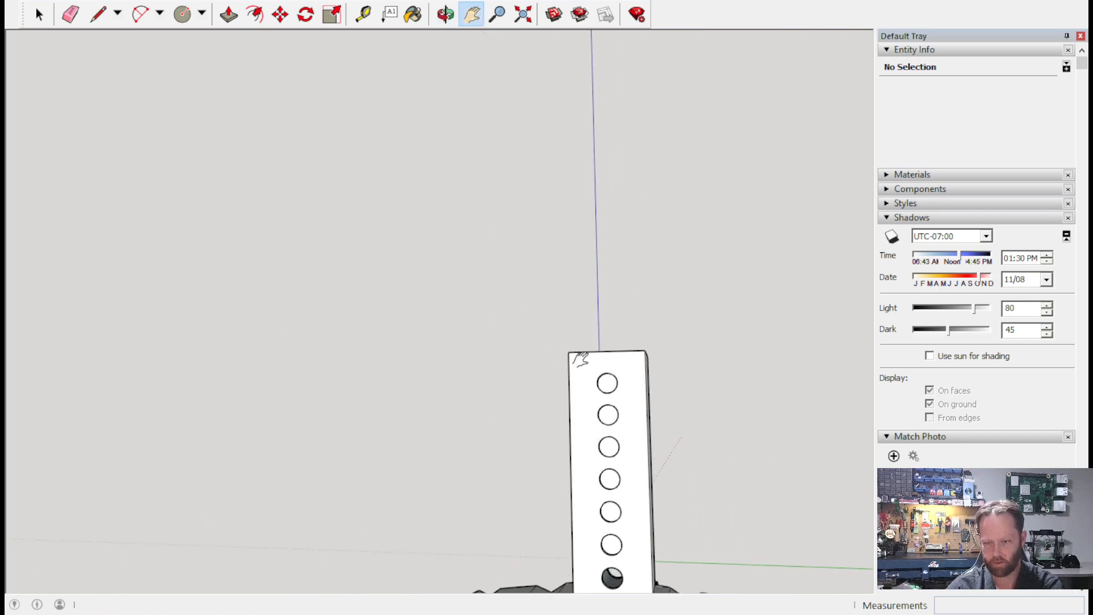
{"action": "left_click", "coordinate": [280, 15]}
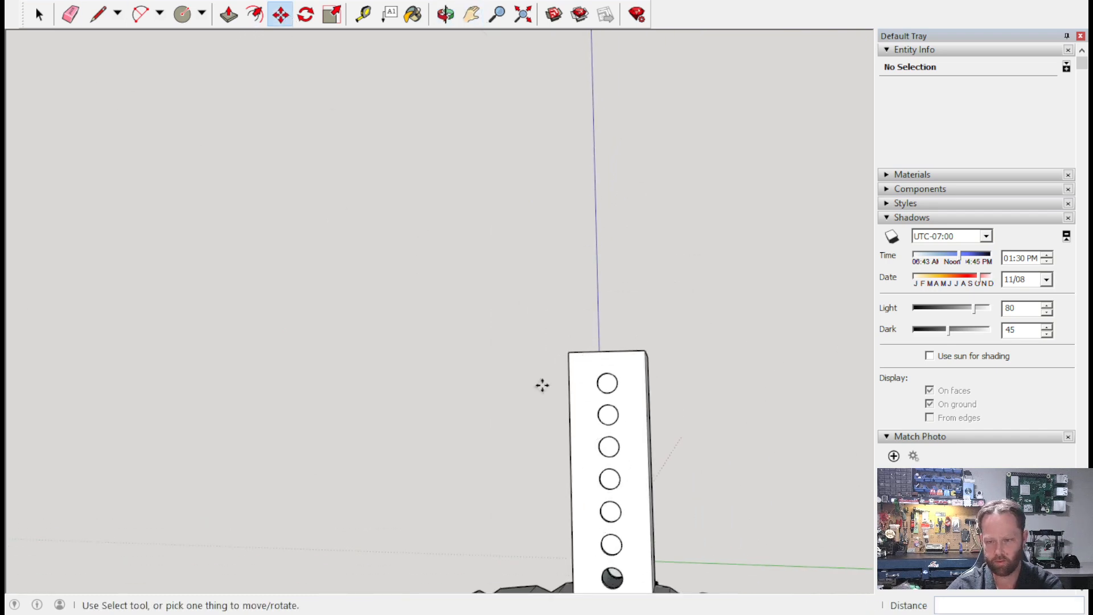
{"action": "left_click", "coordinate": [601, 478]}
{"action": "left_click", "coordinate": [397, 426]}
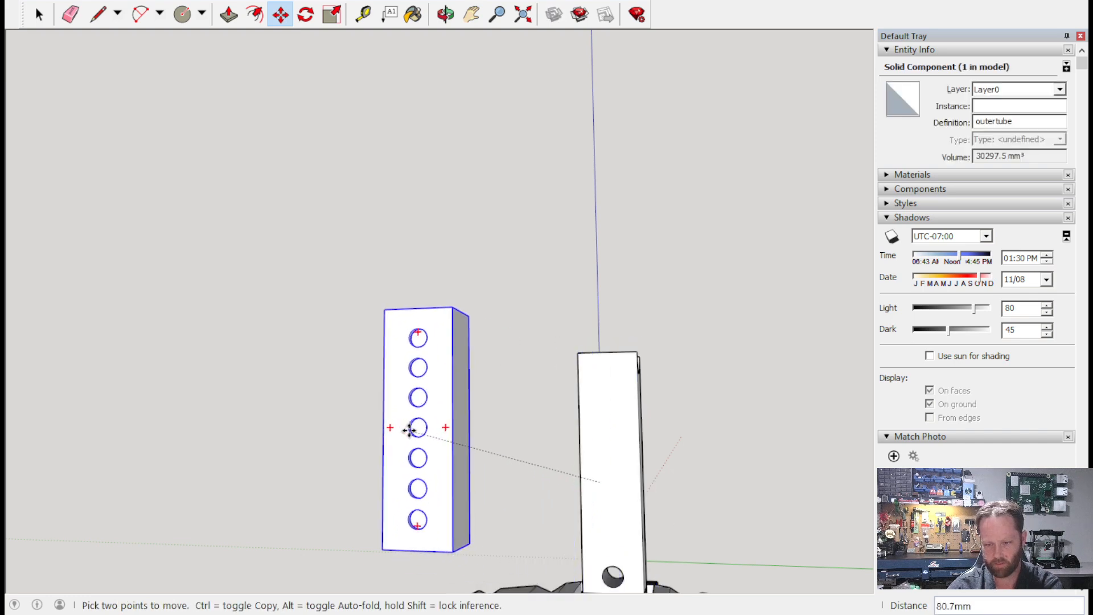
{"action": "left_click", "coordinate": [590, 463]}
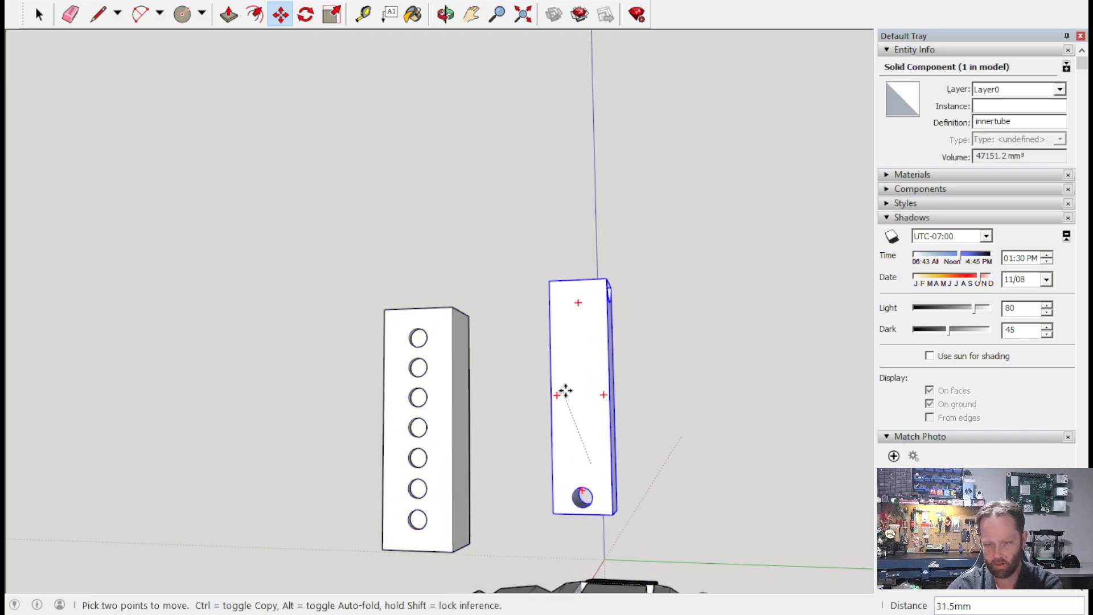
{"action": "left_click", "coordinate": [637, 412]}
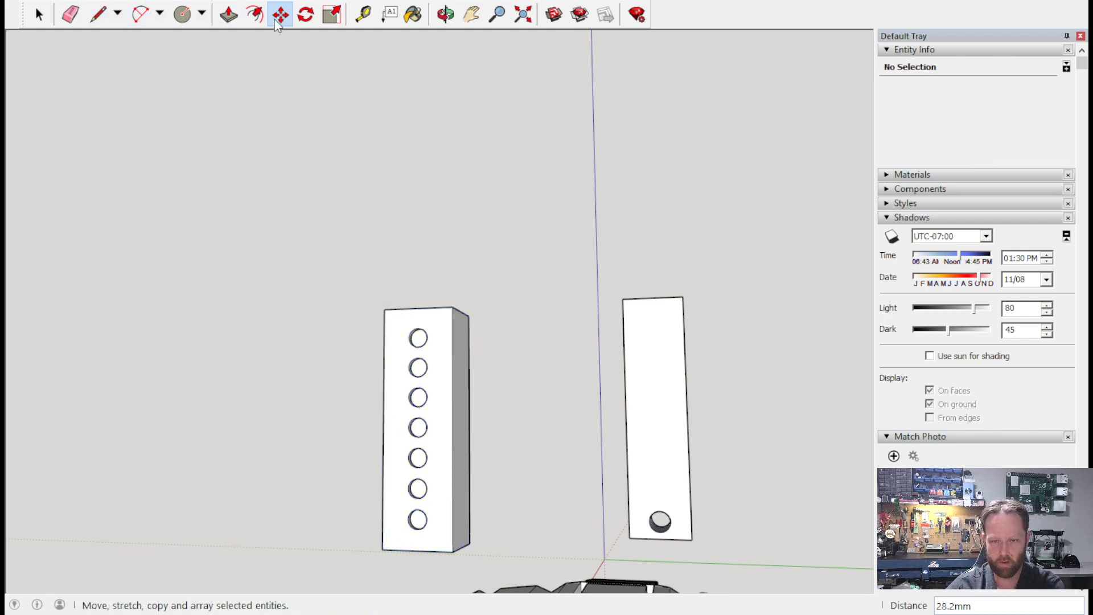
Measure from the outertube's bottom edge up to its lowest hole, and from the innertube's hole down to its bottom edge.
{"action": "left_click", "coordinate": [363, 14]}
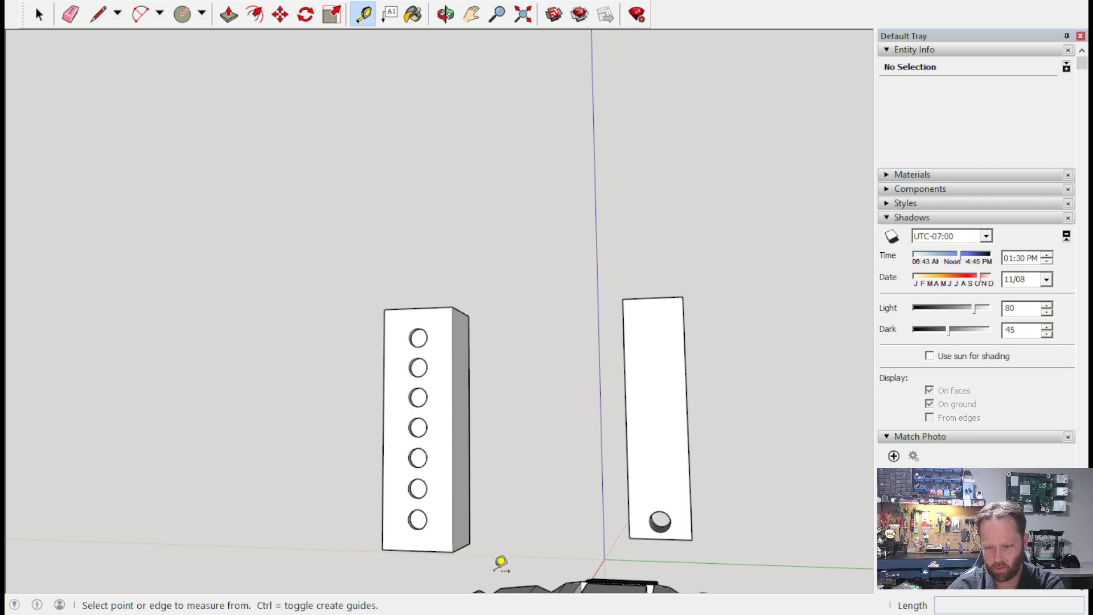
{"action": "left_click", "coordinate": [417, 551]}
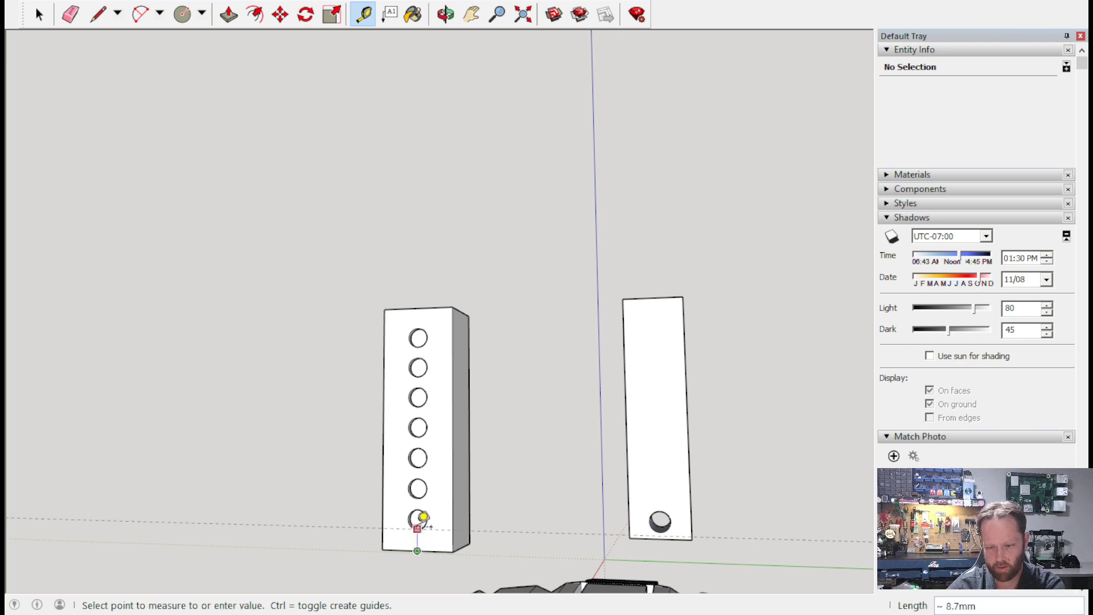
{"action": "left_click", "coordinate": [423, 516]}
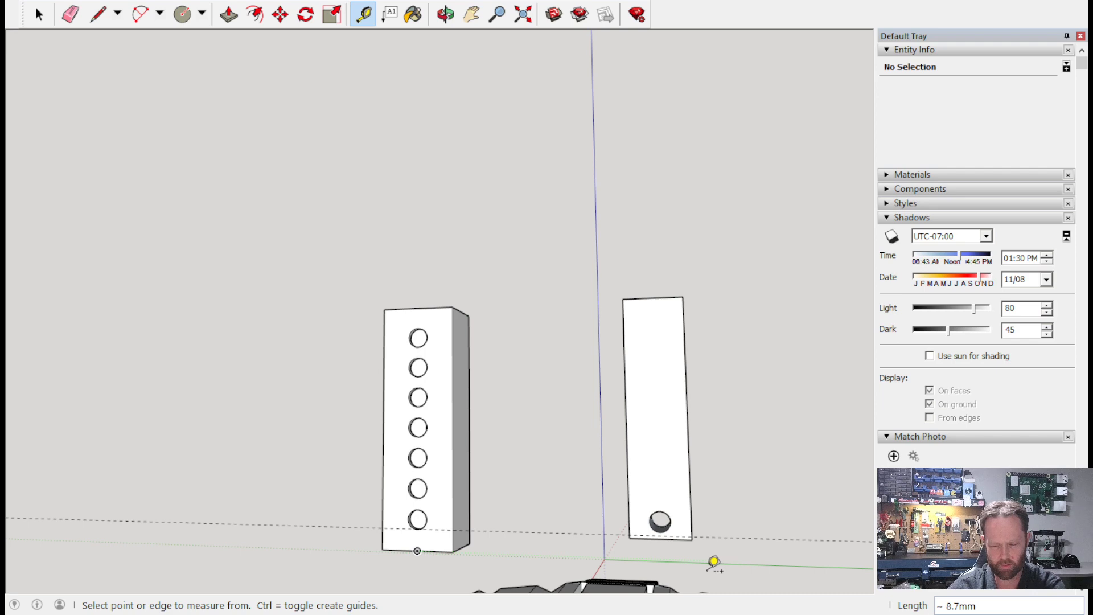
{"action": "scroll", "coordinate": [677, 544], "scroll_direction": "up", "scroll_amount": 5}
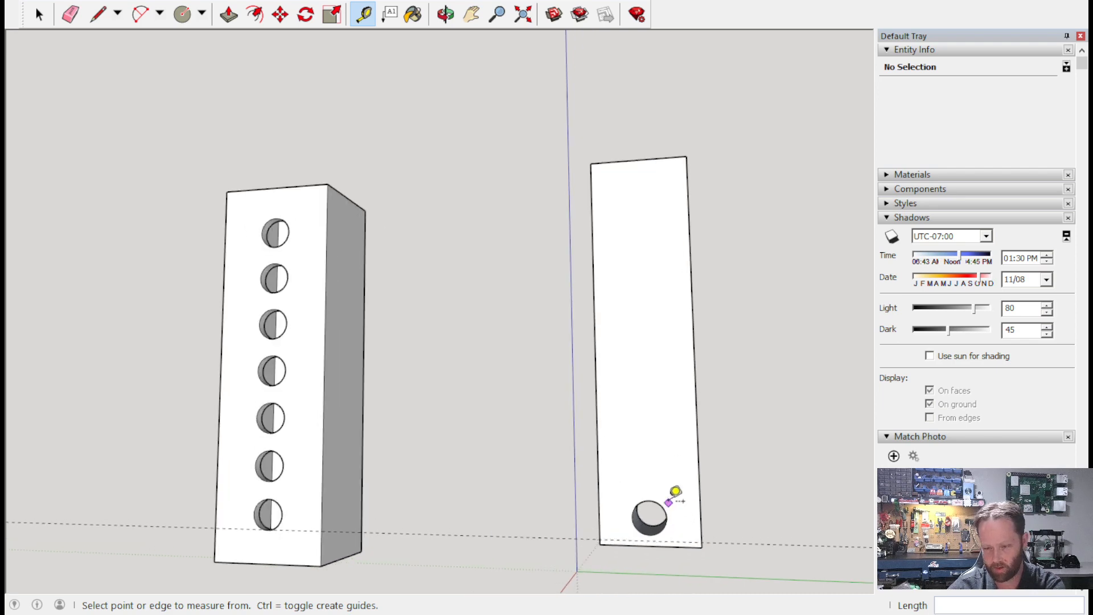
{"action": "left_click", "coordinate": [636, 543]}
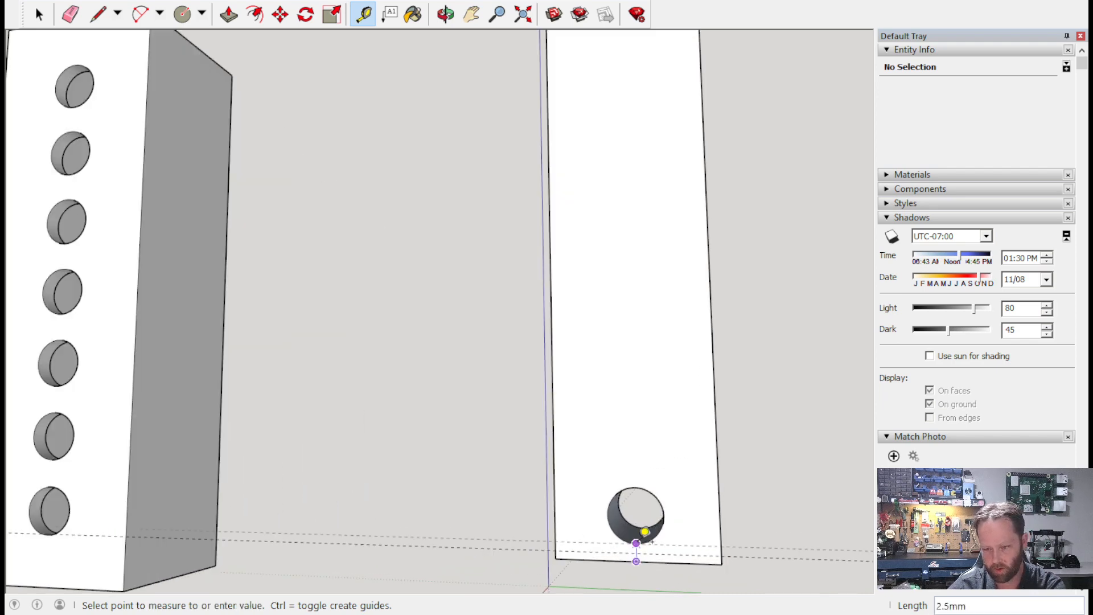
{"action": "left_click", "coordinate": [636, 561]}
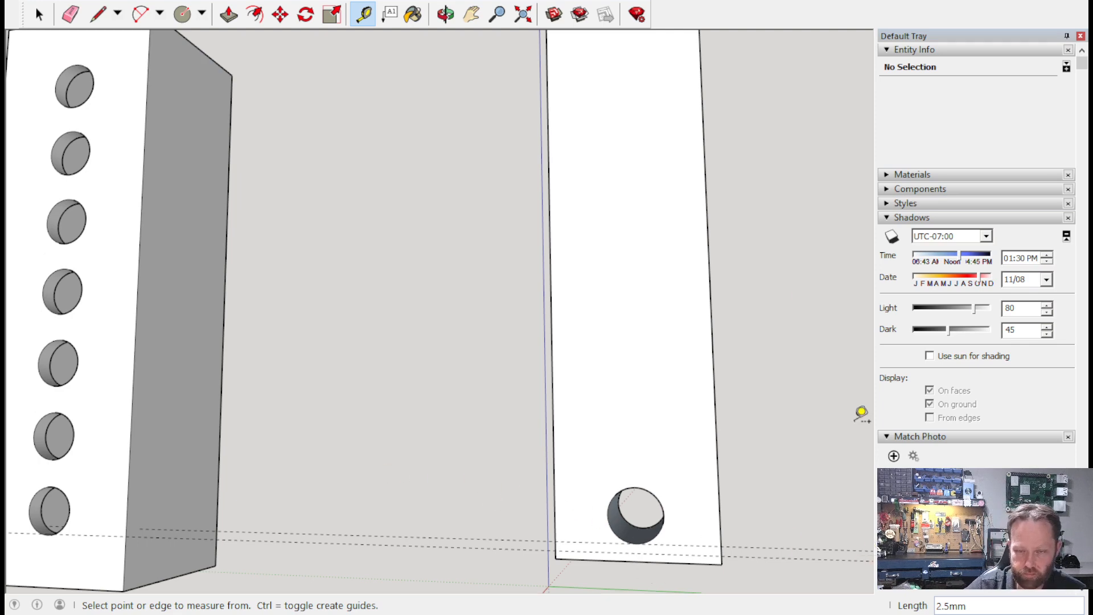
Measure from the bottom point of the outertube's lowest hole straight down to the tube's bottom edge.
{"action": "key", "text": "o"}
{"action": "left_click_drag", "start_coordinate": [139, 510], "coordinate": [262, 446]}
{"action": "middle_click_drag", "start_coordinate": [263, 445], "coordinate": [381, 439]}
{"action": "scroll", "coordinate": [381, 439], "scroll_direction": "down", "scroll_amount": 2}
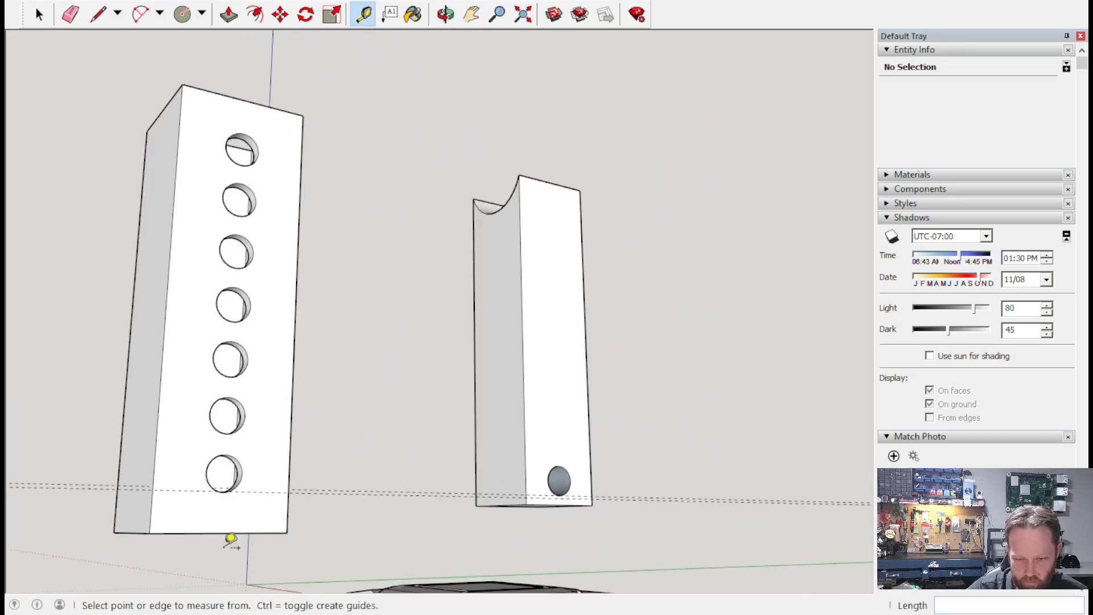
{"action": "scroll", "coordinate": [227, 533], "scroll_direction": "up", "scroll_amount": 4}
{"action": "scroll", "coordinate": [181, 487], "scroll_direction": "up", "scroll_amount": 1}
{"action": "left_click", "coordinate": [257, 430]}
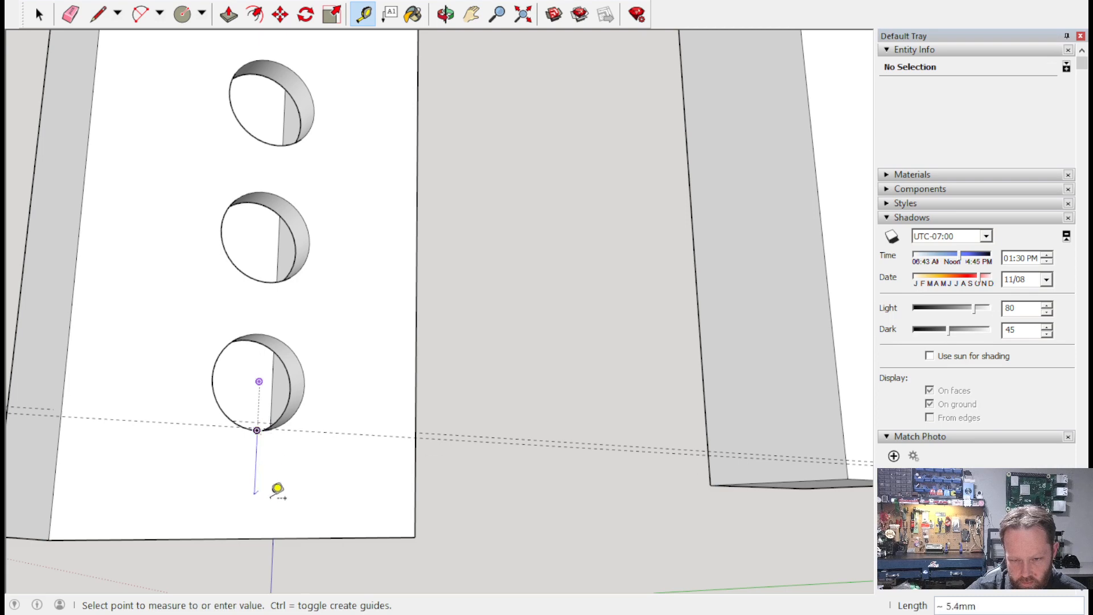
{"action": "left_click", "coordinate": [263, 531]}
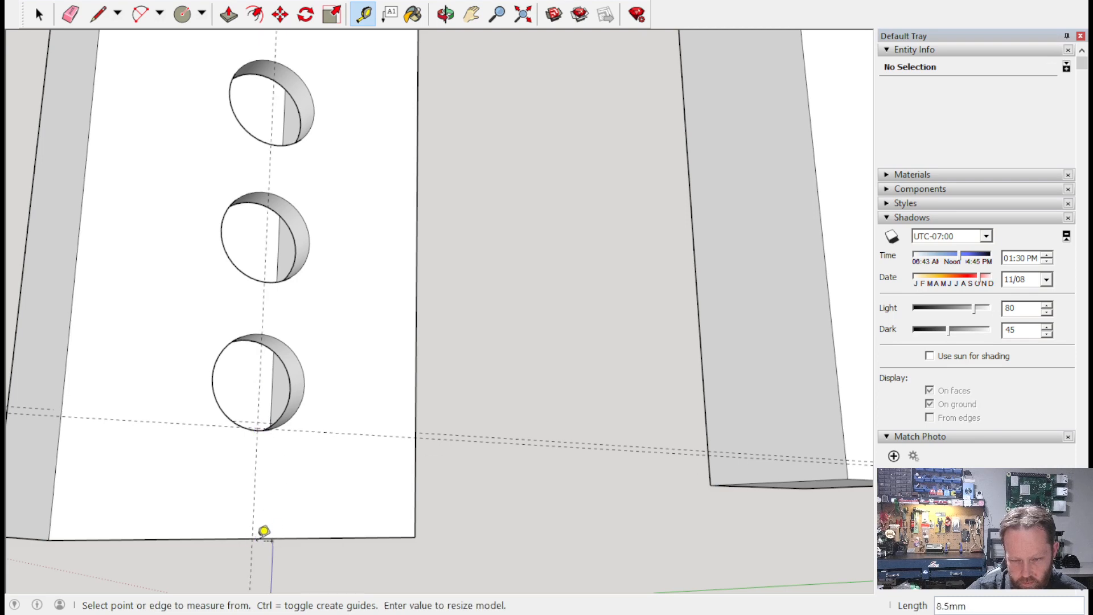
Measure from the bottom point of the innertube's hole straight down to its bottom edge, viewed from the front.
{"action": "middle_click_drag", "start_coordinate": [681, 480], "coordinate": [739, 493]}
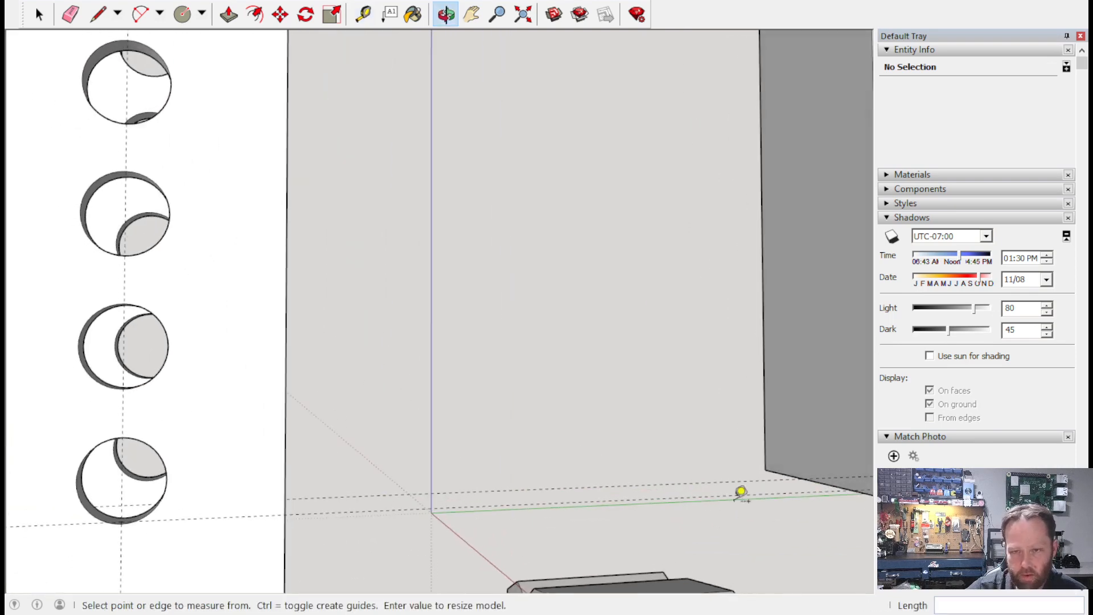
{"action": "left_click", "coordinate": [471, 15]}
{"action": "left_click_drag", "start_coordinate": [487, 273], "coordinate": [159, 228]}
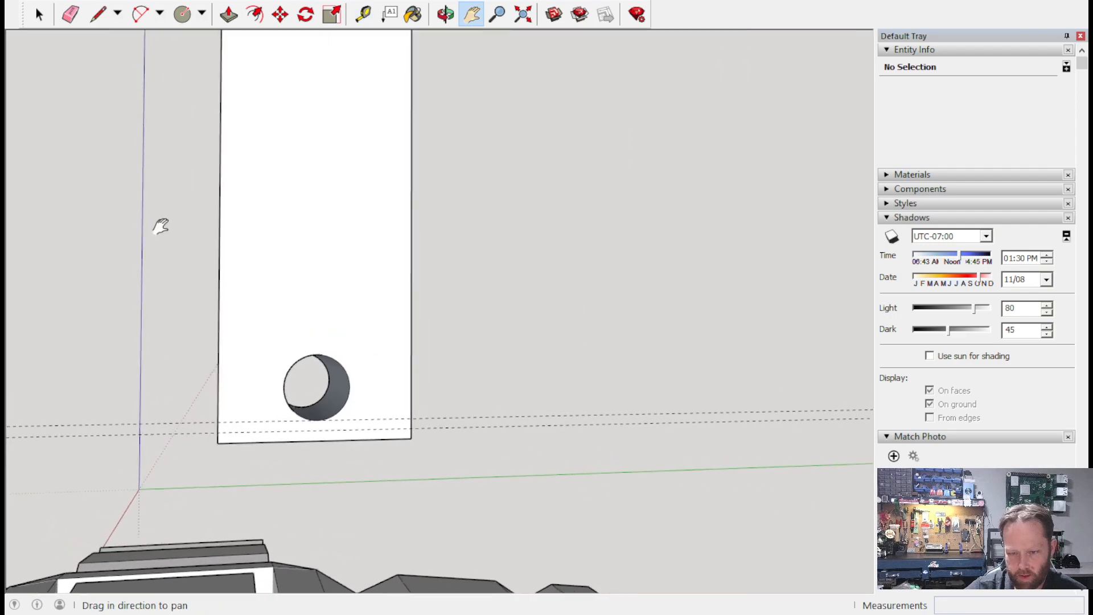
{"action": "scroll", "coordinate": [241, 333], "scroll_direction": "up", "scroll_amount": 3}
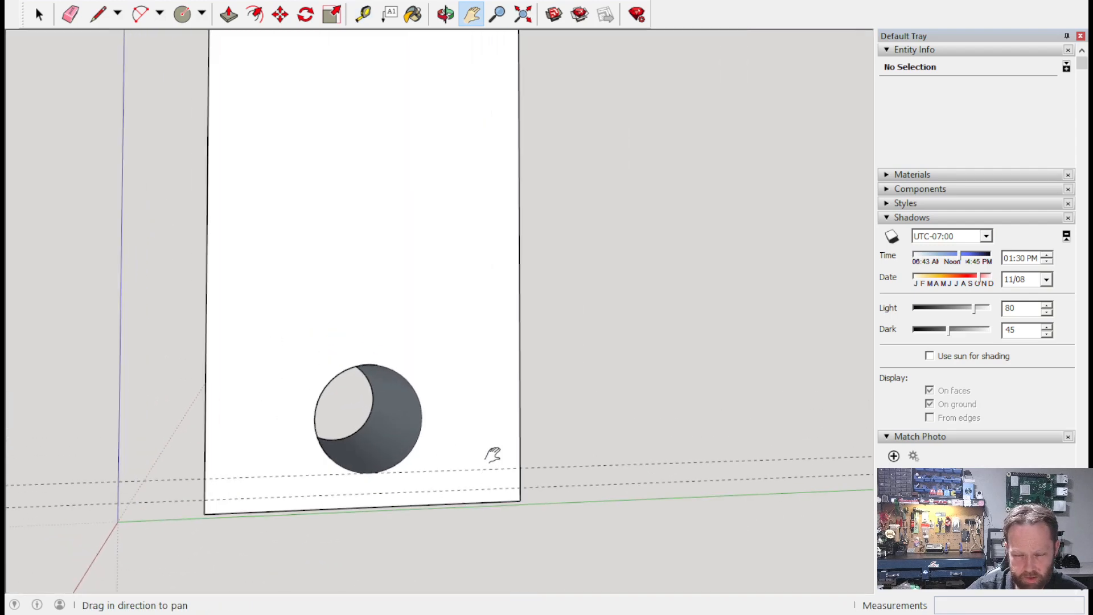
{"action": "left_click", "coordinate": [367, 23]}
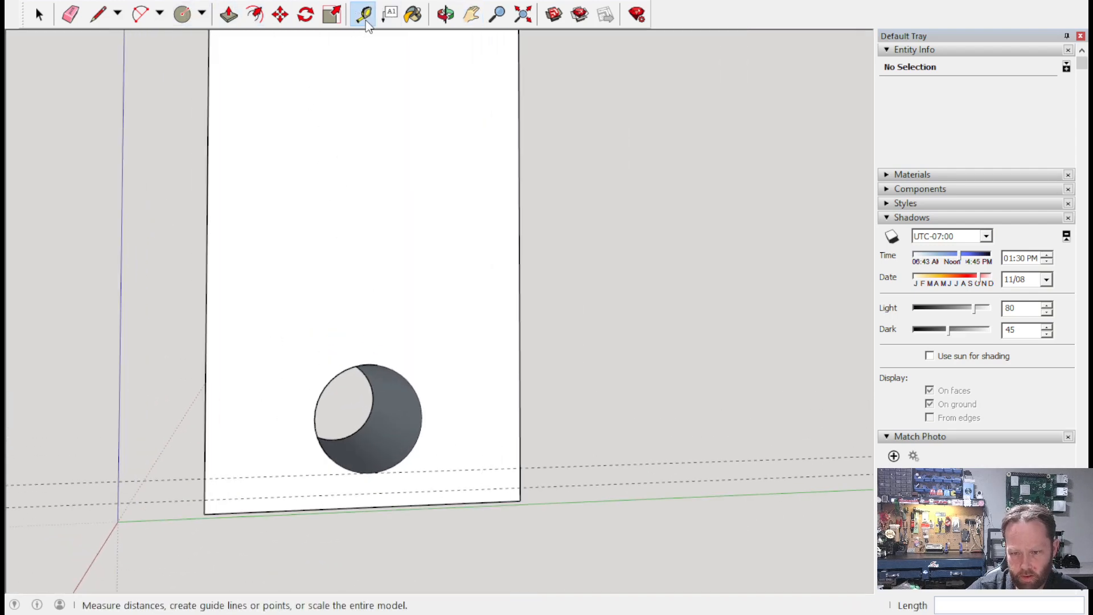
{"action": "scroll", "coordinate": [347, 461], "scroll_direction": "up", "scroll_amount": 2}
{"action": "left_click", "coordinate": [381, 479]}
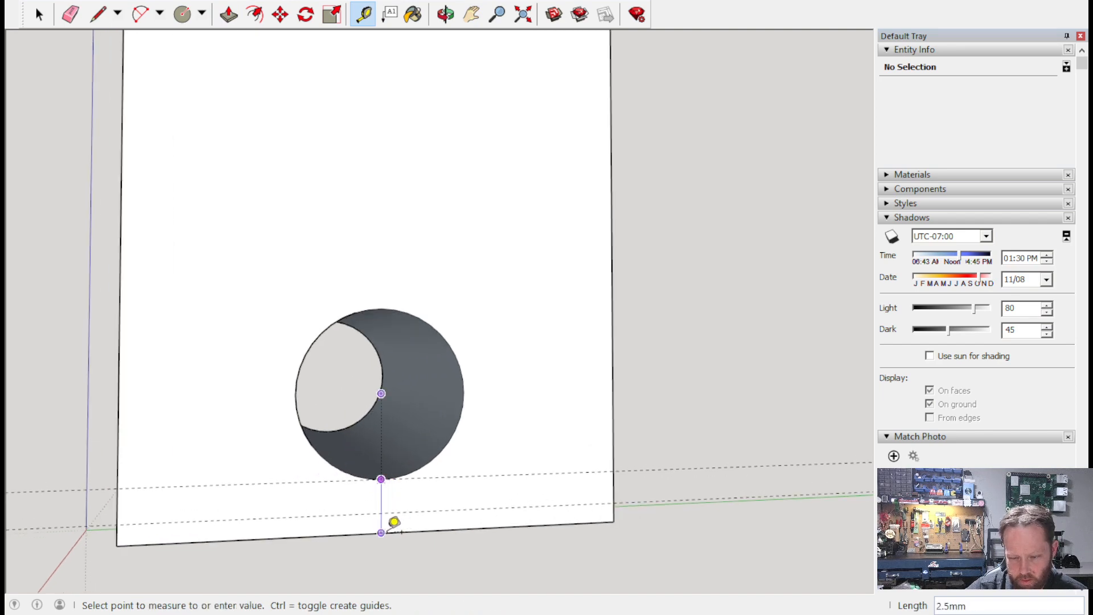
{"action": "left_click", "coordinate": [382, 531]}
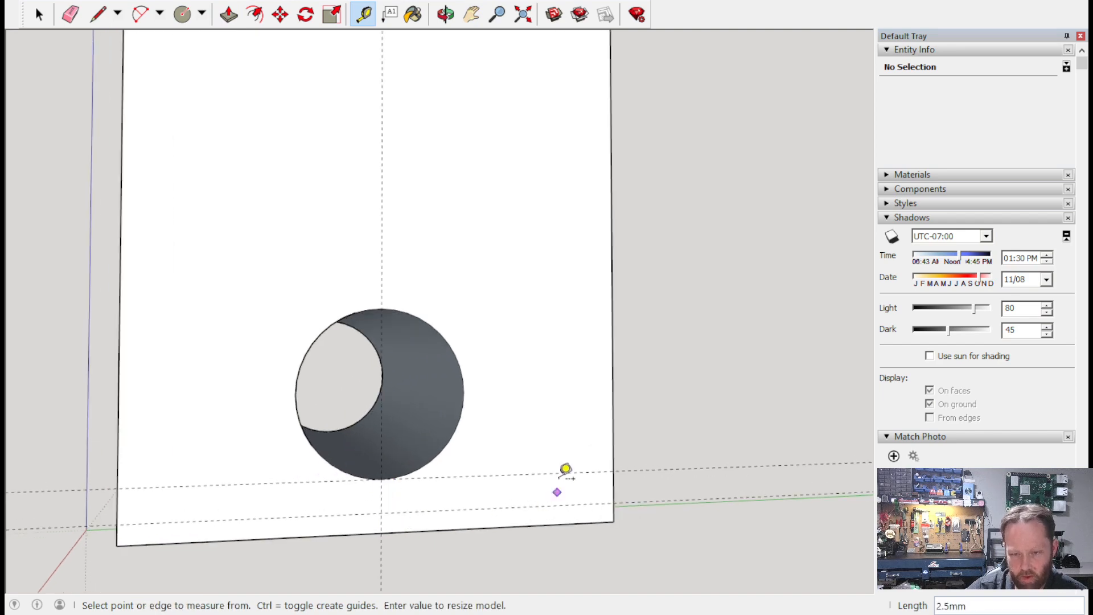
{"action": "left_click", "coordinate": [38, 15]}
{"action": "scroll", "coordinate": [390, 183], "scroll_direction": "down", "scroll_amount": 10}
{"action": "middle_click_drag", "start_coordinate": [390, 184], "coordinate": [289, 356]}
{"action": "scroll", "coordinate": [289, 341], "scroll_direction": "down", "scroll_amount": 2}
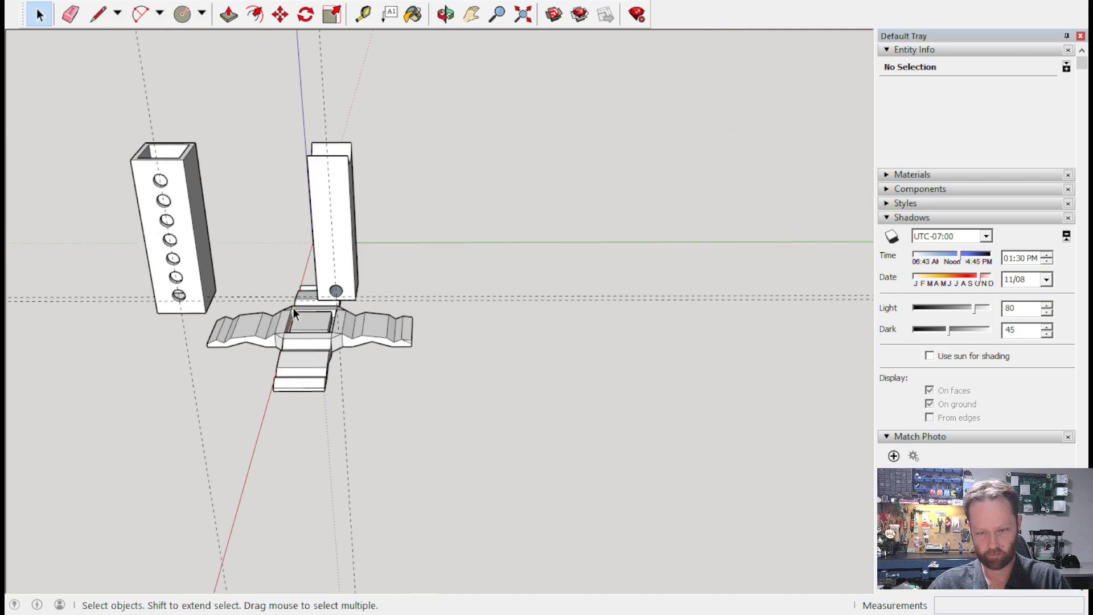
{"action": "middle_click_drag", "start_coordinate": [240, 155], "coordinate": [425, 156]}
{"action": "left_click", "coordinate": [147, 225]}
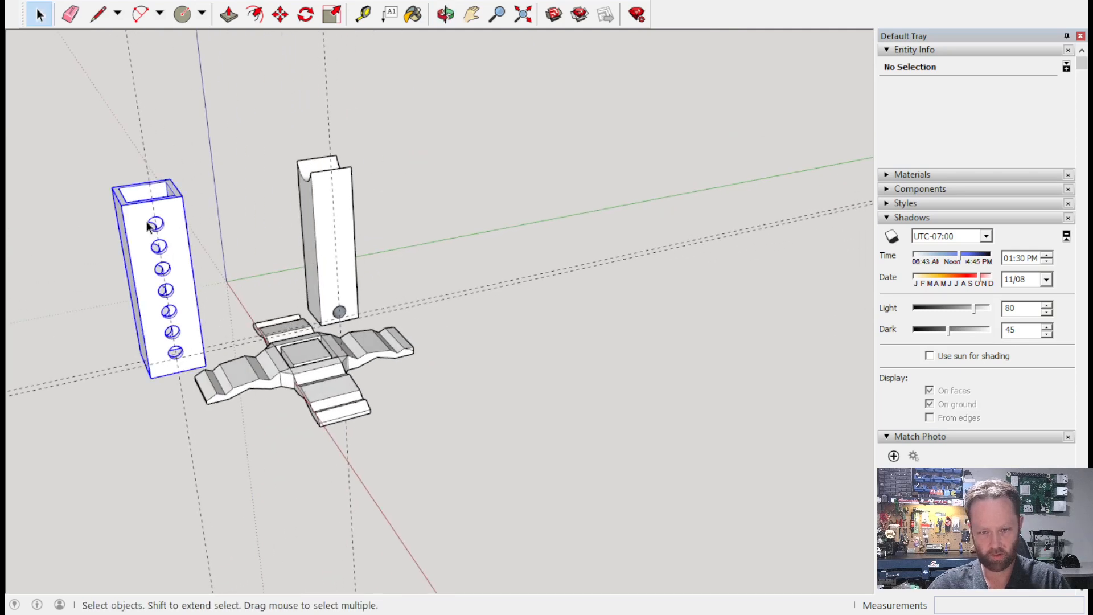
{"action": "right_click", "coordinate": [155, 268]}
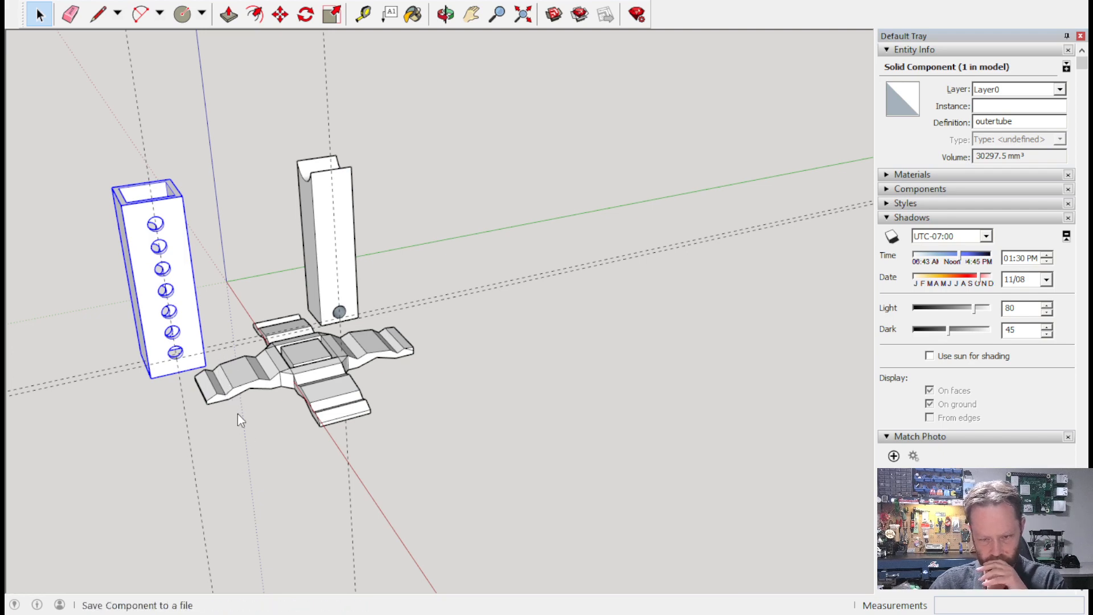
{"action": "left_click", "coordinate": [113, 73]}
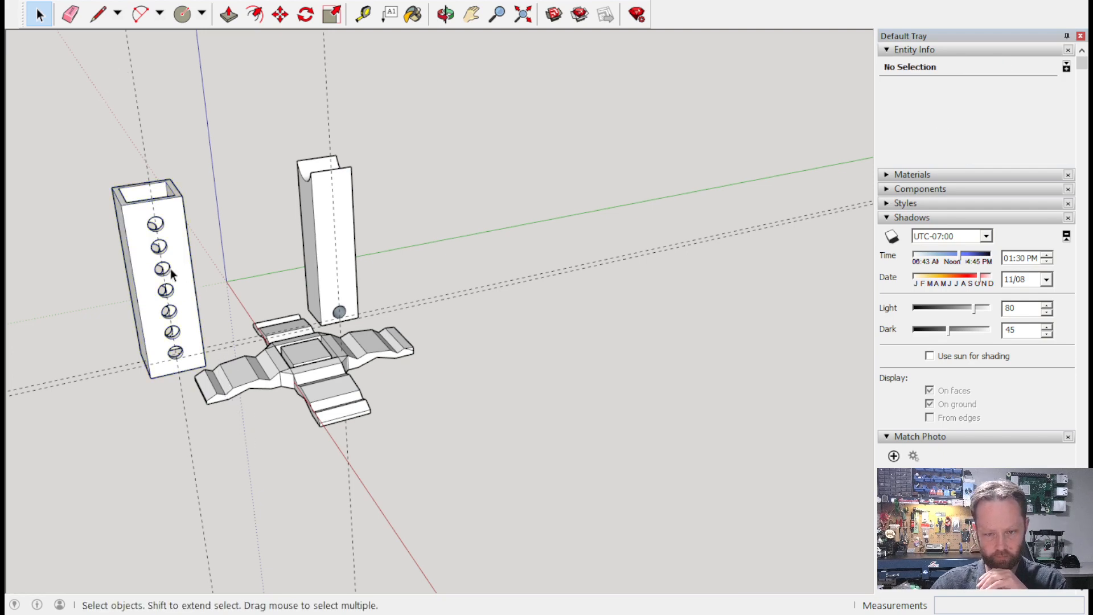
{"action": "middle_click_drag", "start_coordinate": [167, 267], "coordinate": [135, 204]}
{"action": "left_click", "coordinate": [135, 205]}
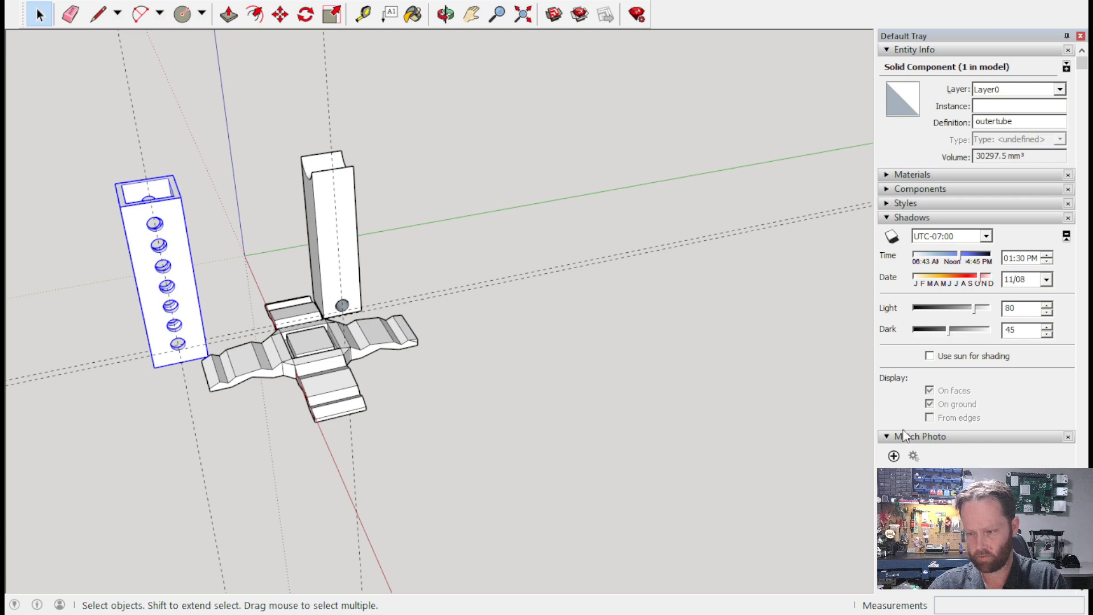
{"action": "left_click", "coordinate": [929, 403]}
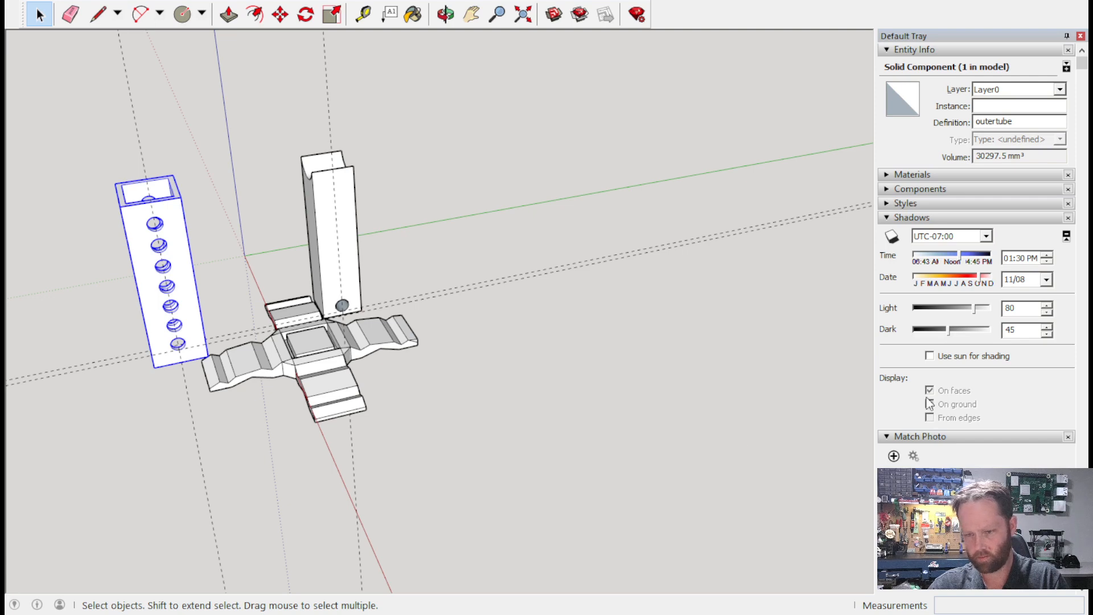
{"action": "left_click", "coordinate": [930, 403]}
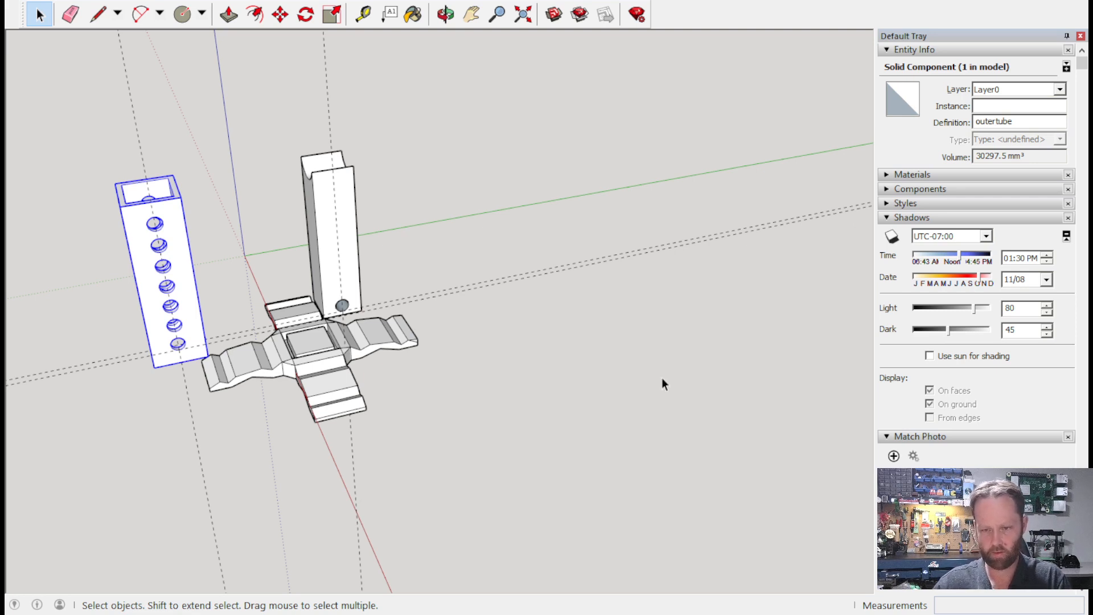
Move the innertube about 43.5 mm away from the base so the two parts stand apart.
{"action": "left_click", "coordinate": [345, 228]}
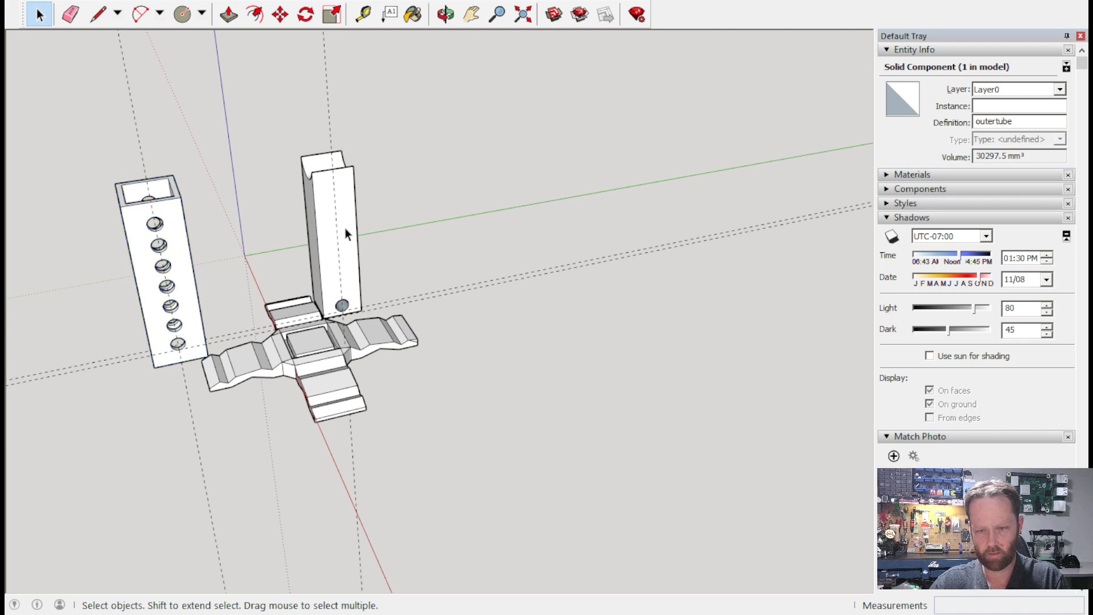
{"action": "left_click", "coordinate": [329, 208]}
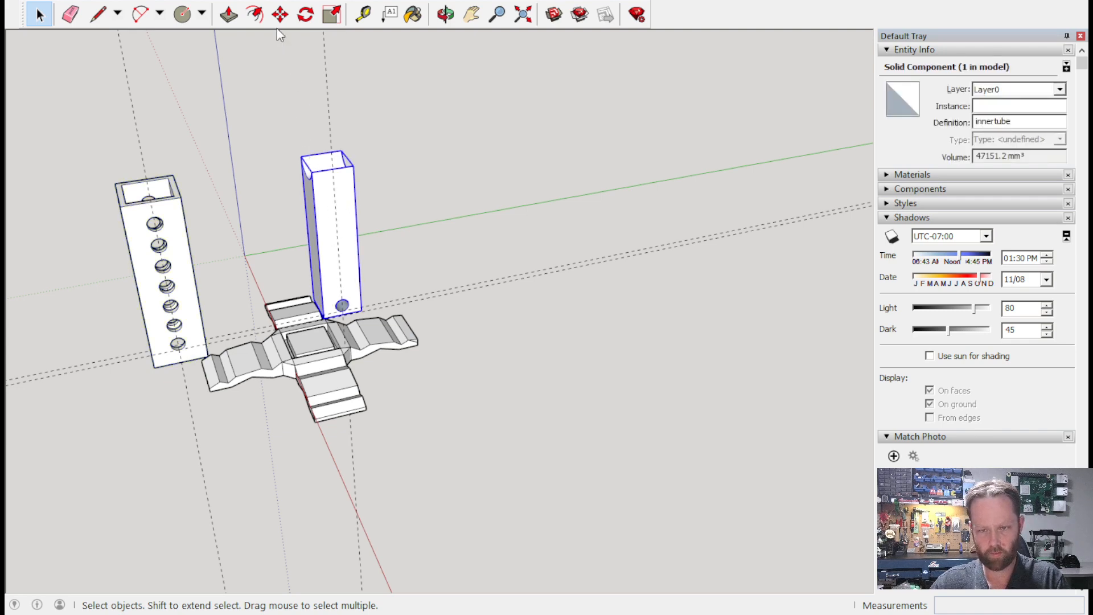
{"action": "key", "text": "m"}
{"action": "left_click", "coordinate": [324, 207]}
{"action": "left_click", "coordinate": [383, 181]}
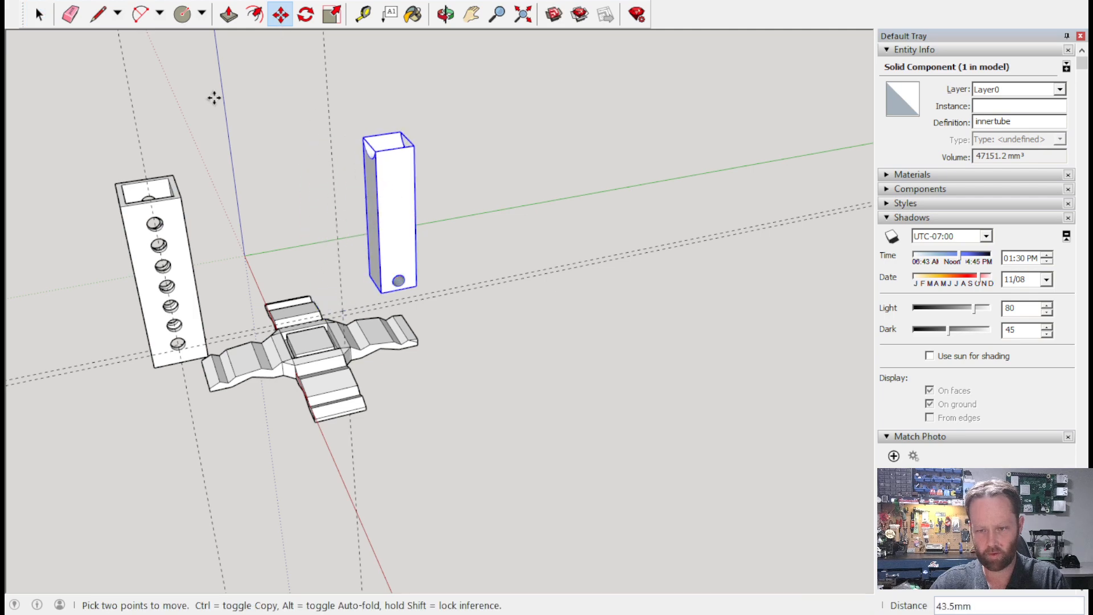
{"action": "key", "text": "space"}
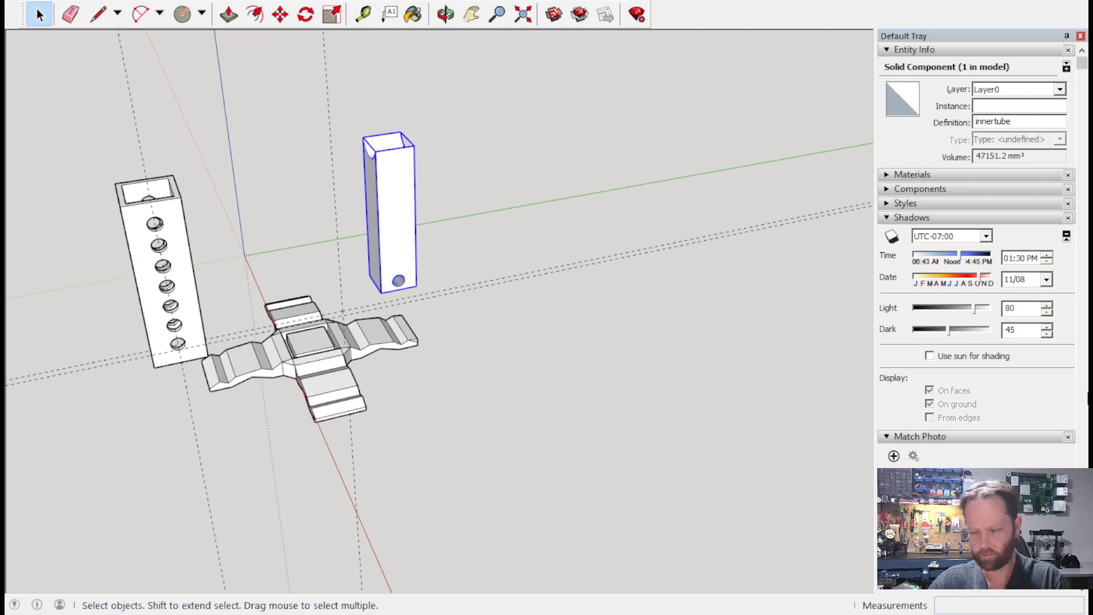
Move the base out from between the two tubes into the open space in front of them, finishing with a shift of about 59.3 mm.
{"action": "left_click", "coordinate": [342, 415]}
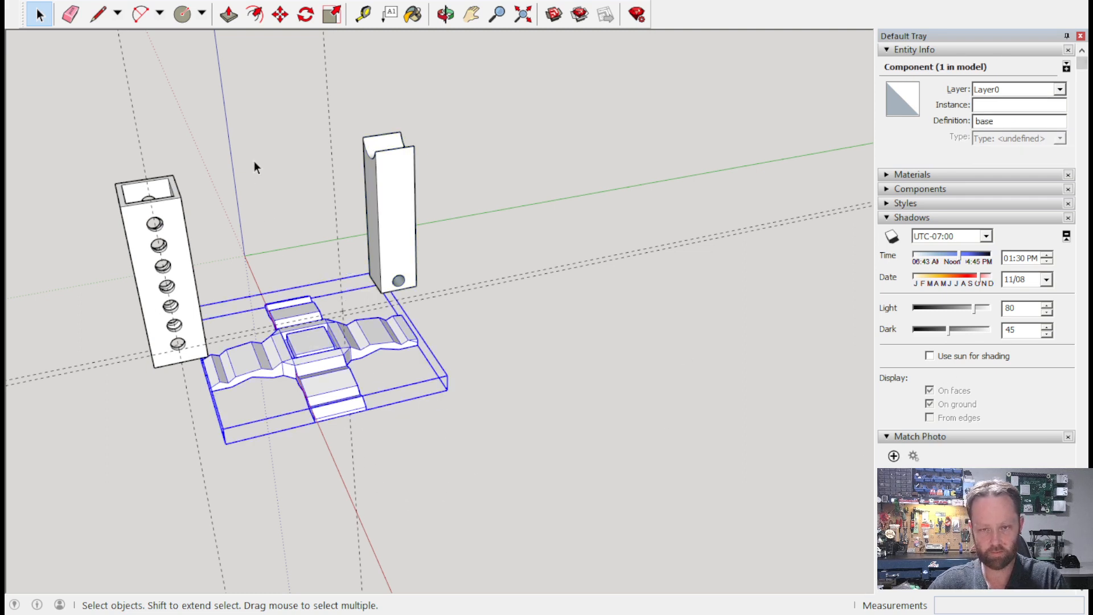
{"action": "left_click", "coordinate": [280, 14]}
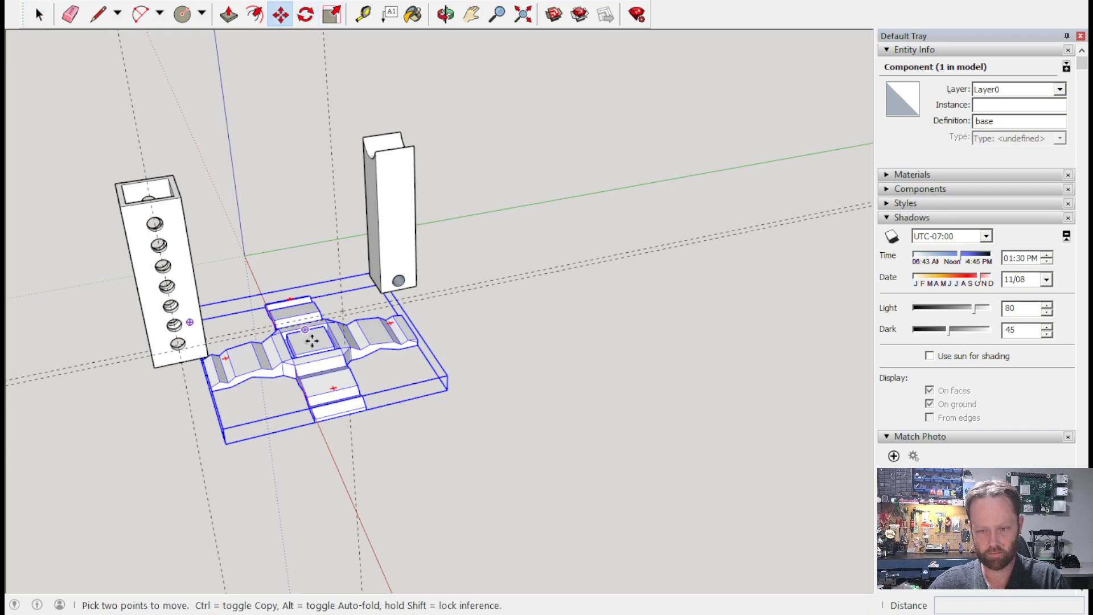
{"action": "left_click", "coordinate": [321, 356]}
{"action": "left_click", "coordinate": [453, 426]}
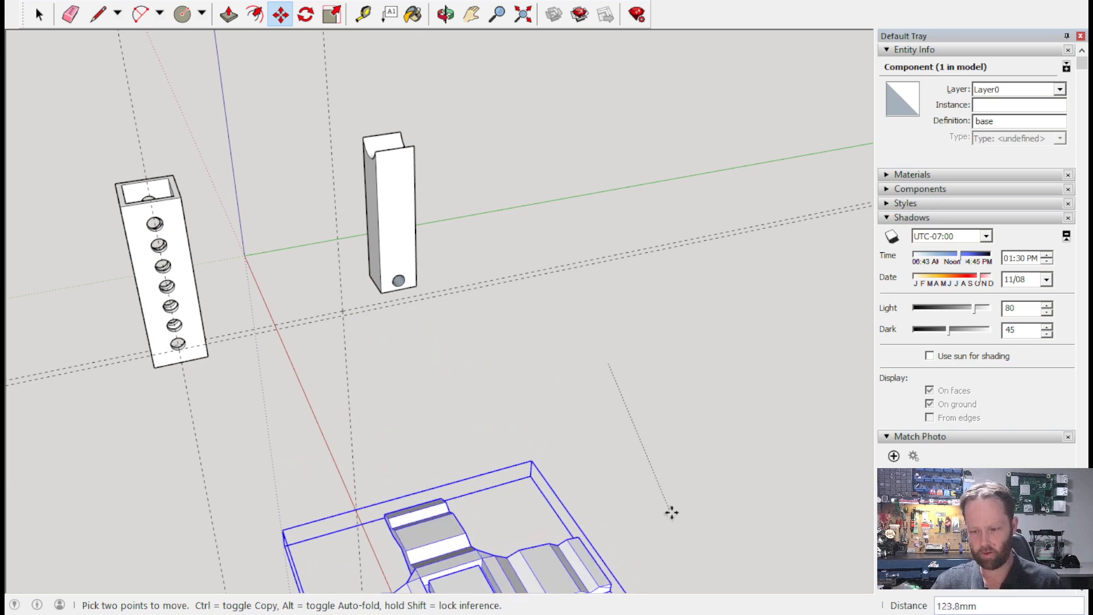
{"action": "left_click", "coordinate": [561, 314]}
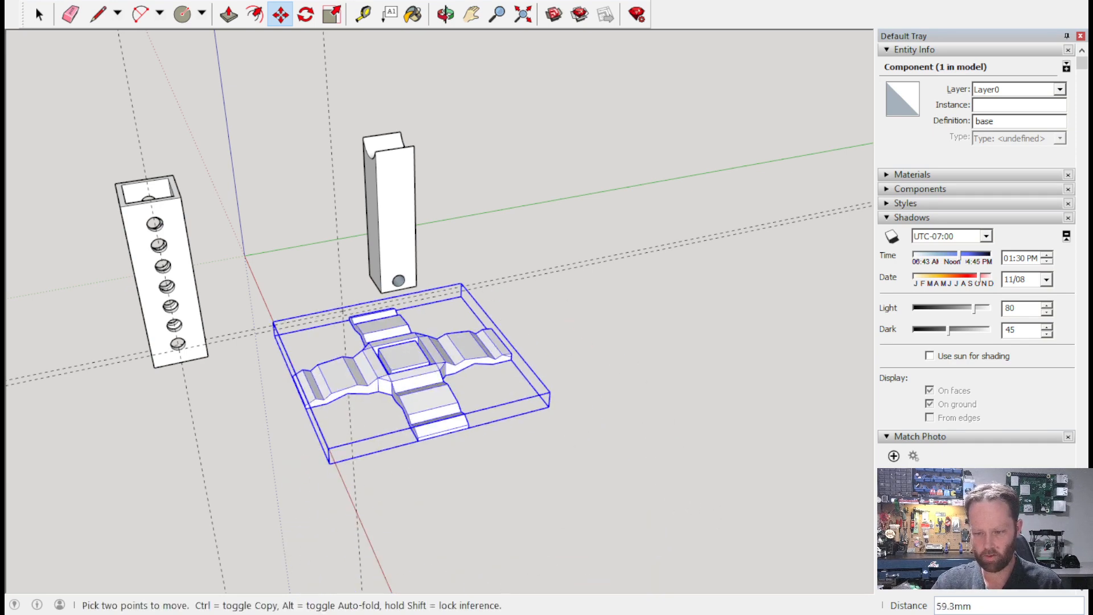